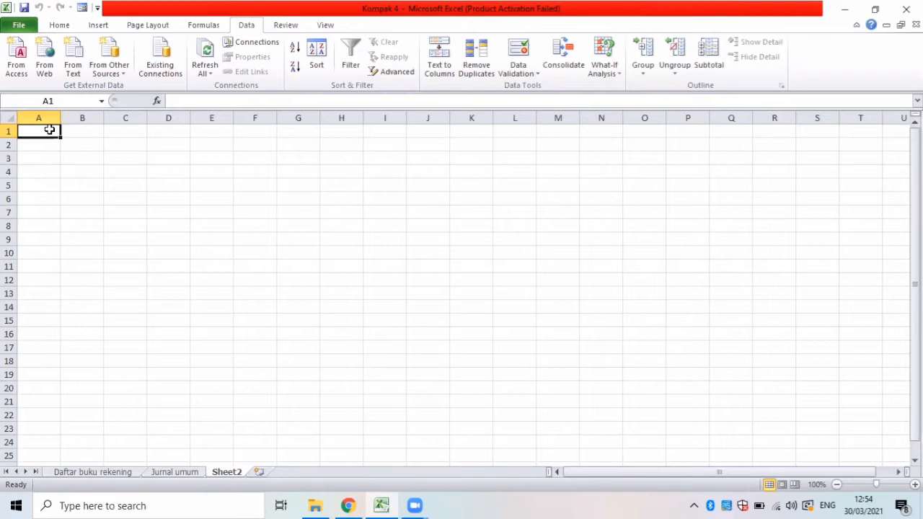
# Enter the company title JAYA BAYA PERCETAKAN in cell A1 of Sheet2.
pyautogui.write('J')
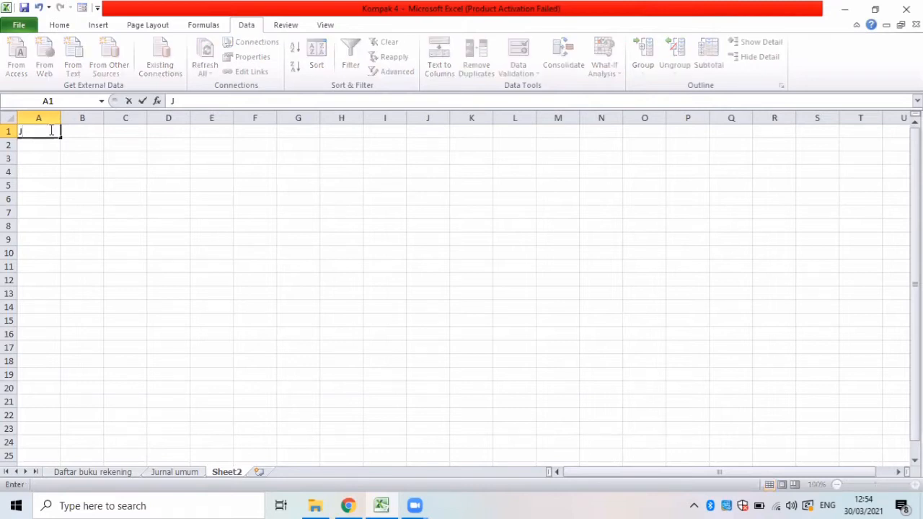
pyautogui.write('AYA BAY')
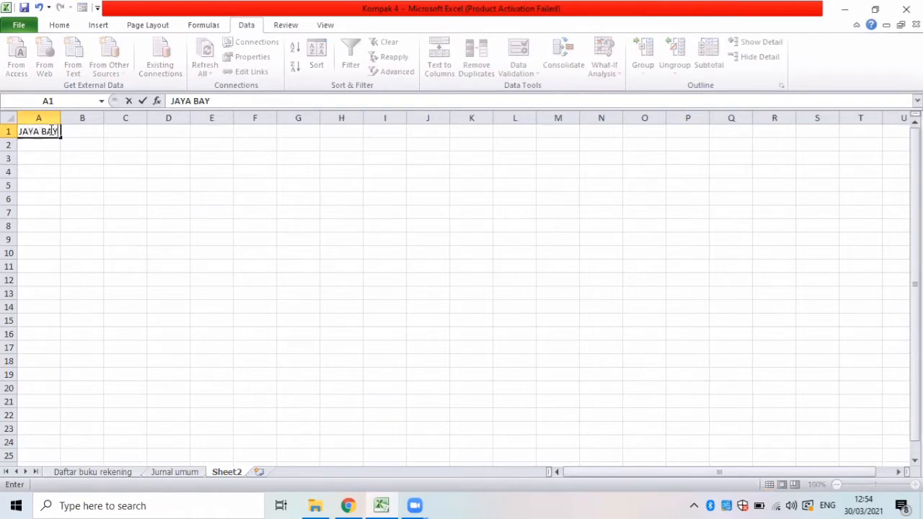
pyautogui.write('A PERCETAKAN')
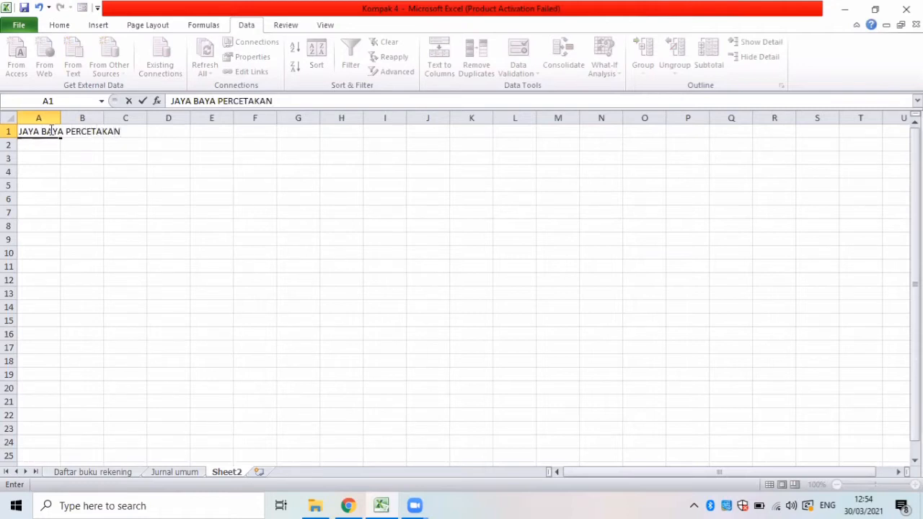
pyautogui.press('Return')
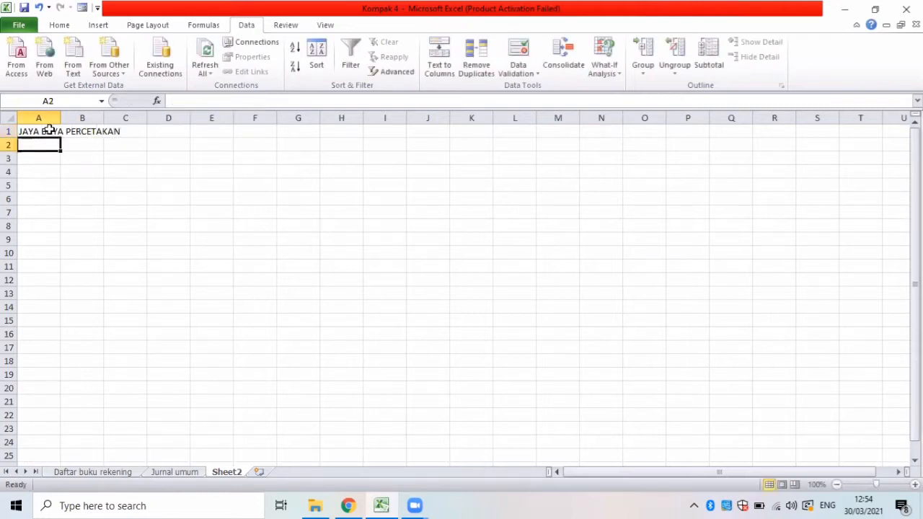
# Enter the subtitle BUKU BESAR in cell A2.
pyautogui.write('BUKU BE')
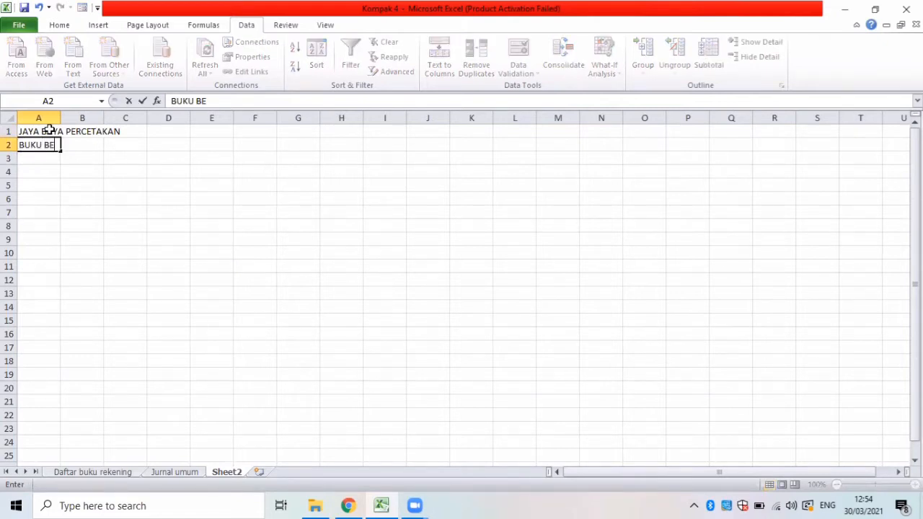
pyautogui.write('SAR')
pyautogui.press('Return')
pyautogui.press('Return')
pyautogui.press('Return')
pyautogui.press('Return')
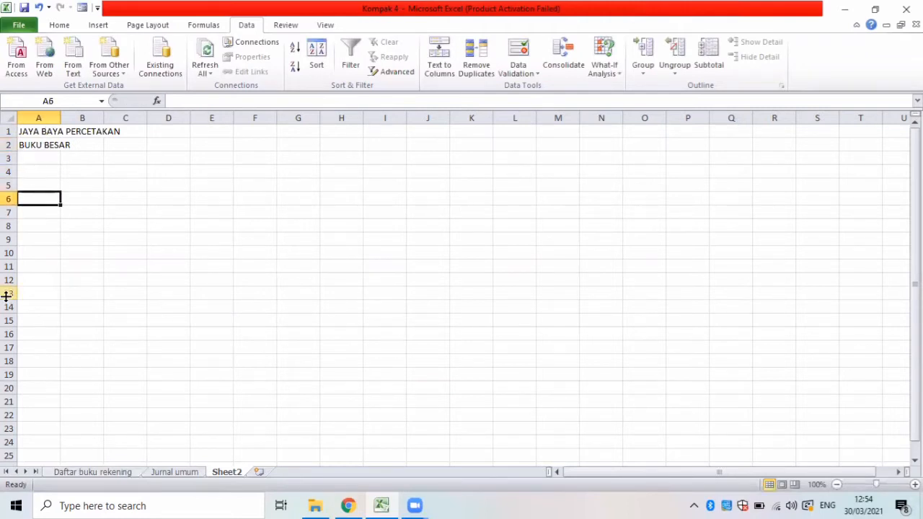
# Extend the subtitle in cell A2 to read BUKU BESAR AKTIVA.
pyautogui.click(87, 144)
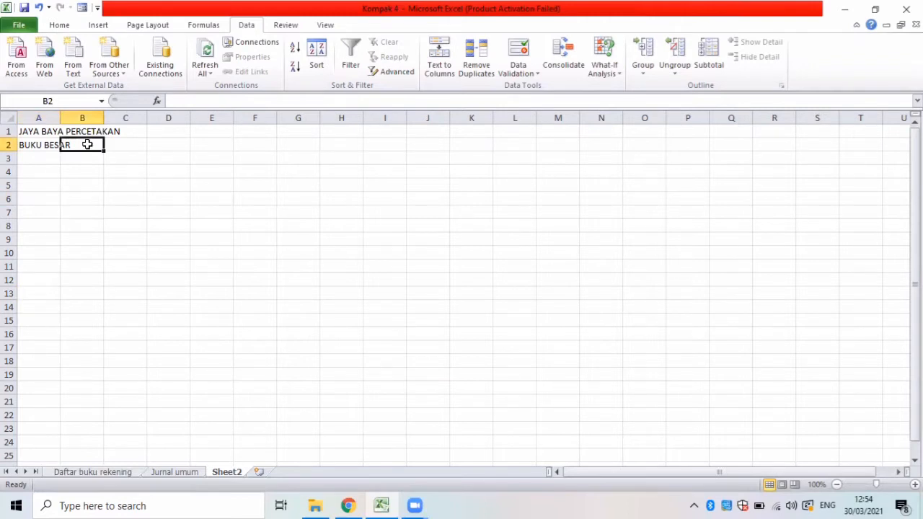
pyautogui.click(37, 146)
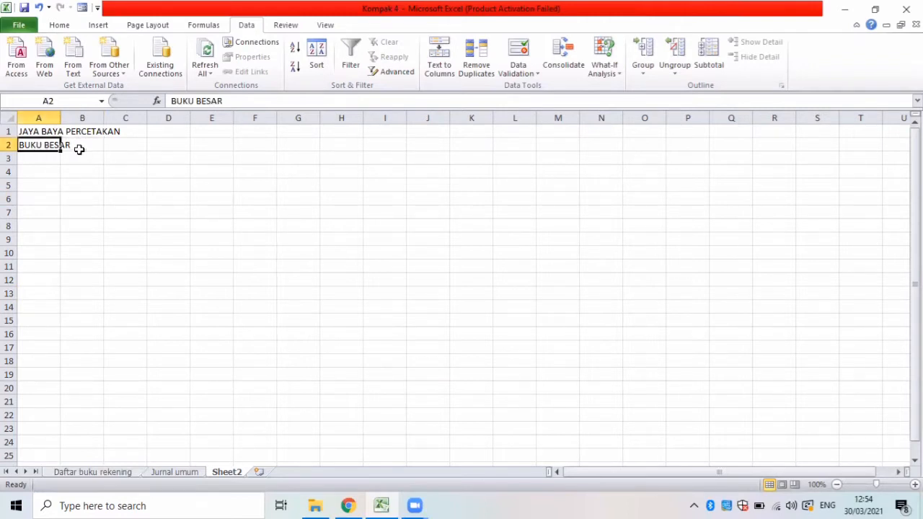
pyautogui.click(249, 101)
pyautogui.write('A')
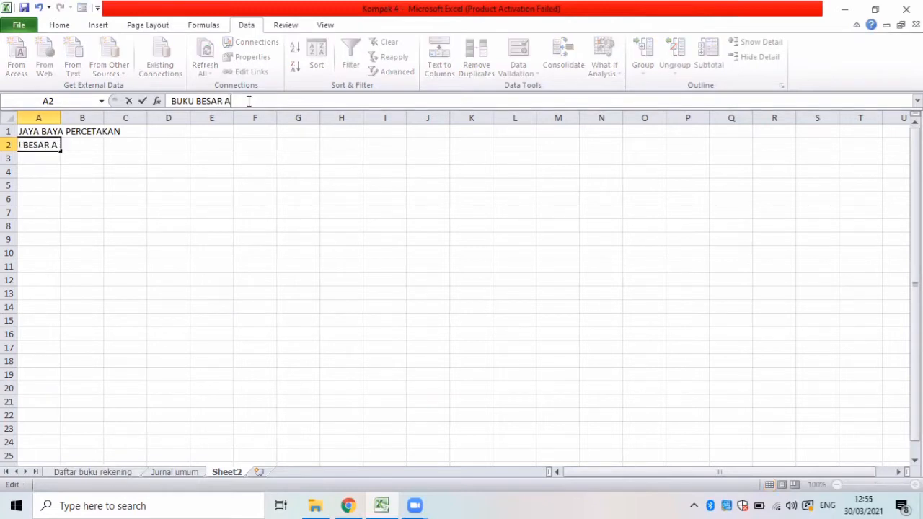
pyautogui.write('KTIVA')
pyautogui.click(44, 174)
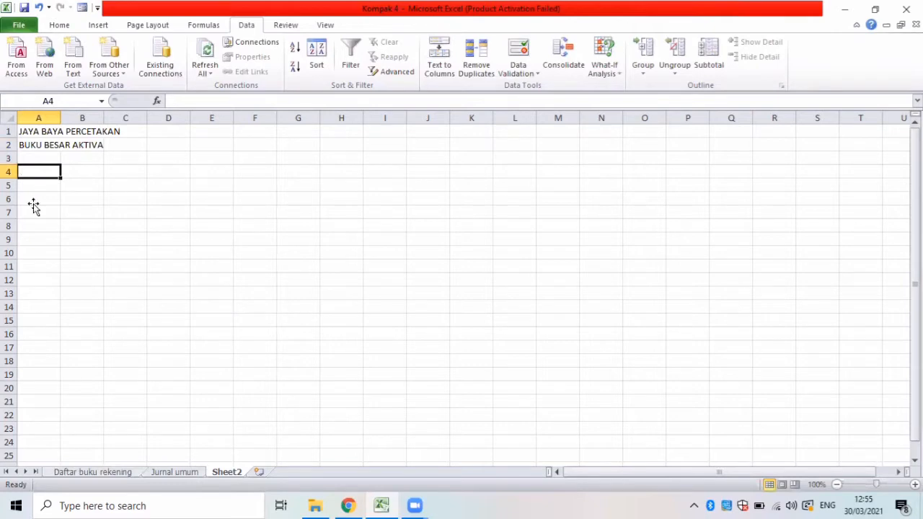
# Copy the header row B5:F5 from the Jurnal umum sheet to A6 of Sheet2, and widen columns A, B, D and E.
pyautogui.click(34, 204)
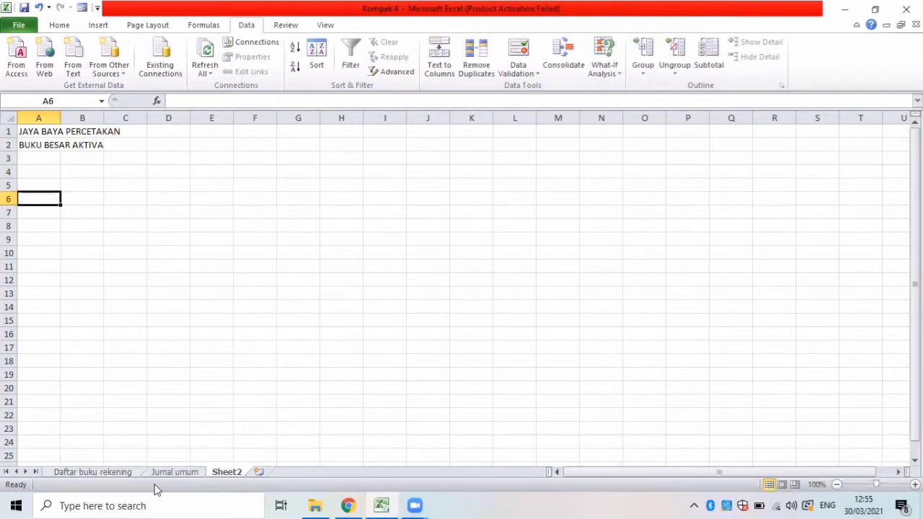
pyautogui.click(173, 473)
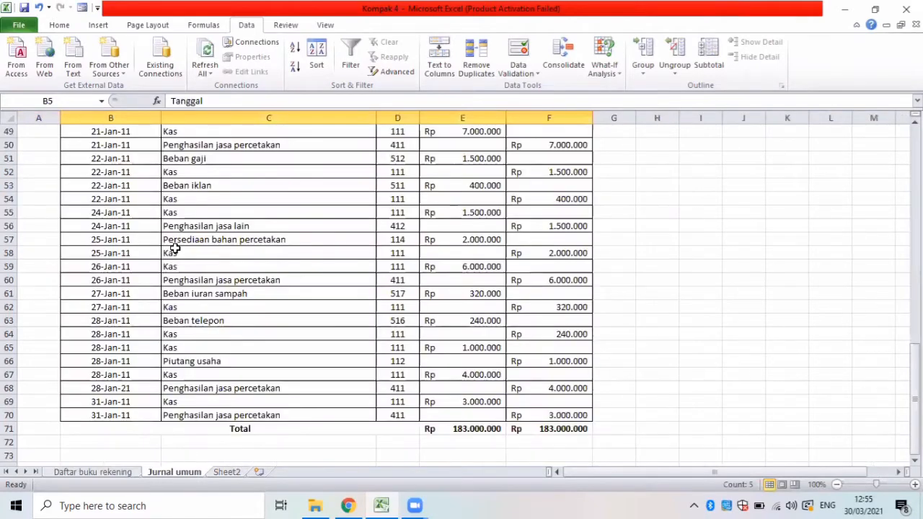
pyautogui.press('Up')
pyautogui.press('Up')
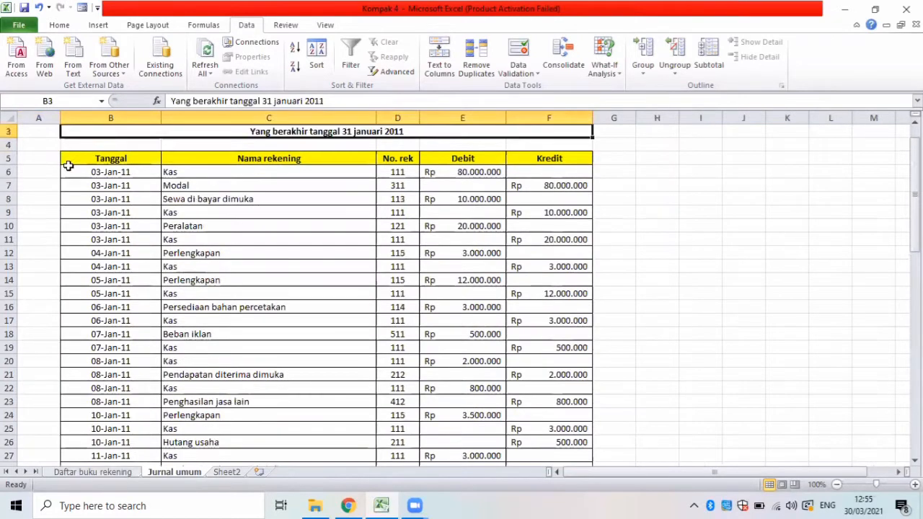
pyautogui.moveTo(65, 160); pyautogui.dragTo(530, 159)
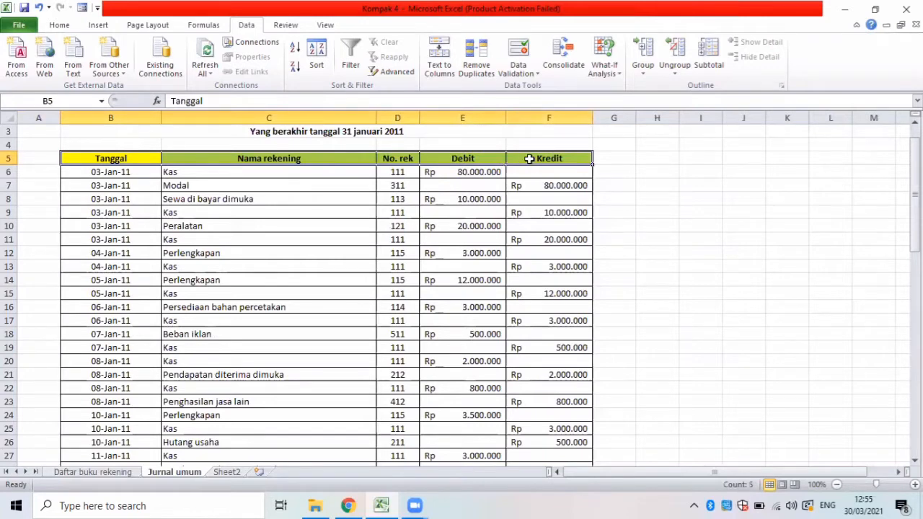
pyautogui.hotkey('ctrl', 'c')
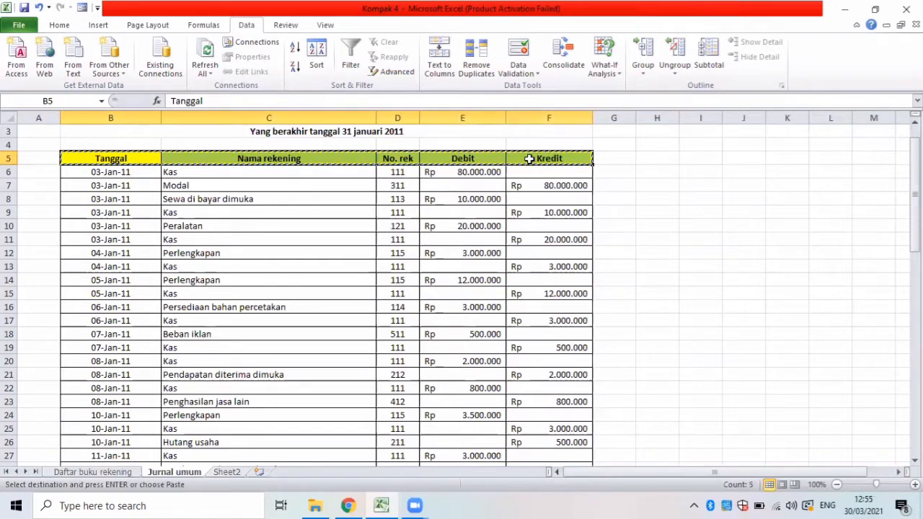
pyautogui.click(225, 473)
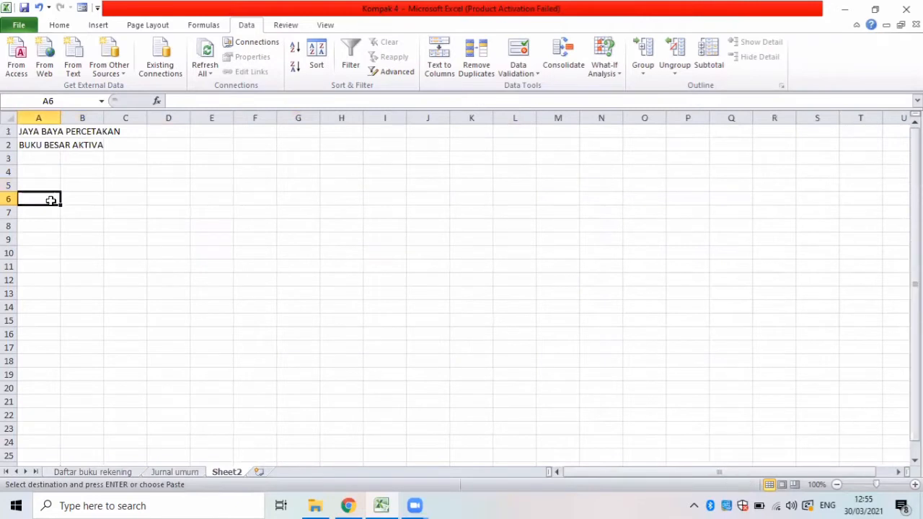
pyautogui.hotkey('ctrl', 'v')
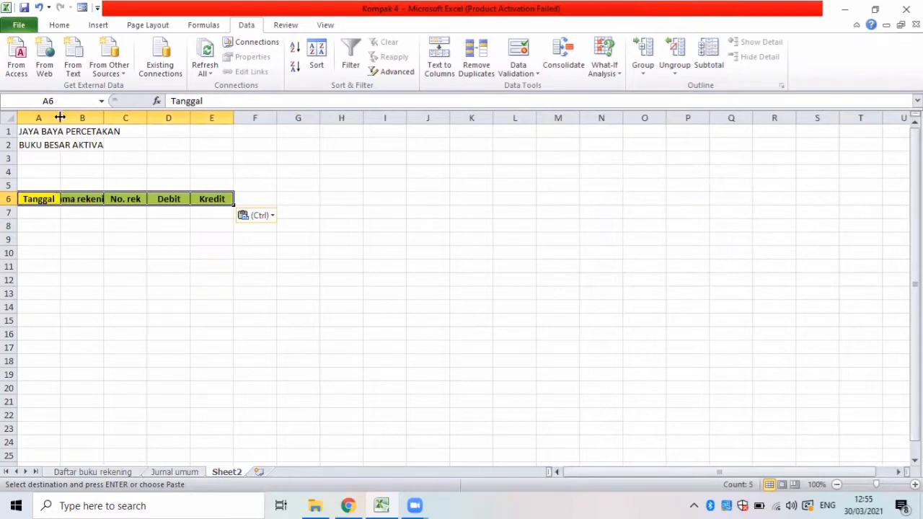
pyautogui.moveTo(78, 118); pyautogui.dragTo(262, 121)
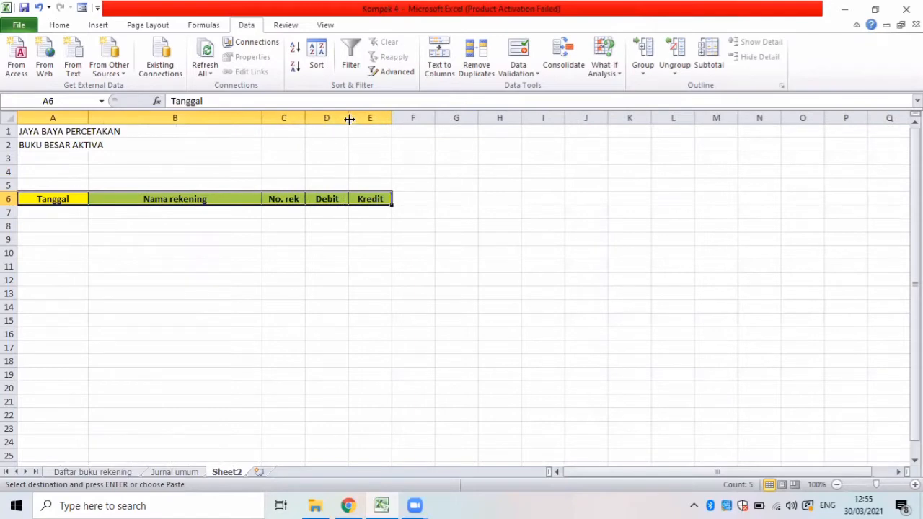
pyautogui.moveTo(350, 120); pyautogui.dragTo(477, 118)
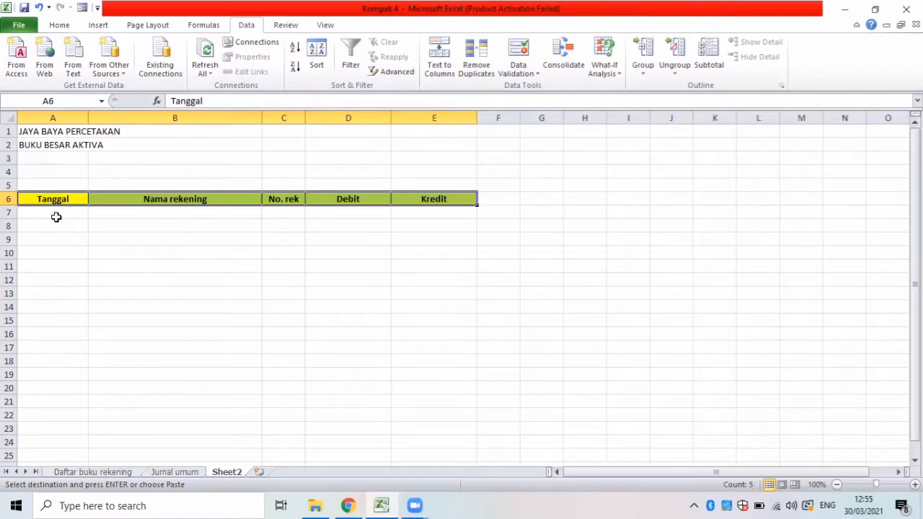
# Enter the ledger account name Kas in cell B5, above the Nama rekening header.
pyautogui.click(100, 184)
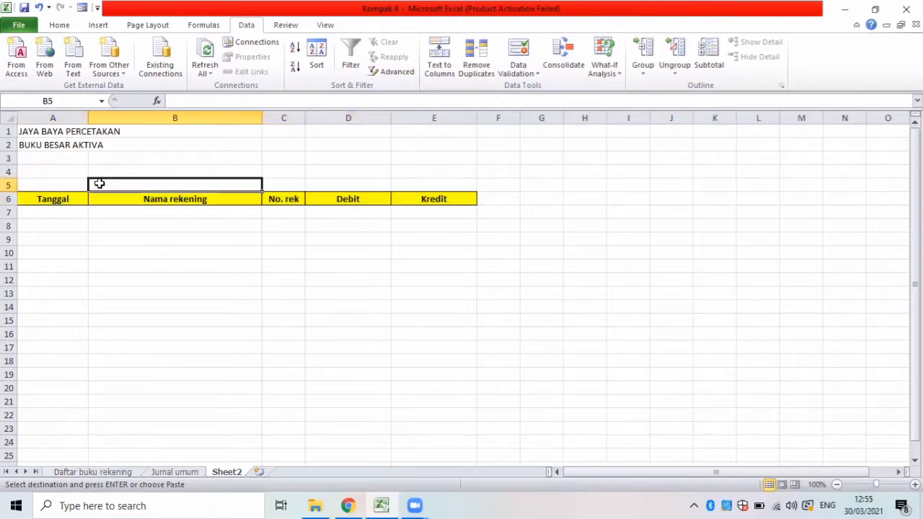
pyautogui.write('Kas')
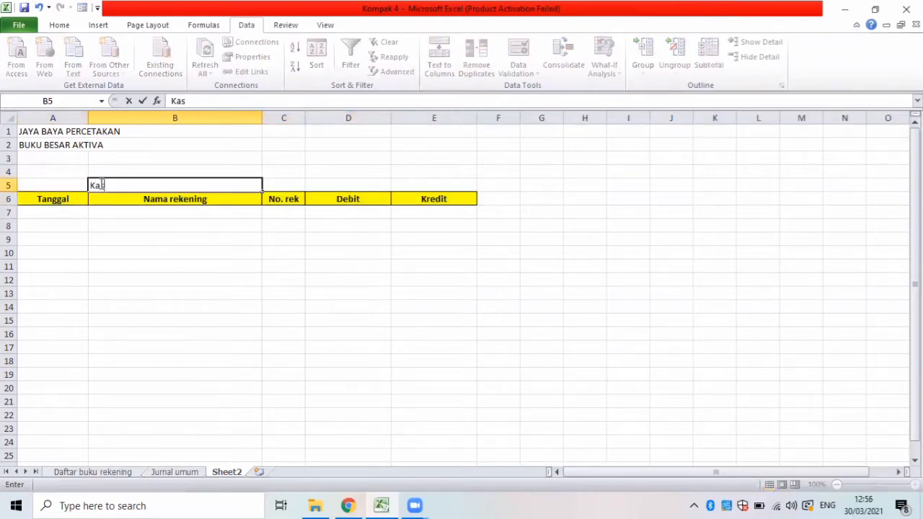
# Enter the filter criteria heading No. Rek in cell E4.
pyautogui.click(406, 173)
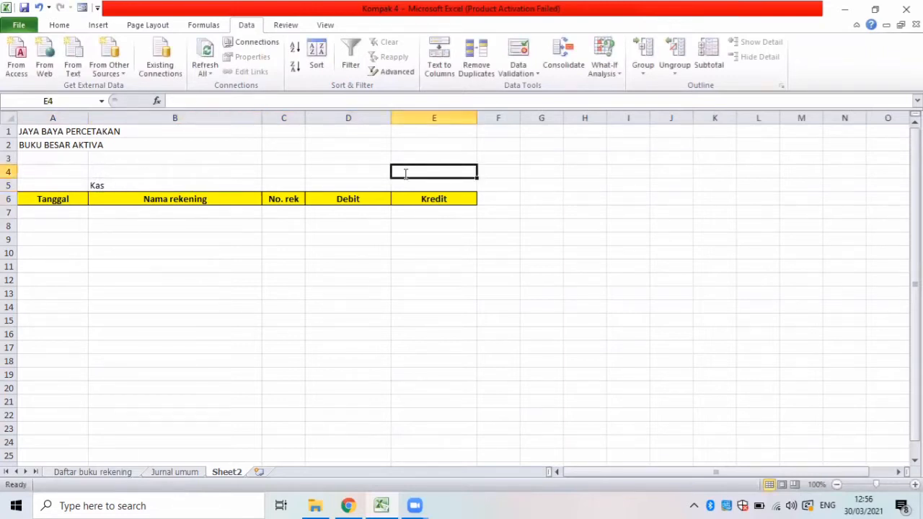
pyautogui.write('n')
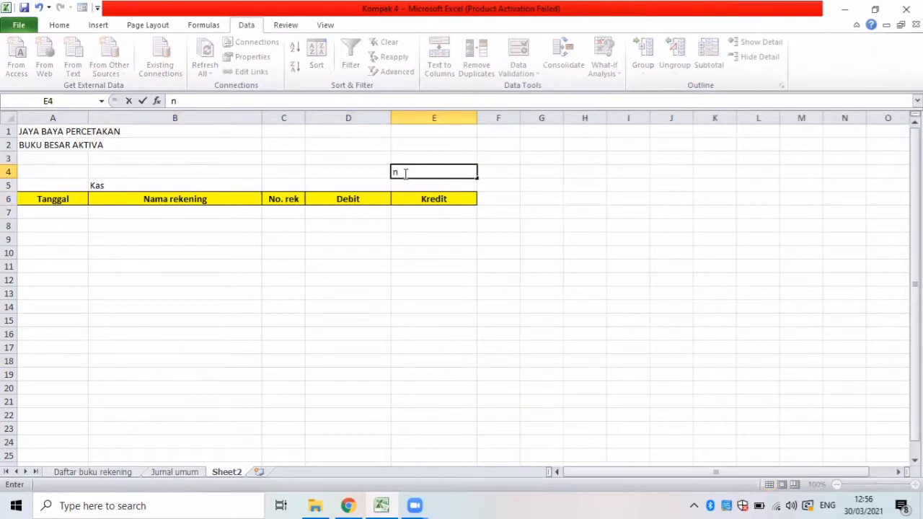
pyautogui.write('o.')
pyautogui.press('BackSpace')
pyautogui.press('BackSpace')
pyautogui.press('BackSpace')
pyautogui.write('No. Rek')
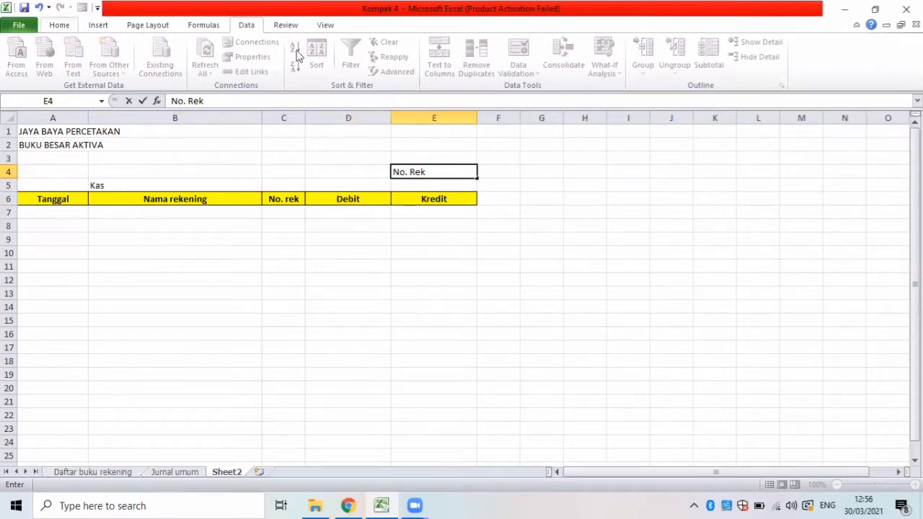
pyautogui.scroll(4, 296, 62)
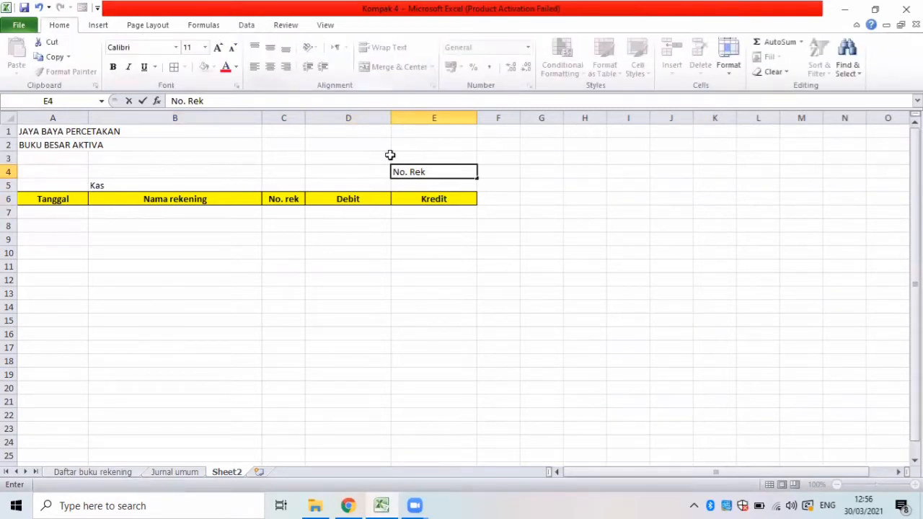
pyautogui.click(410, 188)
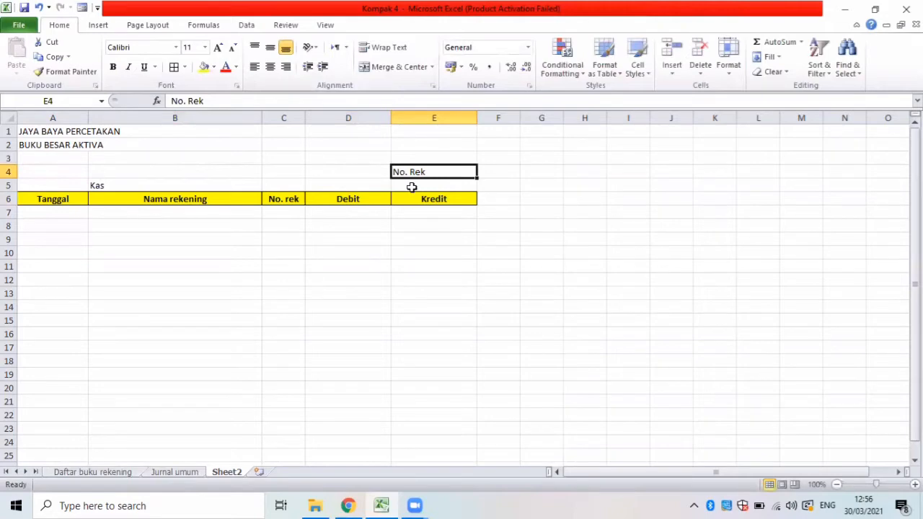
# Enter the account code 111 in cell E5 and right-align the No. Rek heading in E4.
pyautogui.click(411, 187)
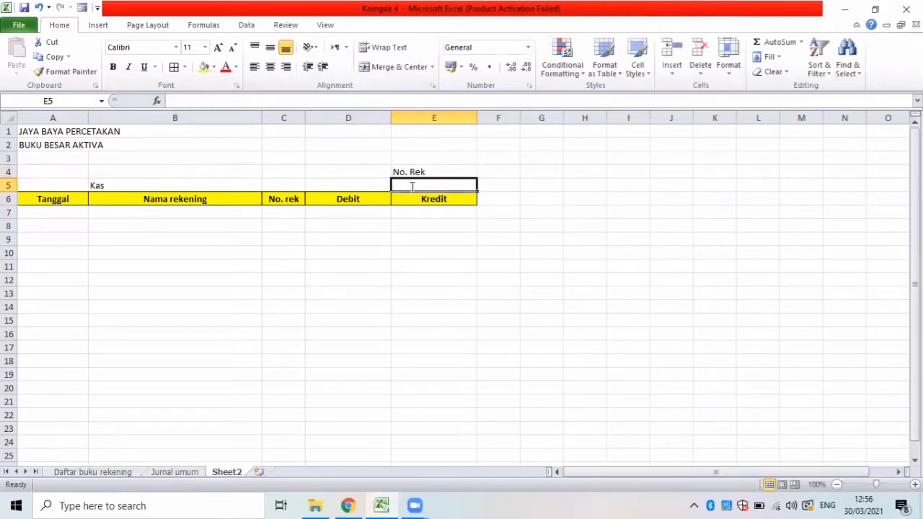
pyautogui.write('111')
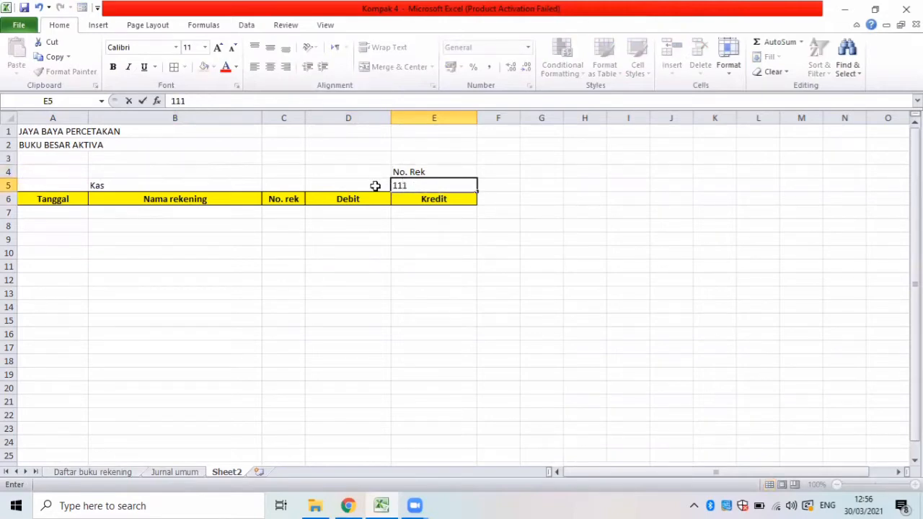
pyautogui.press('Left')
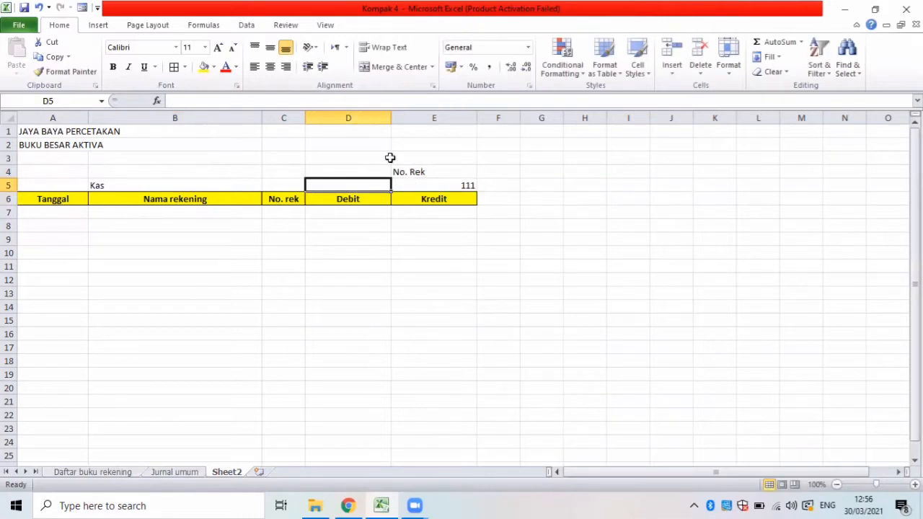
pyautogui.click(408, 173)
pyautogui.click(285, 68)
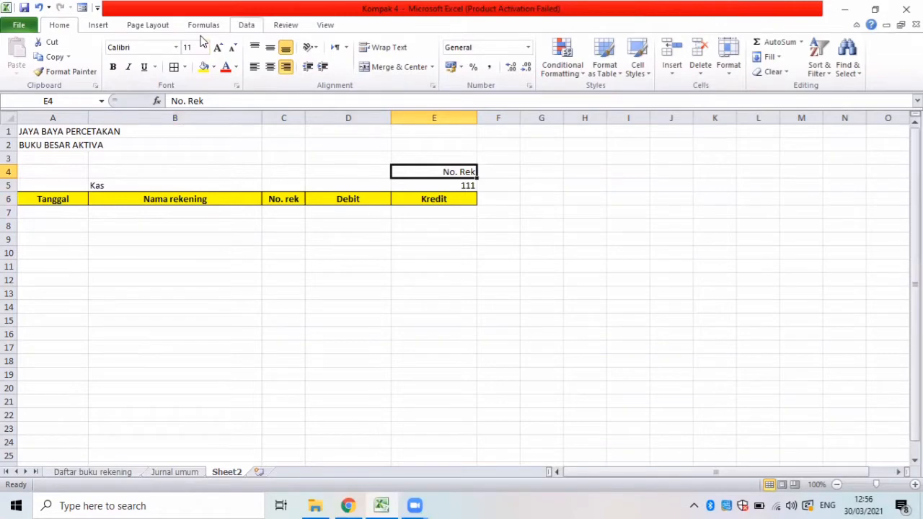
# Start an Advanced Filter that copies to another location, with B5:F70 on the Jurnal umum sheet as list range.
pyautogui.scroll(-4, 203, 41)
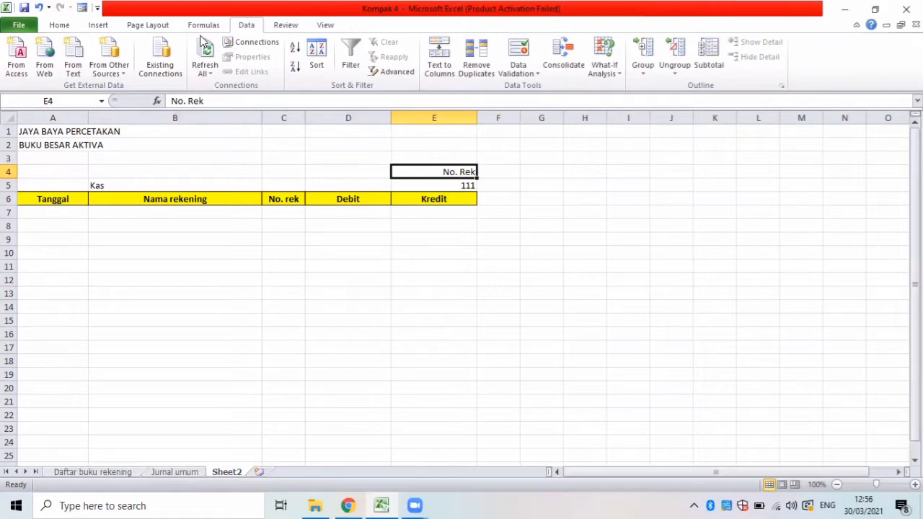
pyautogui.click(397, 73)
pyautogui.click(405, 304)
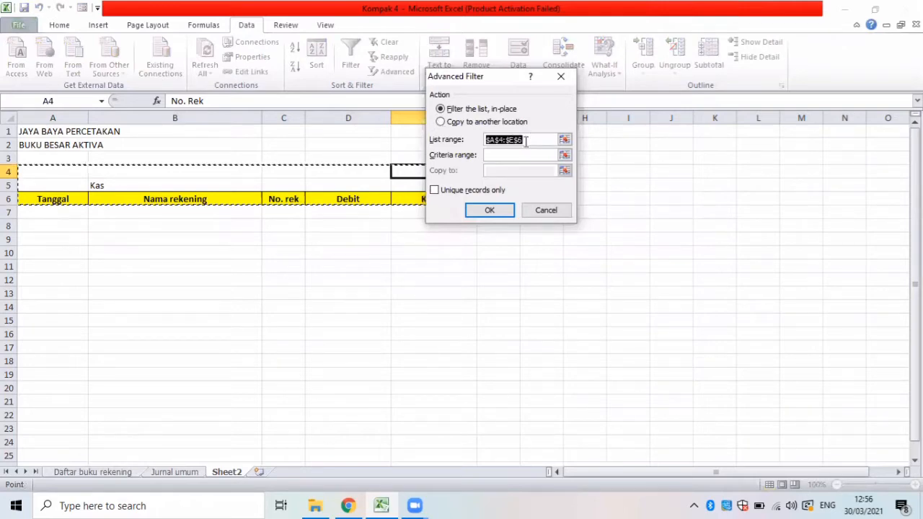
pyautogui.press('BackSpace')
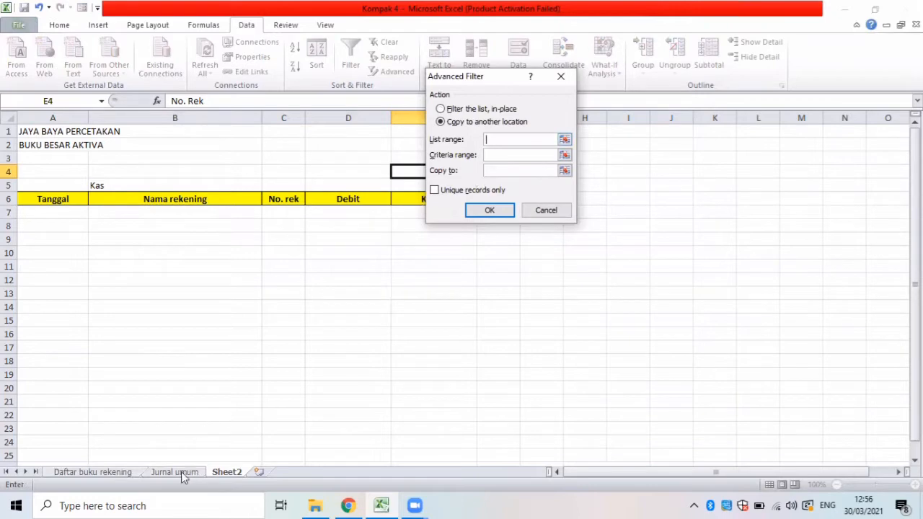
pyautogui.click(179, 472)
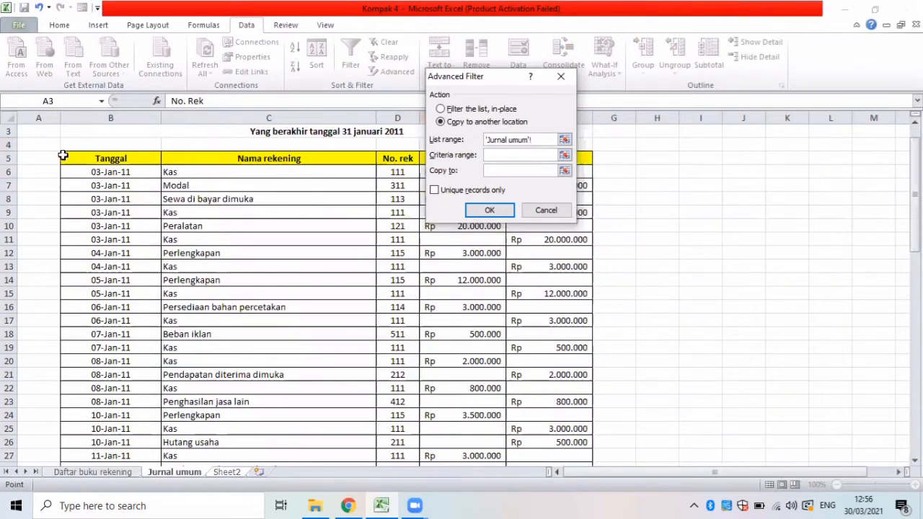
pyautogui.moveTo(63, 156); pyautogui.dragTo(564, 432)
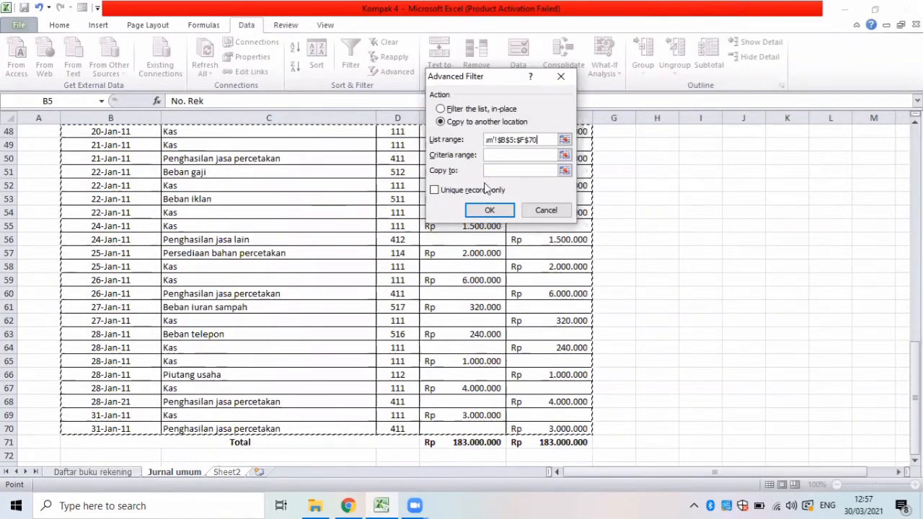
# Set the criteria range to E4:E5 and the copy-to range to header row A6:E6 on Sheet2, and run the filter.
pyautogui.click(498, 154)
pyautogui.hotkey('ctrl', 'pagedown')
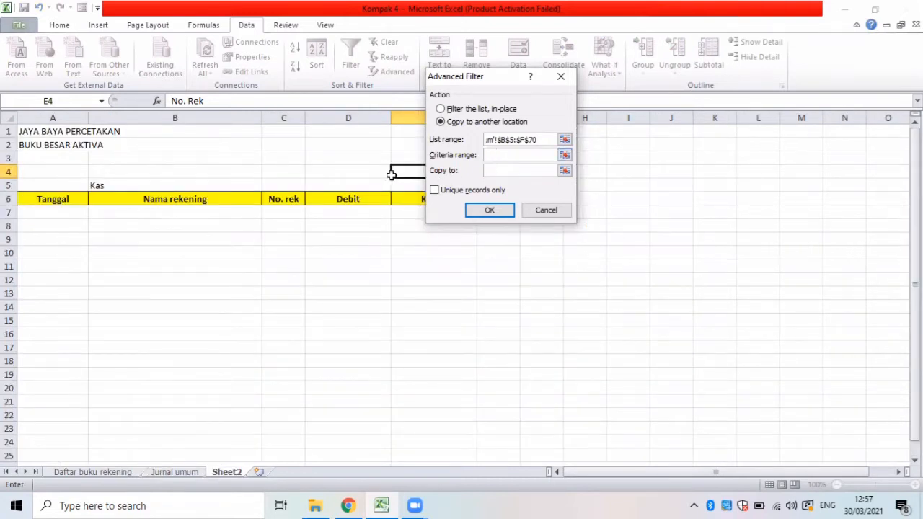
pyautogui.moveTo(394, 171); pyautogui.dragTo(401, 184)
pyautogui.click(502, 169)
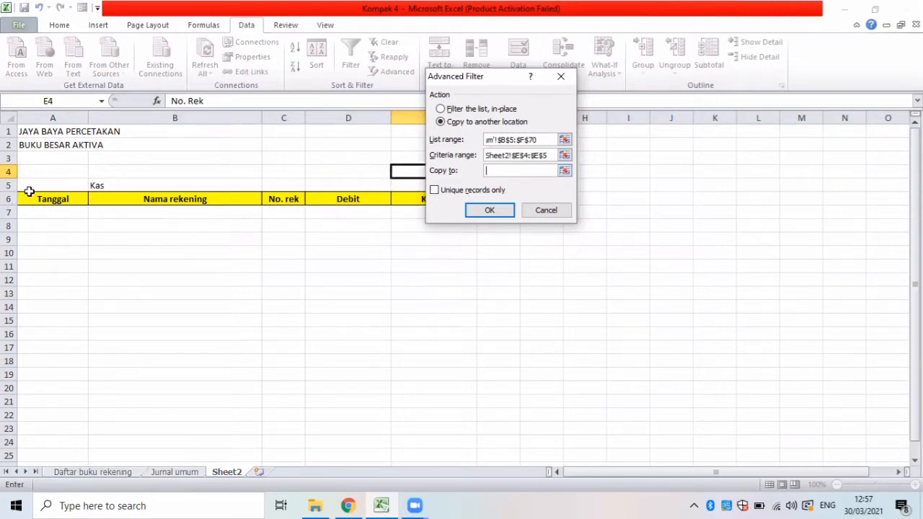
pyautogui.moveTo(28, 191); pyautogui.dragTo(403, 202)
pyautogui.click(489, 210)
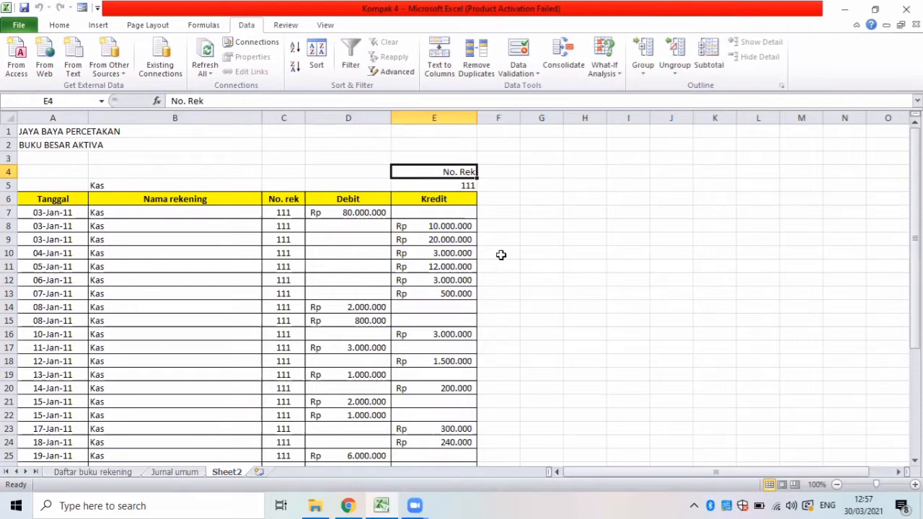
# Look through the extracted Kas entries on Sheet2 down to the first empty rows below the list.
pyautogui.press('Down')
pyautogui.press('Down')
pyautogui.press('Down')
pyautogui.press('Down')
pyautogui.press('Down')
pyautogui.press('Down')
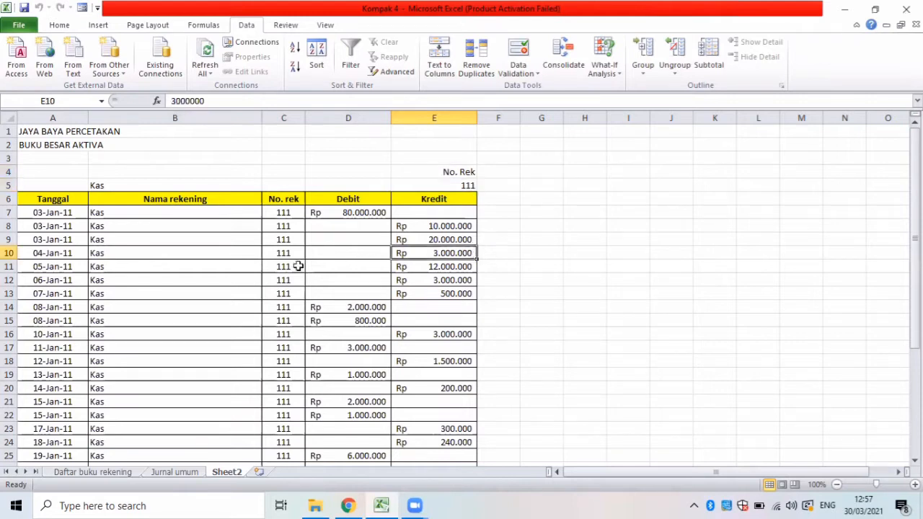
pyautogui.click(209, 280)
pyautogui.press('Down')
pyautogui.press('Down')
pyautogui.press('Down')
pyautogui.press('Down')
pyautogui.press('Down')
pyautogui.press('Down')
pyautogui.press('Down')
pyautogui.press('Down')
pyautogui.press('Down')
pyautogui.press('Down')
pyautogui.press('Down')
pyautogui.press('Down')
pyautogui.press('Down')
pyautogui.press('Down')
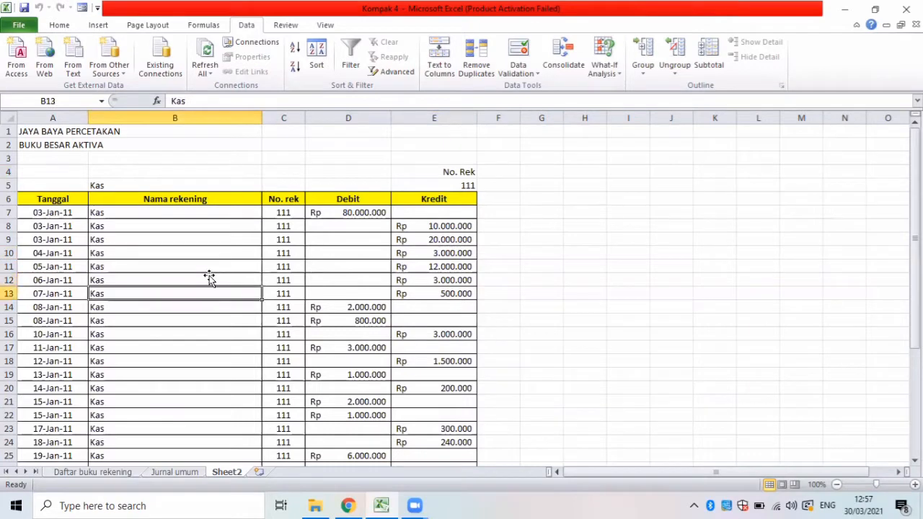
pyautogui.press('Down')
pyautogui.press('Down')
pyautogui.press('Down')
pyautogui.press('Down')
pyautogui.press('Down')
pyautogui.press('Down')
pyautogui.press('Down')
pyautogui.press('Down')
pyautogui.press('Down')
pyautogui.press('Down')
pyautogui.press('Down')
pyautogui.press('Down')
pyautogui.press('Down')
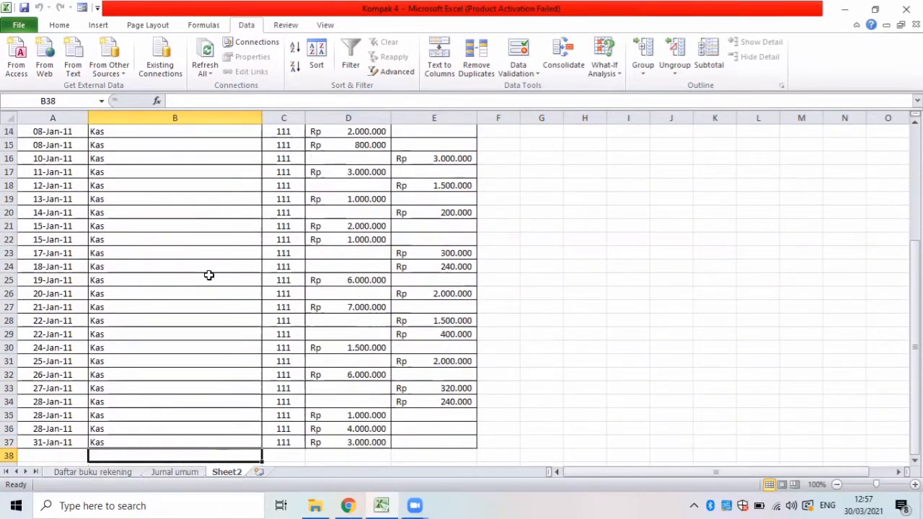
pyautogui.press('Down')
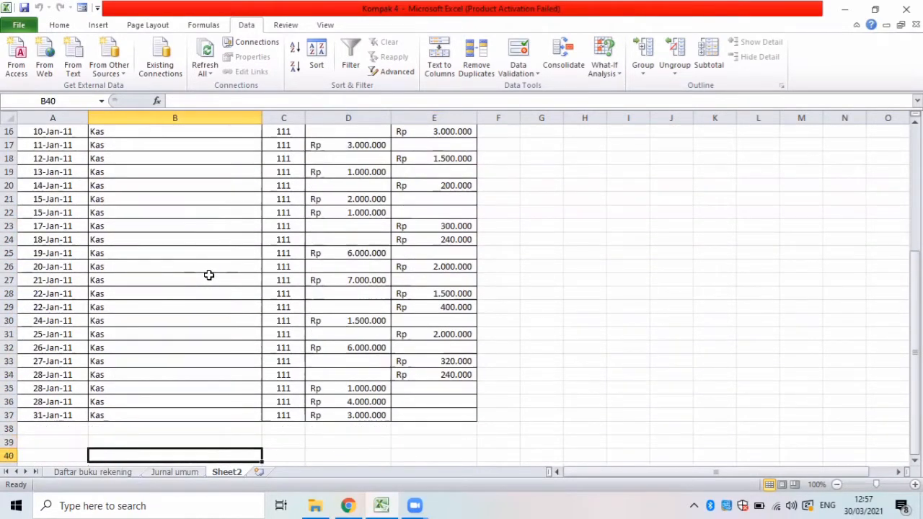
pyautogui.press('Left')
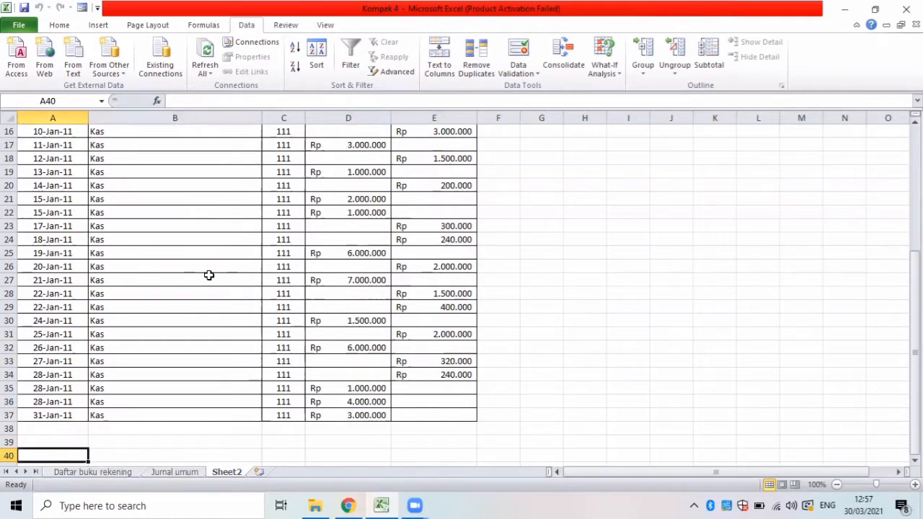
# Enter the labels Total in A38 and Saldo in A39, below the last Kas entry.
pyautogui.click(52, 430)
pyautogui.write('tTo')
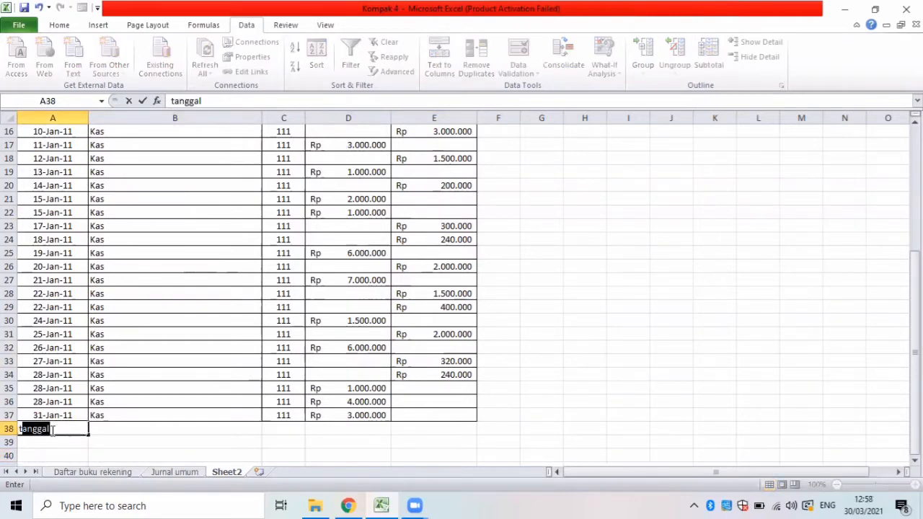
pyautogui.write('tal')
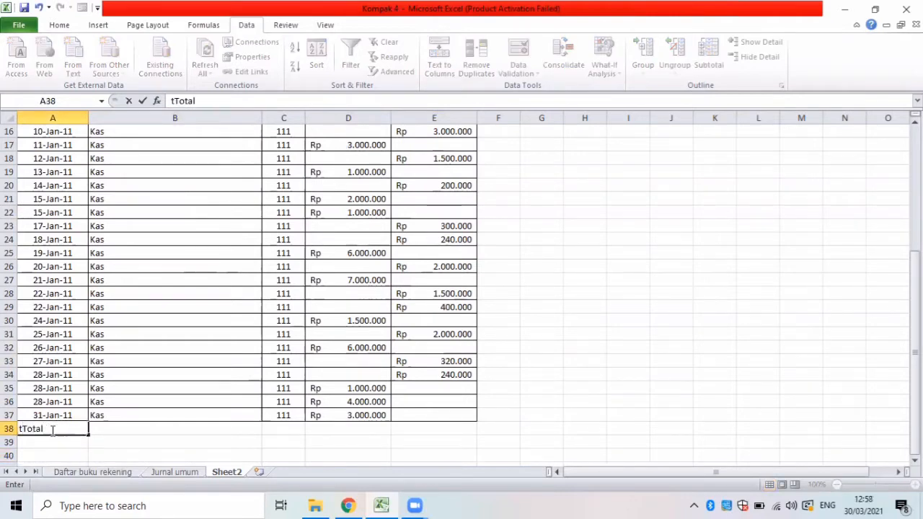
pyautogui.press('BackSpace')
pyautogui.press('BackSpace')
pyautogui.press('BackSpace')
pyautogui.press('BackSpace')
pyautogui.press('BackSpace')
pyautogui.press('BackSpace')
pyautogui.write('Total')
pyautogui.press('Return')
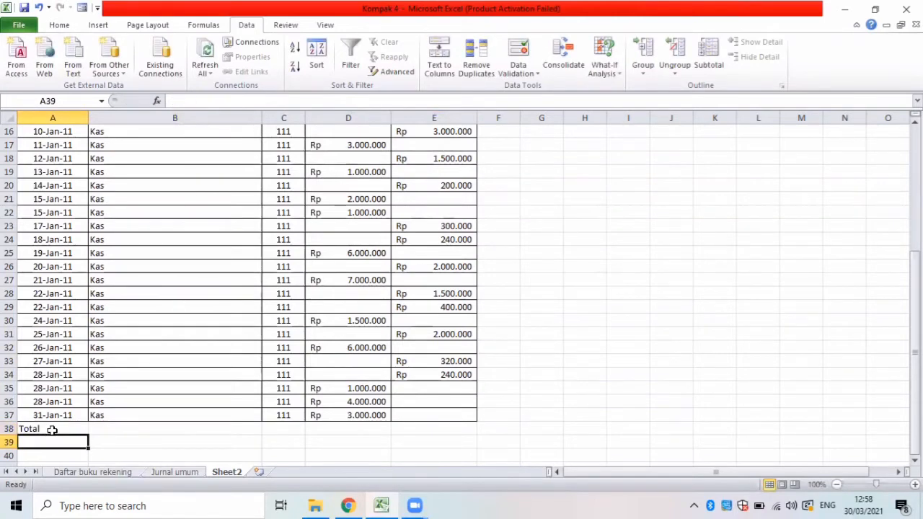
pyautogui.write('Saldo')
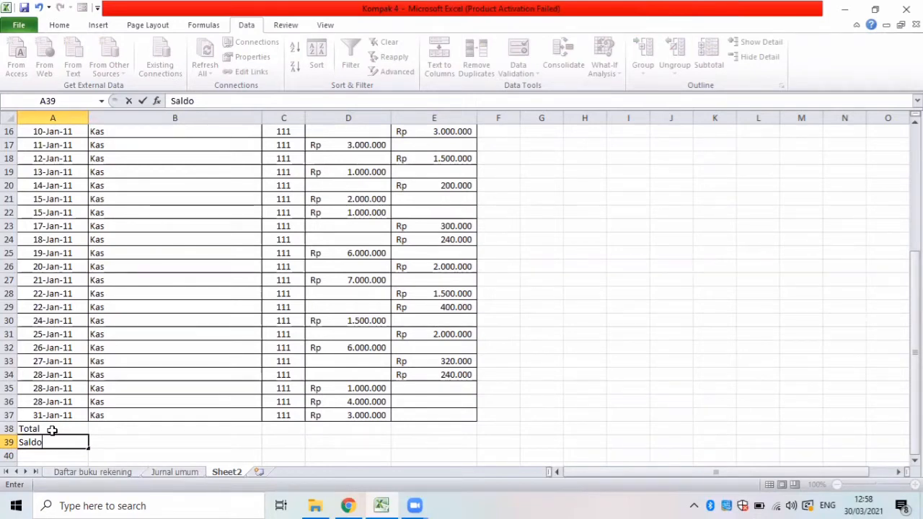
# Apply all borders to the Total and Saldo rows, A38:E39.
pyautogui.moveTo(26, 427); pyautogui.dragTo(434, 443)
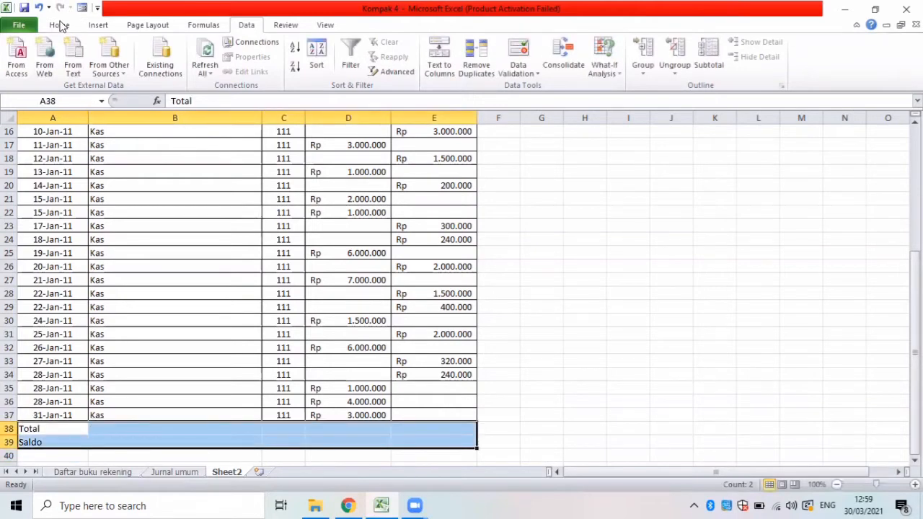
pyautogui.click(60, 25)
pyautogui.click(195, 175)
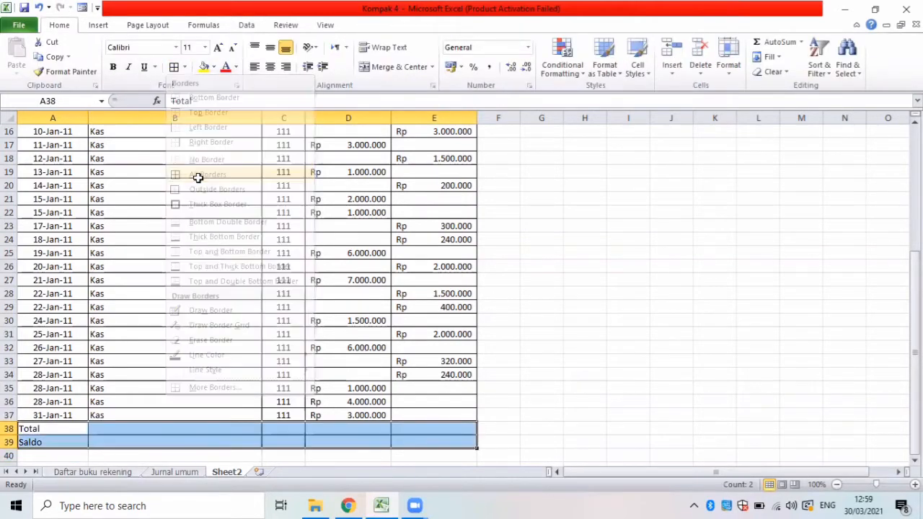
pyautogui.click(173, 365)
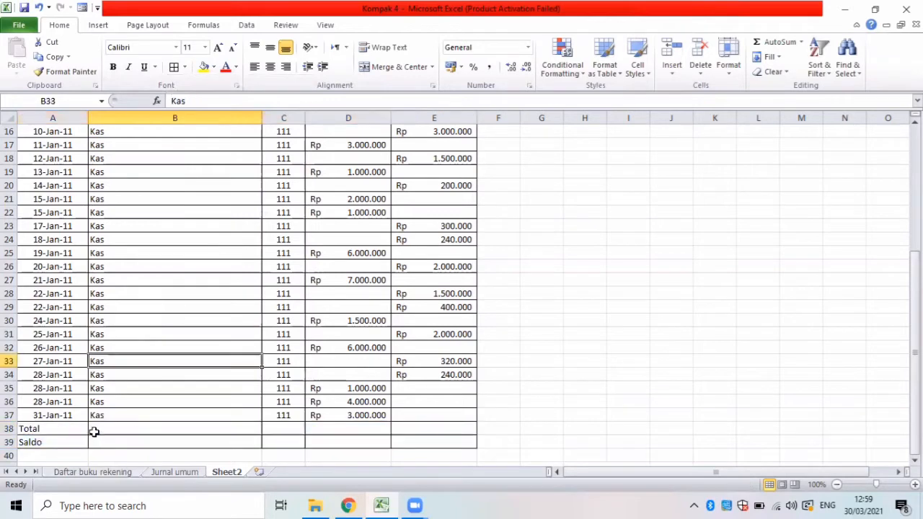
# Merge and center the Total label across A38:C38 and the Saldo label across A39:C39.
pyautogui.click(97, 430)
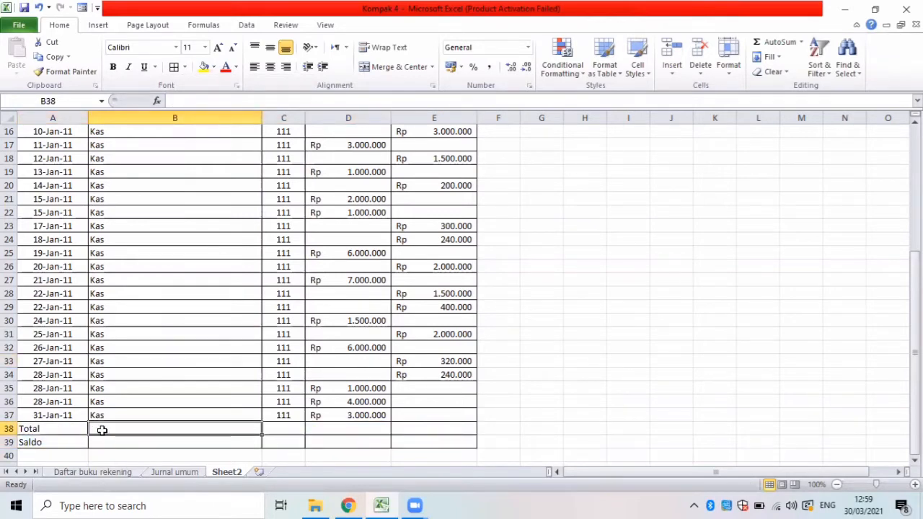
pyautogui.moveTo(101, 429); pyautogui.dragTo(284, 435)
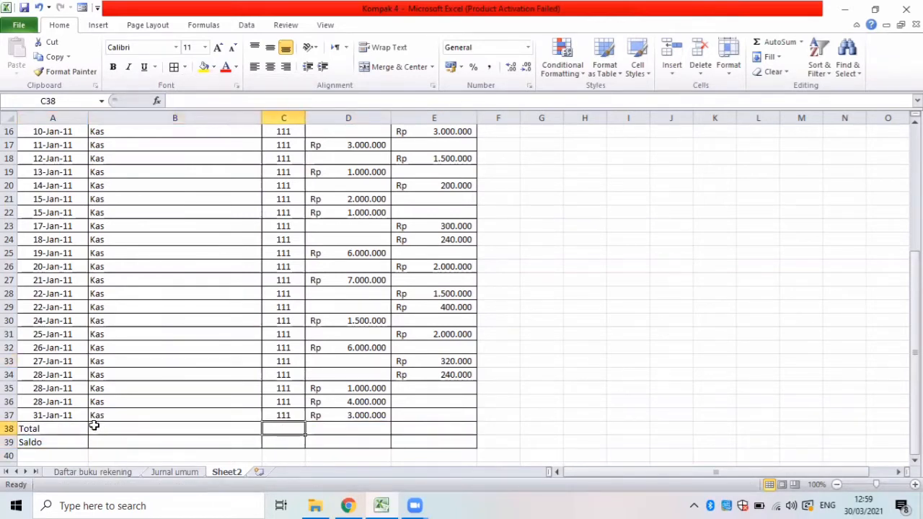
pyautogui.moveTo(91, 426); pyautogui.dragTo(261, 428)
pyautogui.moveTo(51, 429); pyautogui.dragTo(282, 428)
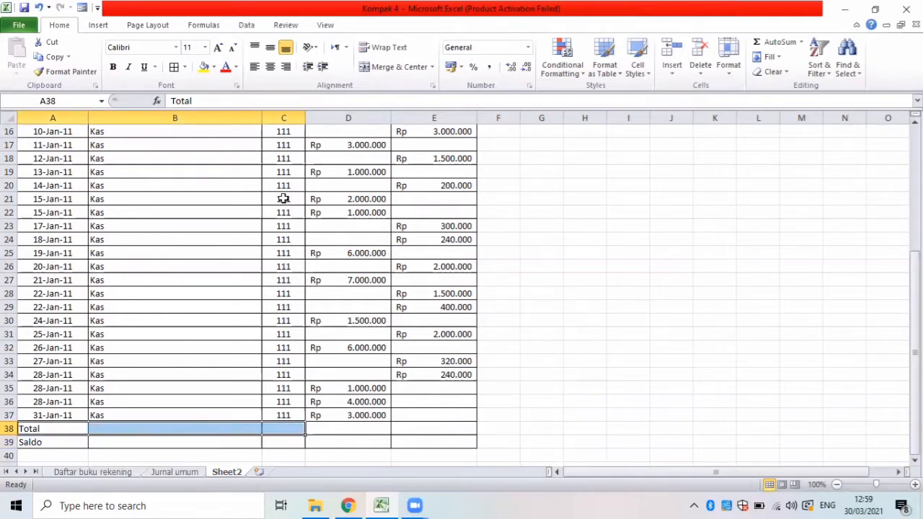
pyautogui.click(390, 68)
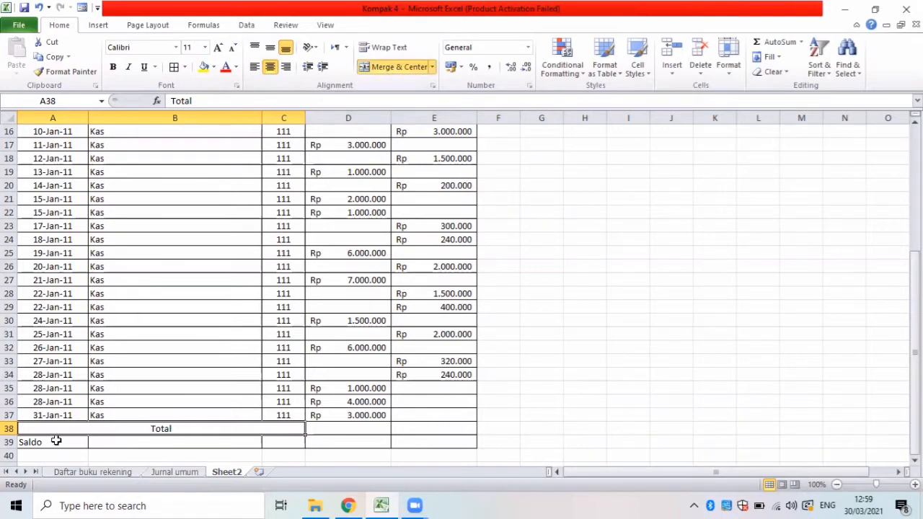
pyautogui.moveTo(56, 439); pyautogui.dragTo(264, 439)
pyautogui.click(383, 68)
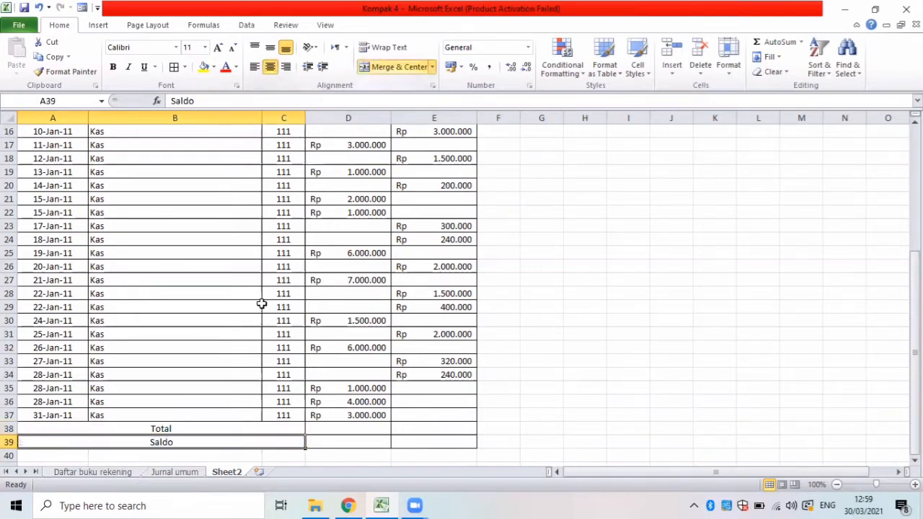
pyautogui.click(325, 440)
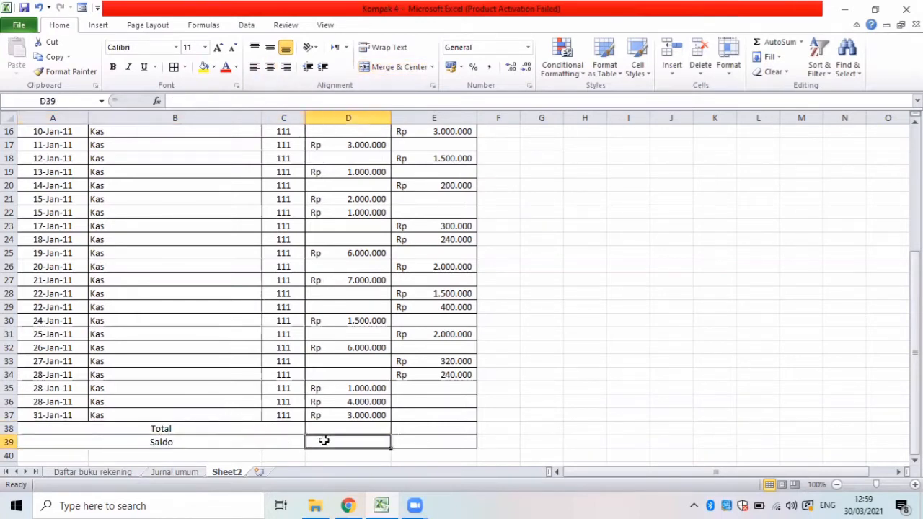
pyautogui.click(142, 428)
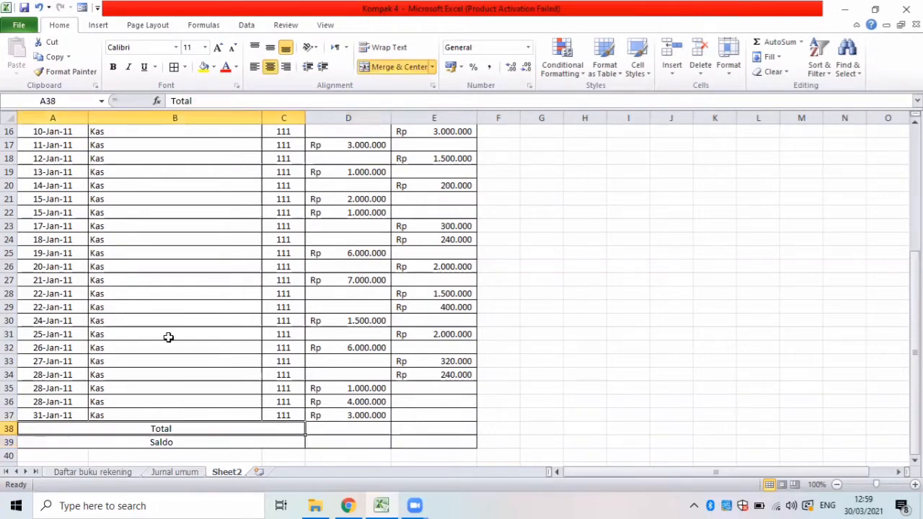
# Try to total the Debit column in D38 with =sum, without an opening parenthesis.
pyautogui.click(340, 428)
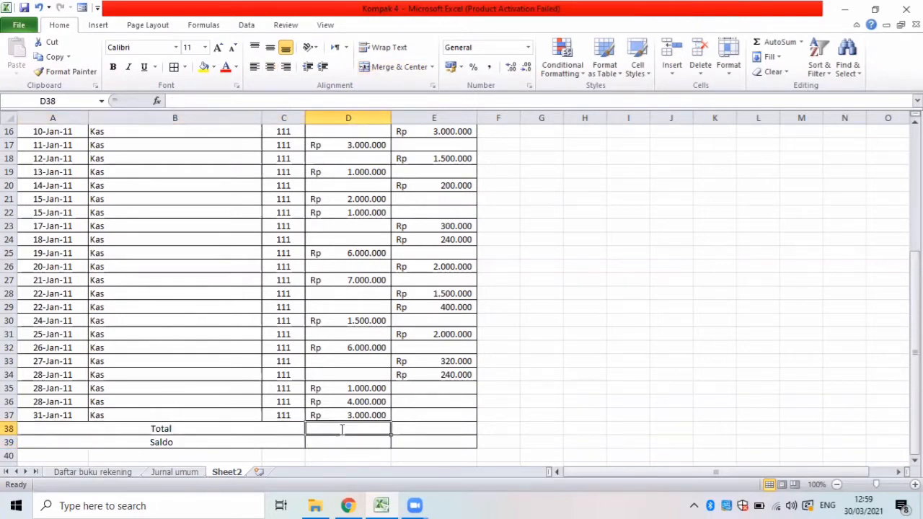
pyautogui.write('=sum')
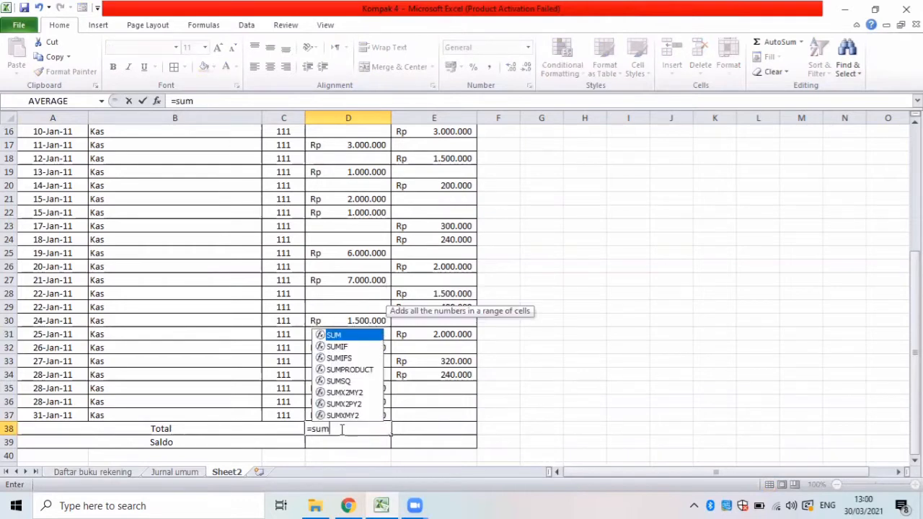
pyautogui.click(418, 428)
pyautogui.click(370, 428)
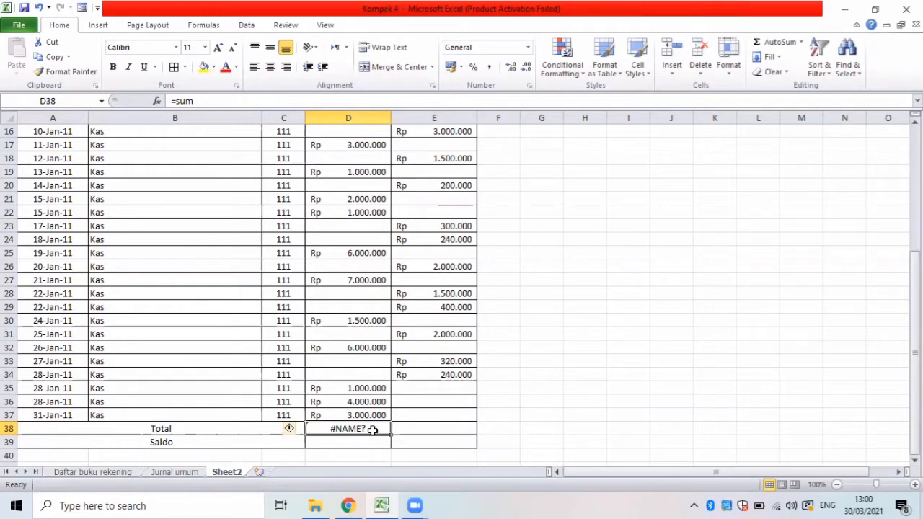
pyautogui.write('=sum')
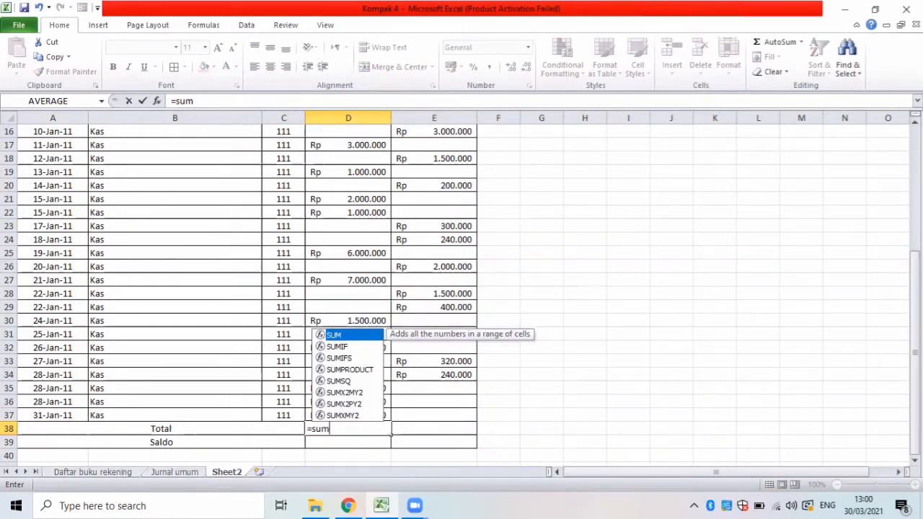
pyautogui.scroll(4, 469, 166)
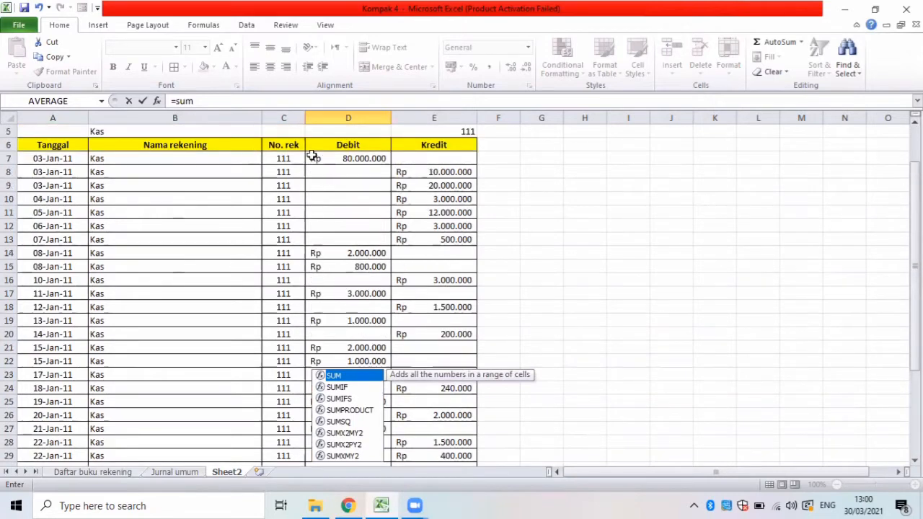
pyautogui.moveTo(313, 157); pyautogui.dragTo(364, 443)
pyautogui.click(366, 443)
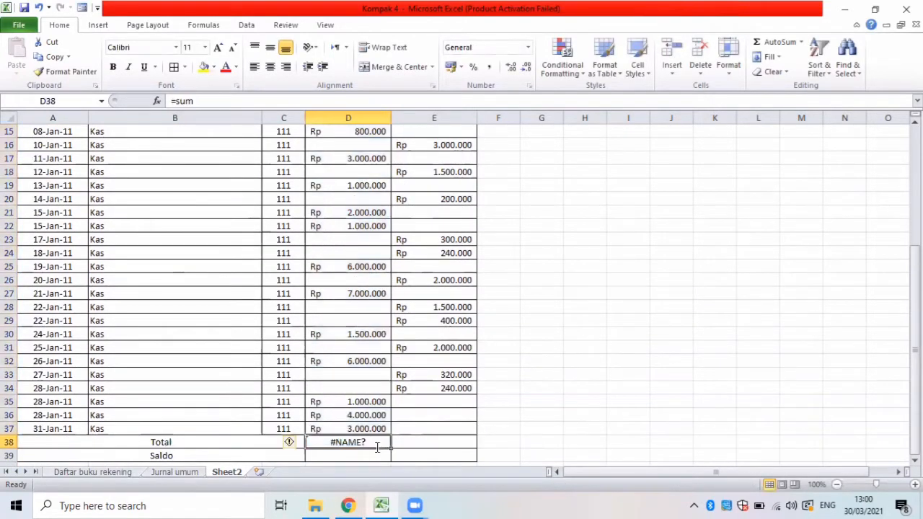
# Total the Debit entries in D38 with a SUM formula over D7:D37.
pyautogui.press('BackSpace')
pyautogui.write('=sum(')
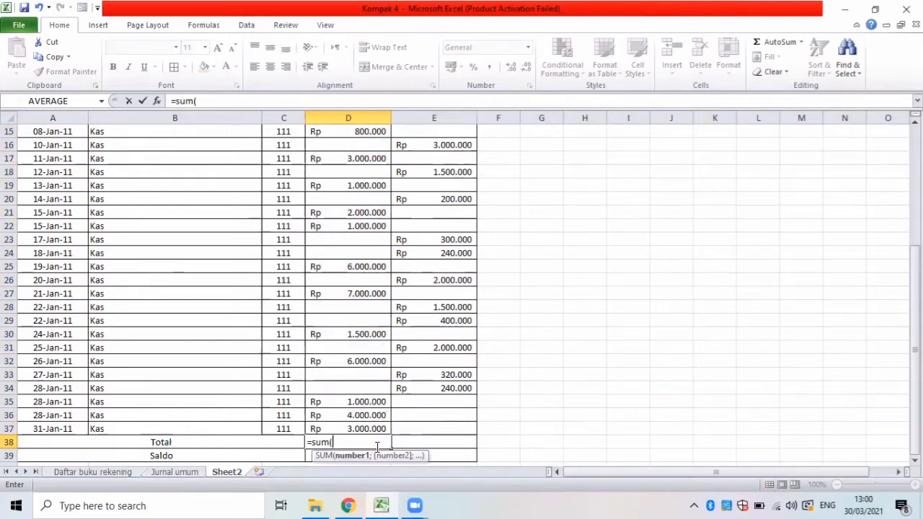
pyautogui.moveTo(350, 427); pyautogui.dragTo(325, 169)
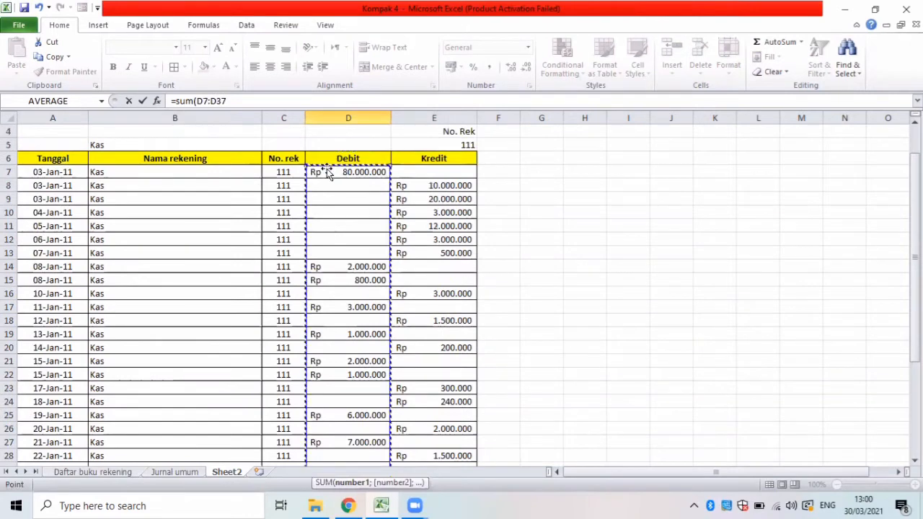
pyautogui.press('Return')
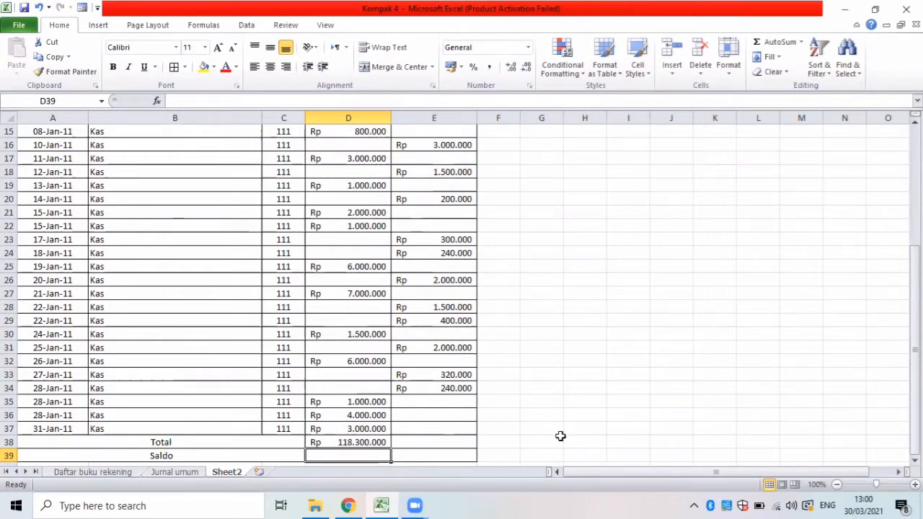
# Total the Kredit column's entries in E38 with a SUM formula.
pyautogui.click(415, 441)
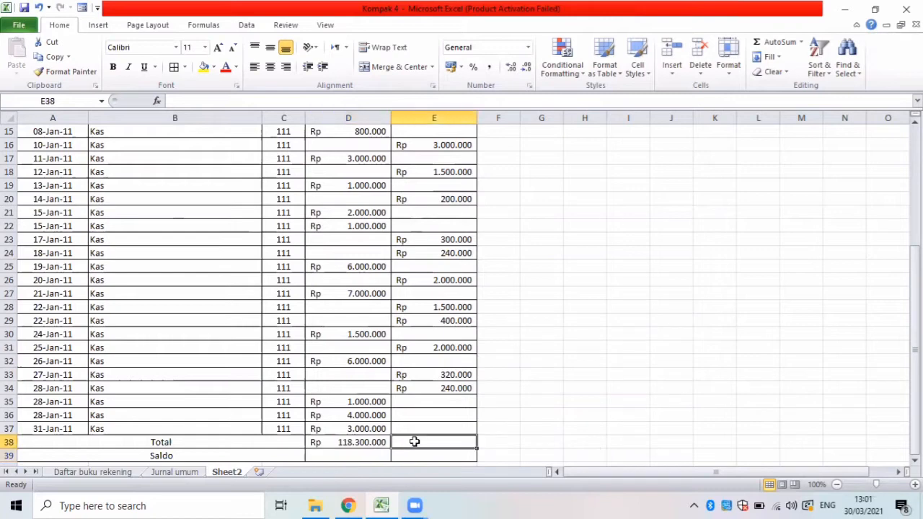
pyautogui.write('=sum(')
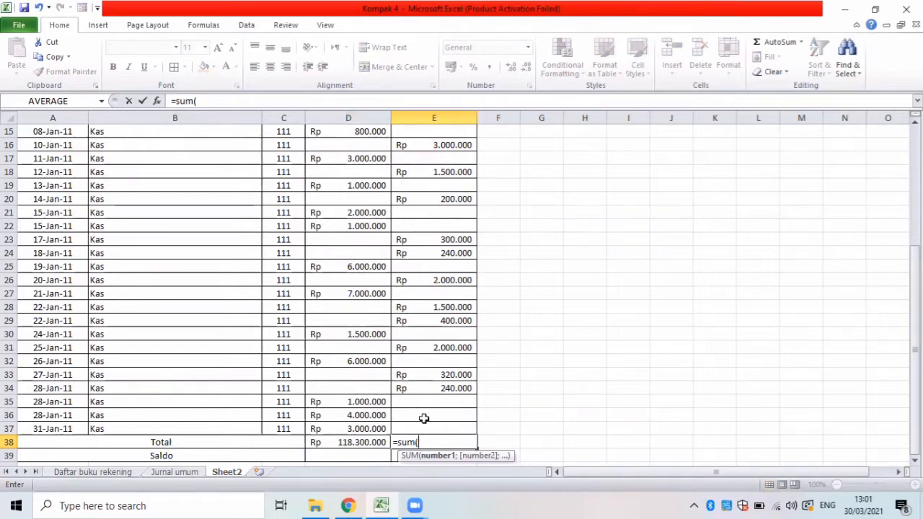
pyautogui.moveTo(425, 427); pyautogui.dragTo(409, 158)
pyautogui.press('Return')
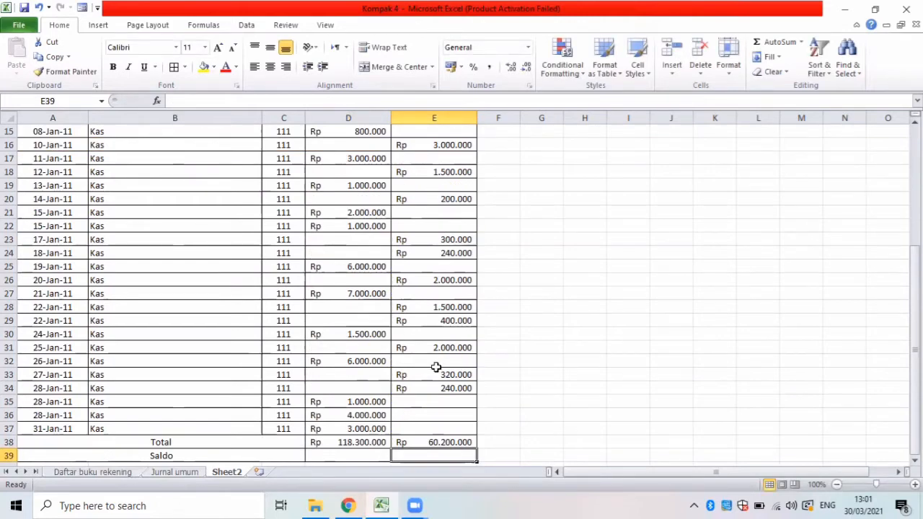
# Calculate the Saldo in D39 by subtracting the Kredit total in E38 from the Debit total in D38.
pyautogui.click(336, 457)
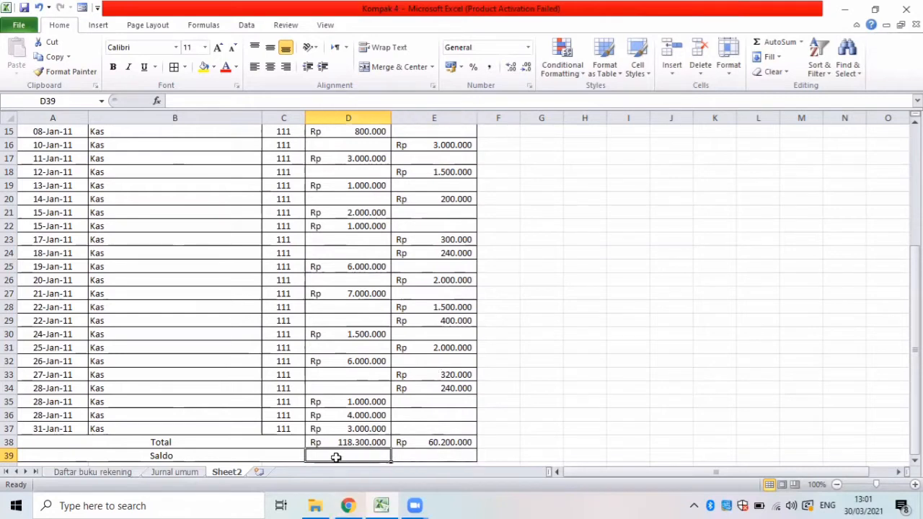
pyautogui.write('=')
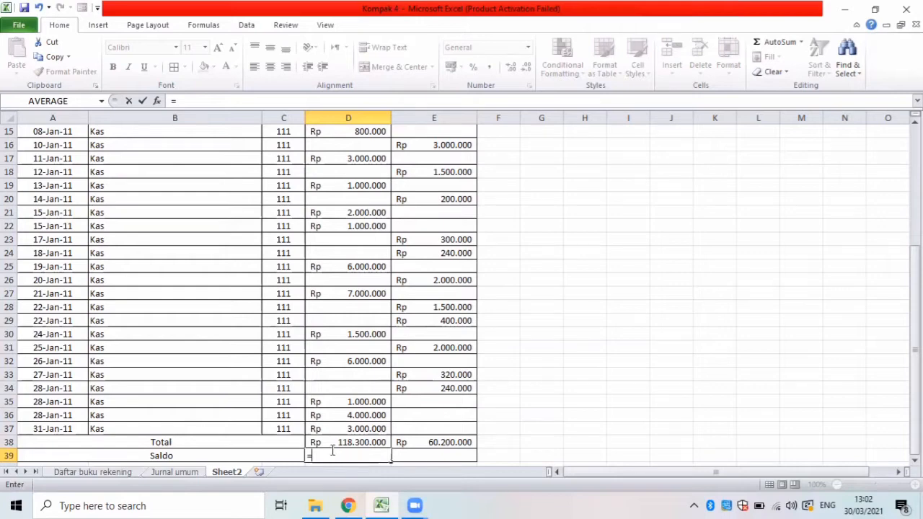
pyautogui.click(339, 440)
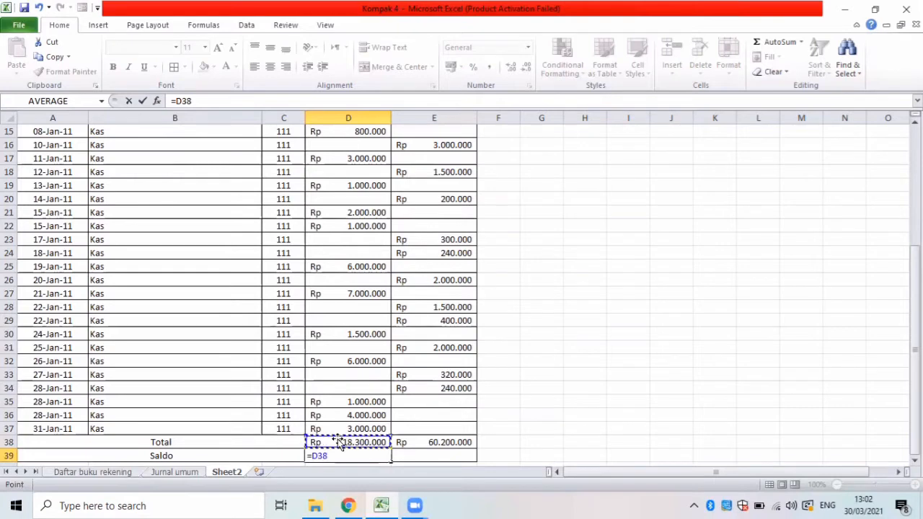
pyautogui.write('-')
pyautogui.click(409, 440)
pyautogui.press('Return')
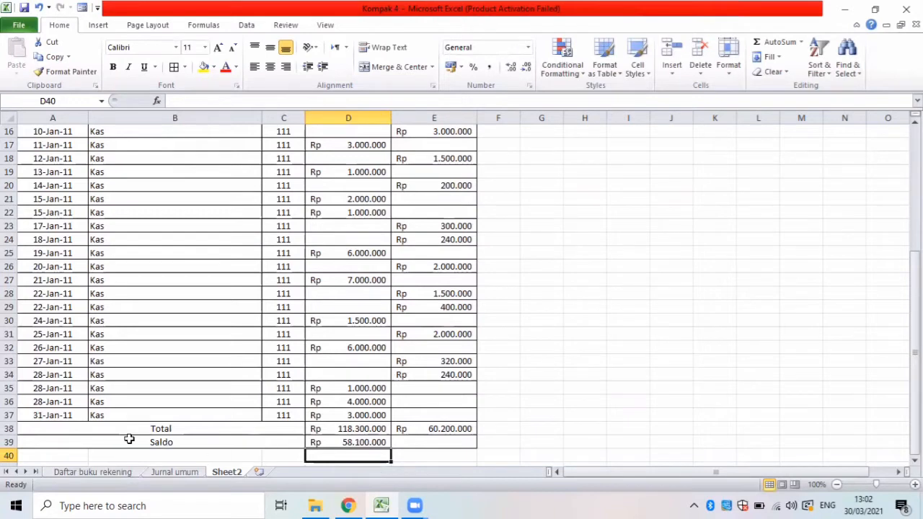
# Make the Total and Saldo rows A38:E39 bold and fill the Saldo cells A39:D39 with yellow.
pyautogui.moveTo(99, 426); pyautogui.dragTo(415, 437)
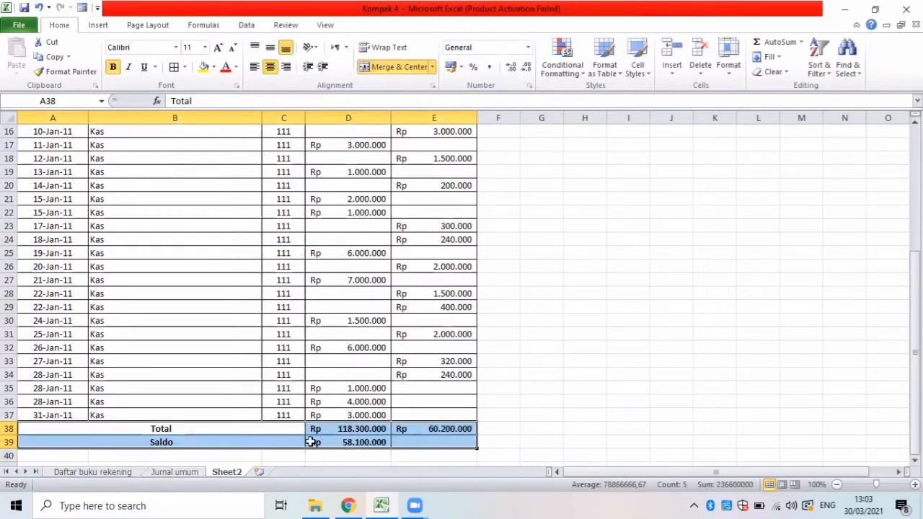
pyautogui.click(114, 441)
pyautogui.moveTo(114, 441); pyautogui.dragTo(356, 443)
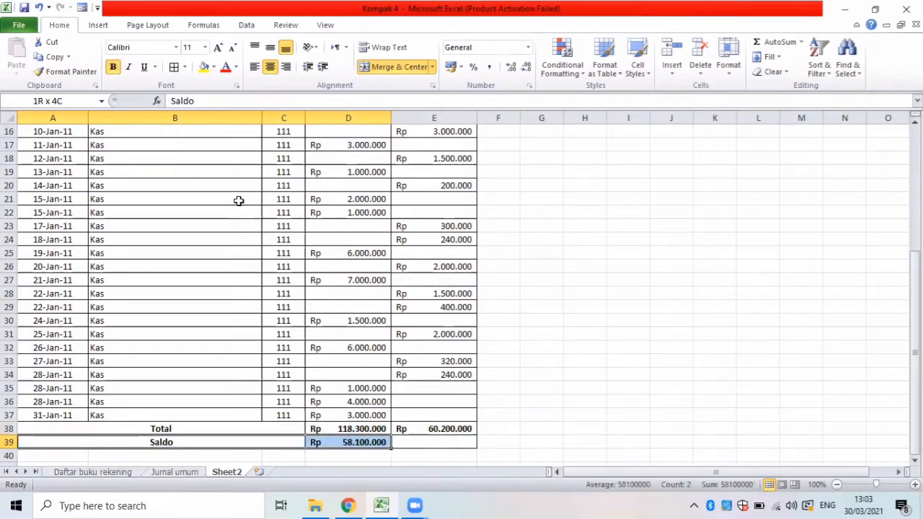
pyautogui.click(205, 66)
pyautogui.click(349, 280)
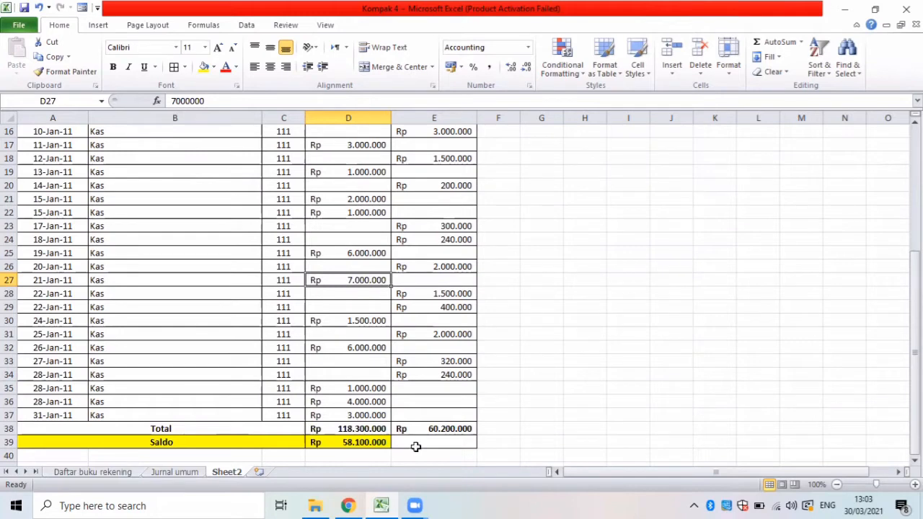
# Extend the yellow fill across the entire Saldo row, A39:E39.
pyautogui.press('Up')
pyautogui.press('Up')
pyautogui.press('Up')
pyautogui.press('Up')
pyautogui.press('Up')
pyautogui.press('Up')
pyautogui.press('Up')
pyautogui.press('Up')
pyautogui.press('Up')
pyautogui.press('Up')
pyautogui.press('Up')
pyautogui.press('Up')
pyautogui.press('Up')
pyautogui.press('Up')
pyautogui.press('Up')
pyautogui.press('Up')
pyautogui.press('Up')
pyautogui.press('Up')
pyautogui.press('Up')
pyautogui.press('Up')
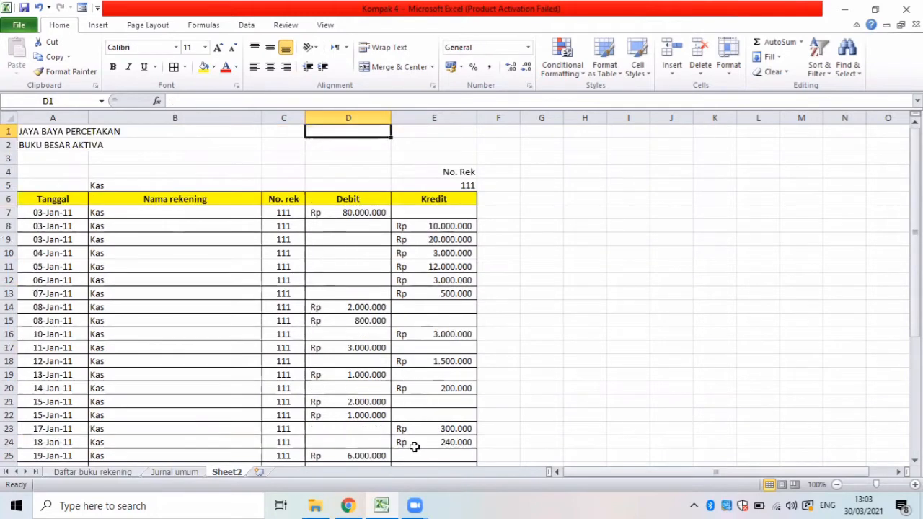
pyautogui.press('Down')
pyautogui.press('Down')
pyautogui.press('Down')
pyautogui.press('Down')
pyautogui.press('Down')
pyautogui.press('Down')
pyautogui.press('Down')
pyautogui.press('Down')
pyautogui.press('Down')
pyautogui.press('Down')
pyautogui.press('Down')
pyautogui.press('Down')
pyautogui.press('Down')
pyautogui.press('Down')
pyautogui.press('Down')
pyautogui.press('Down')
pyautogui.press('Down')
pyautogui.press('Down')
pyautogui.press('Down')
pyautogui.press('Down')
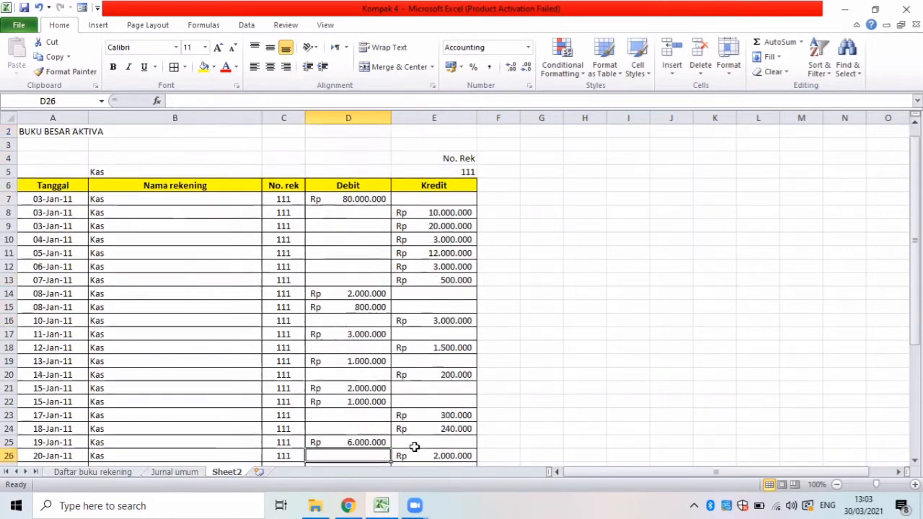
pyautogui.moveTo(52, 346); pyautogui.dragTo(415, 347)
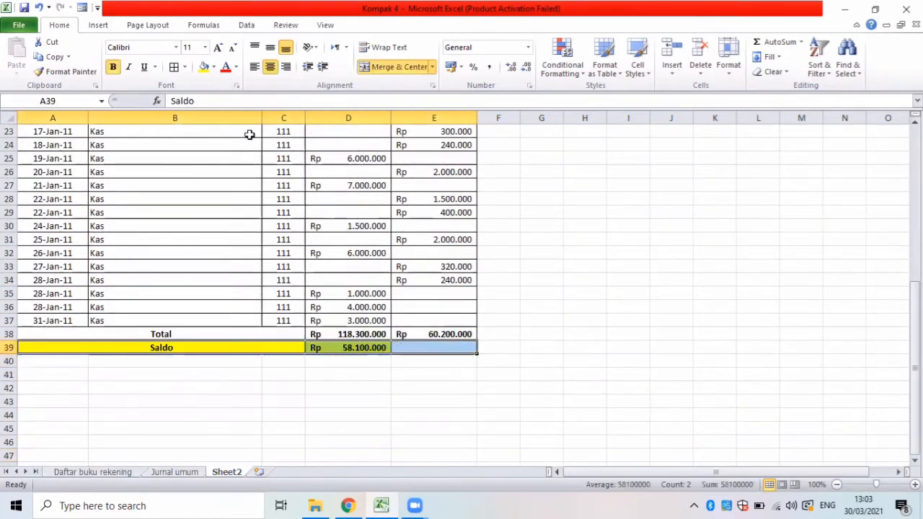
pyautogui.click(266, 293)
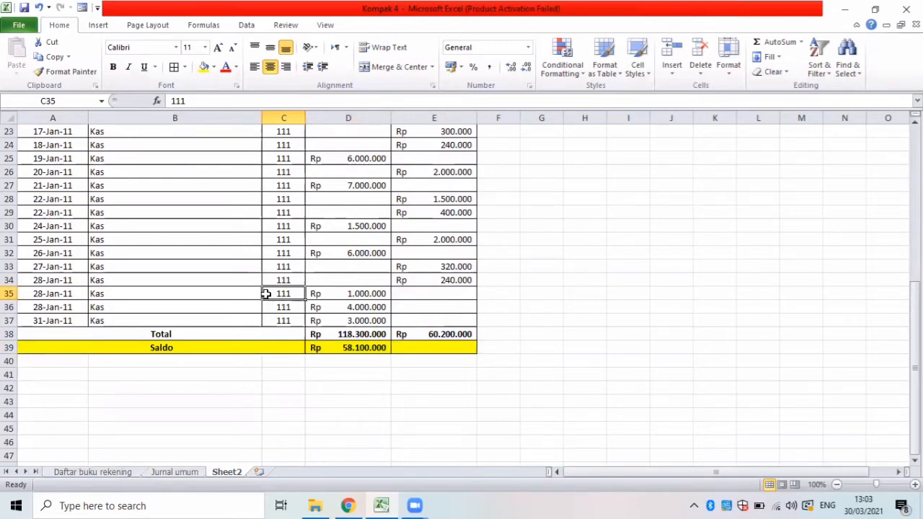
# Copy the Kas ledger's heading block A4:E6 and paste it at G4.
pyautogui.press('Up')
pyautogui.press('Up')
pyautogui.press('Up')
pyautogui.press('Up')
pyautogui.press('Up')
pyautogui.press('Up')
pyautogui.press('Up')
pyautogui.press('Up')
pyautogui.press('Up')
pyautogui.press('Up')
pyautogui.press('Up')
pyautogui.press('Up')
pyautogui.press('Up')
pyautogui.press('Up')
pyautogui.press('Up')
pyautogui.press('Up')
pyautogui.press('Up')
pyautogui.press('Up')
pyautogui.press('Up')
pyautogui.press('Up')
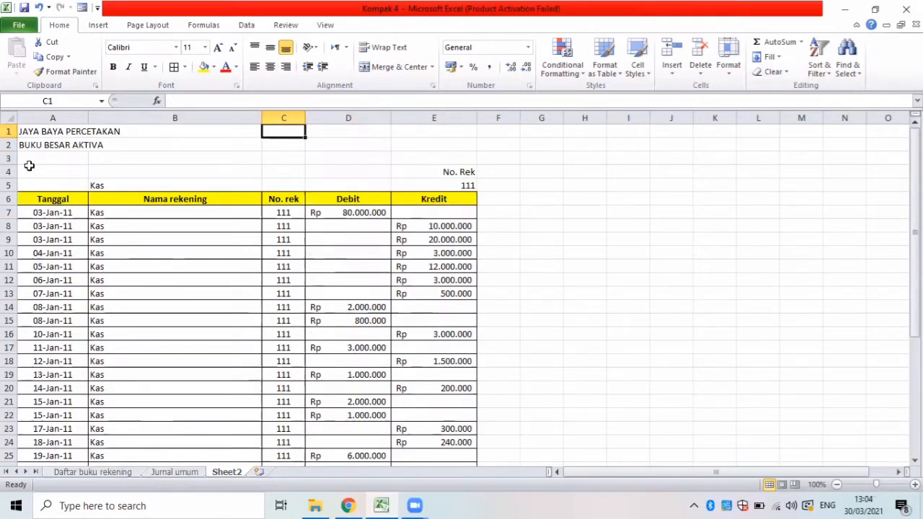
pyautogui.moveTo(29, 166); pyautogui.dragTo(457, 198)
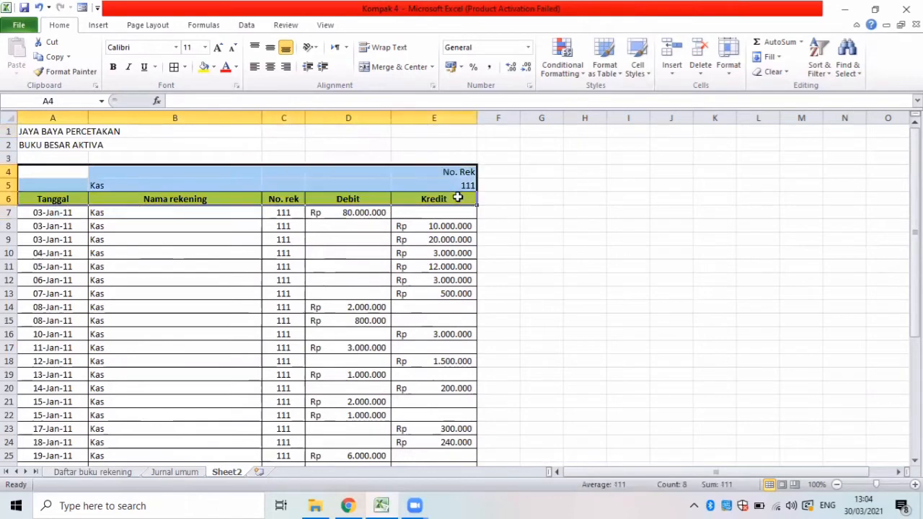
pyautogui.hotkey('ctrl', 'c')
pyautogui.click(536, 176)
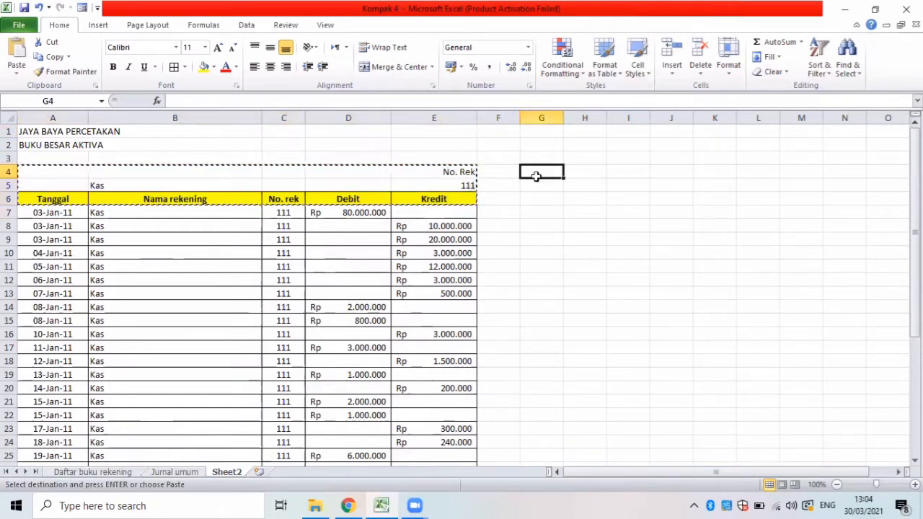
pyautogui.hotkey('ctrl', 'v')
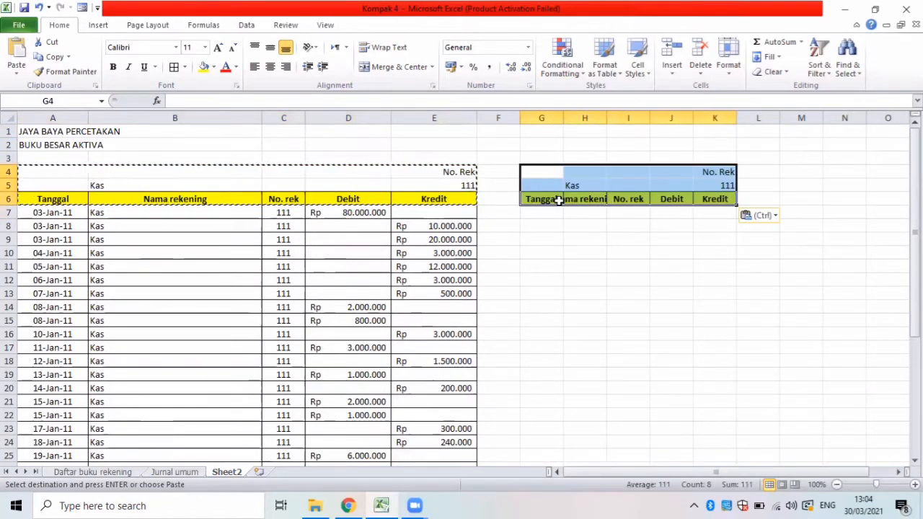
# Widen columns G, H, J and K of the pasted heading block, with column J at about 17.57.
pyautogui.click(559, 201)
pyautogui.moveTo(564, 118); pyautogui.dragTo(606, 117)
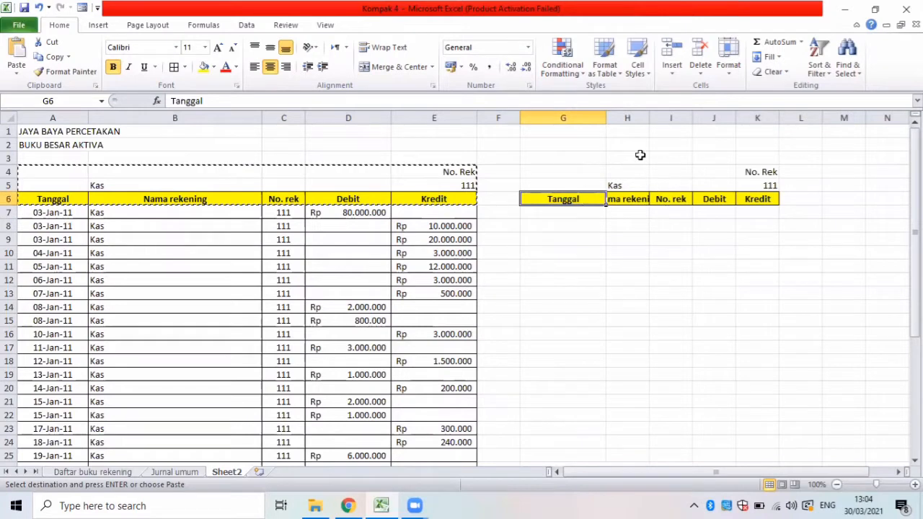
pyautogui.moveTo(649, 118); pyautogui.dragTo(737, 121)
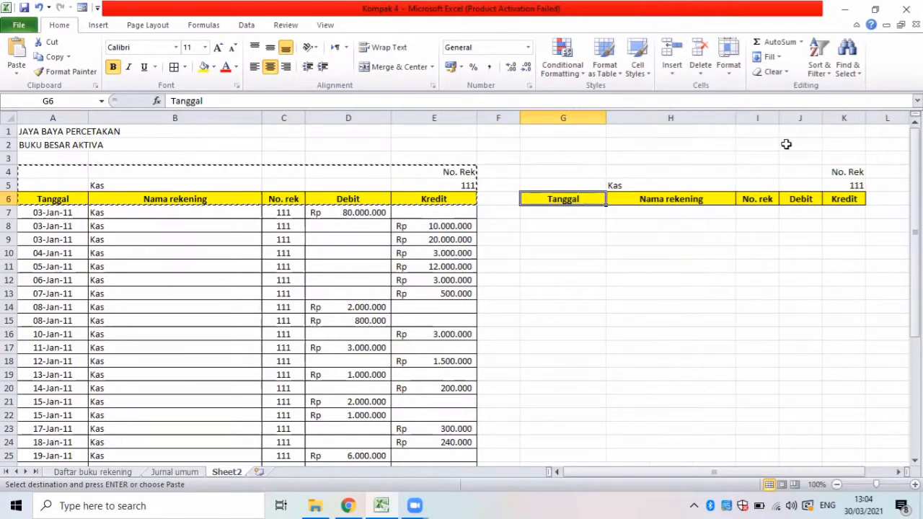
pyautogui.moveTo(822, 118); pyautogui.dragTo(865, 125)
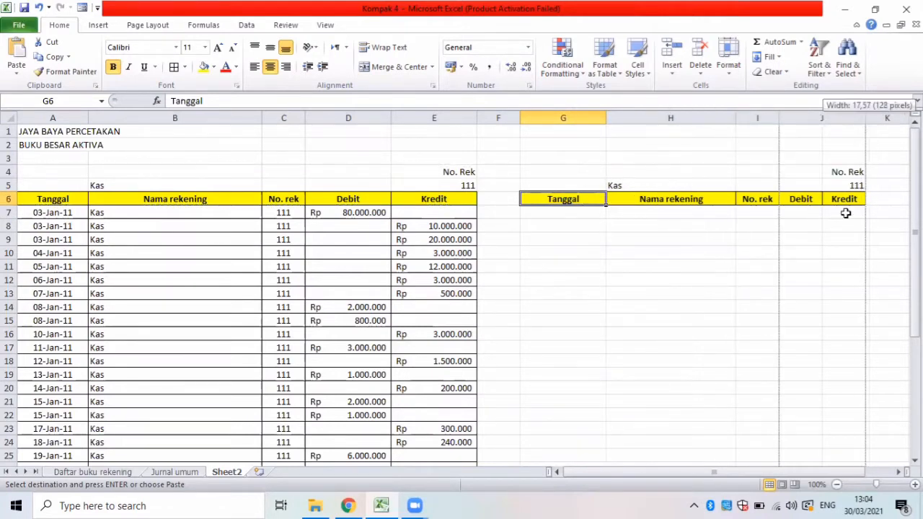
pyautogui.moveTo(798, 472); pyautogui.dragTo(828, 474)
pyautogui.moveTo(839, 120); pyautogui.dragTo(883, 121)
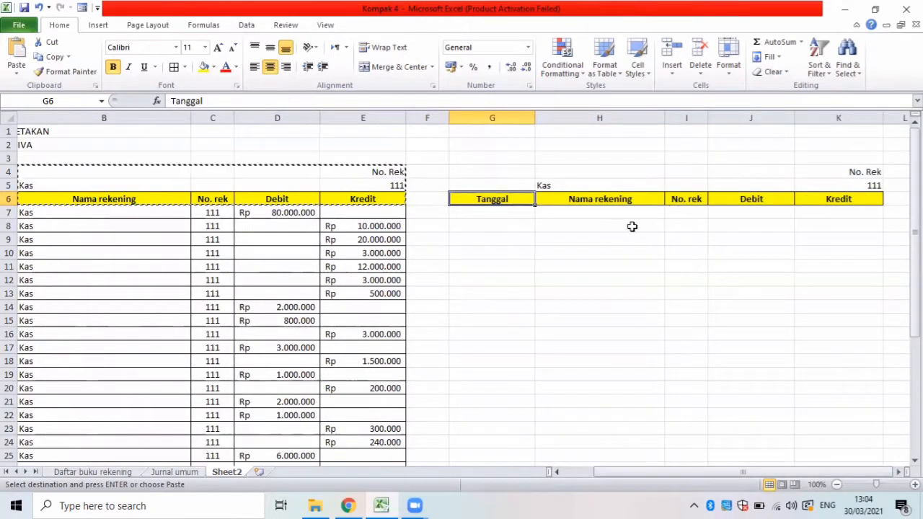
# Replace the ledger name in H5 with Piutang Usaha.
pyautogui.click(554, 186)
pyautogui.press('BackSpace')
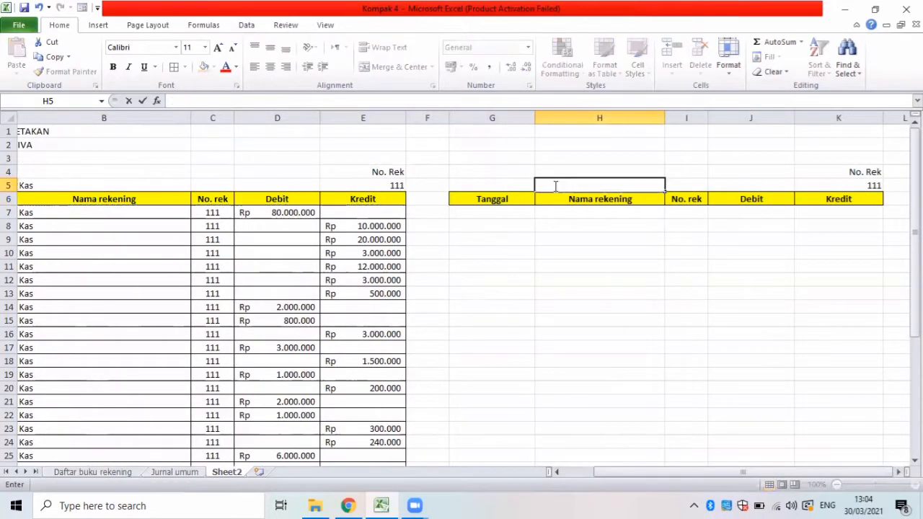
pyautogui.write('p')
pyautogui.press('BackSpace')
pyautogui.write('Piutang Usaha')
# Set the No. Rek criterion in K5 to 112.
pyautogui.click(858, 185)
pyautogui.press('Delete')
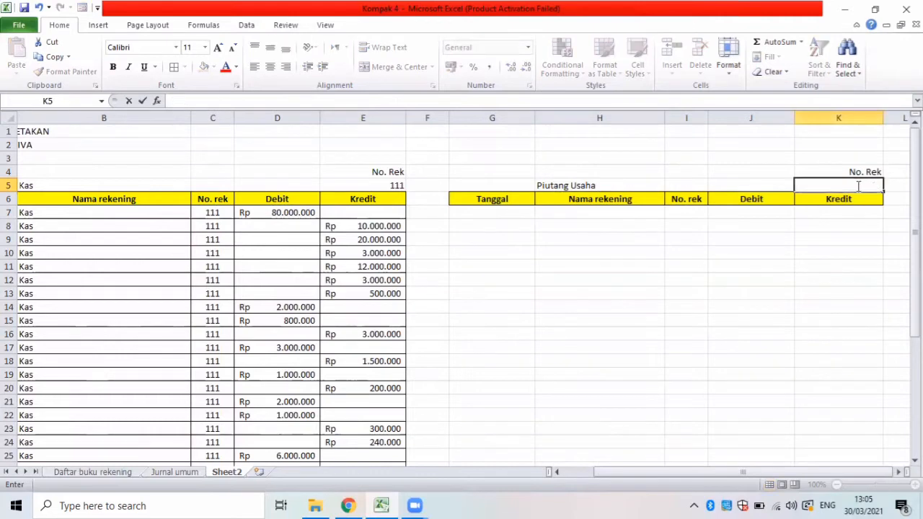
pyautogui.write('112')
pyautogui.click(724, 145)
pyautogui.click(820, 186)
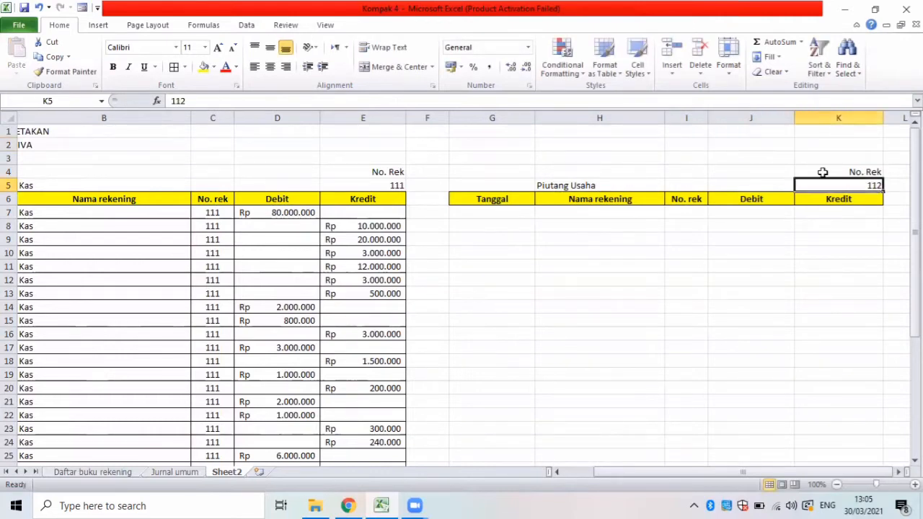
# Start an Advanced Filter that copies to another location, with B5:F70 on the Jurnal umum sheet as its list range.
pyautogui.click(246, 26)
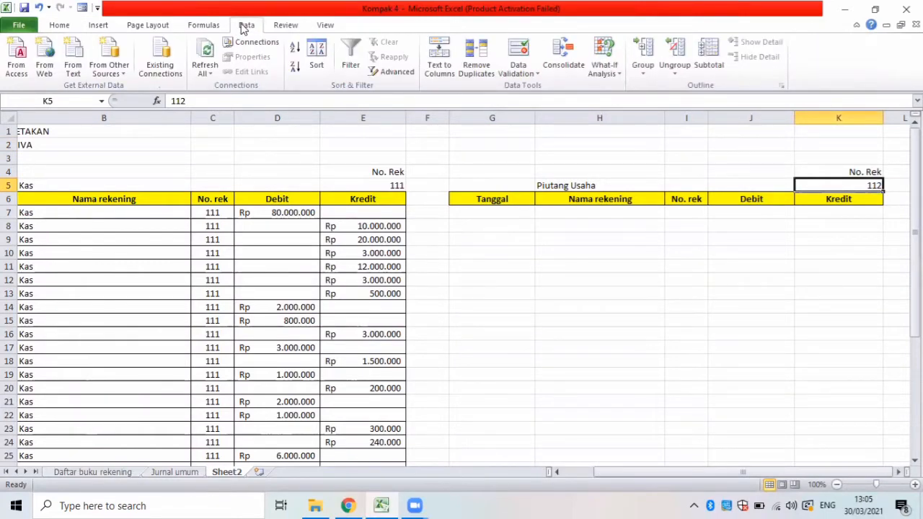
pyautogui.click(317, 58)
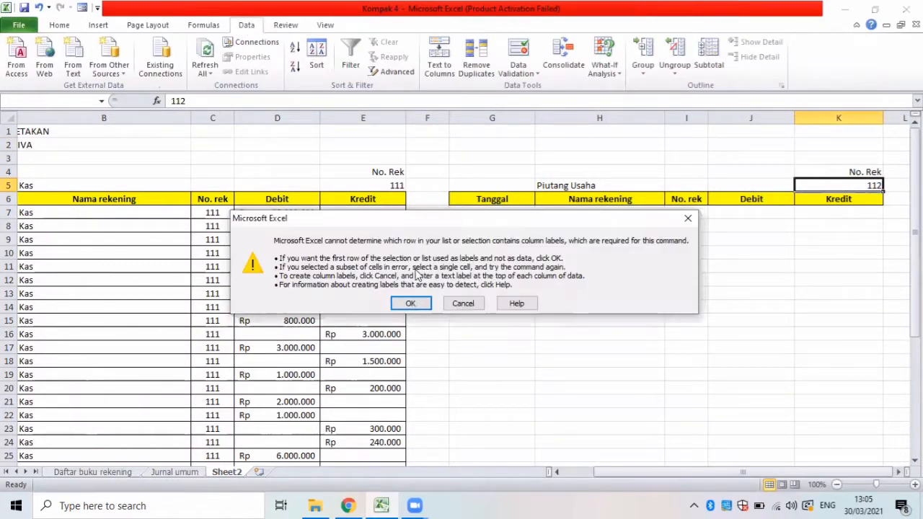
pyautogui.press('Return')
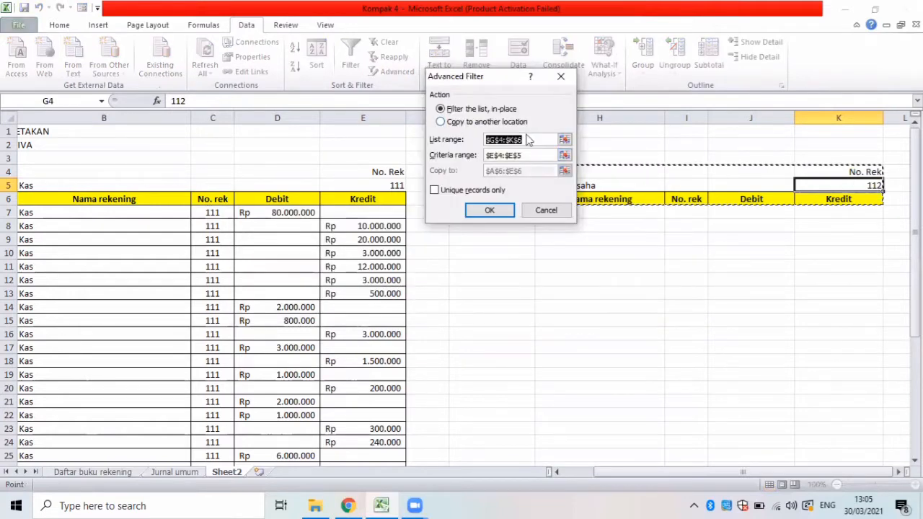
pyautogui.press('BackSpace')
pyautogui.hotkey('alt', 'o')
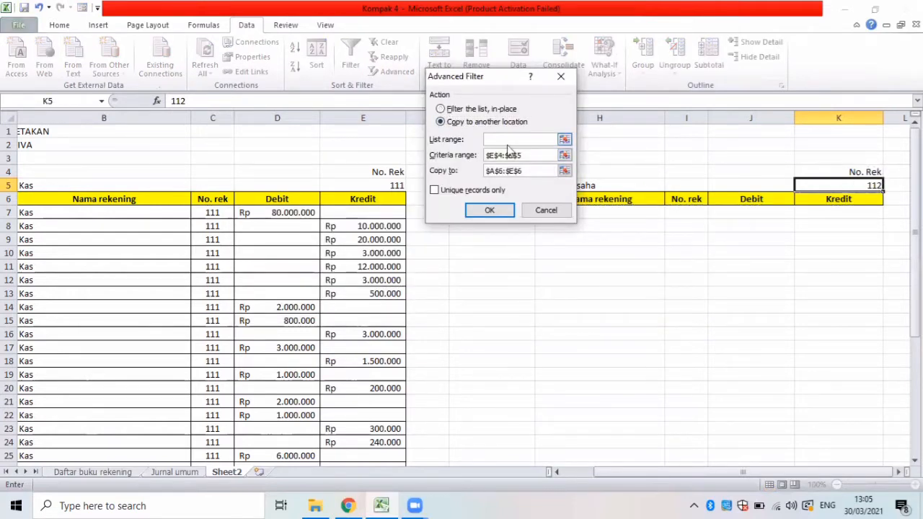
pyautogui.click(193, 473)
pyautogui.scroll(5, 191, 306)
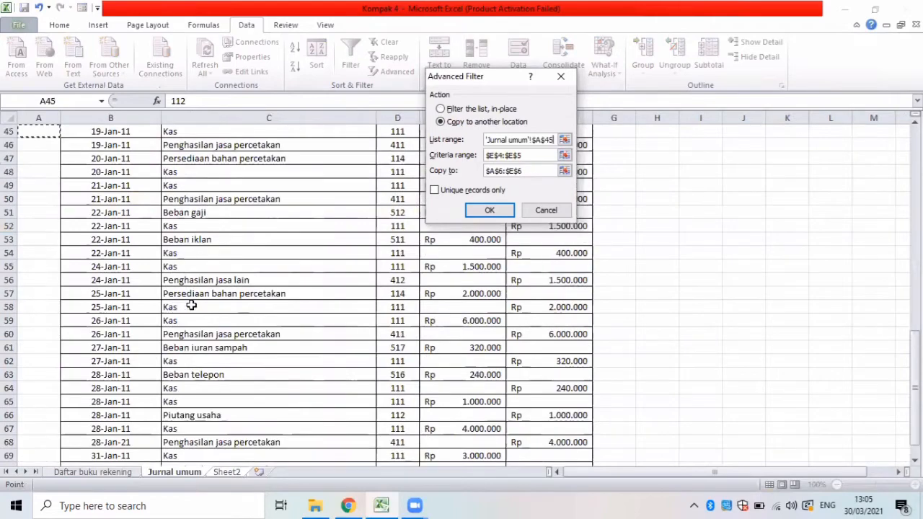
pyautogui.scroll(11, 191, 305)
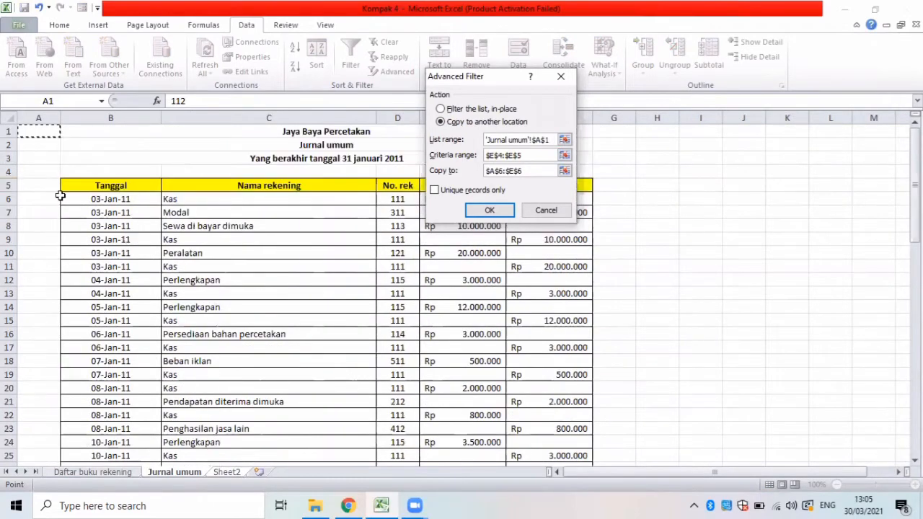
pyautogui.moveTo(85, 190); pyautogui.dragTo(570, 433)
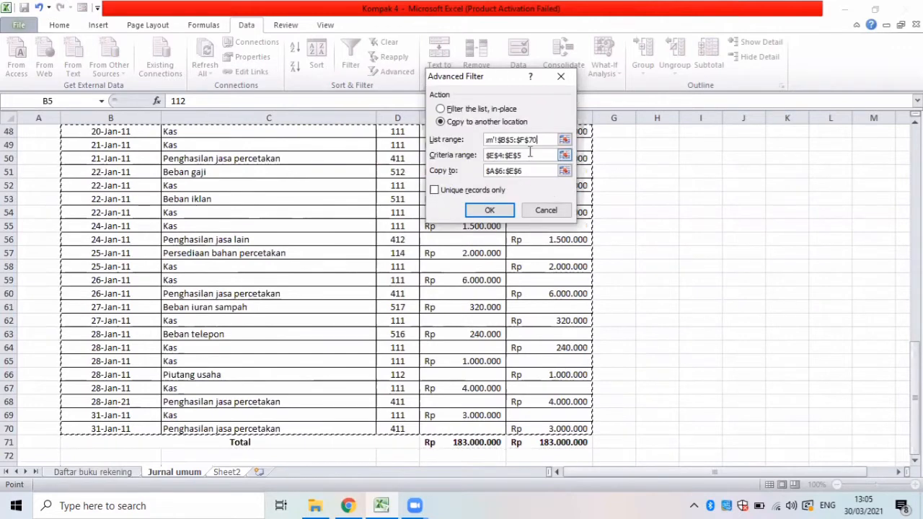
# Set the Advanced Filter's criteria range to K4:K5 on Sheet2.
pyautogui.click(528, 157)
pyautogui.press('BackSpace')
pyautogui.press('BackSpace')
pyautogui.press('BackSpace')
pyautogui.press('BackSpace')
pyautogui.press('BackSpace')
pyautogui.press('BackSpace')
pyautogui.press('BackSpace')
pyautogui.press('BackSpace')
pyautogui.press('BackSpace')
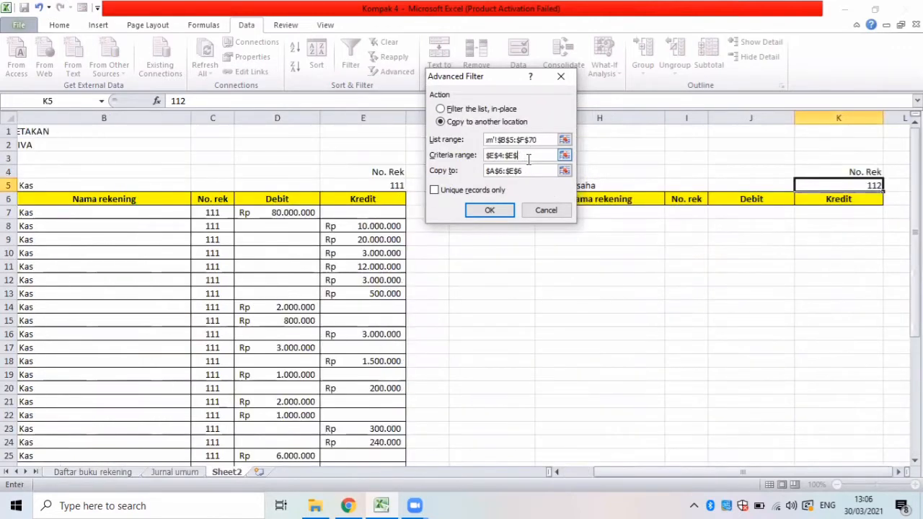
pyautogui.moveTo(798, 171); pyautogui.dragTo(808, 186)
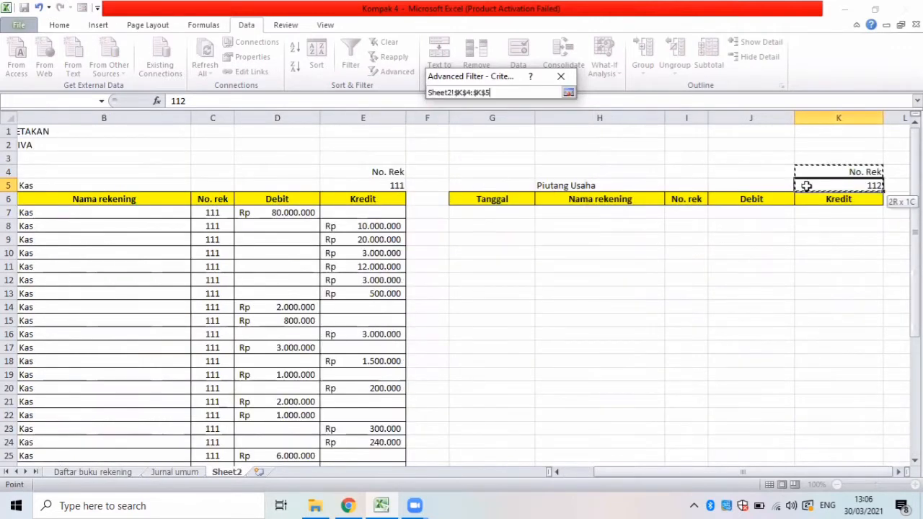
# Set the filter's copy destination to the G6:K6 header row and run the filter.
pyautogui.click(532, 170)
pyautogui.press('BackSpace')
pyautogui.press('BackSpace')
pyautogui.press('BackSpace')
pyautogui.press('BackSpace')
pyautogui.press('BackSpace')
pyautogui.press('BackSpace')
pyautogui.press('BackSpace')
pyautogui.press('BackSpace')
pyautogui.press('BackSpace')
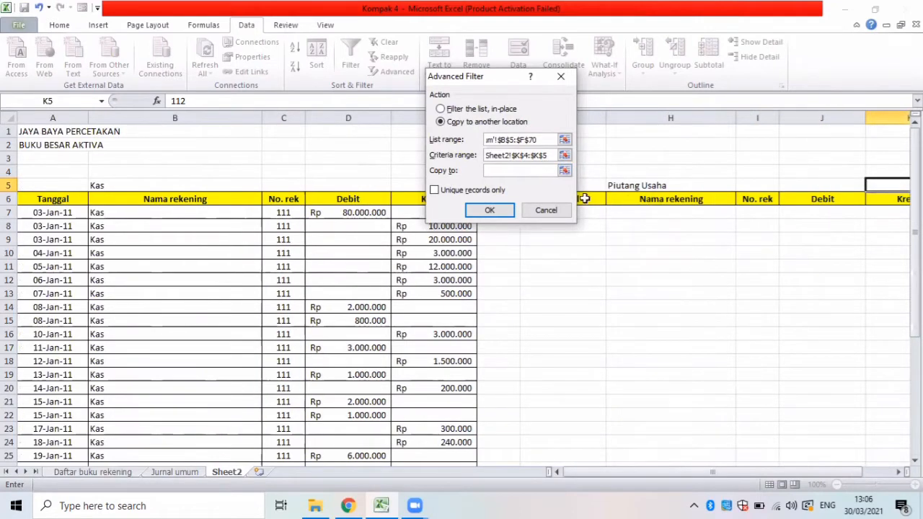
pyautogui.moveTo(564, 199); pyautogui.dragTo(691, 200)
pyautogui.click(493, 210)
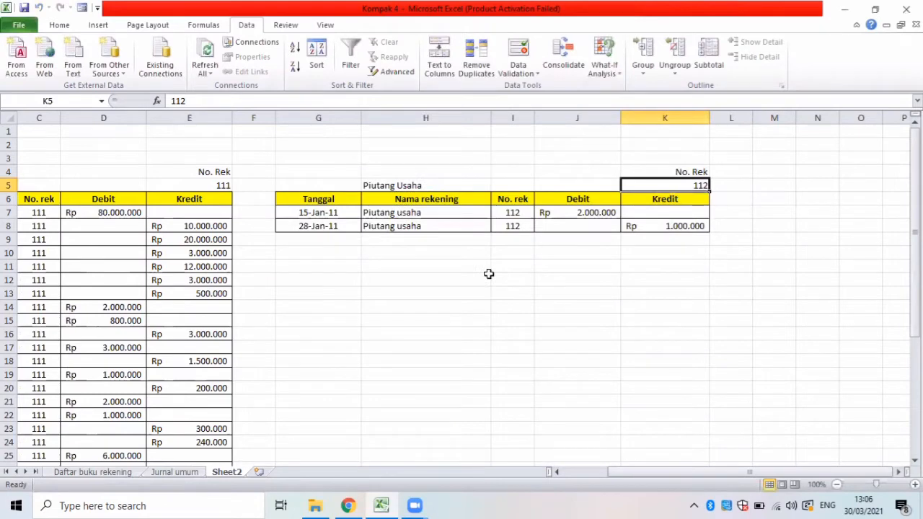
# Enter the row labels Total in G9 and Saldo in G10 below the Piutang Usaha entries.
pyautogui.click(343, 238)
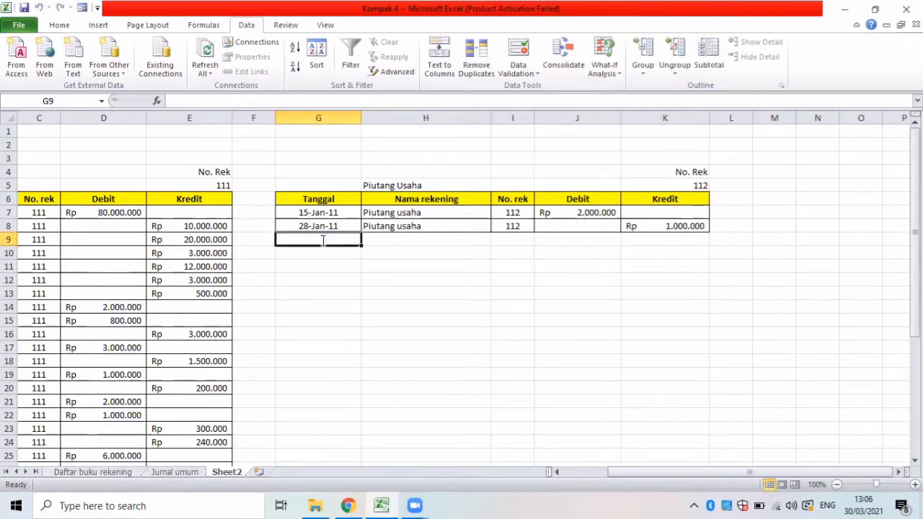
pyautogui.write('t')
pyautogui.press('BackSpace')
pyautogui.write('t')
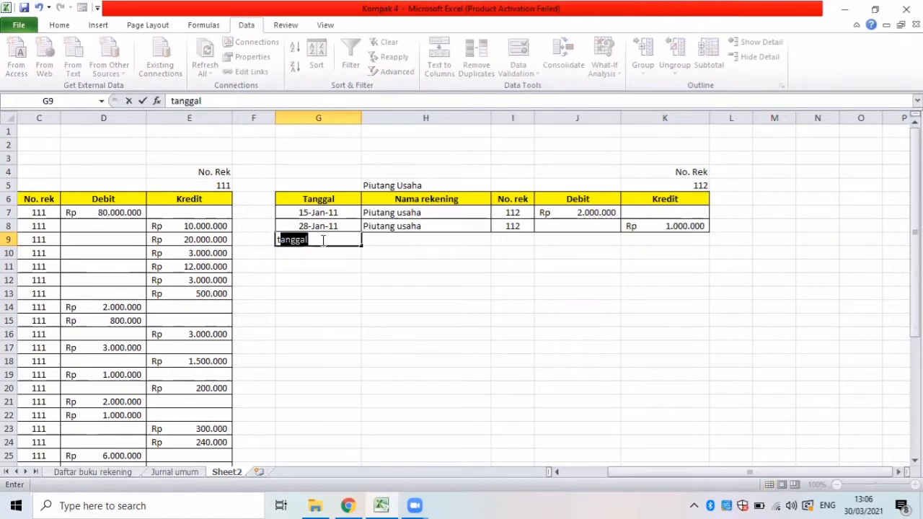
pyautogui.press('BackSpace')
pyautogui.press('BackSpace')
pyautogui.write('Total')
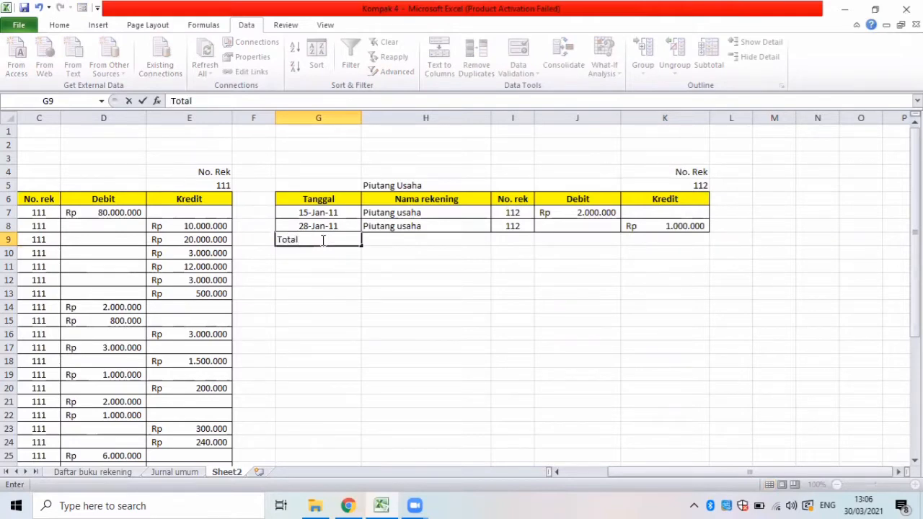
pyautogui.press('Return')
pyautogui.write('a')
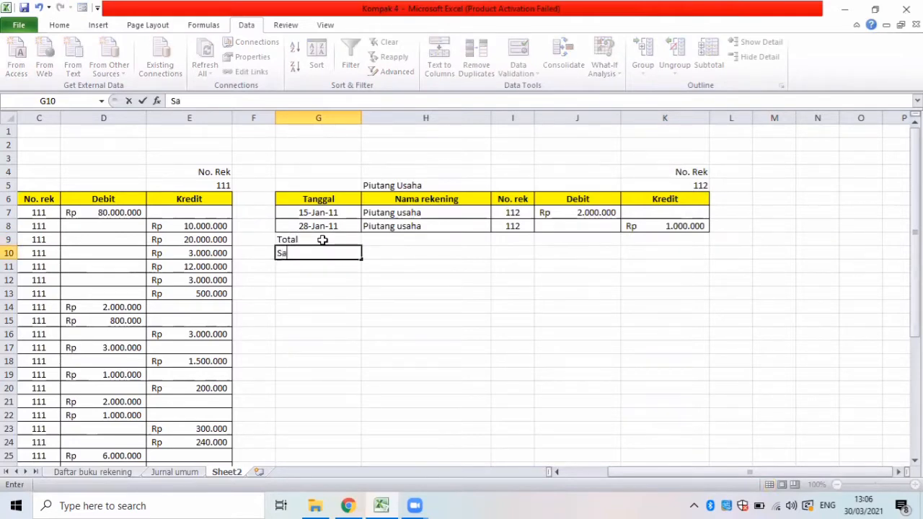
pyautogui.write('ldo')
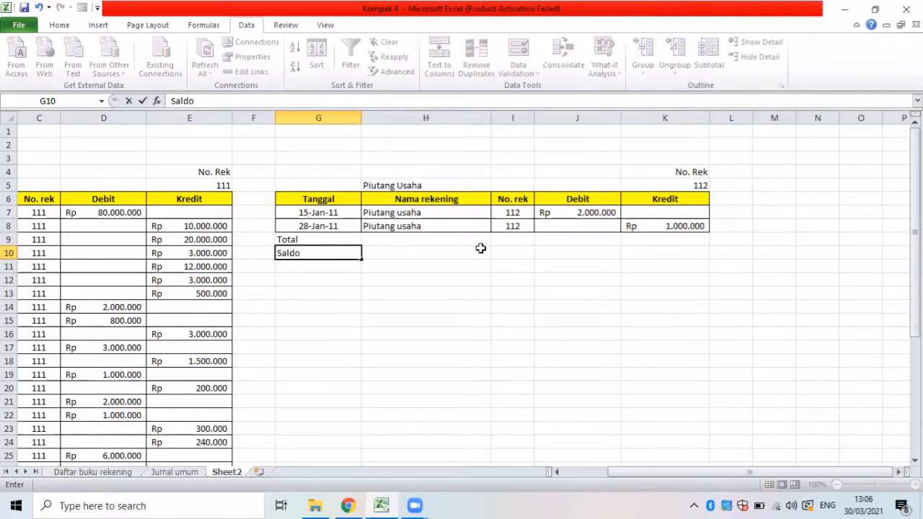
# Apply all borders to the Total and Saldo rows, G9:K10.
pyautogui.moveTo(277, 236); pyautogui.dragTo(476, 268)
pyautogui.moveTo(541, 260); pyautogui.dragTo(655, 252)
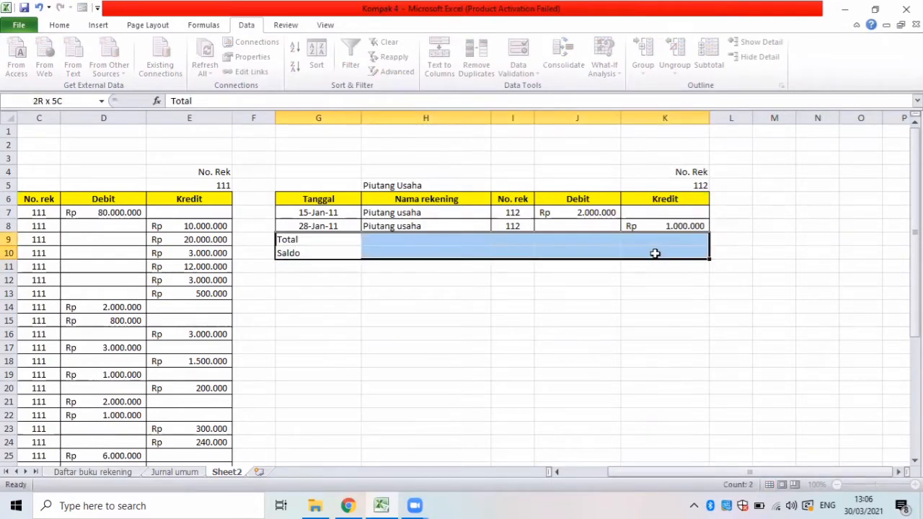
pyautogui.click(59, 24)
pyautogui.click(184, 67)
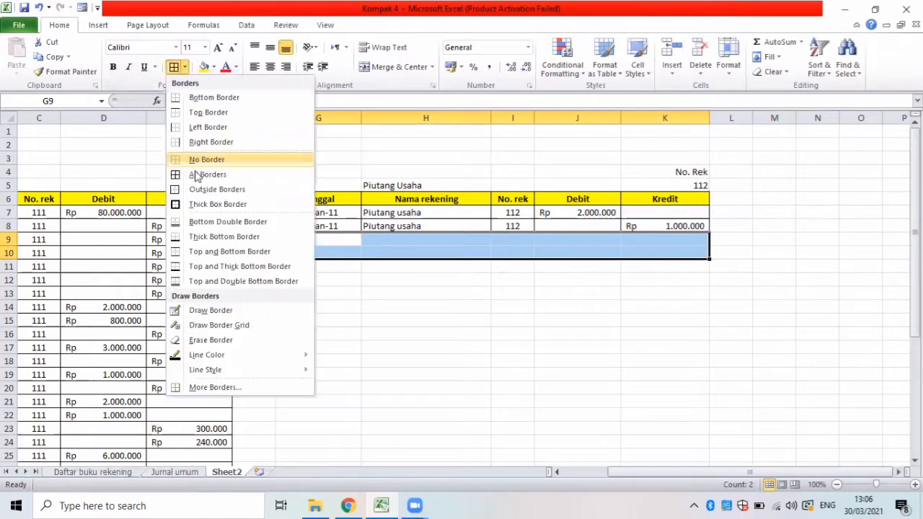
pyautogui.click(196, 173)
# Merge and center the Total label across G9:I9 and the Saldo label across G10:I10.
pyautogui.moveTo(384, 245); pyautogui.dragTo(505, 240)
pyautogui.click(399, 66)
pyautogui.moveTo(348, 257); pyautogui.dragTo(508, 252)
pyautogui.click(399, 66)
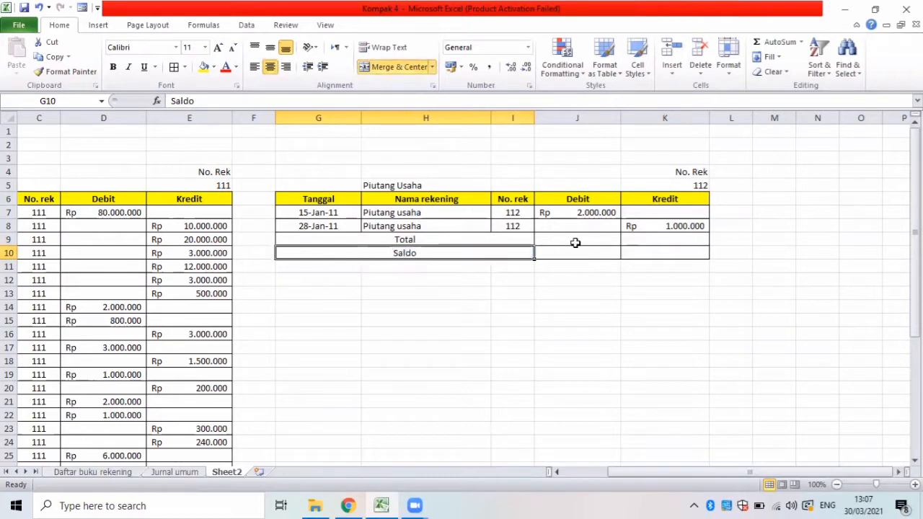
# Total the Piutang Usaha debits in J9 with a SUM of J7:J8.
pyautogui.click(575, 243)
pyautogui.write('=sum')
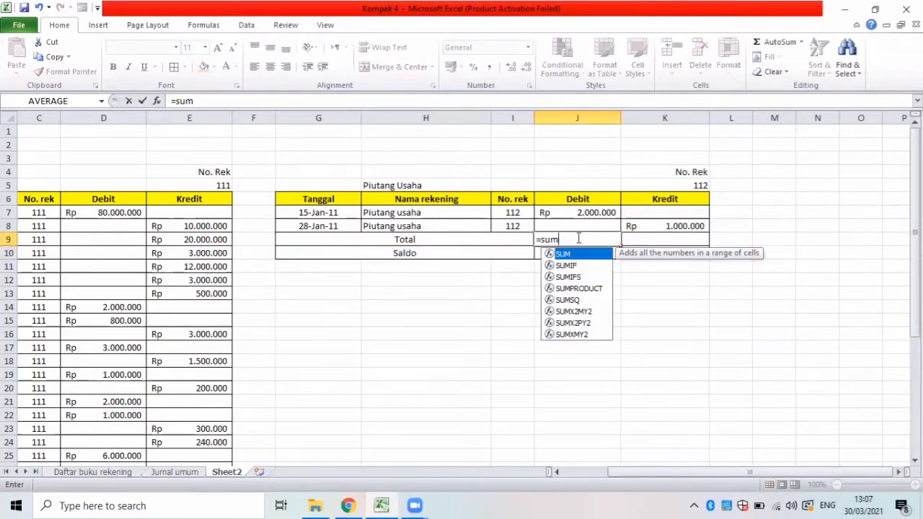
pyautogui.write('(')
pyautogui.moveTo(551, 215); pyautogui.dragTo(555, 223)
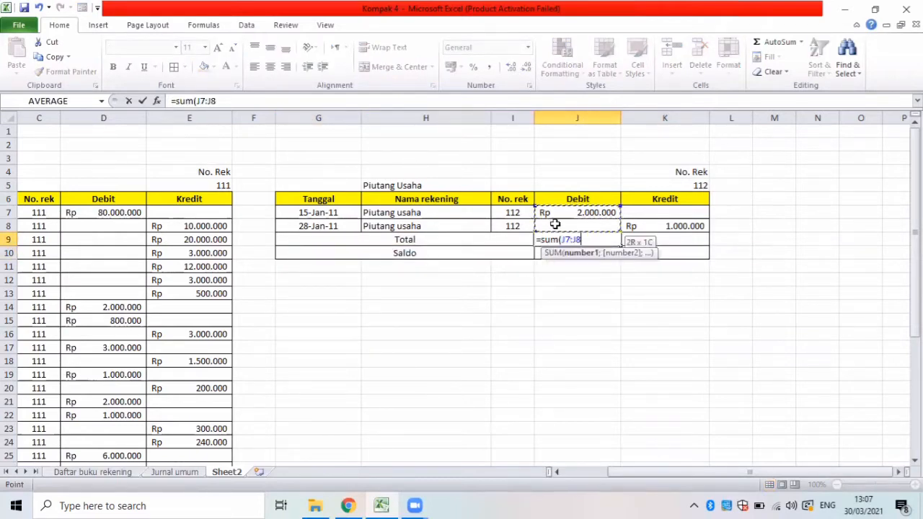
pyautogui.press('Return')
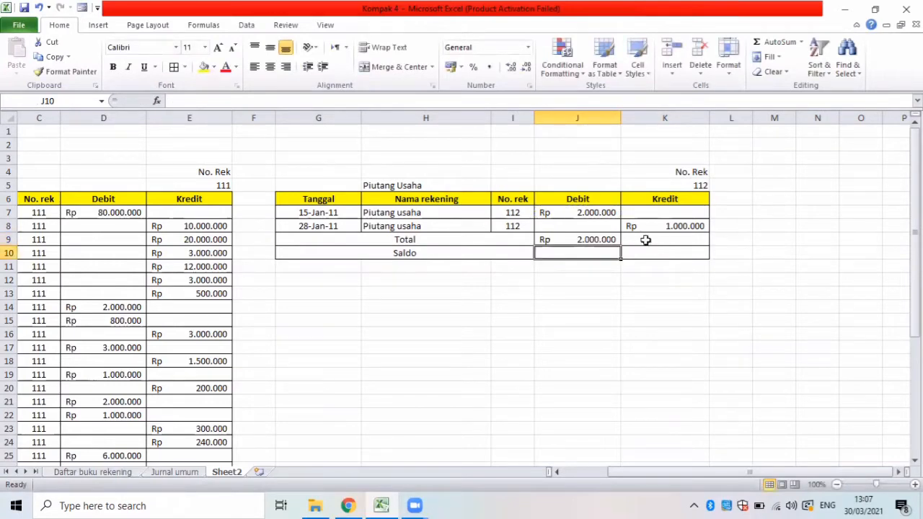
# Total the Piutang Usaha credits in K9 with a SUM of K7:K8.
pyautogui.click(645, 240)
pyautogui.write('=sum')
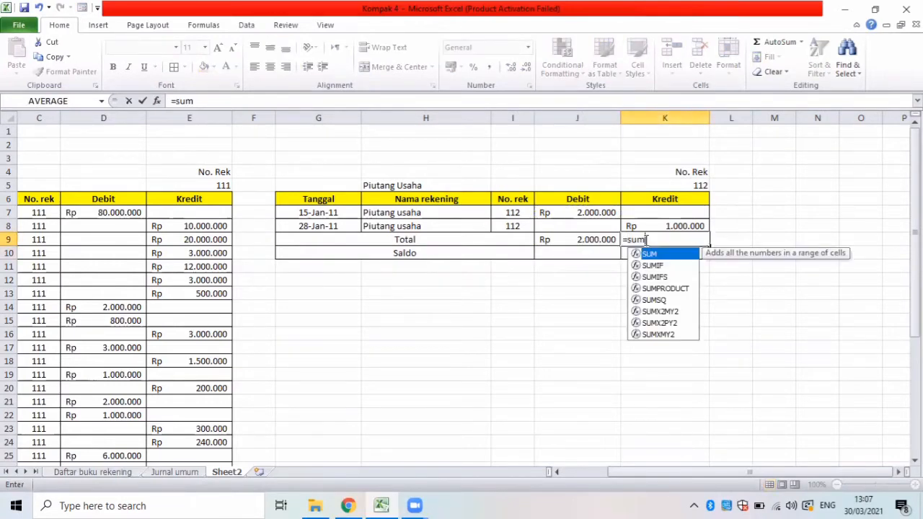
pyautogui.write('(')
pyautogui.moveTo(625, 212); pyautogui.dragTo(644, 225)
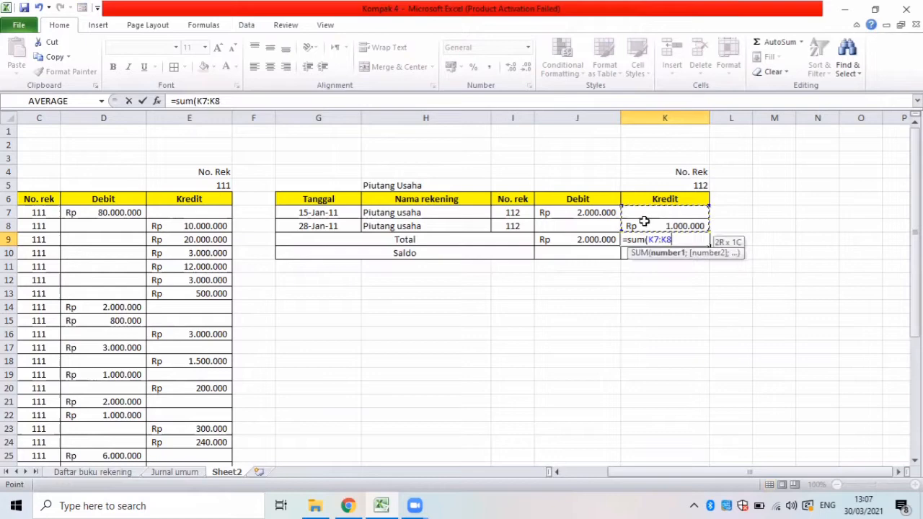
pyautogui.press('Return')
# Calculate the Piutang Usaha balance in J10 with the formula =J9-K9.
pyautogui.click(564, 253)
pyautogui.write('=')
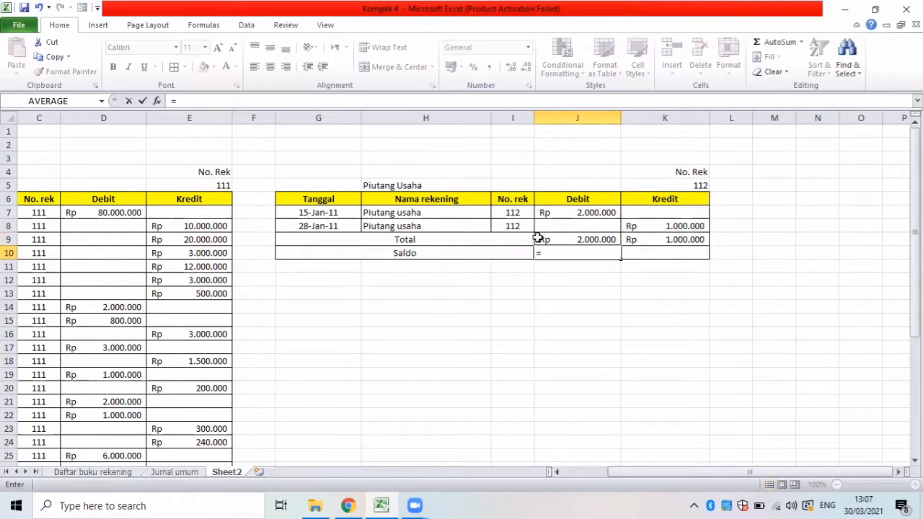
pyautogui.click(542, 239)
pyautogui.write('-')
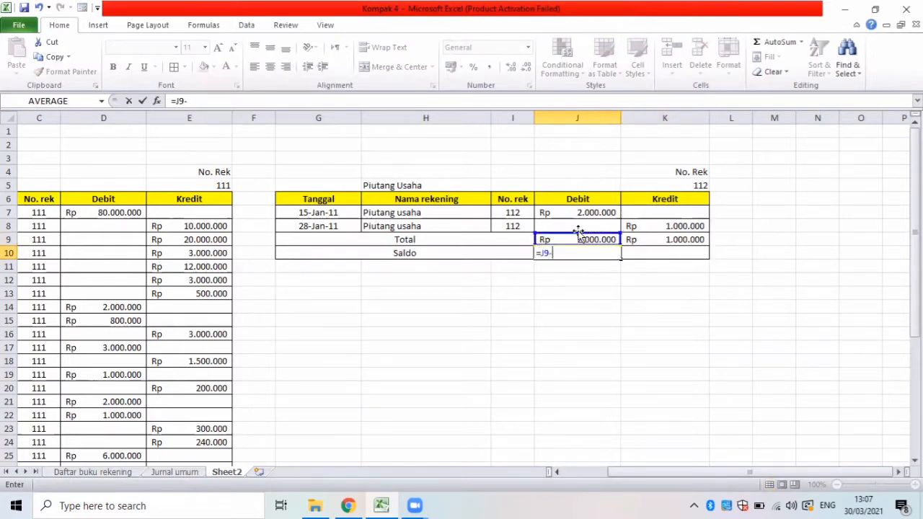
pyautogui.click(667, 245)
pyautogui.press('Return')
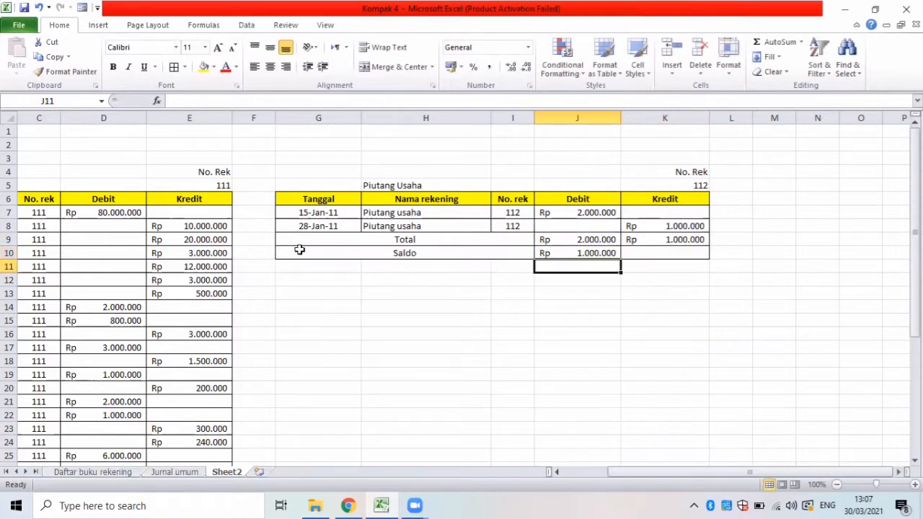
# Make the Total and Saldo rows bold and fill the Saldo row G10:K10 with yellow.
pyautogui.moveTo(320, 253); pyautogui.dragTo(623, 253)
pyautogui.keyDown('shift'); pyautogui.click(651, 241); pyautogui.keyUp('shift')
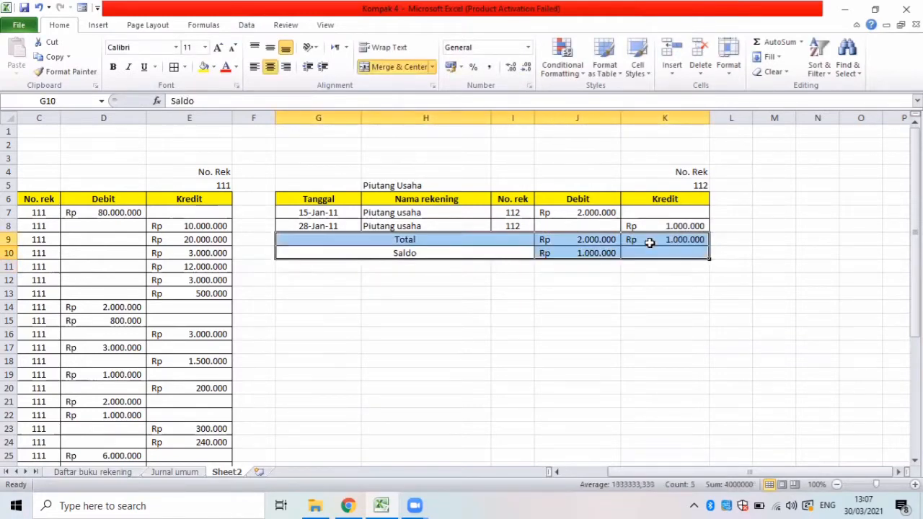
pyautogui.hotkey('ctrl', 'b')
pyautogui.moveTo(360, 250); pyautogui.dragTo(553, 261)
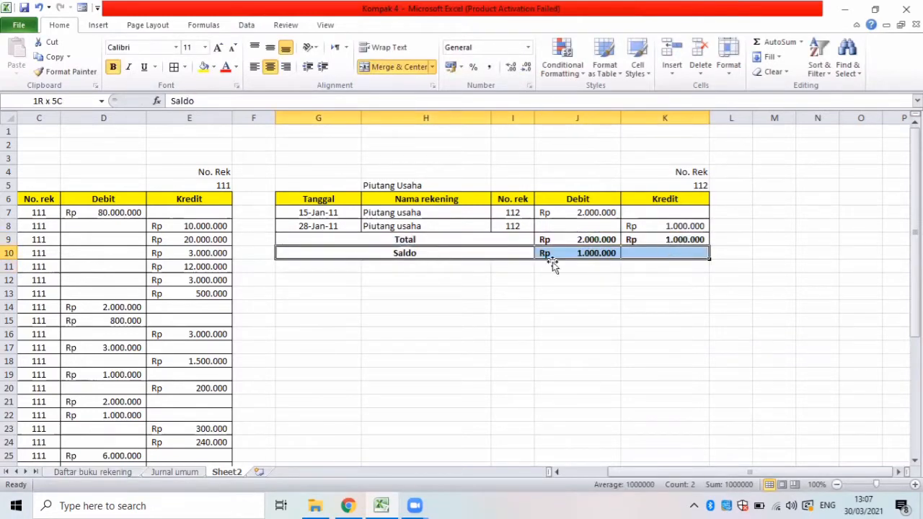
pyautogui.click(204, 66)
pyautogui.click(346, 304)
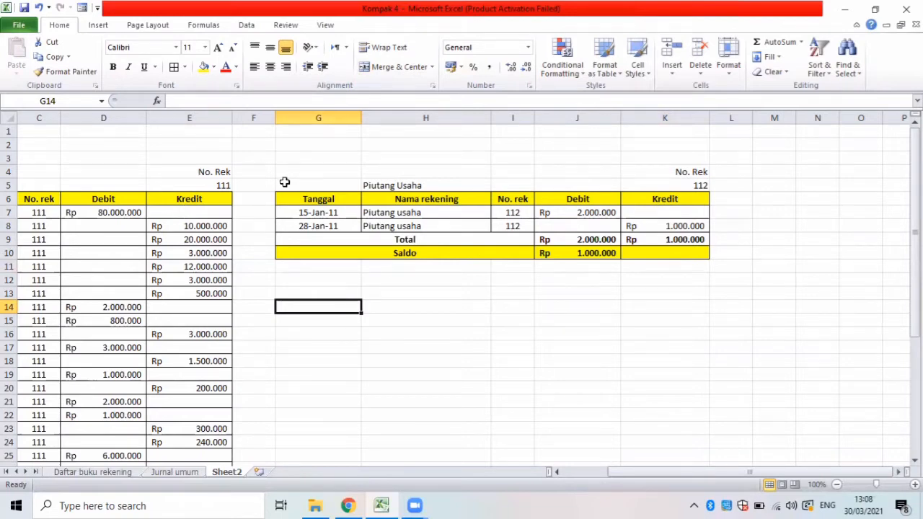
# Copy the Piutang Usaha heading block G4:K6 and paste it at G12.
pyautogui.moveTo(285, 181); pyautogui.dragTo(668, 171)
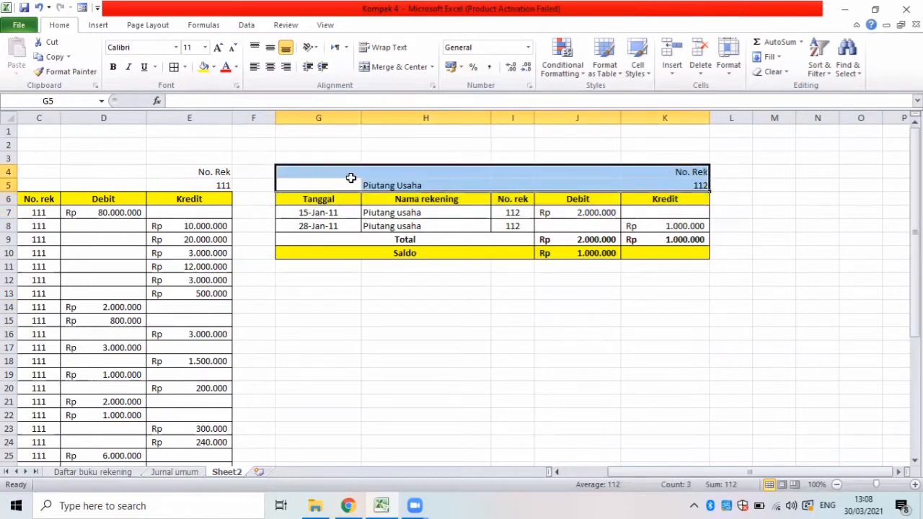
pyautogui.moveTo(311, 171); pyautogui.dragTo(667, 198)
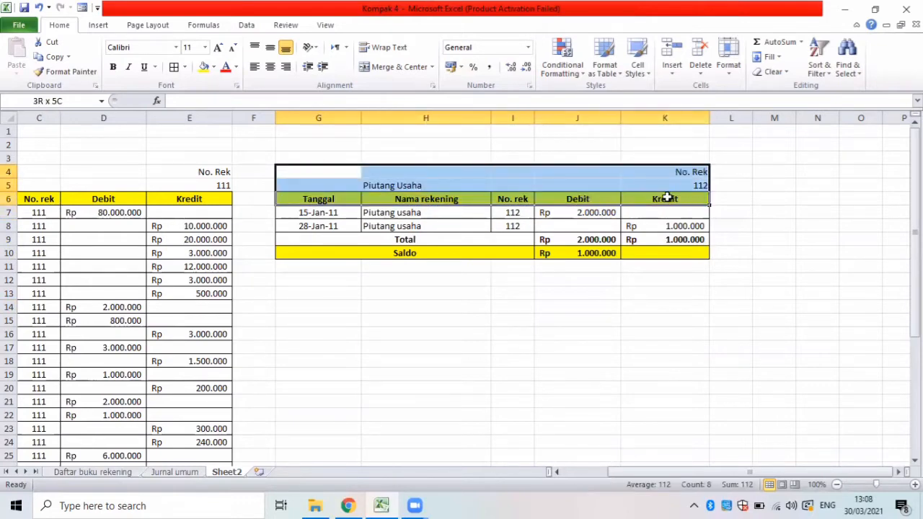
pyautogui.hotkey('ctrl', 'c')
pyautogui.click(332, 279)
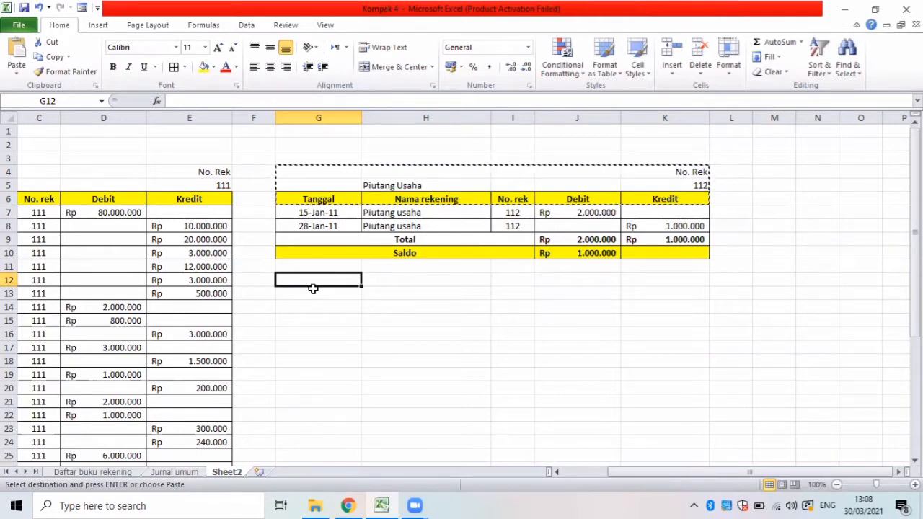
pyautogui.hotkey('ctrl', 'v')
# Change the pasted block's ledger name in H13 to Sewa dibayar dimuka and its No. Rek criterion in K13 to 113.
pyautogui.click(389, 295)
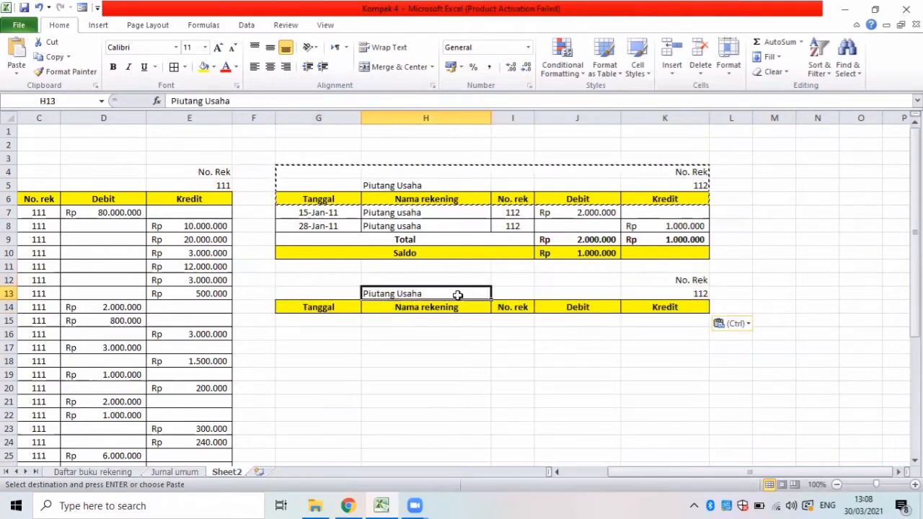
pyautogui.press('BackSpace')
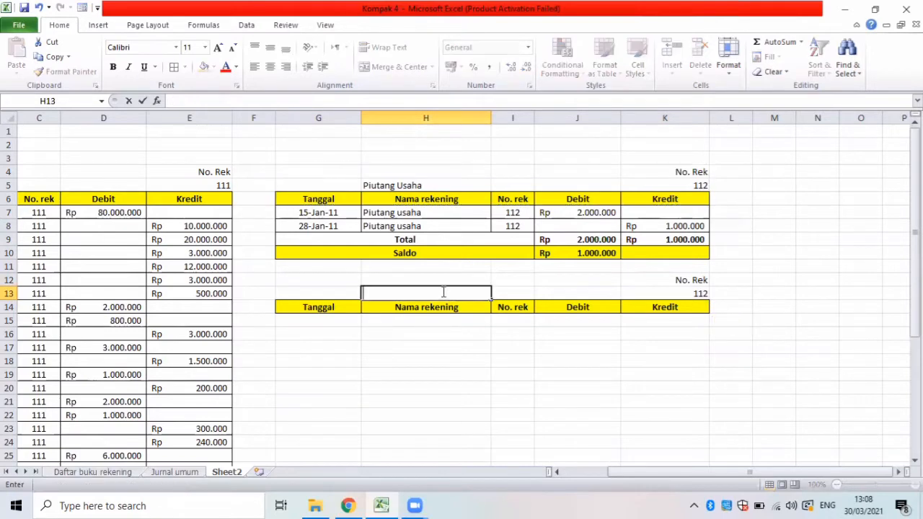
pyautogui.write('Sewa dibayar dimuka')
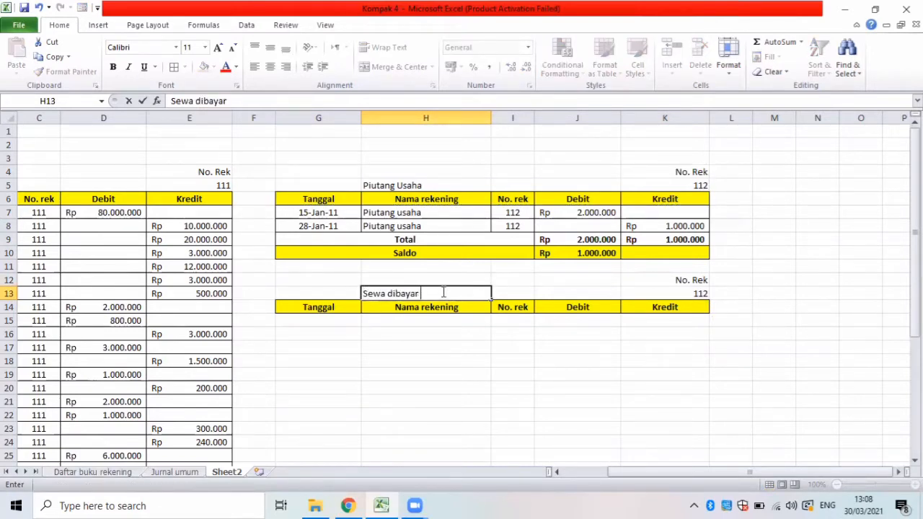
pyautogui.click(683, 298)
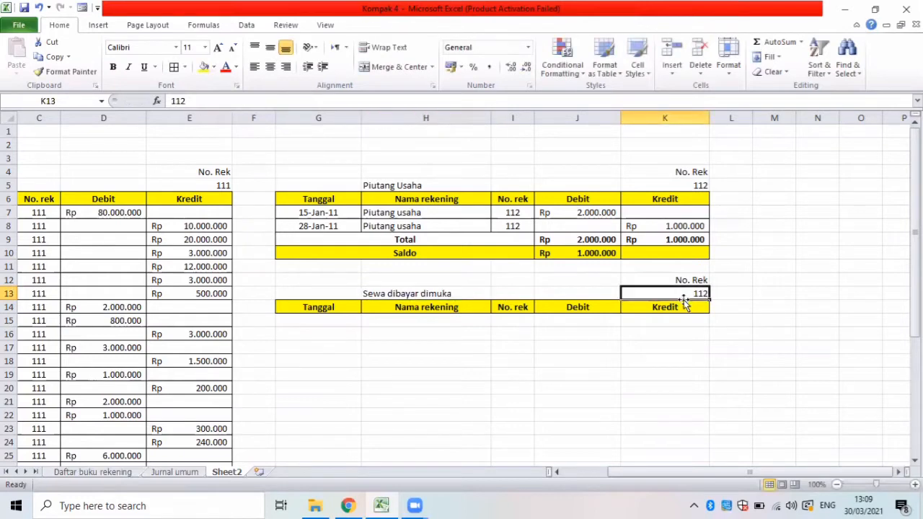
pyautogui.write('113')
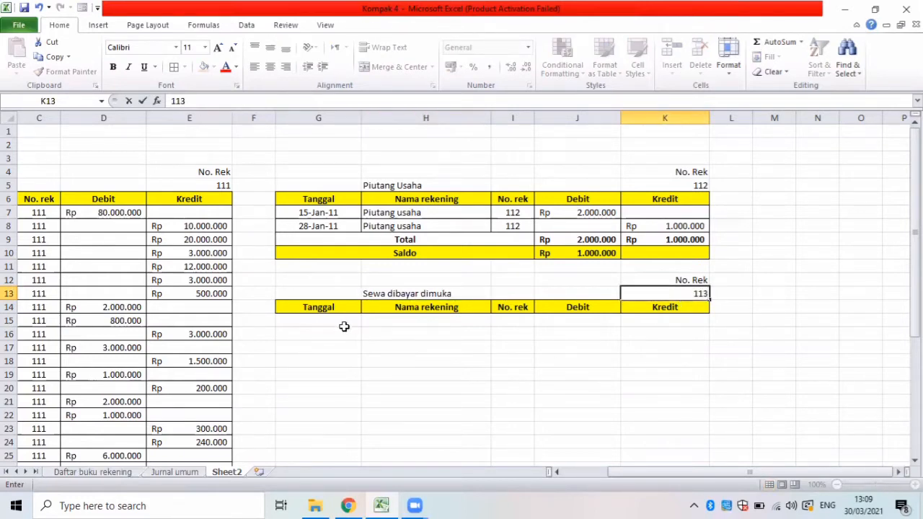
pyautogui.click(341, 332)
# Start an Advanced Filter that copies to another location, with Jurnal umum B5:F70 as the list range.
pyautogui.click(325, 319)
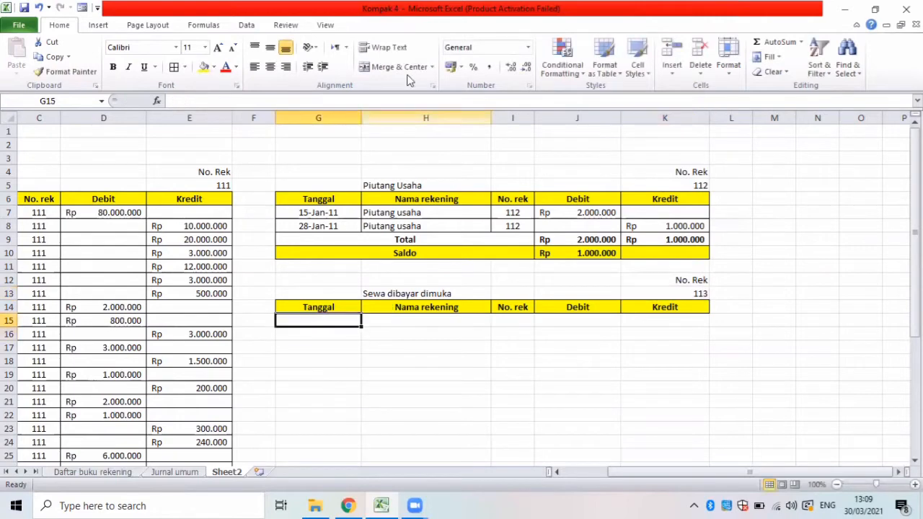
pyautogui.click(247, 25)
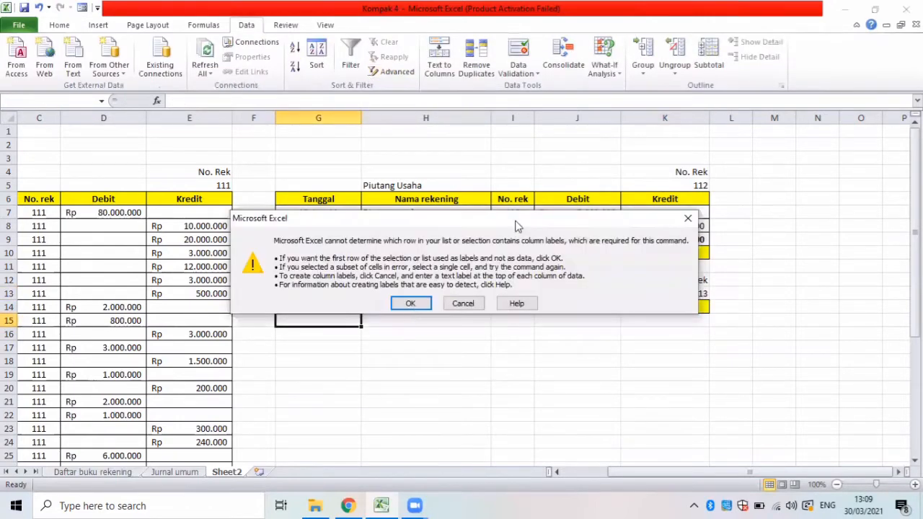
pyautogui.press('Return')
pyautogui.click(440, 122)
pyautogui.click(535, 139)
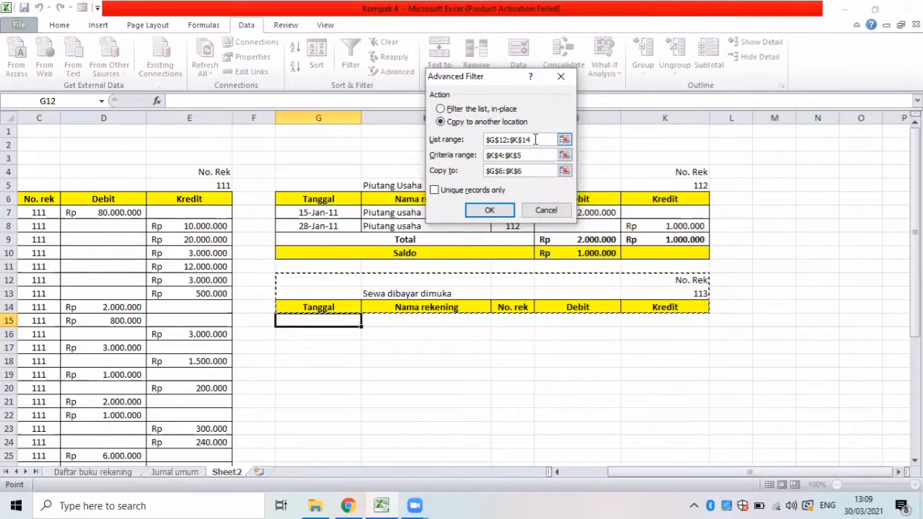
pyautogui.press('BackSpace')
pyautogui.press('BackSpace')
pyautogui.press('BackSpace')
pyautogui.press('BackSpace')
pyautogui.press('BackSpace')
pyautogui.press('BackSpace')
pyautogui.press('BackSpace')
pyautogui.press('BackSpace')
pyautogui.press('BackSpace')
pyautogui.press('BackSpace')
pyautogui.press('BackSpace')
pyautogui.click(175, 472)
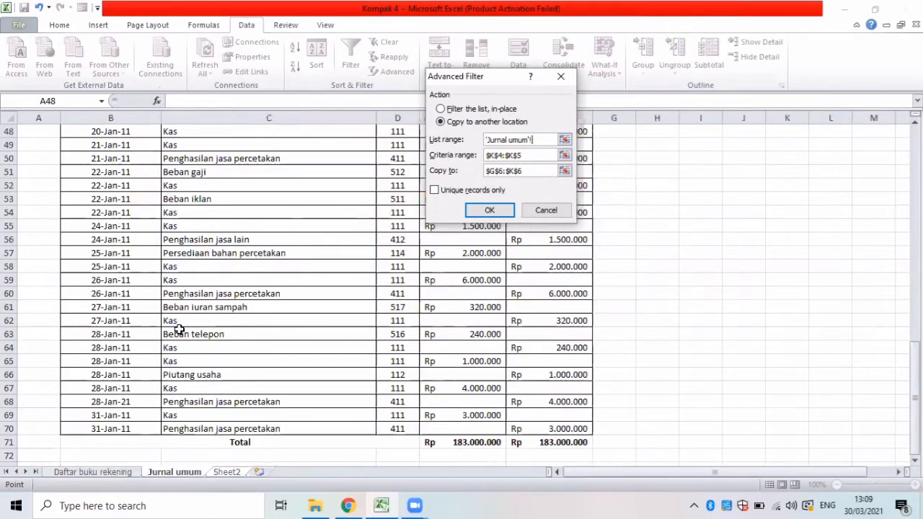
pyautogui.press('Up')
pyautogui.press('Up')
pyautogui.press('Up')
pyautogui.press('Up')
pyautogui.press('Up')
pyautogui.press('Up')
pyautogui.press('Up')
pyautogui.press('Up')
pyautogui.press('Up')
pyautogui.press('Up')
pyautogui.press('Up')
pyautogui.press('Up')
pyautogui.press('Up')
pyautogui.press('Up')
pyautogui.press('Up')
pyautogui.press('Up')
pyautogui.press('Up')
pyautogui.press('Up')
pyautogui.press('Up')
pyautogui.press('Up')
pyautogui.moveTo(91, 187); pyautogui.dragTo(581, 434)
# Set the filter's criteria range to K12:K13 and its destination to G14:K14 on Sheet2, and run it.
pyautogui.doubleClick(526, 155)
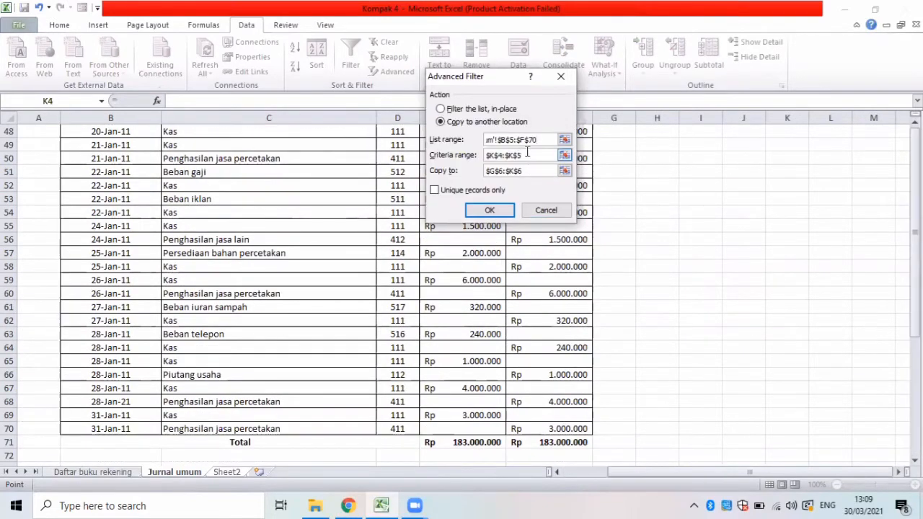
pyautogui.press('BackSpace')
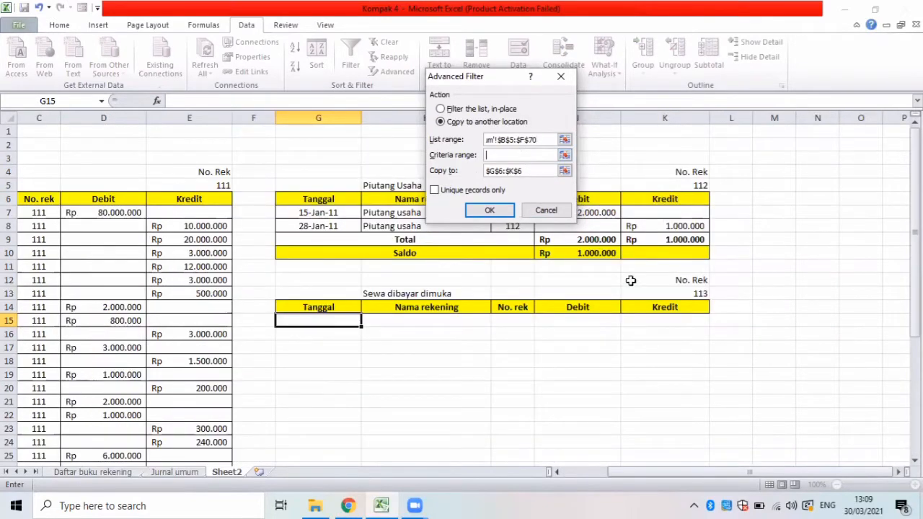
pyautogui.moveTo(637, 284); pyautogui.dragTo(634, 291)
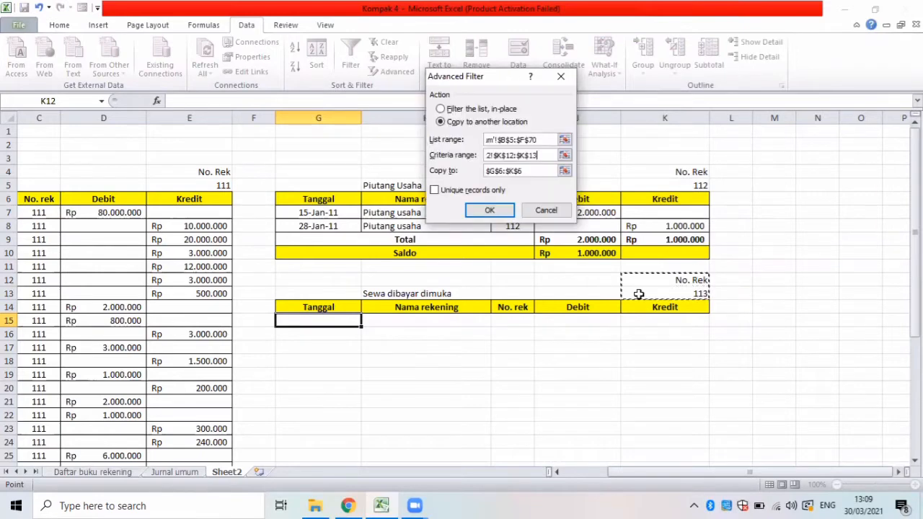
pyautogui.doubleClick(534, 170)
pyautogui.press('BackSpace')
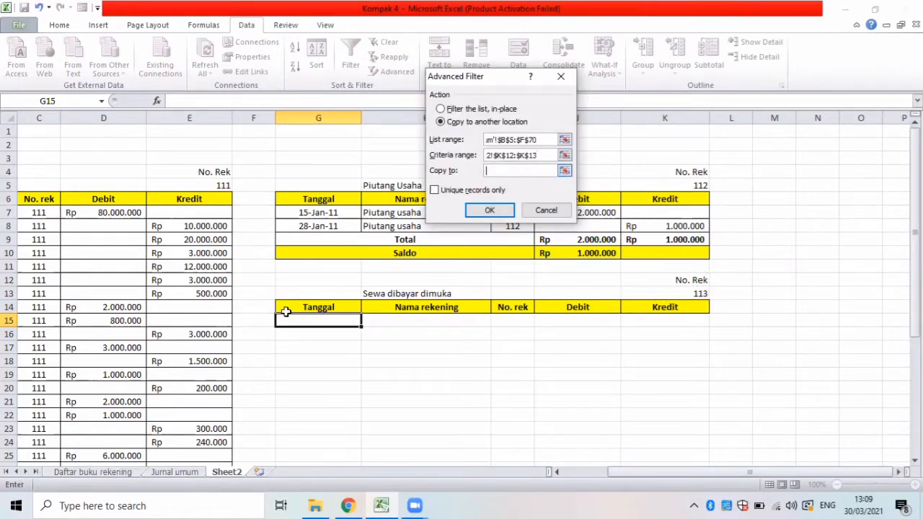
pyautogui.moveTo(329, 309); pyautogui.dragTo(689, 306)
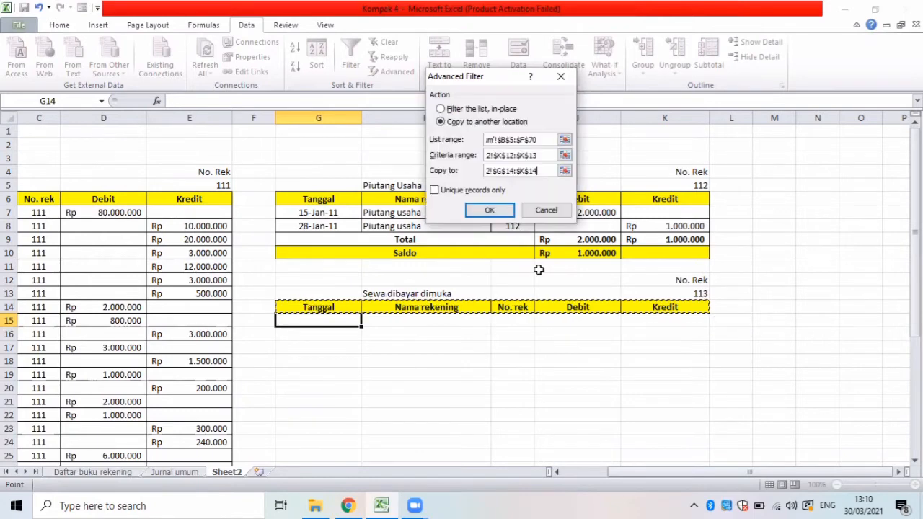
pyautogui.click(489, 210)
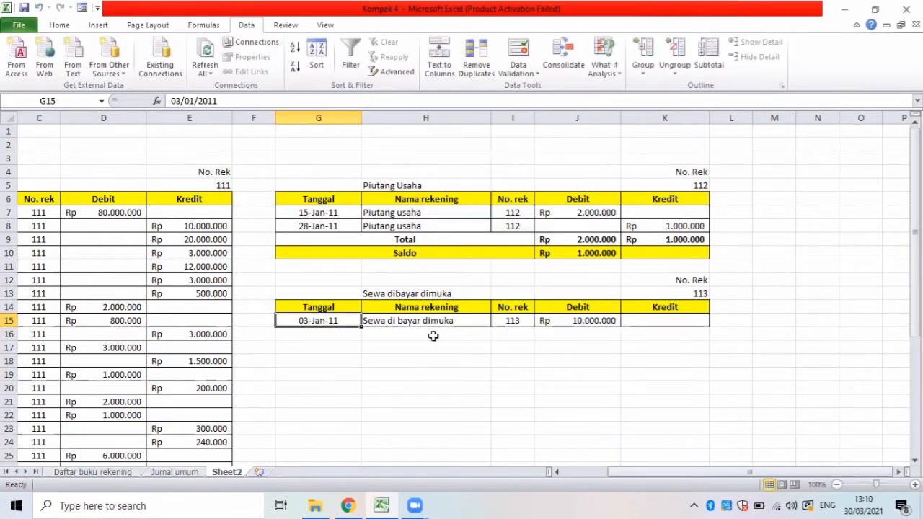
# Add the labels Total in G16 and Saldo in G17 below the Sewa dibayar dimuka entry.
pyautogui.click(310, 334)
pyautogui.write('Total')
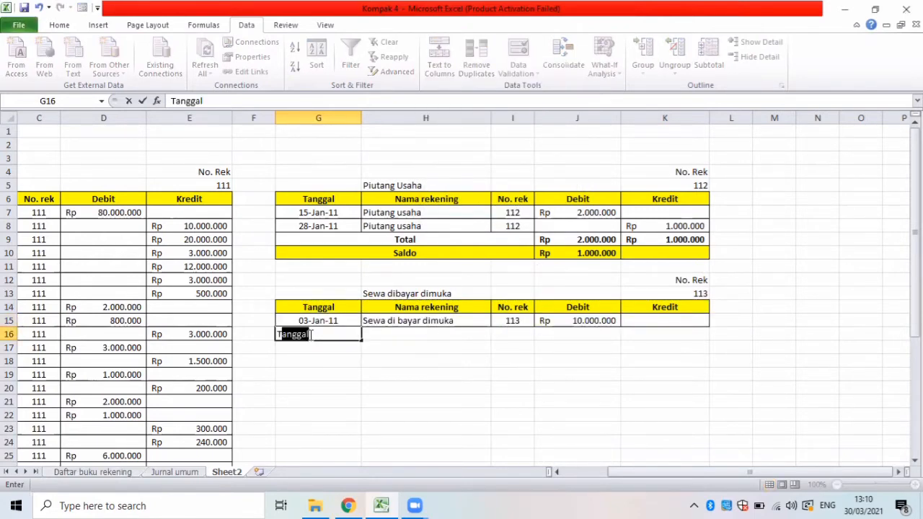
pyautogui.press('Return')
pyautogui.write('Sald')
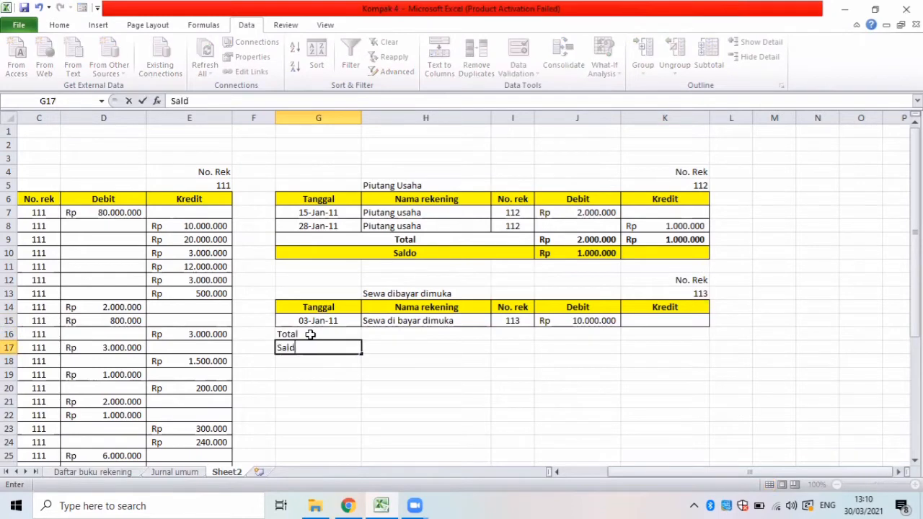
pyautogui.write('o')
# Apply all borders to G16:K17, and merge and center the Total label across G16:I16 and the Saldo label across G17:I17.
pyautogui.moveTo(280, 332); pyautogui.dragTo(672, 351)
pyautogui.click(59, 25)
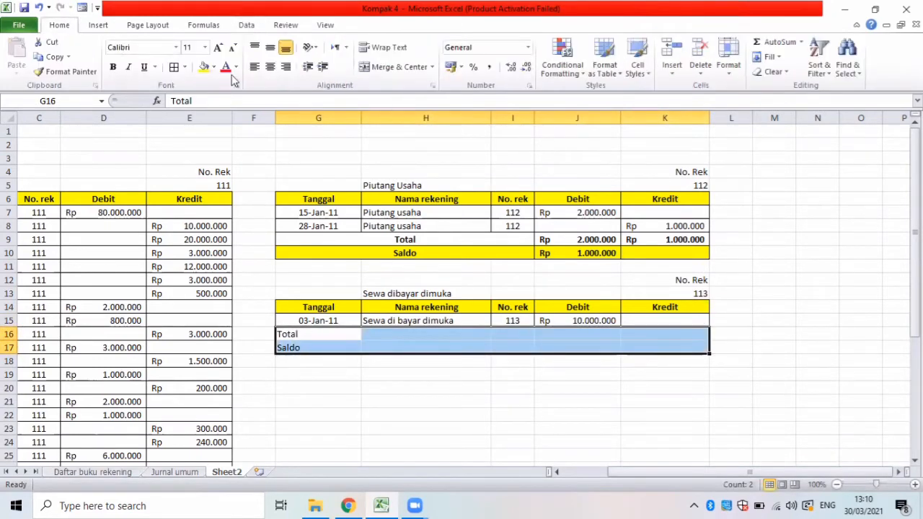
pyautogui.click(174, 66)
pyautogui.moveTo(339, 334); pyautogui.dragTo(505, 337)
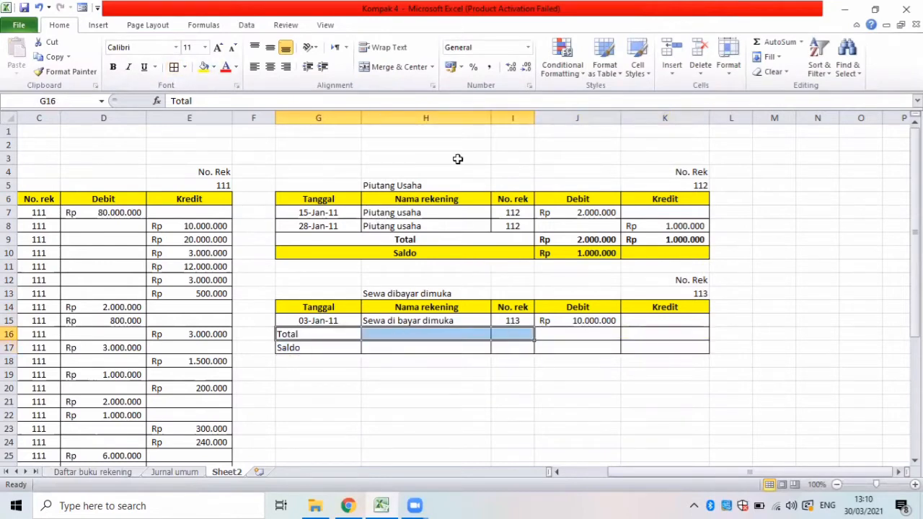
pyautogui.click(397, 66)
pyautogui.moveTo(320, 346); pyautogui.dragTo(481, 352)
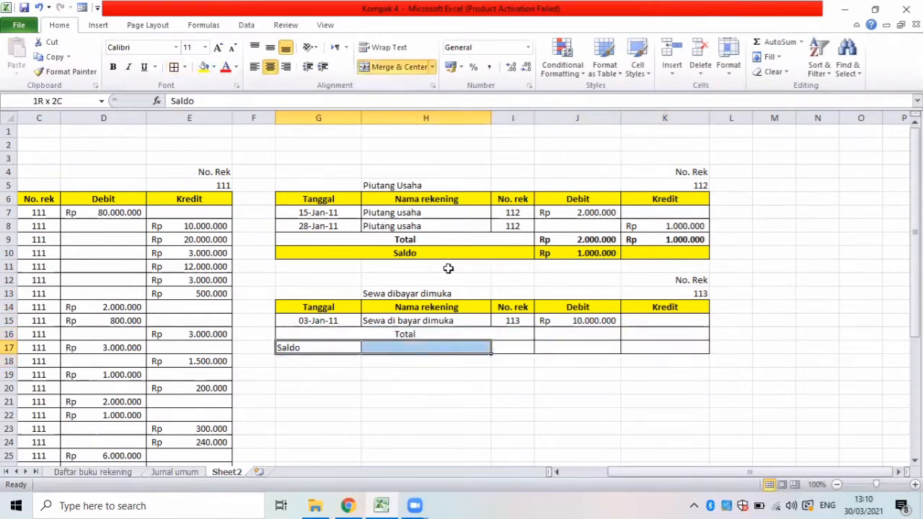
pyautogui.click(397, 66)
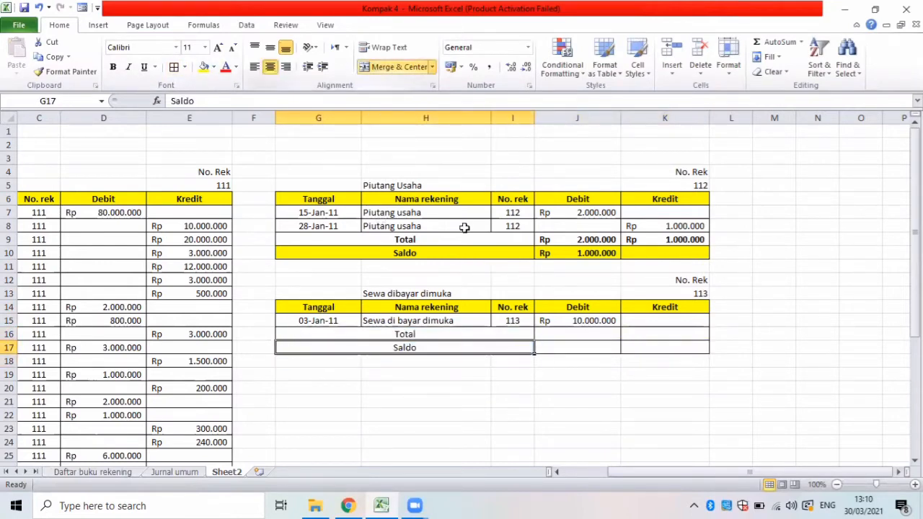
# Total the Sewa dibayar dimuka debit and credit columns with SUM formulas over J15 in J16 and over K15 in K16.
pyautogui.click(549, 338)
pyautogui.write('=sum(')
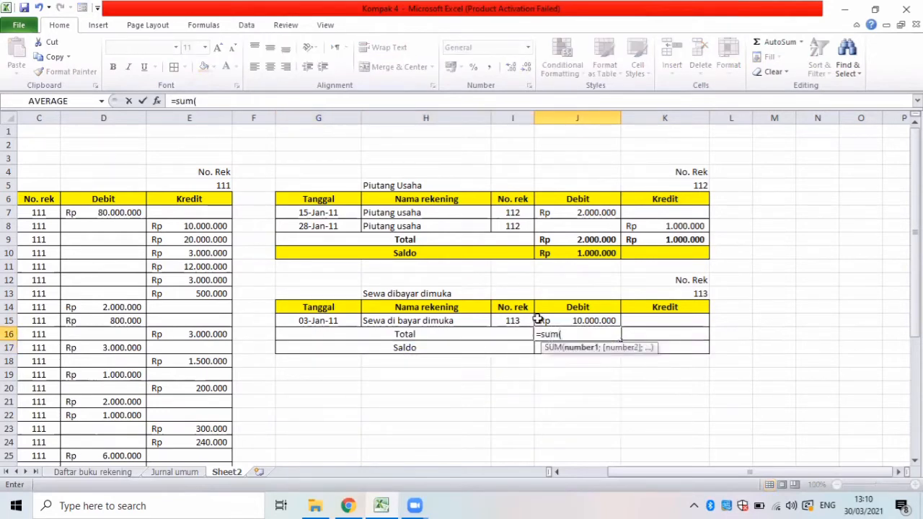
pyautogui.click(586, 320)
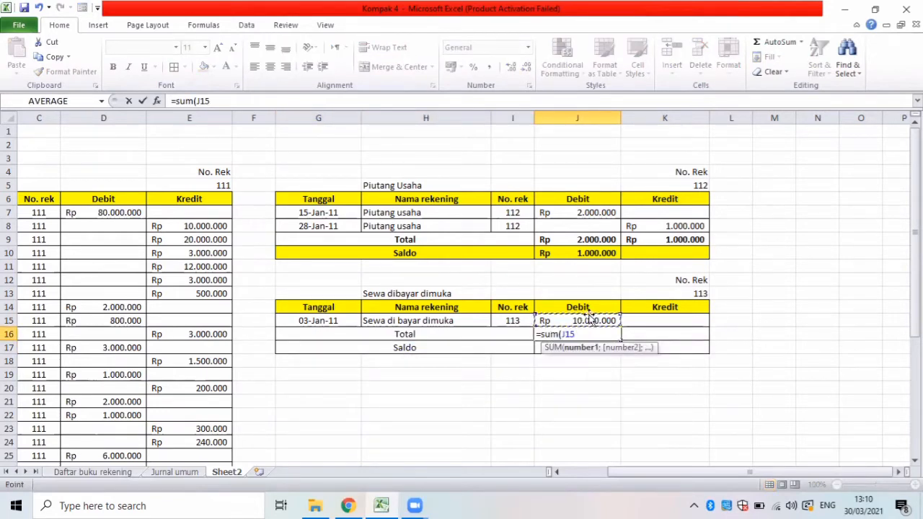
pyautogui.press('Return')
pyautogui.click(645, 322)
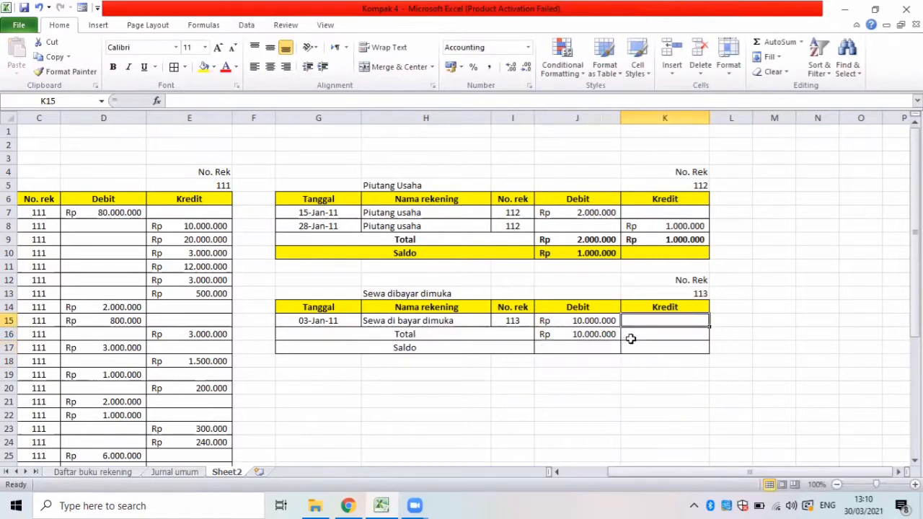
pyautogui.click(630, 336)
pyautogui.write('=')
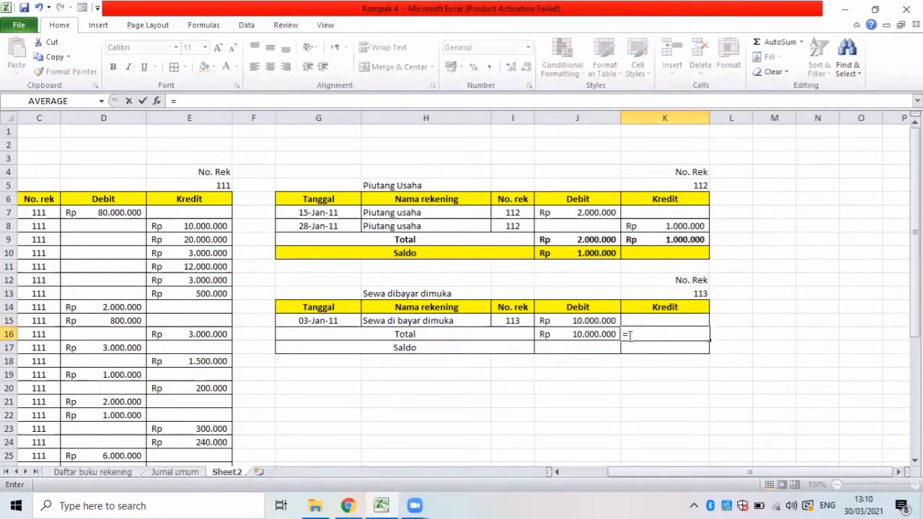
pyautogui.write('sum(')
pyautogui.click(635, 321)
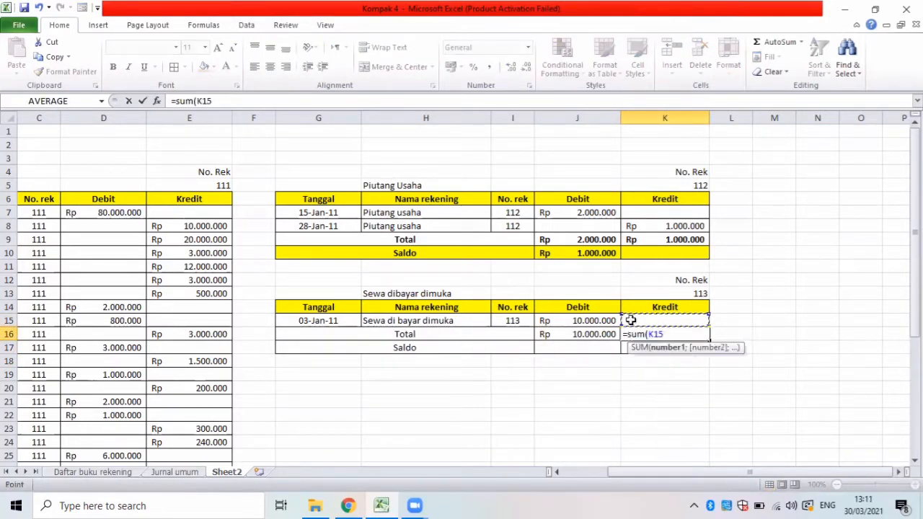
pyautogui.press('Return')
# Calculate the Sewa dibayar dimuka balance in J17 with the formula =J16-K16.
pyautogui.click(555, 345)
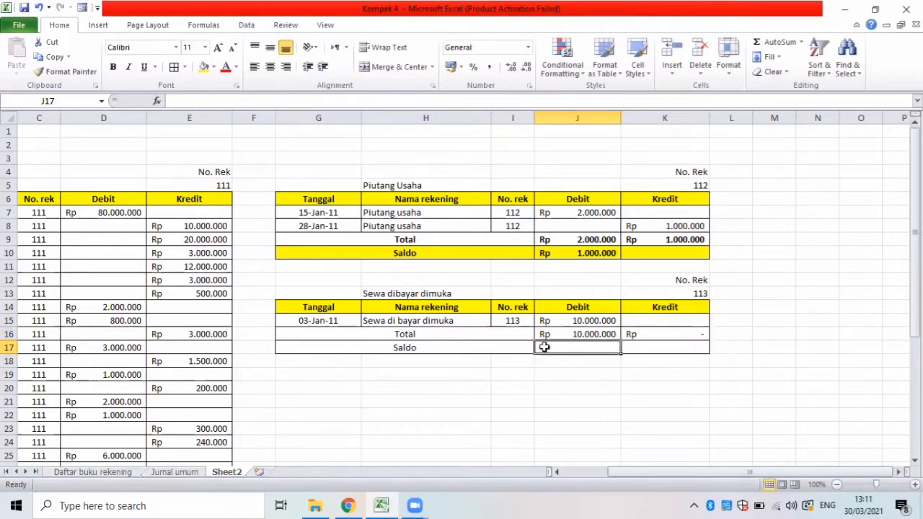
pyautogui.write('=')
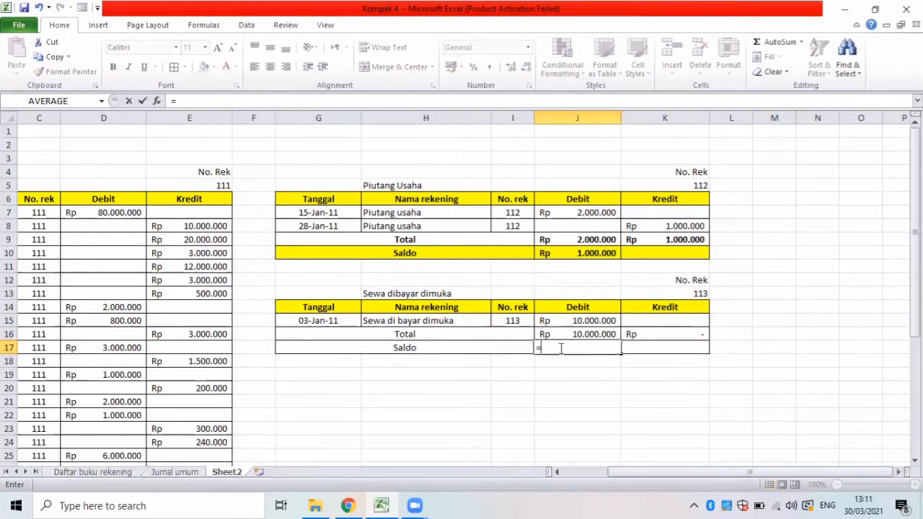
pyautogui.click(543, 333)
pyautogui.write('-')
pyautogui.click(652, 336)
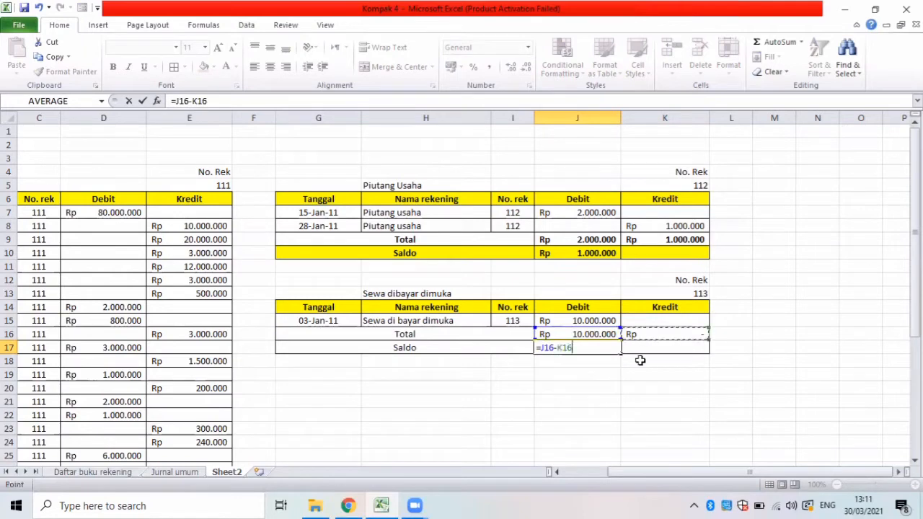
pyautogui.press('Return')
# Make the Sewa dibayar dimuka Total and Saldo rows bold and fill the Saldo row G17:K17 with yellow.
pyautogui.moveTo(519, 338); pyautogui.dragTo(680, 358)
pyautogui.hotkey('ctrl', 'b')
pyautogui.click(579, 360)
pyautogui.moveTo(310, 351); pyautogui.dragTo(650, 346)
pyautogui.click(204, 66)
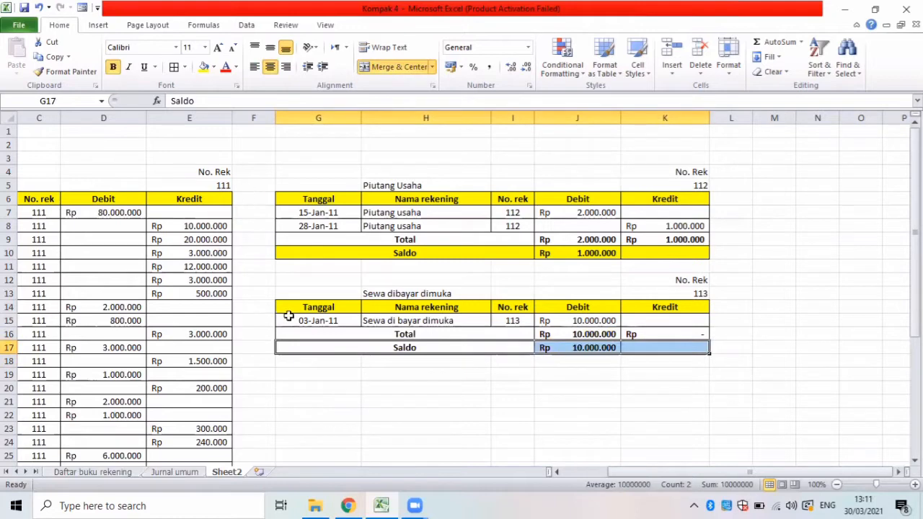
pyautogui.click(364, 373)
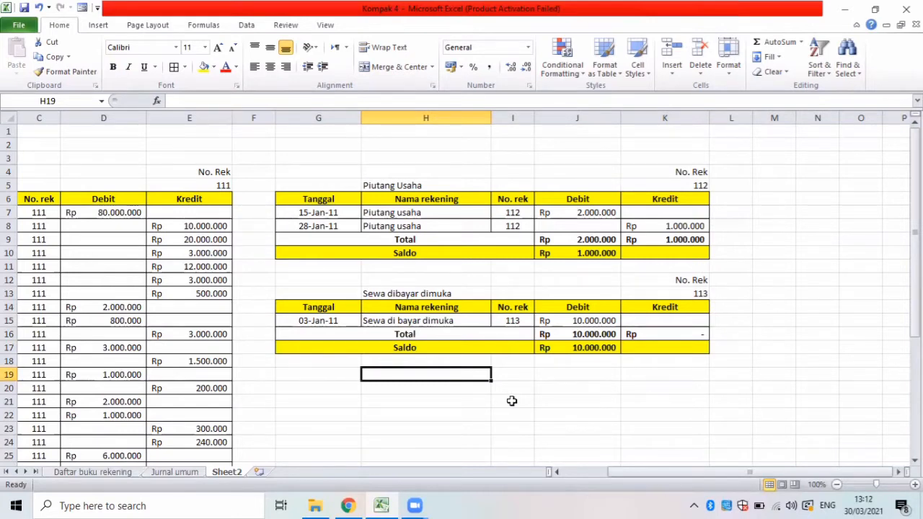
pyautogui.moveTo(282, 295); pyautogui.dragTo(673, 307)
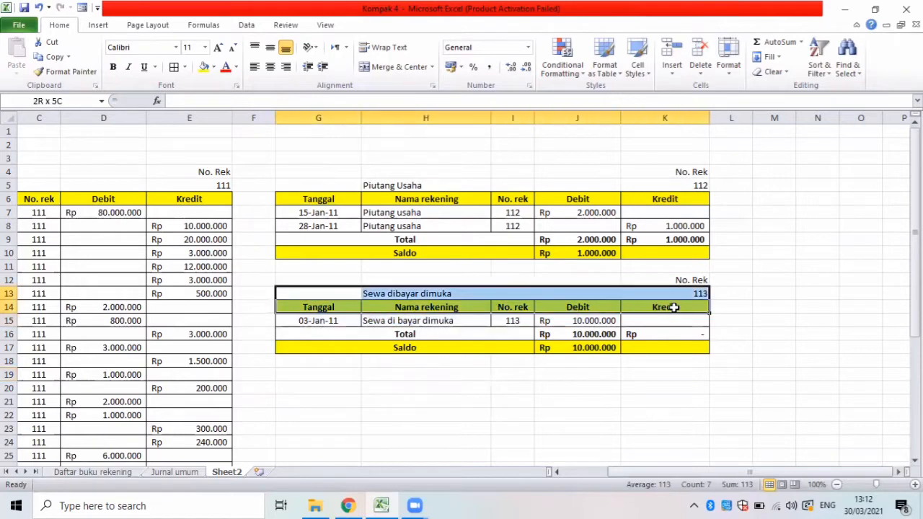
pyautogui.click(316, 279)
pyautogui.moveTo(601, 310); pyautogui.dragTo(667, 309)
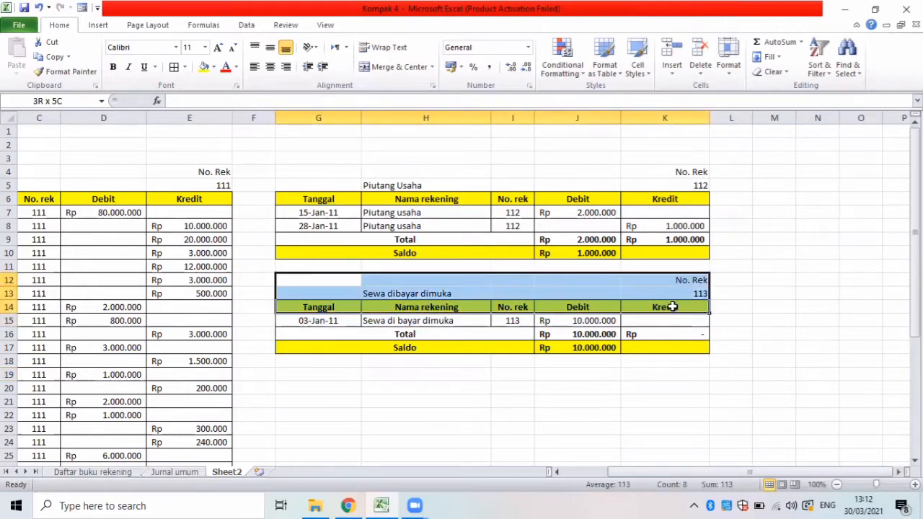
pyautogui.hotkey('ctrl', 'c')
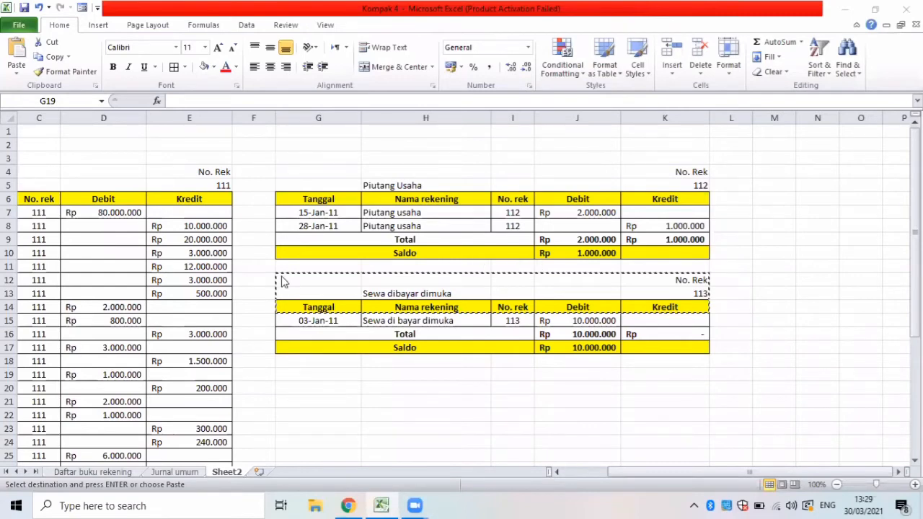
pyautogui.click(354, 292)
pyautogui.click(327, 252)
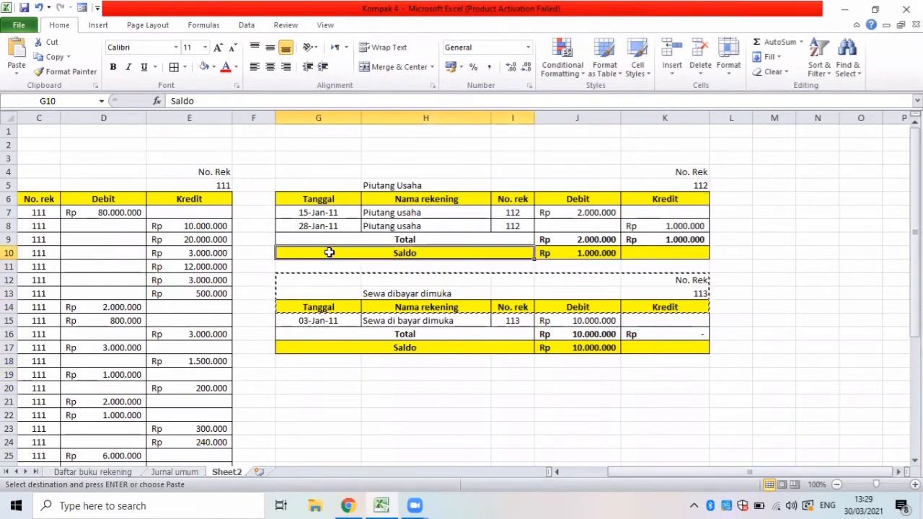
pyautogui.click(376, 373)
pyautogui.press('Escape')
# Copy the Sewa dibayar dimuka heading block G12:K14 and paste it at G19.
pyautogui.moveTo(292, 289); pyautogui.dragTo(433, 309)
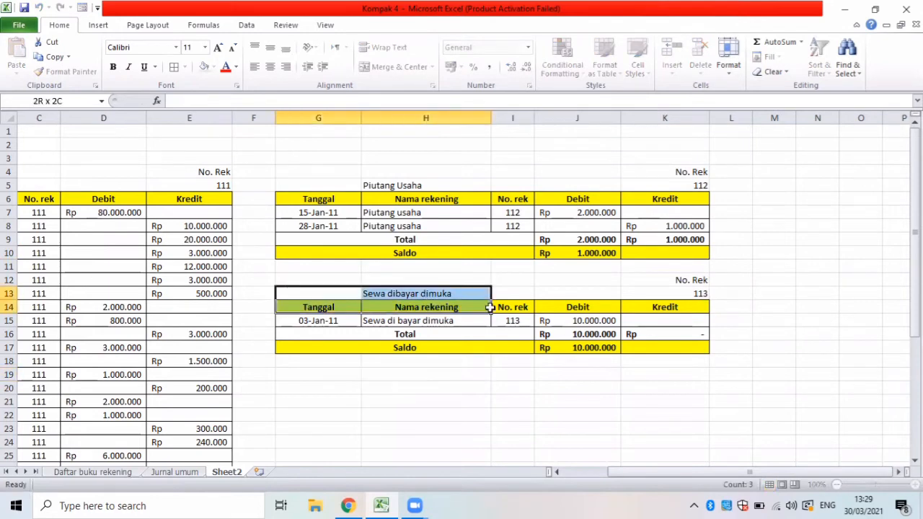
pyautogui.moveTo(294, 281); pyautogui.dragTo(668, 306)
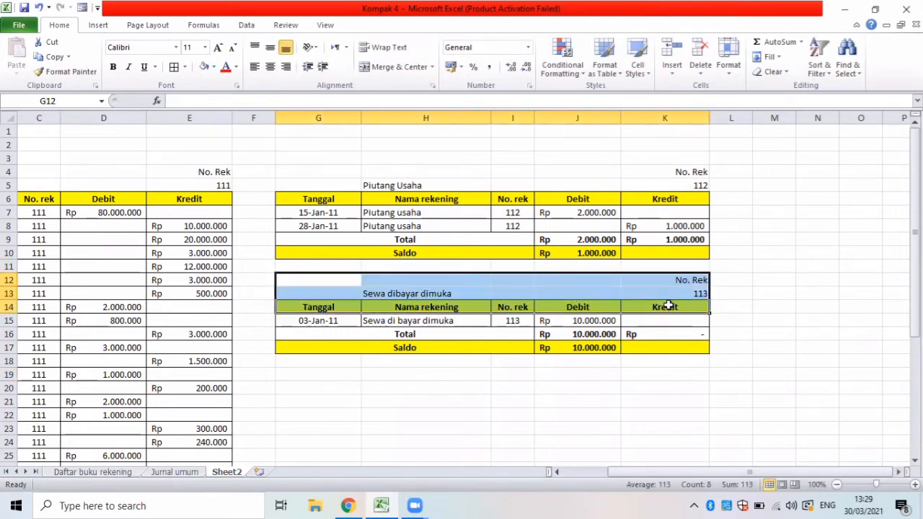
pyautogui.hotkey('ctrl', 'c')
pyautogui.click(311, 378)
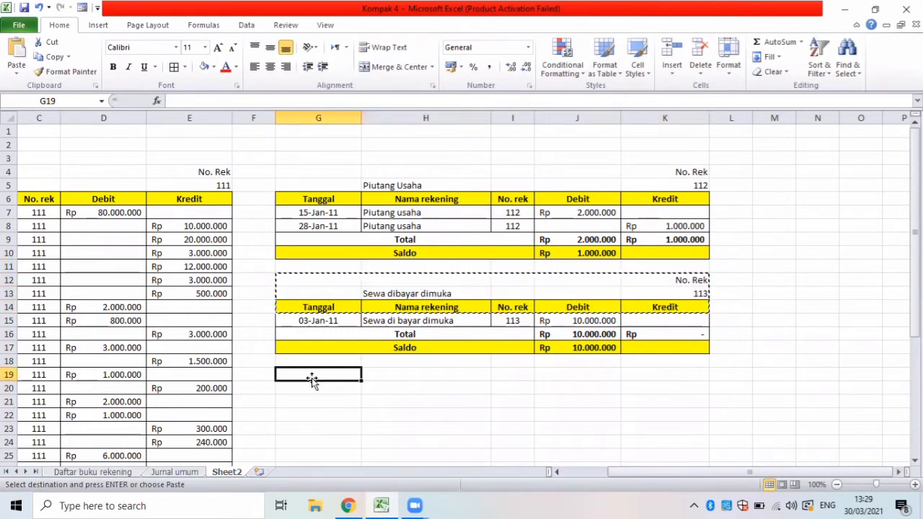
pyautogui.hotkey('ctrl', 'v')
# Title the pasted heading block Persediaan bahan percetakan in H20 and set its No. Rek in K20 to 114.
pyautogui.click(471, 390)
pyautogui.press('BackSpace')
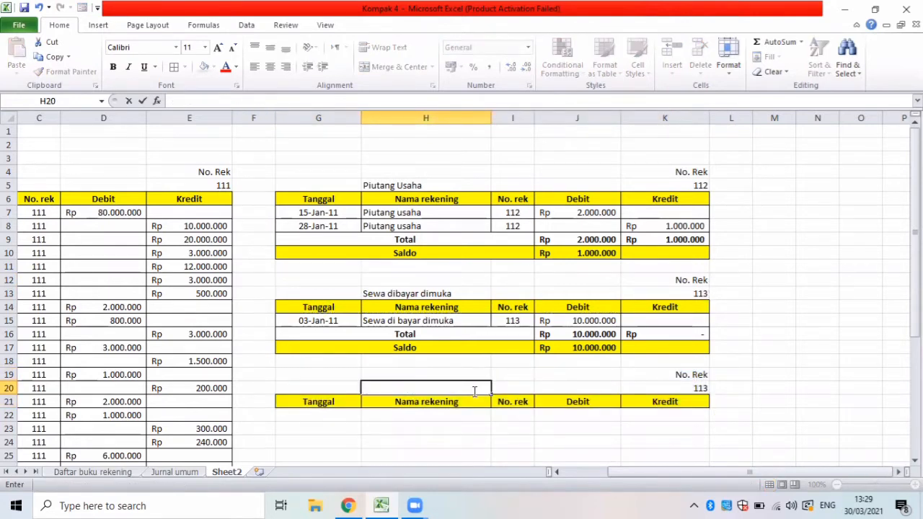
pyautogui.write('p')
pyautogui.press('BackSpace')
pyautogui.write('Persediaan bahan p')
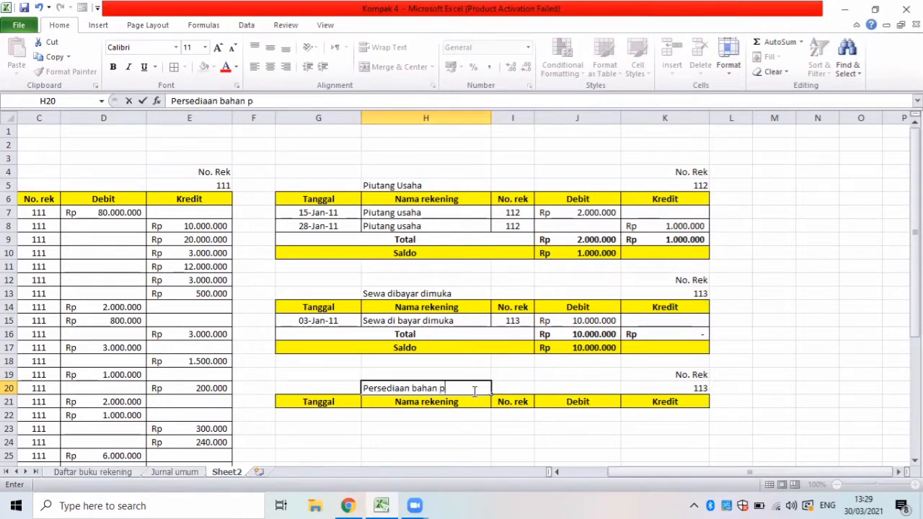
pyautogui.write('ercetakan')
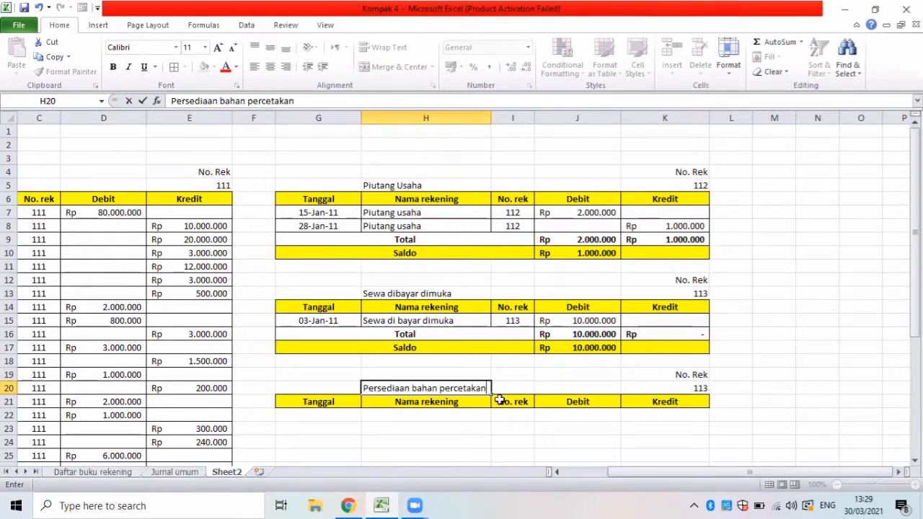
pyautogui.click(670, 387)
pyautogui.press('BackSpace')
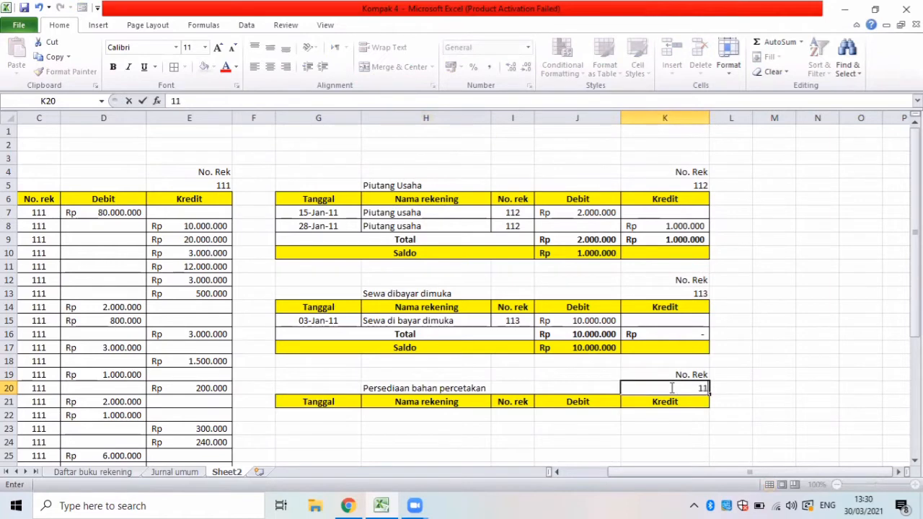
pyautogui.click(495, 428)
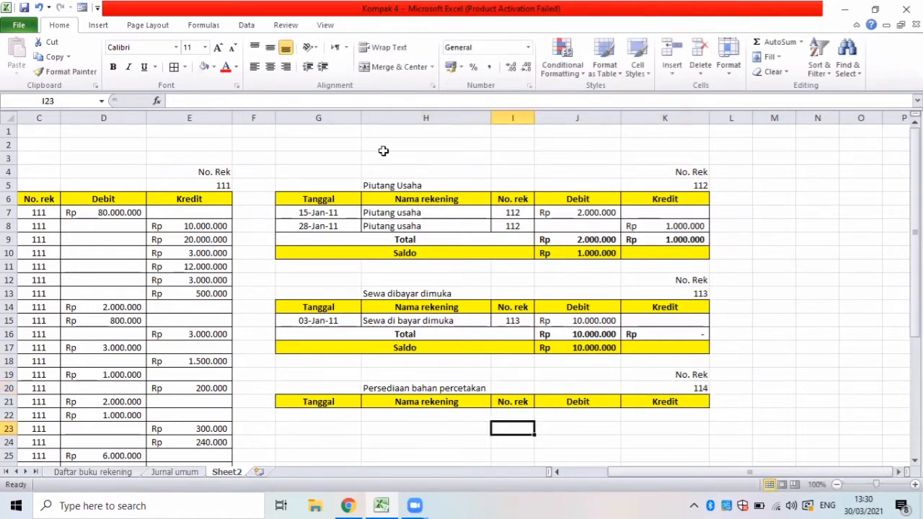
# Set up an Advanced Filter that copies to another location, with B5:F70 on the Jurnal umum sheet as list range.
pyautogui.click(315, 416)
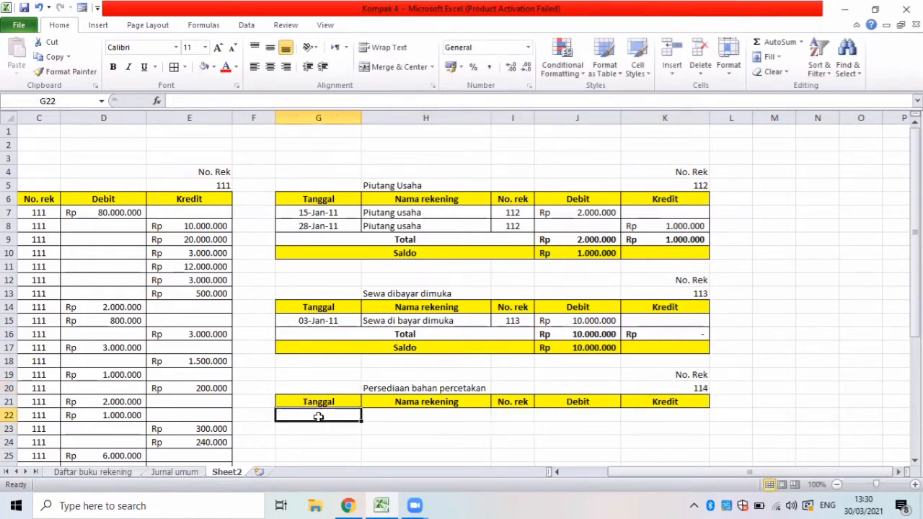
pyautogui.click(247, 27)
pyautogui.click(393, 72)
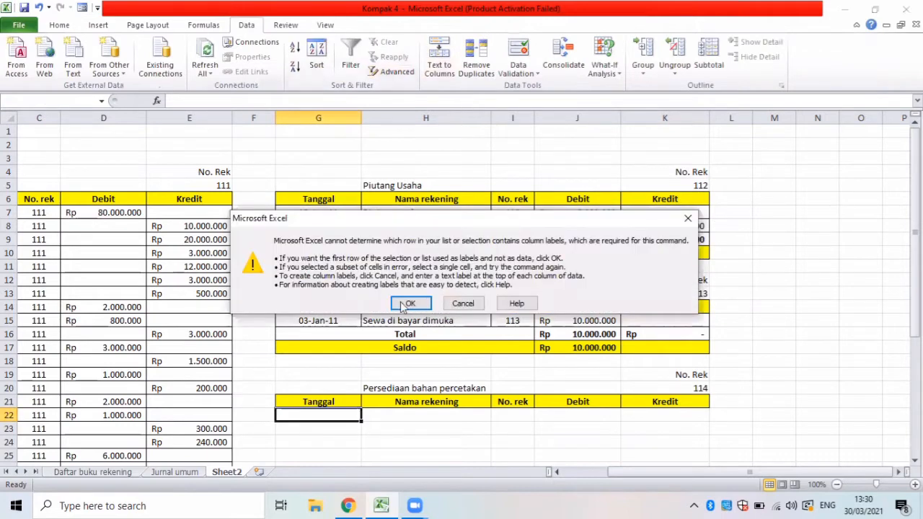
pyautogui.click(406, 305)
pyautogui.click(449, 122)
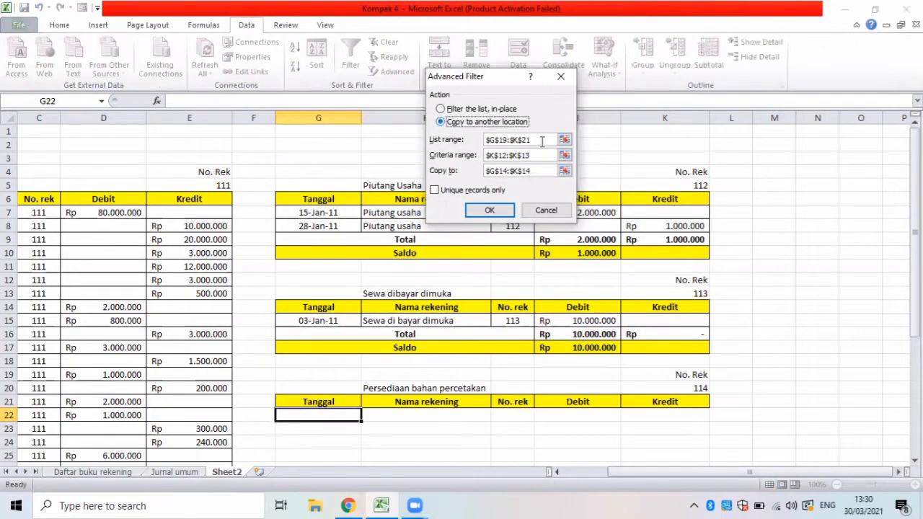
pyautogui.doubleClick(493, 139)
pyautogui.press('BackSpace')
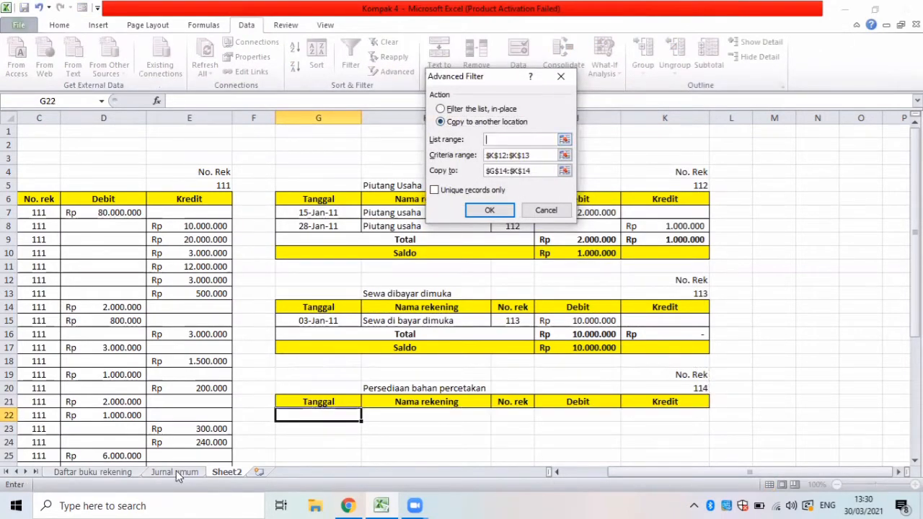
pyautogui.hotkey('ctrl', 'pageup')
pyautogui.press('Up')
pyautogui.press('Up')
pyautogui.press('Up')
pyautogui.press('Up')
pyautogui.press('Up')
pyautogui.press('Up')
pyautogui.press('Up')
pyautogui.press('Up')
pyautogui.press('Up')
pyautogui.press('Up')
pyautogui.press('Up')
pyautogui.press('Up')
pyautogui.press('Up')
pyautogui.press('Up')
pyautogui.press('Up')
pyautogui.press('Up')
pyautogui.press('Up')
pyautogui.press('Up')
pyautogui.press('Up')
pyautogui.press('Up')
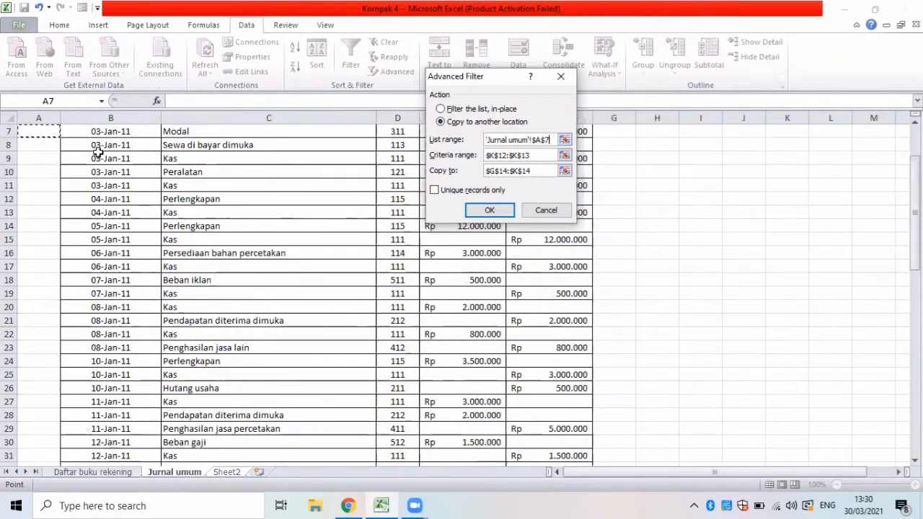
pyautogui.moveTo(144, 186); pyautogui.dragTo(552, 430)
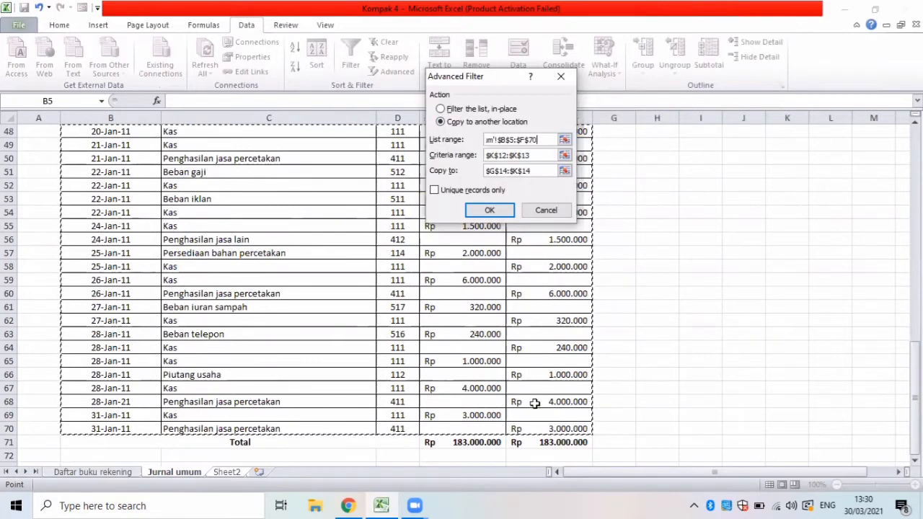
# Set the filter's criteria range to K19:K20 and copy destination to G21:K21, and run it to extract the Persediaan bahan percetakan entries.
pyautogui.moveTo(536, 157); pyautogui.dragTo(476, 158)
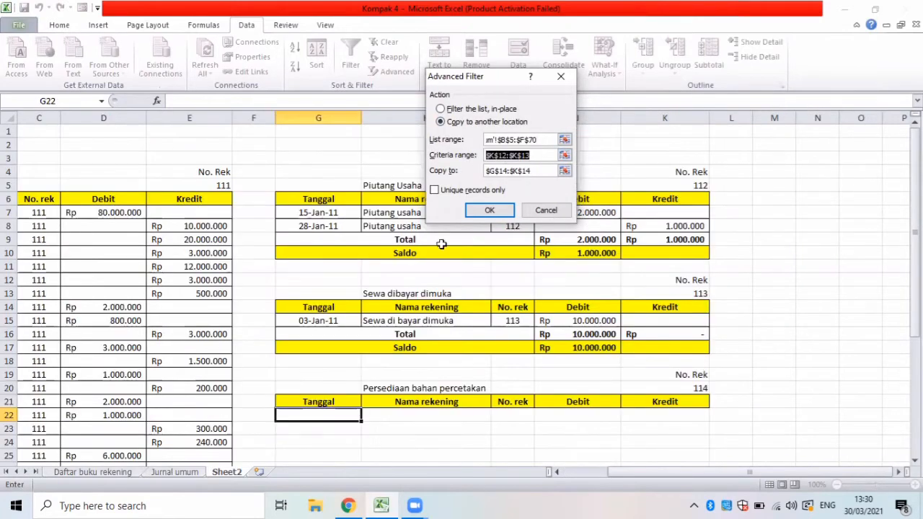
pyautogui.press('BackSpace')
pyautogui.moveTo(650, 388); pyautogui.dragTo(650, 377)
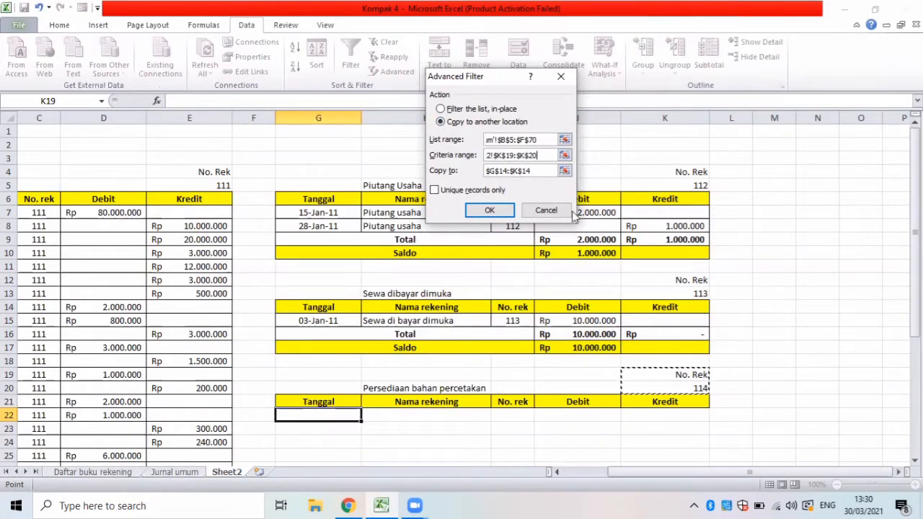
pyautogui.click(488, 171)
pyautogui.moveTo(488, 171); pyautogui.dragTo(534, 171)
pyautogui.press('BackSpace')
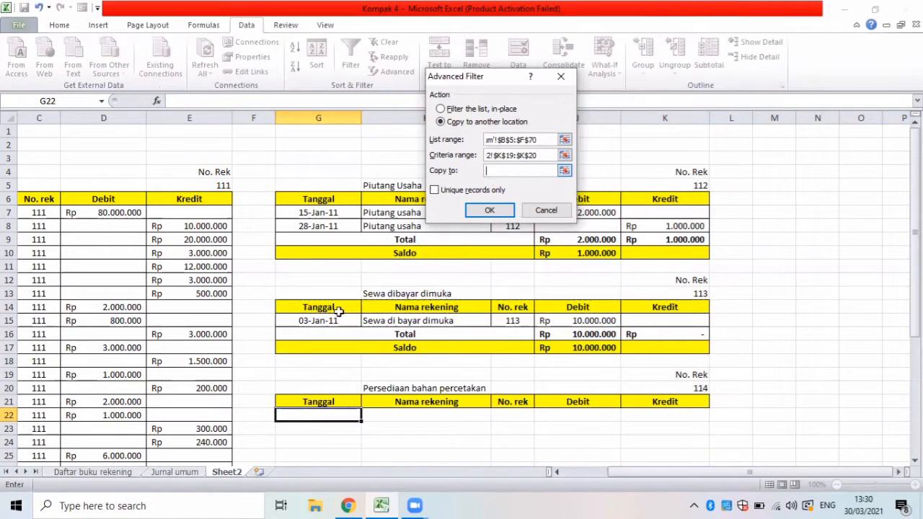
pyautogui.moveTo(281, 402); pyautogui.dragTo(670, 402)
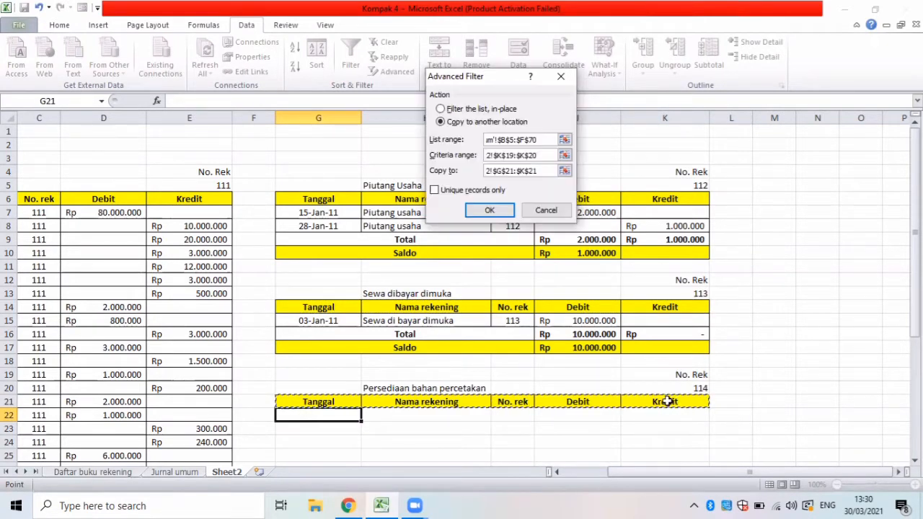
pyautogui.click(488, 212)
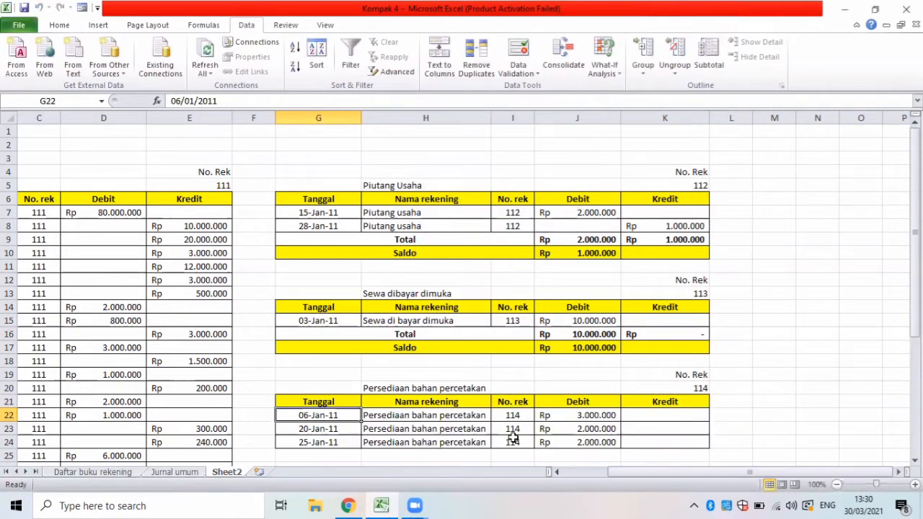
pyautogui.moveTo(512, 437); pyautogui.dragTo(820, 363)
pyautogui.click(818, 360)
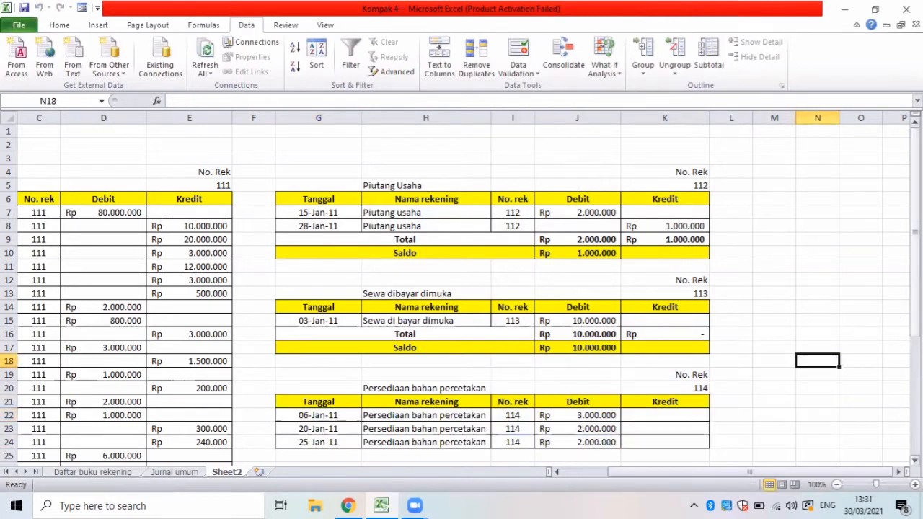
# Enter the labels Total in G25 and Saldo in G26 below the Persediaan bahan percetakan entries.
pyautogui.moveTo(915, 231); pyautogui.dragTo(914, 307)
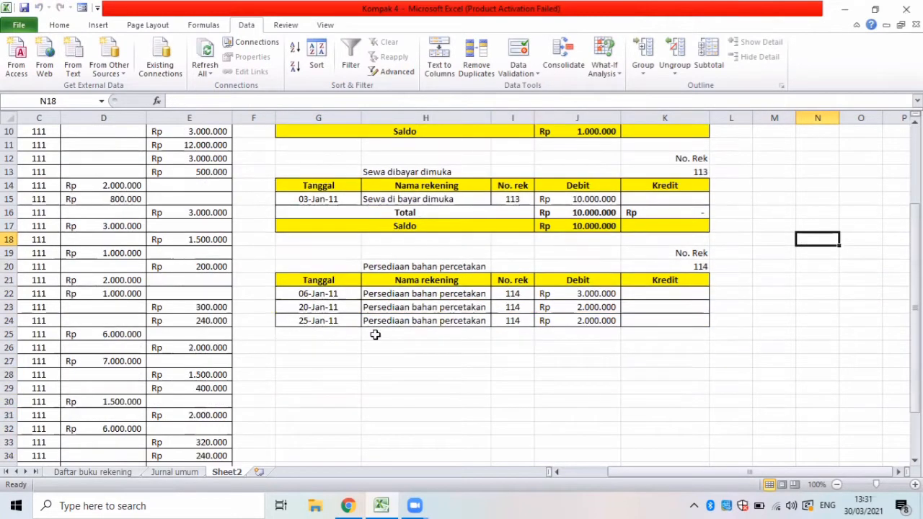
pyautogui.click(316, 332)
pyautogui.write('toTotal')
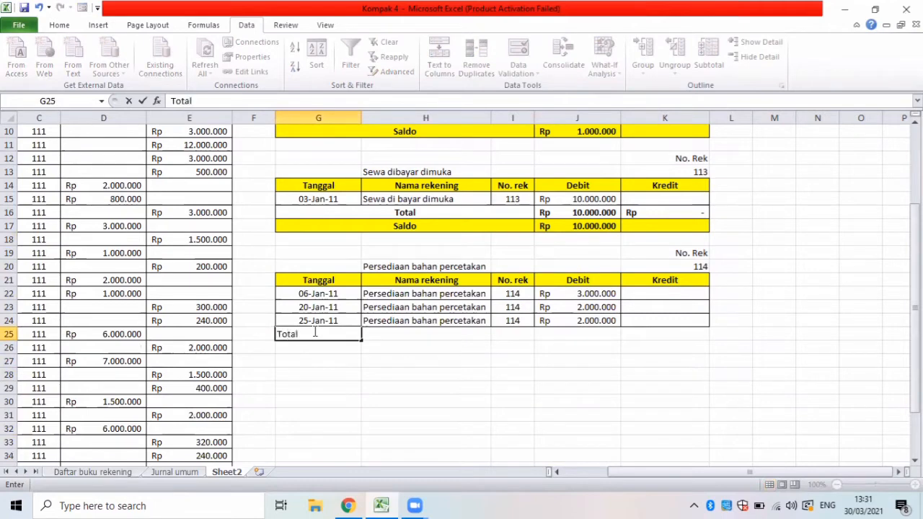
pyautogui.press('Return')
pyautogui.write('Saldo')
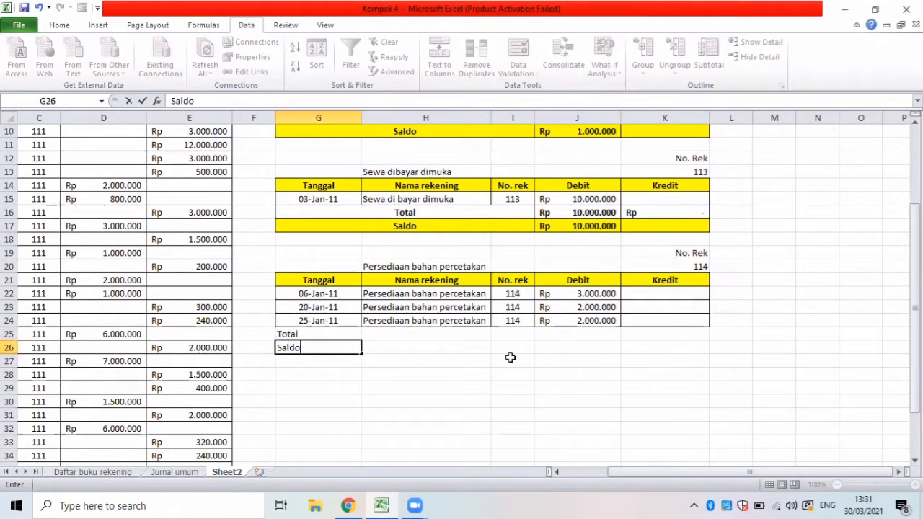
# Try to merge and center the whole range G25:K26, and undo the merge.
pyautogui.moveTo(303, 334); pyautogui.dragTo(664, 347)
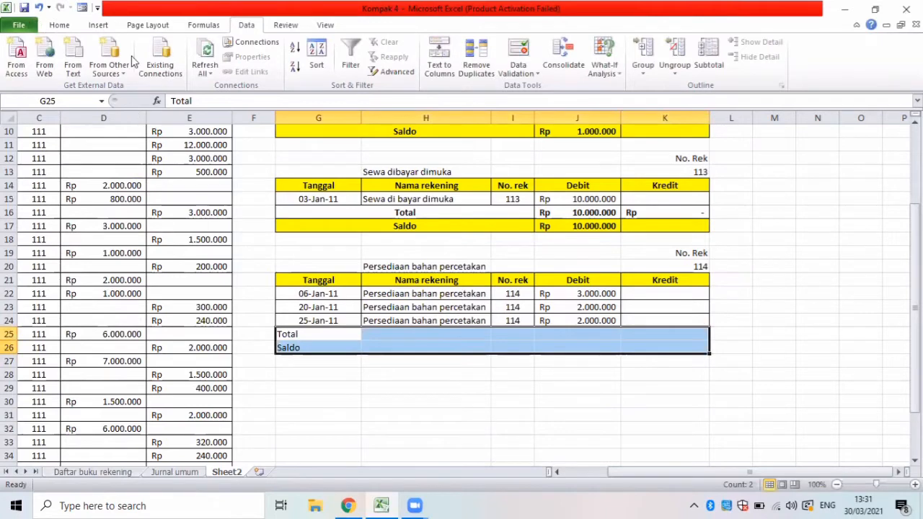
pyautogui.click(59, 26)
pyautogui.click(384, 69)
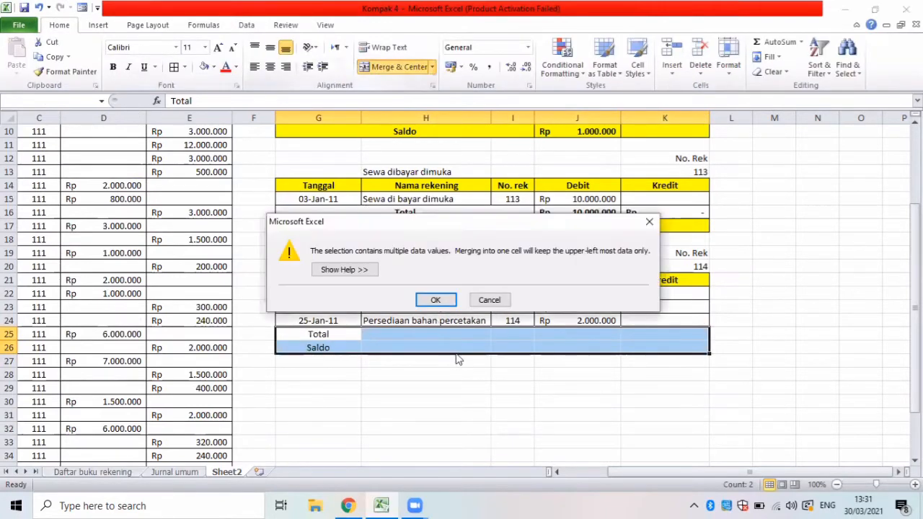
pyautogui.click(435, 300)
pyautogui.hotkey('ctrl', 'z')
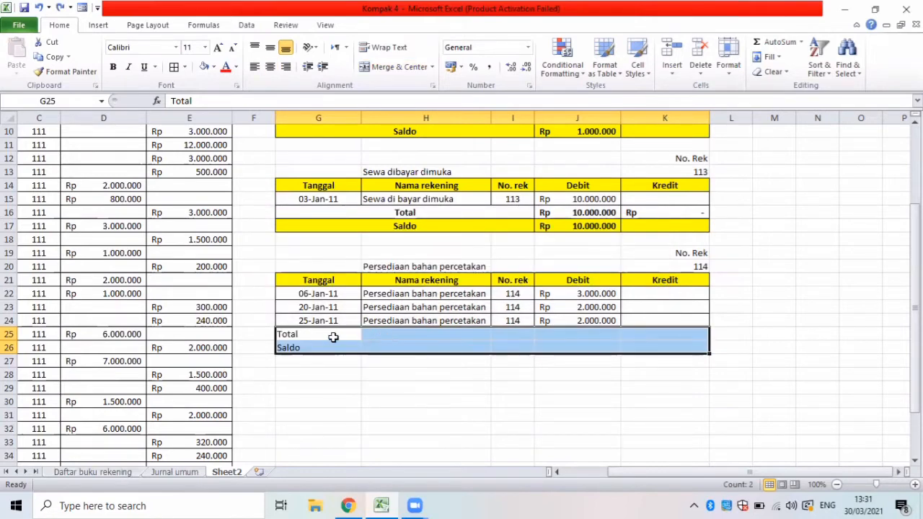
# Apply all borders to the Total and Saldo rows G25:K26.
pyautogui.moveTo(279, 334); pyautogui.dragTo(443, 352)
pyautogui.moveTo(616, 361); pyautogui.dragTo(680, 345)
pyautogui.click(185, 66)
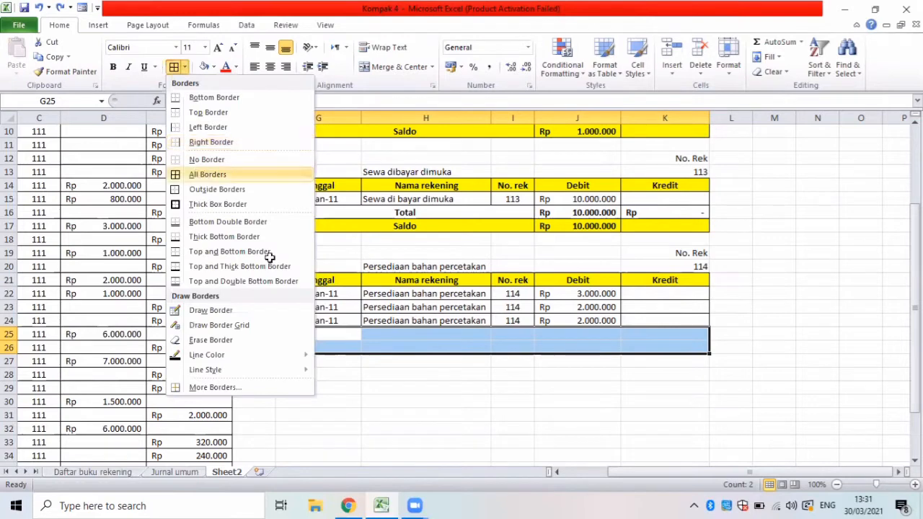
pyautogui.click(205, 176)
# Merge and center the Total label across G25:I25 and the Saldo label across G26:I26.
pyautogui.click(349, 334)
pyautogui.moveTo(492, 336); pyautogui.dragTo(505, 336)
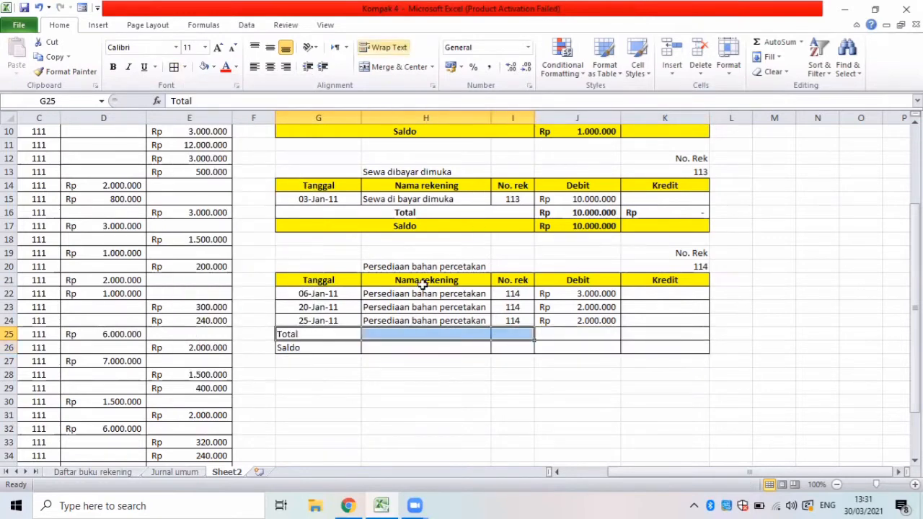
pyautogui.click(395, 66)
pyautogui.moveTo(318, 348); pyautogui.dragTo(508, 348)
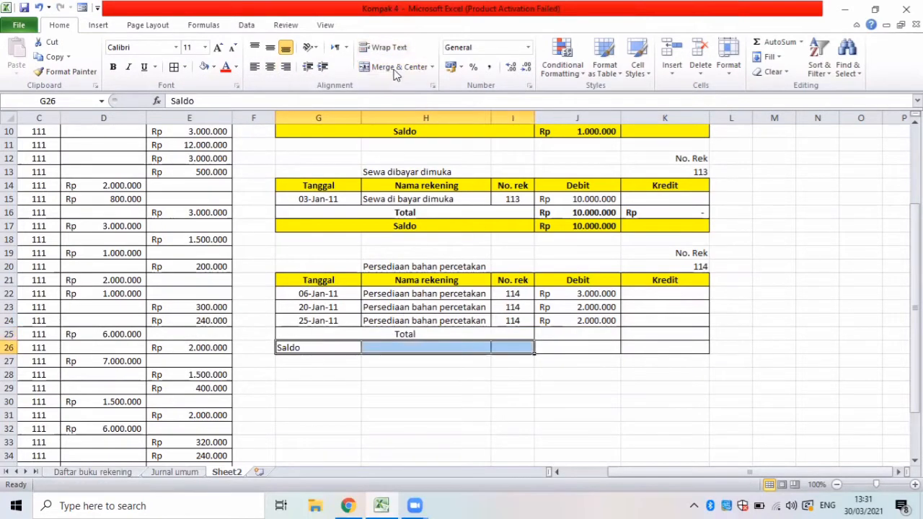
pyautogui.click(396, 67)
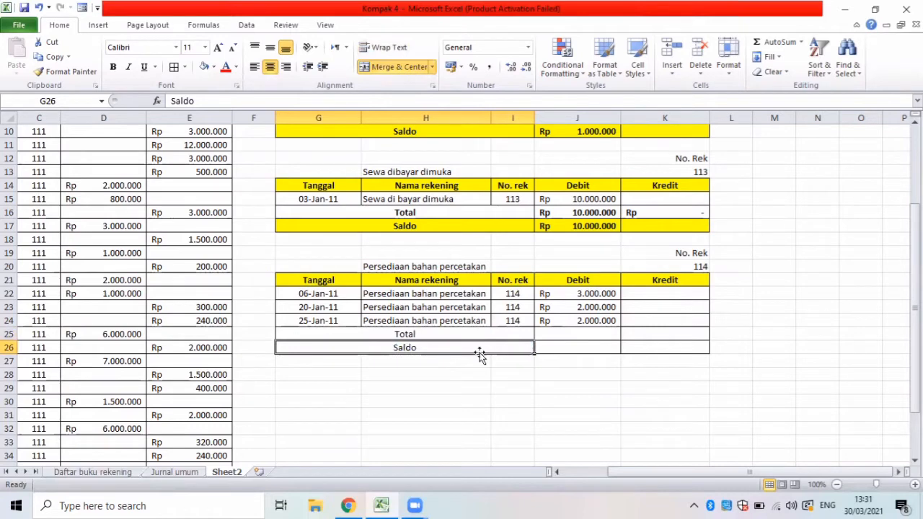
# Total the Persediaan bahan percetakan debit and credit columns with SUM formulas over J22:J24 in J25 and over K22:K24 in K25.
pyautogui.click(565, 333)
pyautogui.write('=sum')
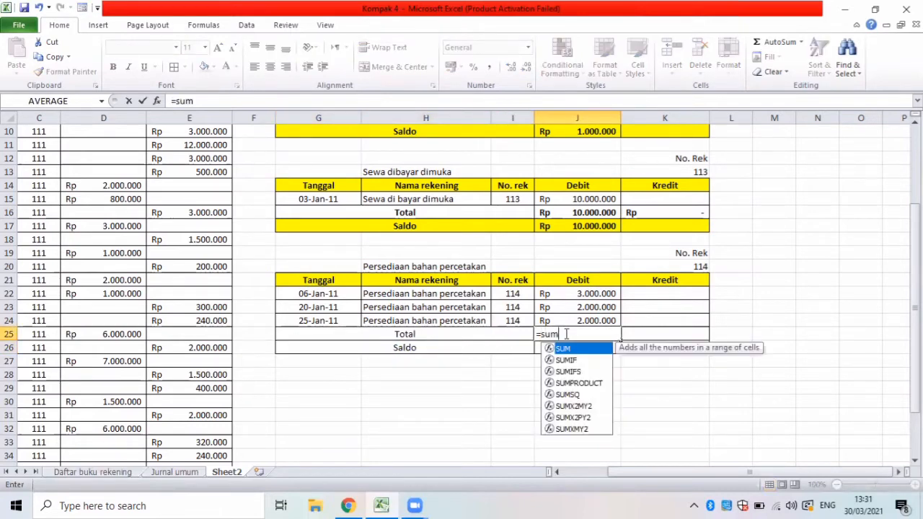
pyautogui.write('(')
pyautogui.moveTo(544, 294); pyautogui.dragTo(575, 318)
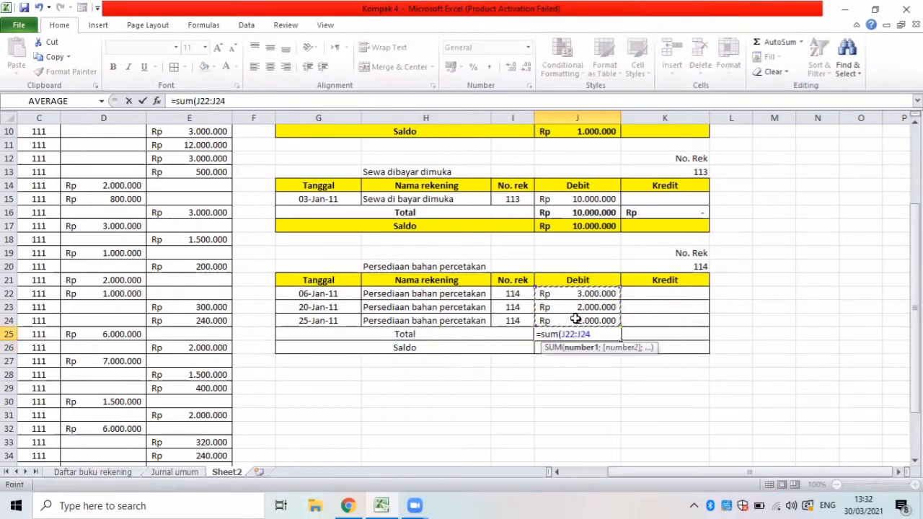
pyautogui.press('Return')
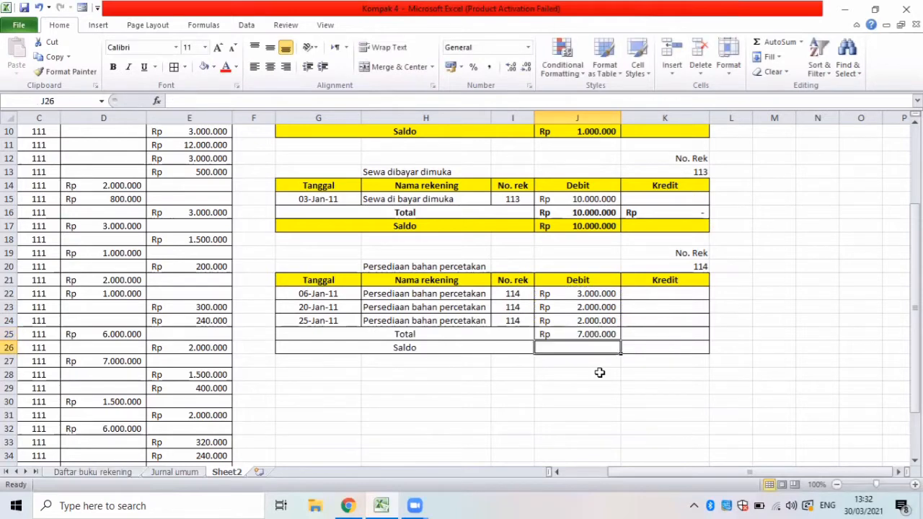
pyautogui.click(636, 332)
pyautogui.write('=sum(')
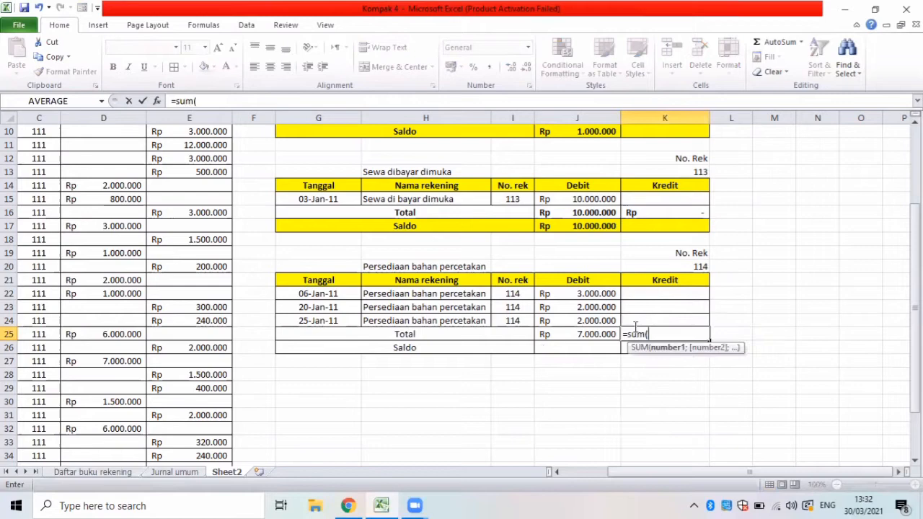
pyautogui.moveTo(636, 293); pyautogui.dragTo(649, 320)
pyautogui.press('Return')
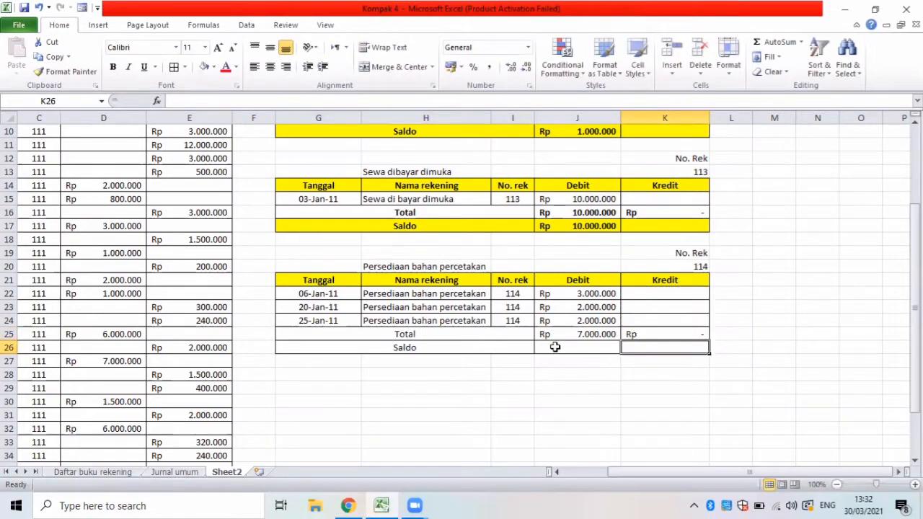
# Calculate the Persediaan bahan percetakan balance in J26 with the formula =J25-K25.
pyautogui.click(555, 347)
pyautogui.write('=')
pyautogui.press('Up')
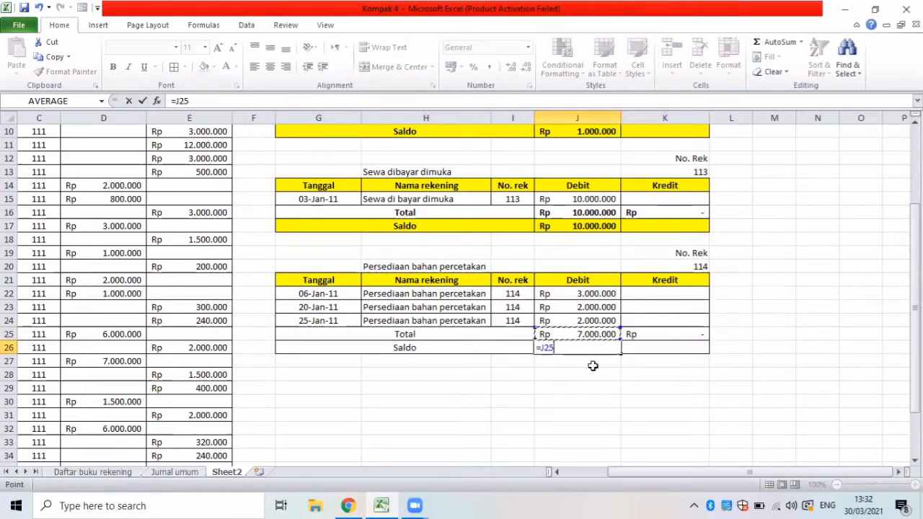
pyautogui.write('-')
pyautogui.click(643, 334)
pyautogui.press('Return')
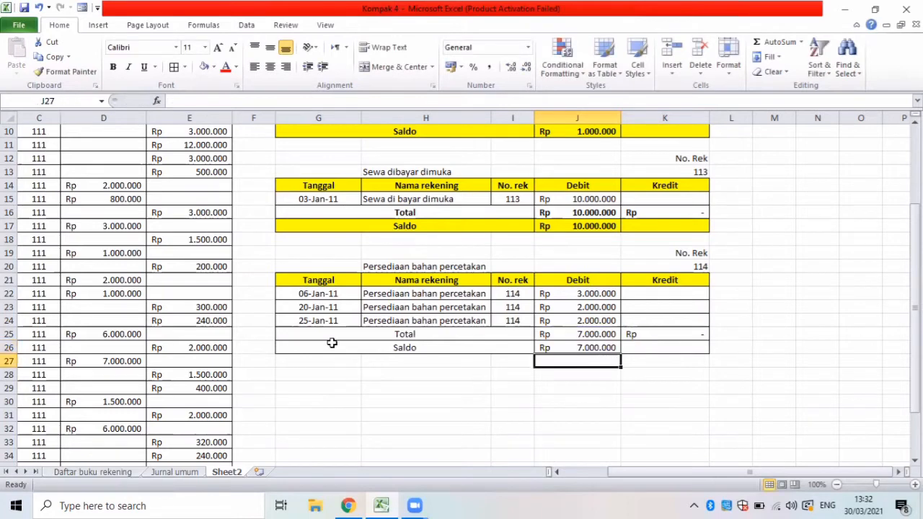
# Bold the Total and Saldo rows G25:K26 and fill the Saldo row G26:K26 with yellow.
pyautogui.moveTo(388, 332); pyautogui.dragTo(658, 339)
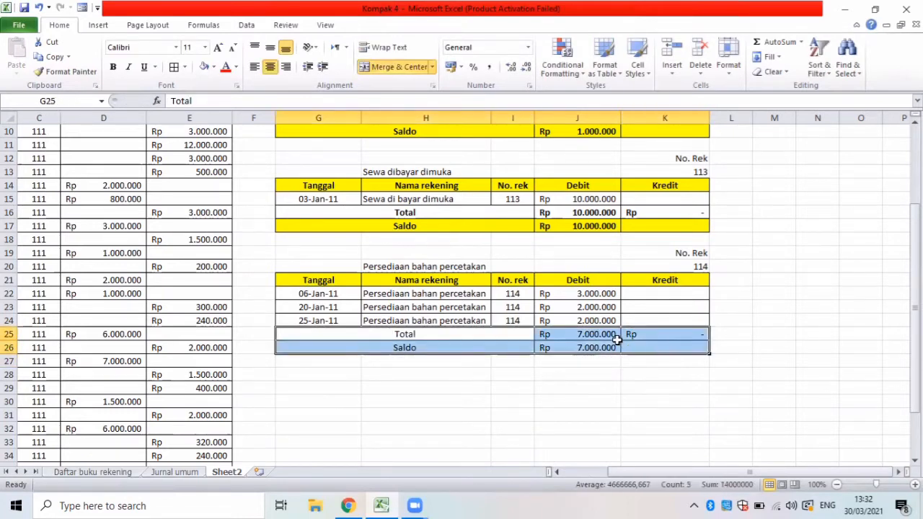
pyautogui.moveTo(321, 352); pyautogui.dragTo(635, 349)
pyautogui.click(214, 66)
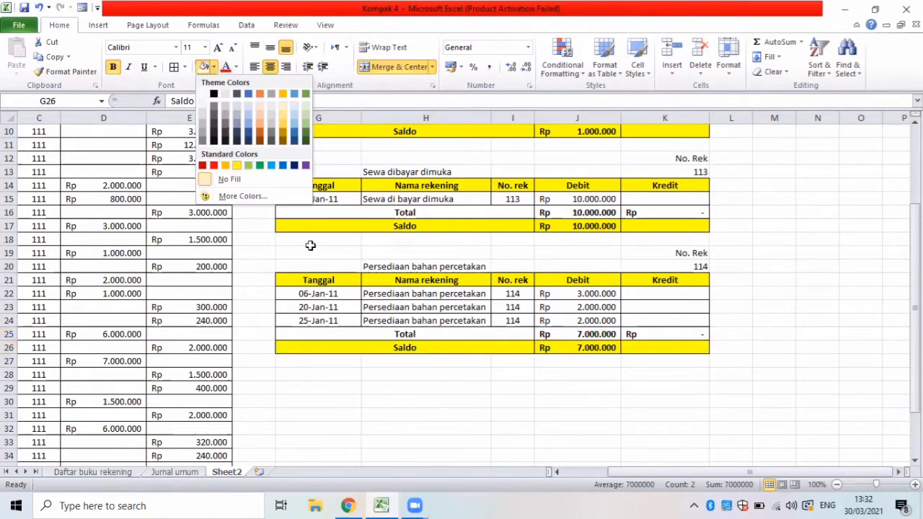
pyautogui.click(238, 161)
pyautogui.click(492, 407)
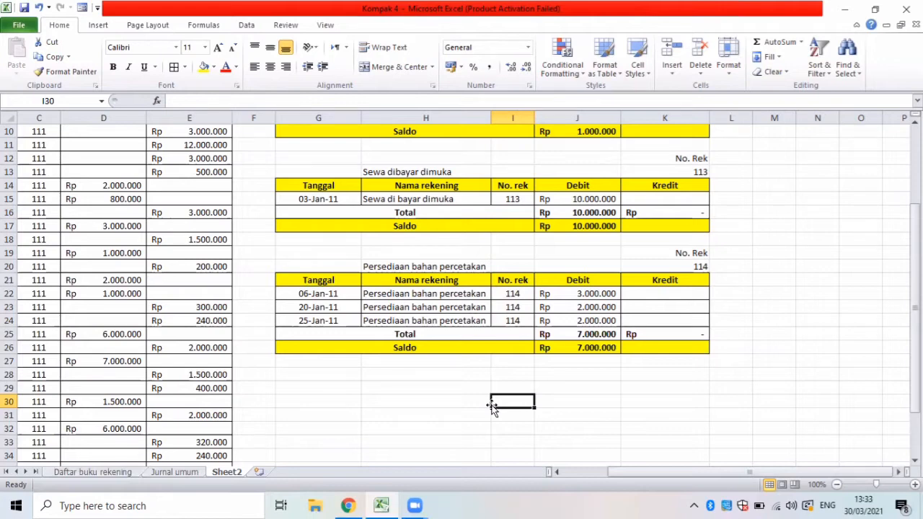
# Copy the Persediaan bahan percetakan heading block G19:K21 to G28.
pyautogui.moveTo(294, 265); pyautogui.dragTo(577, 283)
pyautogui.click(310, 245)
pyautogui.moveTo(319, 251); pyautogui.dragTo(674, 287)
pyautogui.hotkey('ctrl', 'c')
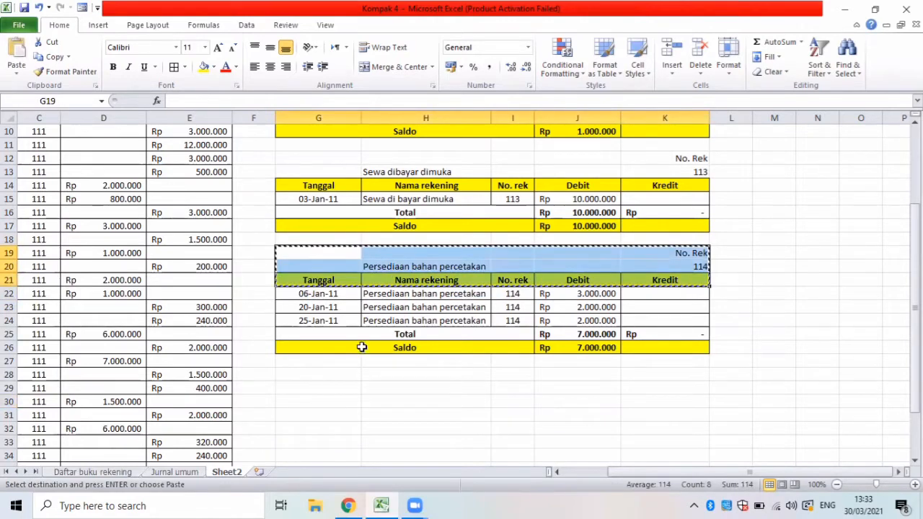
pyautogui.click(289, 373)
pyautogui.hotkey('ctrl', 'v')
# Change the copied block's account name in H29 to Perlengkapan and its account number in K29 to 115.
pyautogui.doubleClick(425, 389)
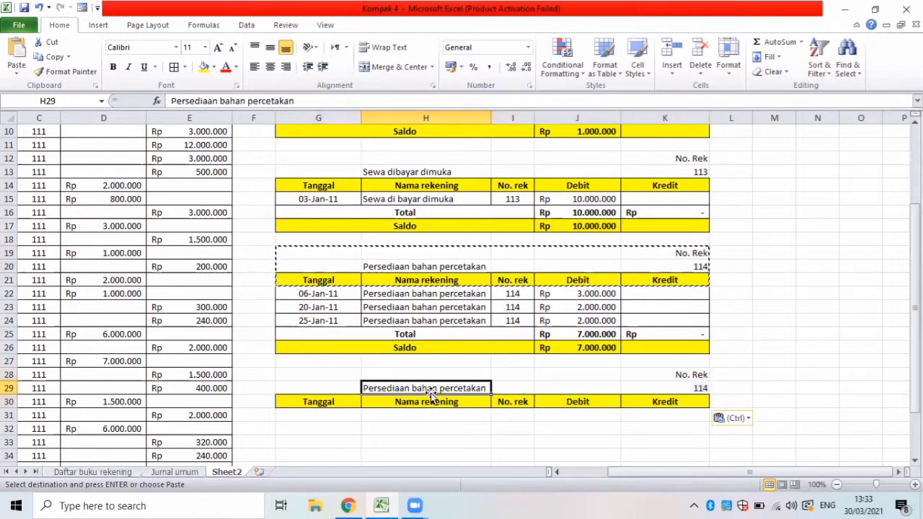
pyautogui.press('BackSpace')
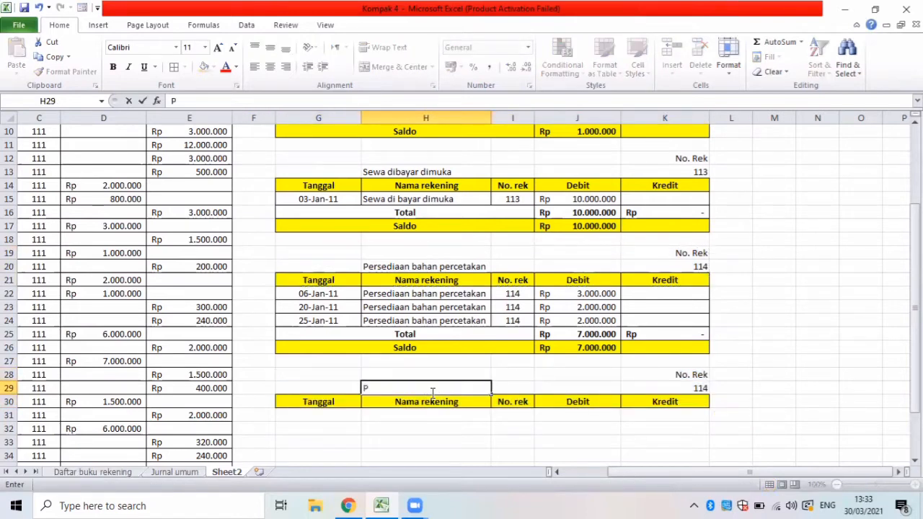
pyautogui.write('Perlengkapan')
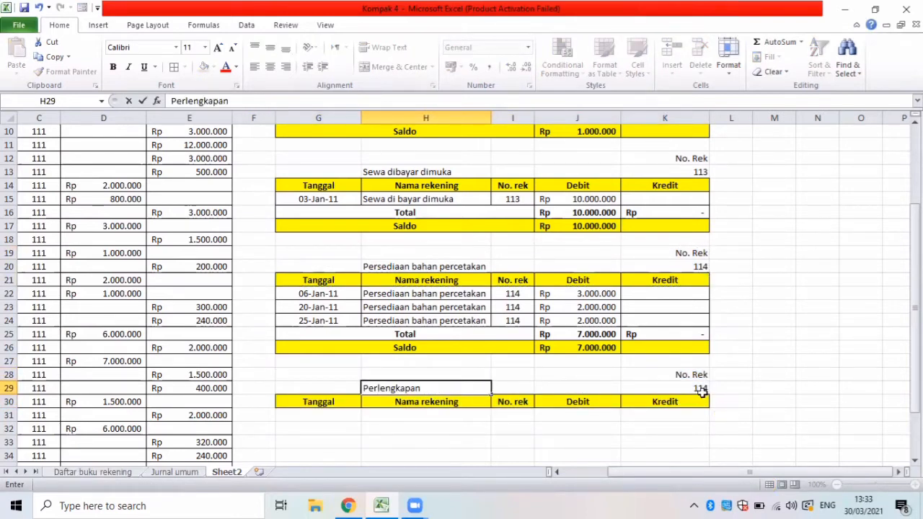
pyautogui.click(701, 391)
pyautogui.press('BackSpace')
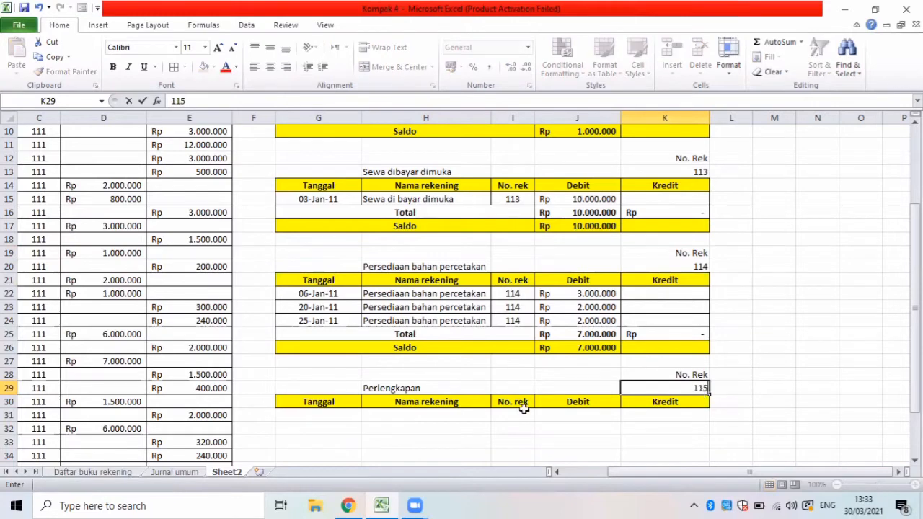
pyautogui.write('115')
# Start an Advanced Filter that copies to another location, with Jurnal umum B5:F70 as the list range.
pyautogui.click(305, 414)
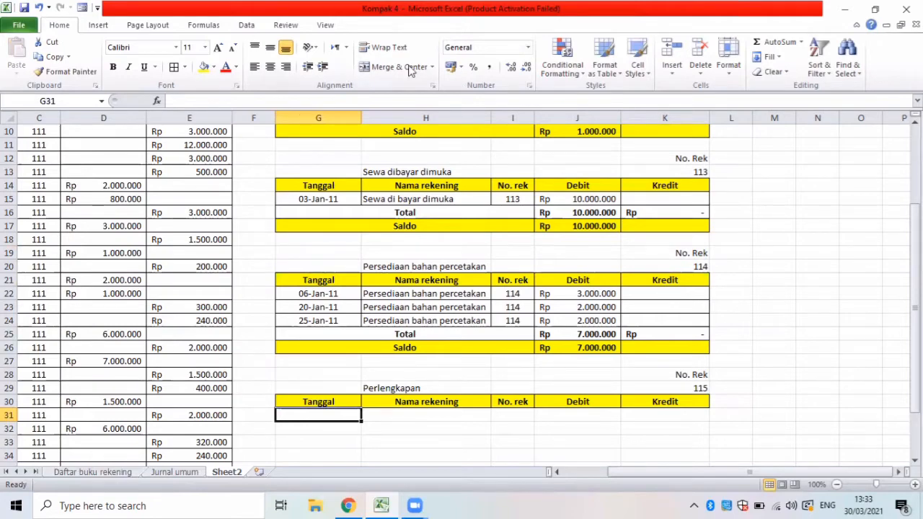
pyautogui.click(242, 26)
pyautogui.click(408, 73)
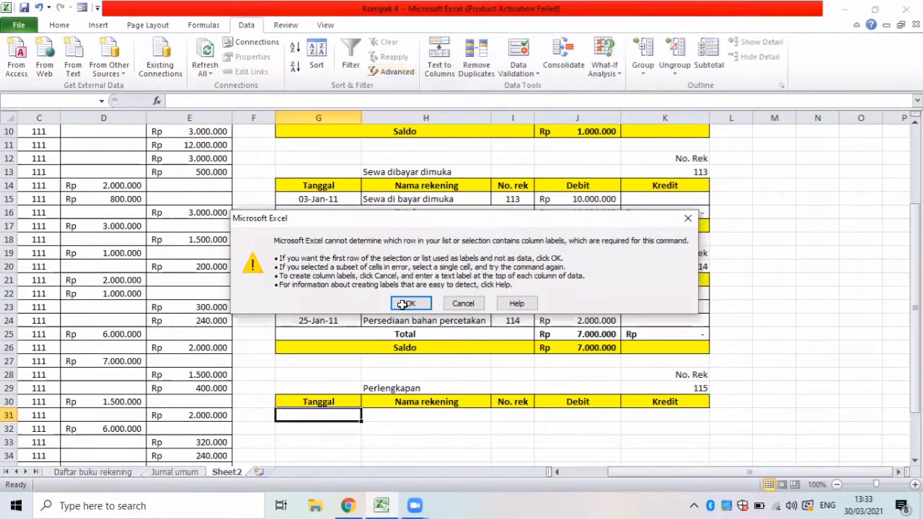
pyautogui.click(405, 304)
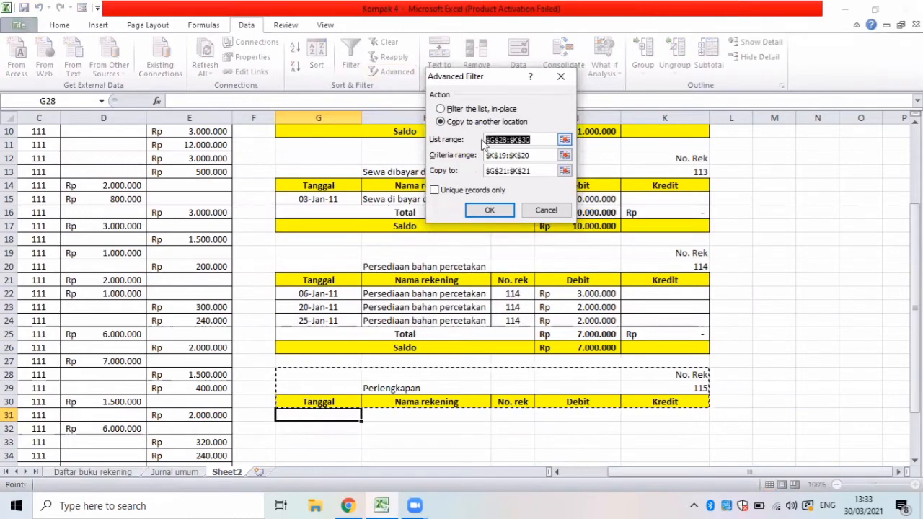
pyautogui.click(177, 473)
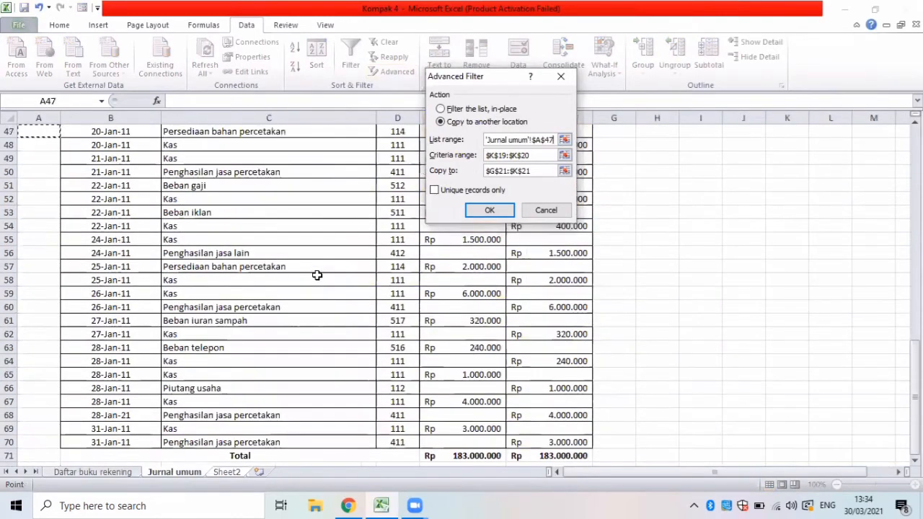
pyautogui.scroll(15, 318, 275)
pyautogui.moveTo(75, 186); pyautogui.dragTo(568, 401)
# Set the Advanced Filter's criteria range to K28:K29 on Sheet2.
pyautogui.moveTo(531, 155); pyautogui.dragTo(488, 159)
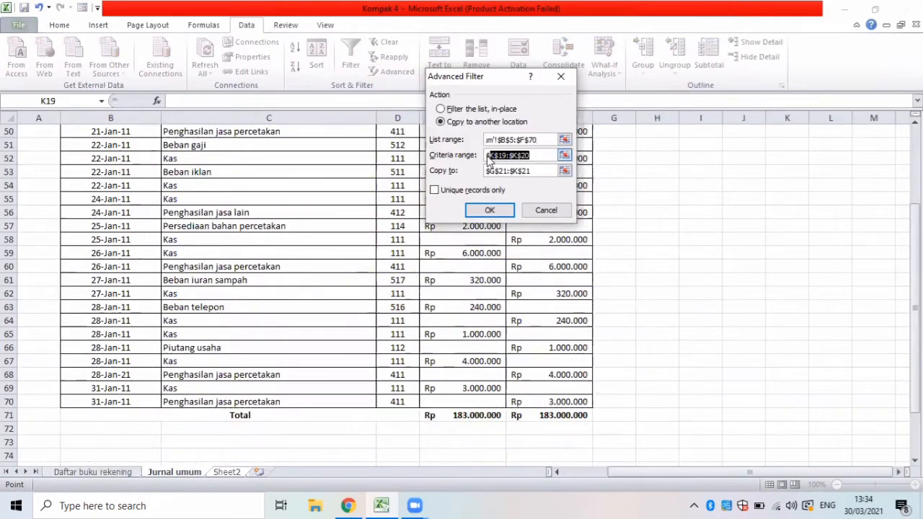
pyautogui.hotkey('ctrl', 'pagedown')
pyautogui.press('BackSpace')
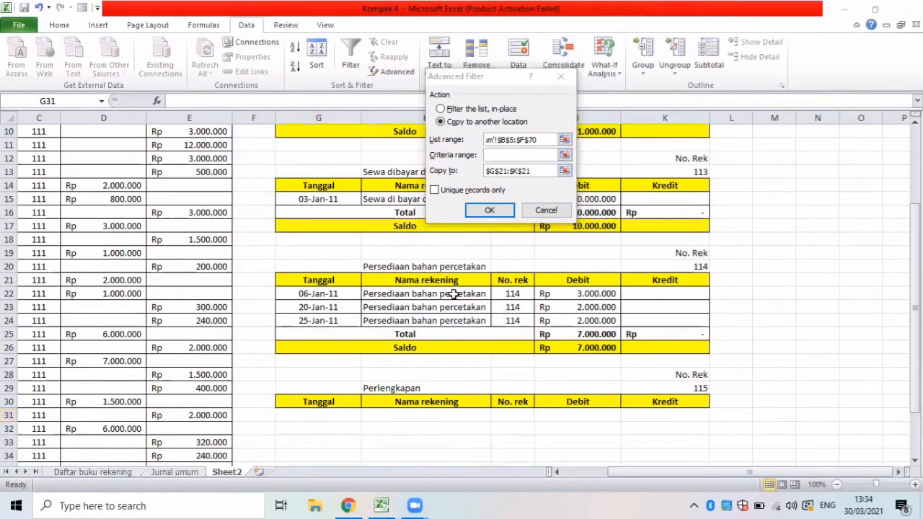
pyautogui.moveTo(664, 374); pyautogui.dragTo(665, 388)
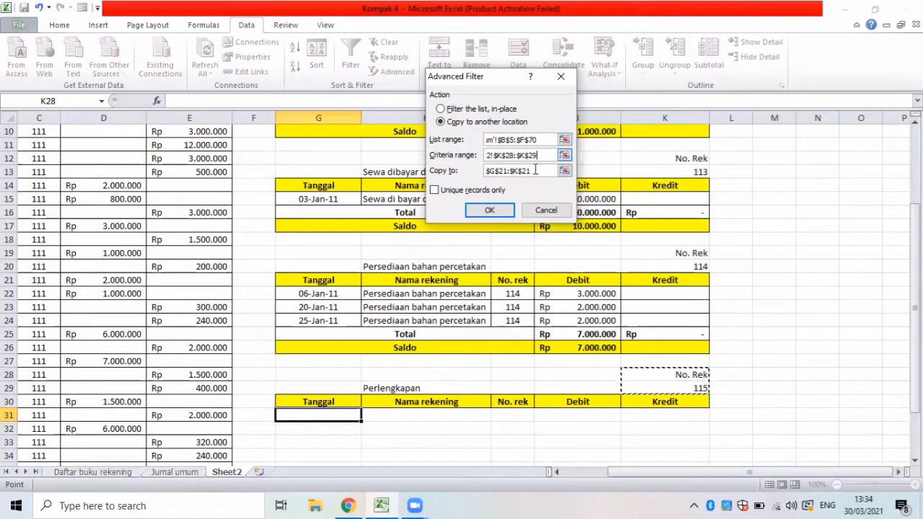
# Set the filter's copy-to range to G30:K30 on Sheet2 and extract the Perlengkapan entries.
pyautogui.press('Tab')
pyautogui.press('BackSpace')
pyautogui.moveTo(281, 402); pyautogui.dragTo(665, 402)
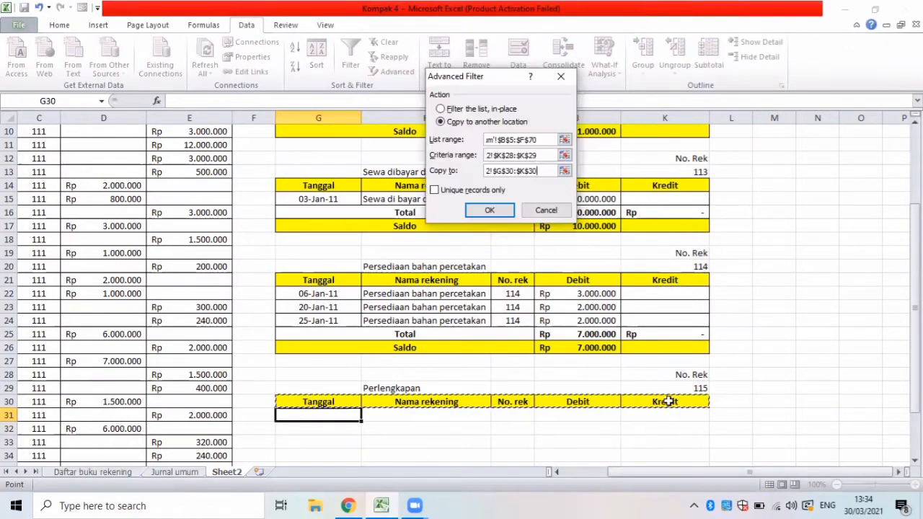
pyautogui.click(487, 209)
pyautogui.press('Down')
pyautogui.press('Down')
pyautogui.press('Down')
pyautogui.press('Down')
pyautogui.press('Down')
pyautogui.press('Down')
pyautogui.press('Down')
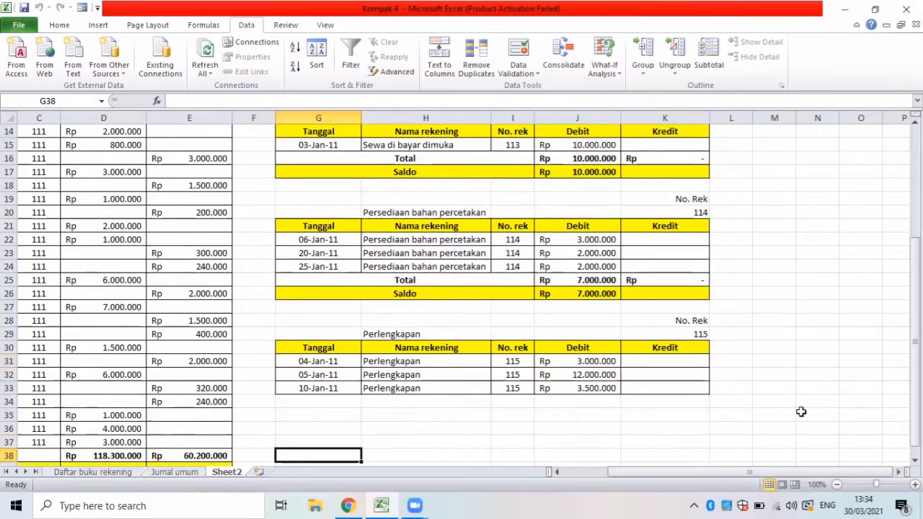
# Enter the labels Total in G34 and Saldo in G35 below the Perlengkapan entries.
pyautogui.click(341, 402)
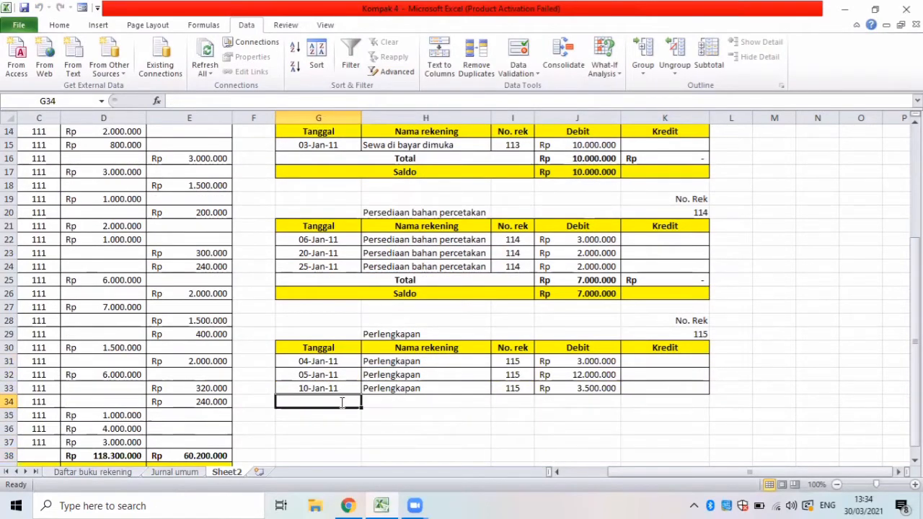
pyautogui.write('To')
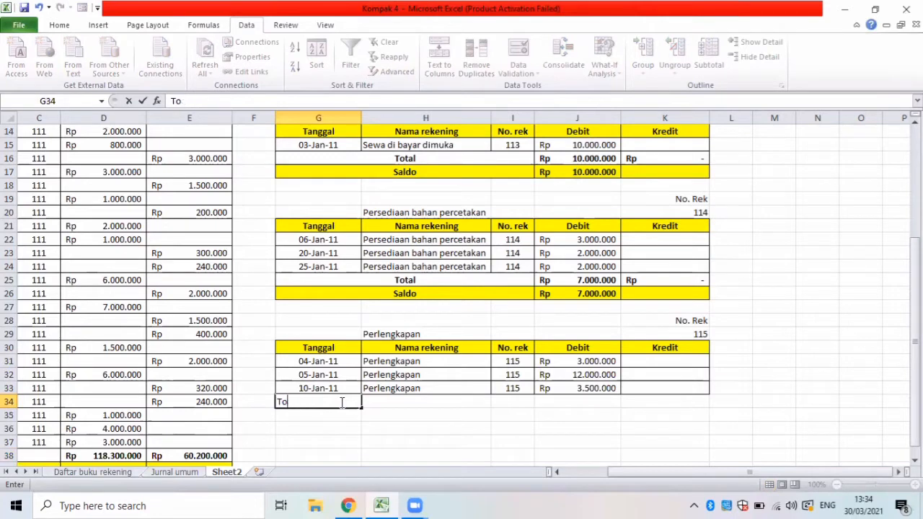
pyautogui.write('ataltal')
pyautogui.press('Return')
pyautogui.write('Saldo')
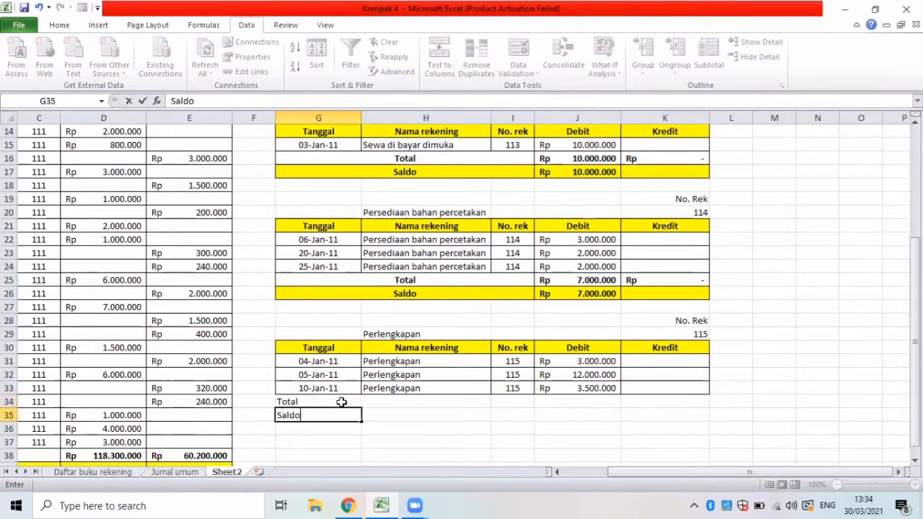
# Apply all borders to the Perlengkapan Total and Saldo rows G34:K35.
pyautogui.moveTo(291, 398); pyautogui.dragTo(693, 417)
pyautogui.click(60, 25)
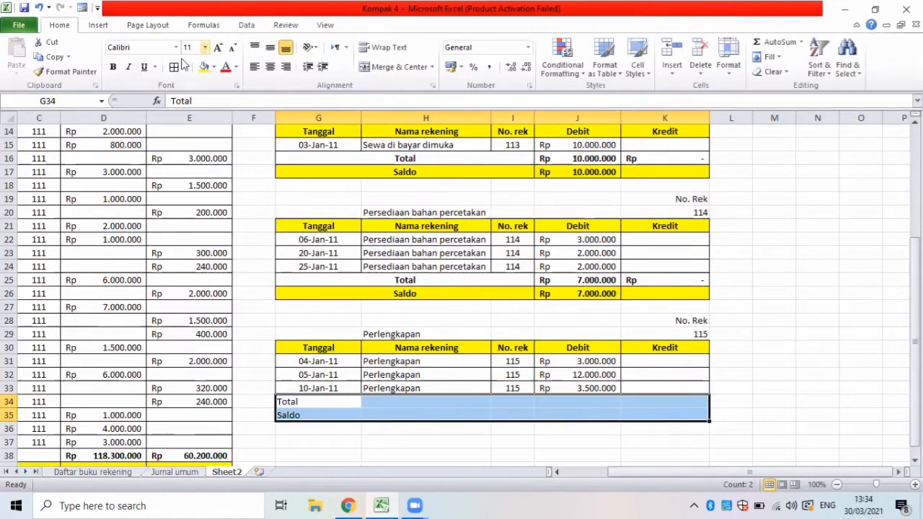
pyautogui.click(173, 67)
# Merge and center the Total label across G34:I34 and the Saldo label across G35:I35.
pyautogui.moveTo(334, 401); pyautogui.dragTo(509, 402)
pyautogui.click(395, 66)
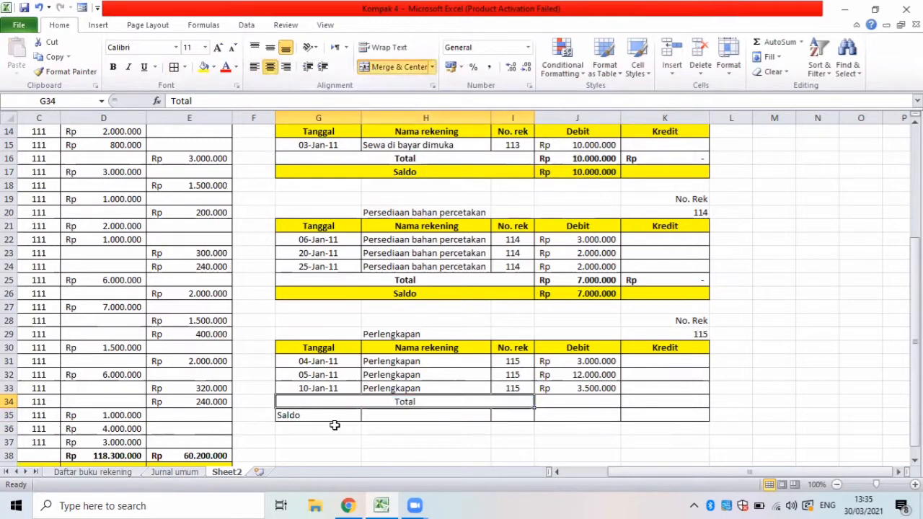
pyautogui.moveTo(332, 417); pyautogui.dragTo(494, 424)
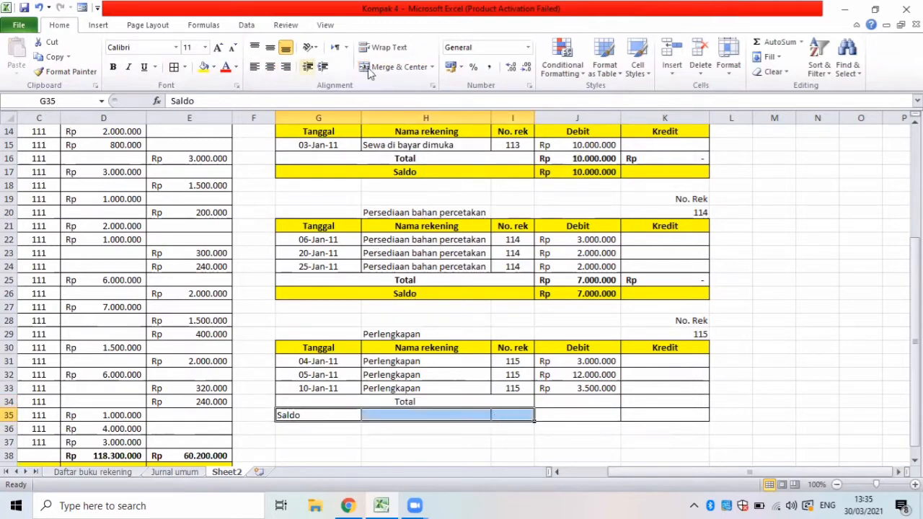
pyautogui.click(396, 67)
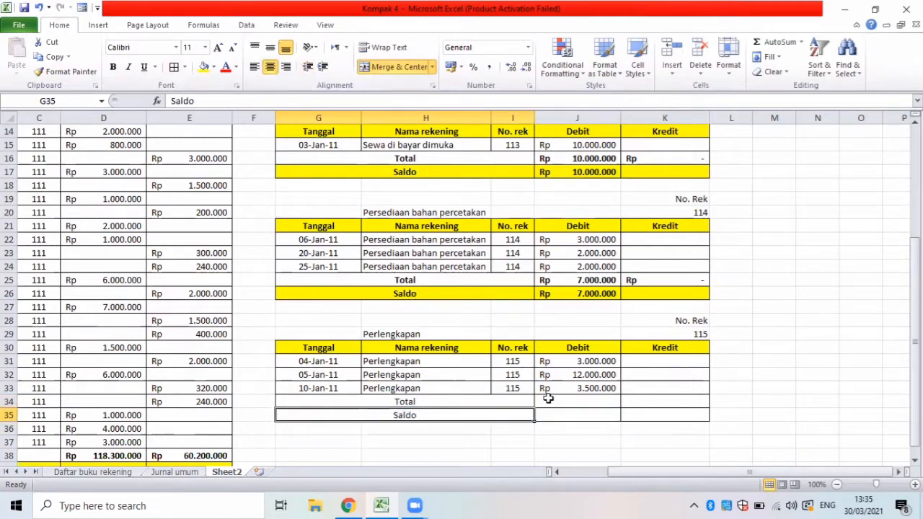
# Total the Perlengkapan debit and credit columns with SUM formulas over J31:J33 in J34 and over K31:K33 in K34.
pyautogui.click(548, 398)
pyautogui.write('=sum(')
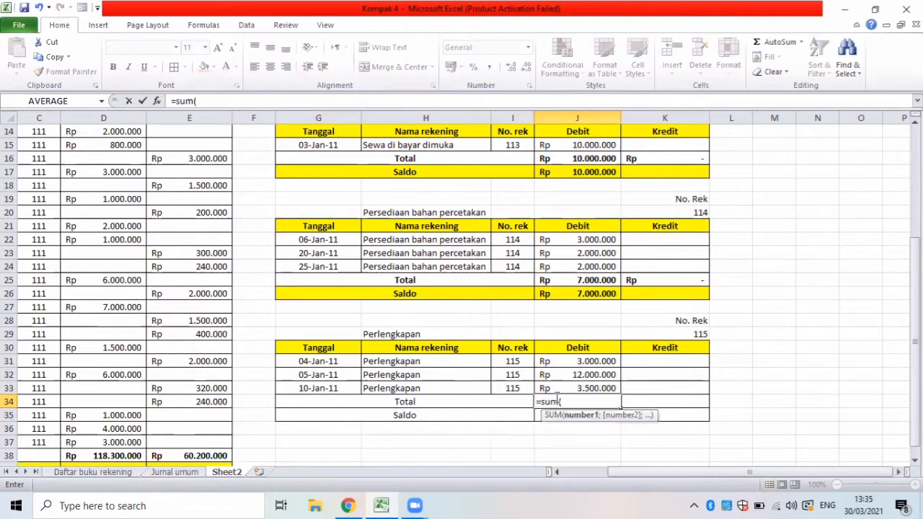
pyautogui.moveTo(552, 361); pyautogui.dragTo(581, 387)
pyautogui.press('Return')
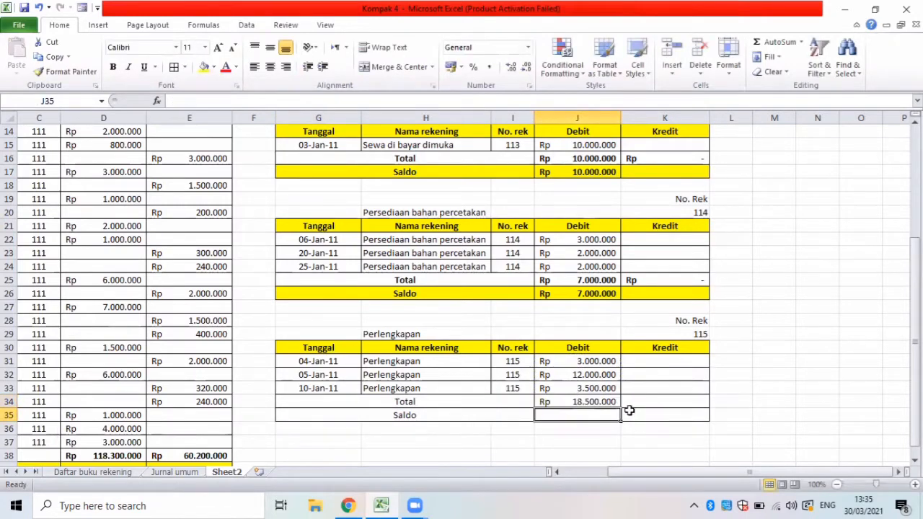
pyautogui.click(636, 401)
pyautogui.write('=')
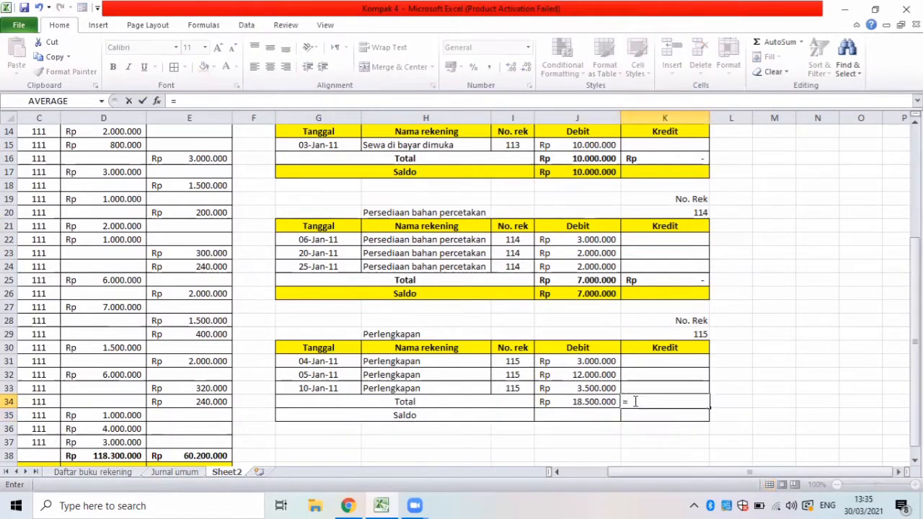
pyautogui.write('sum(')
pyautogui.moveTo(634, 364); pyautogui.dragTo(642, 390)
pyautogui.press('Return')
# Calculate the Perlengkapan balance in J35 with the formula =J34-K34.
pyautogui.click(547, 414)
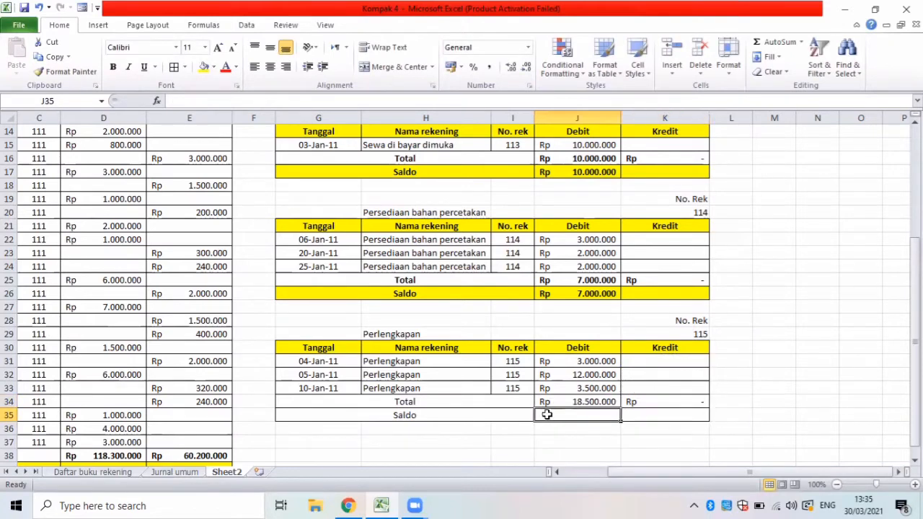
pyautogui.write('=')
pyautogui.click(554, 402)
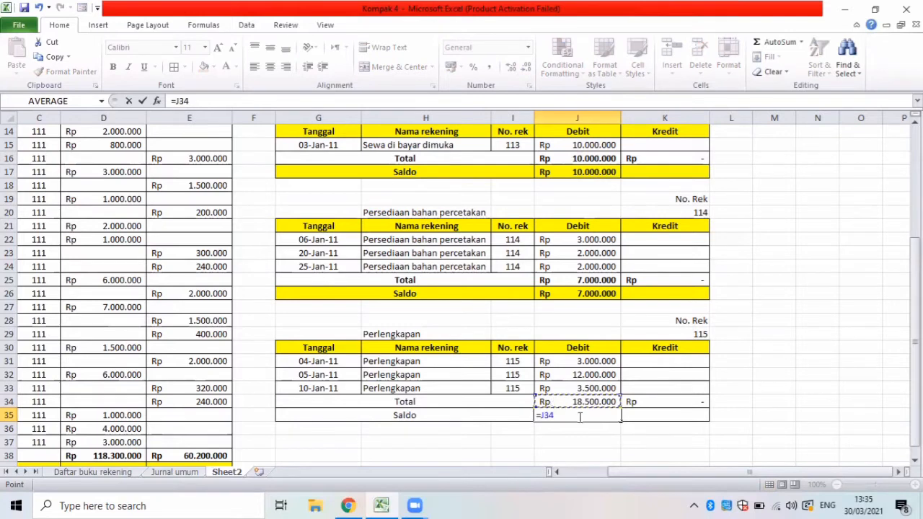
pyautogui.write('-')
pyautogui.click(632, 402)
pyautogui.press('Return')
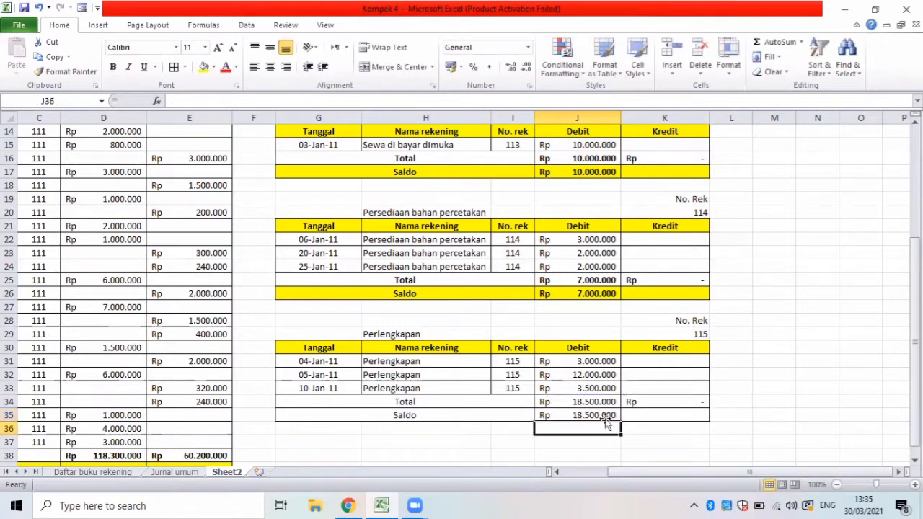
# Bold the Perlengkapan Total and Saldo rows and fill the Saldo row G35:K35 with yellow.
pyautogui.moveTo(295, 402); pyautogui.dragTo(626, 409)
pyautogui.hotkey('ctrl', 'b')
pyautogui.moveTo(424, 417); pyautogui.dragTo(633, 416)
pyautogui.click(204, 67)
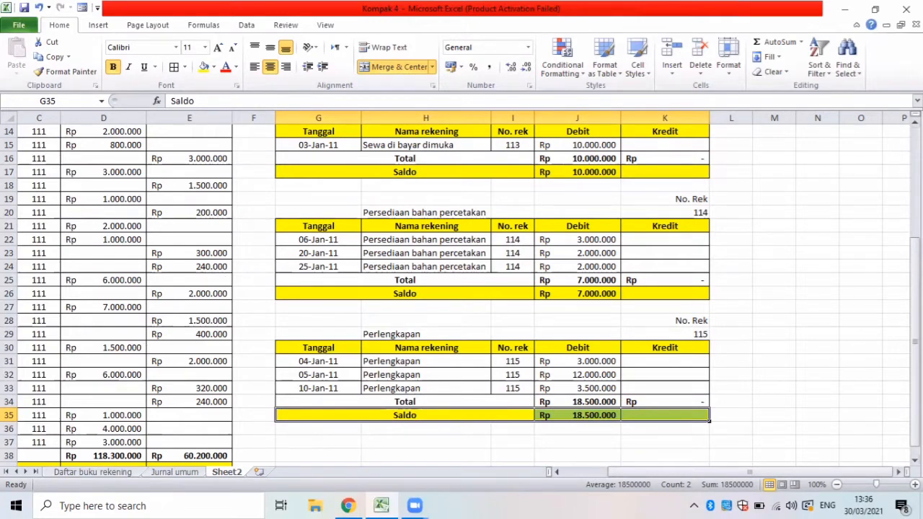
# Copy the Perlengkapan heading block G28:K30, including its No. Rek and column headers, to G37.
pyautogui.moveTo(914, 309); pyautogui.dragTo(914, 321)
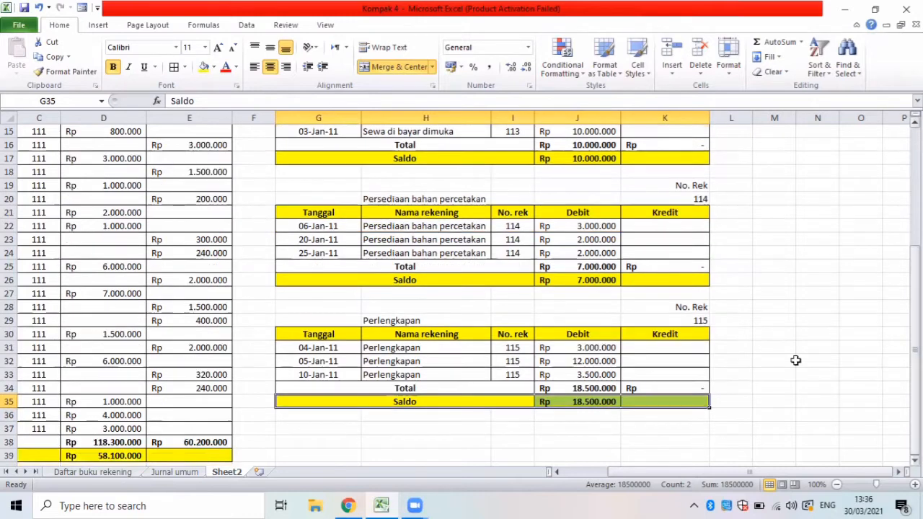
pyautogui.click(753, 364)
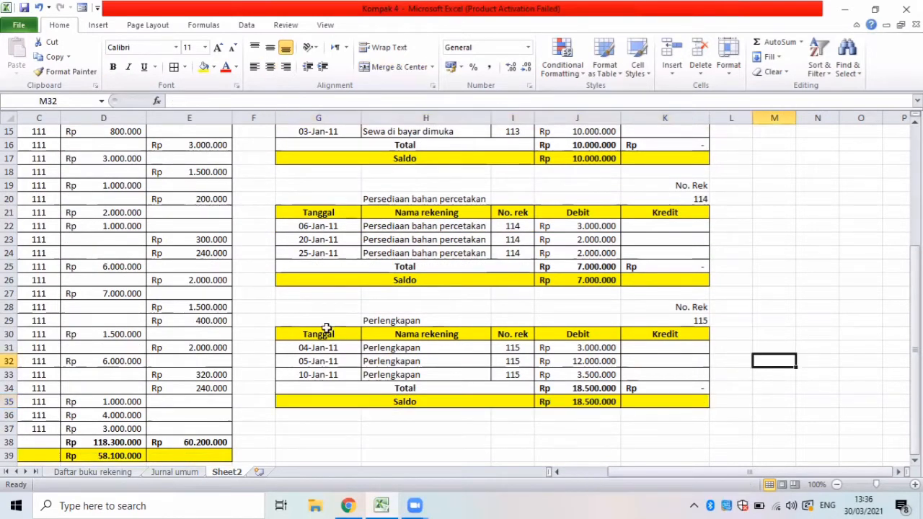
pyautogui.click(309, 311)
pyautogui.moveTo(561, 348); pyautogui.dragTo(647, 346)
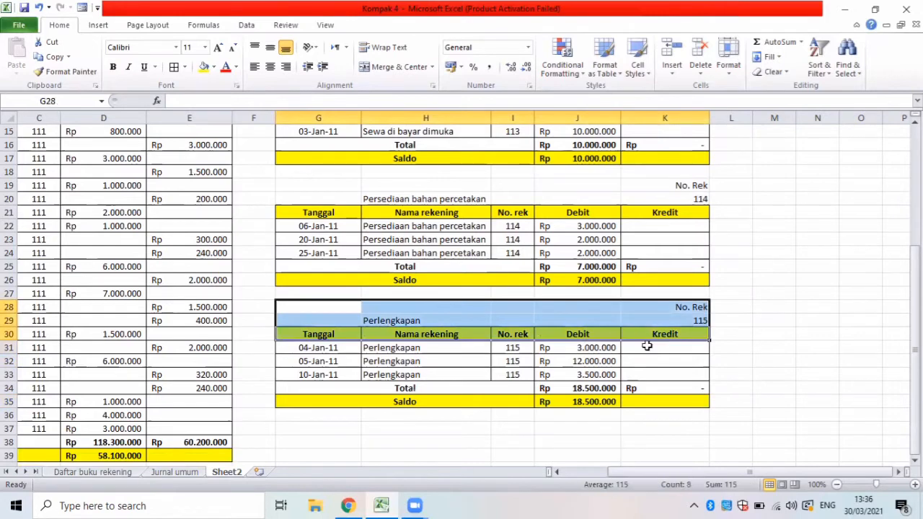
pyautogui.hotkey('ctrl', 'c')
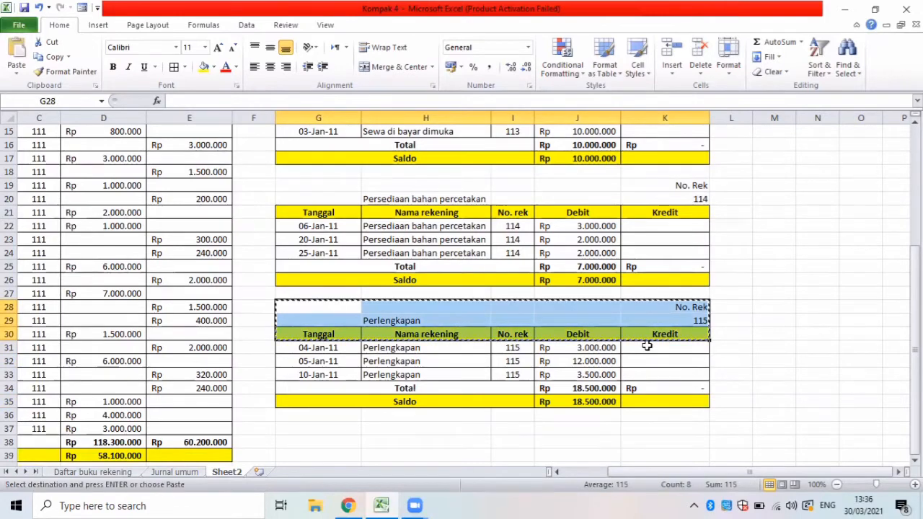
pyautogui.click(334, 428)
pyautogui.hotkey('ctrl', 'v')
# Change the copied block's account name in H38 to Peralatan and its No. Rek in K38 to 121.
pyautogui.click(418, 445)
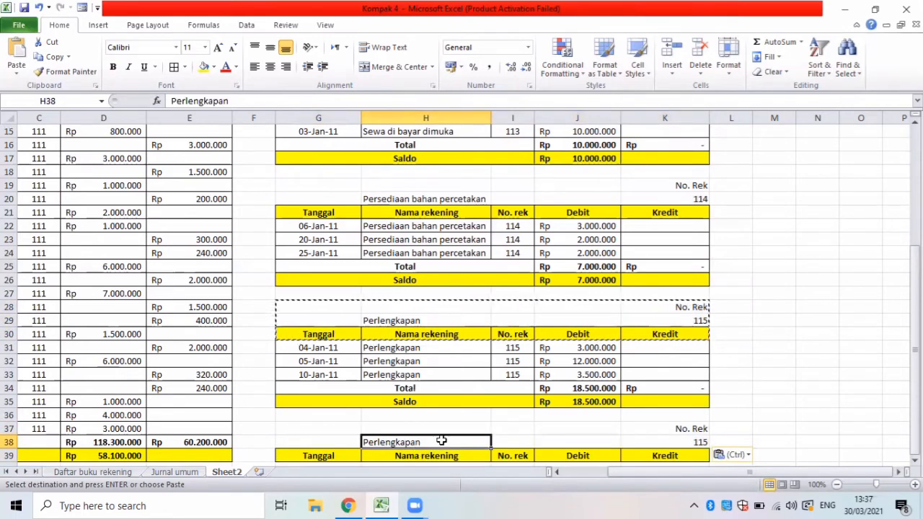
pyautogui.doubleClick(441, 441)
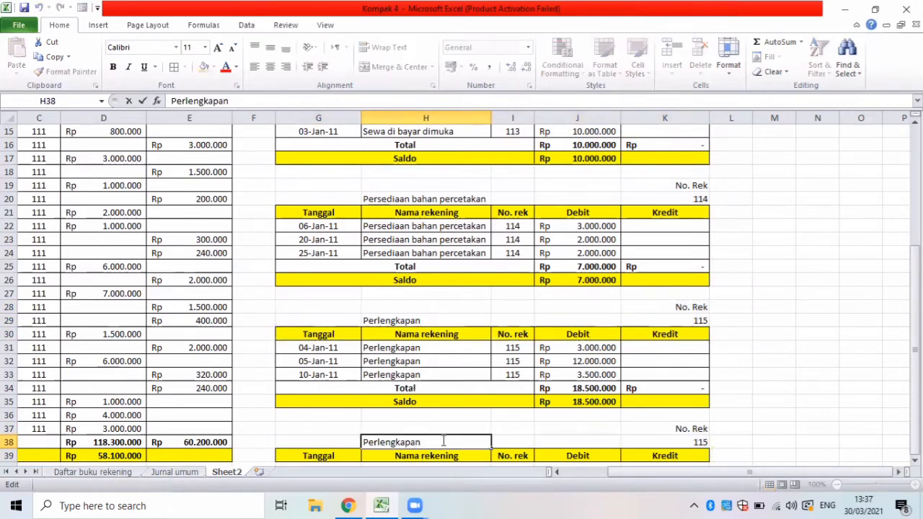
pyautogui.press('BackSpace')
pyautogui.press('BackSpace')
pyautogui.press('BackSpace')
pyautogui.press('BackSpace')
pyautogui.press('BackSpace')
pyautogui.press('BackSpace')
pyautogui.press('BackSpace')
pyautogui.press('BackSpace')
pyautogui.press('BackSpace')
pyautogui.press('BackSpace')
pyautogui.press('BackSpace')
pyautogui.press('BackSpace')
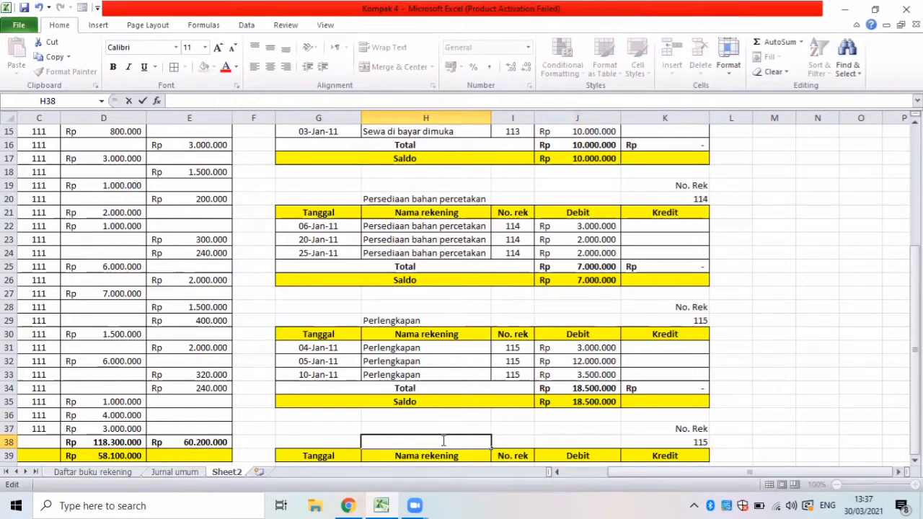
pyautogui.write('Peralatan')
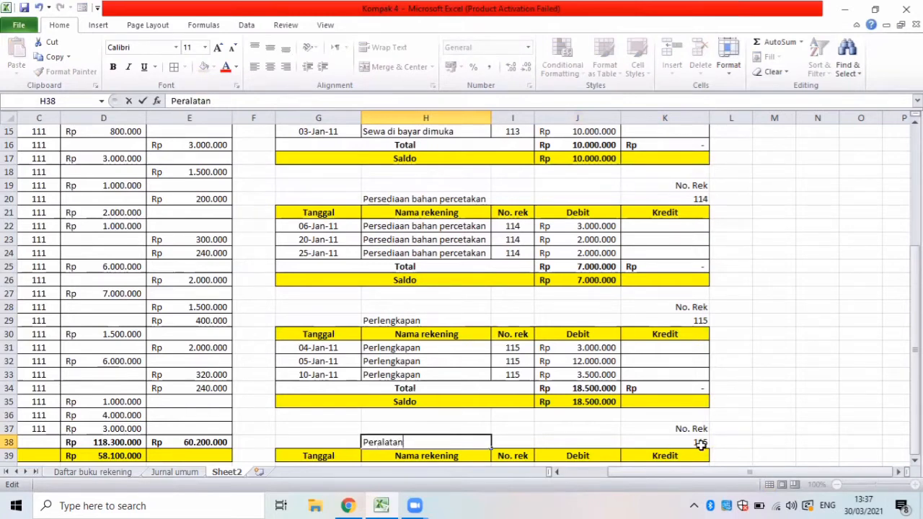
pyautogui.click(701, 443)
pyautogui.press('BackSpace')
pyautogui.write('12')
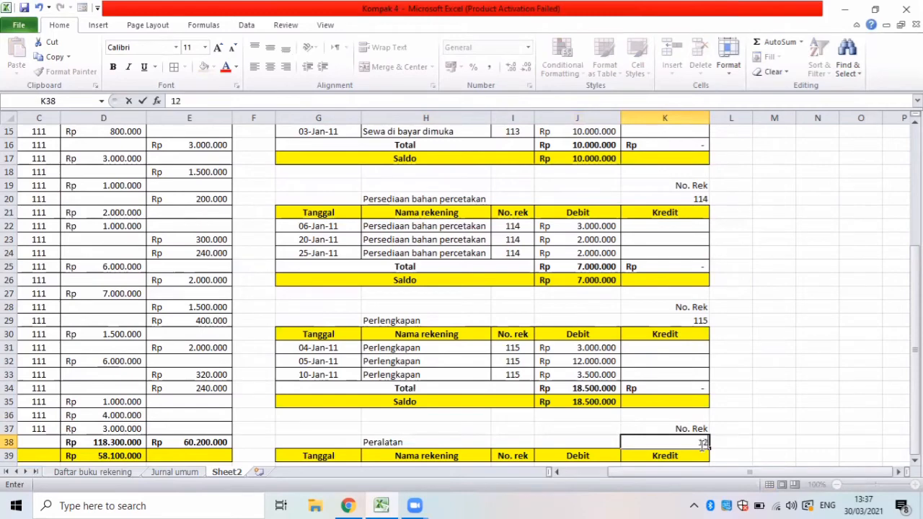
pyautogui.write('1')
pyautogui.click(434, 455)
# Start an Advanced Filter from G40 below the Peralatan headers and set it to copy to another location.
pyautogui.moveTo(614, 473)
pyautogui.mouseDown()
pyautogui.moveTo(572, 472)
pyautogui.moveTo(627, 473)
pyautogui.mouseUp()
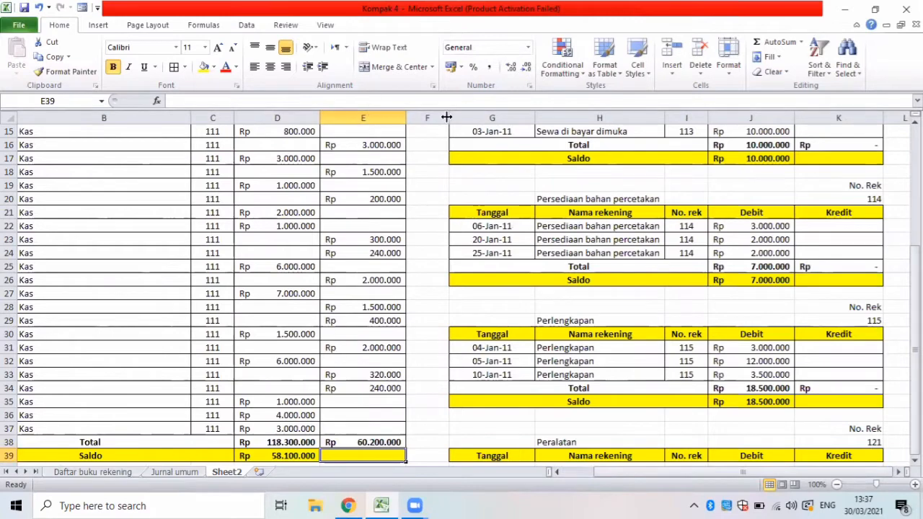
pyautogui.click(416, 464)
pyautogui.press('Down')
pyautogui.press('Down')
pyautogui.press('Down')
pyautogui.press('Down')
pyautogui.press('Down')
pyautogui.press('Down')
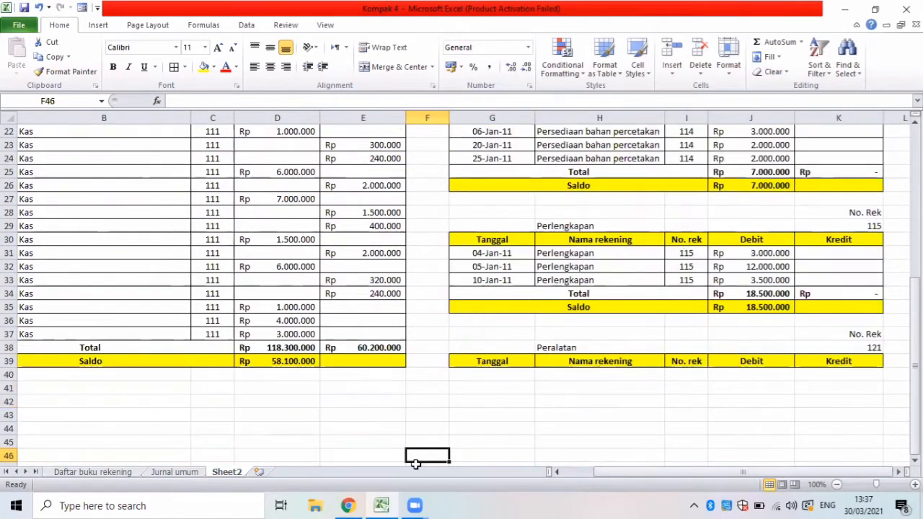
pyautogui.press('Down')
pyautogui.press('Down')
pyautogui.press('Down')
pyautogui.press('Down')
pyautogui.press('Down')
pyautogui.press('Down')
pyautogui.press('Down')
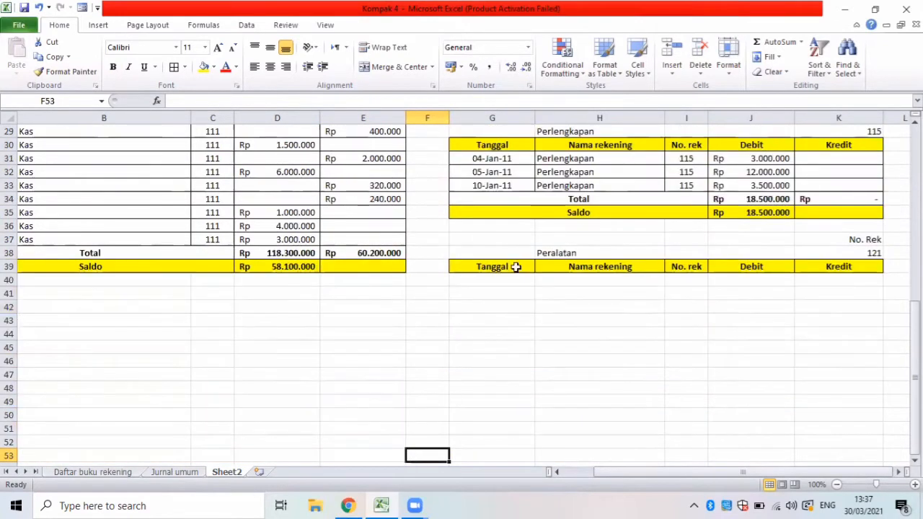
pyautogui.click(463, 280)
pyautogui.click(243, 27)
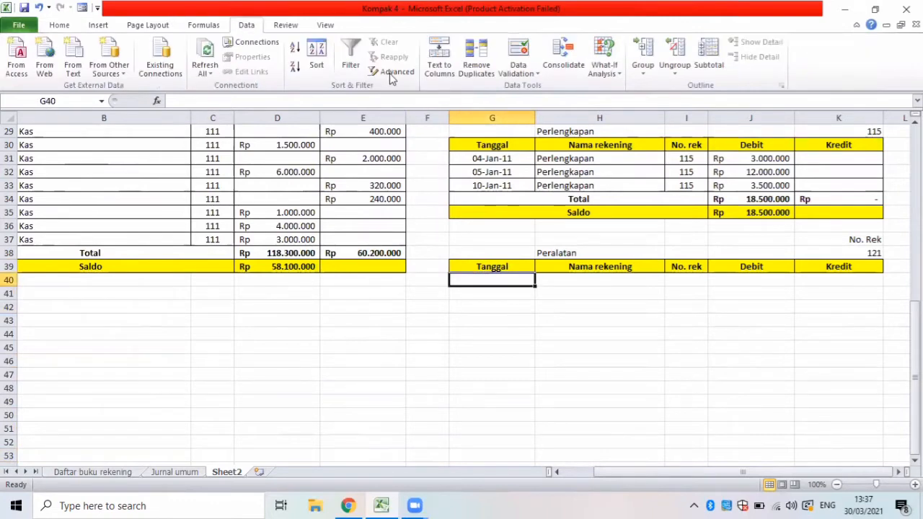
pyautogui.click(394, 71)
pyautogui.click(407, 302)
pyautogui.click(443, 121)
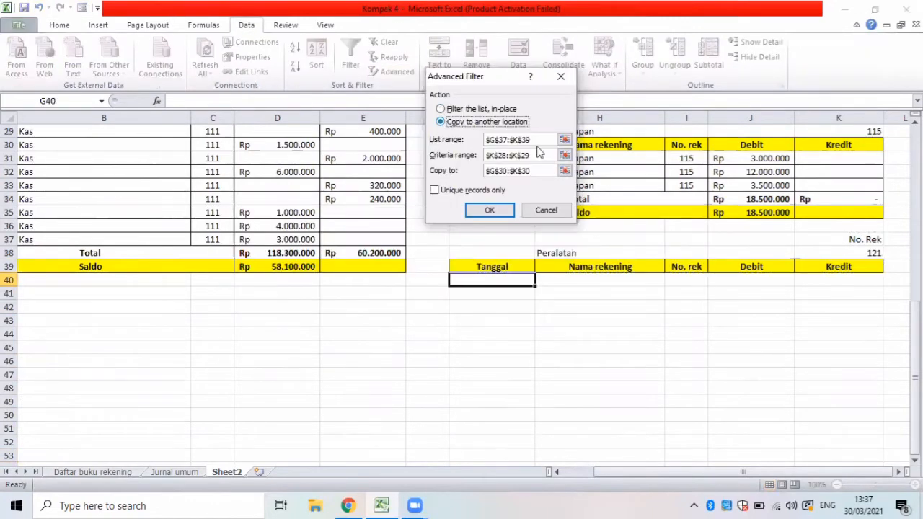
# Set the filter's list range to the journal table B5:F70 on the Jurnal umum sheet.
pyautogui.click(541, 140)
pyautogui.moveTo(542, 140); pyautogui.dragTo(482, 140)
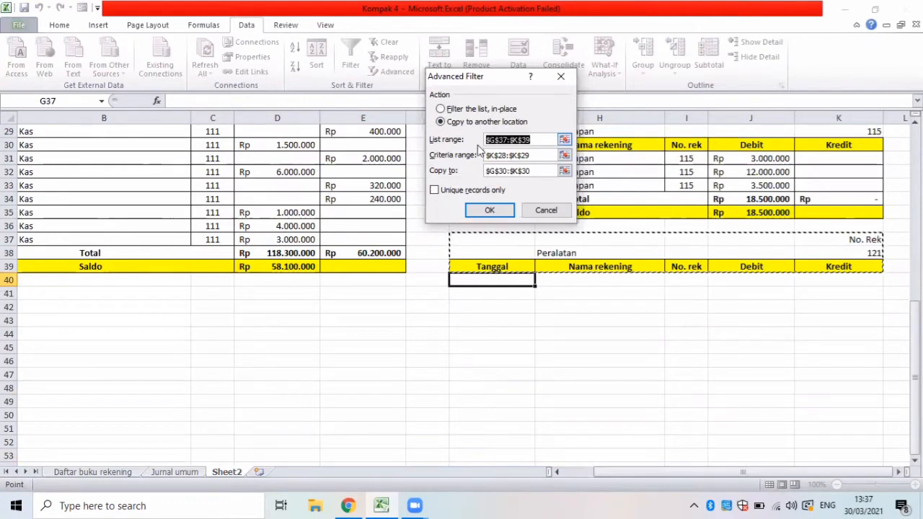
pyautogui.press('BackSpace')
pyautogui.click(173, 472)
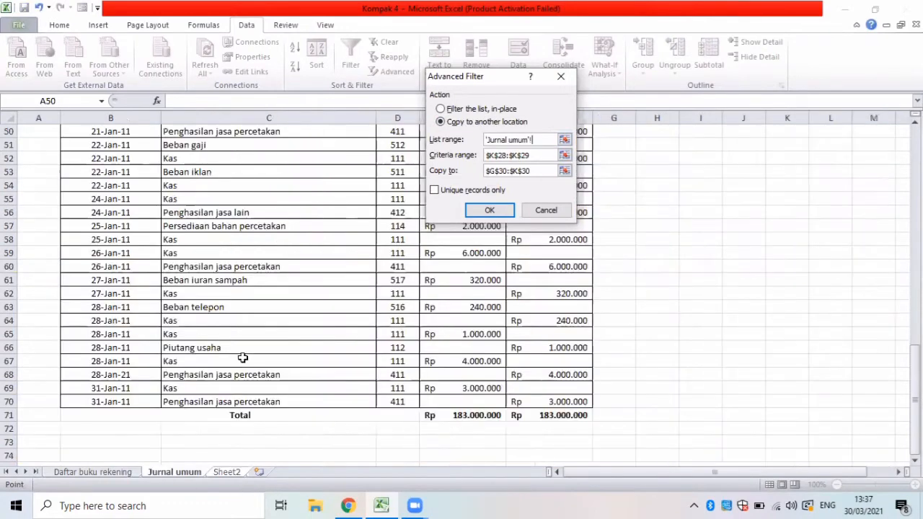
pyautogui.scroll(17, 243, 356)
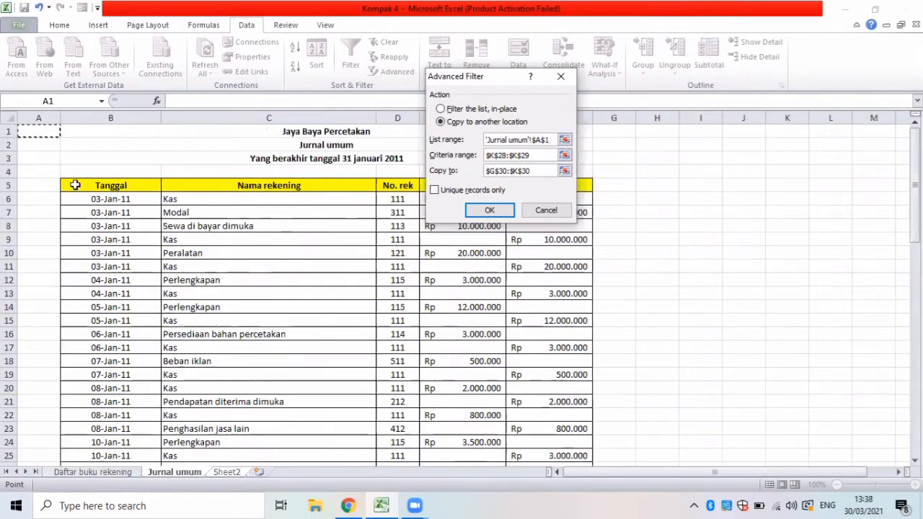
pyautogui.moveTo(74, 180); pyautogui.dragTo(428, 430)
pyautogui.moveTo(511, 502); pyautogui.dragTo(570, 403)
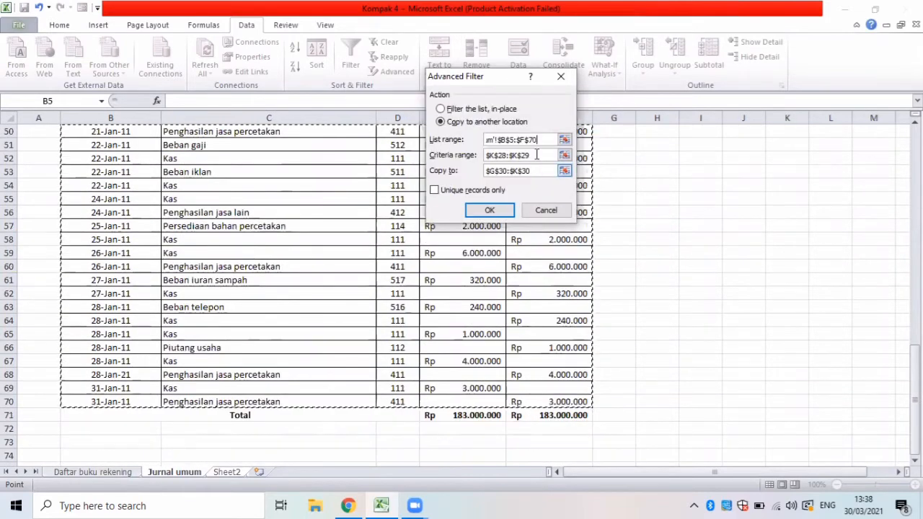
# Set the criteria range to K37:K38 and the copy destination to G39:K39 on Sheet2, and run the filter.
pyautogui.click(503, 155)
pyautogui.press('BackSpace')
pyautogui.moveTo(808, 253); pyautogui.dragTo(814, 266)
pyautogui.click(498, 171)
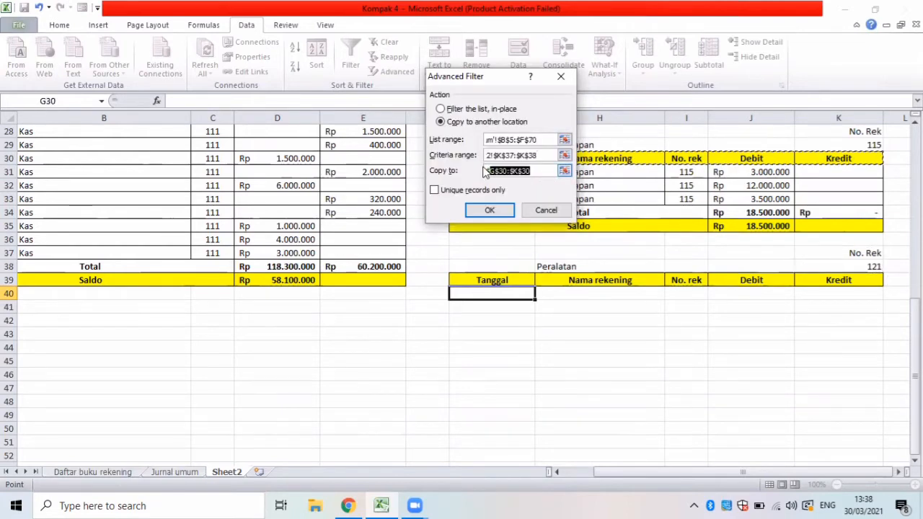
pyautogui.press('BackSpace')
pyautogui.moveTo(454, 283); pyautogui.dragTo(798, 280)
pyautogui.click(476, 208)
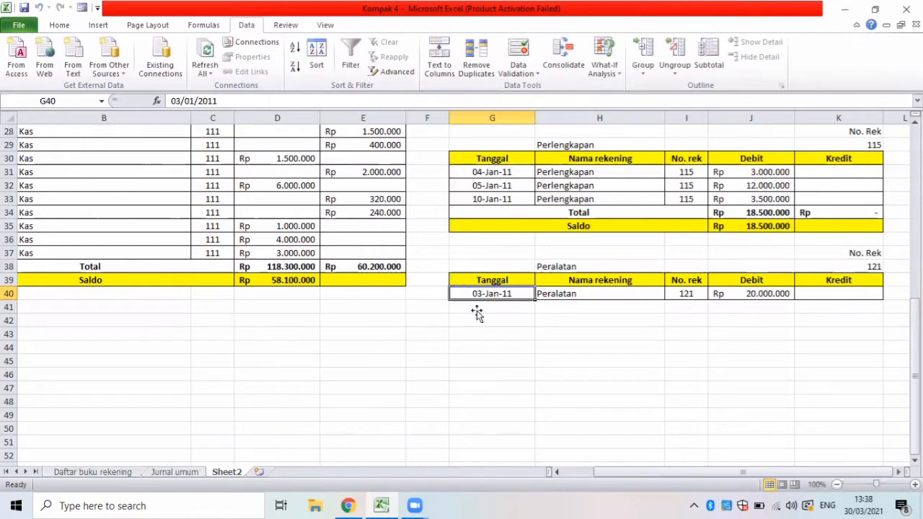
# Enter the labels Total in G41 and Saldo in G42 below the Peralatan entry.
pyautogui.click(477, 313)
pyautogui.write('Total')
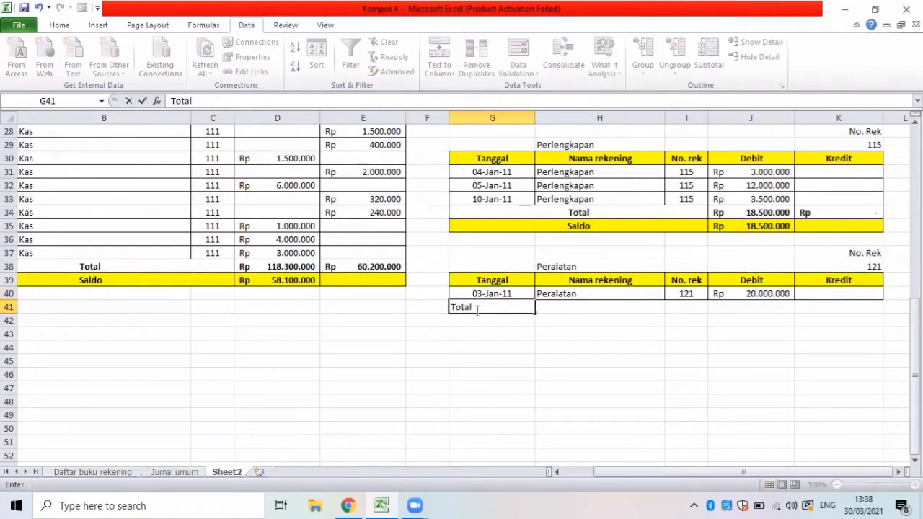
pyautogui.press('Return')
pyautogui.write('sal')
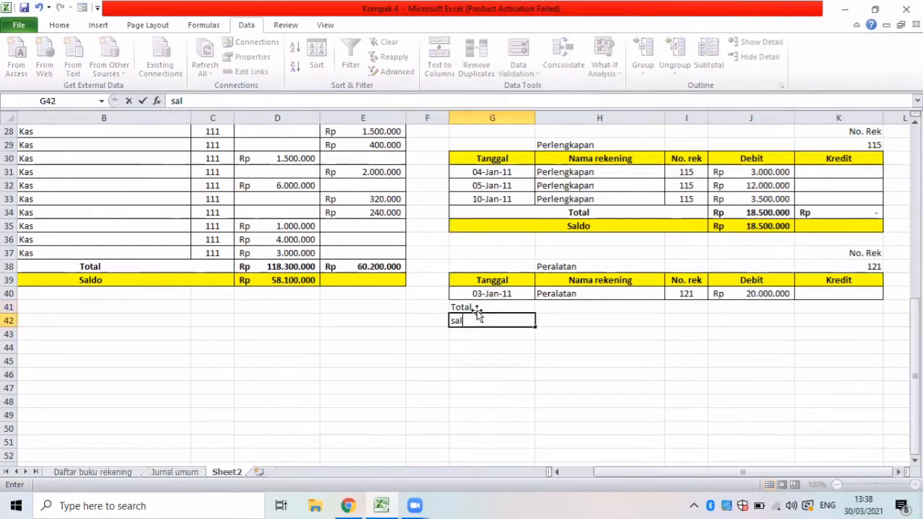
pyautogui.press('BackSpace')
pyautogui.press('BackSpace')
pyautogui.write('Saldo')
# Add all borders to the Peralatan Total and Saldo rows, G41:K42.
pyautogui.moveTo(464, 307); pyautogui.dragTo(815, 323)
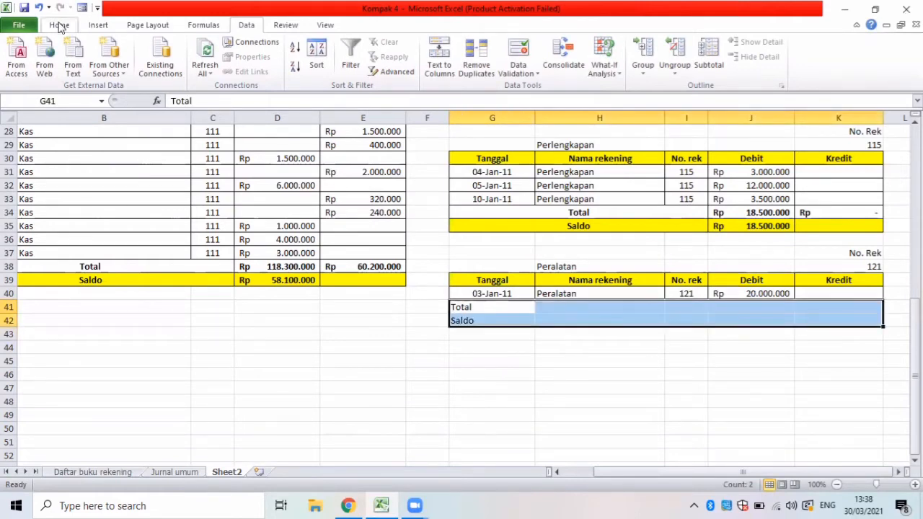
pyautogui.click(59, 26)
pyautogui.click(174, 66)
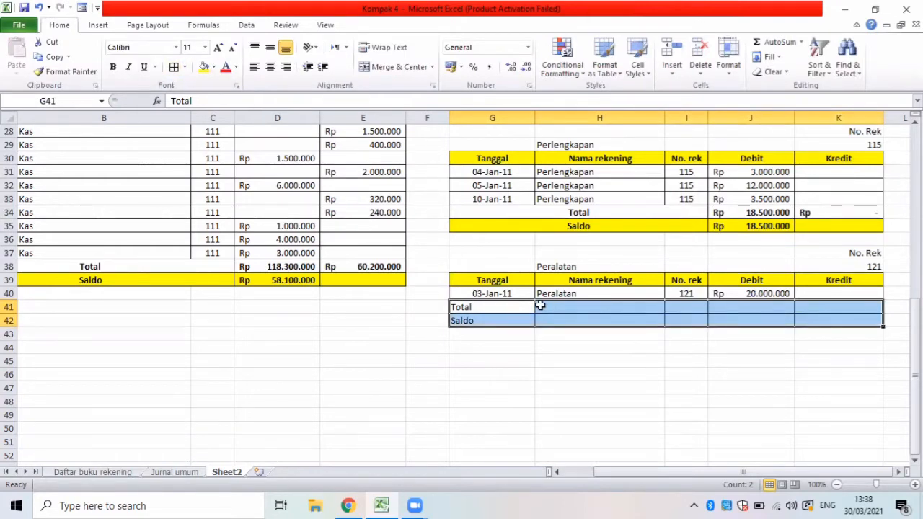
pyautogui.click(623, 306)
# Merge and center the Total label across G41:I41 and the Saldo label across G42:I42.
pyautogui.moveTo(498, 311); pyautogui.dragTo(650, 306)
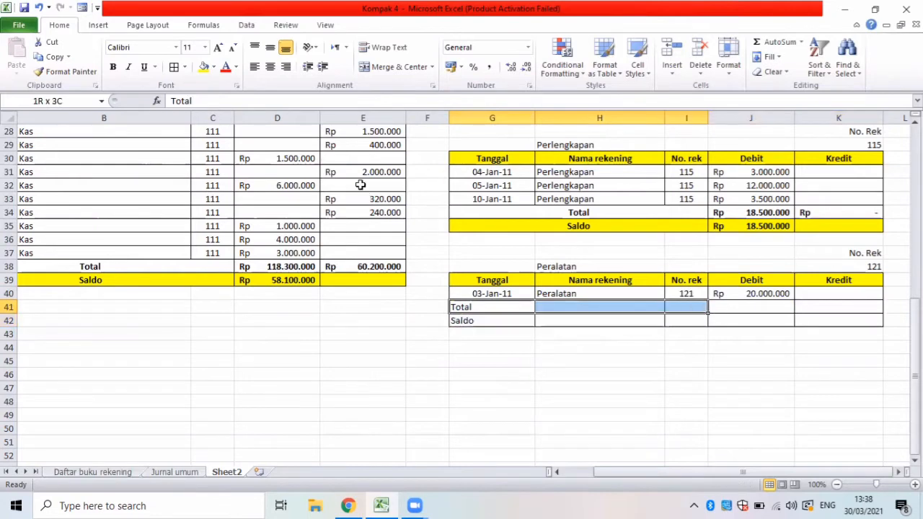
pyautogui.click(396, 67)
pyautogui.moveTo(468, 320); pyautogui.dragTo(674, 324)
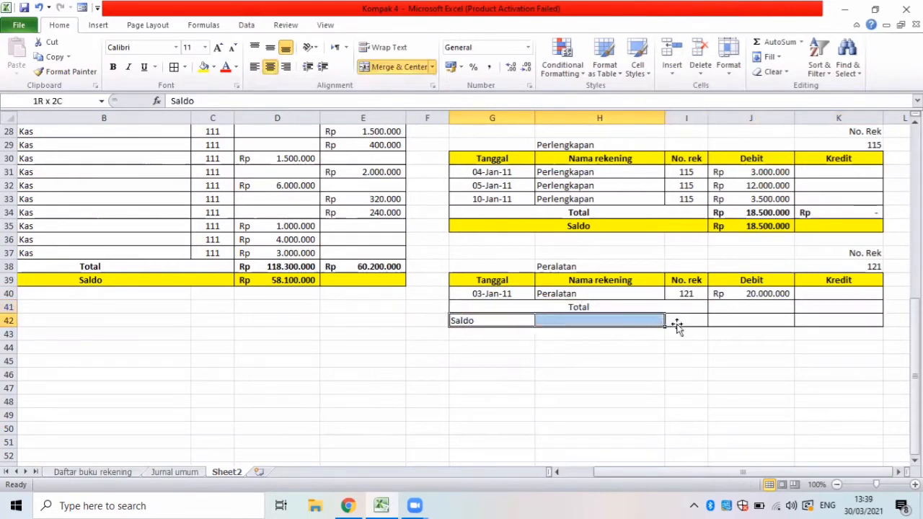
pyautogui.click(395, 67)
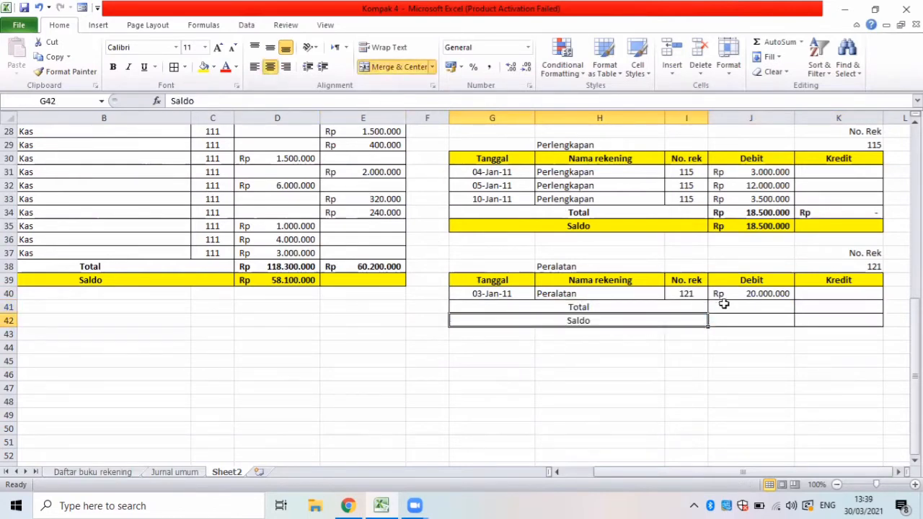
# Total the Peralatan debit column in J41 with a SUM formula over J40.
pyautogui.click(719, 307)
pyautogui.write('=')
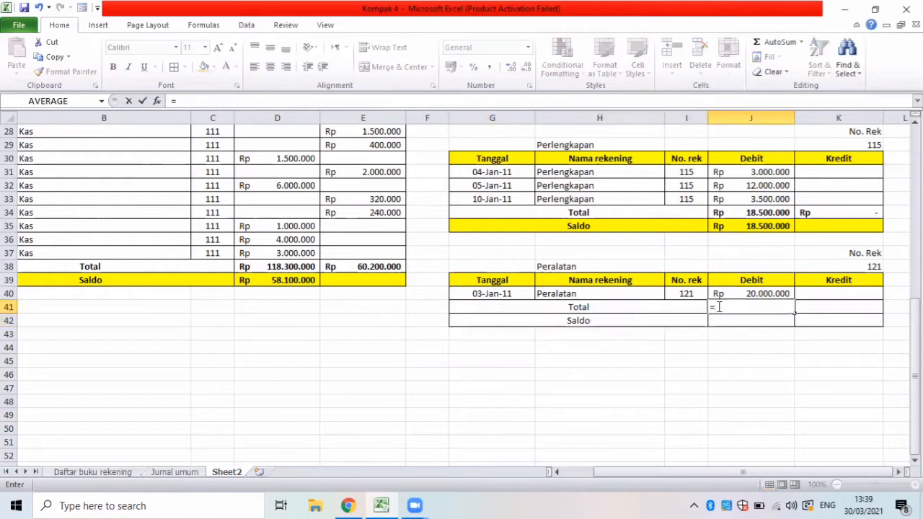
pyautogui.write('sum(')
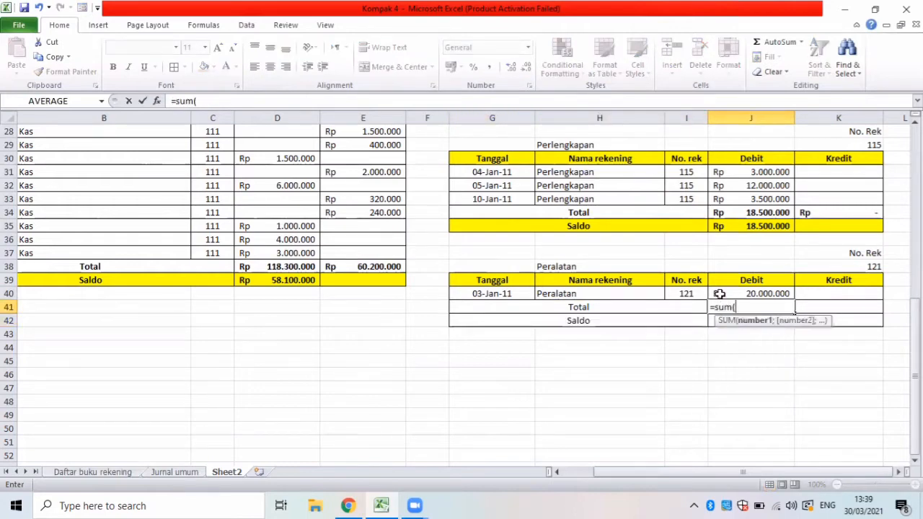
pyautogui.click(722, 293)
pyautogui.press('Return')
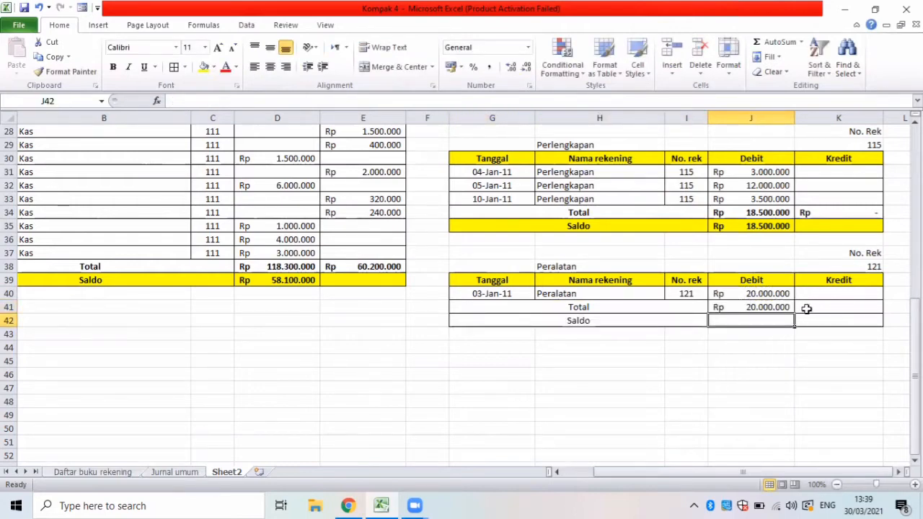
# Total the Peralatan credit column in K41 with a SUM formula over K40.
pyautogui.click(807, 308)
pyautogui.write('=sum')
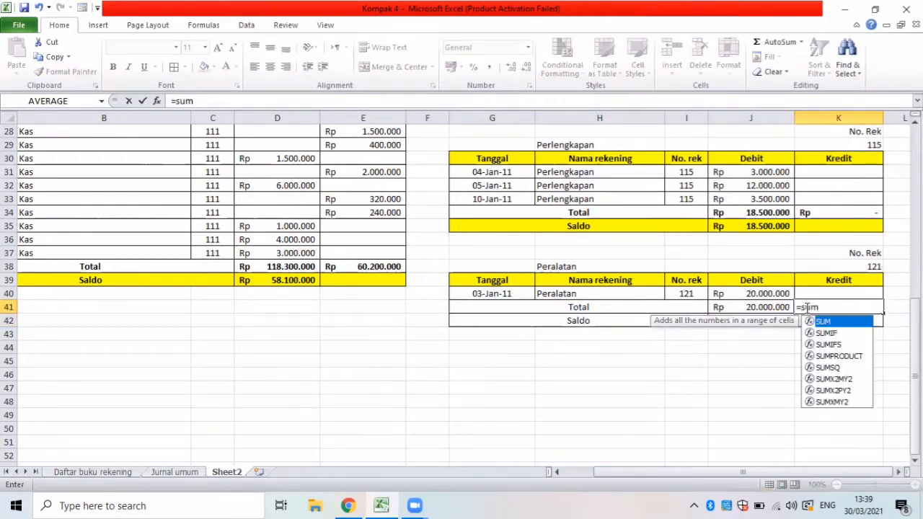
pyautogui.write('(')
pyautogui.click(830, 294)
pyautogui.press('Return')
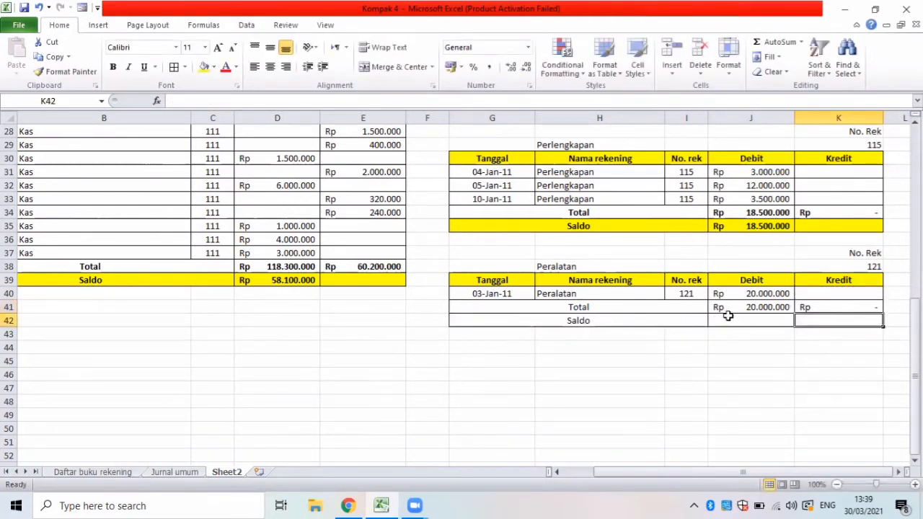
# Calculate the Peralatan balance in J42 with the formula =J41-K41.
pyautogui.click(728, 318)
pyautogui.write('=')
pyautogui.click(740, 307)
pyautogui.write('-')
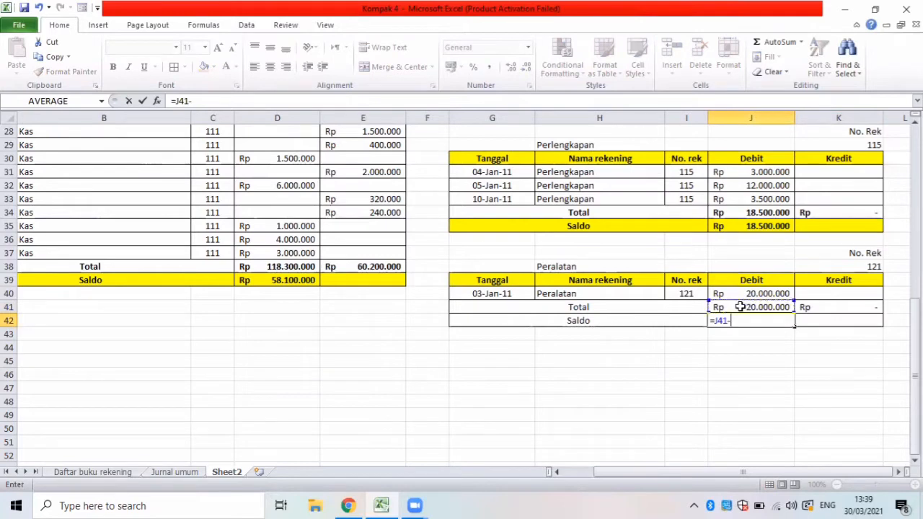
pyautogui.click(828, 310)
pyautogui.press('Return')
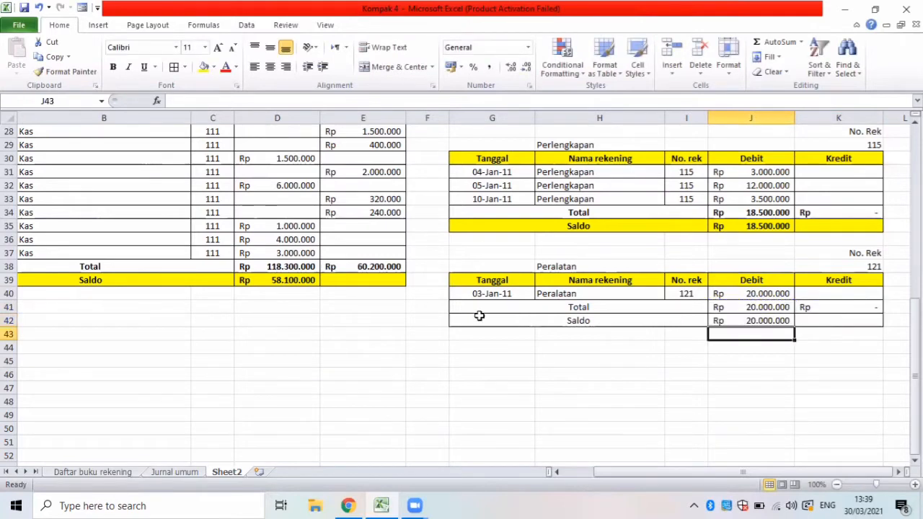
# Bold the Peralatan Total and Saldo rows G41:K42 and fill the Saldo row yellow.
pyautogui.moveTo(457, 317); pyautogui.dragTo(799, 323)
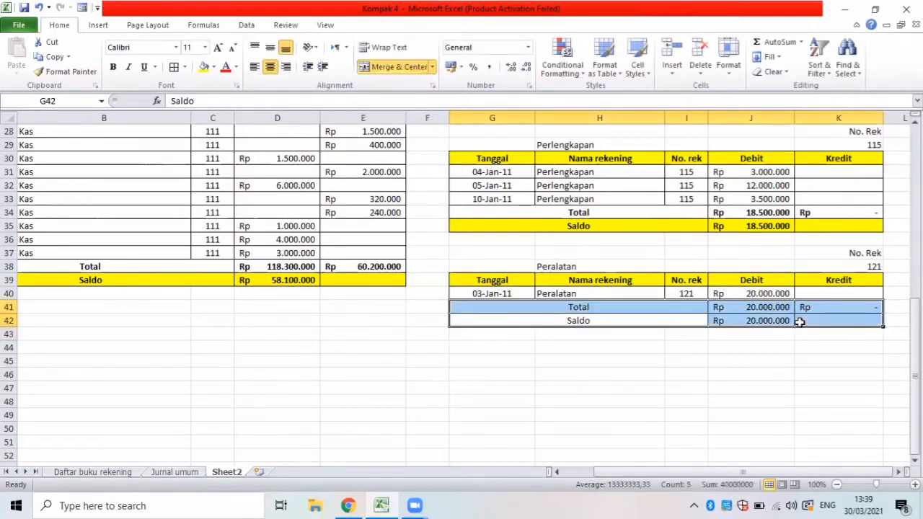
pyautogui.hotkey('ctrl', 'b')
pyautogui.moveTo(544, 319); pyautogui.dragTo(803, 333)
pyautogui.click(204, 66)
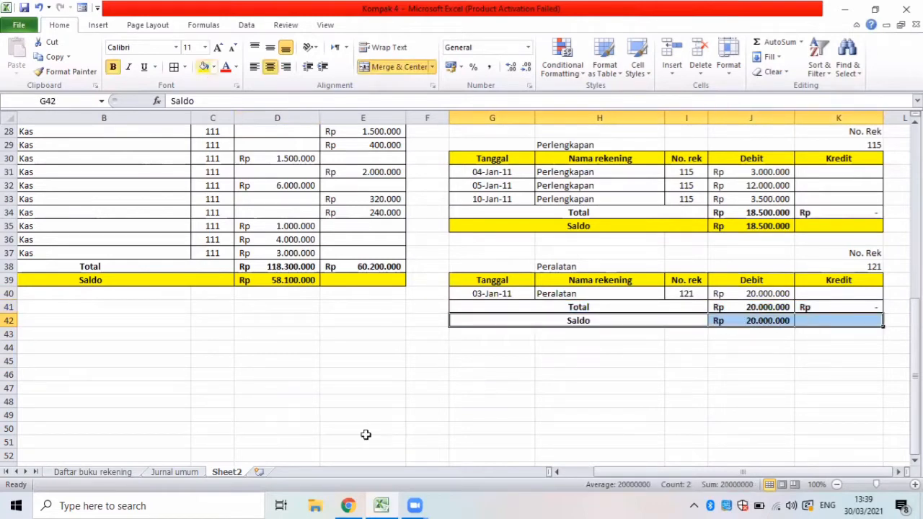
pyautogui.click(436, 399)
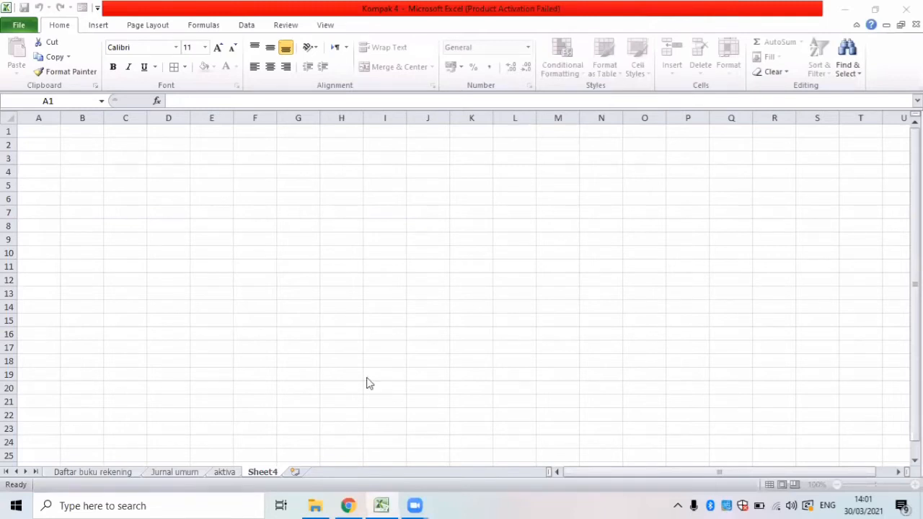
# Rename the blank Sheet4 as kewajiban.
pyautogui.doubleClick(265, 471)
pyautogui.write('kewajiban')
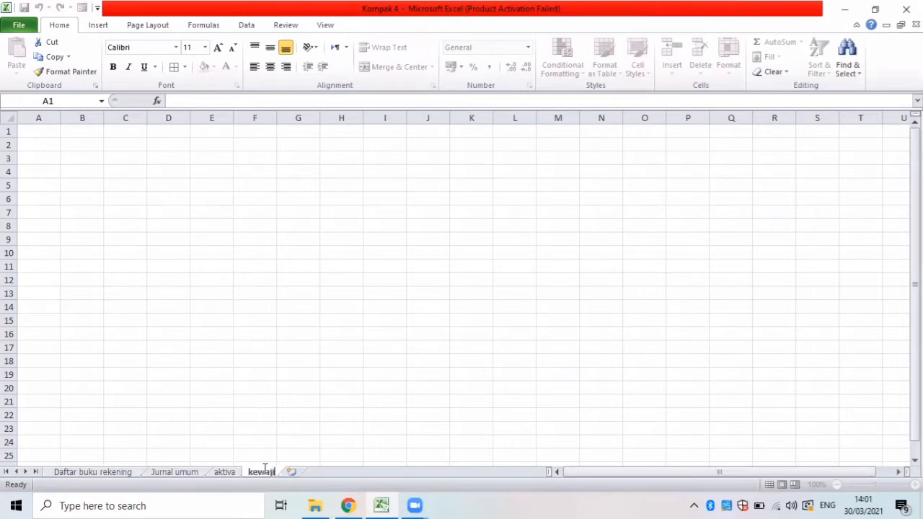
pyautogui.click(49, 132)
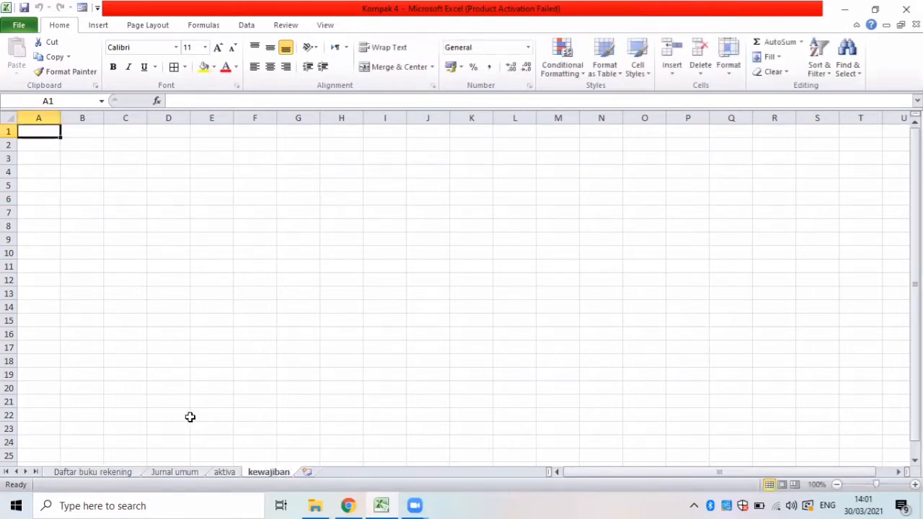
# Copy the two title lines in A1:B2 of the aktiva sheet to A1 of the kewajiban sheet.
pyautogui.click(224, 473)
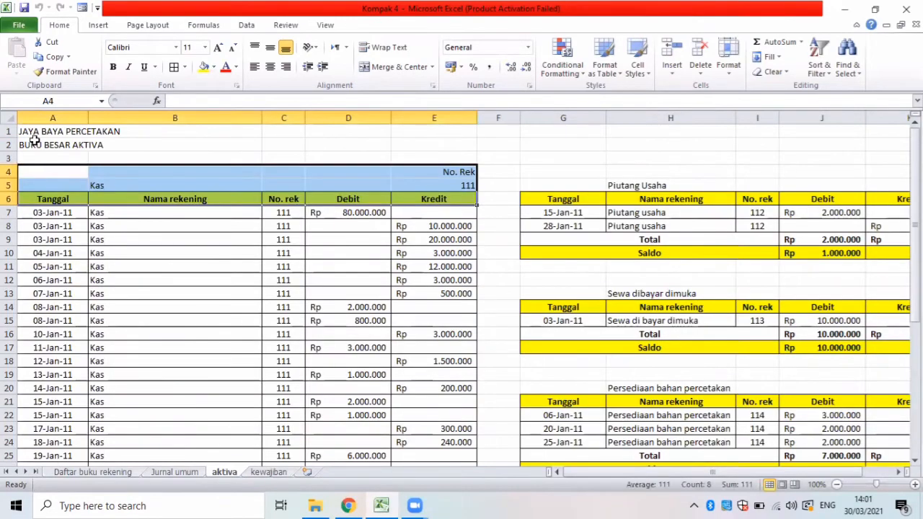
pyautogui.moveTo(26, 131); pyautogui.dragTo(123, 144)
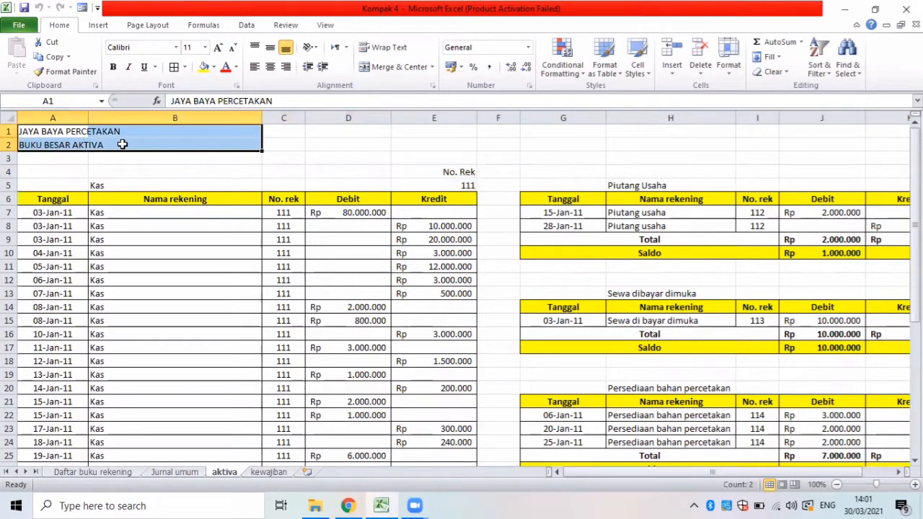
pyautogui.hotkey('ctrl', 'c')
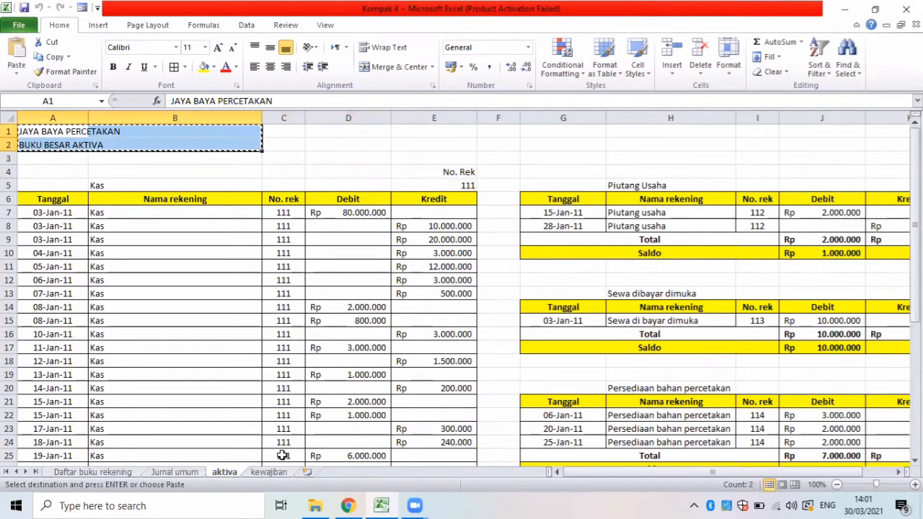
pyautogui.click(269, 473)
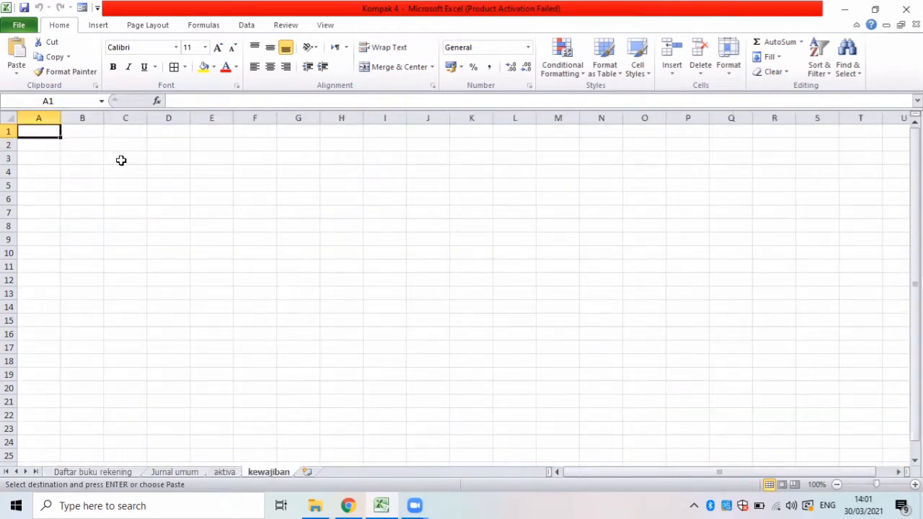
pyautogui.hotkey('ctrl', 'v')
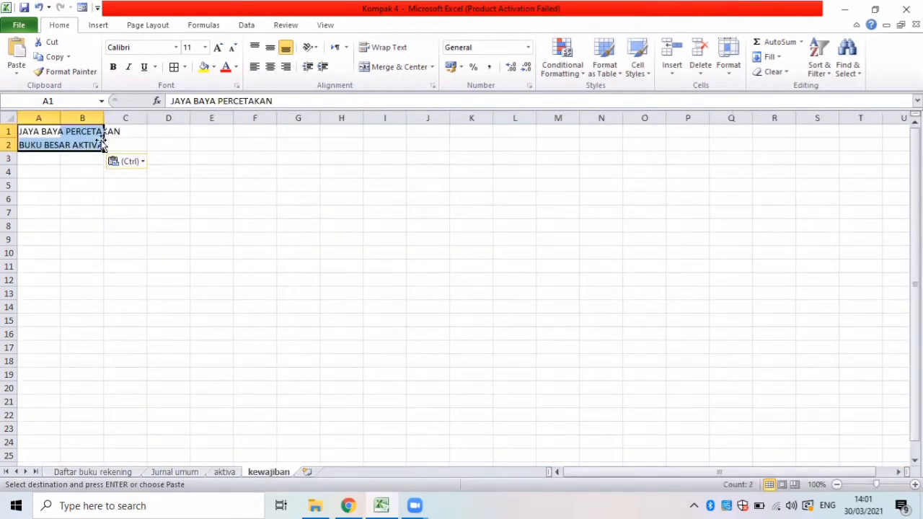
# Replace the second title line in A2 with BUKU BESAR KEWAJIBAN.
pyautogui.click(78, 145)
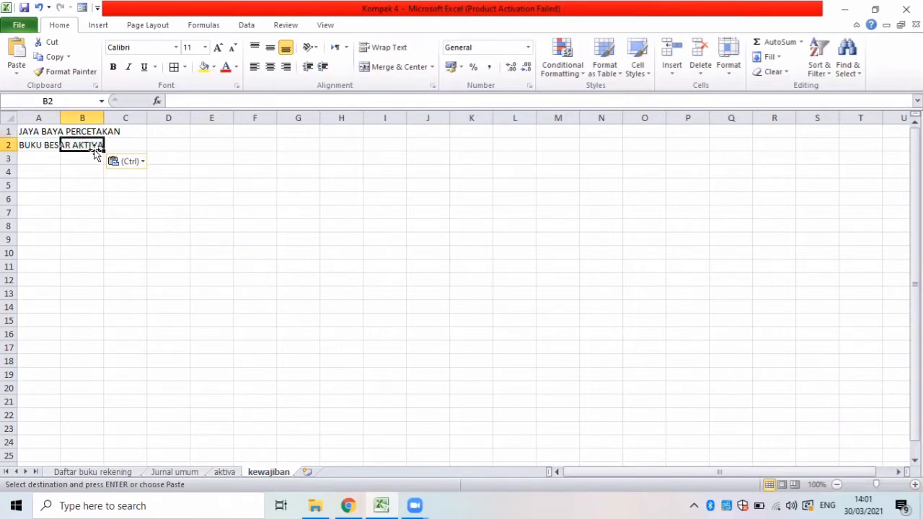
pyautogui.doubleClick(96, 150)
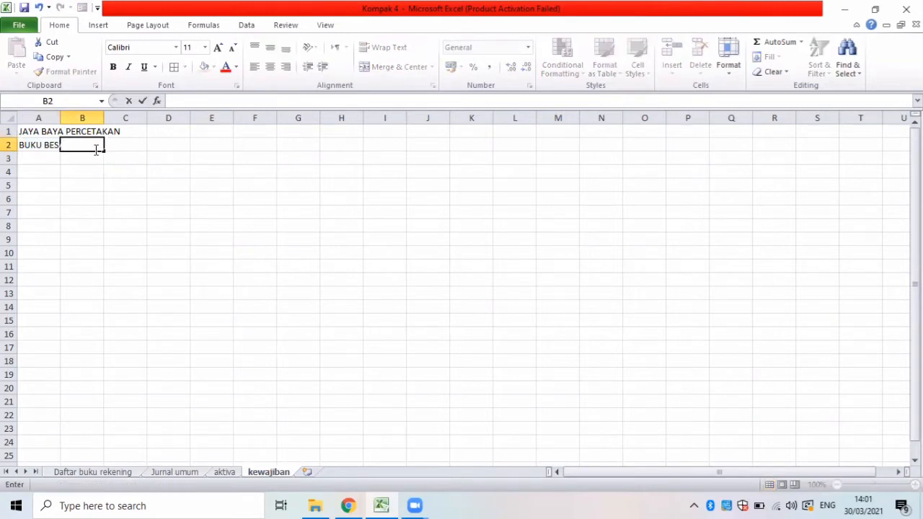
pyautogui.press('Left')
pyautogui.press('BackSpace')
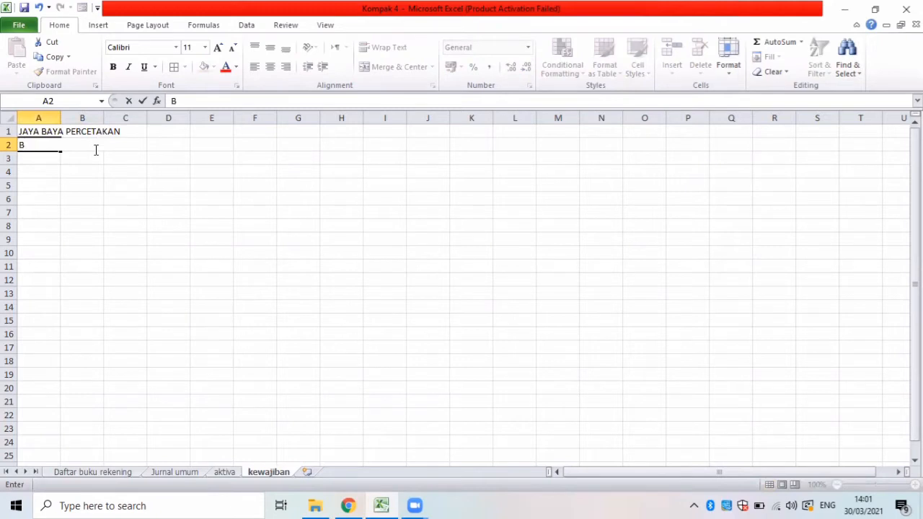
pyautogui.write('BUKU BESA')
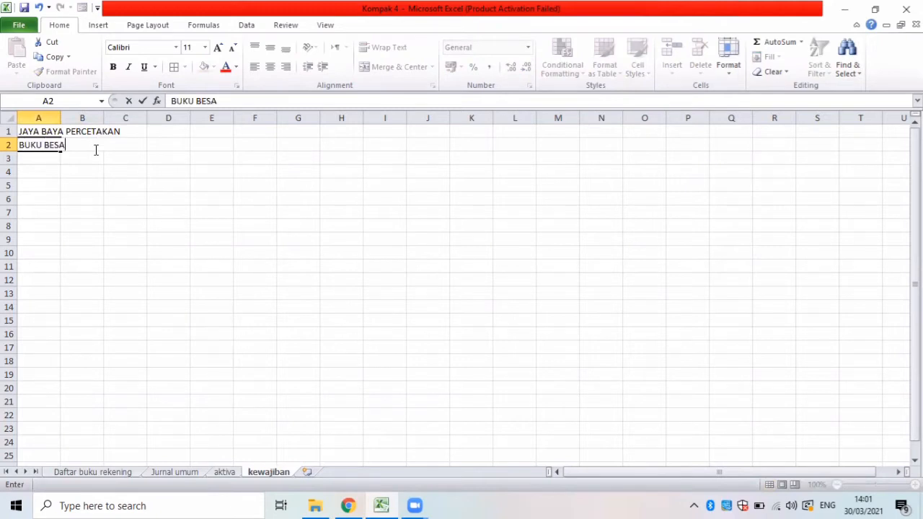
pyautogui.write('R KEWAJIBAN')
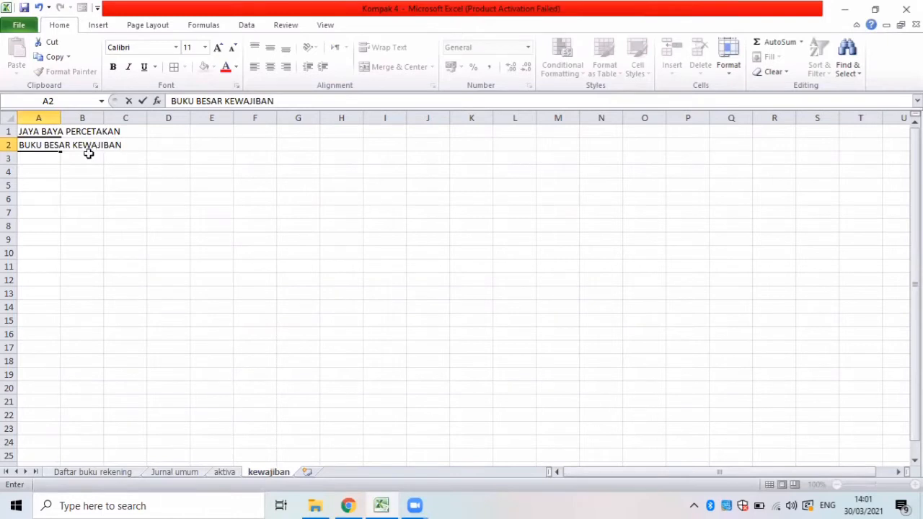
pyautogui.click(38, 186)
# Copy the account header block A4:E6 from the aktiva sheet to A4 of kewajiban and widen columns A to E to fit.
pyautogui.click(39, 172)
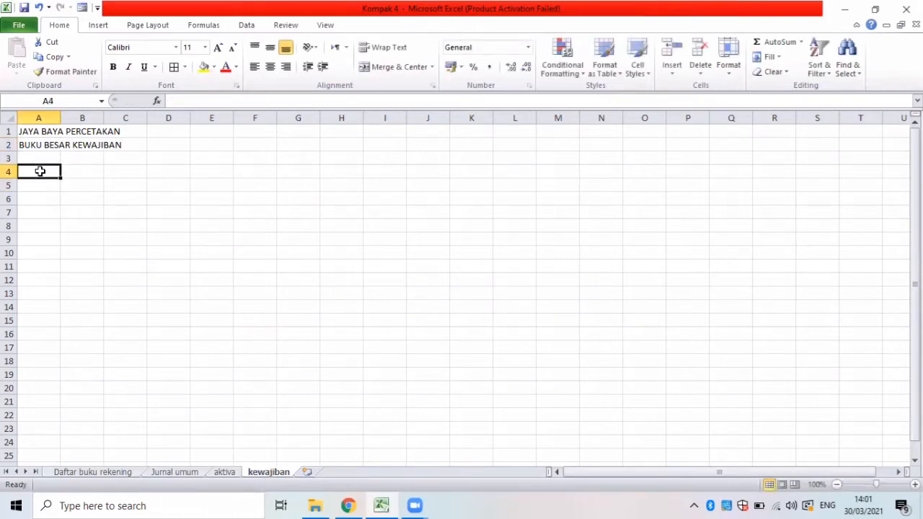
pyautogui.click(224, 472)
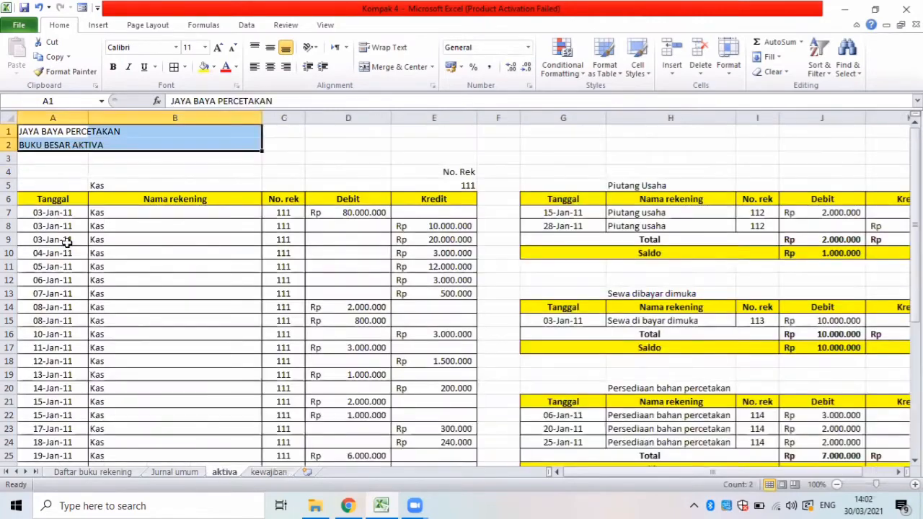
pyautogui.moveTo(33, 184); pyautogui.dragTo(427, 196)
pyautogui.moveTo(79, 166); pyautogui.dragTo(446, 206)
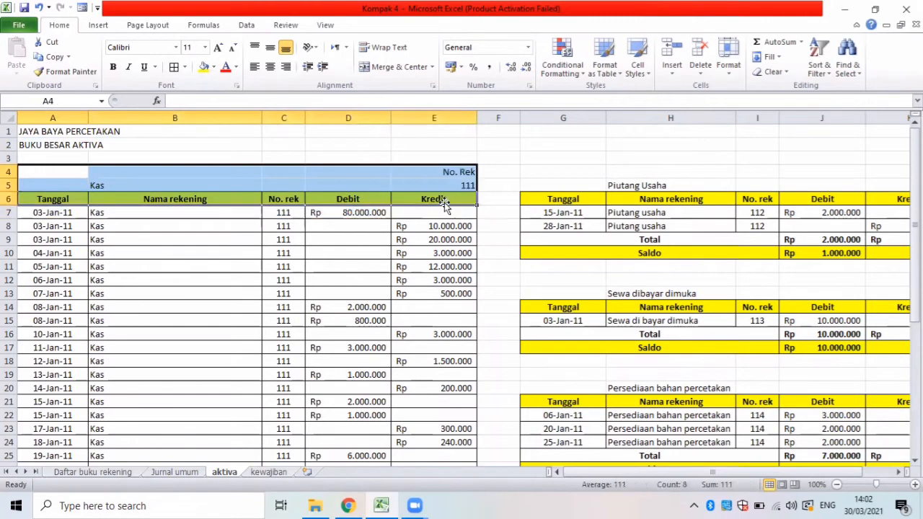
pyautogui.hotkey('ctrl', 'c')
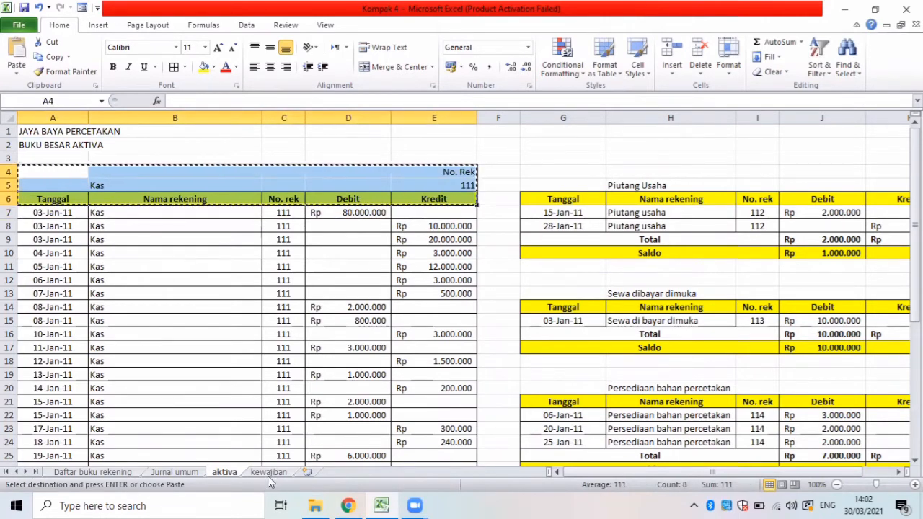
pyautogui.click(267, 472)
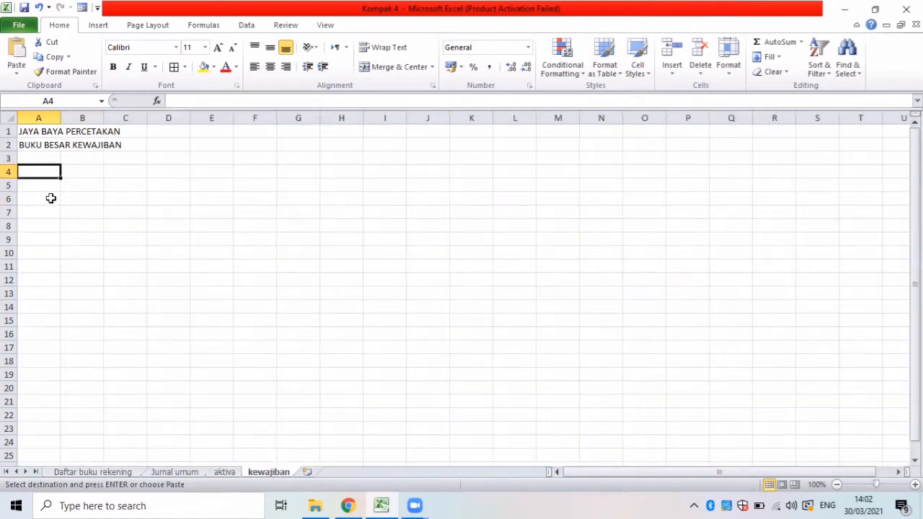
pyautogui.hotkey('ctrl', 'v')
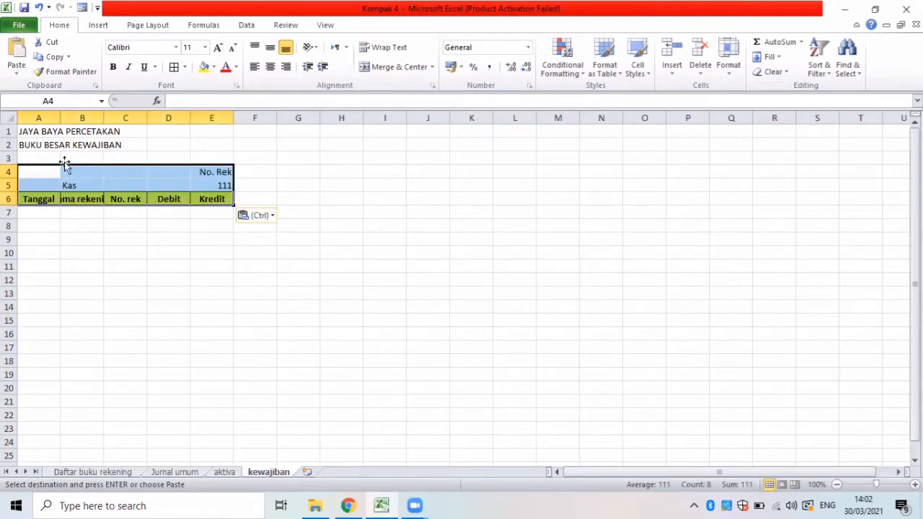
pyautogui.moveTo(63, 116); pyautogui.dragTo(214, 116)
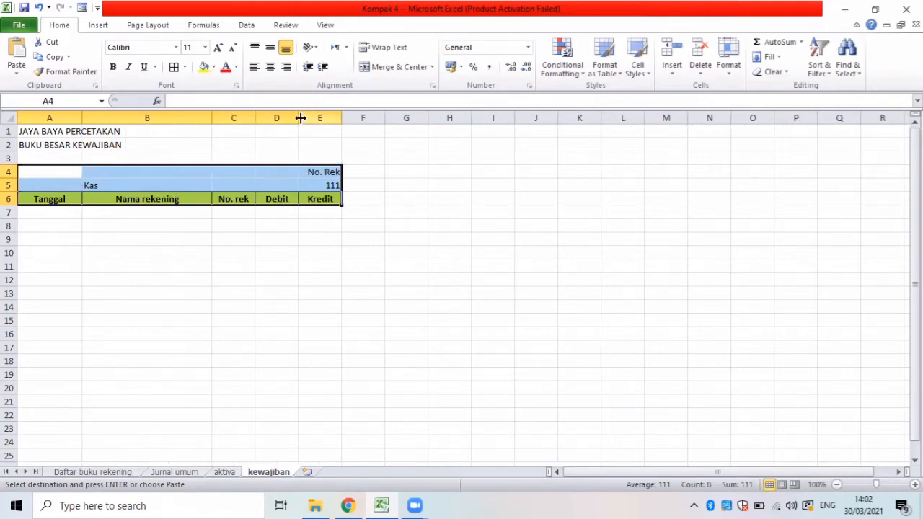
pyautogui.moveTo(332, 119); pyautogui.dragTo(404, 118)
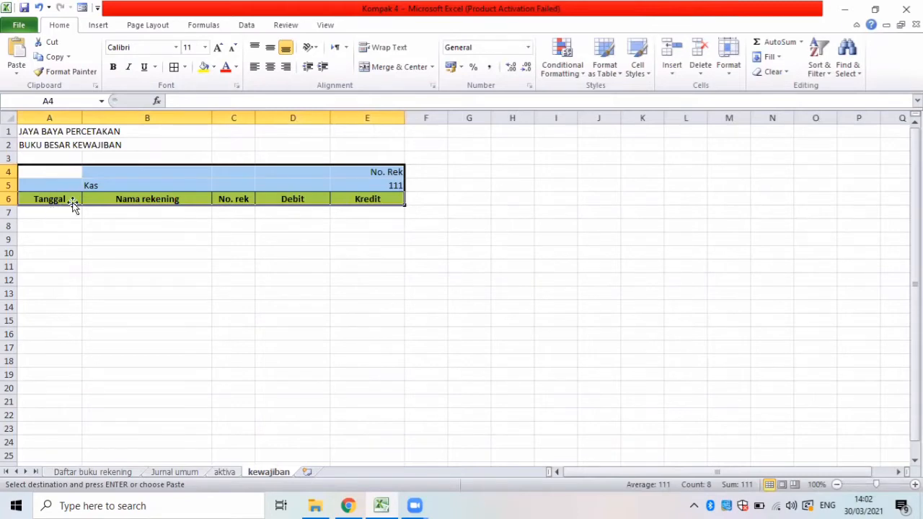
# Look up the first liability account in Daftar buku rekening and replace the account name in B5 of kewajiban with Hutang Usaha.
pyautogui.click(106, 184)
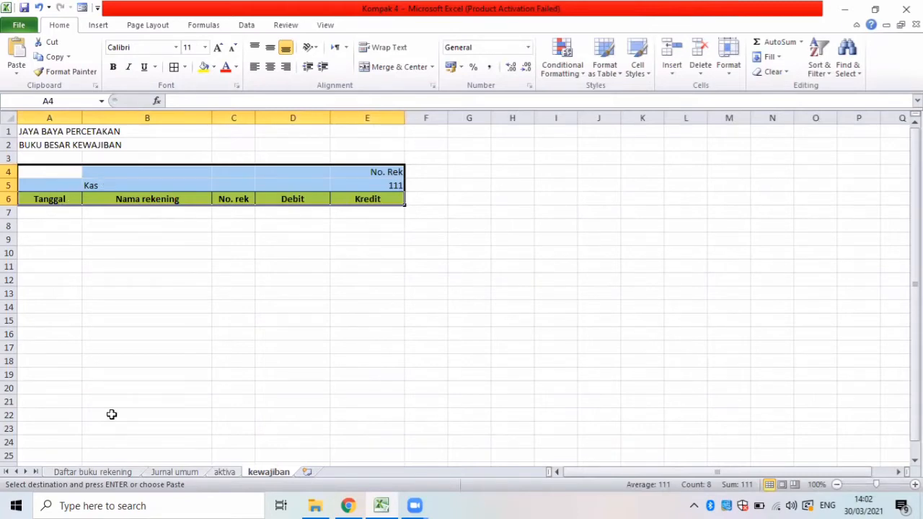
pyautogui.click(101, 473)
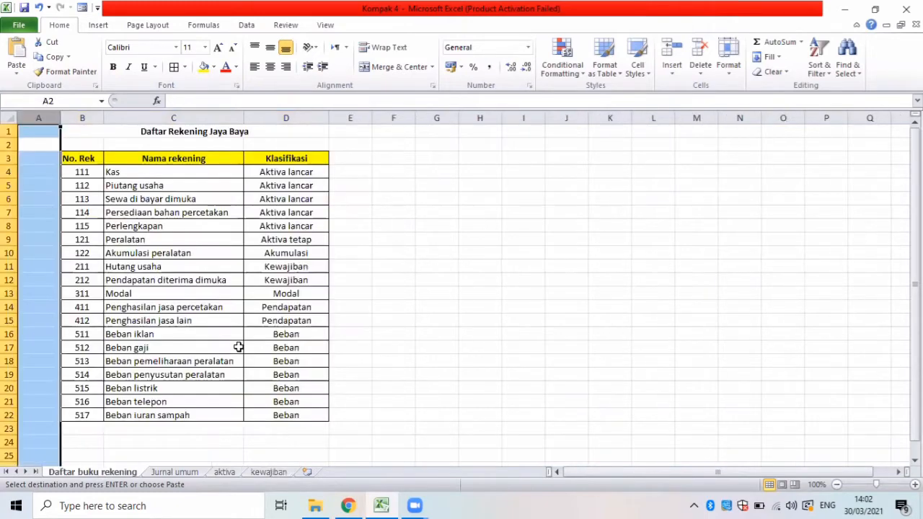
pyautogui.click(266, 472)
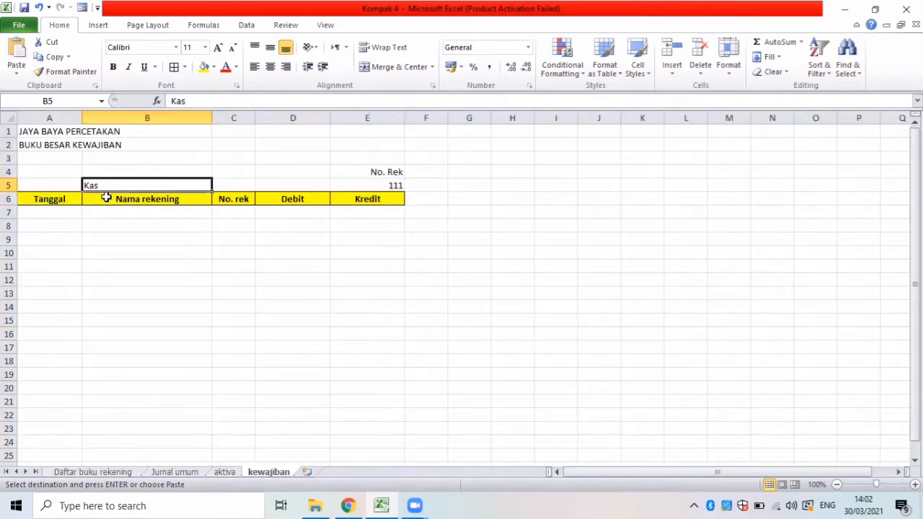
pyautogui.press('BackSpace')
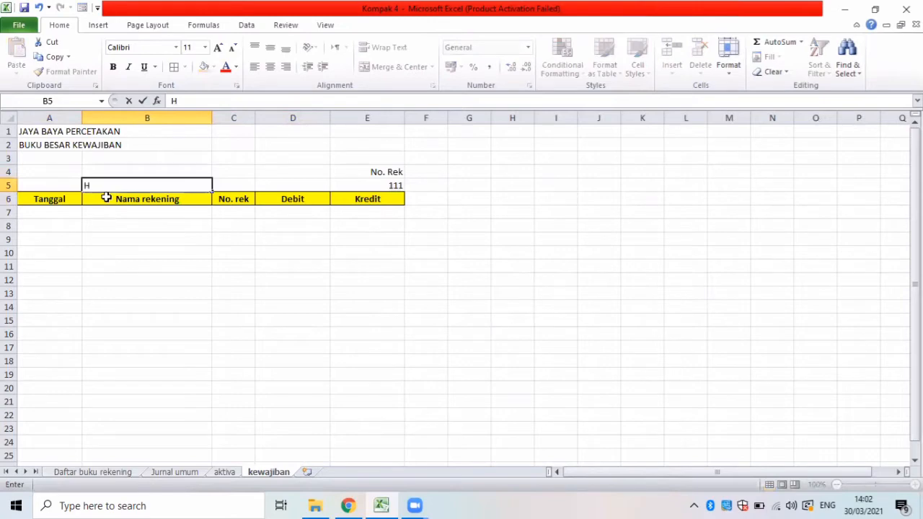
pyautogui.write('Hutang Usaha')
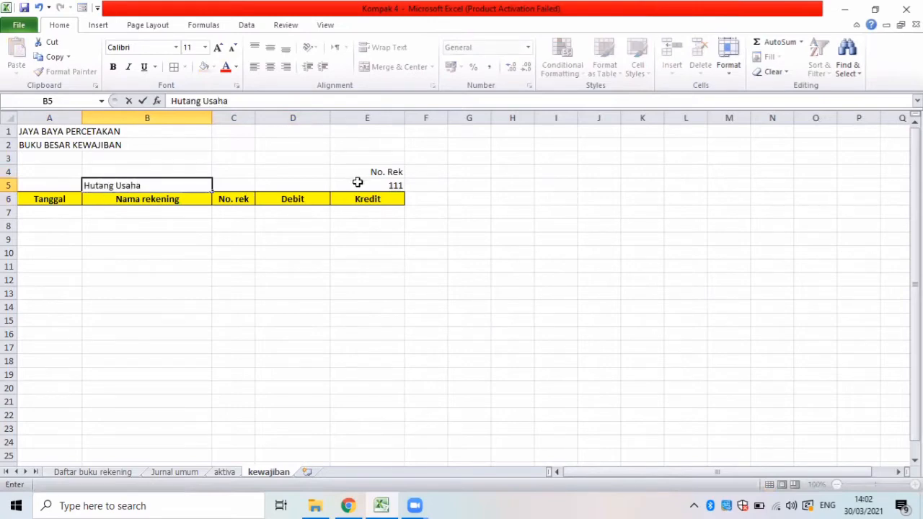
# Look up the Hutang usaha account number in Daftar buku rekening and set the No. Rek value in E5 of kewajiban to 211.
pyautogui.click(357, 182)
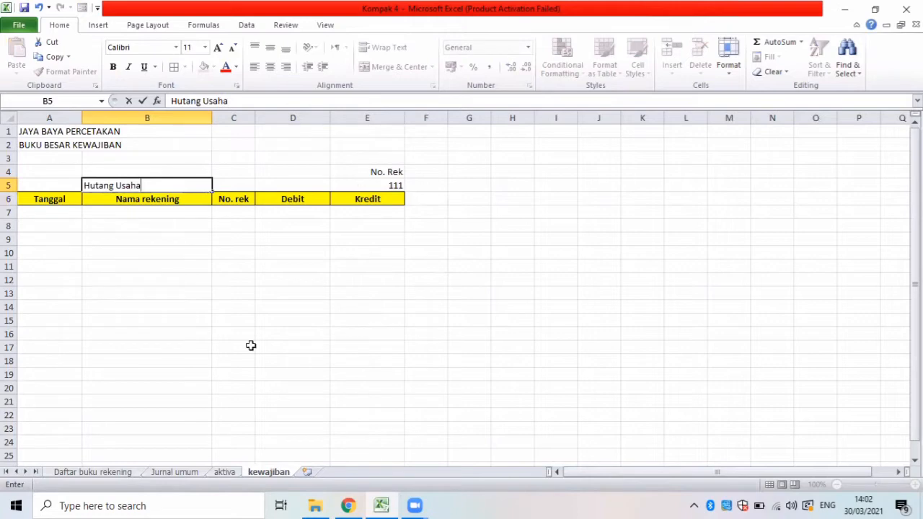
pyautogui.click(104, 473)
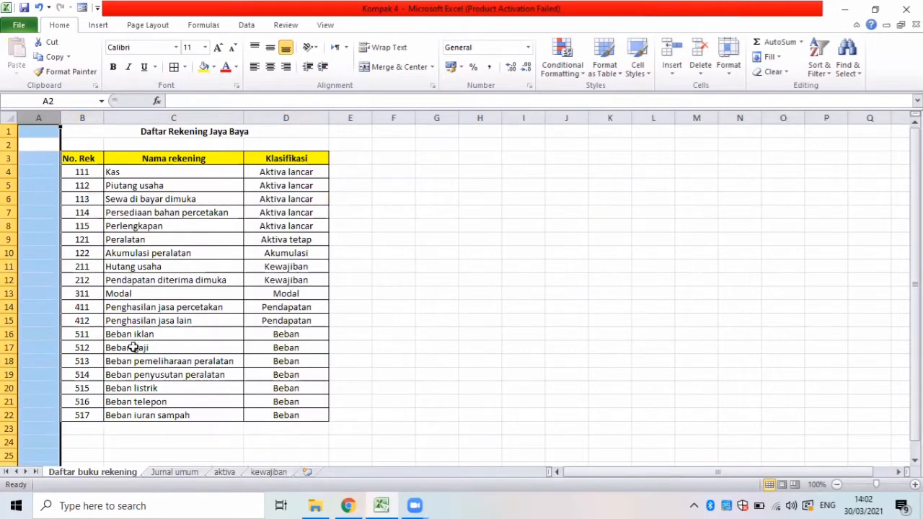
pyautogui.click(271, 474)
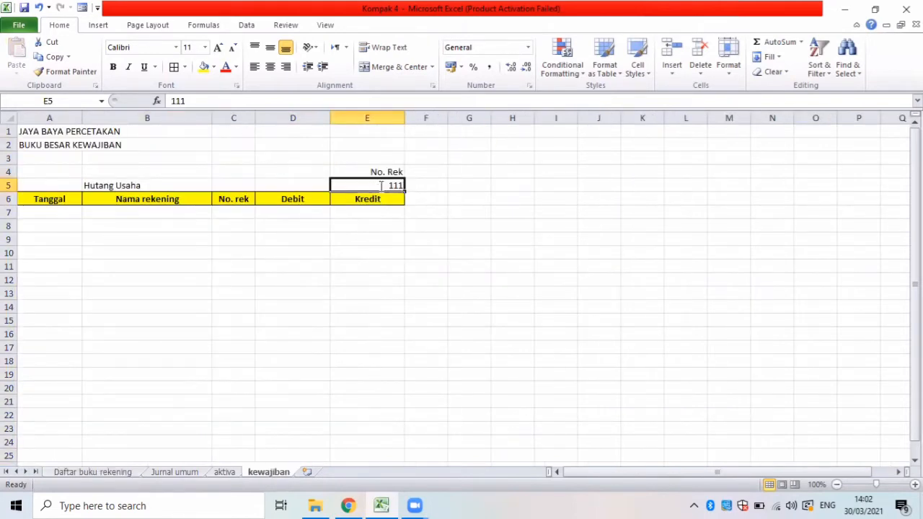
pyautogui.press('BackSpace')
pyautogui.write('211')
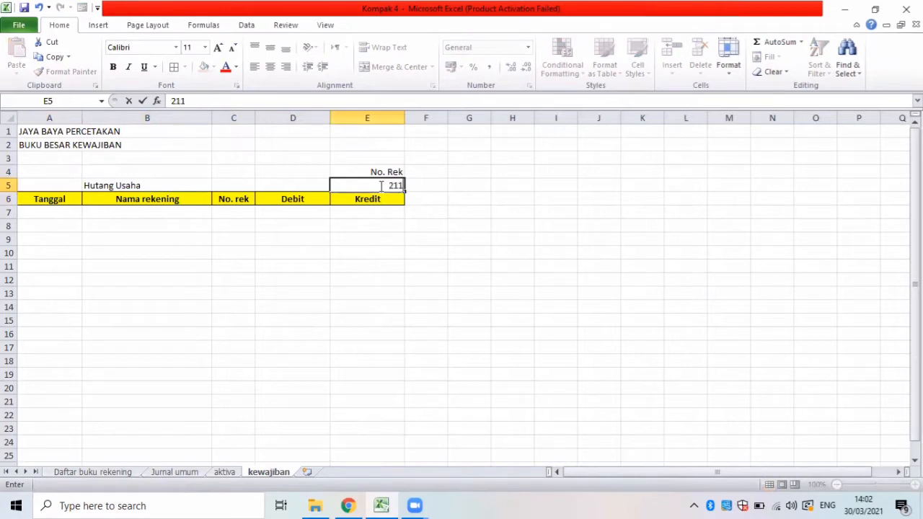
# Start an Advanced Filter from A7 that copies to another location, with list range B5:F70 of the Jurnal umum sheet.
pyautogui.click(66, 215)
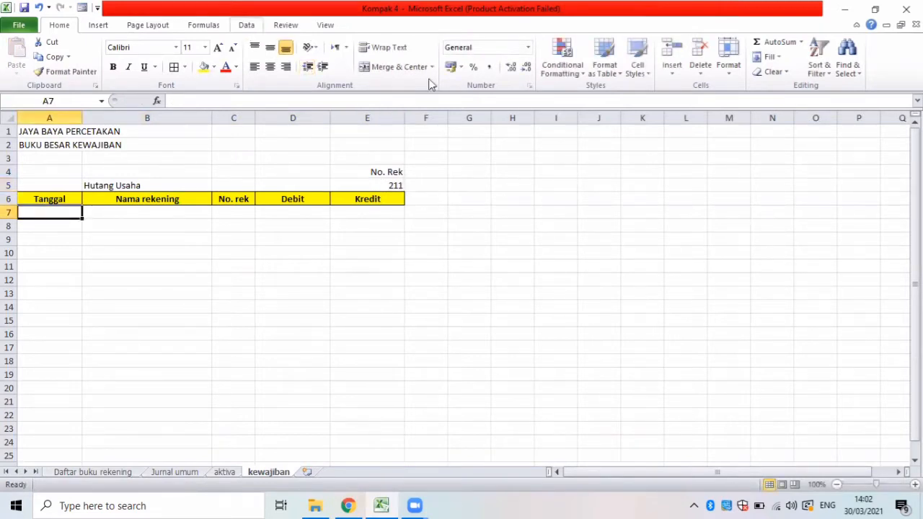
pyautogui.click(401, 73)
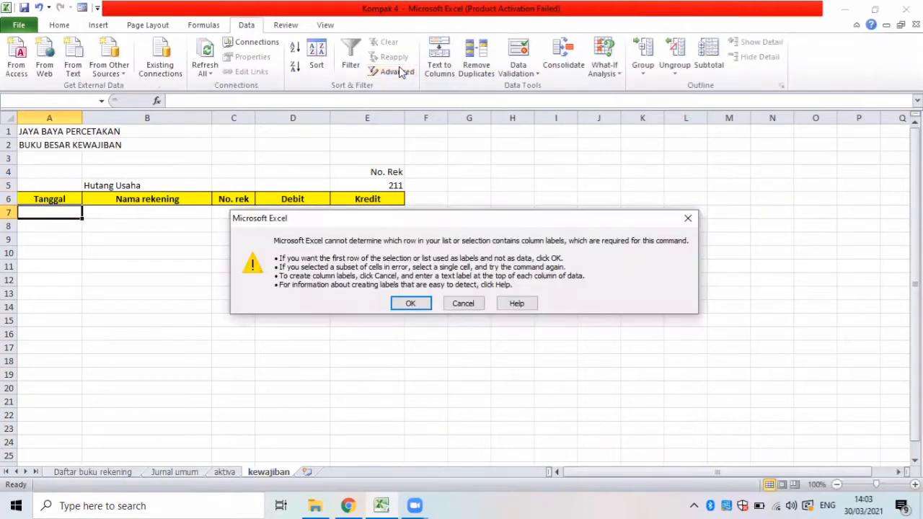
pyautogui.click(406, 303)
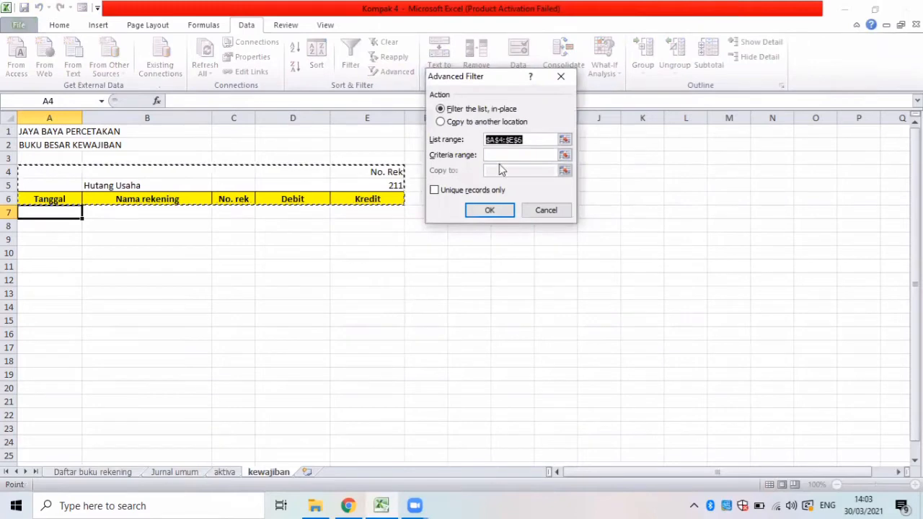
pyautogui.click(441, 122)
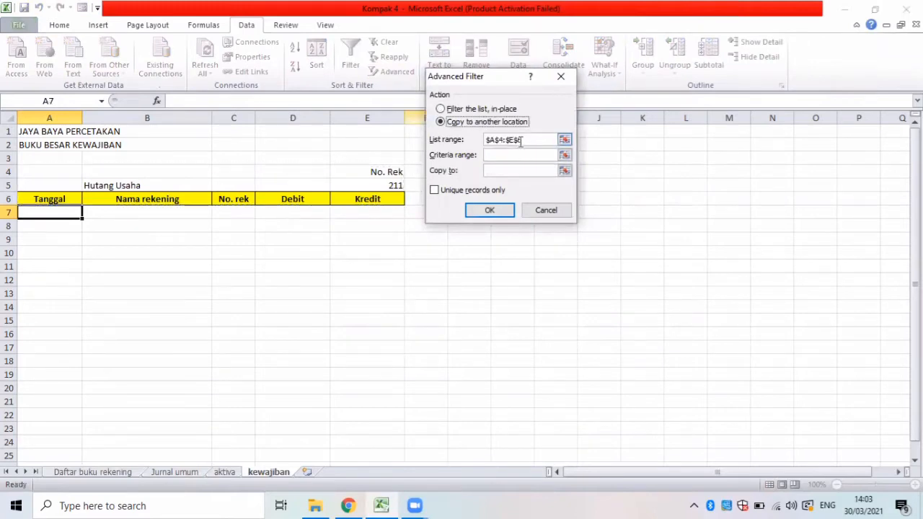
pyautogui.click(484, 140)
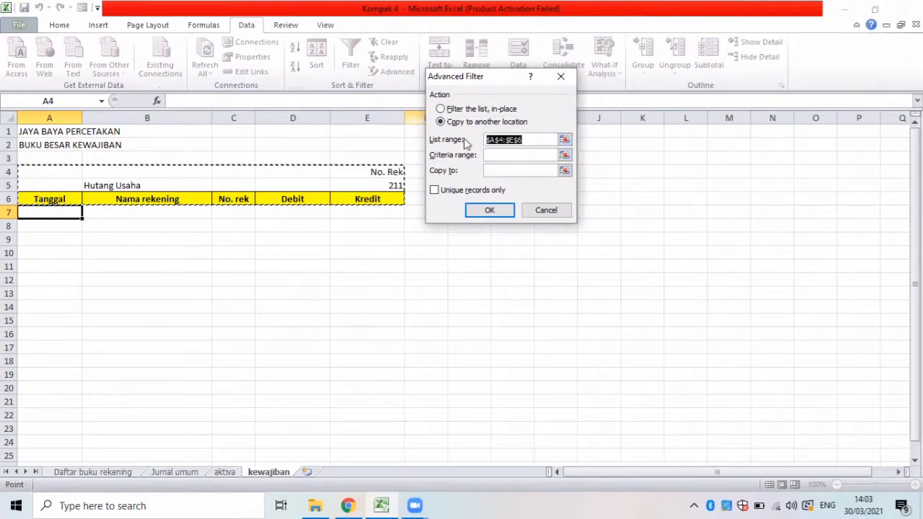
pyautogui.press('BackSpace')
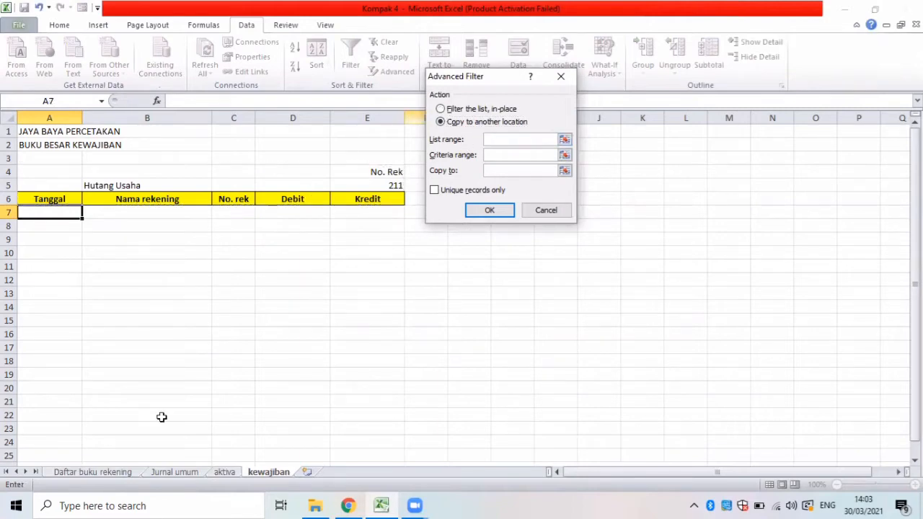
pyautogui.click(184, 471)
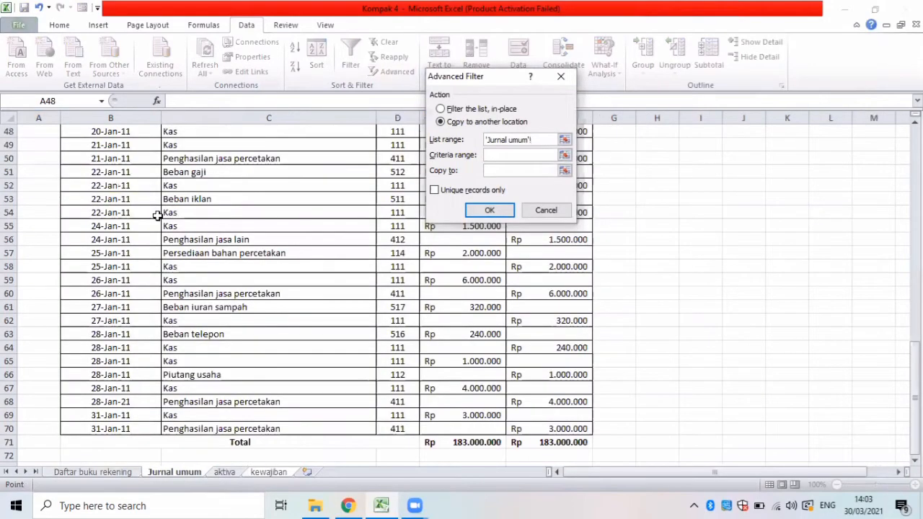
pyautogui.press('Up')
pyautogui.scroll(10, 158, 218)
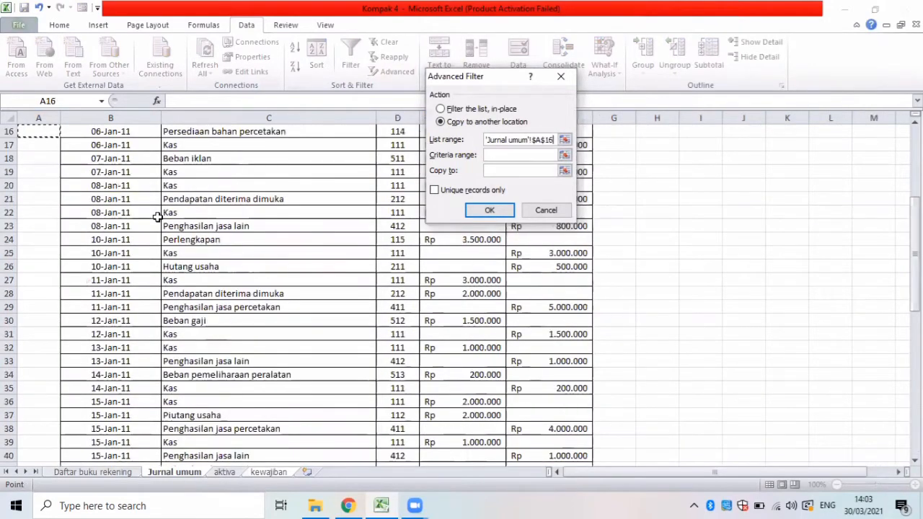
pyautogui.scroll(5, 158, 217)
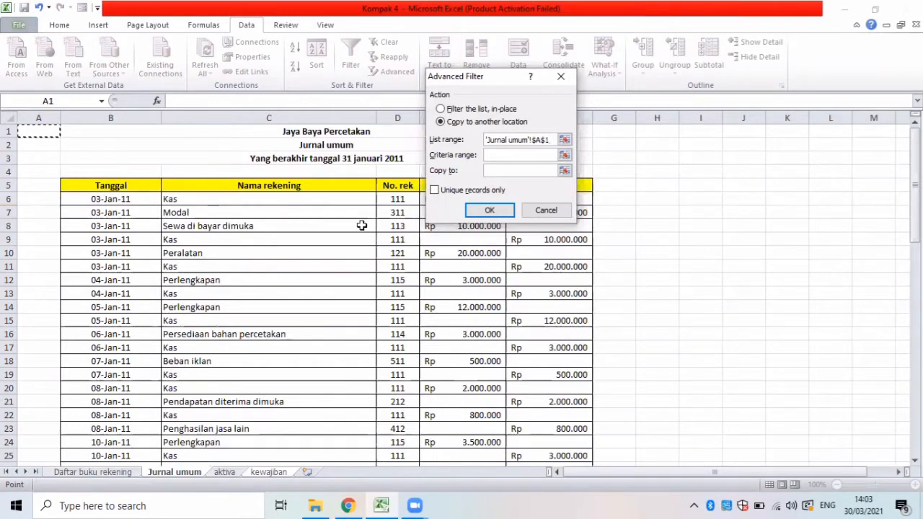
pyautogui.moveTo(111, 186); pyautogui.dragTo(560, 429)
pyautogui.moveTo(561, 228); pyautogui.dragTo(560, 228)
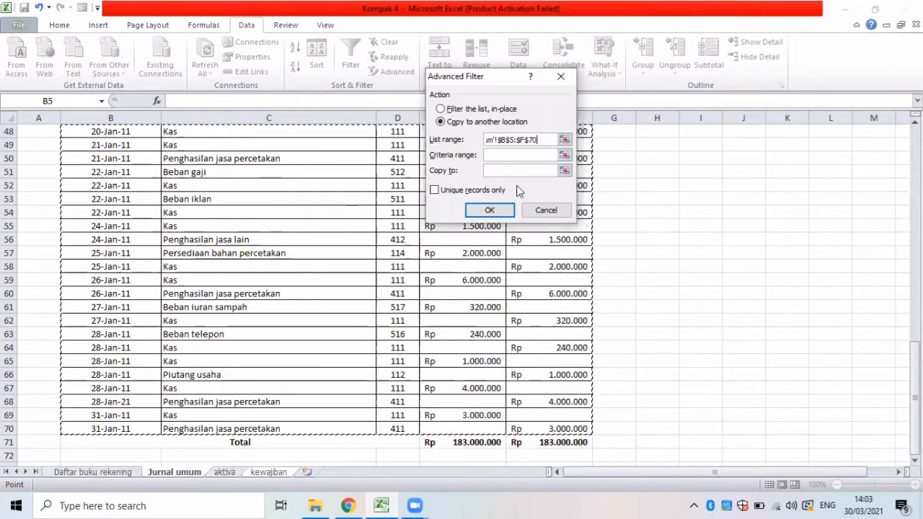
# Set the criteria range to E4:E5 and the copy-to range to A6:E6 on kewajiban, and run the filter.
pyautogui.click(520, 155)
pyautogui.click(269, 472)
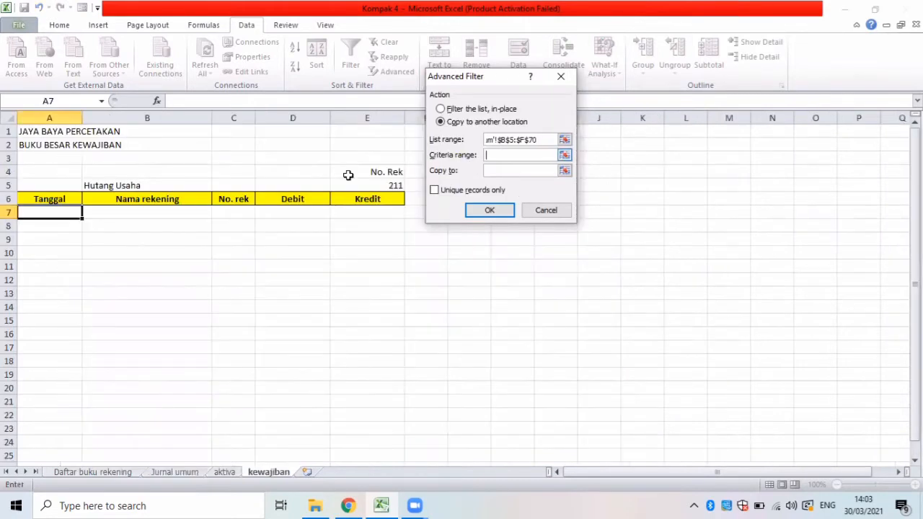
pyautogui.moveTo(348, 176); pyautogui.dragTo(351, 181)
pyautogui.moveTo(465, 198); pyautogui.dragTo(465, 198)
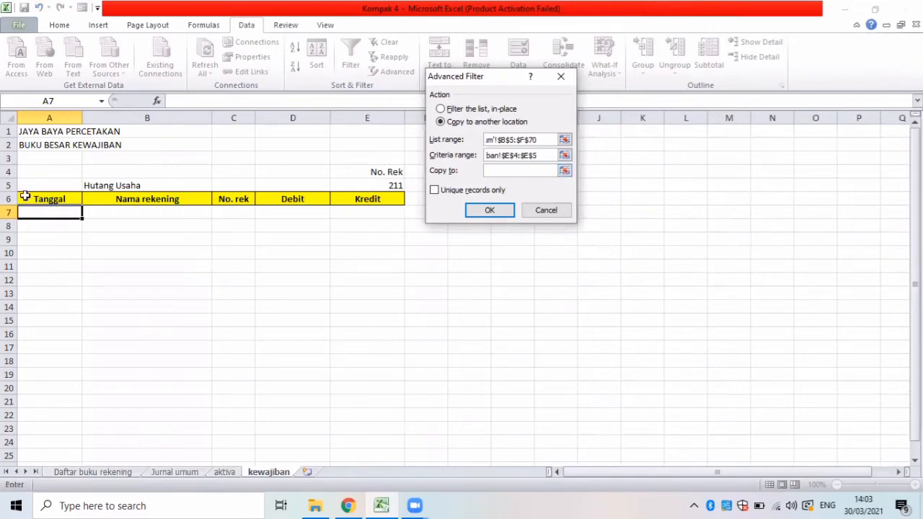
pyautogui.moveTo(21, 199); pyautogui.dragTo(398, 201)
pyautogui.click(489, 210)
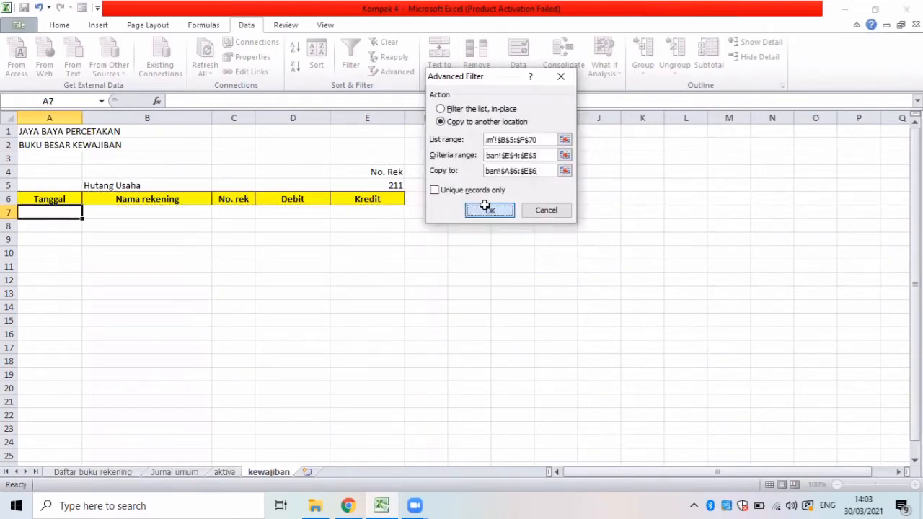
# Enter the row labels Total in A8 and Saldo in A9 below the extracted Hutang usaha entry.
pyautogui.click(67, 227)
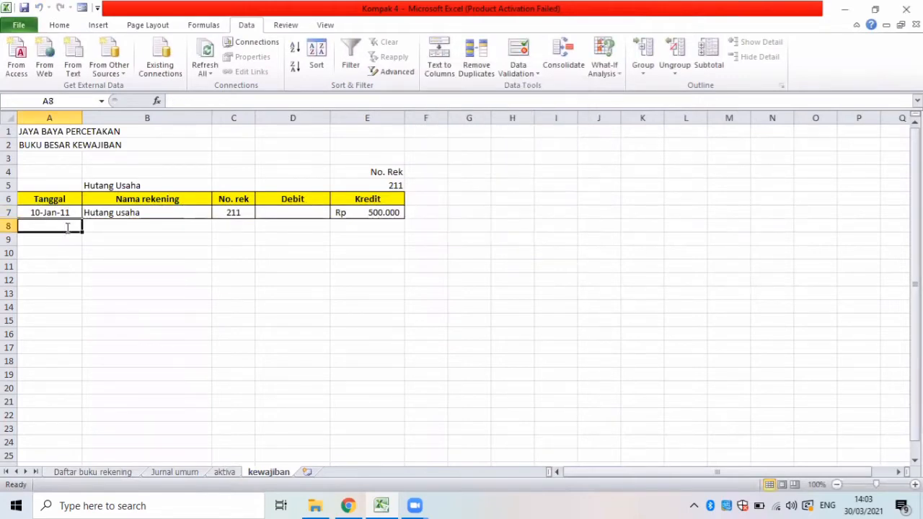
pyautogui.write('Tot')
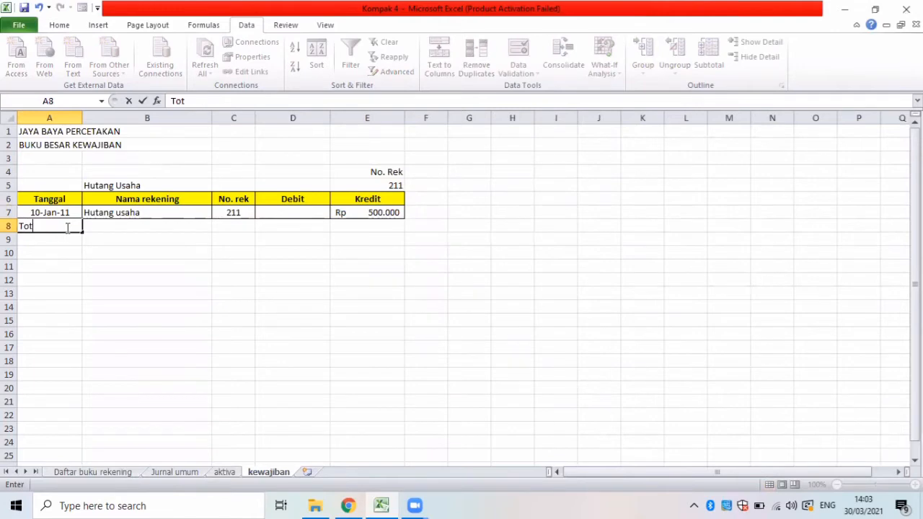
pyautogui.write('al')
pyautogui.press('Return')
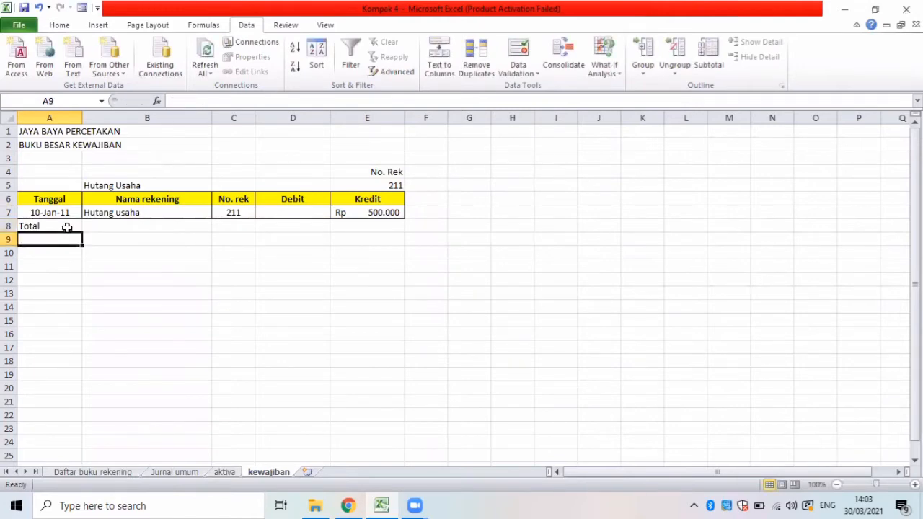
pyautogui.write('Saldo')
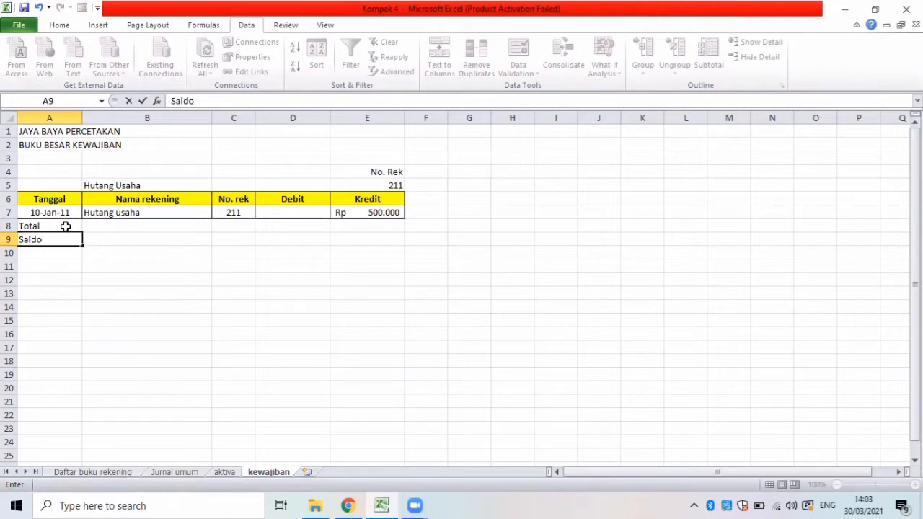
# Apply all borders to A8:E9, and merge and center the Total label across A8:C8 and the Saldo label across A9:C9.
pyautogui.moveTo(50, 227); pyautogui.dragTo(356, 246)
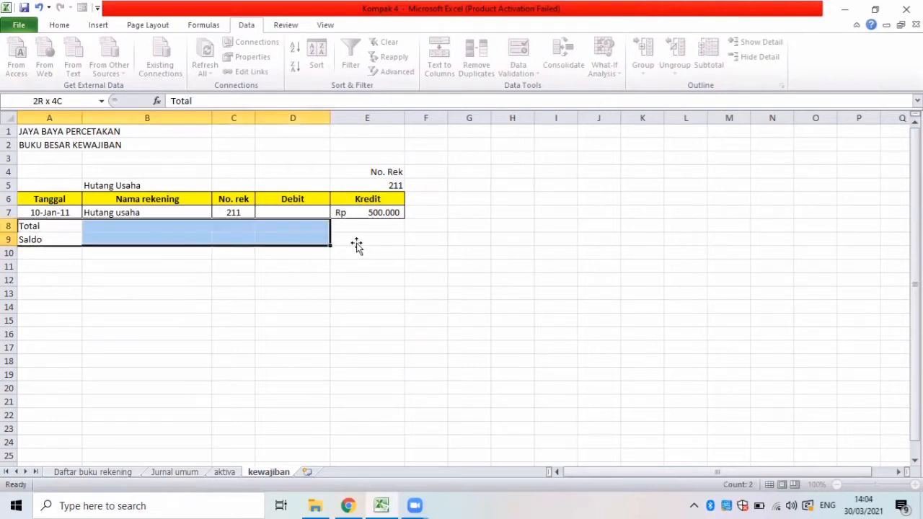
pyautogui.click(59, 24)
pyautogui.click(174, 71)
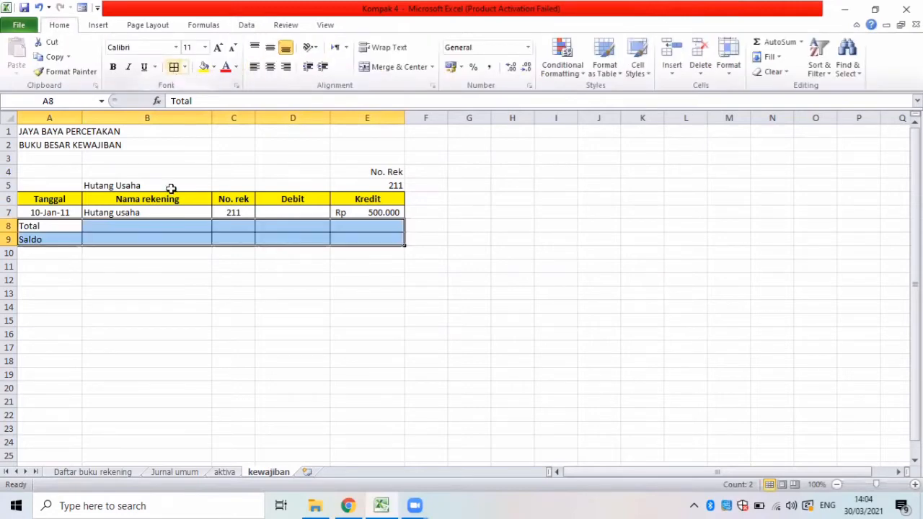
pyautogui.moveTo(161, 224); pyautogui.dragTo(234, 225)
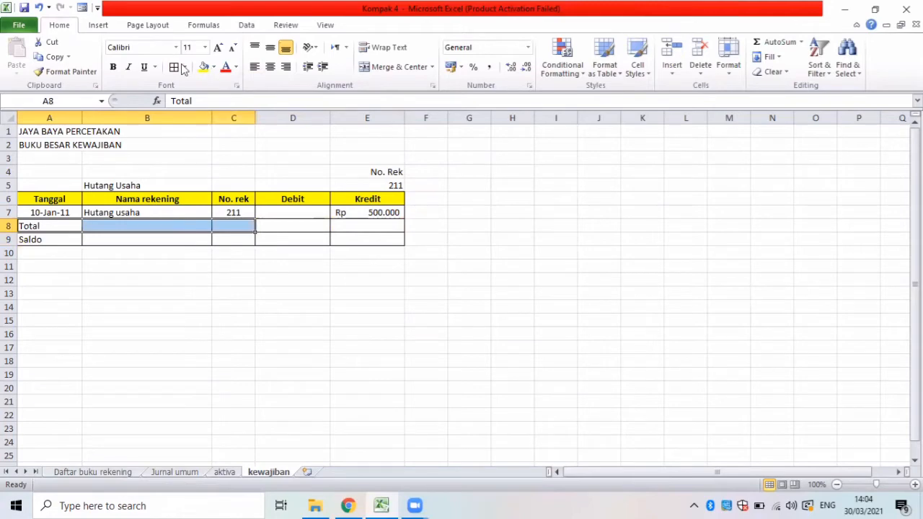
pyautogui.click(374, 68)
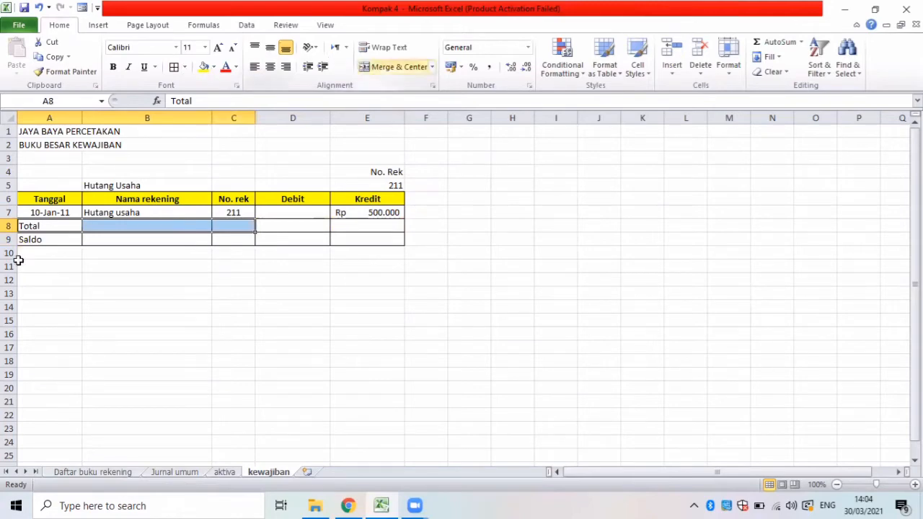
pyautogui.moveTo(51, 240); pyautogui.dragTo(220, 238)
pyautogui.click(371, 68)
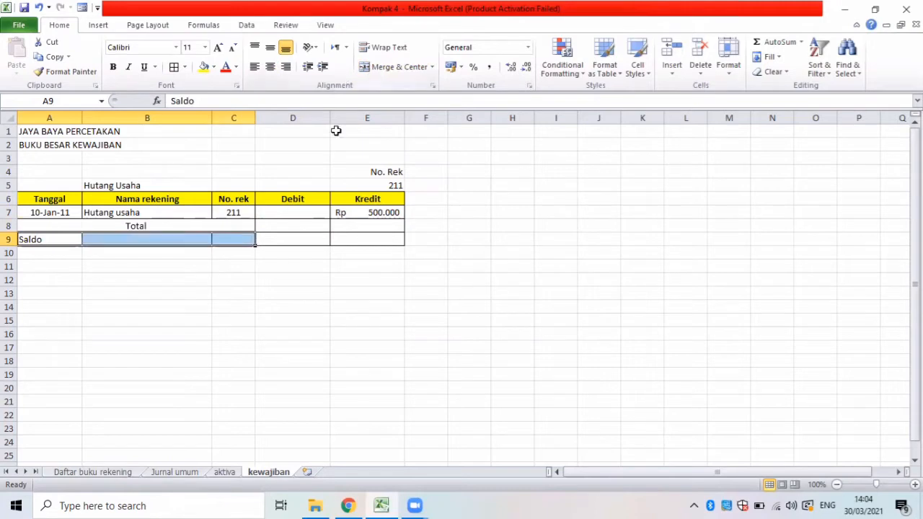
# Total the Debit column in D8 with a SUM formula on D7.
pyautogui.click(275, 228)
pyautogui.write('=')
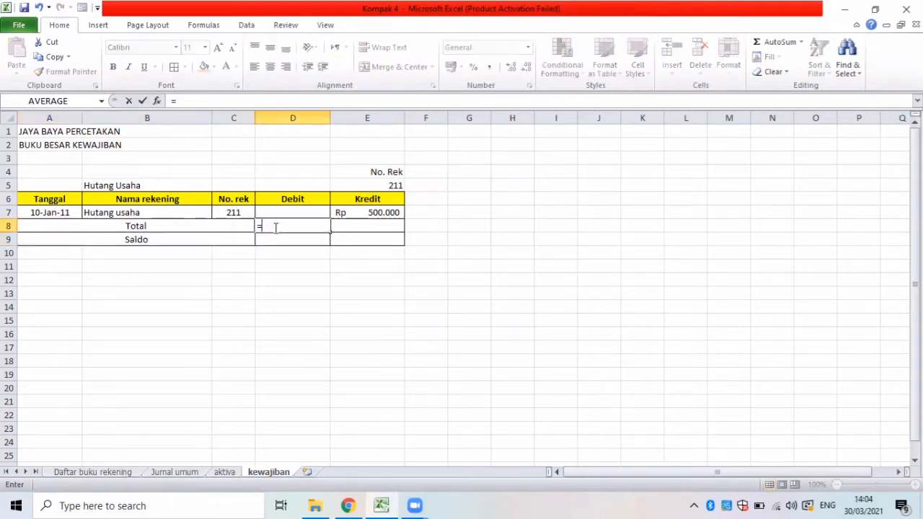
pyautogui.write('sum')
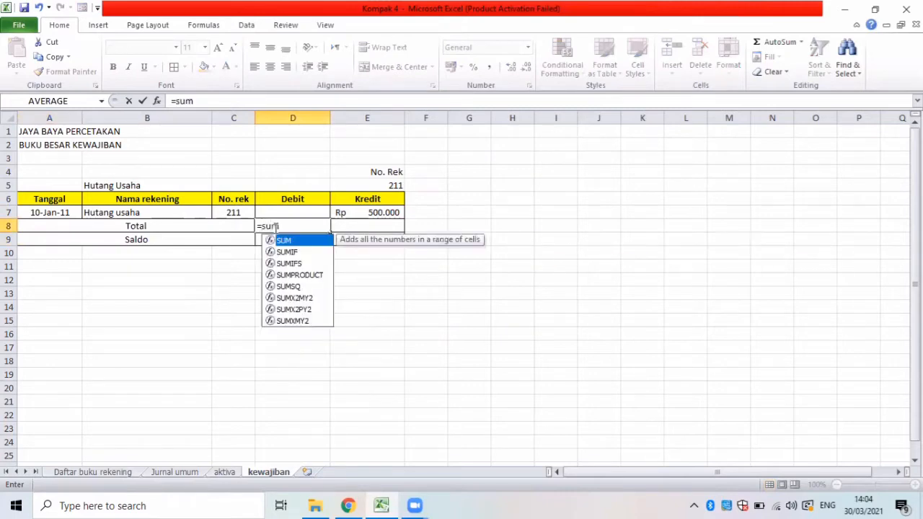
pyautogui.write('(')
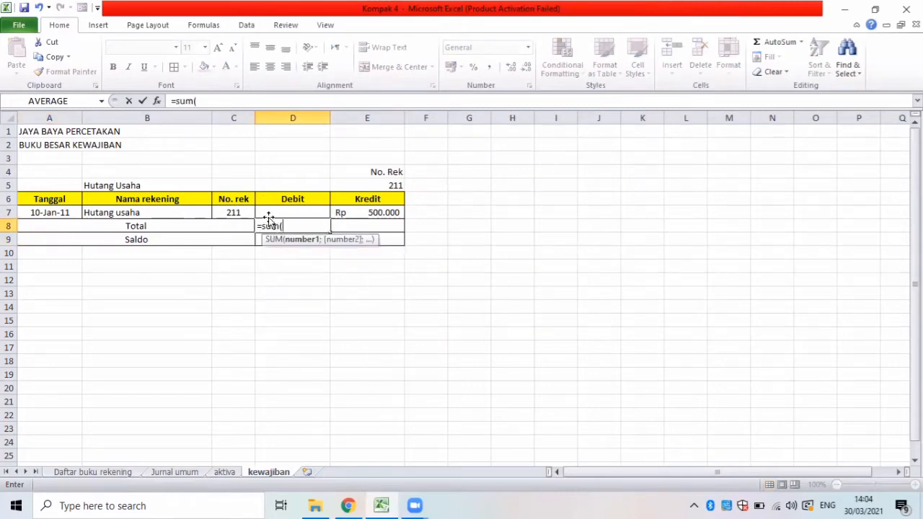
pyautogui.click(268, 213)
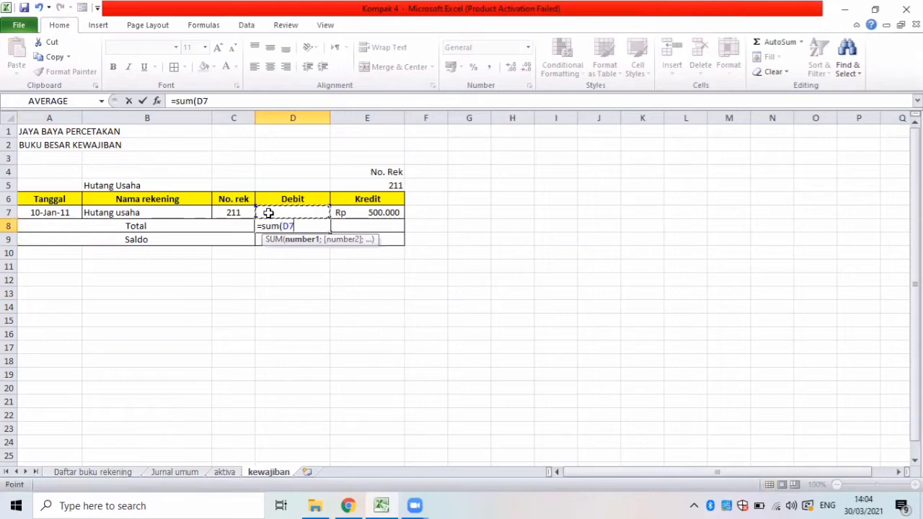
pyautogui.press('Return')
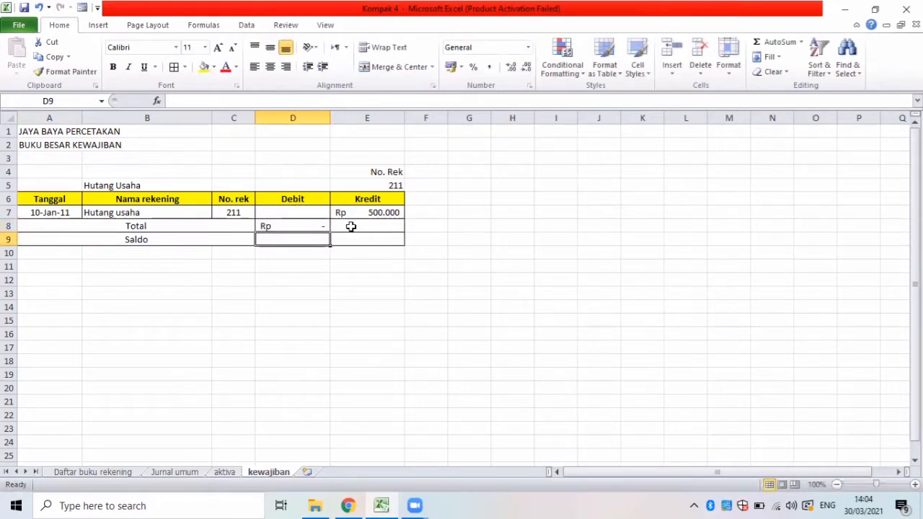
# Total the Kredit column in E8 with a SUM formula on E7.
pyautogui.click(352, 226)
pyautogui.write('=')
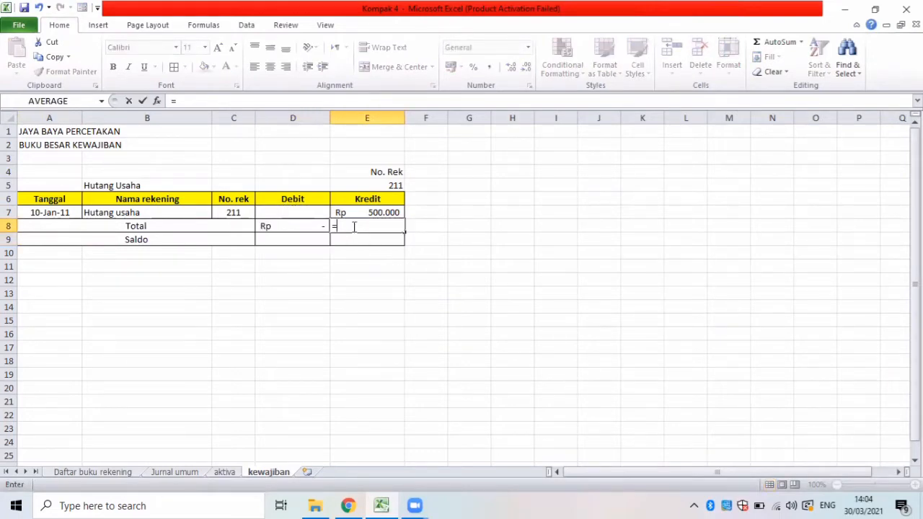
pyautogui.write('sum(')
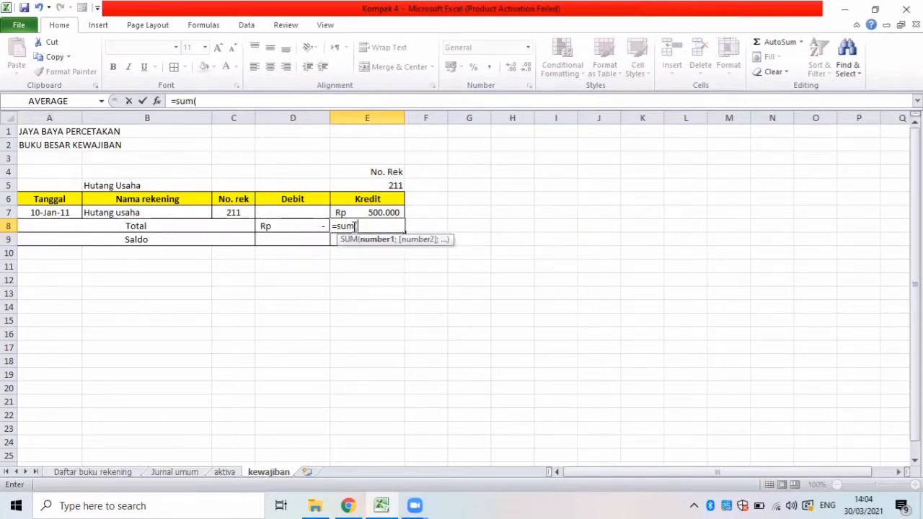
pyautogui.click(382, 215)
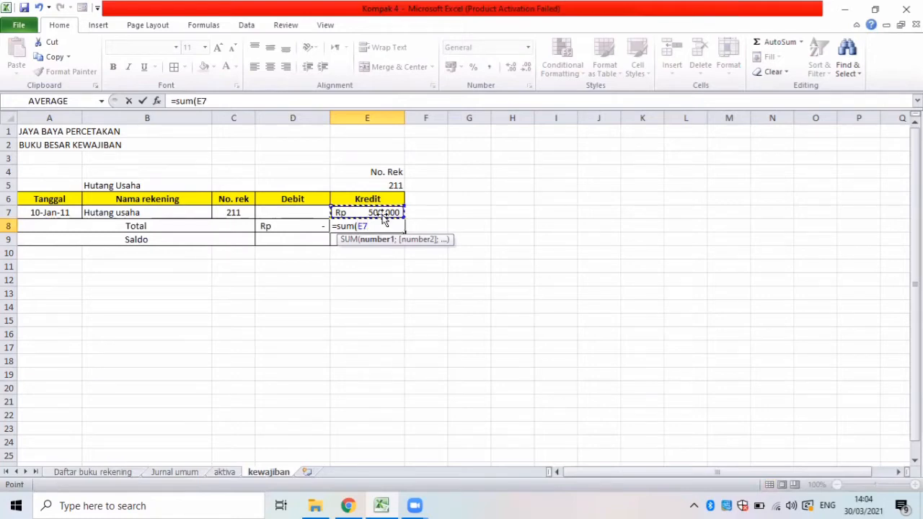
pyautogui.press('Return')
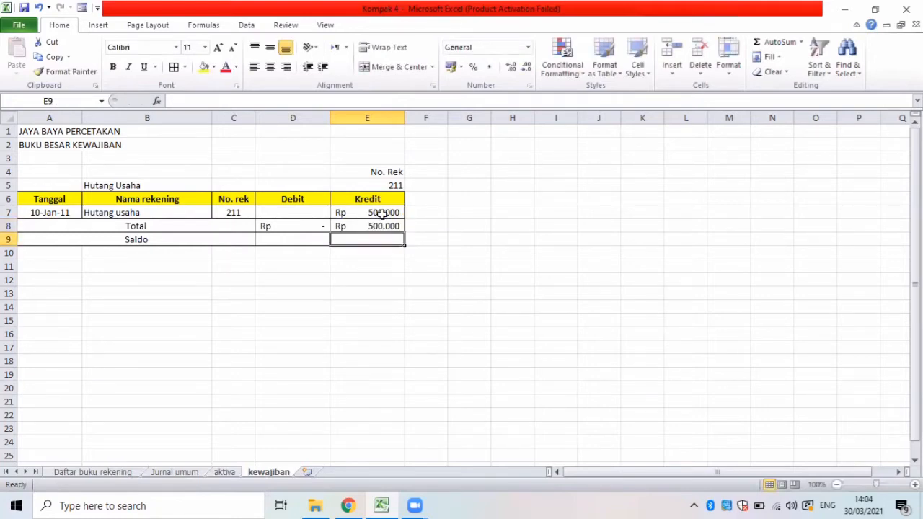
pyautogui.click(281, 243)
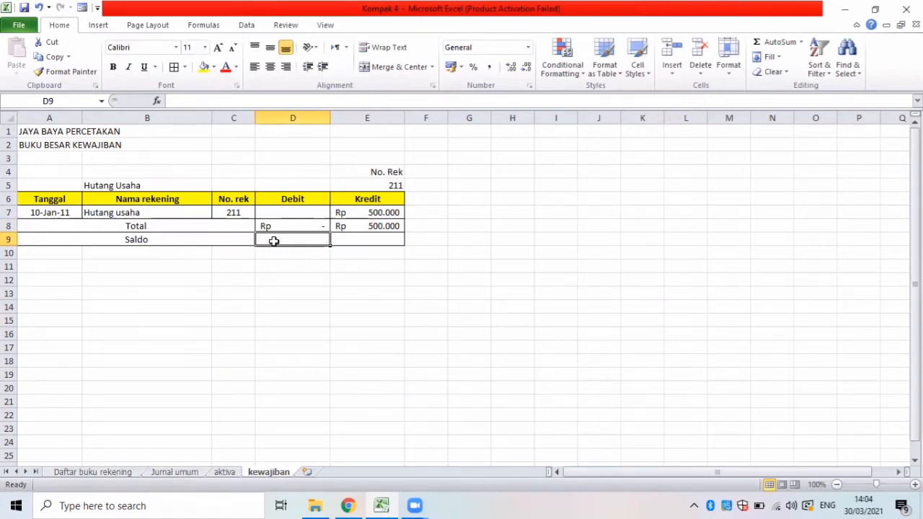
pyautogui.write('=')
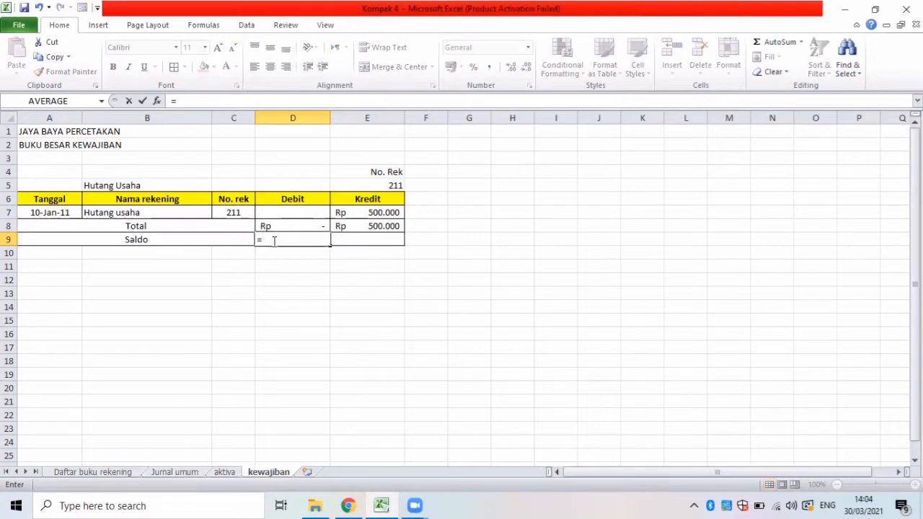
pyautogui.click(276, 225)
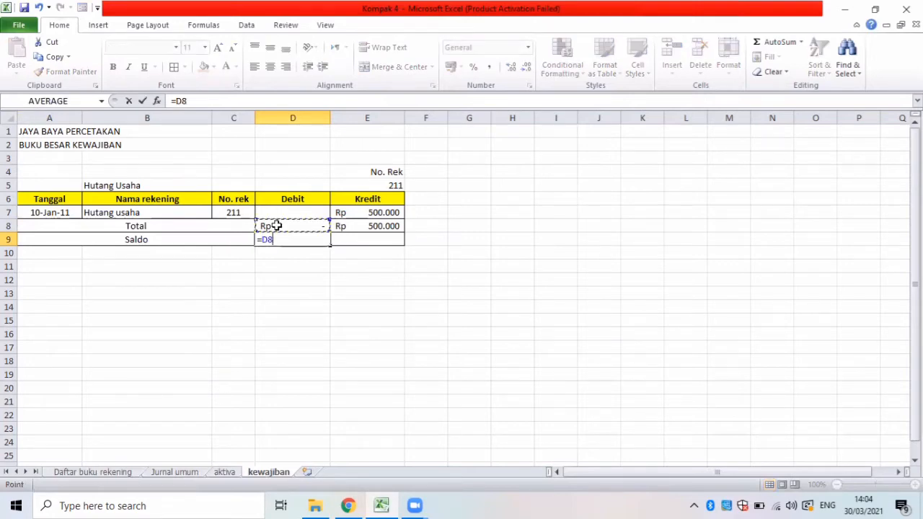
pyautogui.write('-')
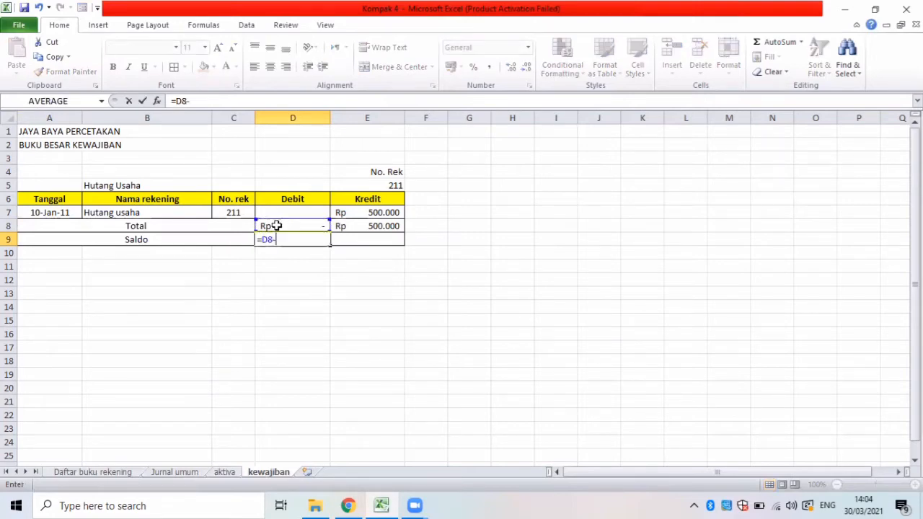
pyautogui.click(368, 227)
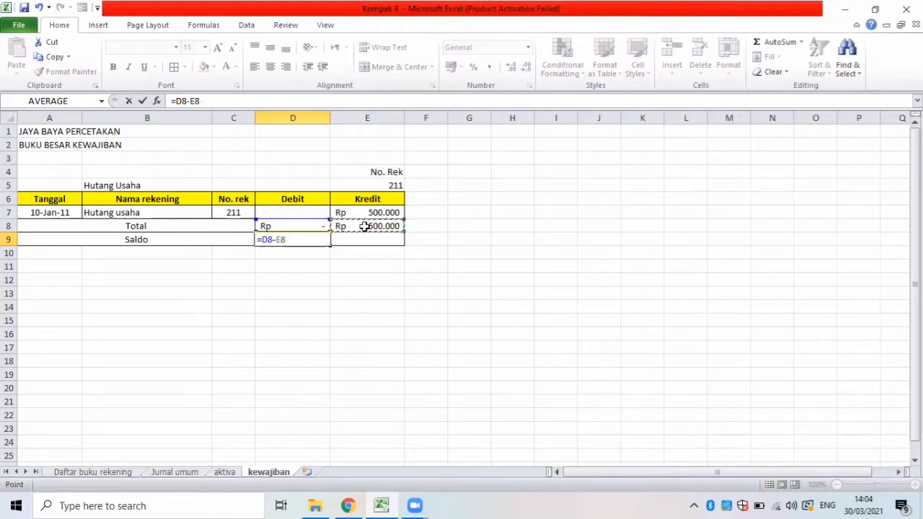
pyautogui.doubleClick(309, 244)
pyautogui.press('BackSpace')
pyautogui.press('BackSpace')
pyautogui.press('BackSpace')
pyautogui.press('BackSpace')
pyautogui.press('BackSpace')
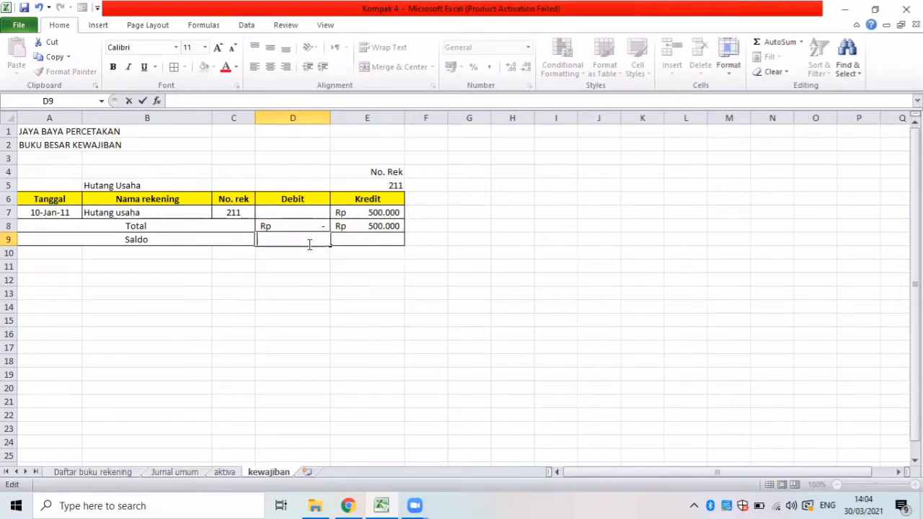
# Calculate the Hutang Usaha Saldo in E9 with the formula =D8-E8.
pyautogui.click(347, 238)
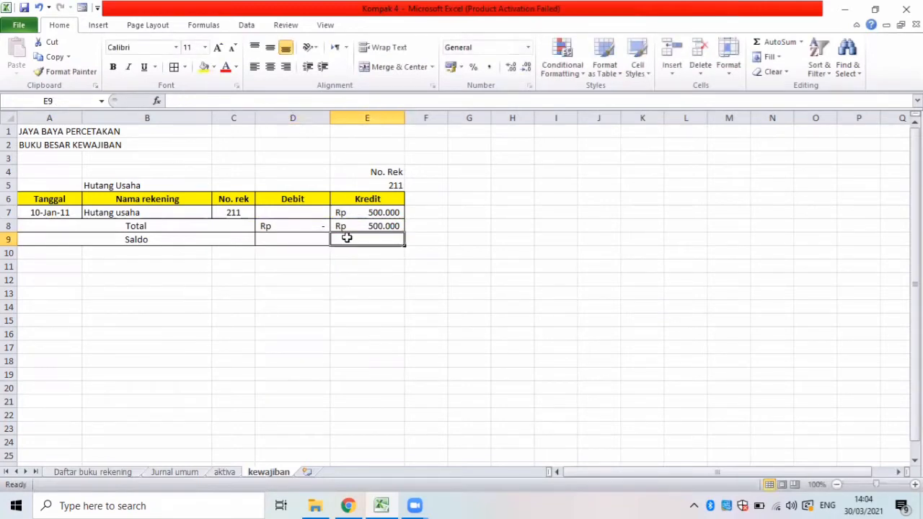
pyautogui.write('=')
pyautogui.click(287, 226)
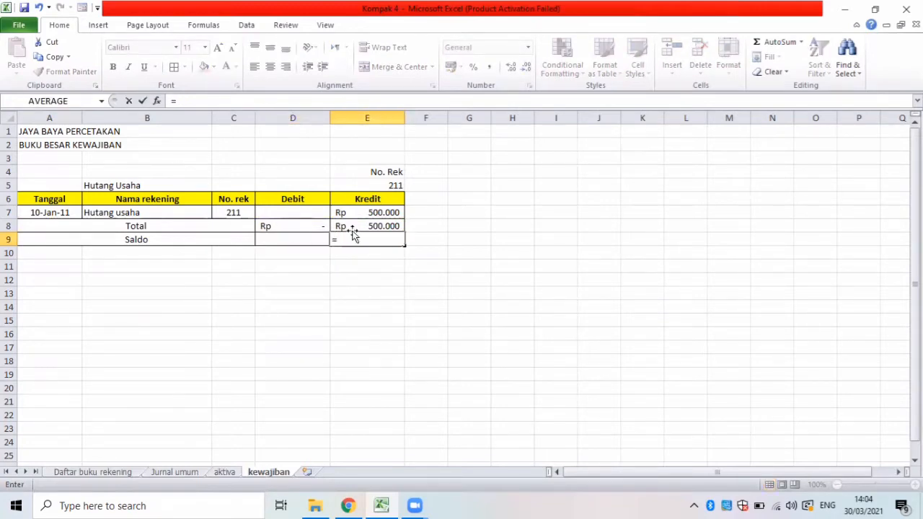
pyautogui.write('-')
pyautogui.click(367, 222)
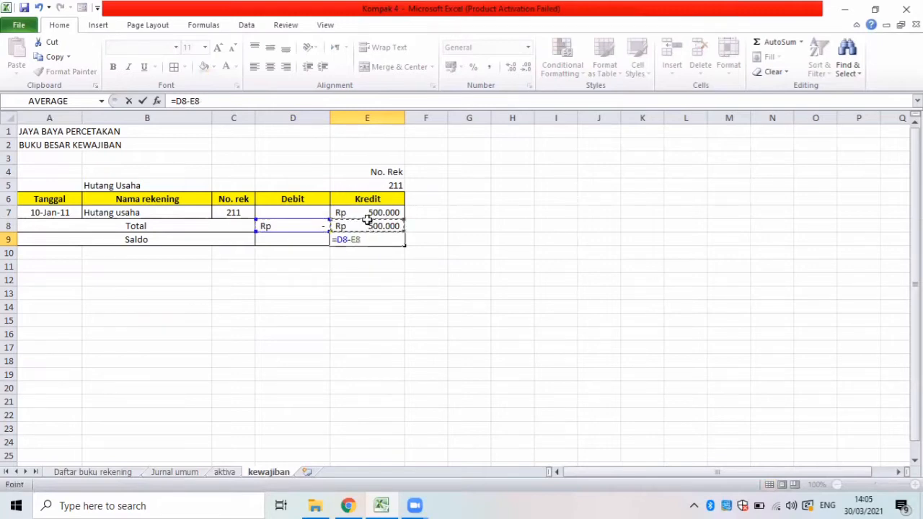
pyautogui.press('Return')
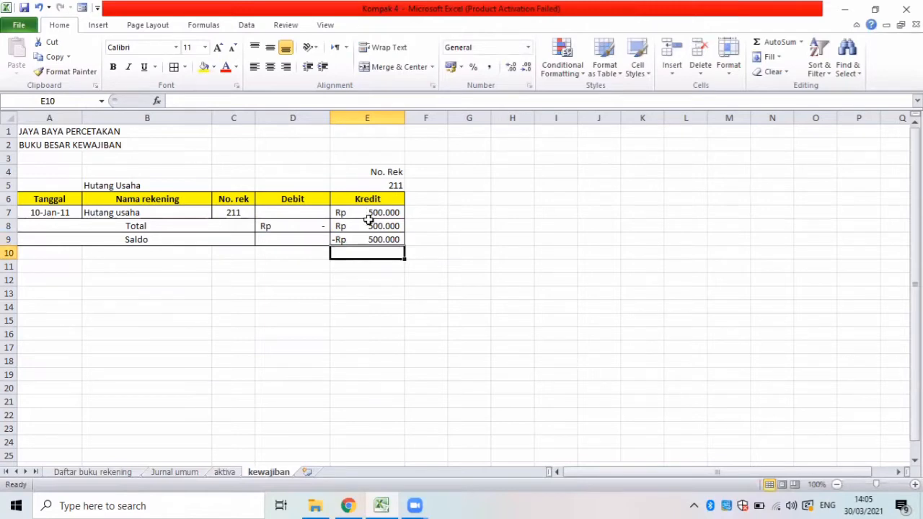
# Replace the Saldo formula in E9 with =E8-D8, subtracting the Debit total from the Kredit total.
pyautogui.click(358, 239)
pyautogui.press('Delete')
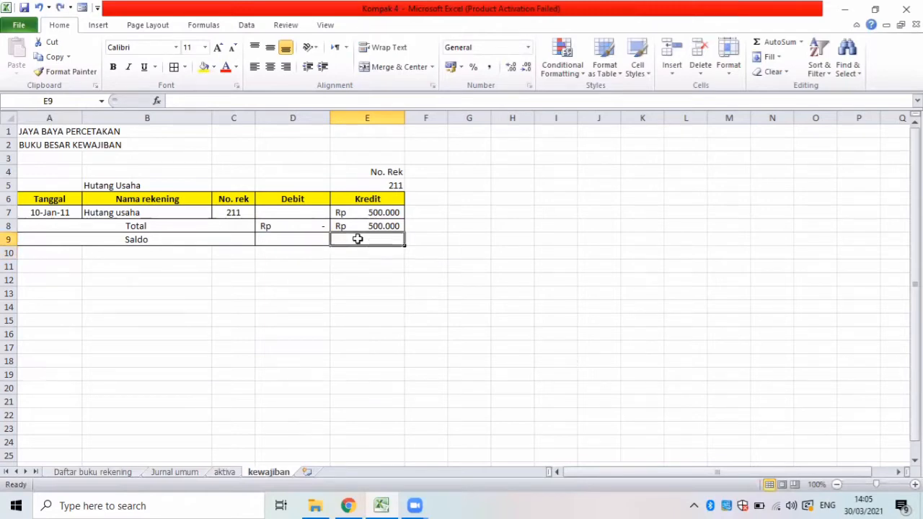
pyautogui.write('=')
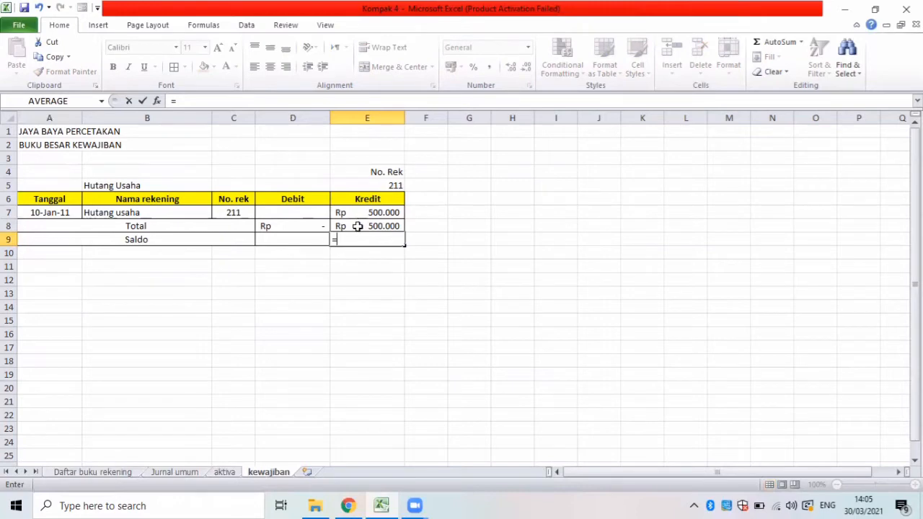
pyautogui.click(356, 226)
pyautogui.write('-')
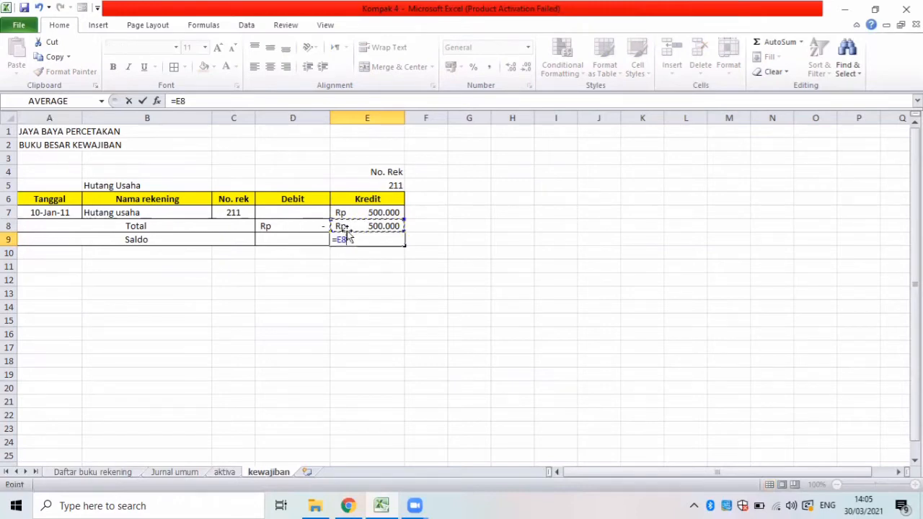
pyautogui.click(305, 226)
pyautogui.press('Return')
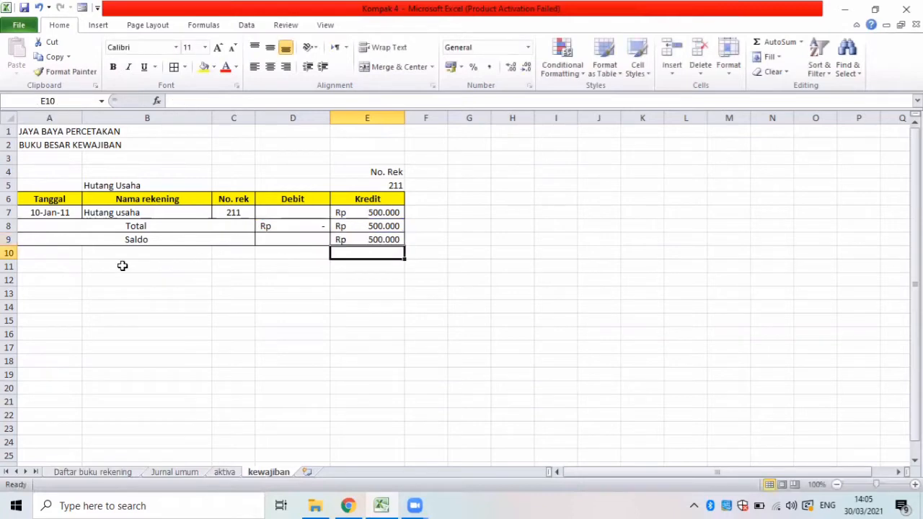
# Bold the Total and Saldo rows A8:E9 and fill the Saldo row A9:E9 with yellow.
pyautogui.moveTo(41, 226); pyautogui.dragTo(347, 228)
pyautogui.hotkey('ctrl', 'b')
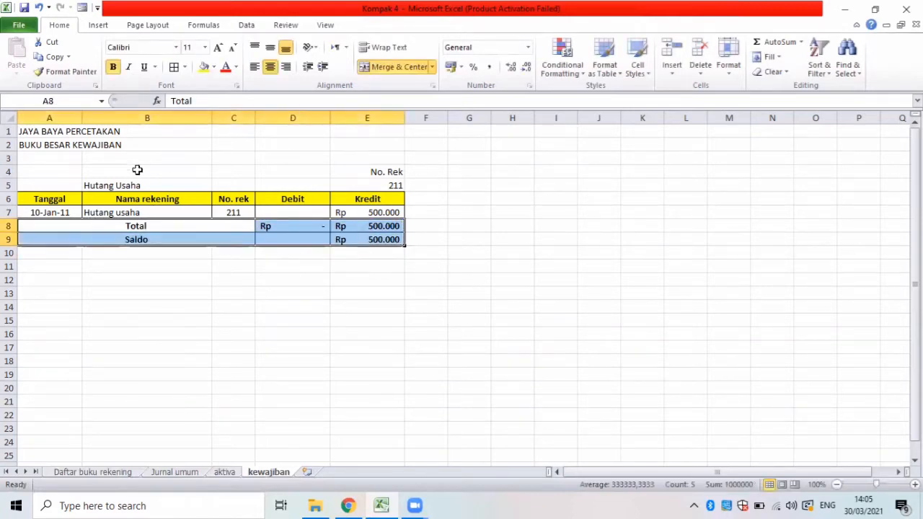
pyautogui.moveTo(246, 246); pyautogui.dragTo(348, 246)
pyautogui.moveTo(145, 239); pyautogui.dragTo(368, 241)
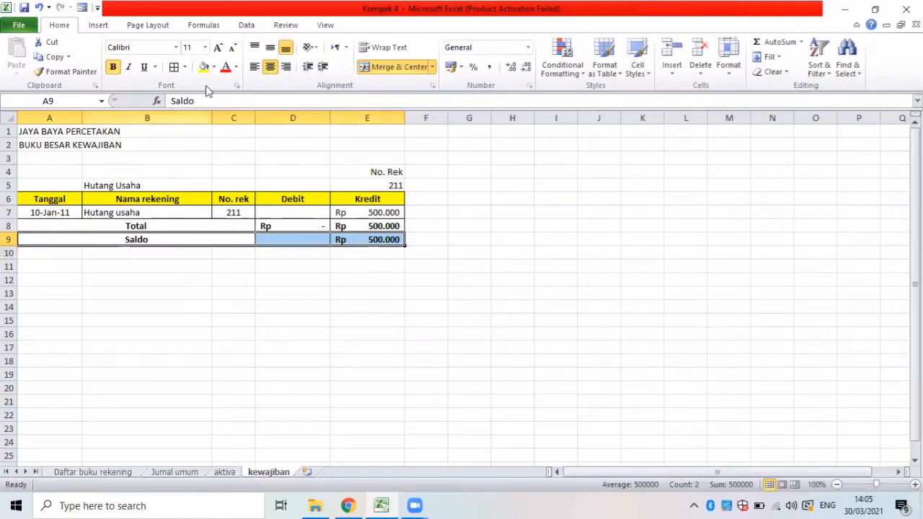
pyautogui.click(150, 303)
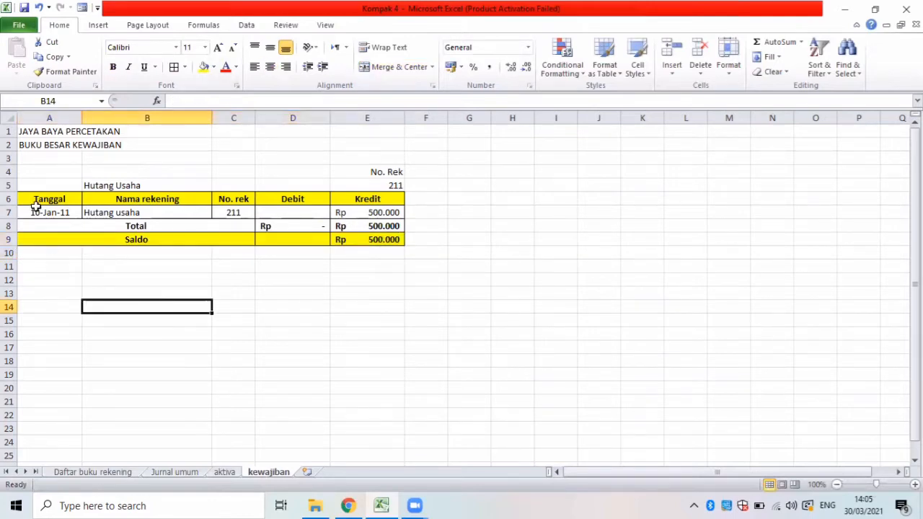
# Copy the Hutang Usaha account heading and column headers from A4:E6 to A11.
pyautogui.moveTo(27, 169); pyautogui.dragTo(363, 210)
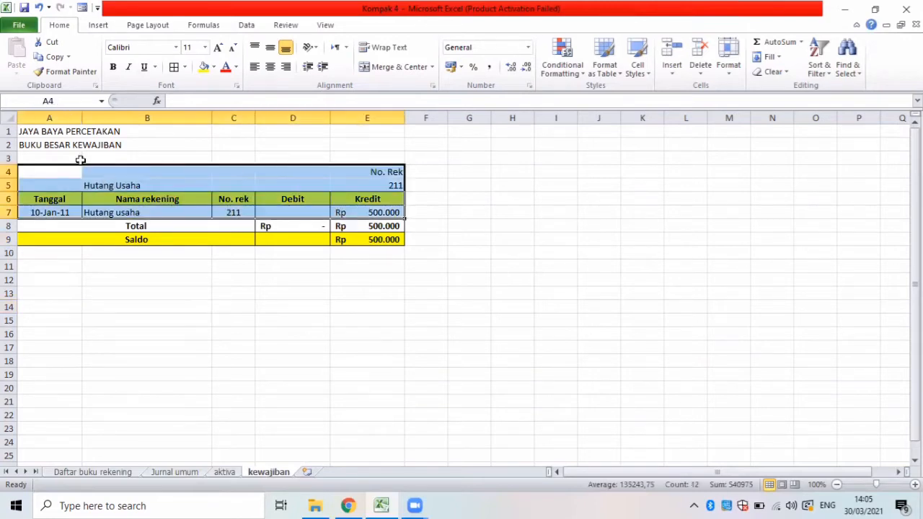
pyautogui.moveTo(105, 183); pyautogui.dragTo(369, 197)
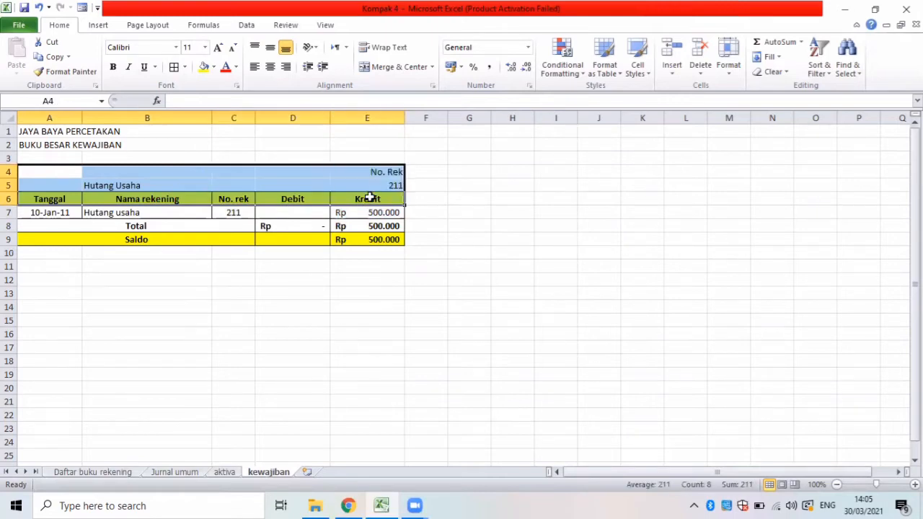
pyautogui.hotkey('ctrl', 'c')
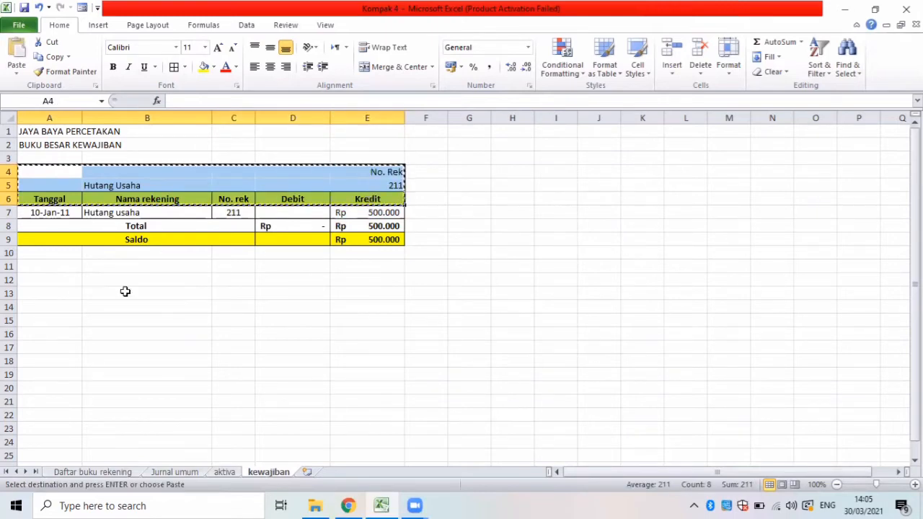
pyautogui.click(60, 268)
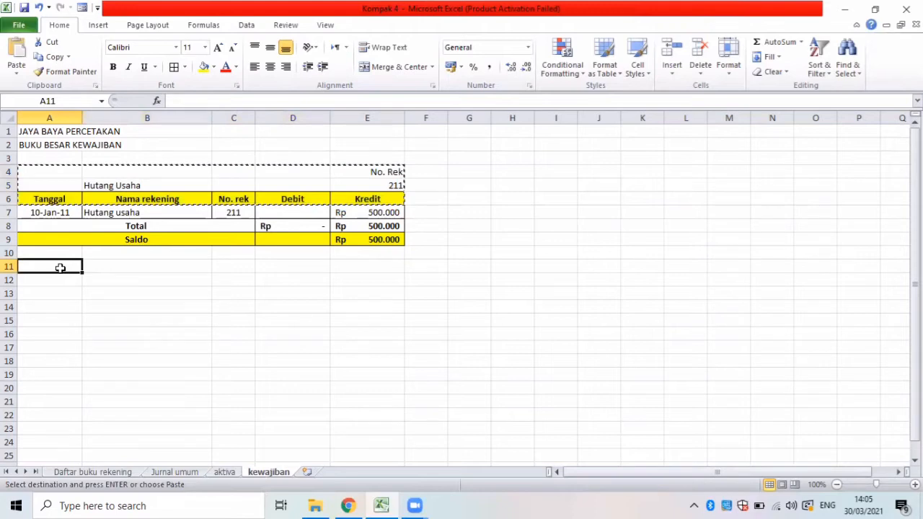
pyautogui.hotkey('ctrl', 'v')
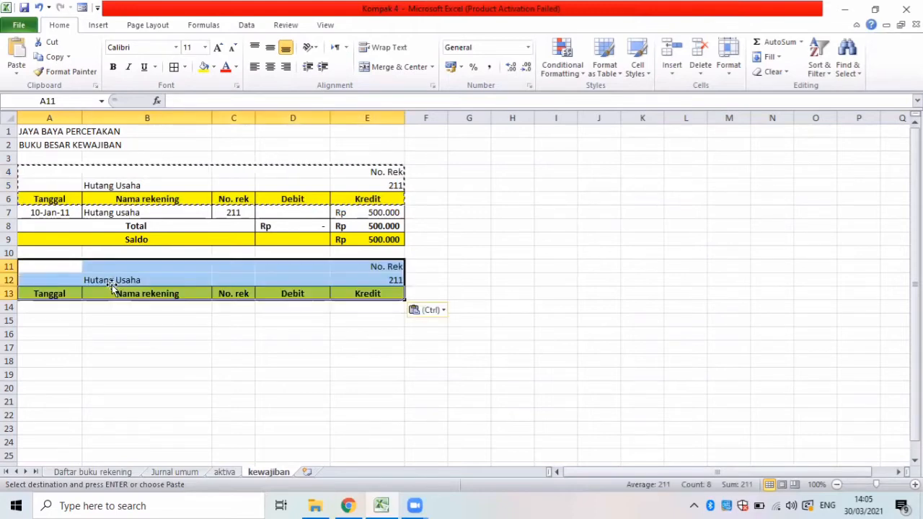
# Look up the next liability account in the Daftar buku rekening sheet and replace the account name in B12 of kewajiban with Pendapatan diterima dimuka.
pyautogui.click(111, 284)
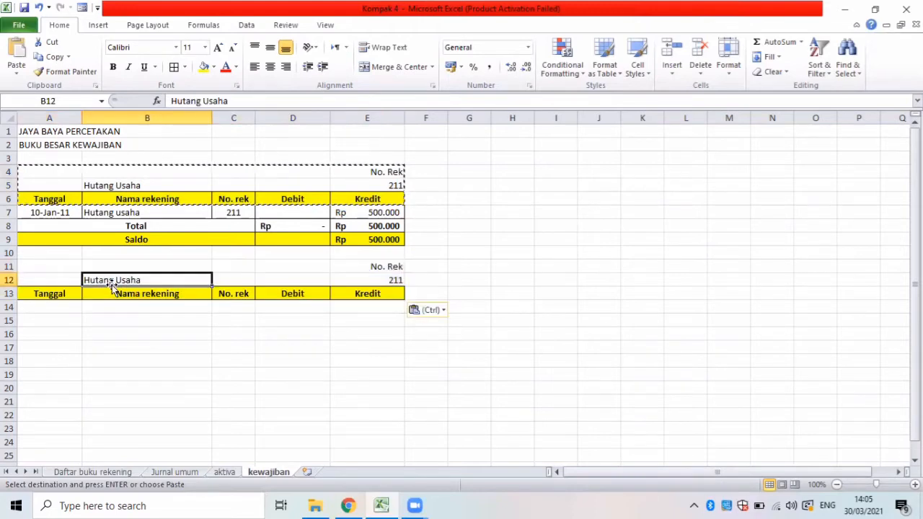
pyautogui.click(98, 472)
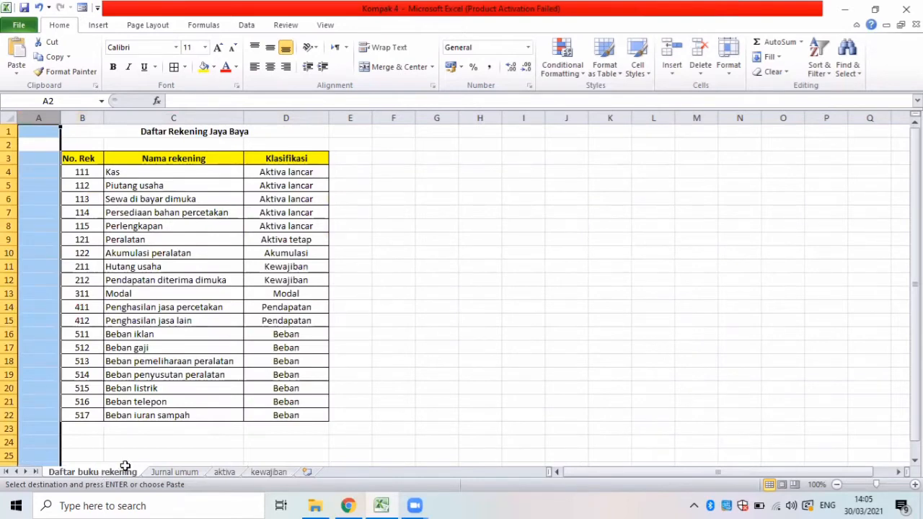
pyautogui.click(259, 473)
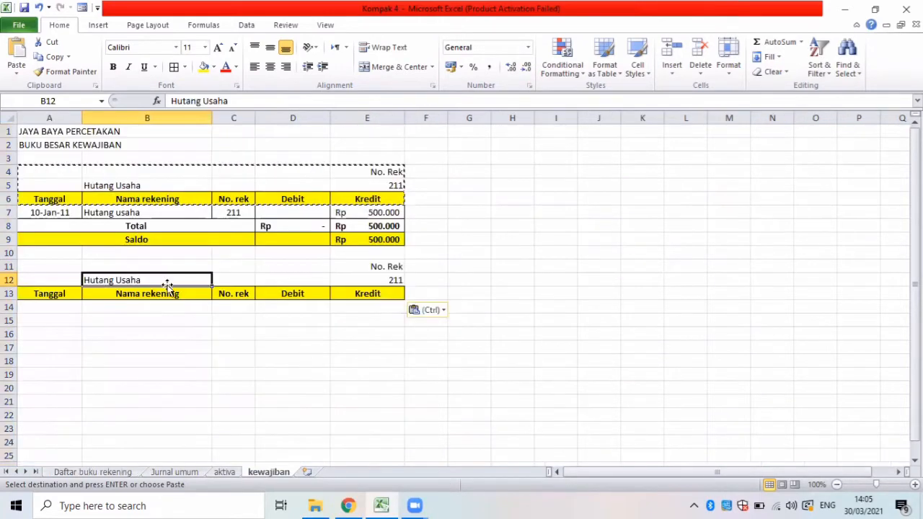
pyautogui.press('Escape')
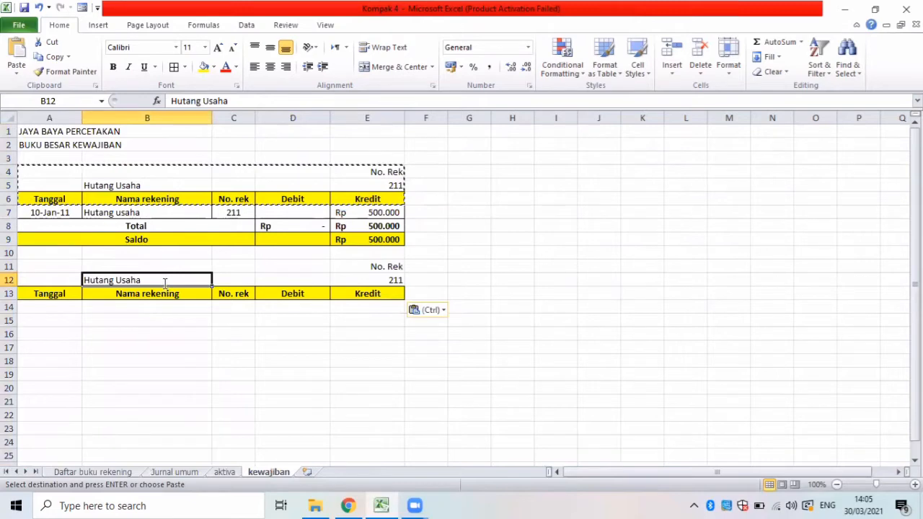
pyautogui.press('BackSpace')
pyautogui.write('pe')
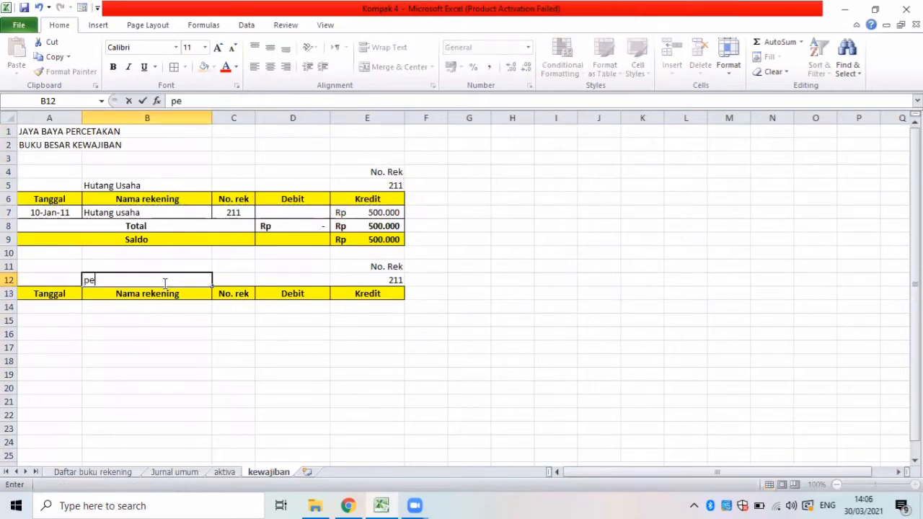
pyautogui.press('BackSpace')
pyautogui.press('BackSpace')
pyautogui.write('Pendapatan diterima')
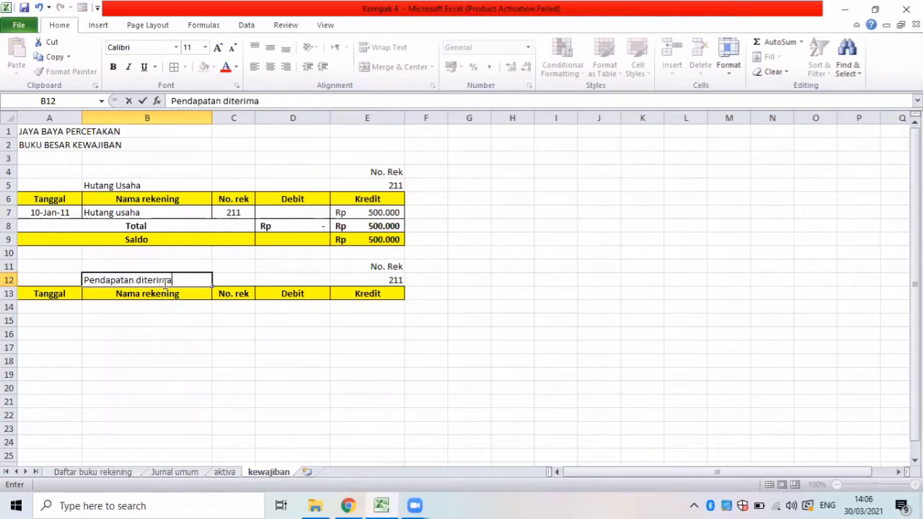
pyautogui.write(' dimuka')
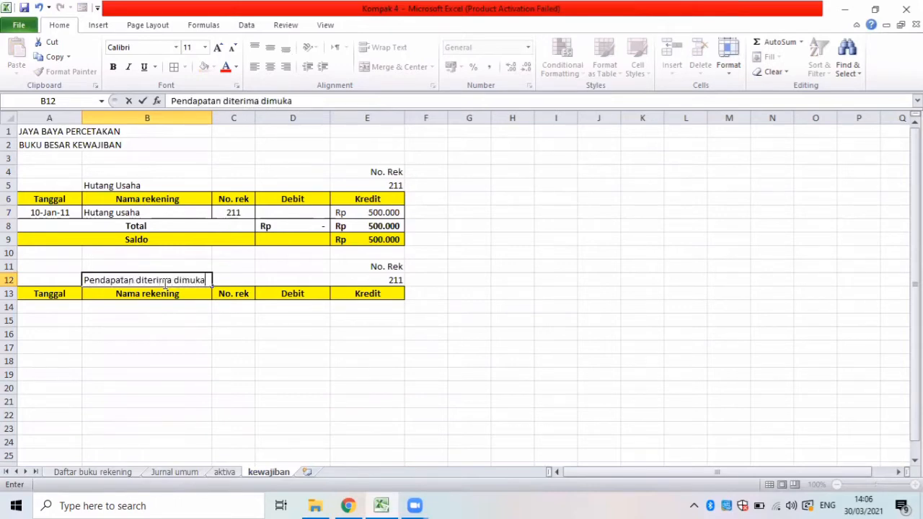
# Set the account number in E12 under No. Rek to 212.
pyautogui.click(366, 285)
pyautogui.press('BackSpace')
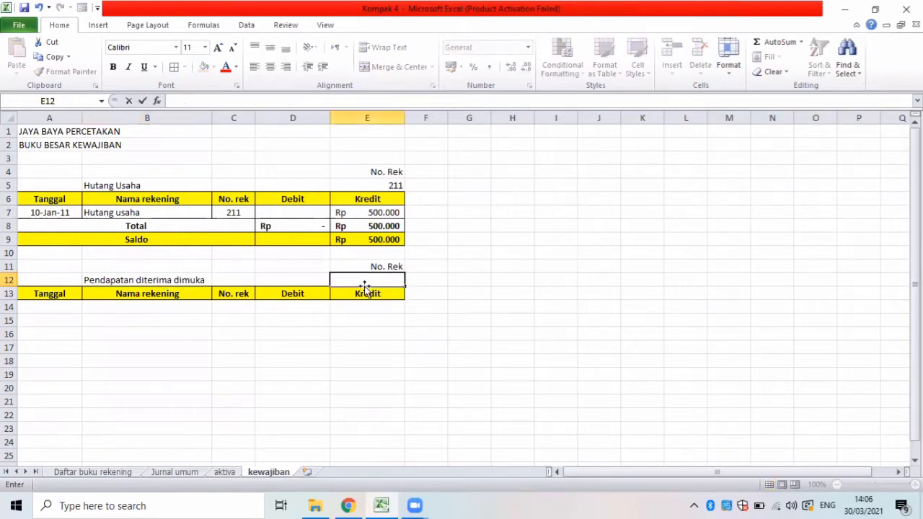
pyautogui.write('212')
# Start an Advanced Filter from A14 on the kewajiban sheet and set it to copy results to another location.
pyautogui.click(67, 308)
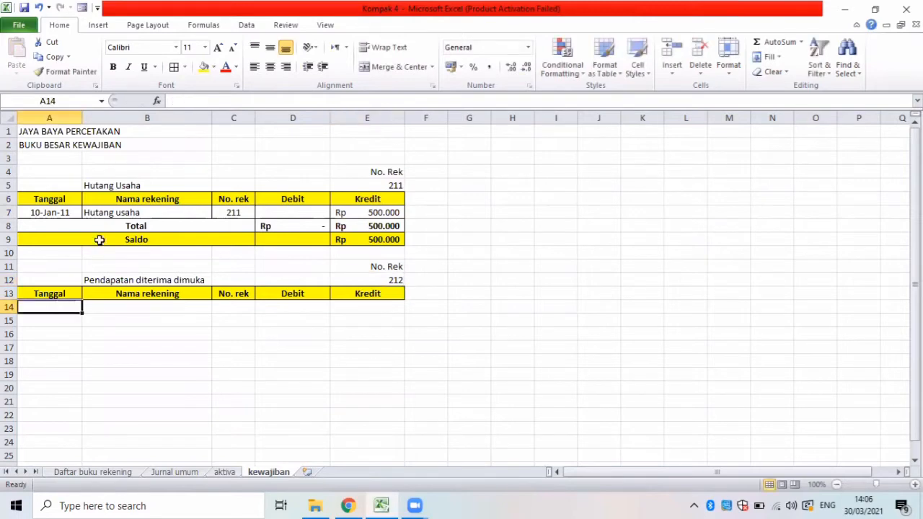
pyautogui.click(242, 28)
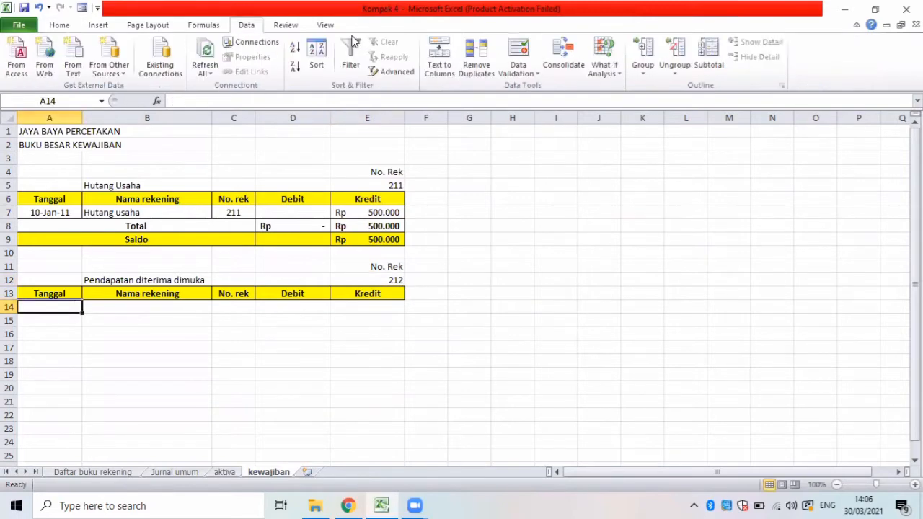
pyautogui.click(389, 72)
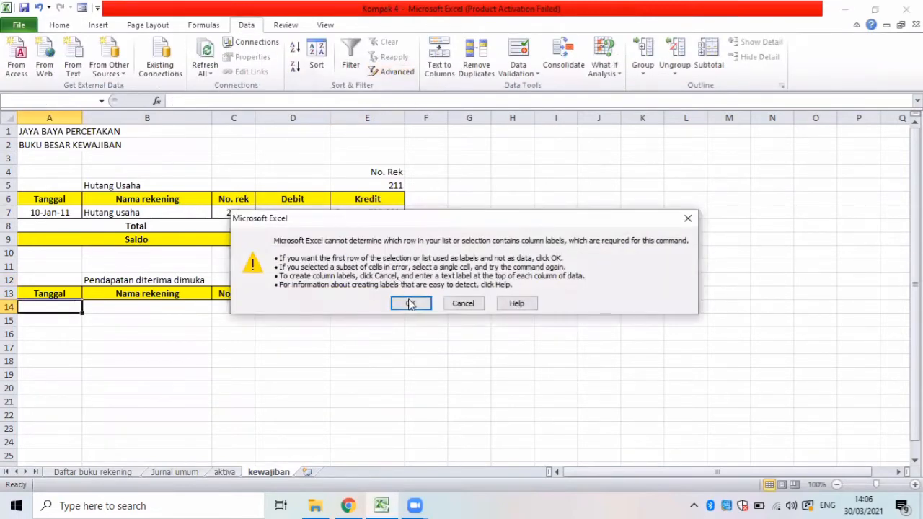
pyautogui.click(410, 304)
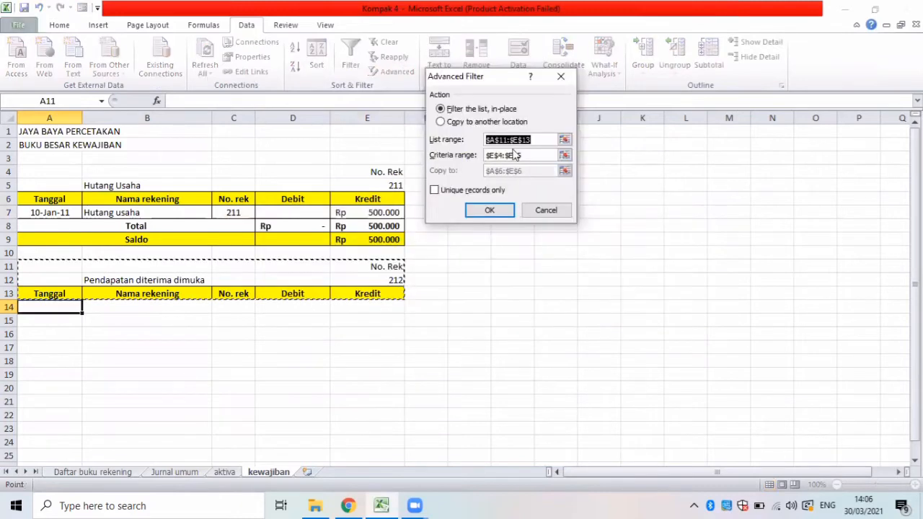
pyautogui.click(452, 122)
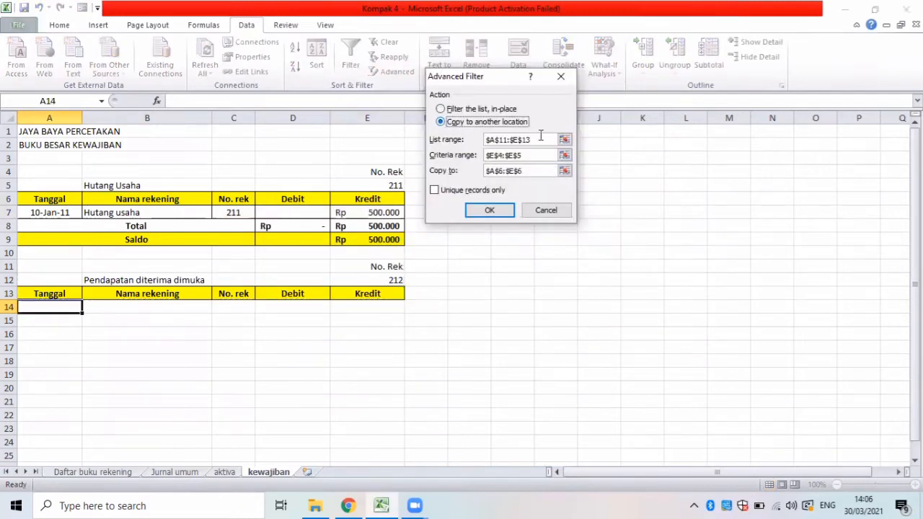
# Set the Advanced Filter's list range to B5:F70 on the Jurnal umum sheet.
pyautogui.click(488, 139)
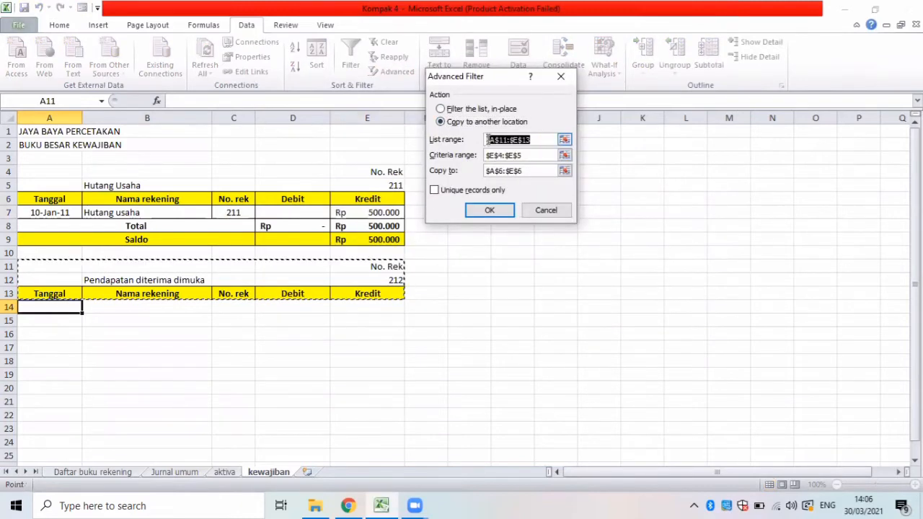
pyautogui.press('BackSpace')
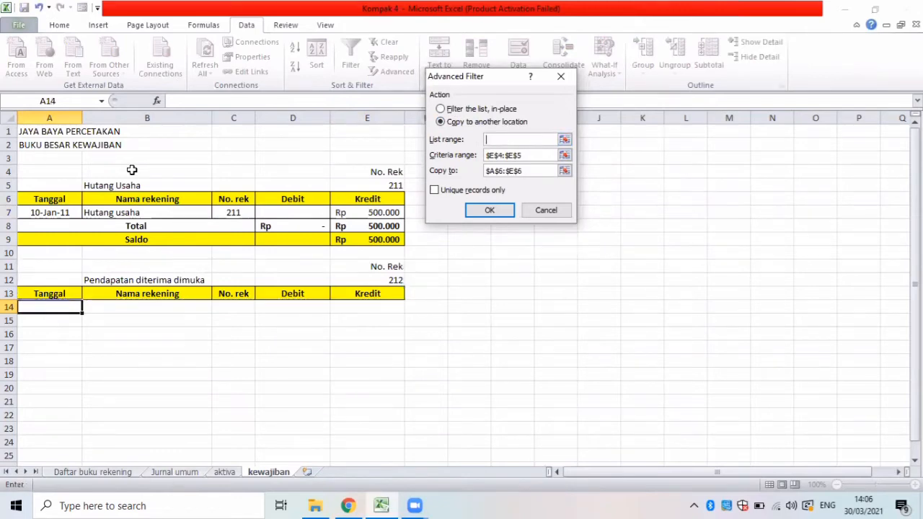
pyautogui.hotkey('ctrl', 'pageup')
pyautogui.hotkey('ctrl', 'pageup')
pyautogui.press('Up')
pyautogui.press('Up')
pyautogui.press('Up')
pyautogui.press('Up')
pyautogui.press('Up')
pyautogui.press('Up')
pyautogui.press('Up')
pyautogui.press('Up')
pyautogui.press('Up')
pyautogui.press('Up')
pyautogui.press('Up')
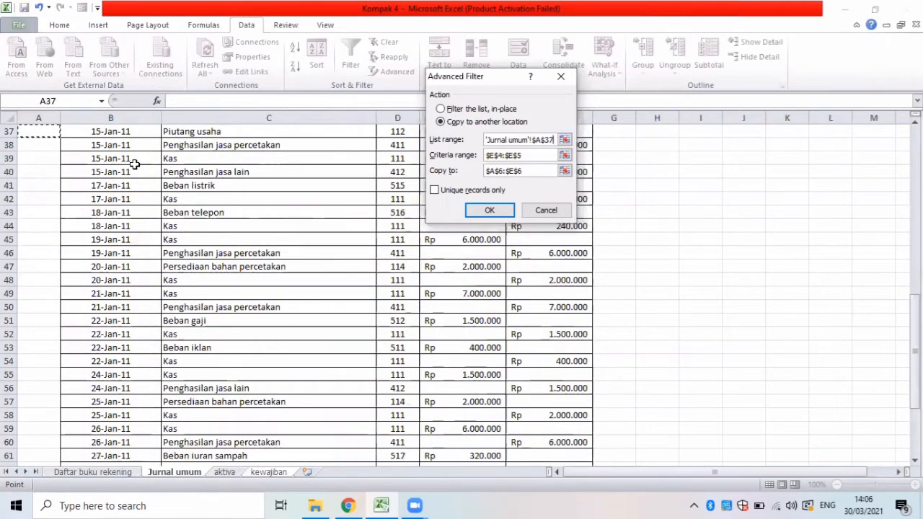
pyautogui.press('Up')
pyautogui.press('Up')
pyautogui.press('Up')
pyautogui.press('Up')
pyautogui.press('Up')
pyautogui.press('Up')
pyautogui.press('Up')
pyautogui.press('Up')
pyautogui.press('Up')
pyautogui.press('Up')
pyautogui.press('Up')
pyautogui.press('Up')
pyautogui.press('Up')
pyautogui.press('Up')
pyautogui.press('Up')
pyautogui.hotkey('ctrl', 'Home')
pyautogui.moveTo(70, 181); pyautogui.dragTo(136, 207)
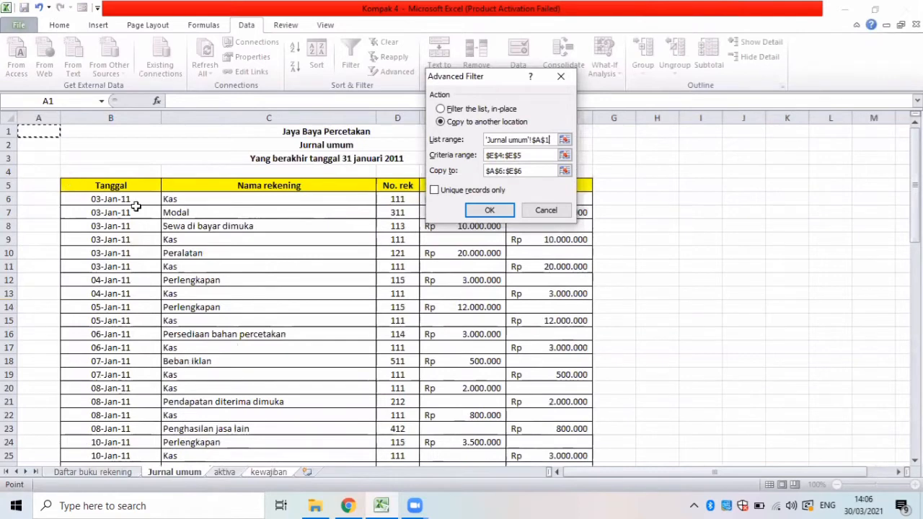
pyautogui.moveTo(548, 405); pyautogui.dragTo(574, 427)
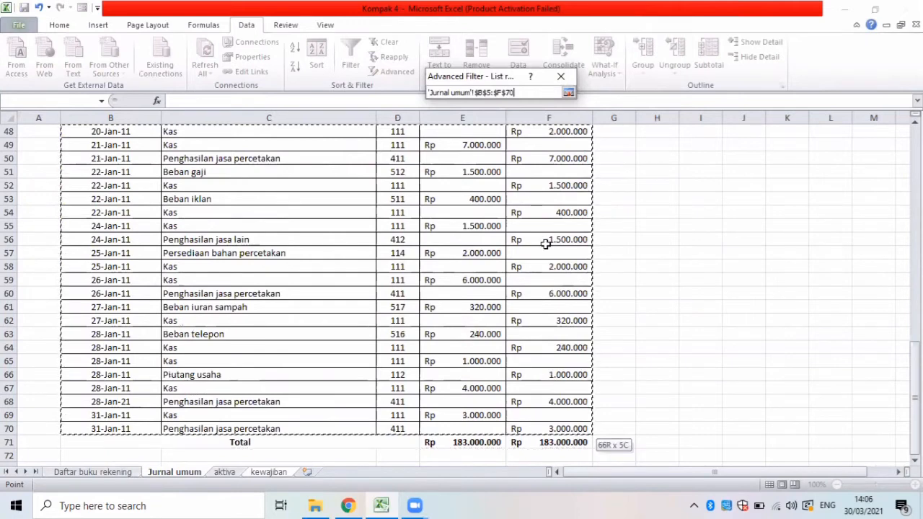
# Set the criteria range to E11:E12 and the copy destination to A13:E13 on kewajiban, and run the filter.
pyautogui.click(525, 157)
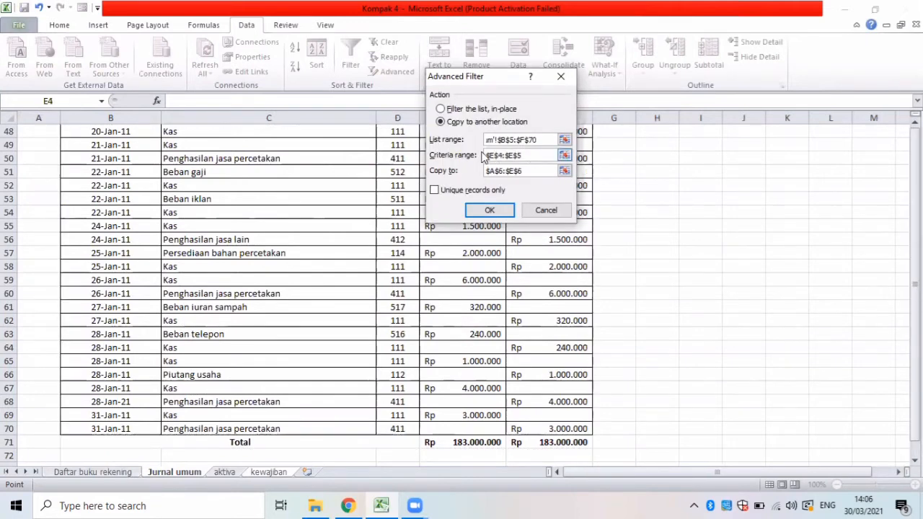
pyautogui.moveTo(526, 157); pyautogui.dragTo(484, 158)
pyautogui.press('BackSpace')
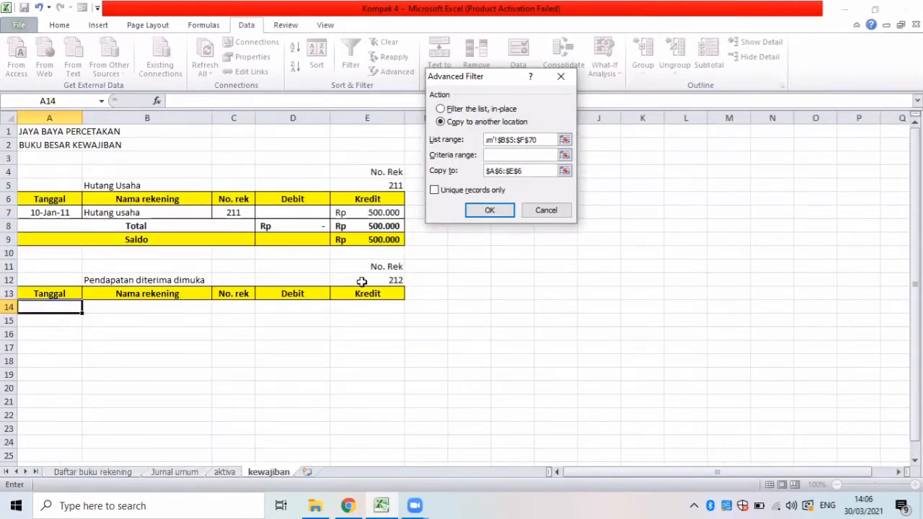
pyautogui.moveTo(364, 267); pyautogui.dragTo(363, 281)
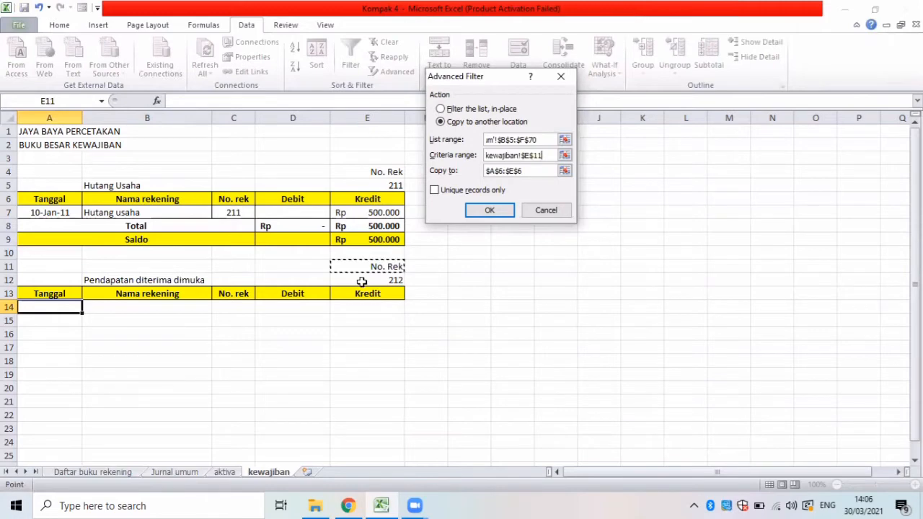
pyautogui.click(525, 173)
pyautogui.press('BackSpace')
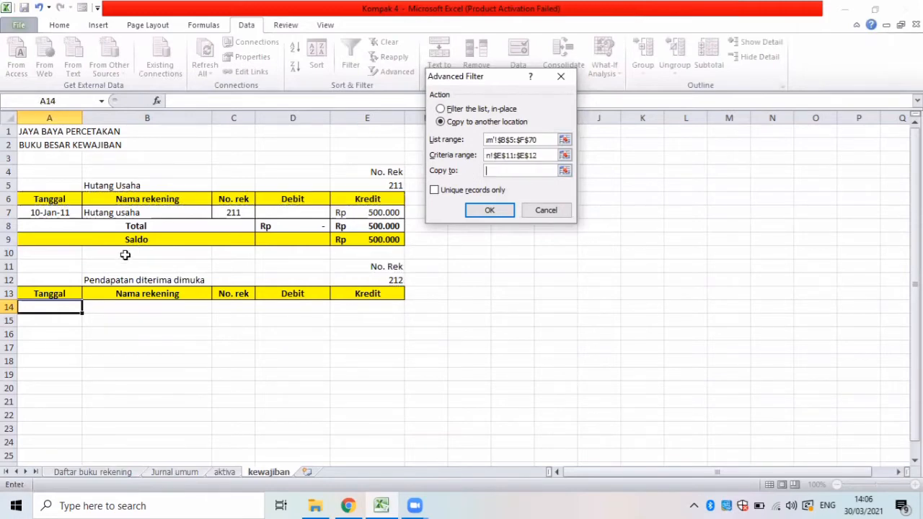
pyautogui.moveTo(51, 294); pyautogui.dragTo(356, 296)
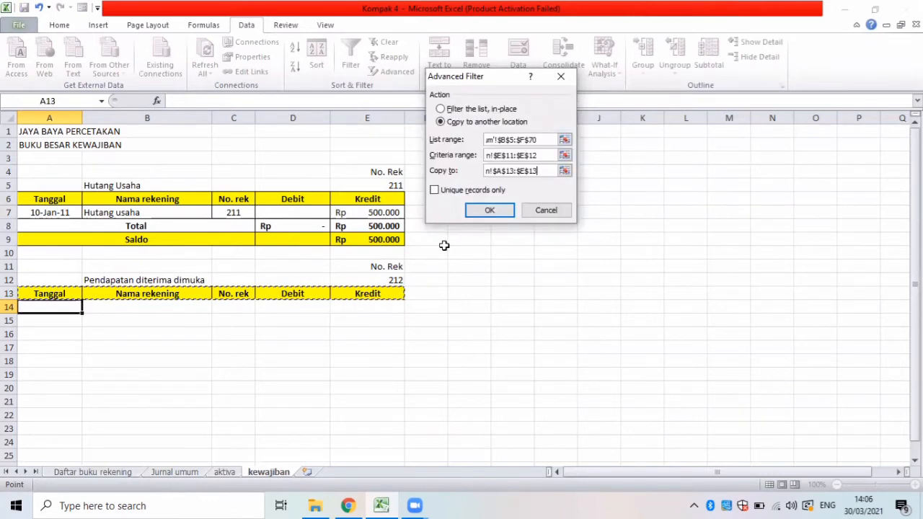
pyautogui.click(490, 211)
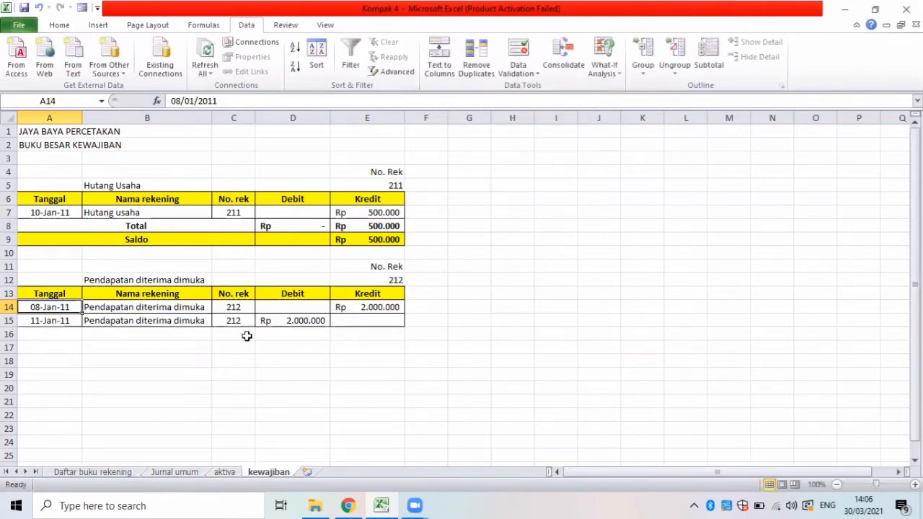
# Enter the labels Total in A16 and Saldo in A17 below the Pendapatan diterima dimuka entries.
pyautogui.click(37, 333)
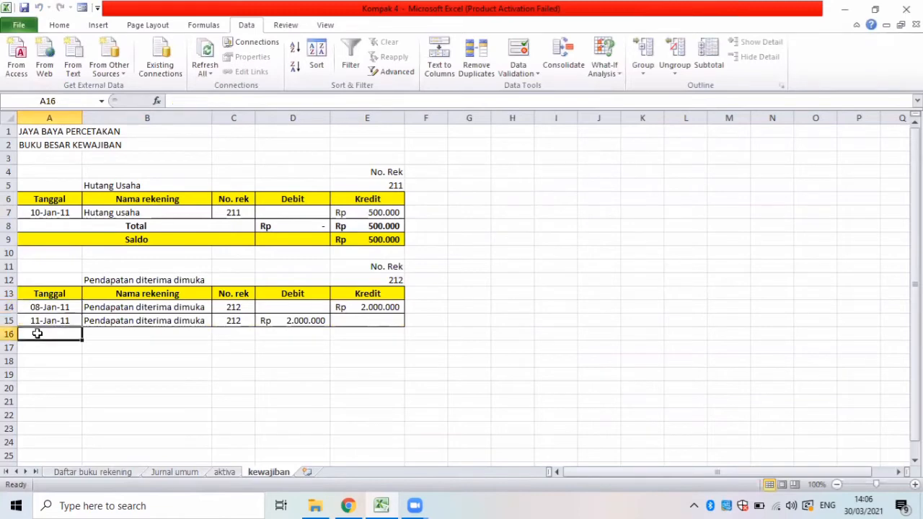
pyautogui.write('T')
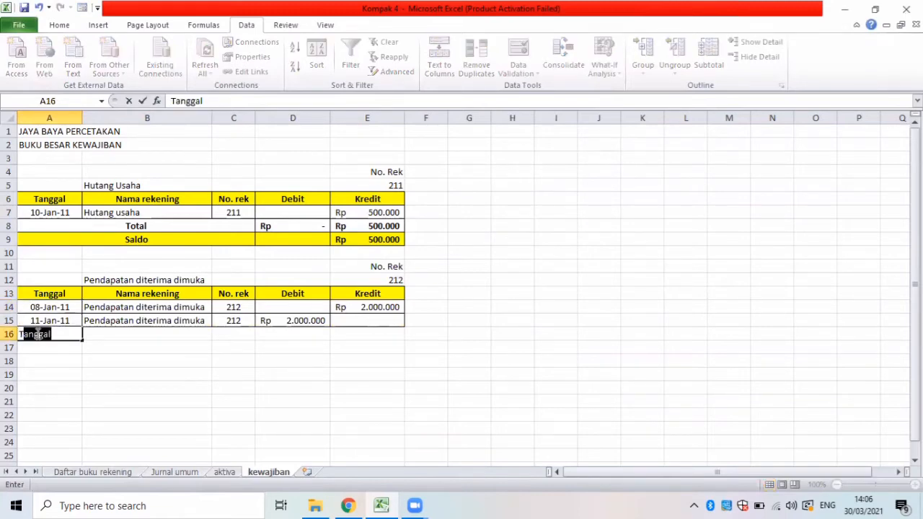
pyautogui.write('otal')
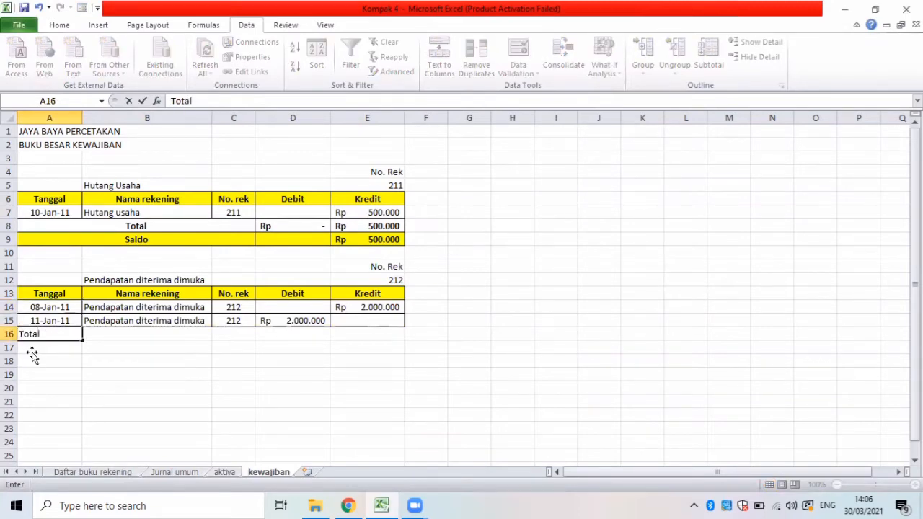
pyautogui.press('Return')
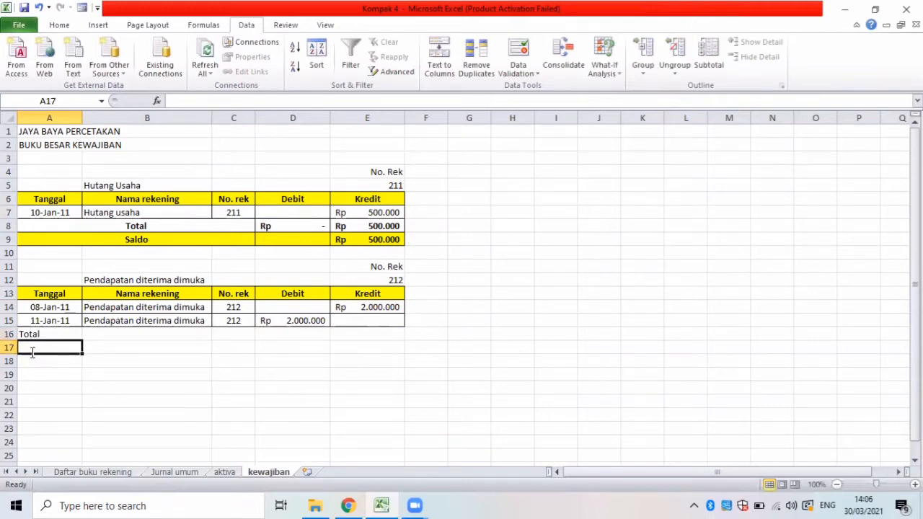
pyautogui.write('Saldo')
# Apply all borders to the Total and Saldo rows A16:E17.
pyautogui.moveTo(37, 332); pyautogui.dragTo(169, 349)
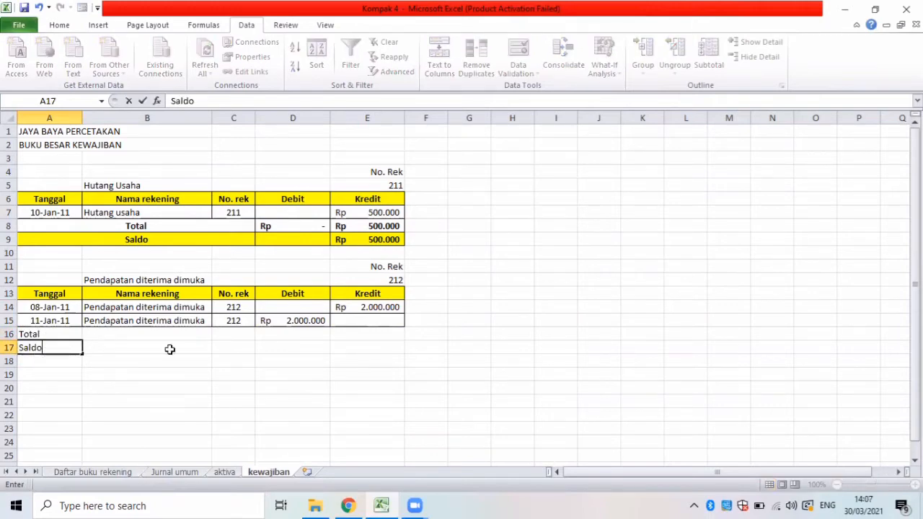
pyautogui.moveTo(346, 347); pyautogui.dragTo(346, 347)
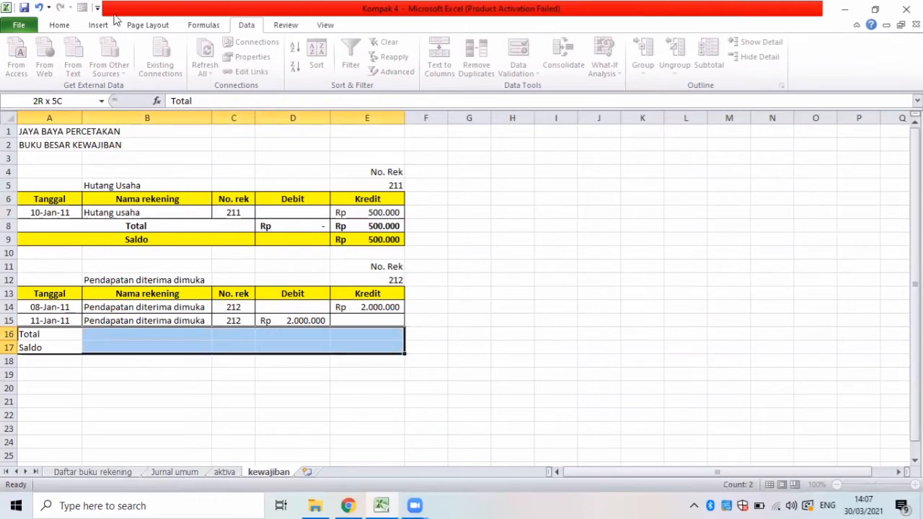
pyautogui.click(60, 26)
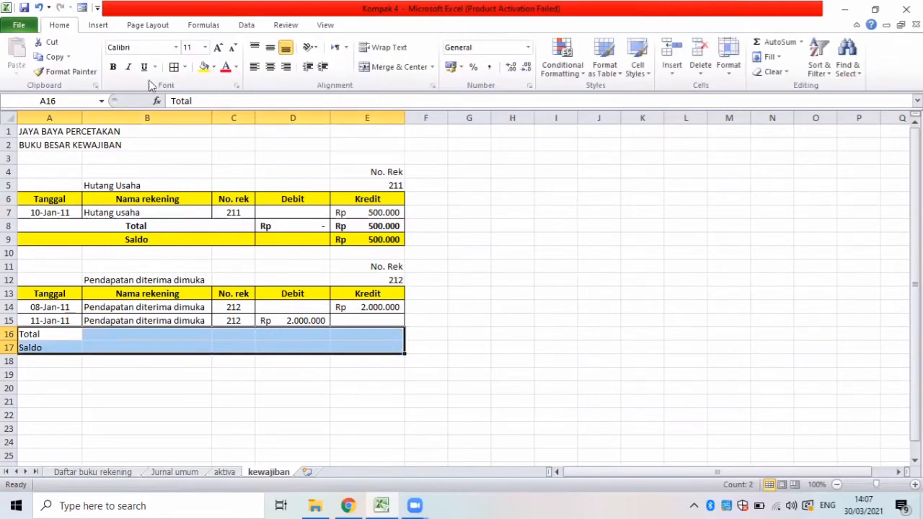
pyautogui.click(174, 66)
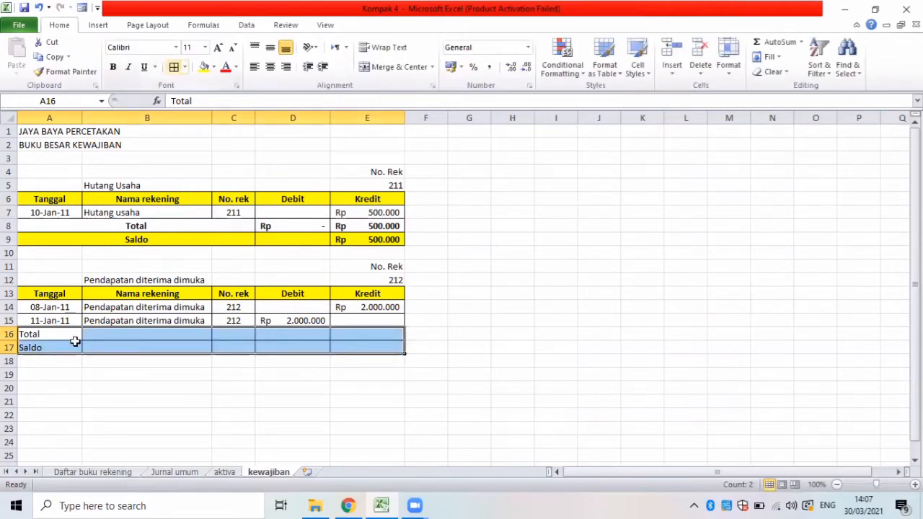
# Merge and center the Total label across A16:B16 and the Saldo label across A17:B17.
pyautogui.hotkey('shift', 'Up')
pyautogui.hotkey('shift', 'Left')
pyautogui.hotkey('shift', 'Left')
pyautogui.hotkey('shift', 'Left')
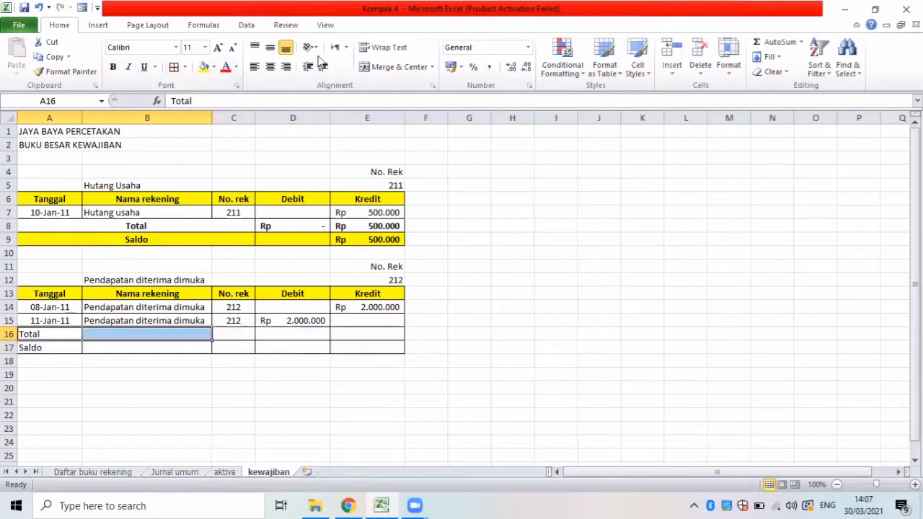
pyautogui.click(394, 67)
pyautogui.moveTo(63, 356); pyautogui.dragTo(112, 348)
pyautogui.click(102, 350)
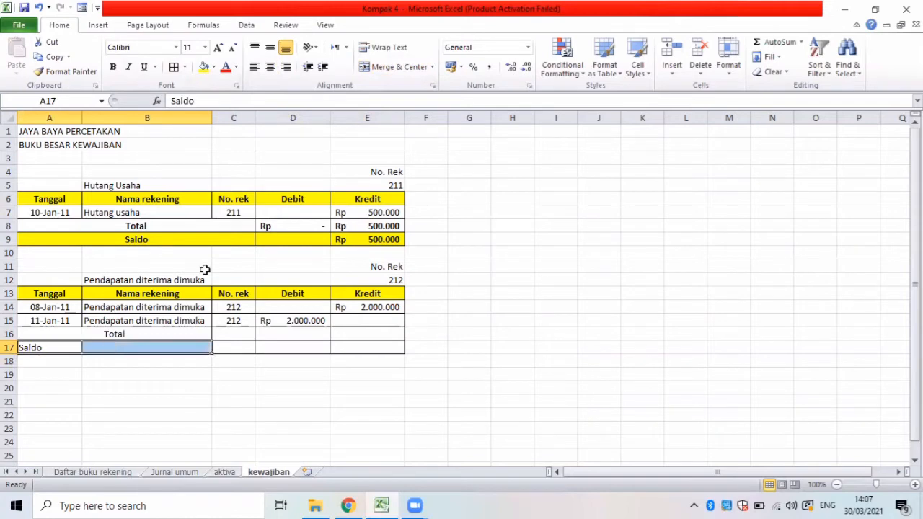
pyautogui.click(381, 69)
# Total the Debit column of Pendapatan diterima dimuka in D16 with a SUM of D14:D15.
pyautogui.moveTo(294, 234); pyautogui.dragTo(294, 255)
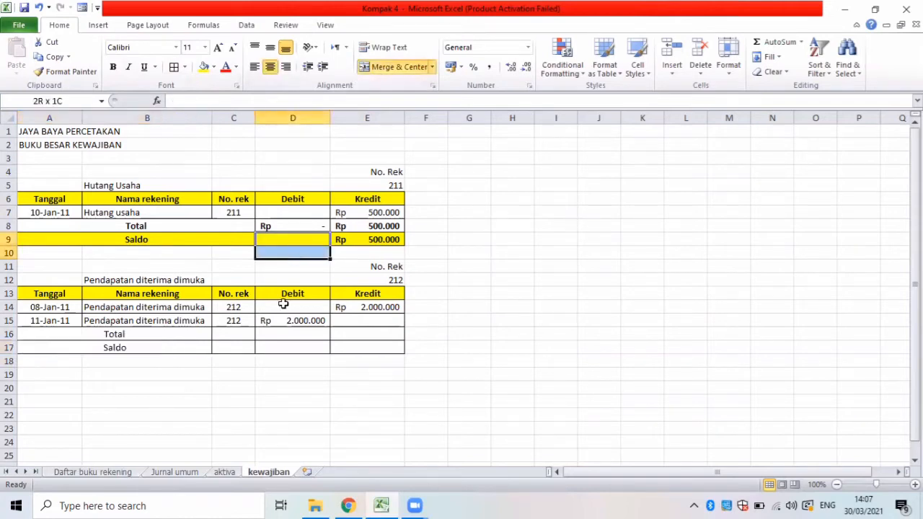
pyautogui.click(272, 322)
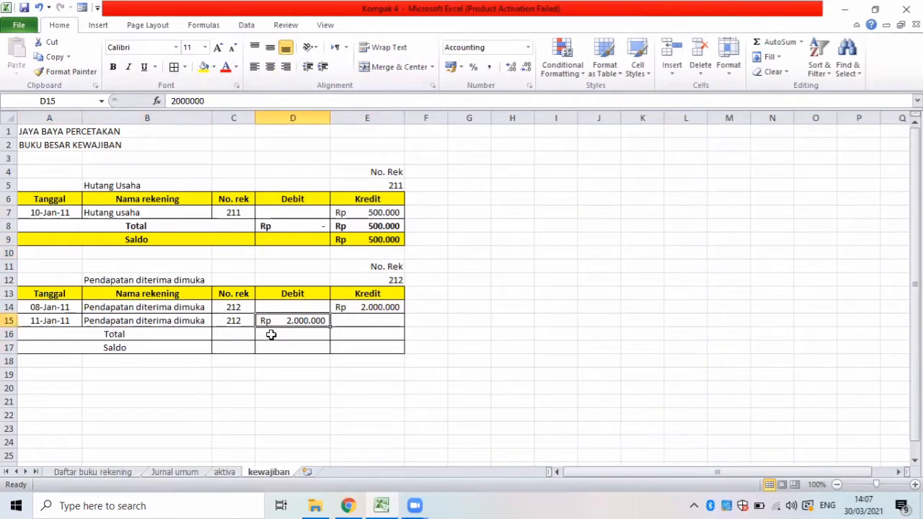
pyautogui.click(272, 334)
pyautogui.write('=')
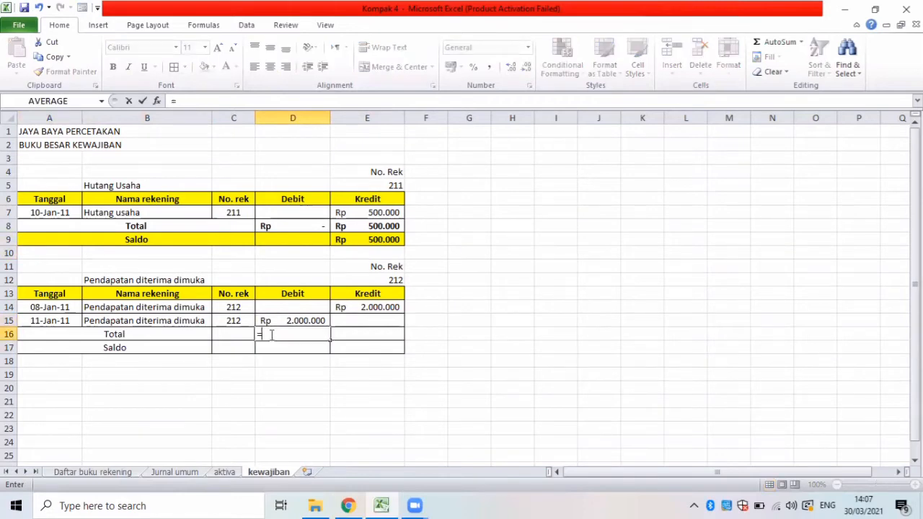
pyautogui.write('sum')
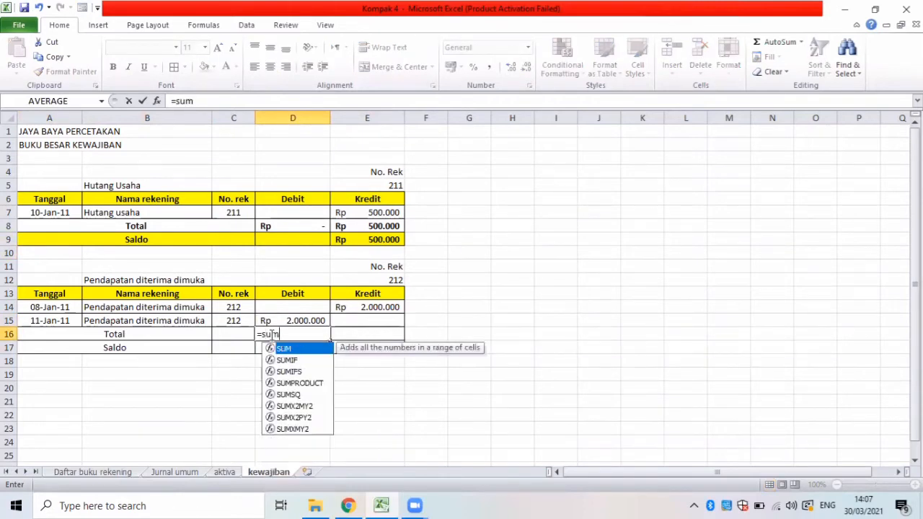
pyautogui.write('(')
pyautogui.click(263, 306)
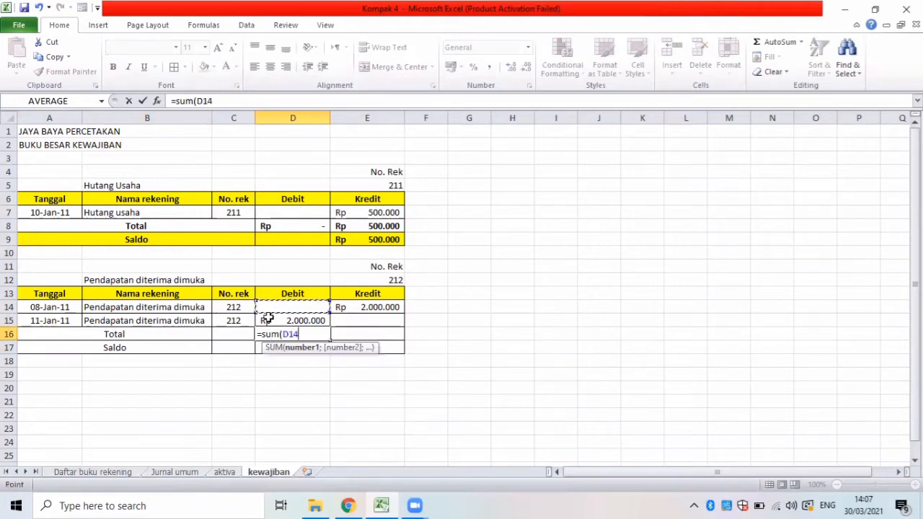
pyautogui.moveTo(268, 318); pyautogui.dragTo(269, 319)
pyautogui.press('Return')
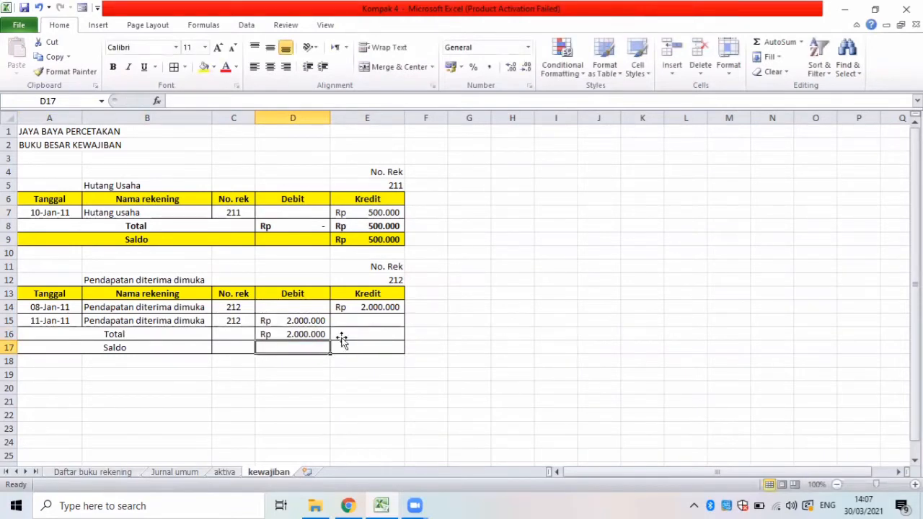
# Total the Kredit column of Pendapatan diterima dimuka in E16 with a SUM of the entries from E14 down.
pyautogui.click(344, 338)
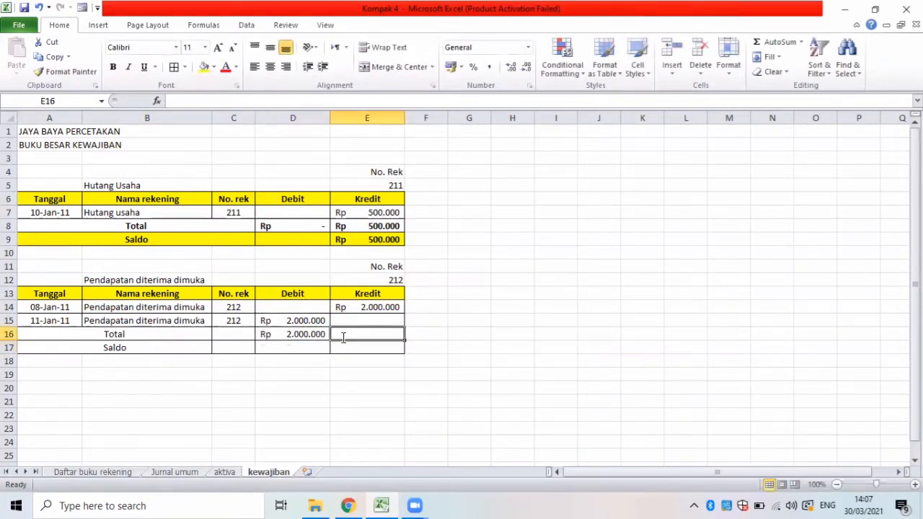
pyautogui.write('=sum(')
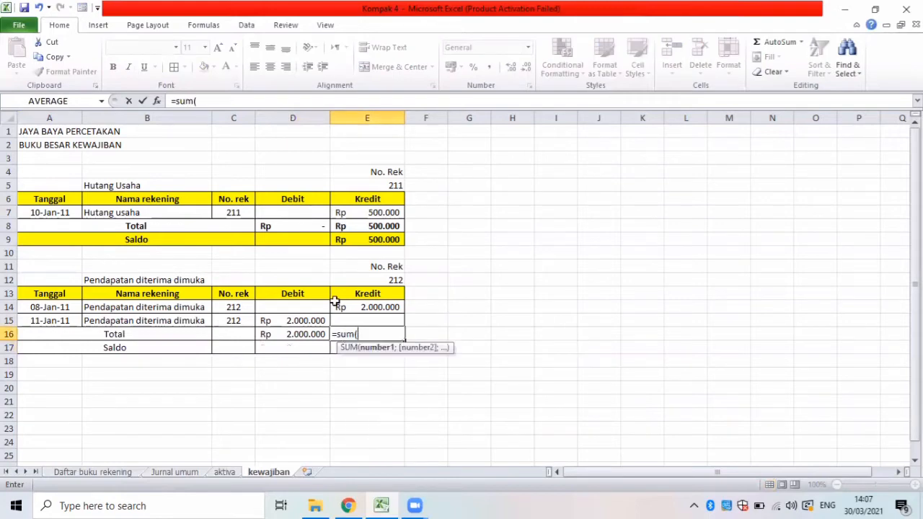
pyautogui.click(340, 308)
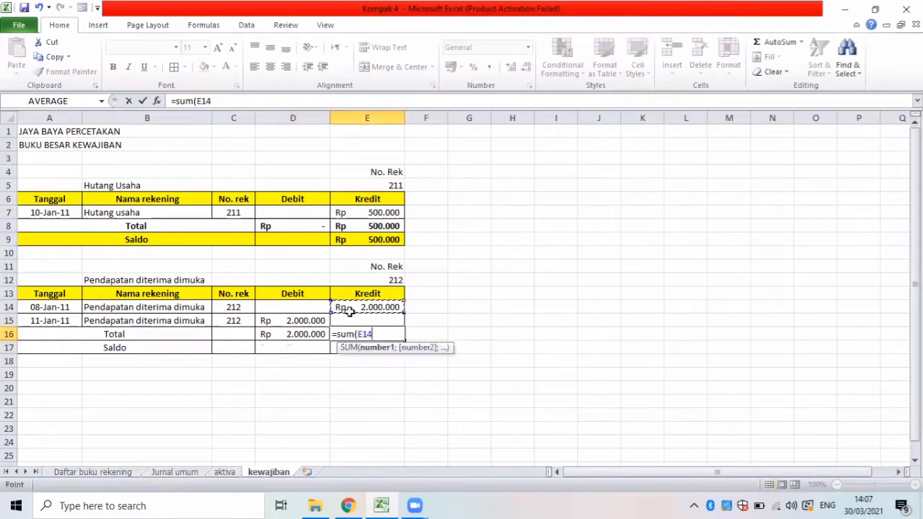
pyautogui.press('Return')
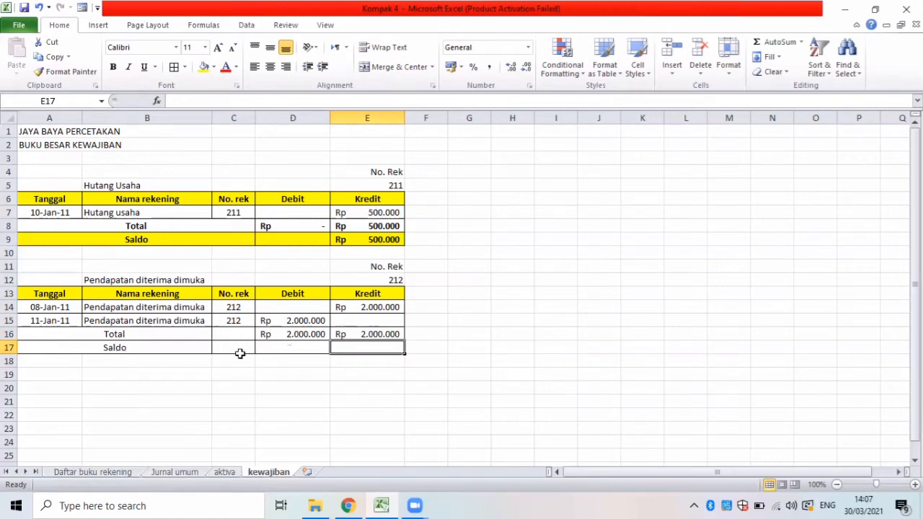
# Calculate the Saldo of Pendapatan diterima dimuka in D17 with the formula =D16-E16.
pyautogui.click(321, 345)
pyautogui.write('=')
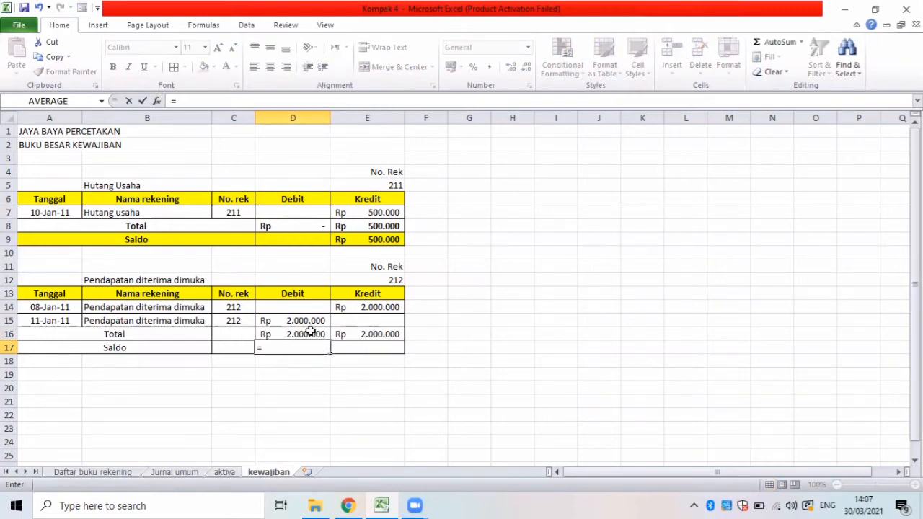
pyautogui.click(310, 332)
pyautogui.write('-')
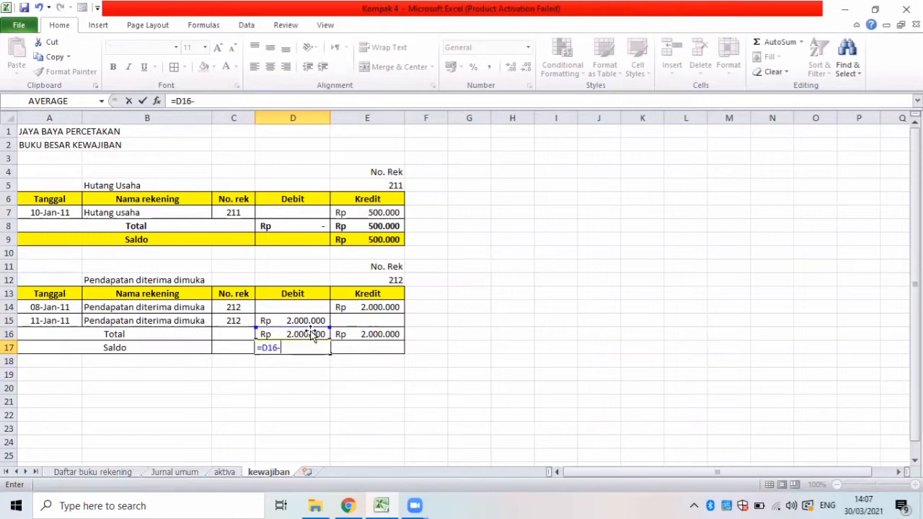
pyautogui.click(367, 335)
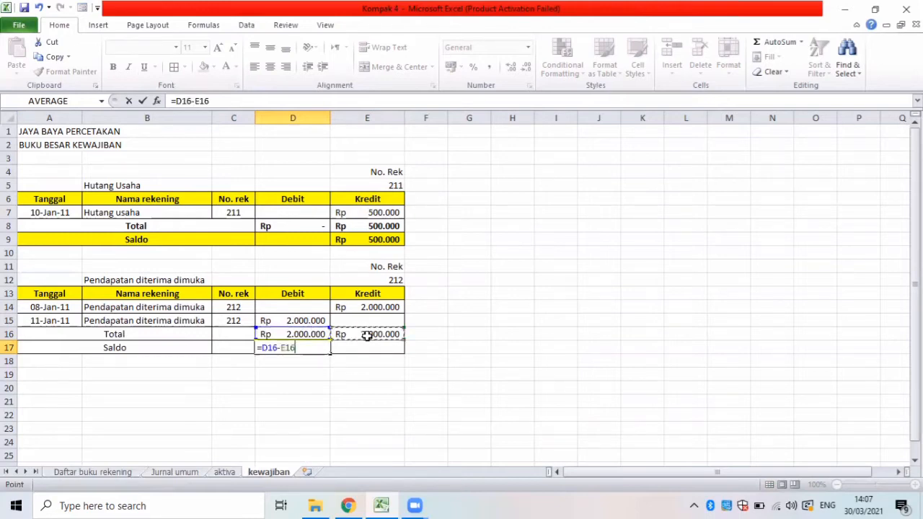
pyautogui.write('-')
pyautogui.press('Return')
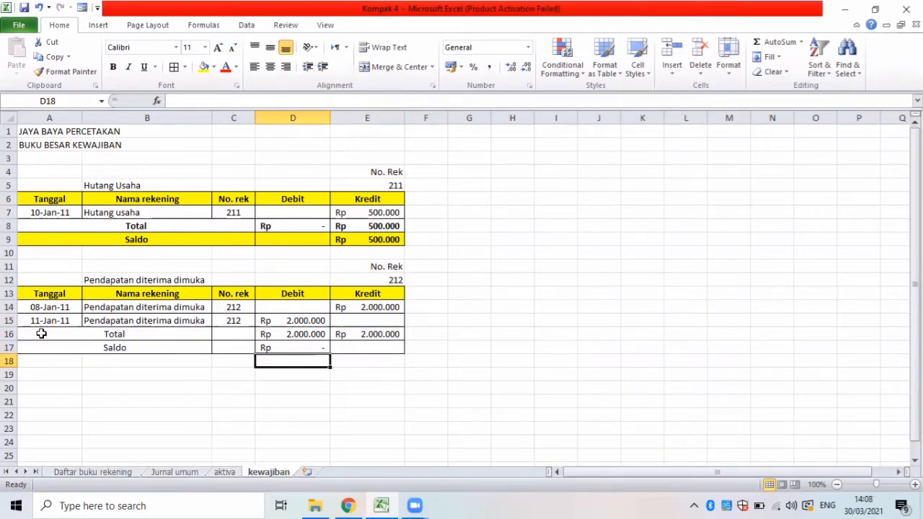
# Bold the Total and Saldo rows A16:E17 and fill the Saldo row A17:E17 with yellow.
pyautogui.moveTo(43, 336); pyautogui.dragTo(342, 352)
pyautogui.hotkey('ctrl', 'b')
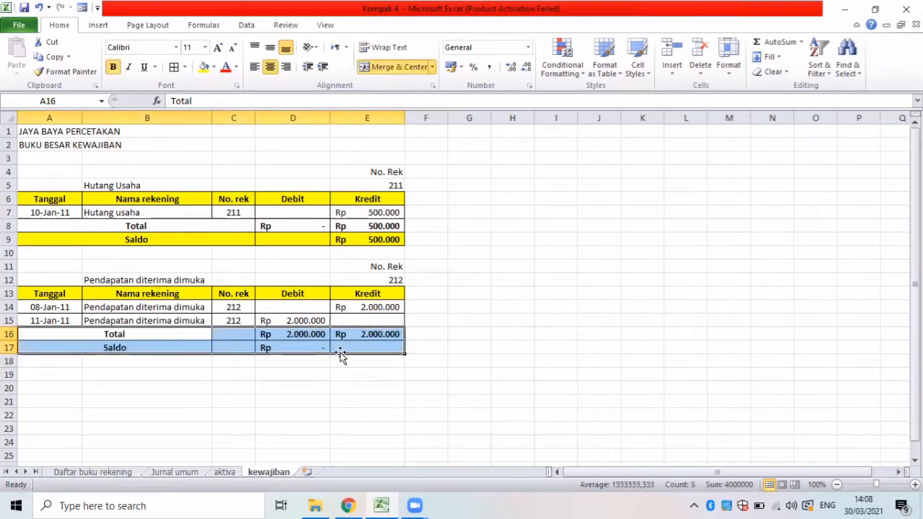
pyautogui.moveTo(64, 342); pyautogui.dragTo(339, 349)
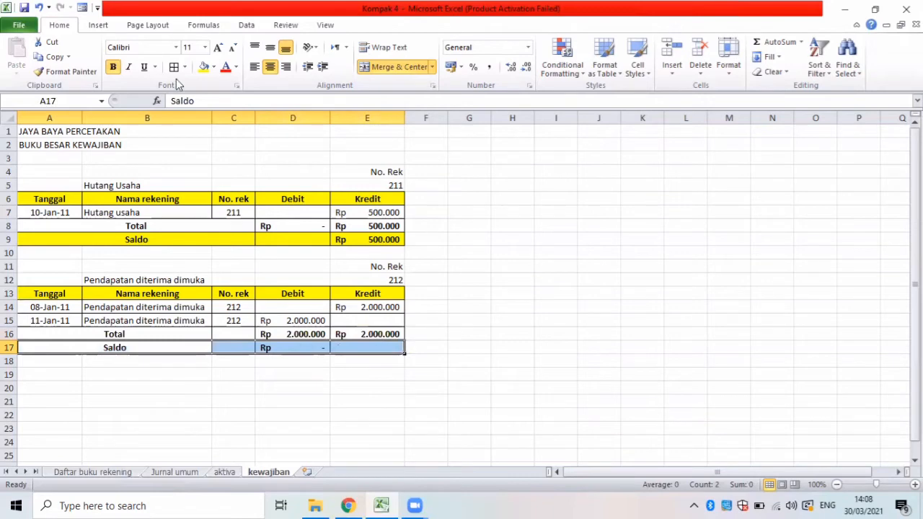
pyautogui.click(205, 67)
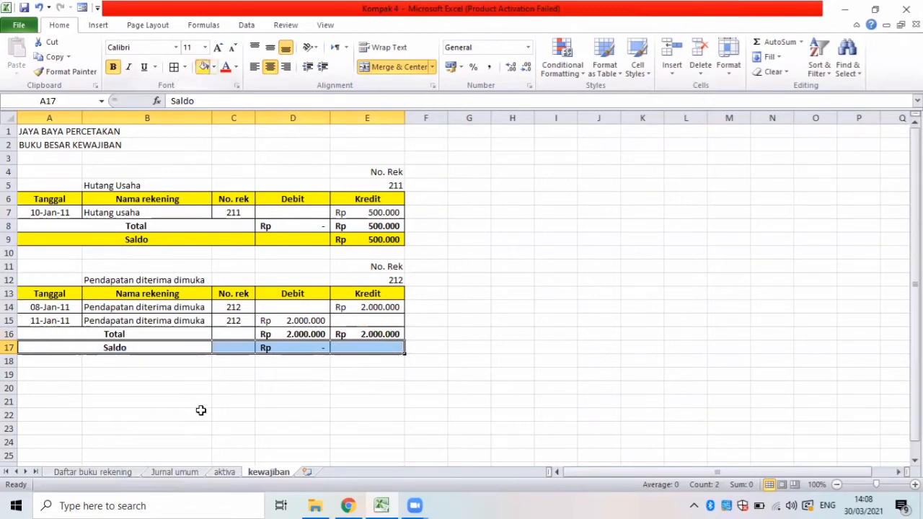
pyautogui.click(201, 412)
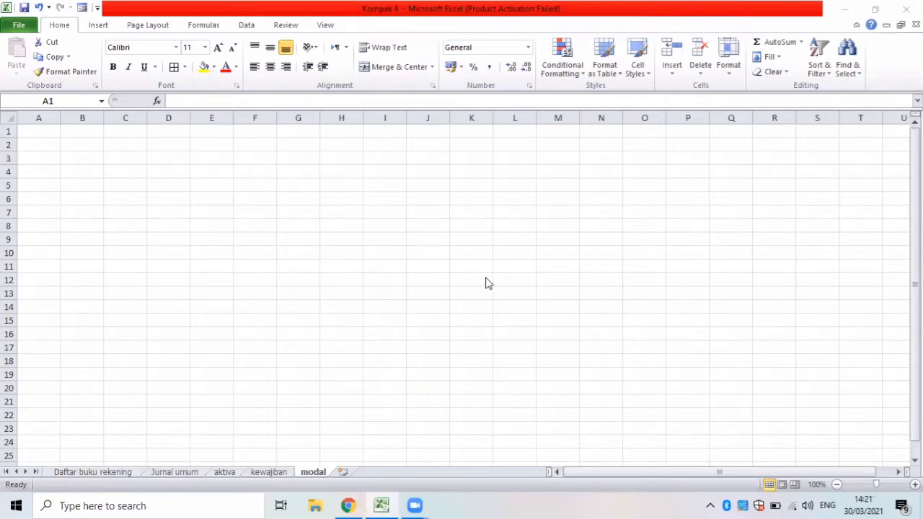
# Copy the two title lines in A1:B2 of the kewajiban sheet to A1 of the modal sheet.
pyautogui.click(228, 224)
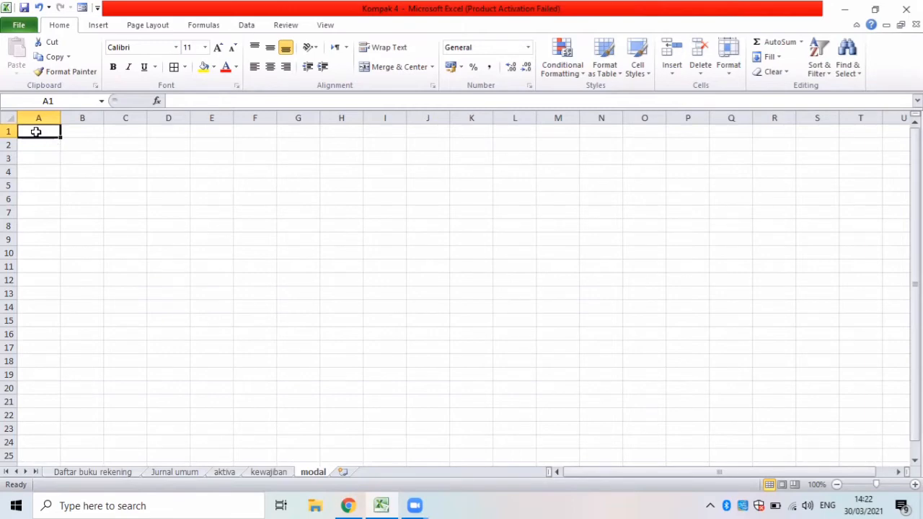
pyautogui.click(277, 474)
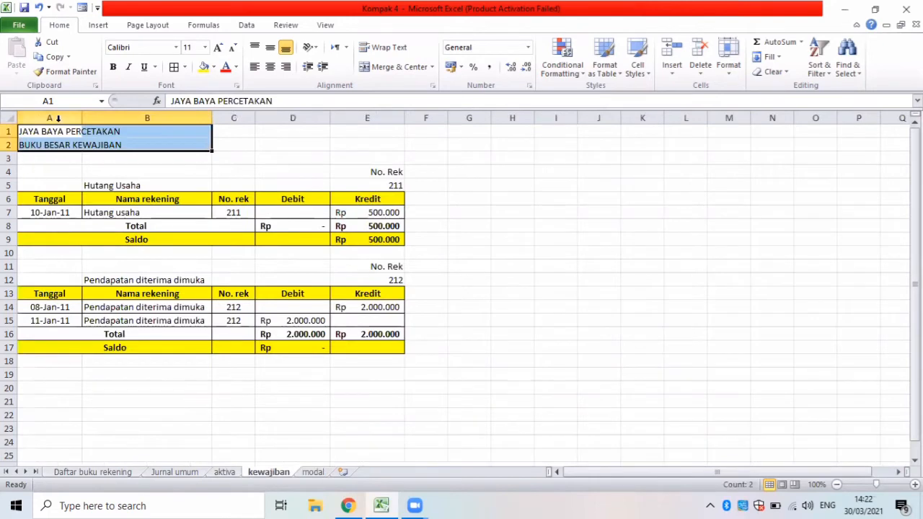
pyautogui.hotkey('ctrl', 'c')
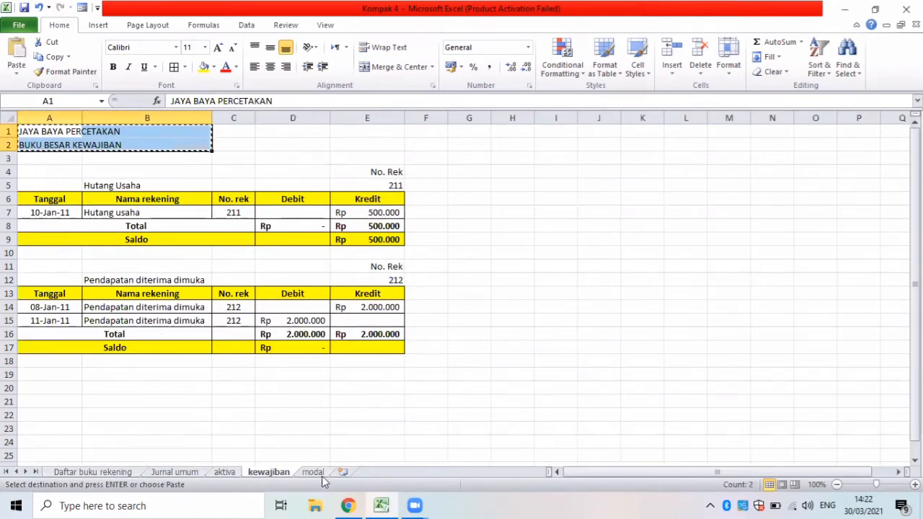
pyautogui.click(314, 473)
pyautogui.hotkey('ctrl', 'v')
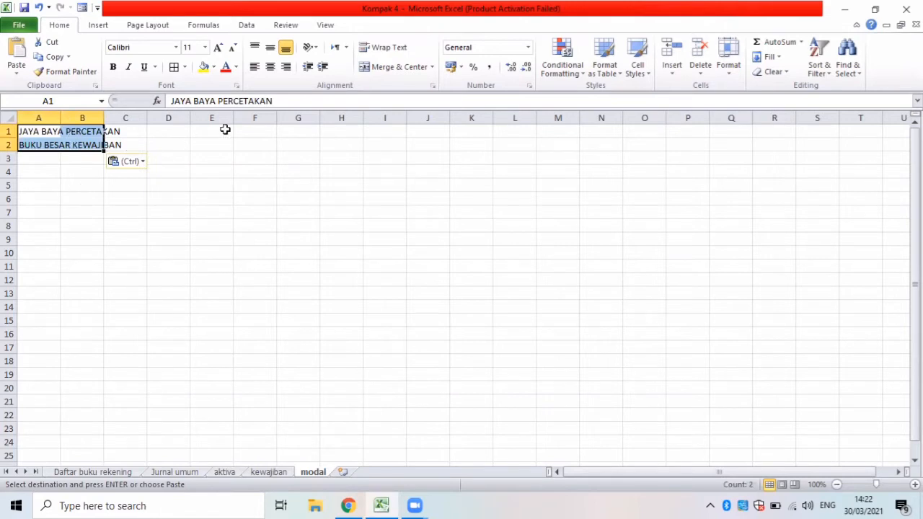
# Change the title in A2 of the modal sheet to BUKU BESAR MODAL.
pyautogui.click(42, 147)
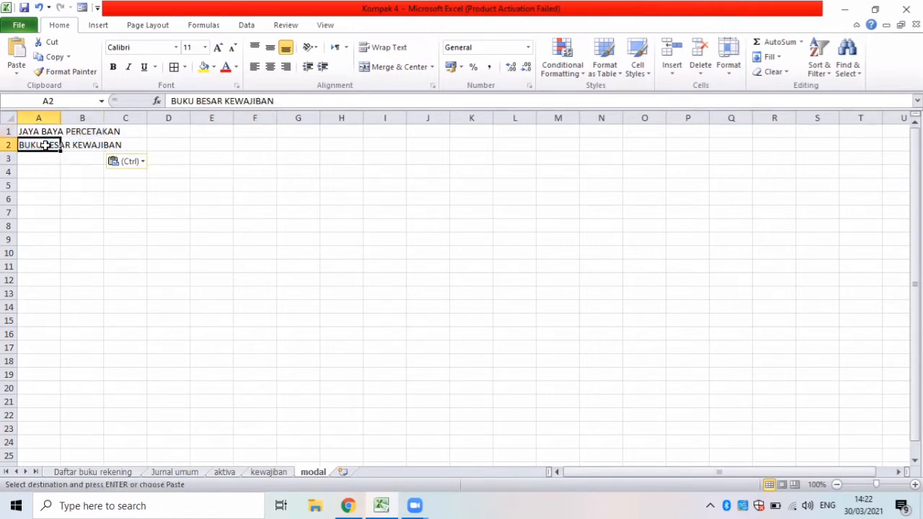
pyautogui.click(294, 101)
pyautogui.press('BackSpace')
pyautogui.press('BackSpace')
pyautogui.press('BackSpace')
pyautogui.press('BackSpace')
pyautogui.press('BackSpace')
pyautogui.press('BackSpace')
pyautogui.press('BackSpace')
pyautogui.press('BackSpace')
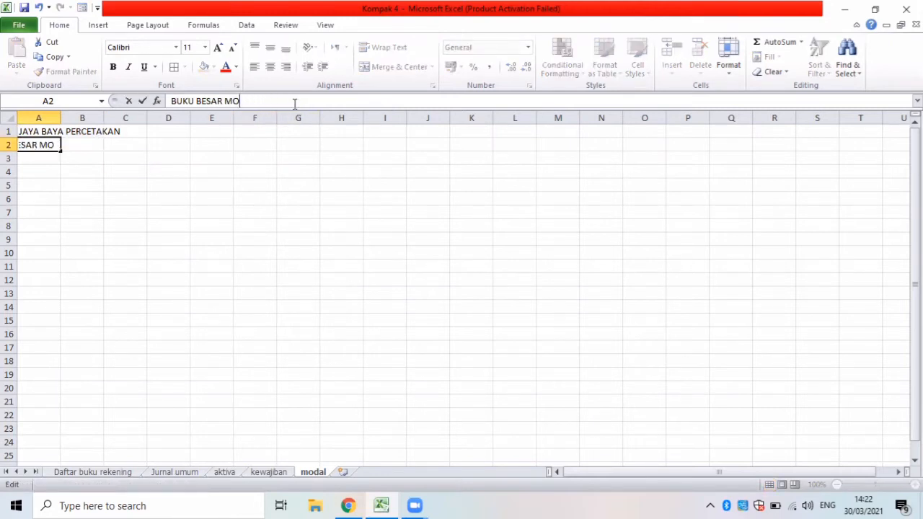
pyautogui.write('MODAL')
# Copy the Hutang Usaha heading block A4:E6 from kewajiban to A4 of the modal sheet and widen columns A, B, D and E.
pyautogui.click(39, 172)
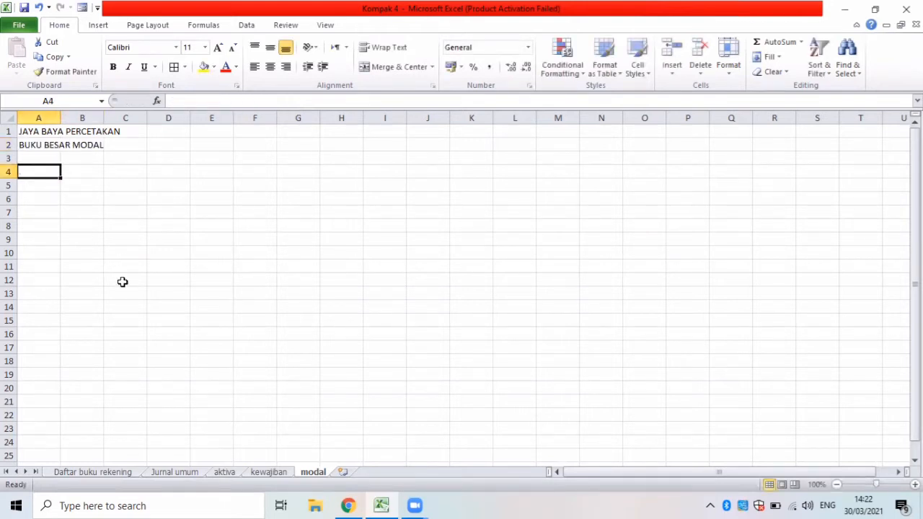
pyautogui.click(263, 473)
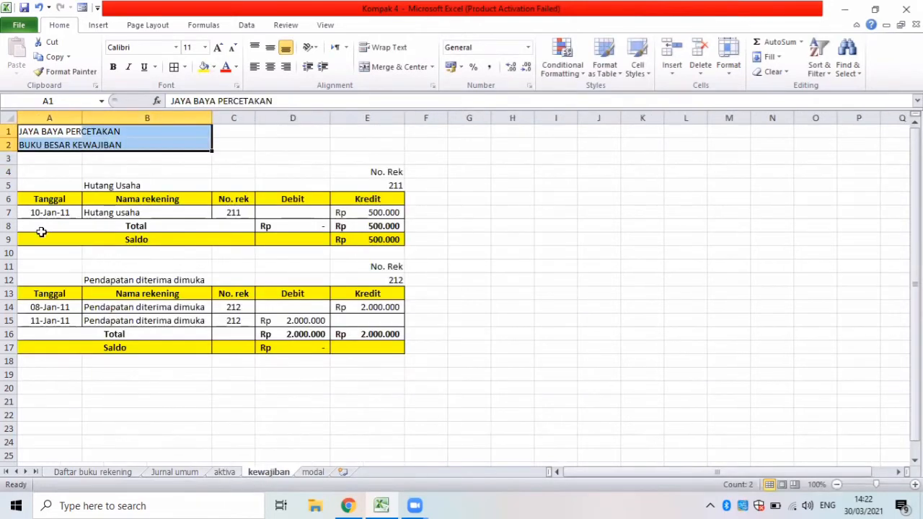
pyautogui.moveTo(24, 172); pyautogui.dragTo(388, 186)
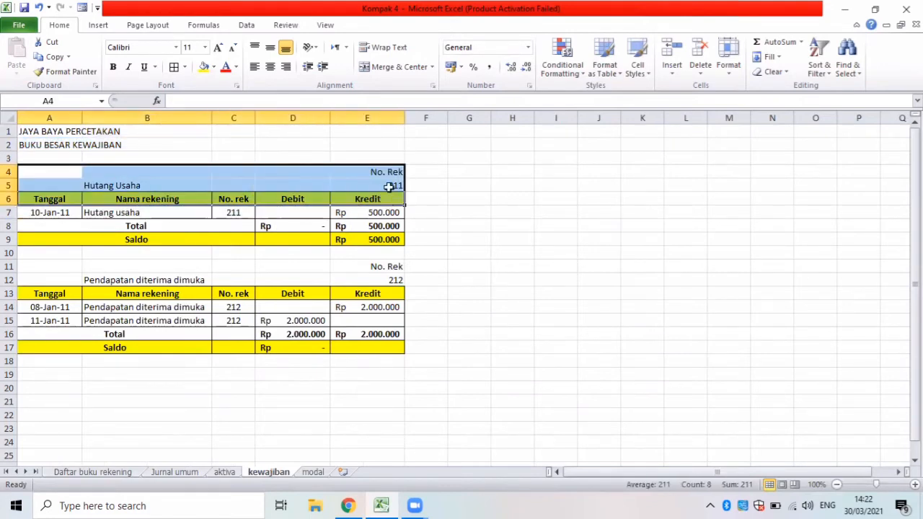
pyautogui.hotkey('ctrl', 'c')
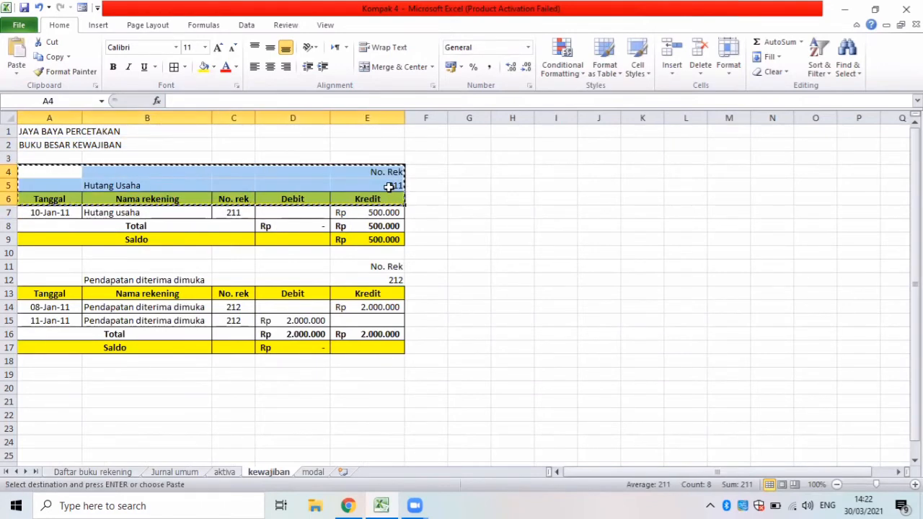
pyautogui.click(314, 473)
pyautogui.hotkey('ctrl', 'v')
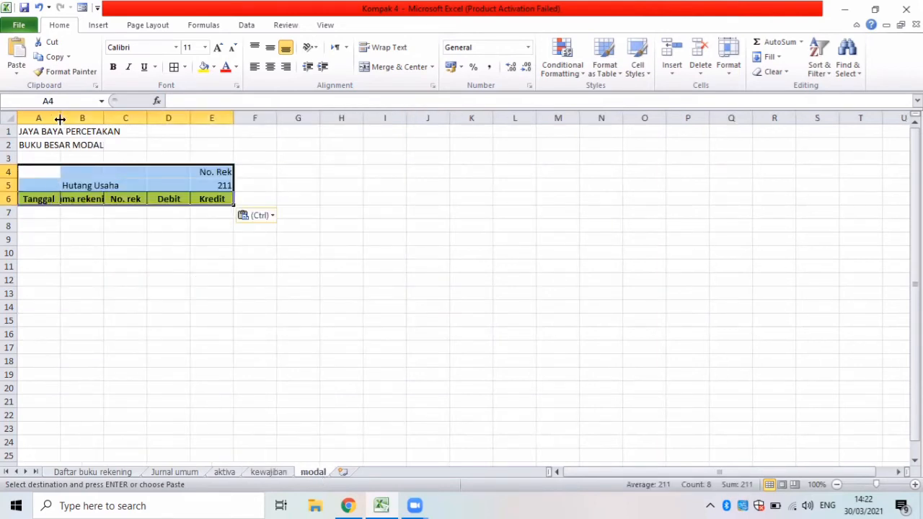
pyautogui.moveTo(59, 119); pyautogui.dragTo(214, 119)
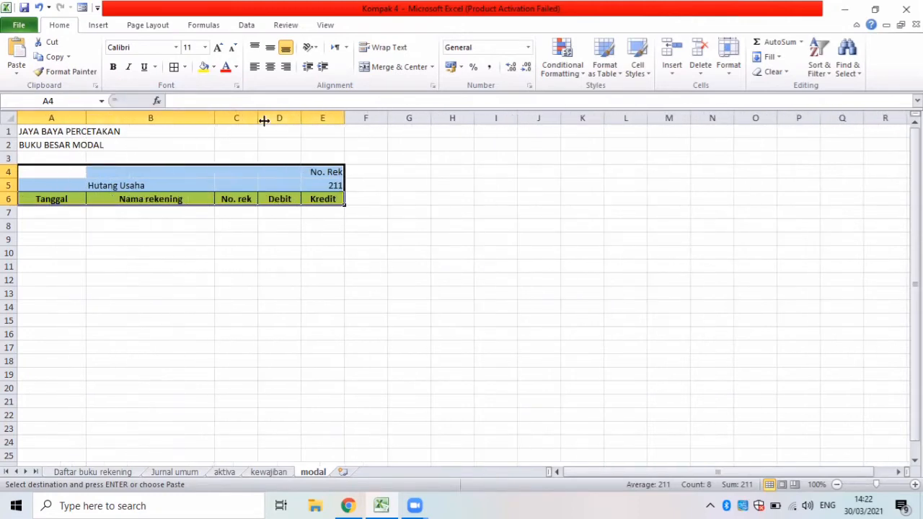
pyautogui.moveTo(301, 118); pyautogui.dragTo(419, 124)
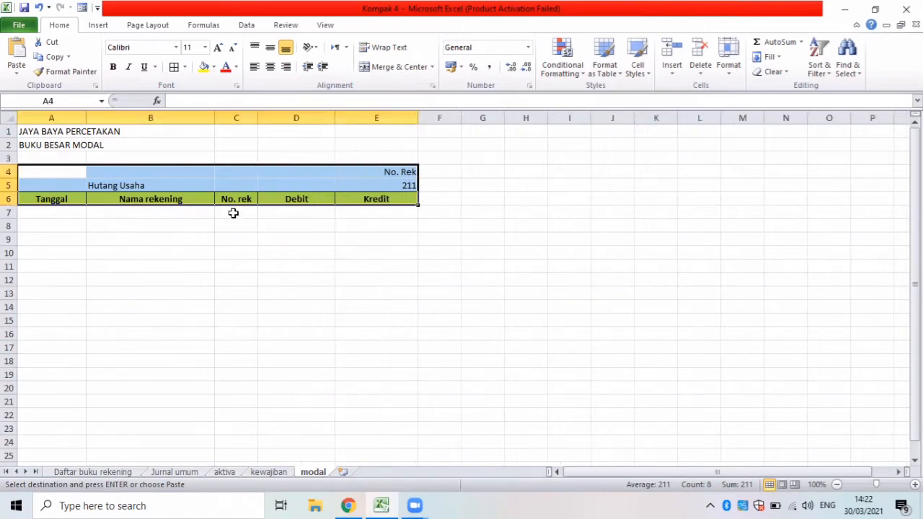
# Check the account list for the capital account, and set the heading's account name in B5 to Modal and its No. Rek in E5 to 311.
pyautogui.click(133, 185)
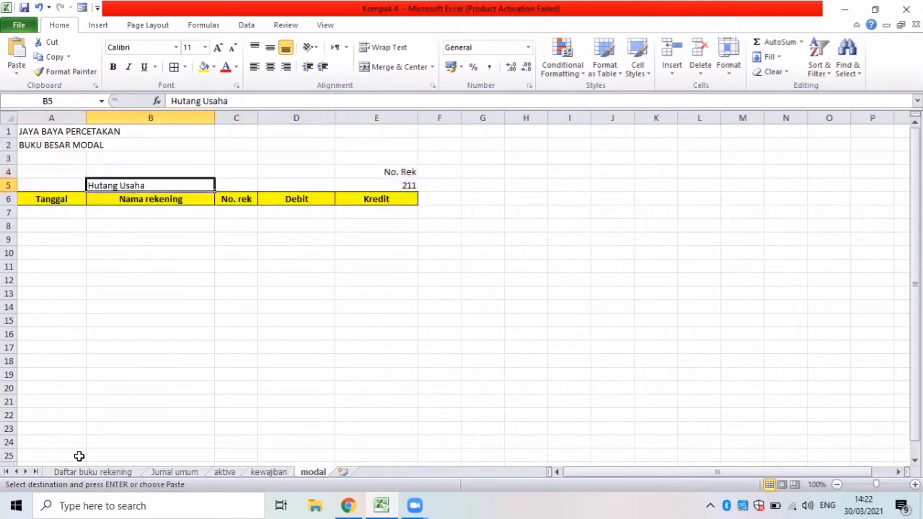
pyautogui.click(103, 471)
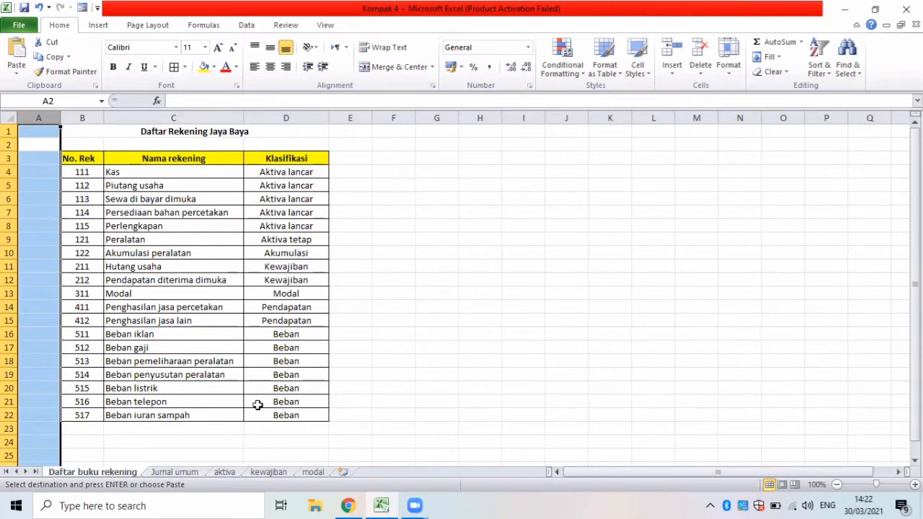
pyautogui.click(312, 472)
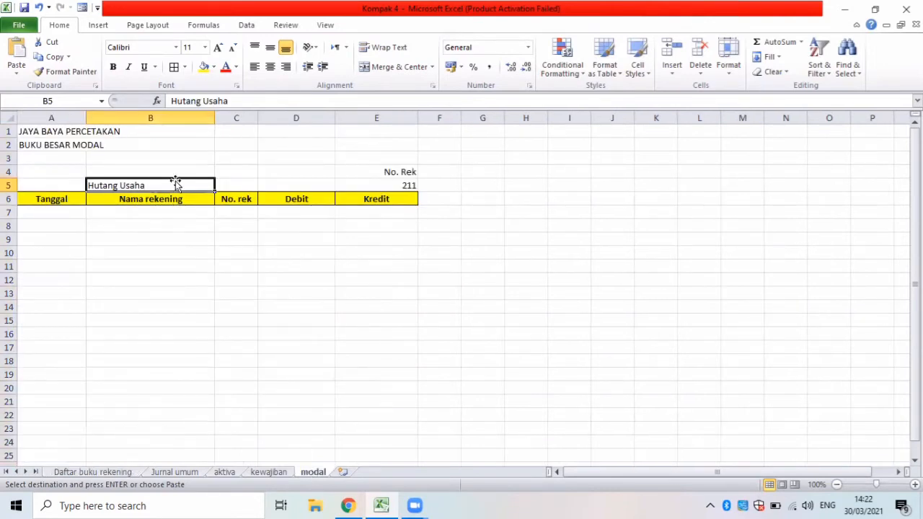
pyautogui.press('BackSpace')
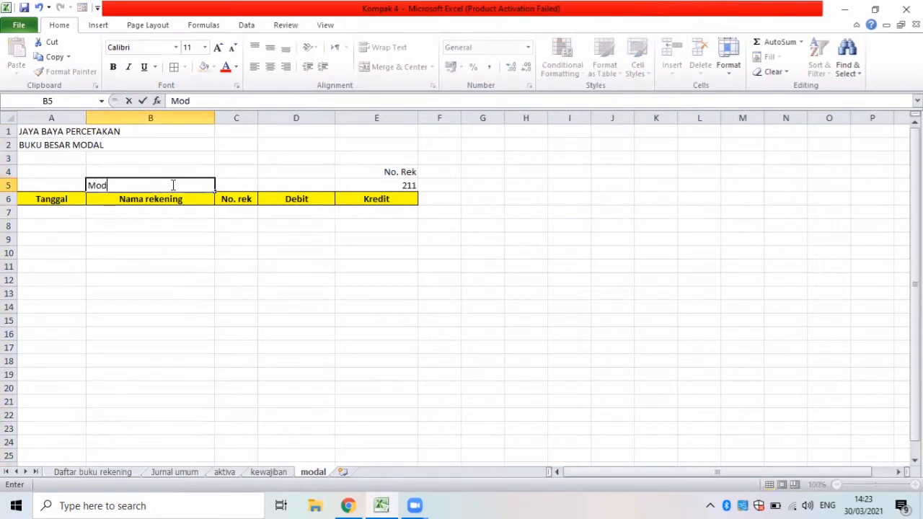
pyautogui.write('Modal')
pyautogui.click(368, 184)
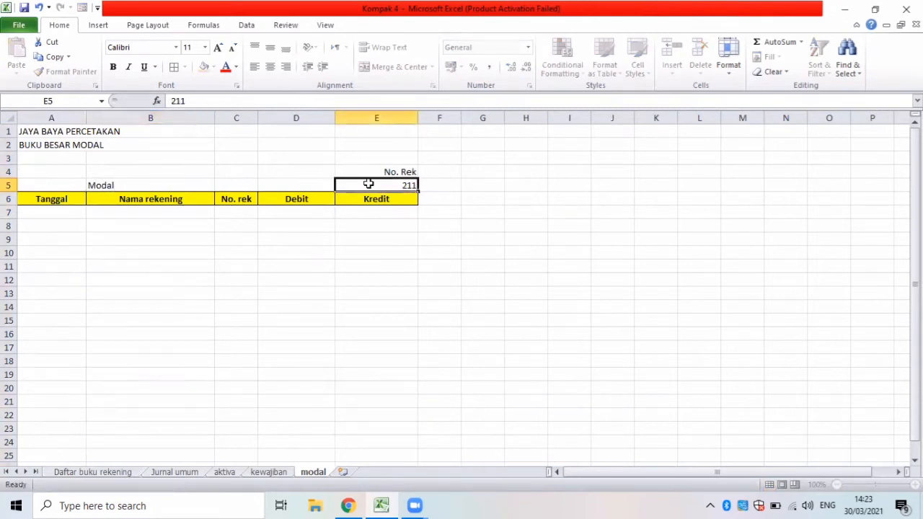
pyautogui.press('BackSpace')
pyautogui.write('311')
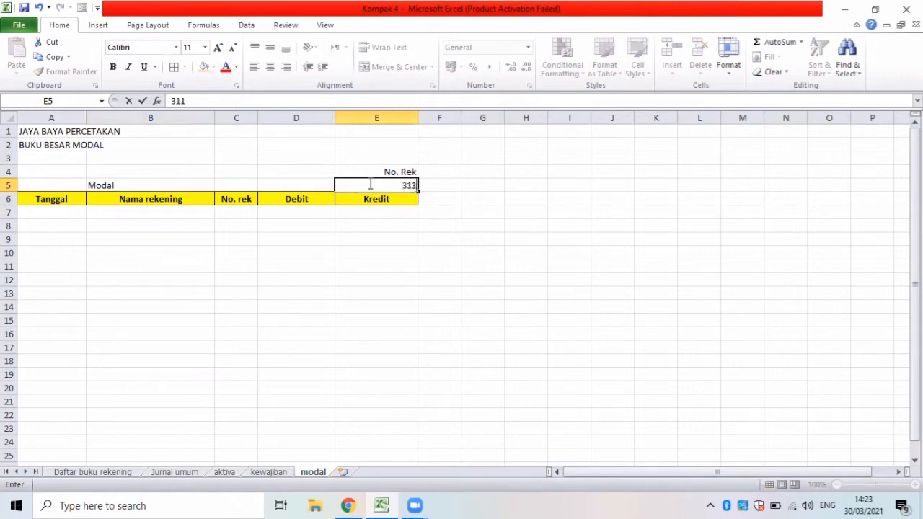
# Start an Advanced Filter from A7 of the modal sheet, copying to another location with list range B5:F70 of Jurnal umum.
pyautogui.click(72, 213)
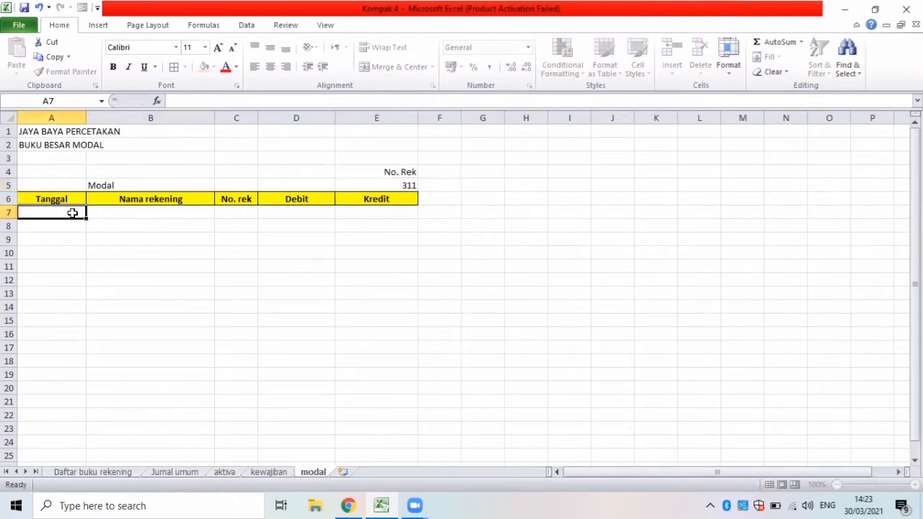
pyautogui.click(248, 25)
pyautogui.click(386, 71)
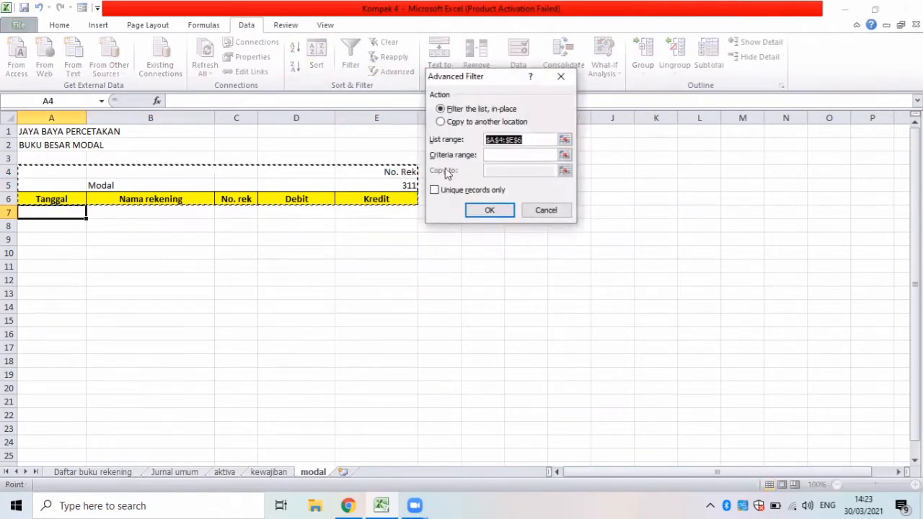
pyautogui.click(444, 123)
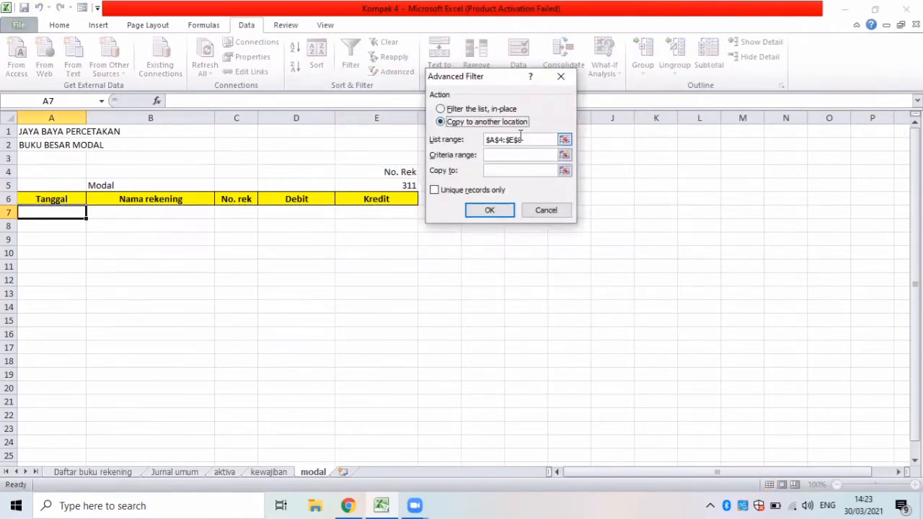
pyautogui.moveTo(524, 139); pyautogui.dragTo(478, 140)
pyautogui.press('BackSpace')
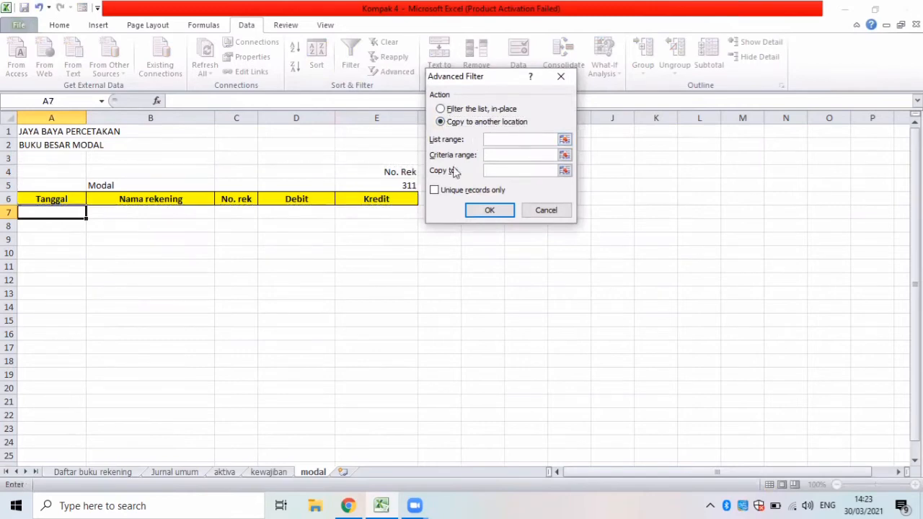
pyautogui.click(165, 471)
pyautogui.press('Up')
pyautogui.press('Up')
pyautogui.press('Up')
pyautogui.press('Up')
pyautogui.press('Up')
pyautogui.press('Up')
pyautogui.press('Up')
pyautogui.press('Up')
pyautogui.press('Up')
pyautogui.press('Up')
pyautogui.press('Up')
pyautogui.press('Up')
pyautogui.press('Up')
pyautogui.press('Up')
pyautogui.press('Up')
pyautogui.press('Up')
pyautogui.press('Up')
pyautogui.press('Up')
pyautogui.press('Up')
pyautogui.press('Up')
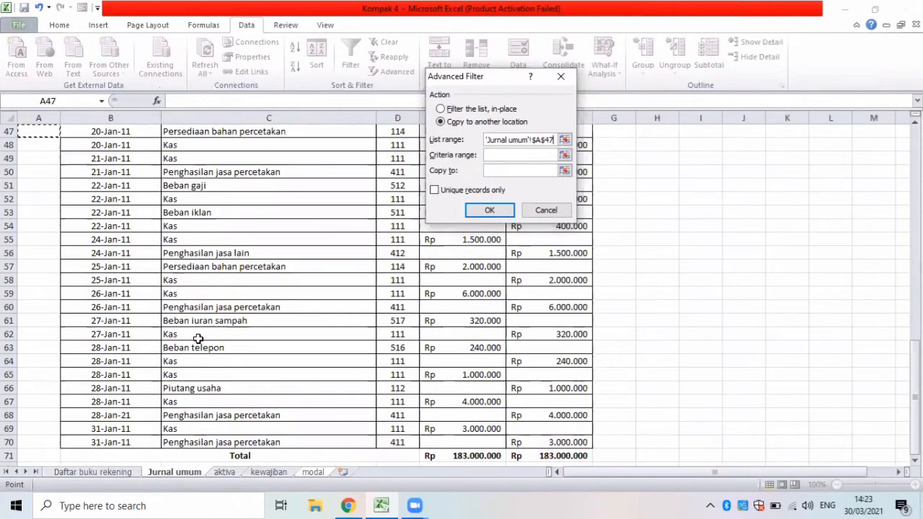
pyautogui.press('Up')
pyautogui.press('Up')
pyautogui.press('Up')
pyautogui.press('Up')
pyautogui.press('Up')
pyautogui.press('Up')
pyautogui.press('Up')
pyautogui.press('Up')
pyautogui.press('Up')
pyautogui.press('Up')
pyautogui.press('Up')
pyautogui.press('Up')
pyautogui.press('Up')
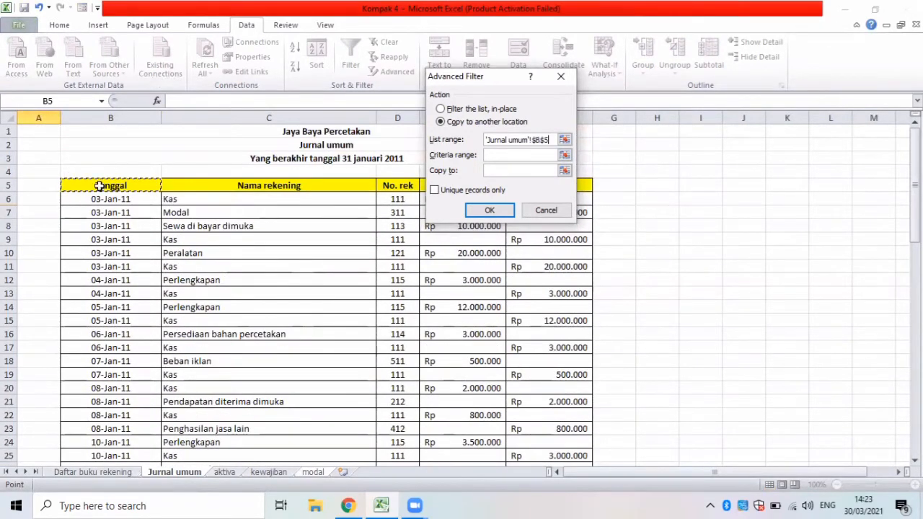
pyautogui.moveTo(97, 181); pyautogui.dragTo(544, 430)
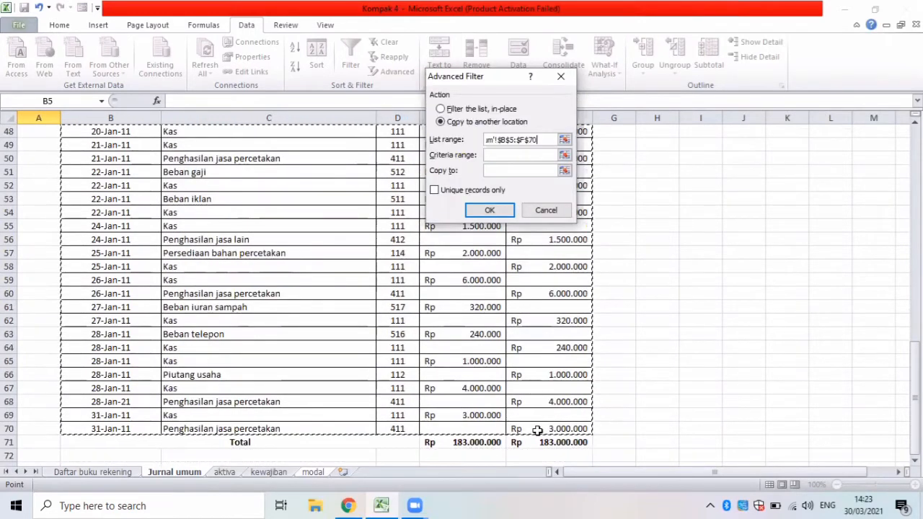
# Set the criteria range to E4:E5 and the copy-to range to A6:E6 of the modal sheet, and run the filter.
pyautogui.click(508, 155)
pyautogui.moveTo(357, 173); pyautogui.dragTo(363, 181)
pyautogui.click(495, 171)
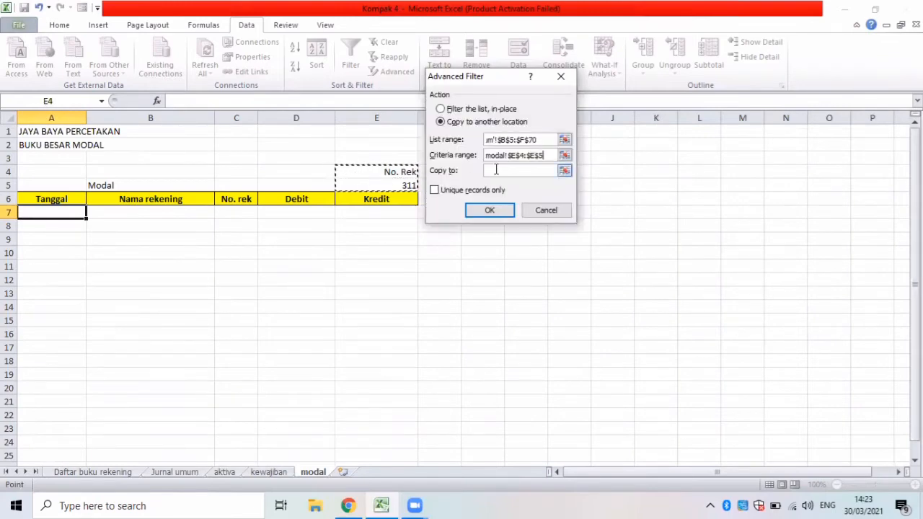
pyautogui.click(39, 201)
pyautogui.moveTo(40, 201); pyautogui.dragTo(355, 200)
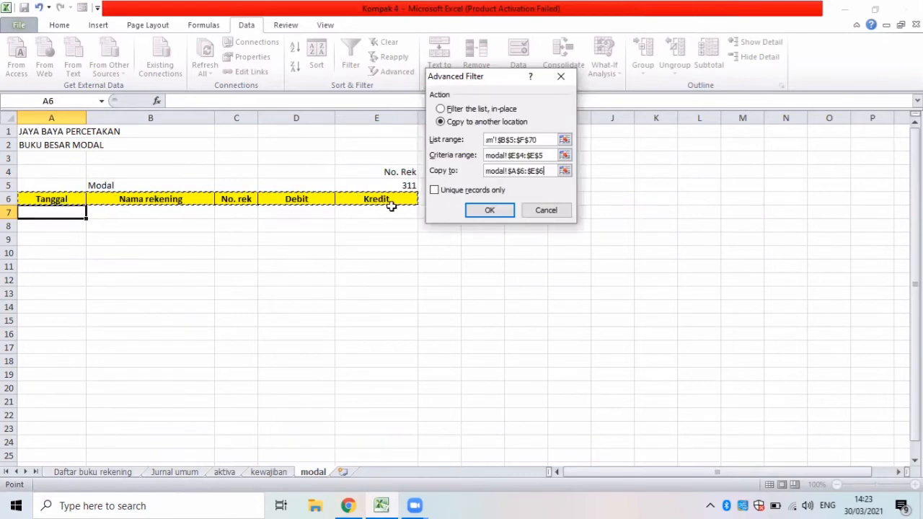
pyautogui.click(487, 209)
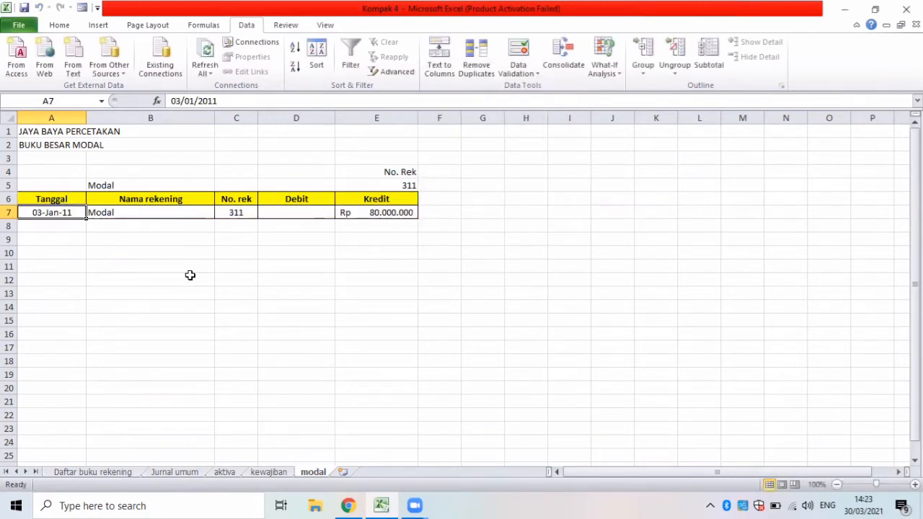
# Enter the row labels Total in A8 and Saldo in A9 of the modal sheet.
pyautogui.click(55, 227)
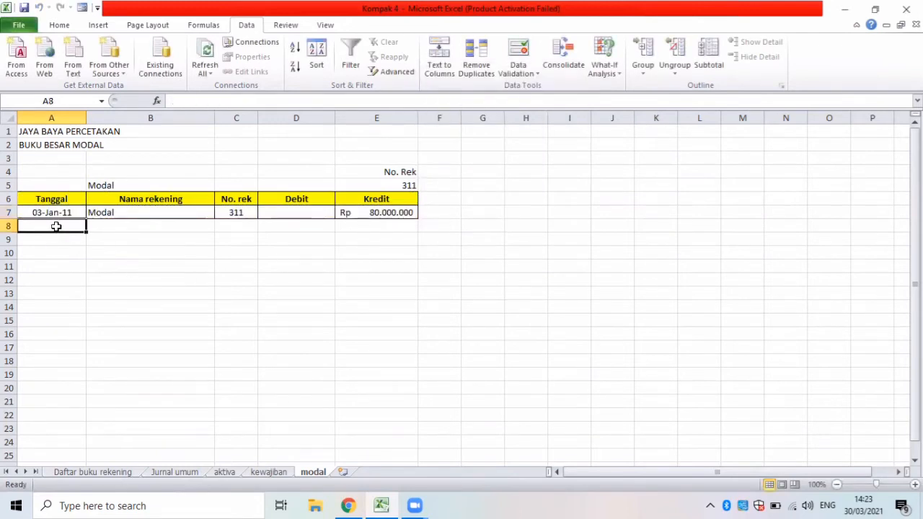
pyautogui.write('t')
pyautogui.press('BackSpace')
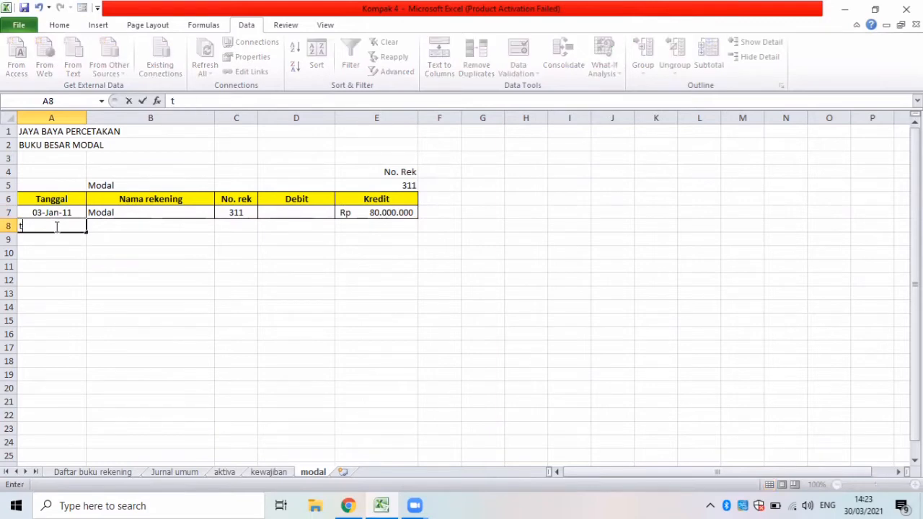
pyautogui.write('tO')
pyautogui.write('t')
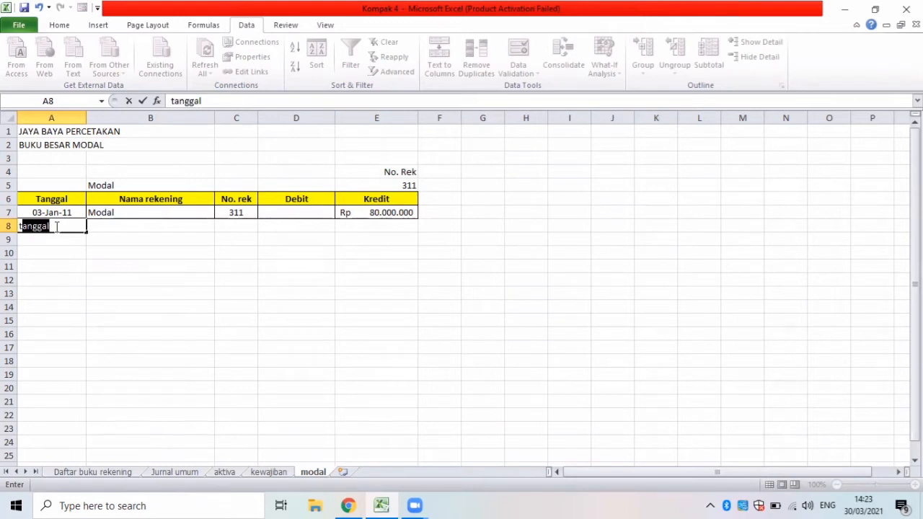
pyautogui.press('BackSpace')
pyautogui.press('BackSpace')
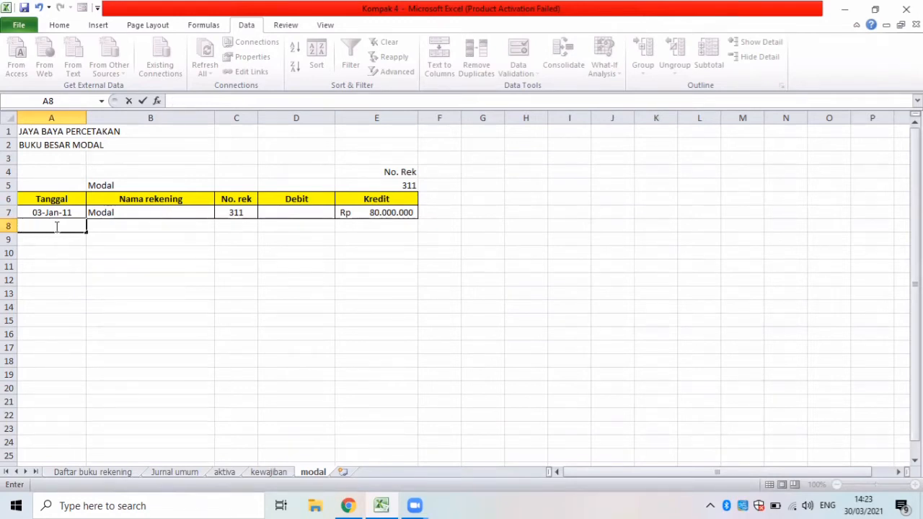
pyautogui.write('t')
pyautogui.press('BackSpace')
pyautogui.press('BackSpace')
pyautogui.write('To')
pyautogui.press('Return')
pyautogui.write('M')
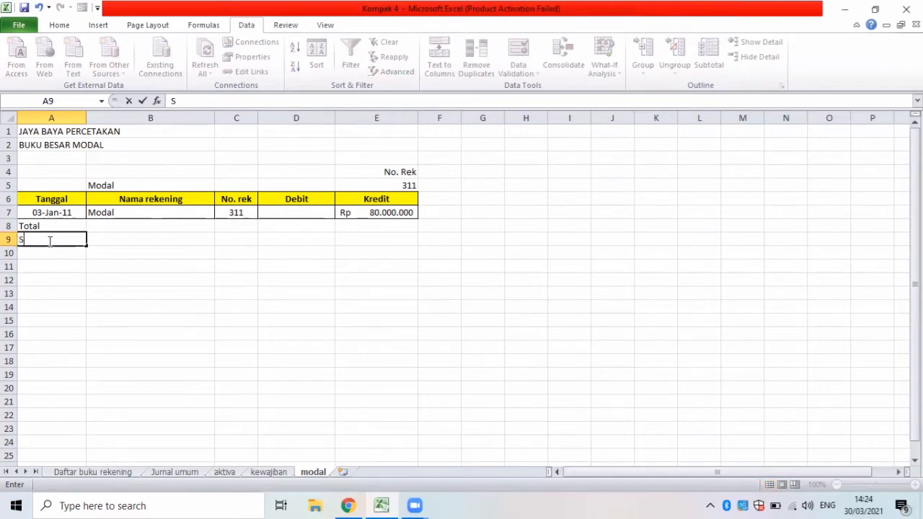
pyautogui.write('Saldo')
# Apply all borders to the Total and Saldo rows in A8:E9.
pyautogui.moveTo(27, 225); pyautogui.dragTo(366, 241)
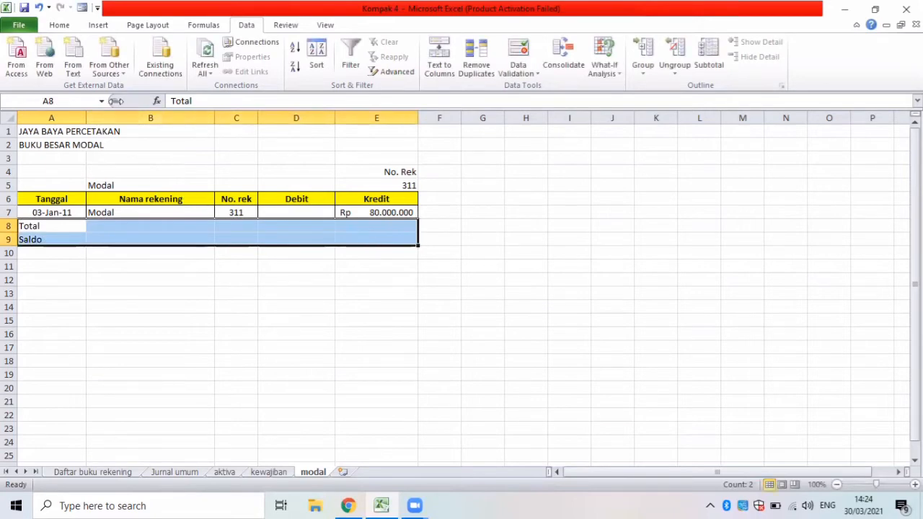
pyautogui.click(61, 26)
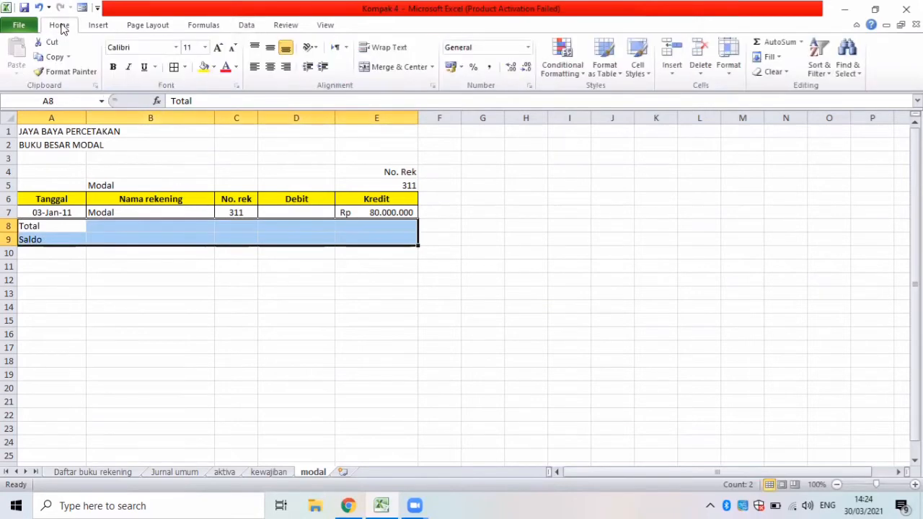
pyautogui.click(174, 67)
# Merge and center the Total label across A8:C8 and the Saldo label across A9:C9.
pyautogui.click(80, 226)
pyautogui.moveTo(81, 226); pyautogui.dragTo(225, 228)
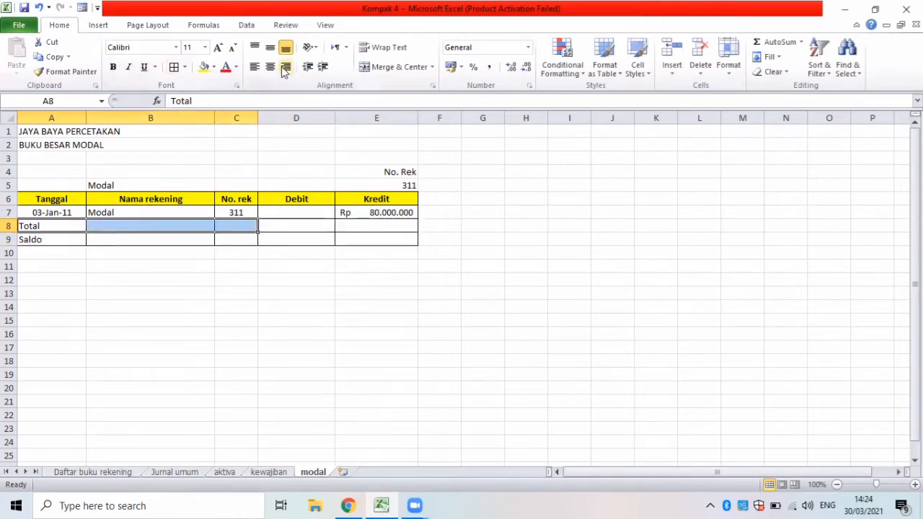
pyautogui.click(396, 67)
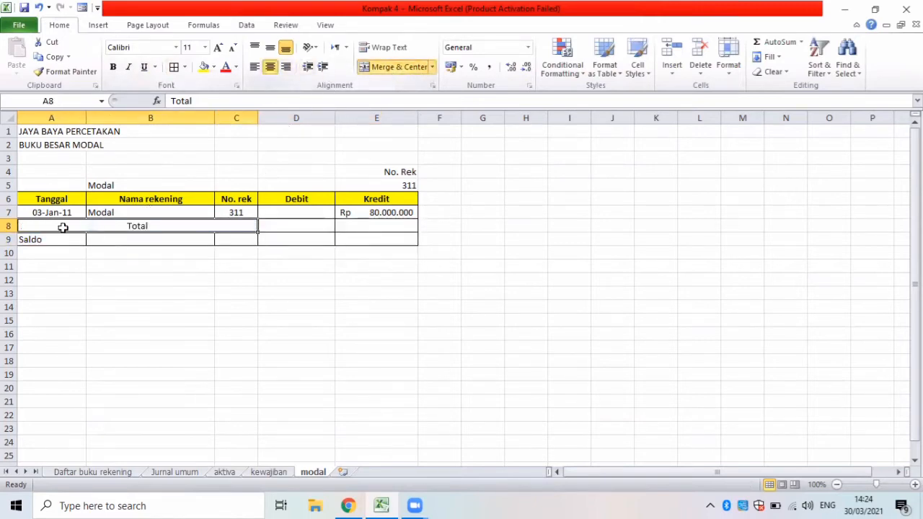
pyautogui.moveTo(60, 244); pyautogui.dragTo(230, 241)
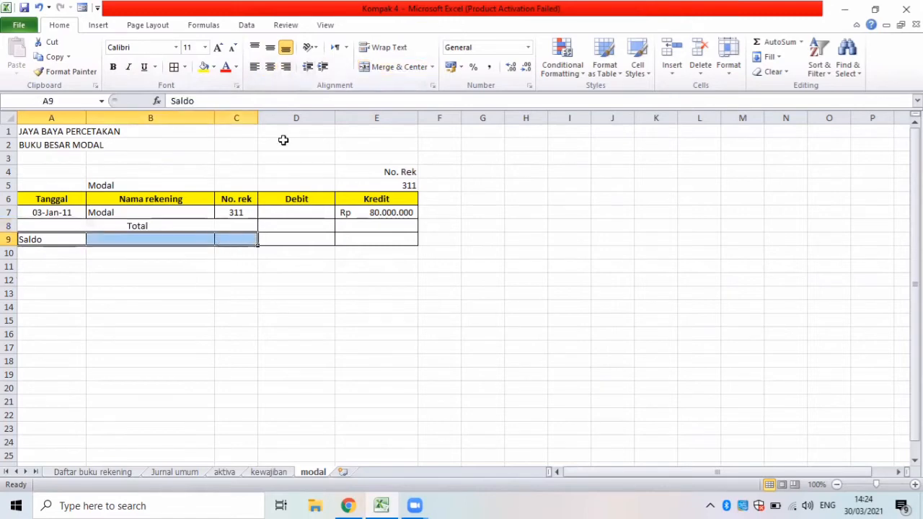
pyautogui.click(395, 67)
# Total the Debit column in D8 with a SUM of D7.
pyautogui.click(287, 228)
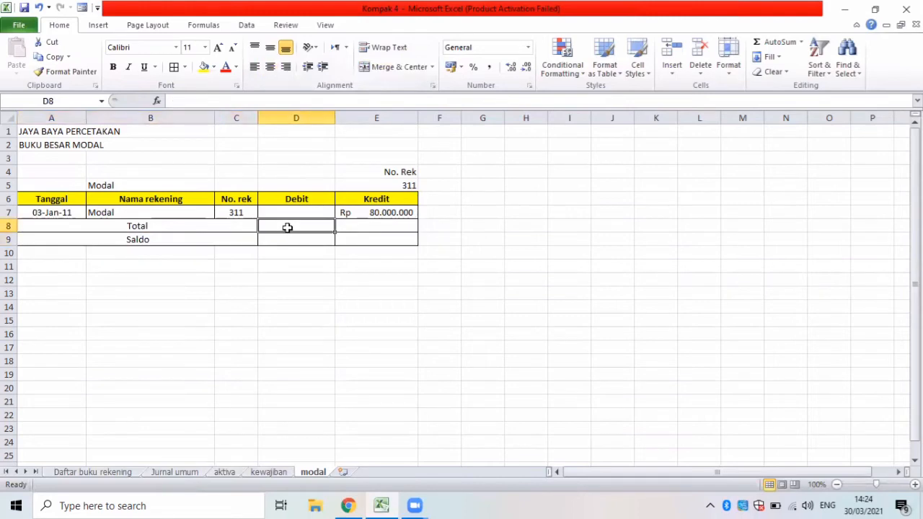
pyautogui.write('=su')
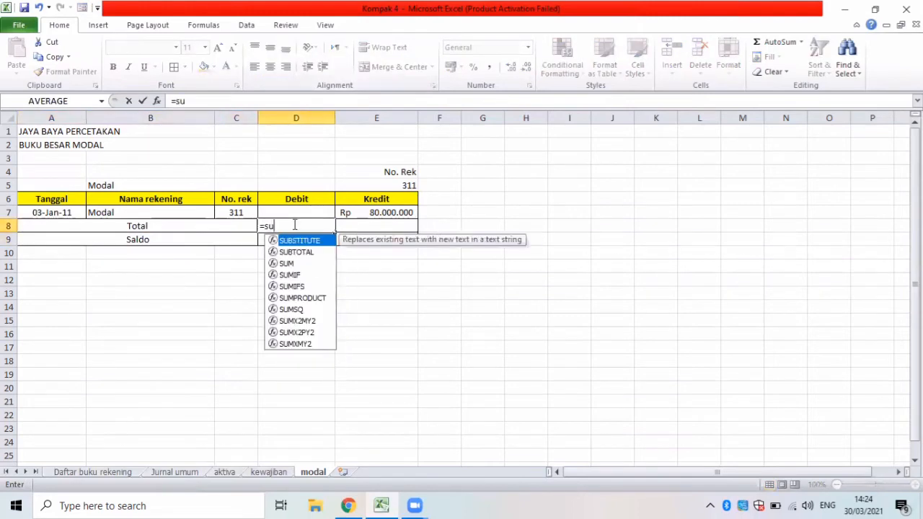
pyautogui.write('m(')
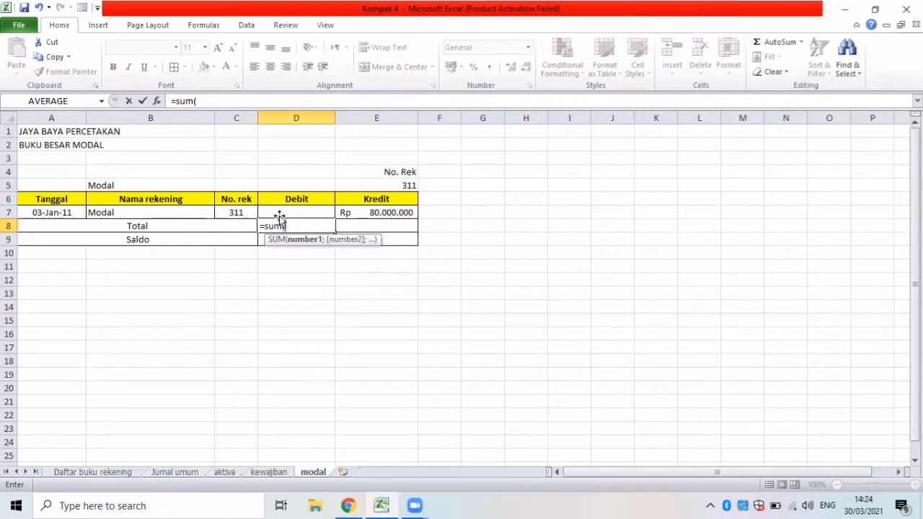
pyautogui.click(282, 213)
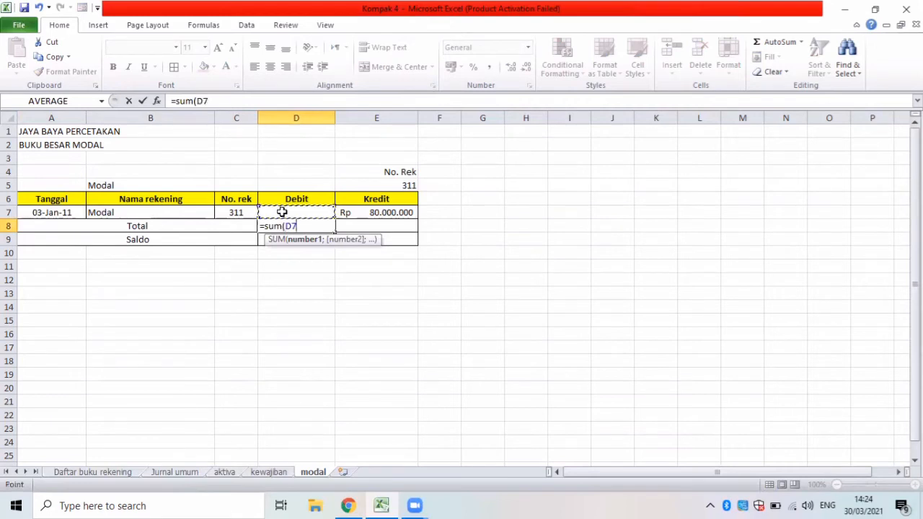
pyautogui.press('Return')
# Total the Kredit column in E8 with a SUM of E7.
pyautogui.click(366, 227)
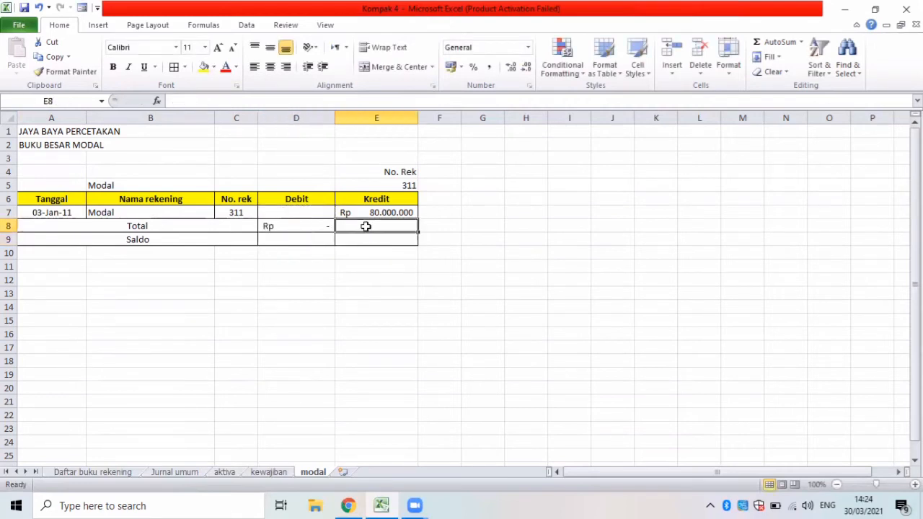
pyautogui.write('=su')
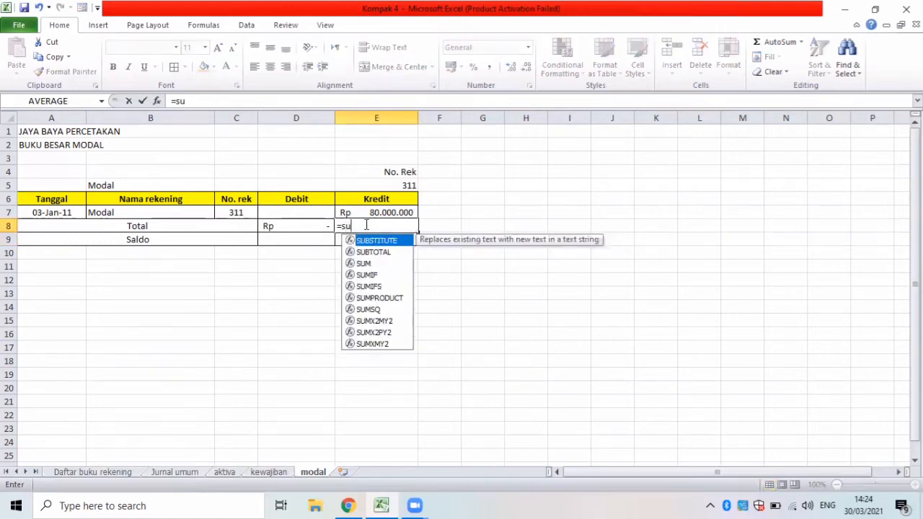
pyautogui.write('m(')
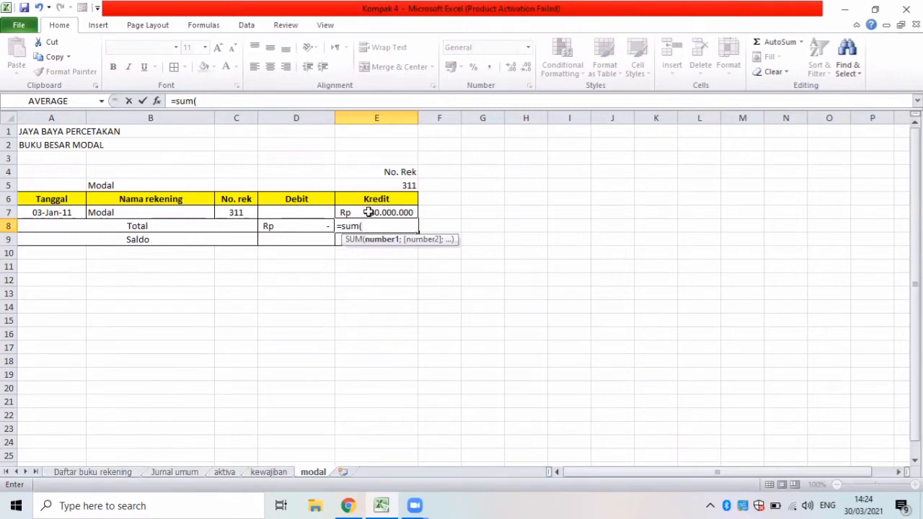
pyautogui.click(368, 212)
pyautogui.press('Return')
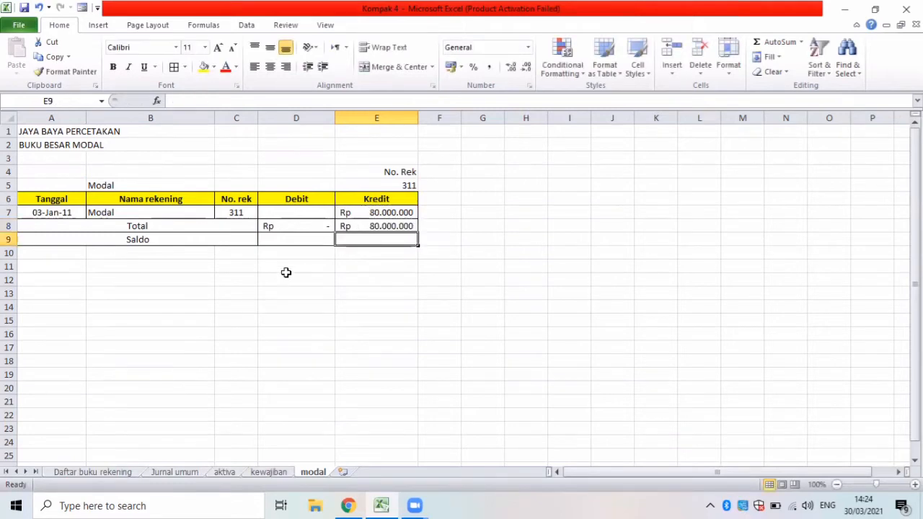
# Calculate the Modal account's credit balance in E9 with the formula =E8-D8.
pyautogui.click(281, 240)
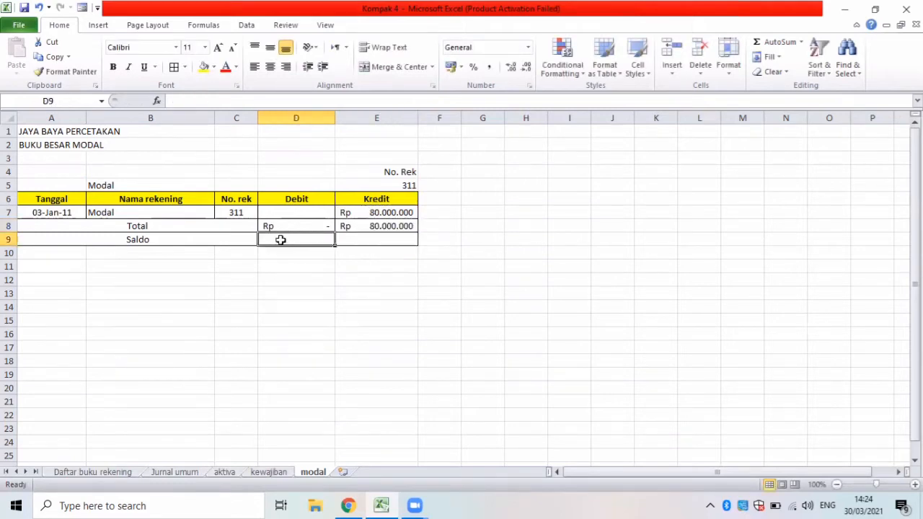
pyautogui.click(351, 241)
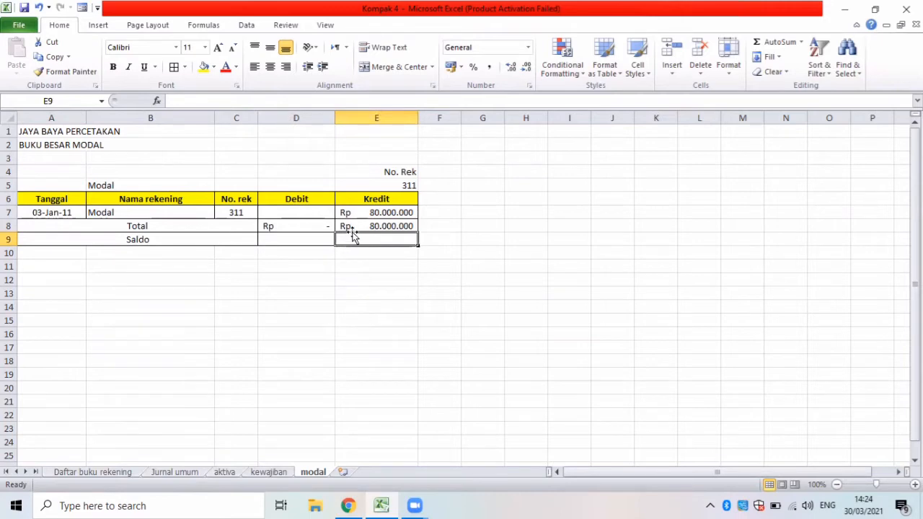
pyautogui.write('=')
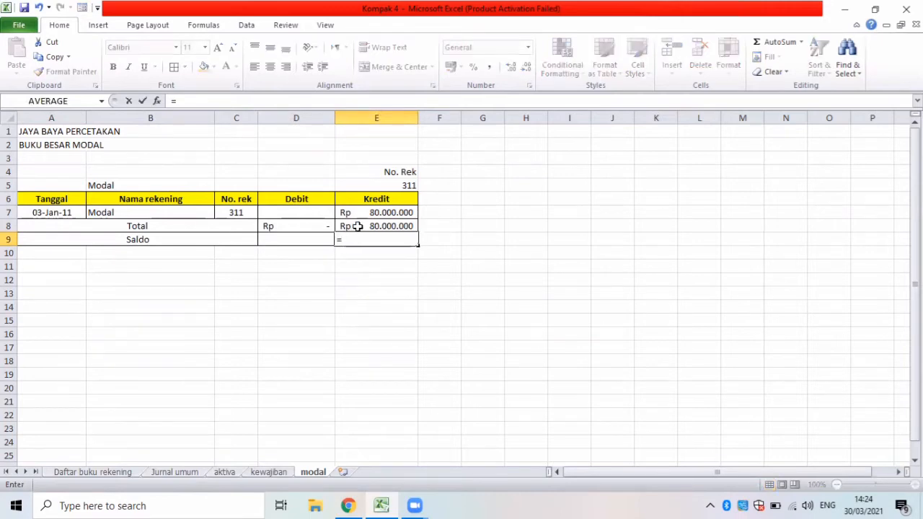
pyautogui.click(357, 227)
pyautogui.write('-')
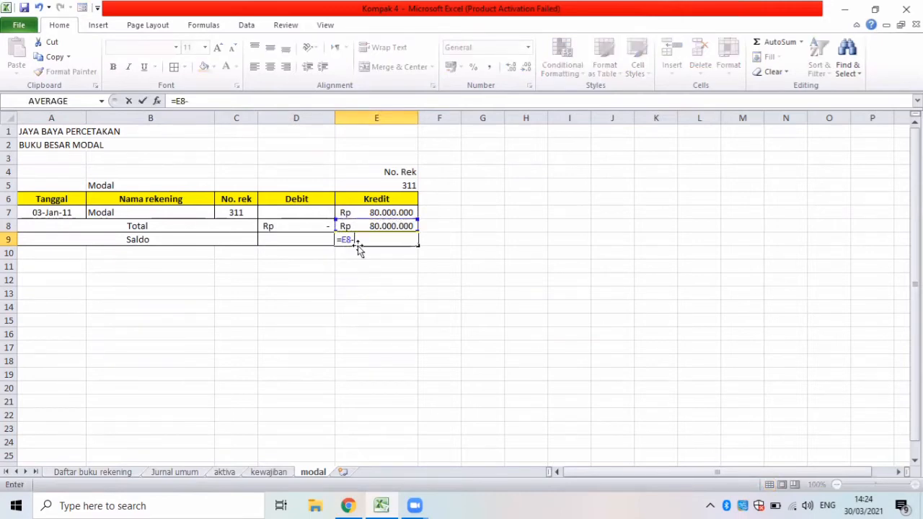
pyautogui.click(312, 227)
pyautogui.press('Return')
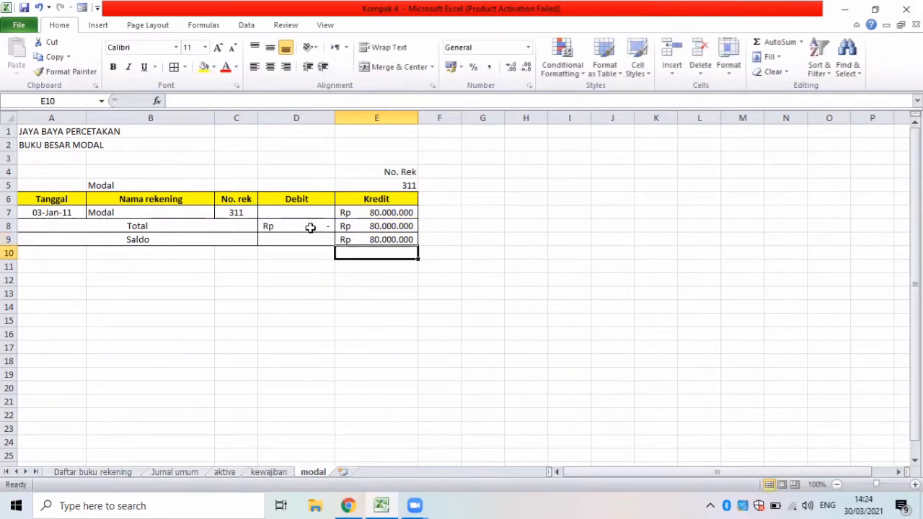
# Make the Total and Saldo rows in A8:E9 bold.
pyautogui.moveTo(72, 229); pyautogui.dragTo(347, 229)
pyautogui.hotkey('ctrl', 'b')
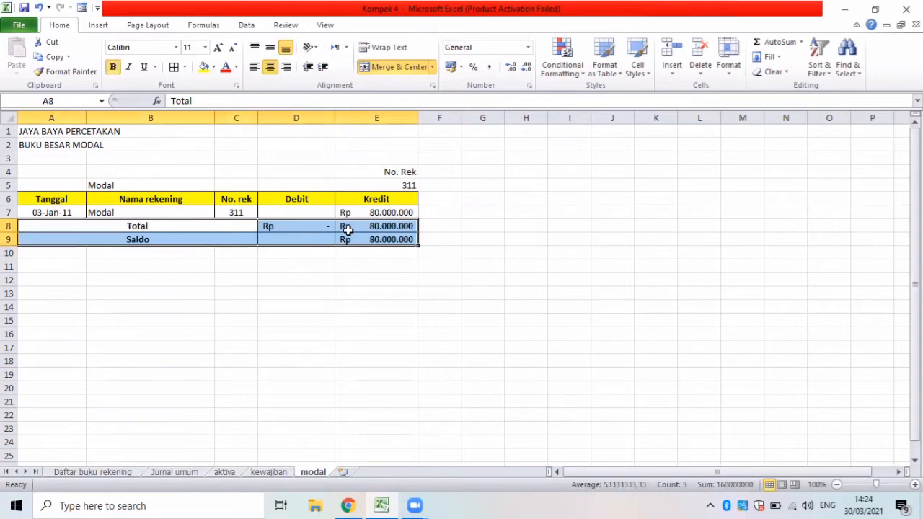
# Fill the Saldo row in A9:E9 of the modal sheet with yellow.
pyautogui.moveTo(115, 238); pyautogui.dragTo(349, 237)
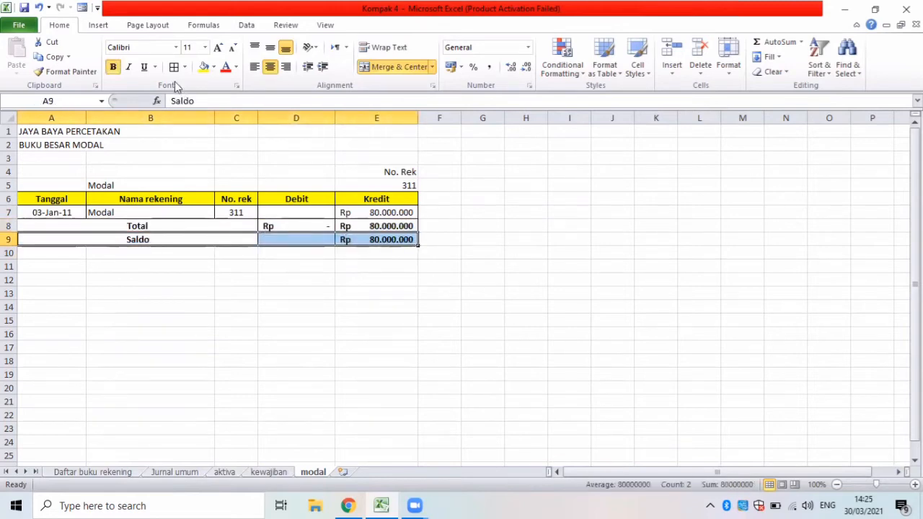
pyautogui.click(204, 66)
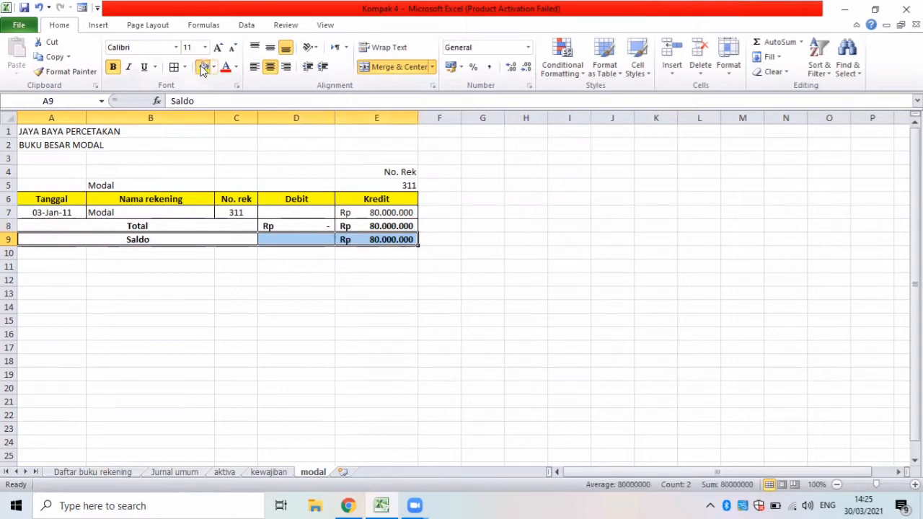
pyautogui.click(251, 295)
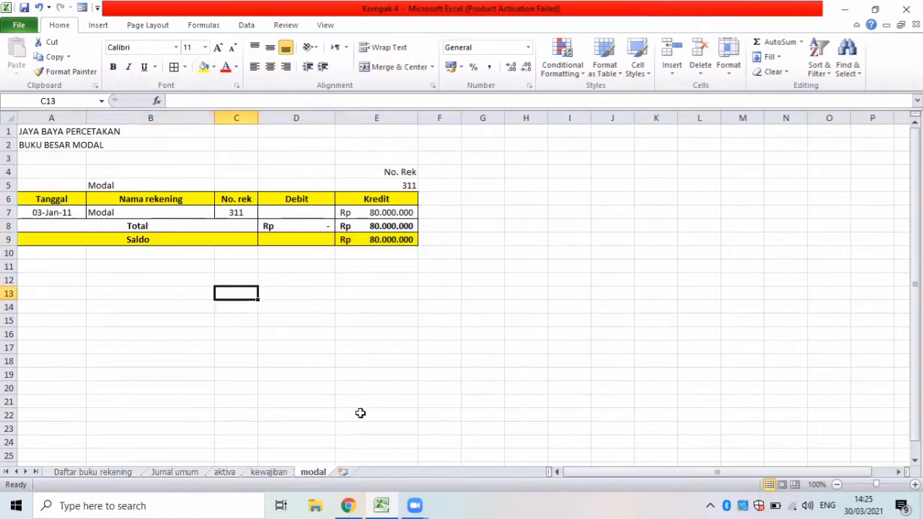
# Add a new worksheet after modal and name it pendapatan.
pyautogui.click(343, 471)
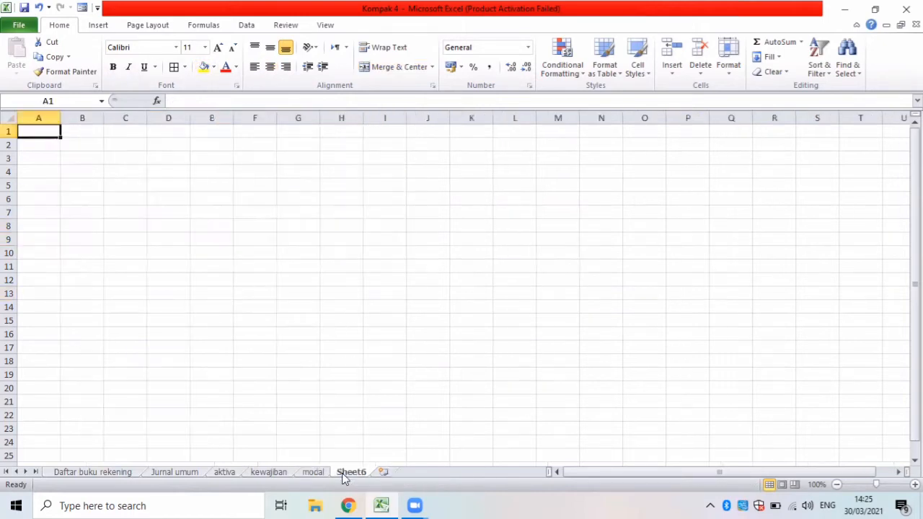
pyautogui.click(93, 473)
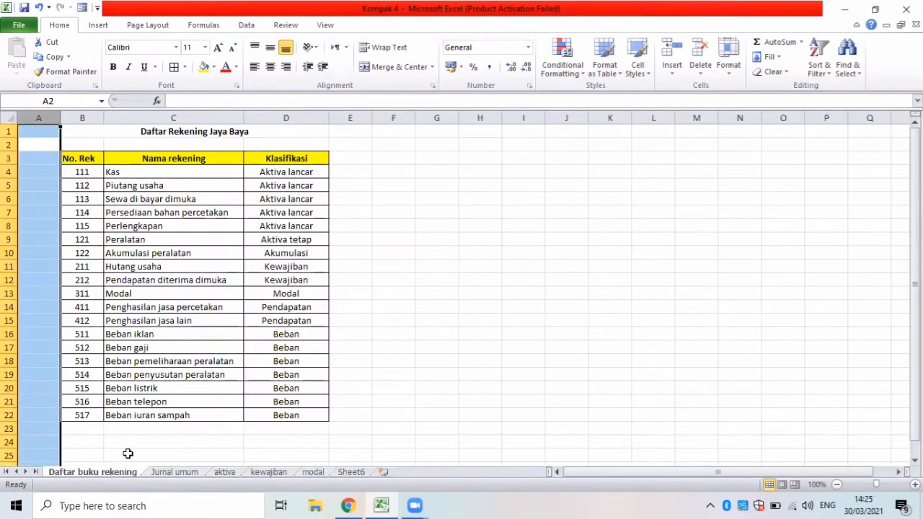
pyautogui.click(353, 473)
pyautogui.doubleClick(353, 474)
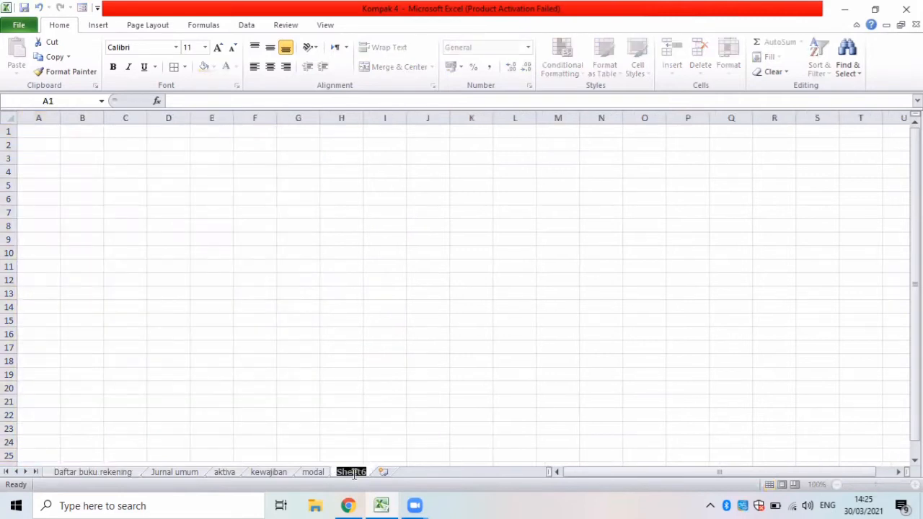
pyautogui.press('BackSpace')
pyautogui.write('p')
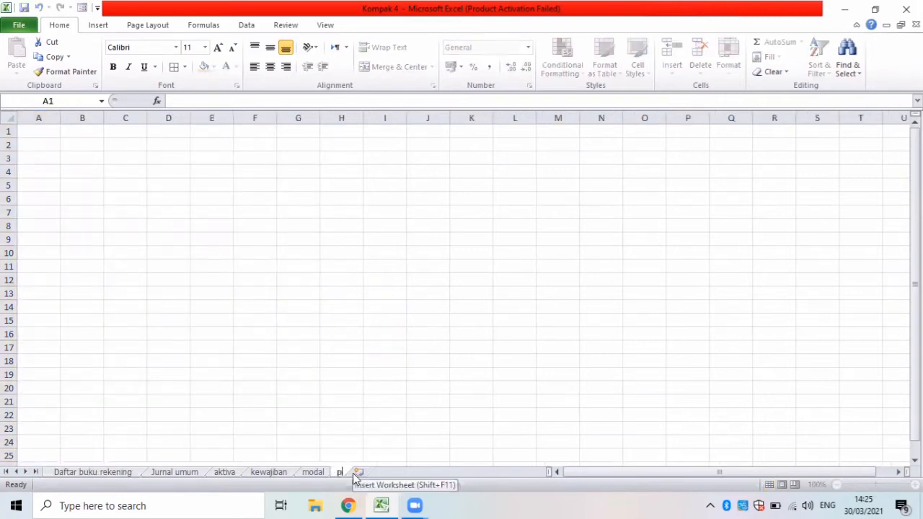
pyautogui.write('enila')
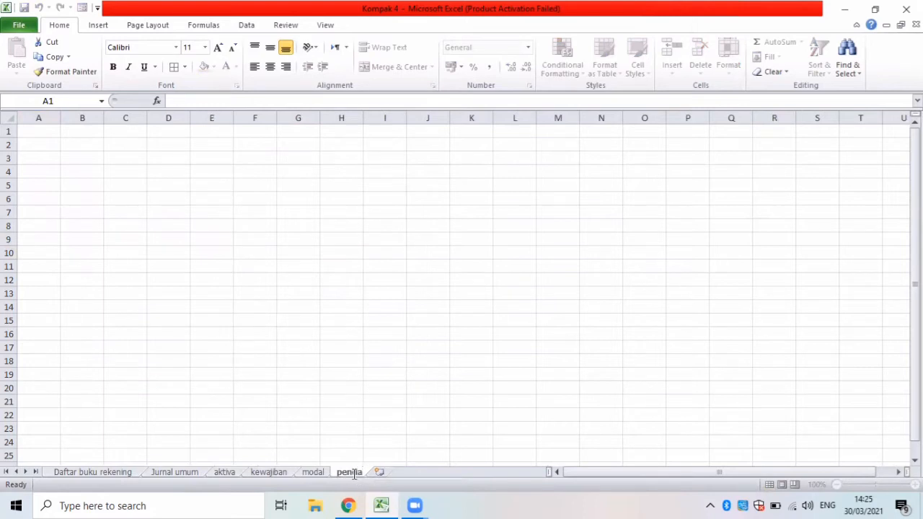
pyautogui.write('patan')
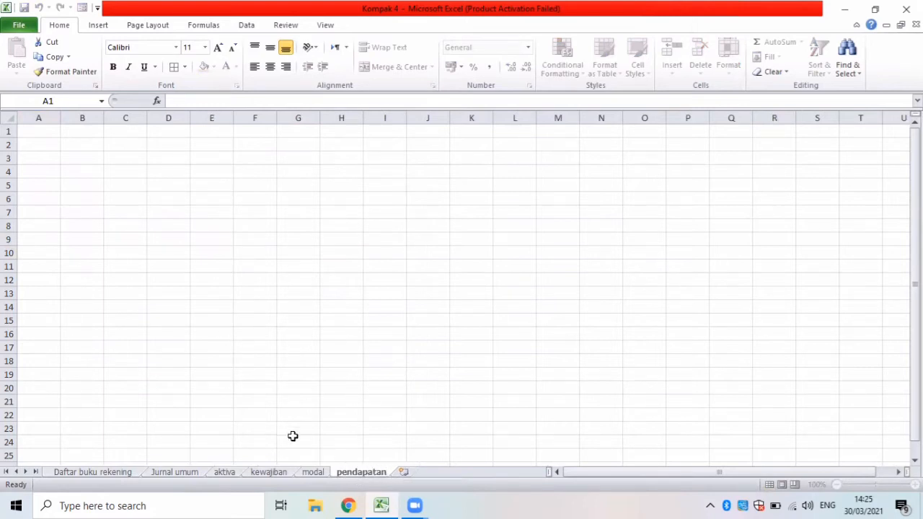
pyautogui.click(284, 431)
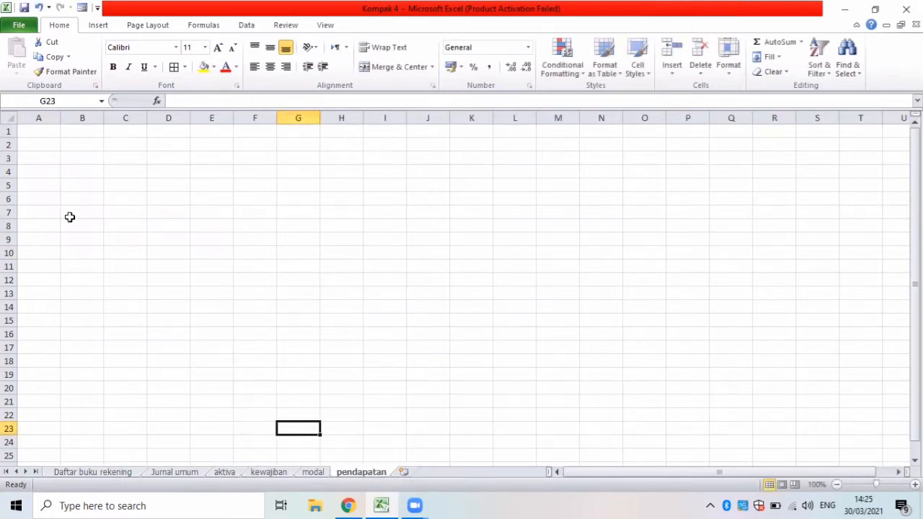
# Copy the two title lines in A1:B2 of the modal sheet to A1 of the pendapatan sheet.
pyautogui.click(40, 131)
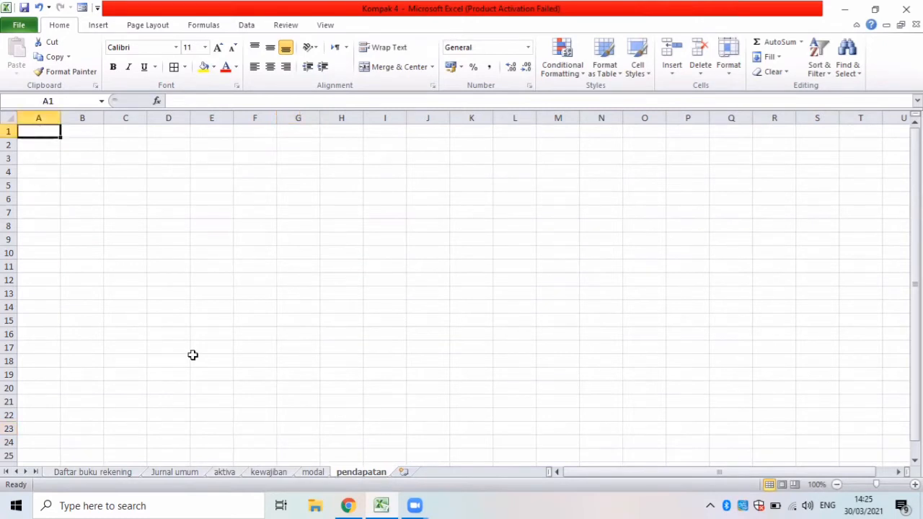
pyautogui.click(310, 474)
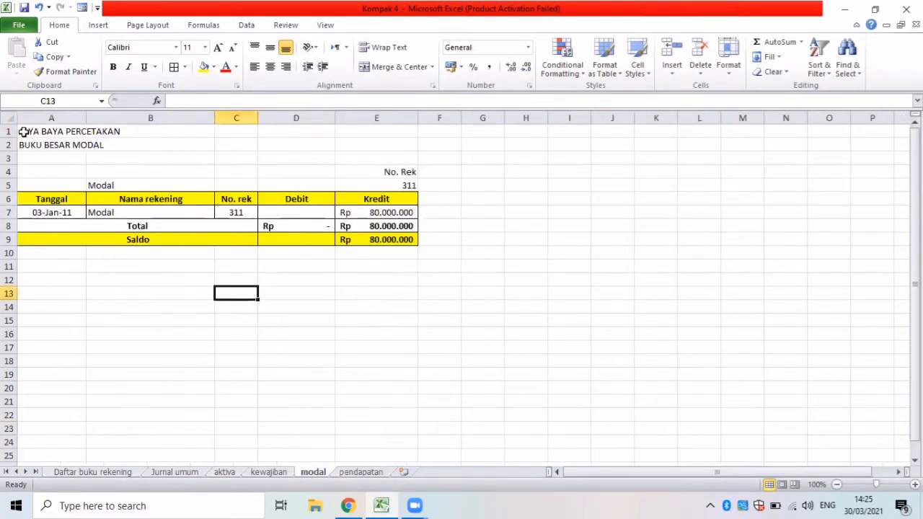
pyautogui.moveTo(23, 132); pyautogui.dragTo(110, 150)
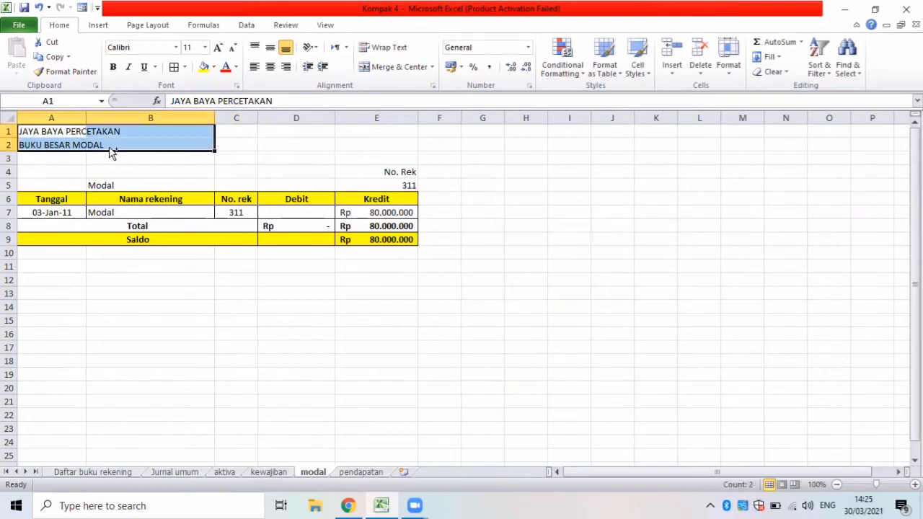
pyautogui.hotkey('ctrl', 'c')
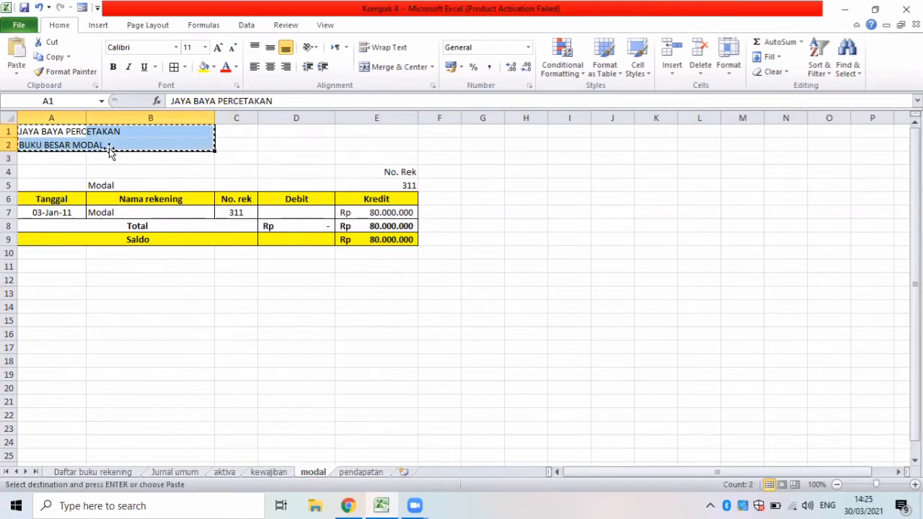
pyautogui.click(370, 473)
pyautogui.hotkey('ctrl', 'v')
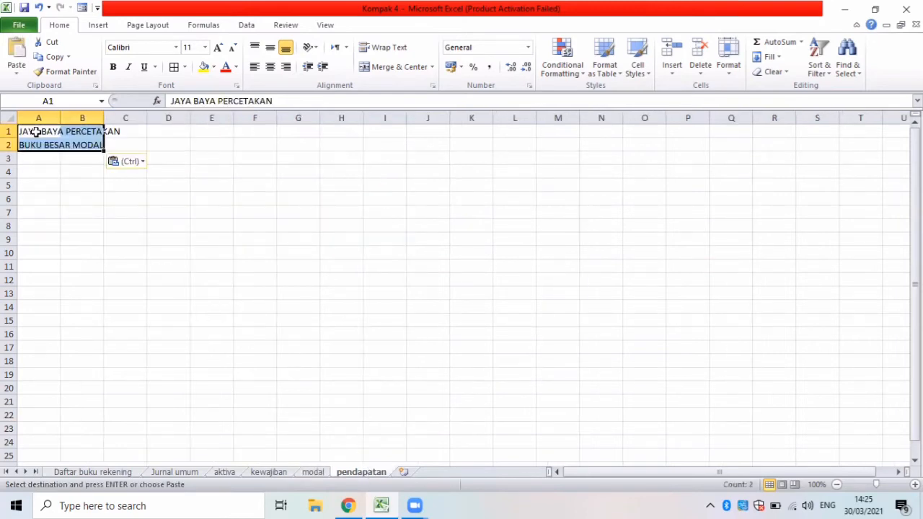
# Change the second title line in A2 of the pendapatan sheet to BUKU BESAR PENDAPATAN.
pyautogui.click(77, 144)
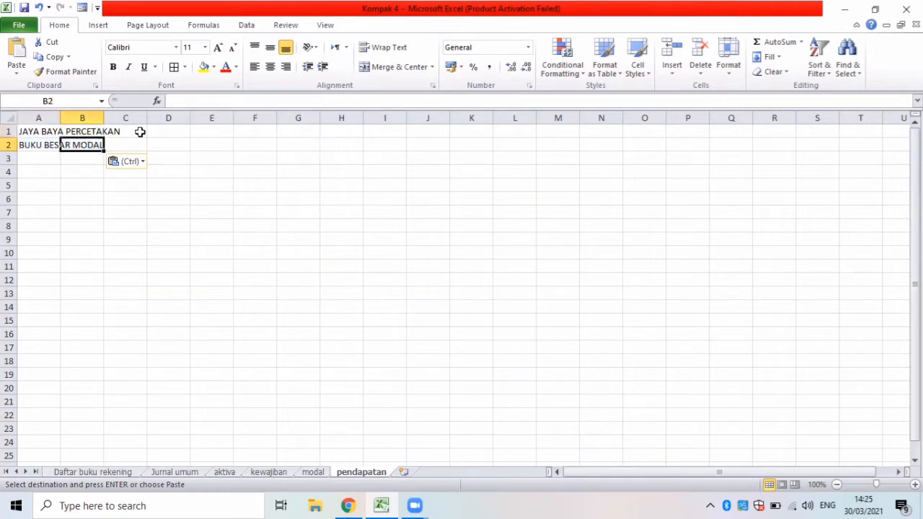
pyautogui.click(36, 145)
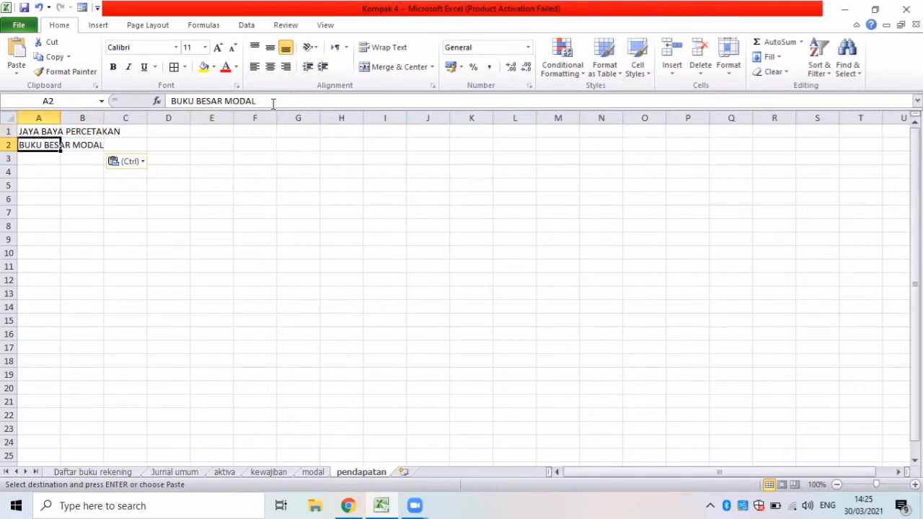
pyautogui.moveTo(273, 104); pyautogui.dragTo(229, 101)
pyautogui.press('BackSpace')
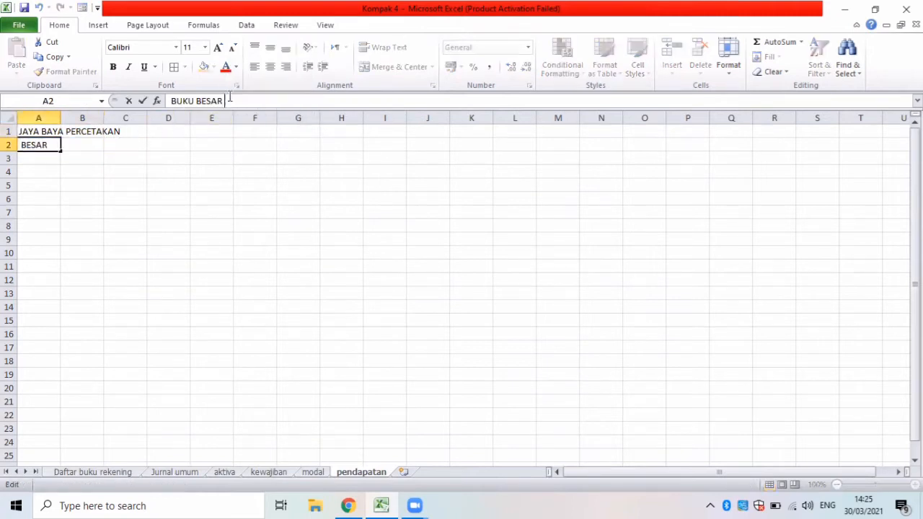
pyautogui.write('PW')
pyautogui.write('NDAPTAN')
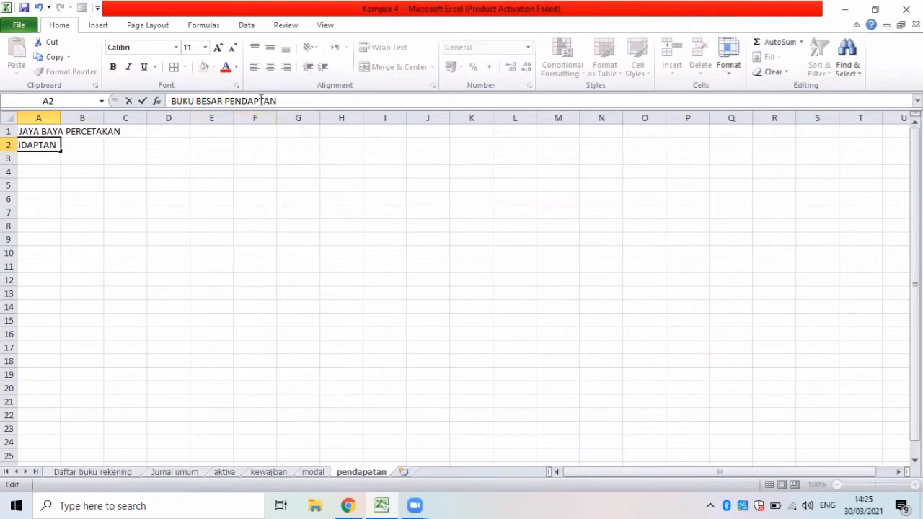
pyautogui.click(261, 101)
pyautogui.write('A')
pyautogui.click(43, 159)
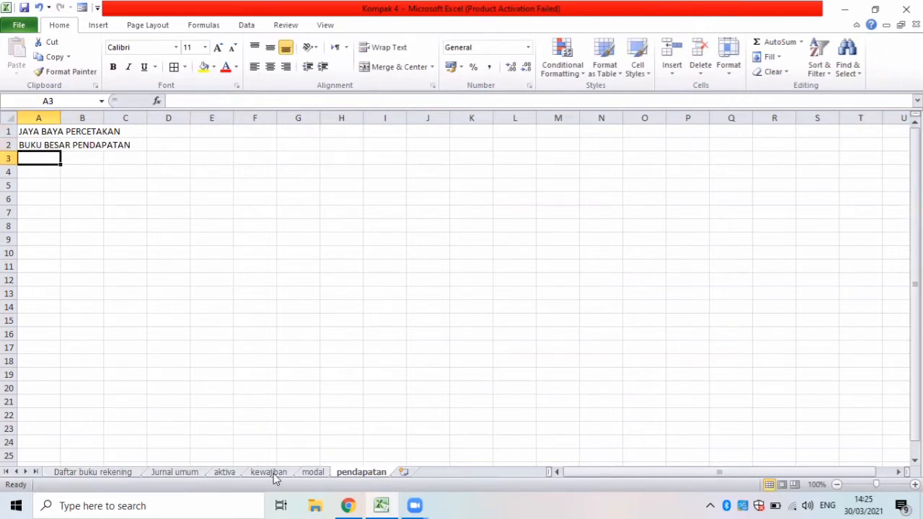
# Copy the account heading and column header rows A4:E6 from the modal sheet to A4 of the pendapatan sheet.
pyautogui.click(312, 472)
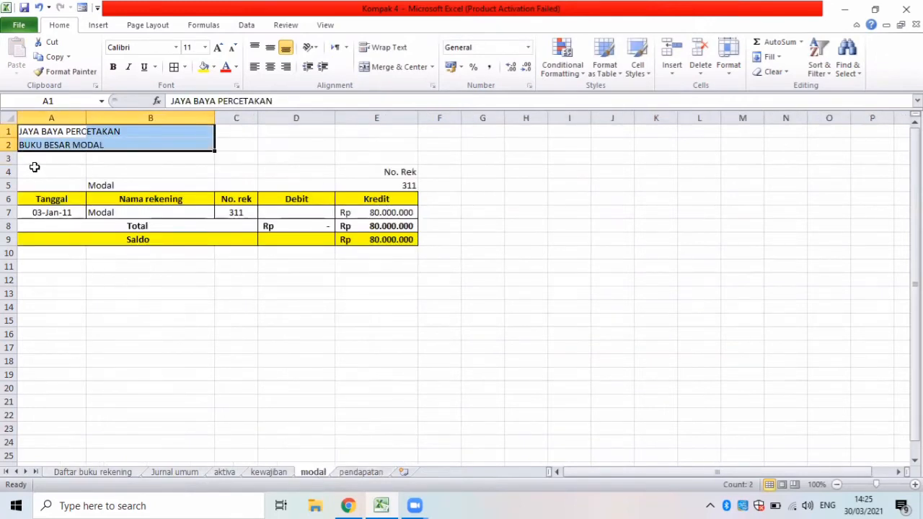
pyautogui.moveTo(34, 167); pyautogui.dragTo(384, 201)
pyautogui.hotkey('ctrl', 'c')
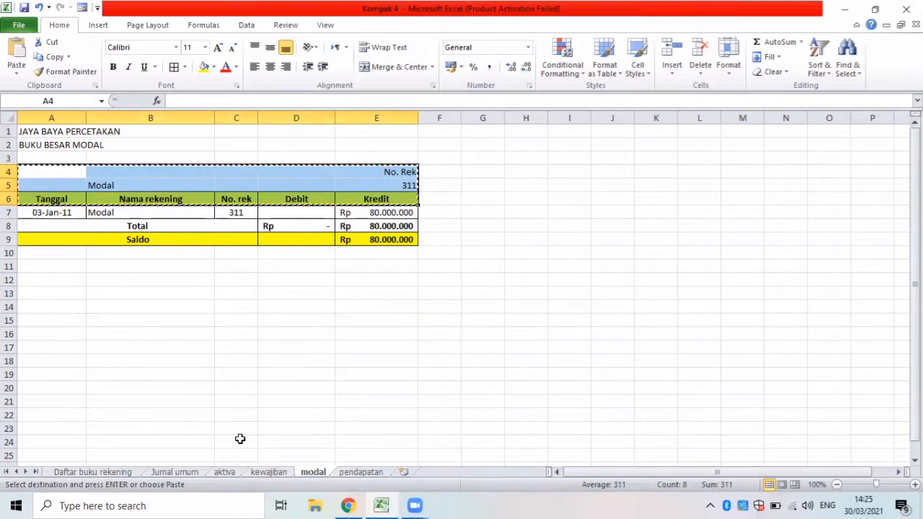
pyautogui.click(360, 473)
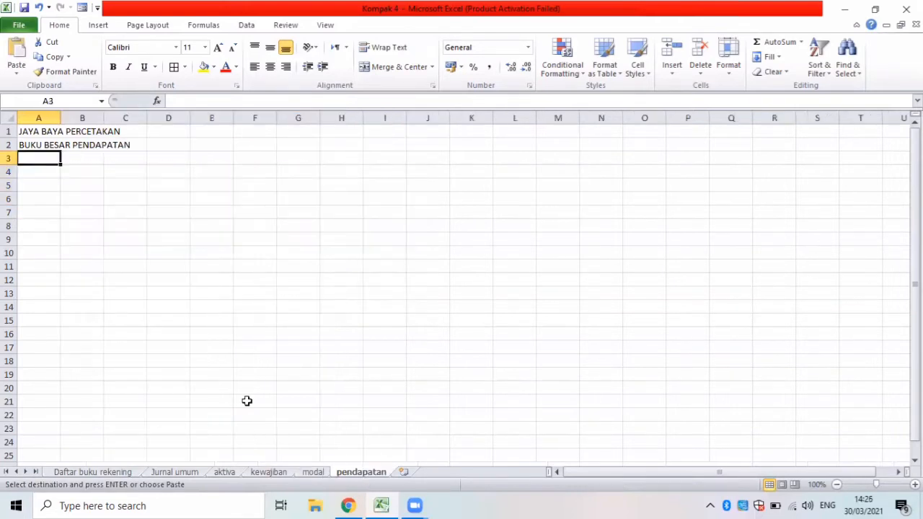
pyautogui.click(41, 179)
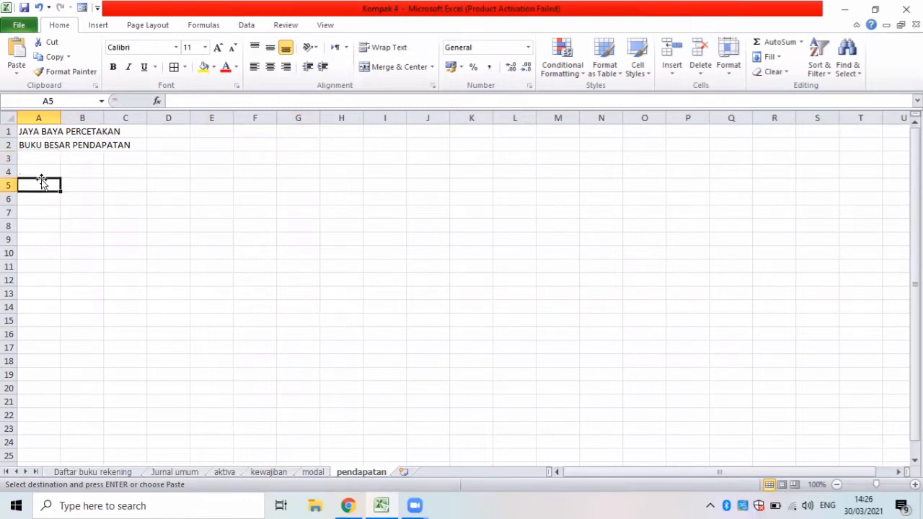
pyautogui.click(44, 171)
pyautogui.hotkey('ctrl', 'v')
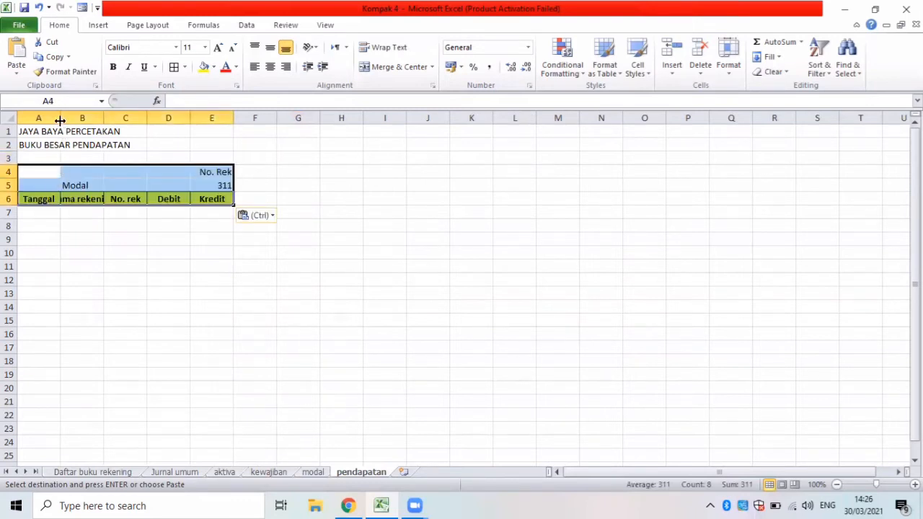
# Widen columns A, B, D and E of the pendapatan sheet to fit the ledger headers and amounts.
pyautogui.moveTo(61, 117); pyautogui.dragTo(214, 118)
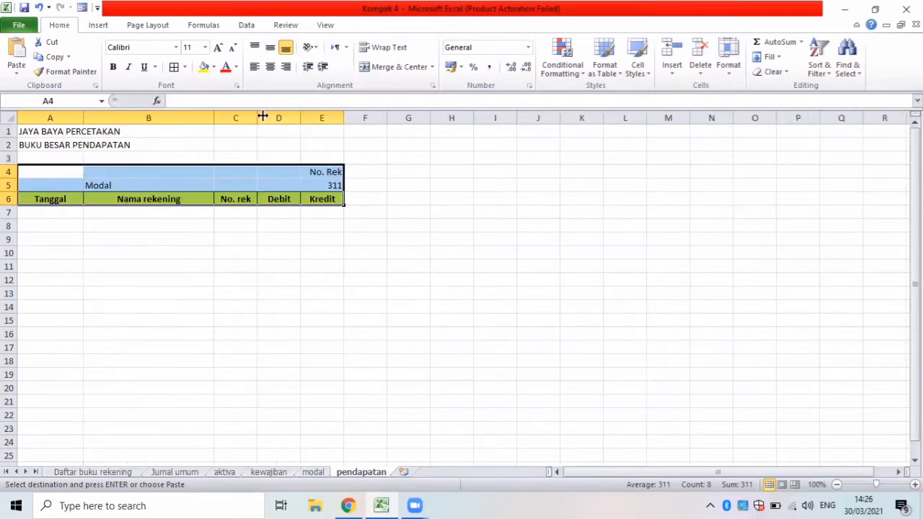
pyautogui.moveTo(300, 118); pyautogui.dragTo(420, 118)
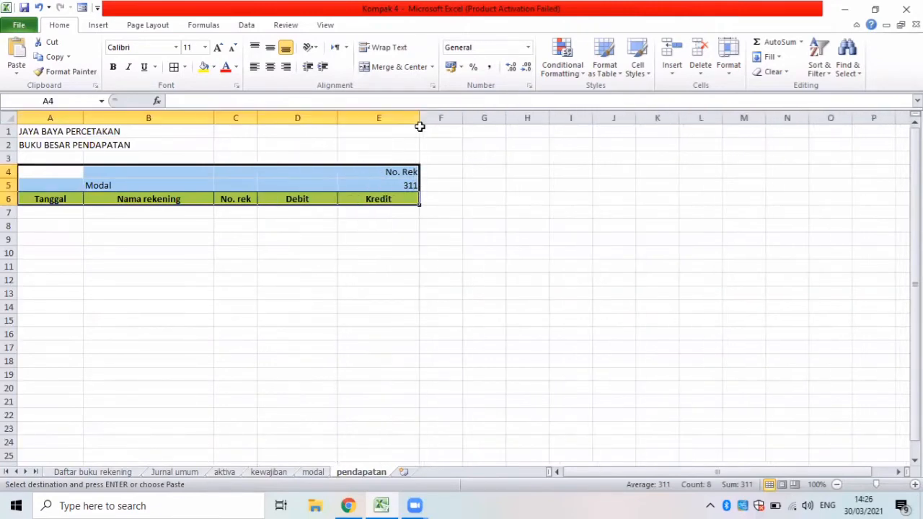
pyautogui.click(60, 216)
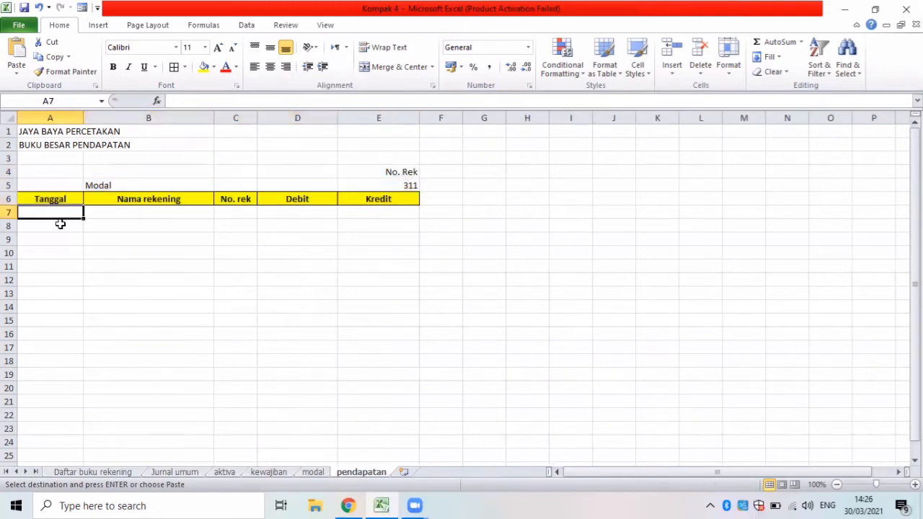
# Consult the Daftar buku rekening sheet for the Pendapatan account that belongs in heading cell B5 of the pendapatan sheet.
pyautogui.click(112, 186)
pyautogui.click(114, 472)
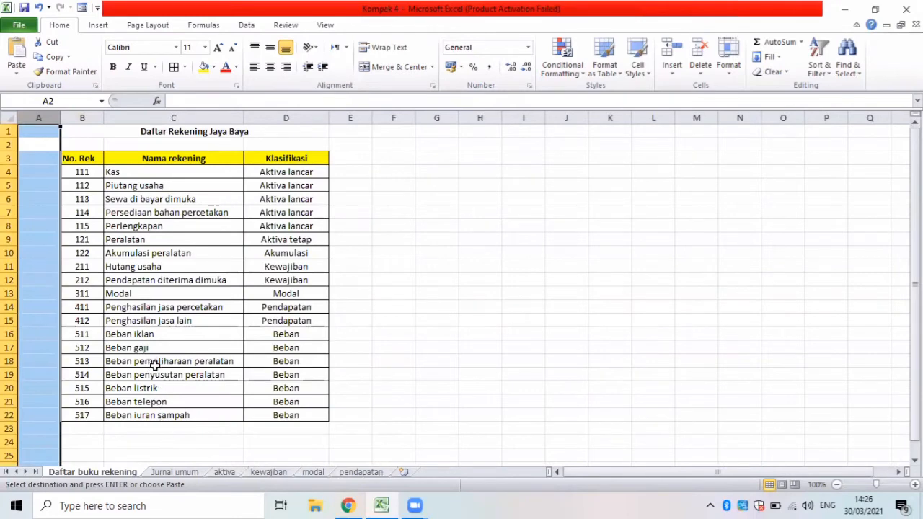
# Enter Penghasilan jasa percetakan as the account name in B5 of the pendapatan sheet.
pyautogui.click(359, 473)
pyautogui.press('BackSpace')
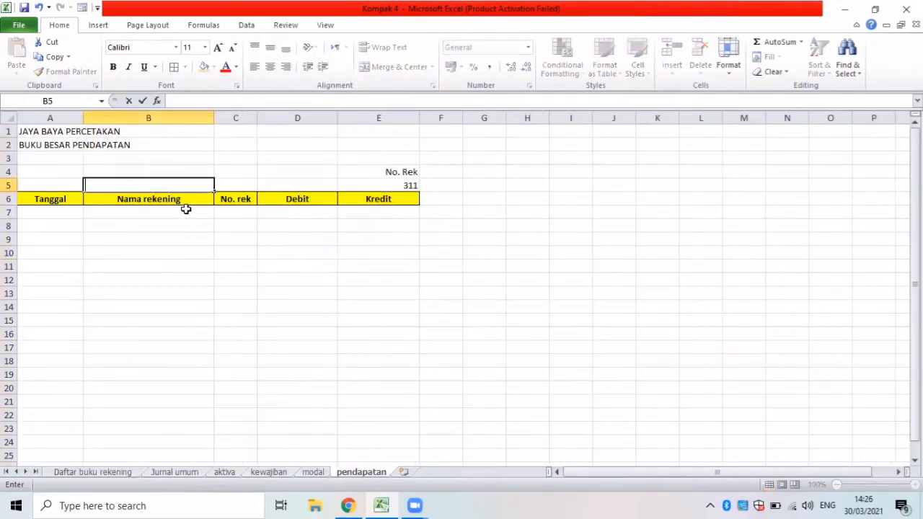
pyautogui.write('Penghasilan j')
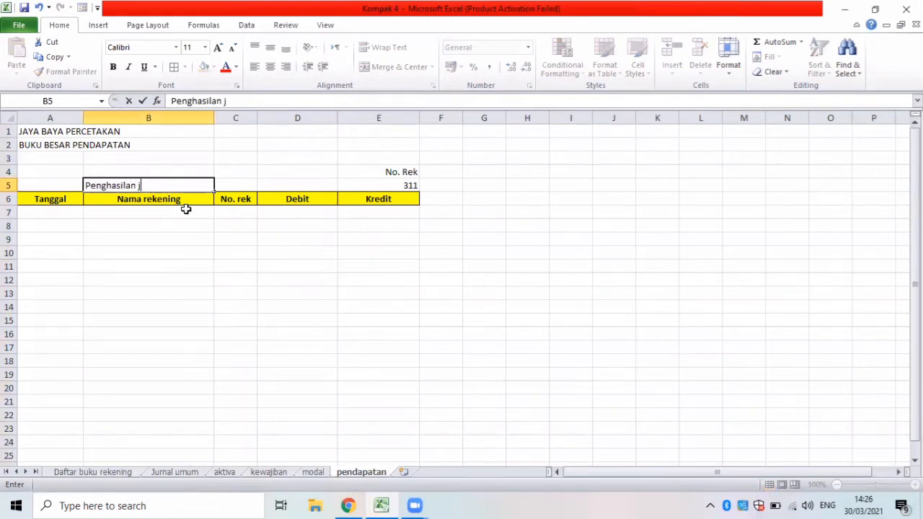
pyautogui.write('asa perc')
pyautogui.write('etakan')
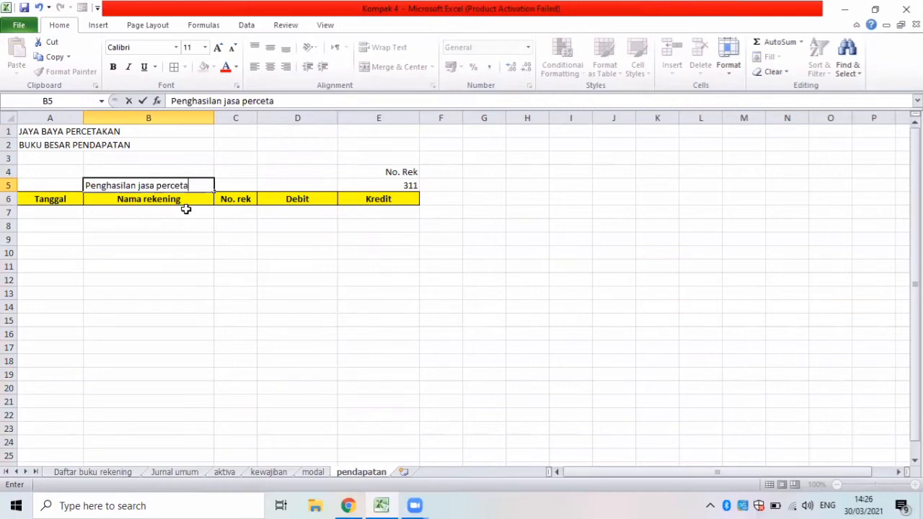
# Look up the account's number in the Daftar buku rekening sheet and set No. Rek in E5 of the pendapatan sheet to 411.
pyautogui.click(388, 186)
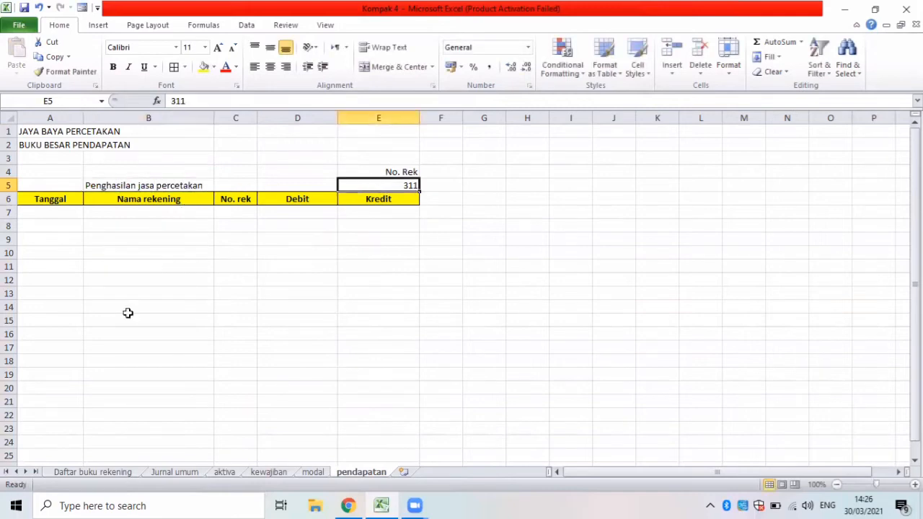
pyautogui.click(106, 473)
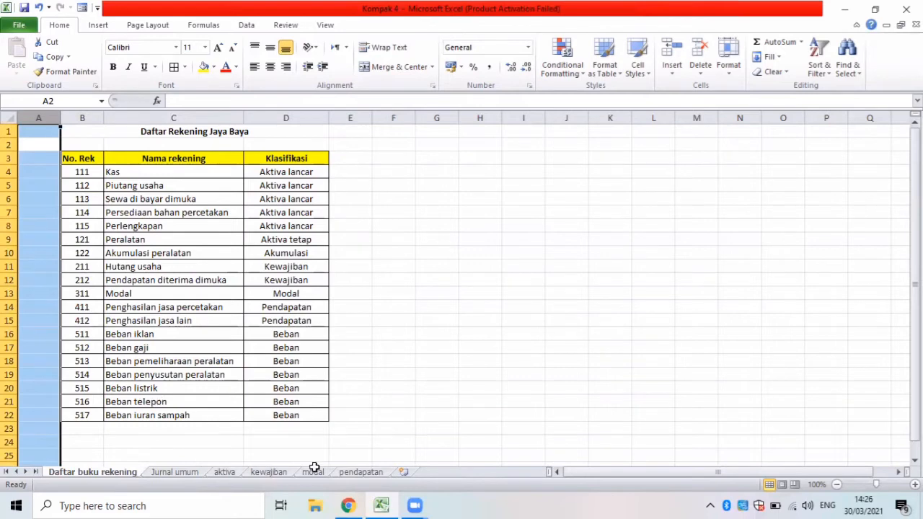
pyautogui.click(346, 473)
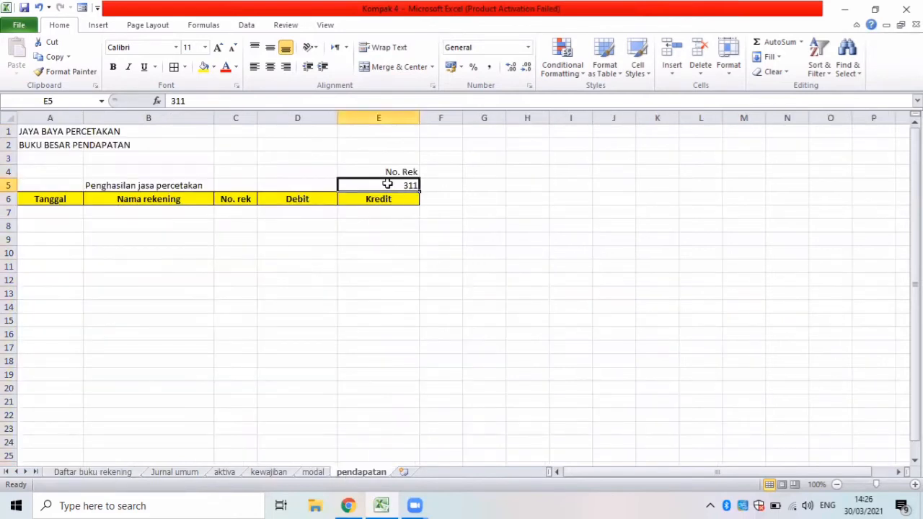
pyautogui.press('BackSpace')
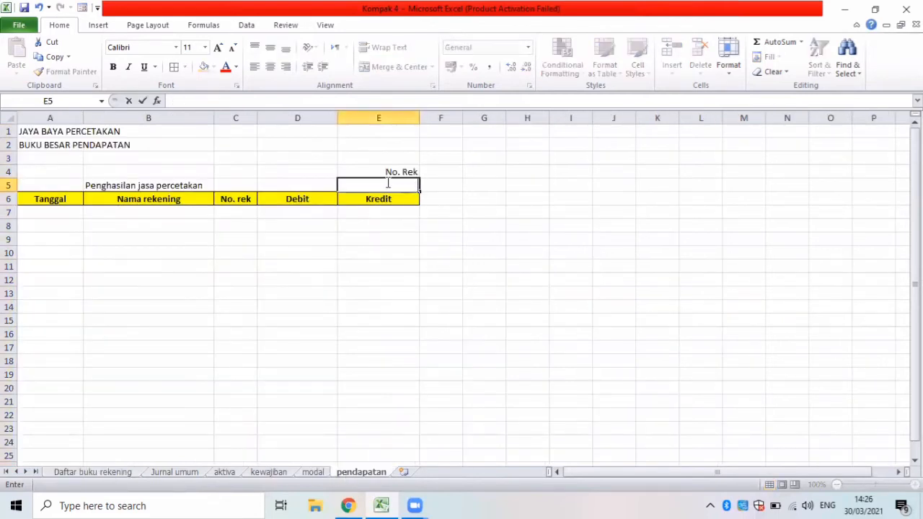
pyautogui.write('411')
# Start an Advanced Filter from cell A7 of the pendapatan sheet with the Copy to another location option.
pyautogui.click(57, 213)
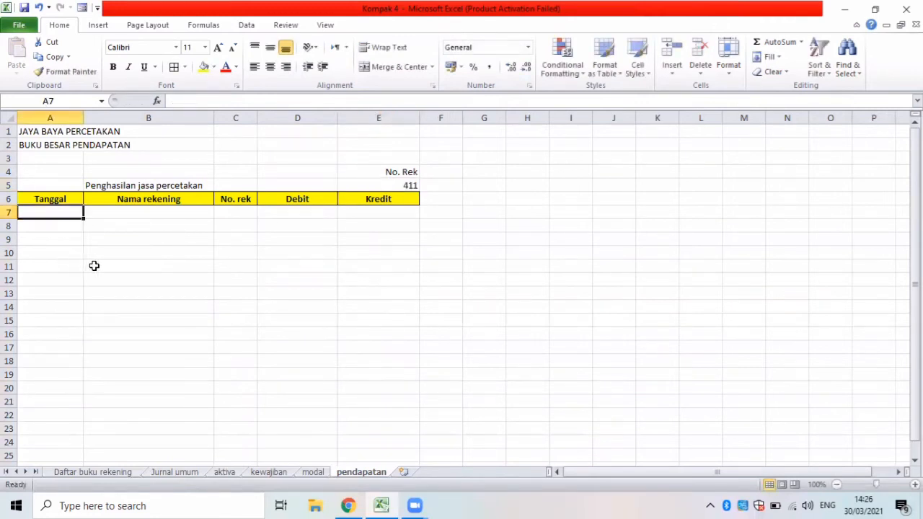
pyautogui.click(249, 27)
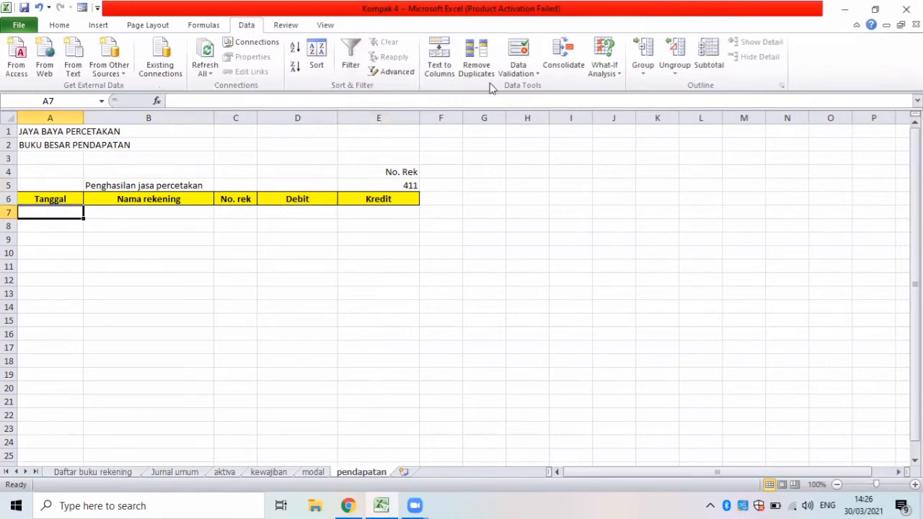
pyautogui.click(397, 72)
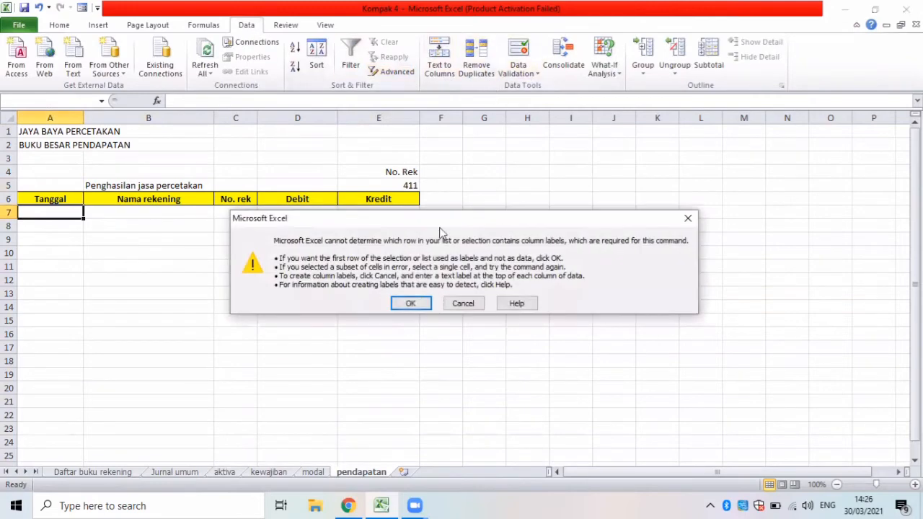
pyautogui.click(409, 304)
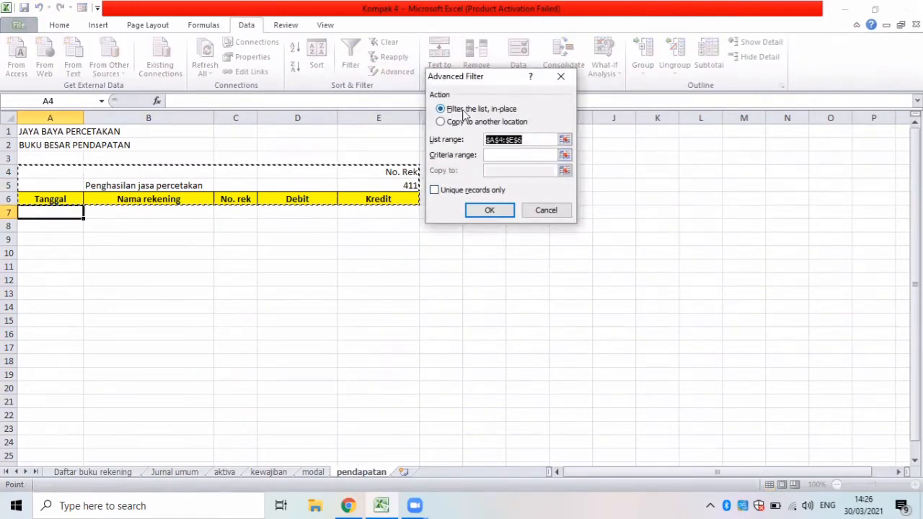
pyautogui.click(441, 122)
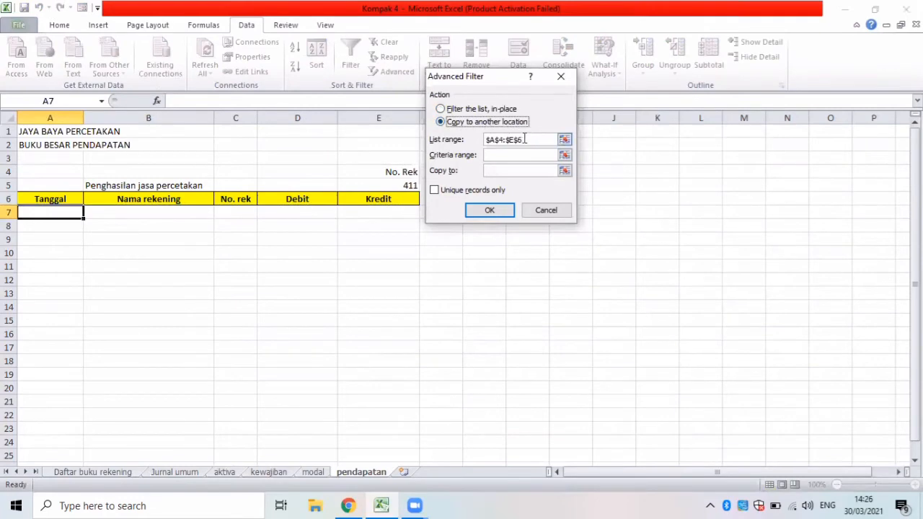
# Replace the filter's list range with the journal table B5:F70 on the Jurnal umum sheet.
pyautogui.moveTo(525, 139); pyautogui.dragTo(470, 139)
pyautogui.press('BackSpace')
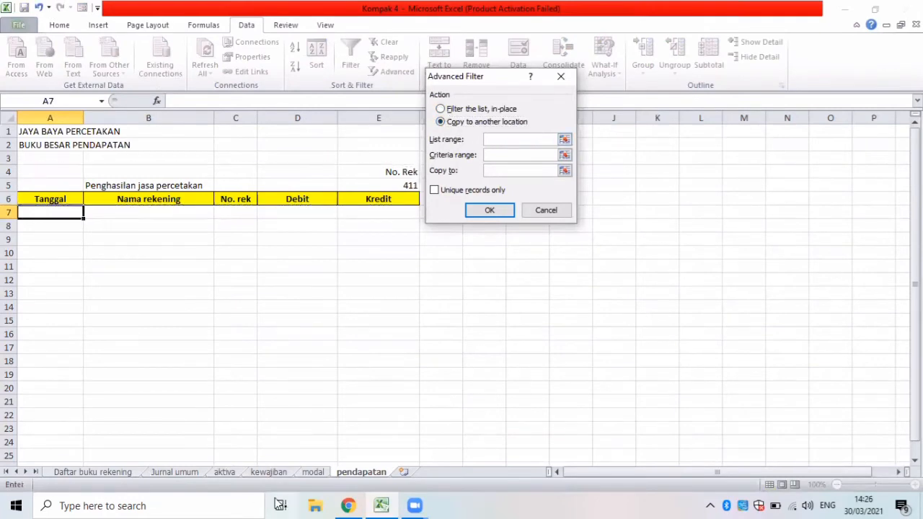
pyautogui.click(161, 470)
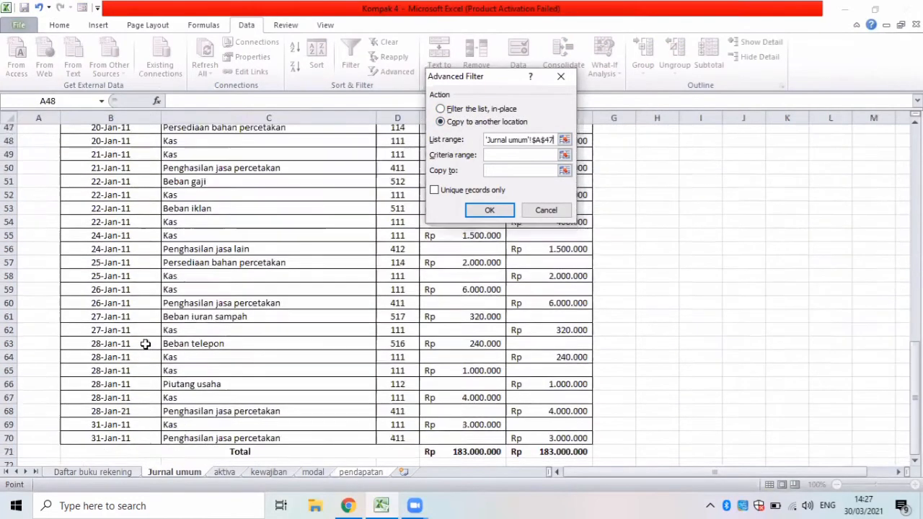
pyautogui.press('Up')
pyautogui.press('Up')
pyautogui.press('Up')
pyautogui.press('Up')
pyautogui.press('Up')
pyautogui.press('Up')
pyautogui.press('Up')
pyautogui.press('Up')
pyautogui.press('Up')
pyautogui.press('Up')
pyautogui.press('Up')
pyautogui.press('Up')
pyautogui.press('Up')
pyautogui.press('Up')
pyautogui.press('Up')
pyautogui.press('Up')
pyautogui.press('Up')
pyautogui.press('Up')
pyautogui.press('Up')
pyautogui.press('Up')
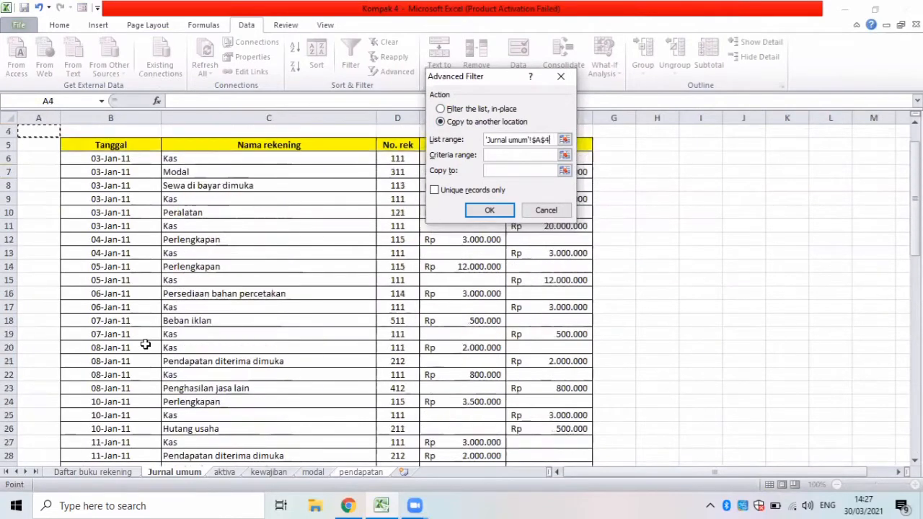
pyautogui.press('Up')
pyautogui.press('Up')
pyautogui.press('Up')
pyautogui.click(96, 181)
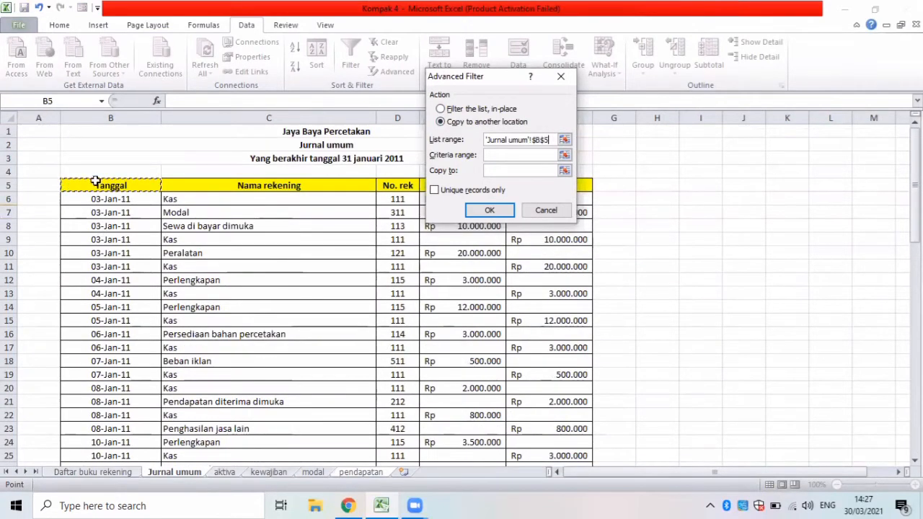
pyautogui.moveTo(96, 181); pyautogui.dragTo(561, 434)
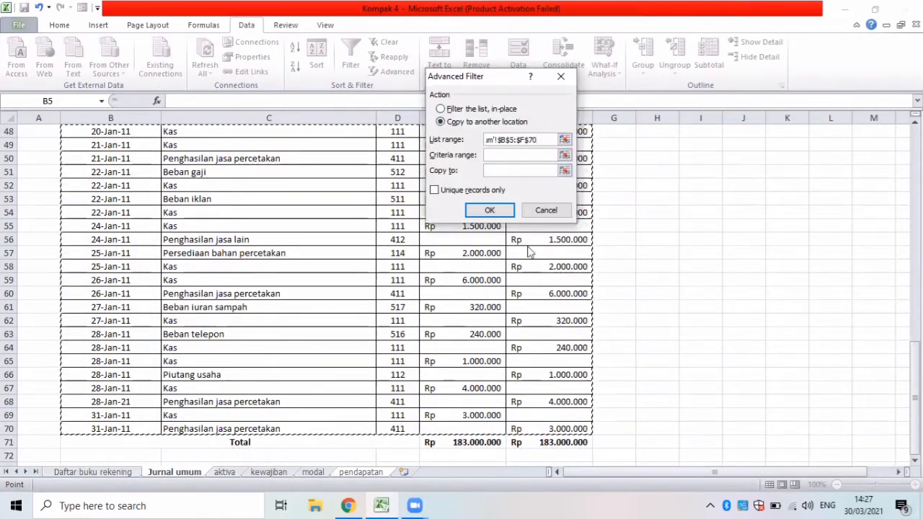
# Run the filter with pendapatan cells E4:E5 as the criteria range and the header row A6:E6 as the copy destination.
pyautogui.click(509, 154)
pyautogui.click(360, 472)
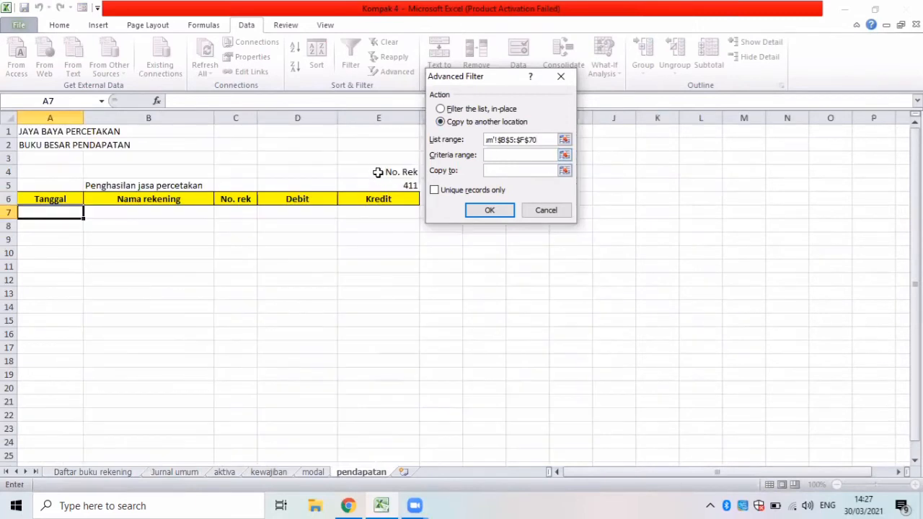
pyautogui.moveTo(378, 172); pyautogui.dragTo(380, 182)
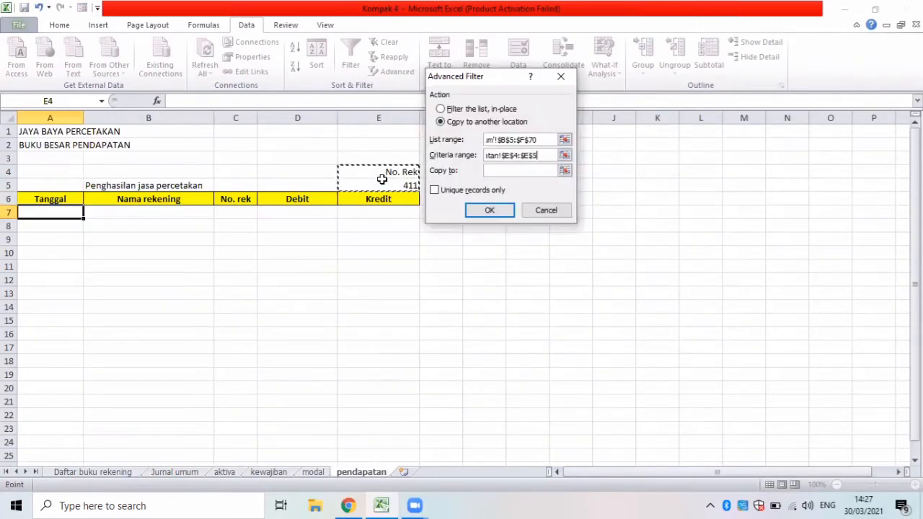
pyautogui.click(511, 170)
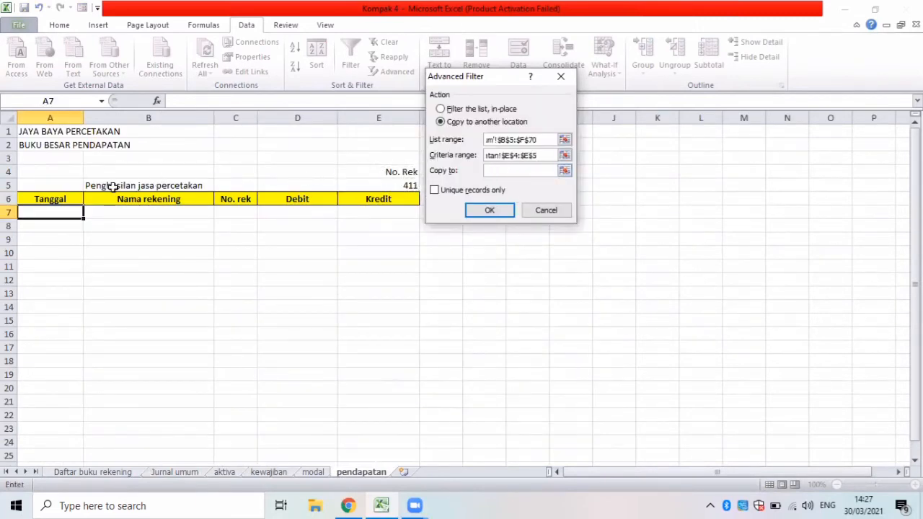
pyautogui.moveTo(51, 196); pyautogui.dragTo(357, 200)
pyautogui.click(489, 209)
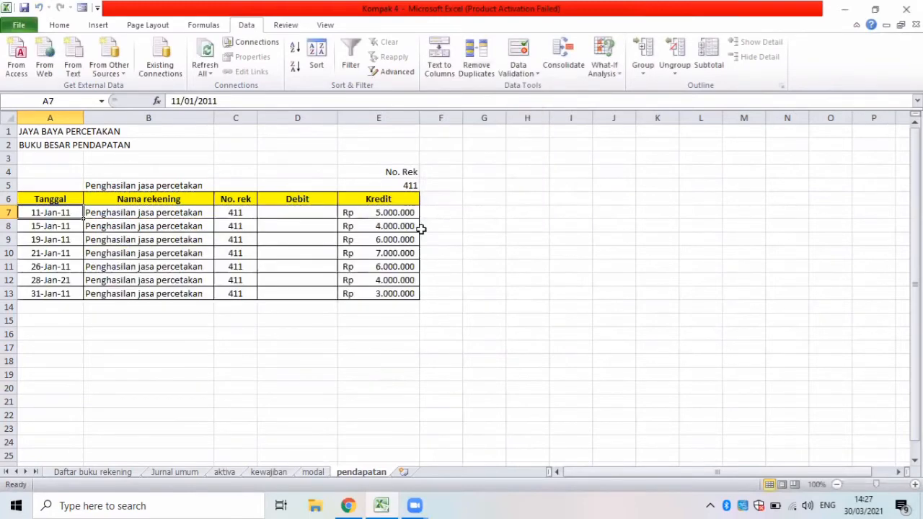
# Label the two rows below the account 411 entries Total in A14 and Saldo in A15.
pyautogui.click(52, 308)
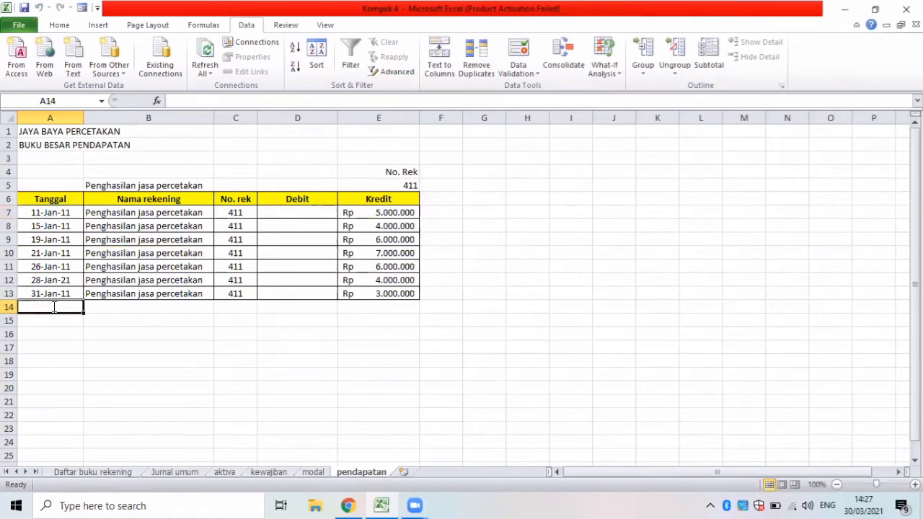
pyautogui.write('Total')
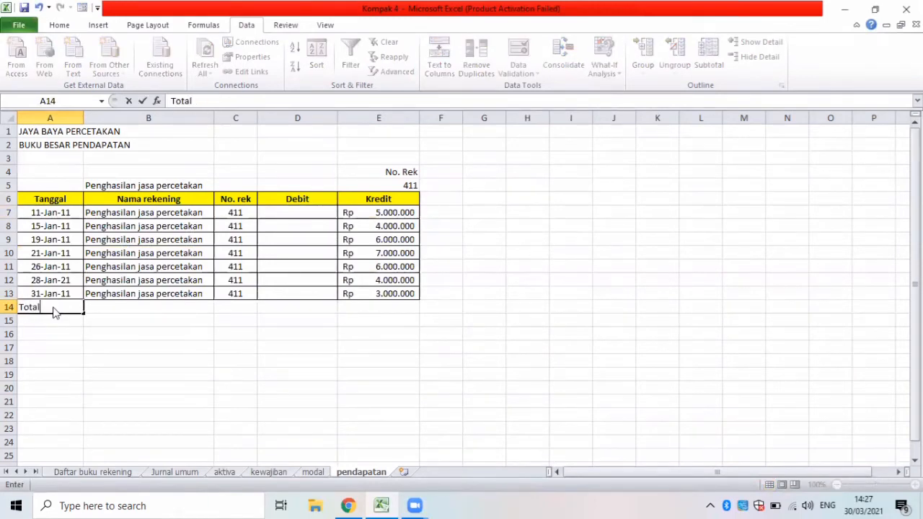
pyautogui.press('Return')
pyautogui.write('Moda')
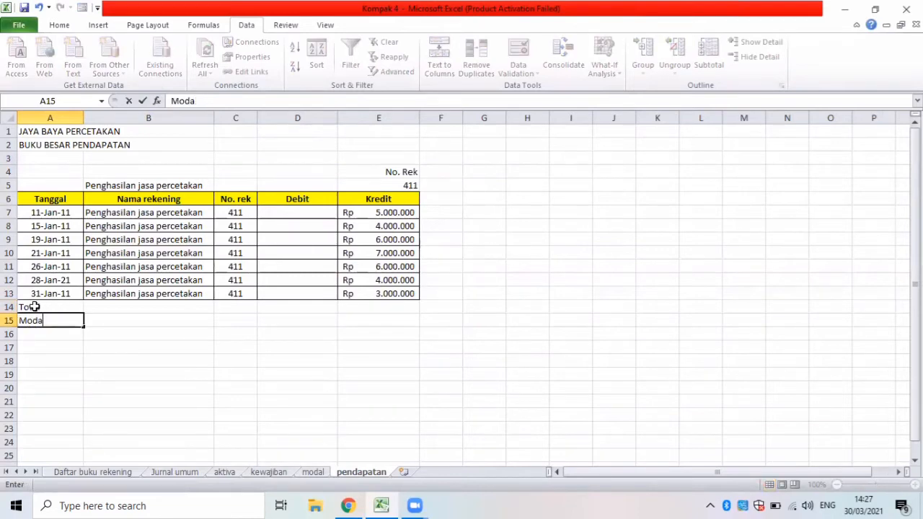
pyautogui.press('BackSpace')
pyautogui.press('BackSpace')
pyautogui.press('BackSpace')
pyautogui.press('BackSpace')
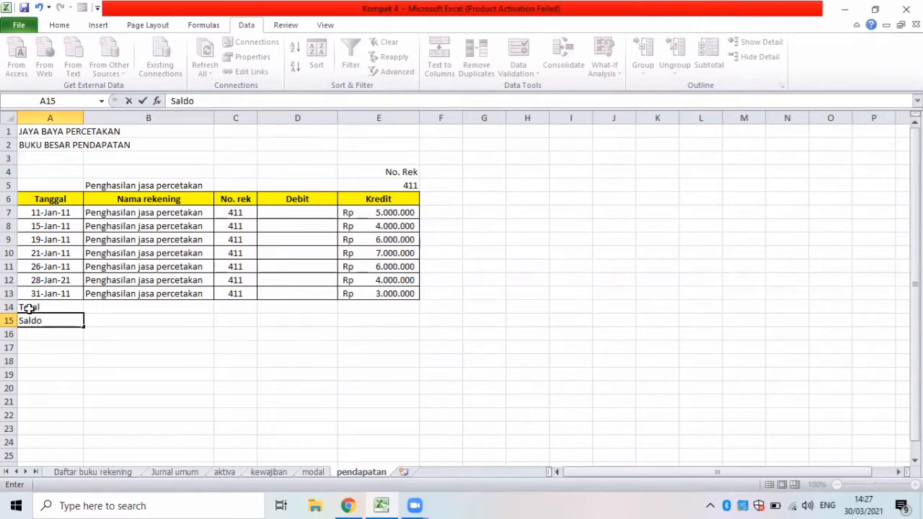
# Apply cell borders to the Total and Saldo rows, A14:E15.
pyautogui.moveTo(26, 306); pyautogui.dragTo(351, 322)
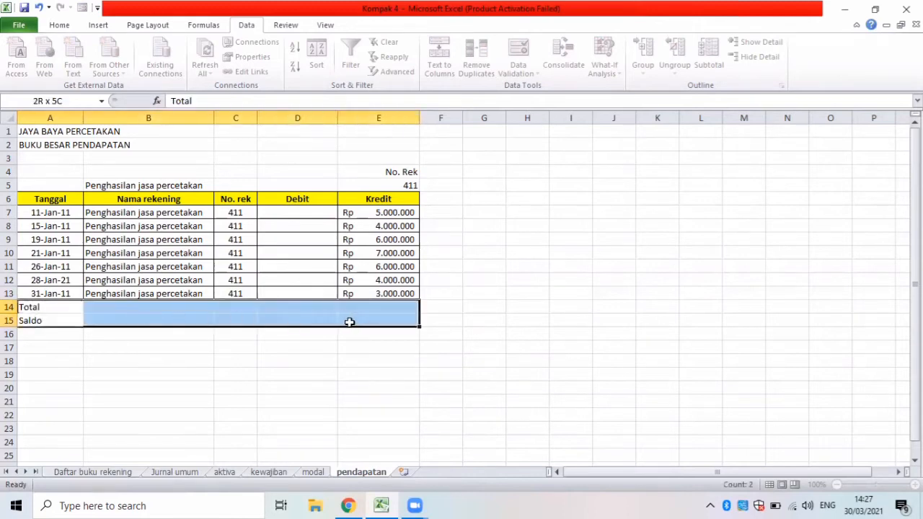
pyautogui.click(61, 26)
pyautogui.click(174, 66)
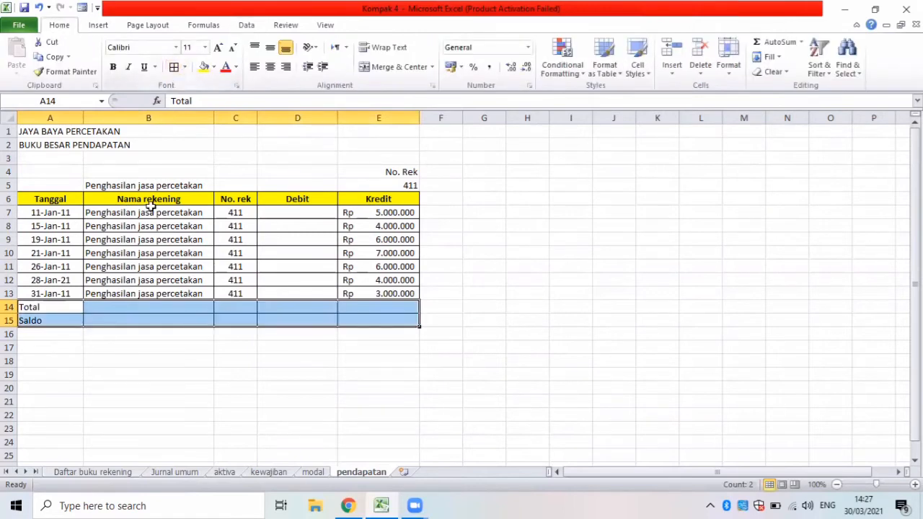
# Merge and center the Total label across A14:C14 and the Saldo label across A15:C15.
pyautogui.moveTo(108, 306); pyautogui.dragTo(224, 308)
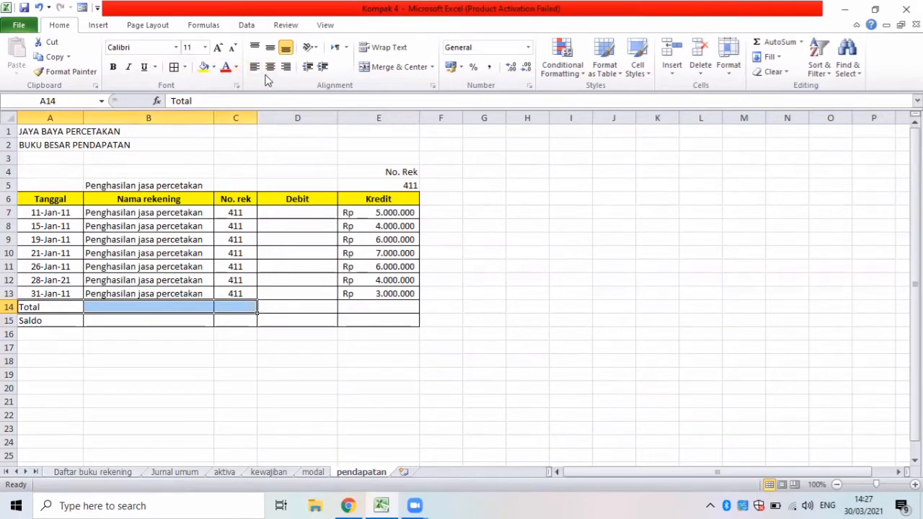
pyautogui.click(366, 69)
pyautogui.moveTo(81, 321); pyautogui.dragTo(234, 320)
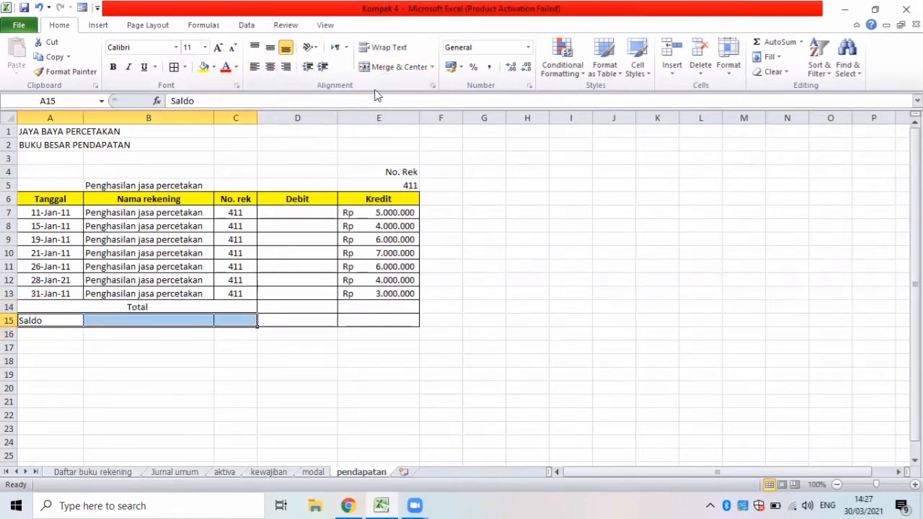
pyautogui.click(385, 69)
# Total the Debit column in D14 with a SUM formula over D7:D13.
pyautogui.click(269, 308)
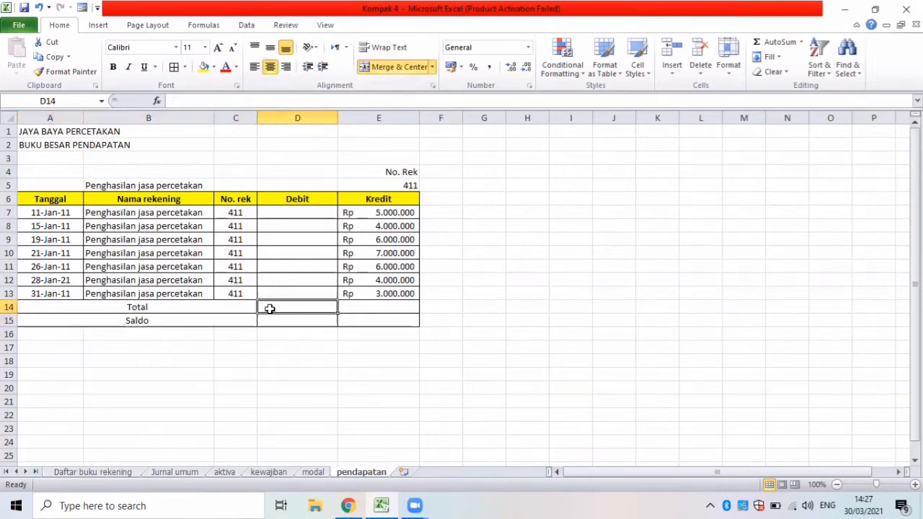
pyautogui.write('=su')
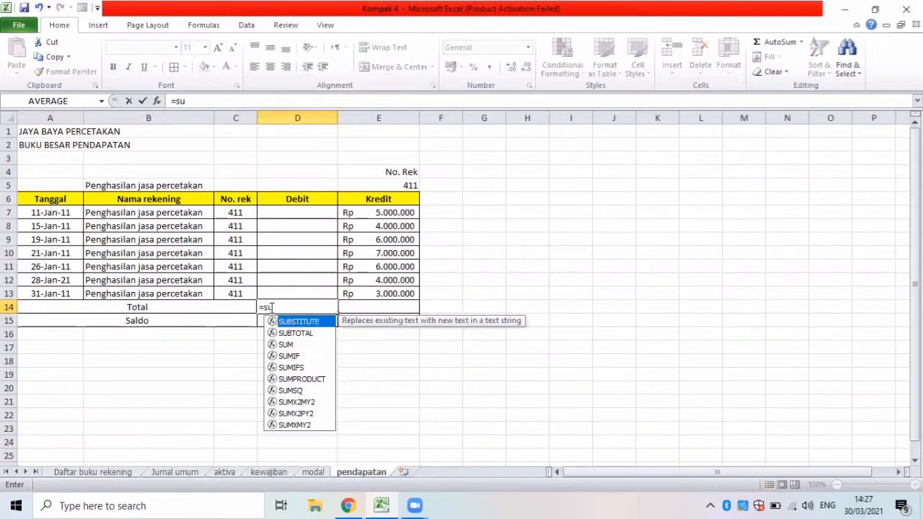
pyautogui.write('(')
pyautogui.press('BackSpace')
pyautogui.write('m(')
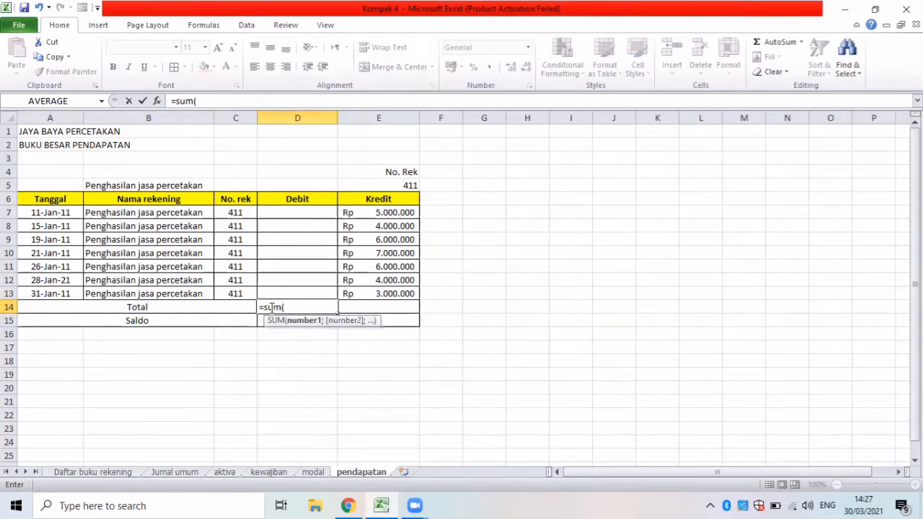
pyautogui.moveTo(267, 212); pyautogui.dragTo(303, 291)
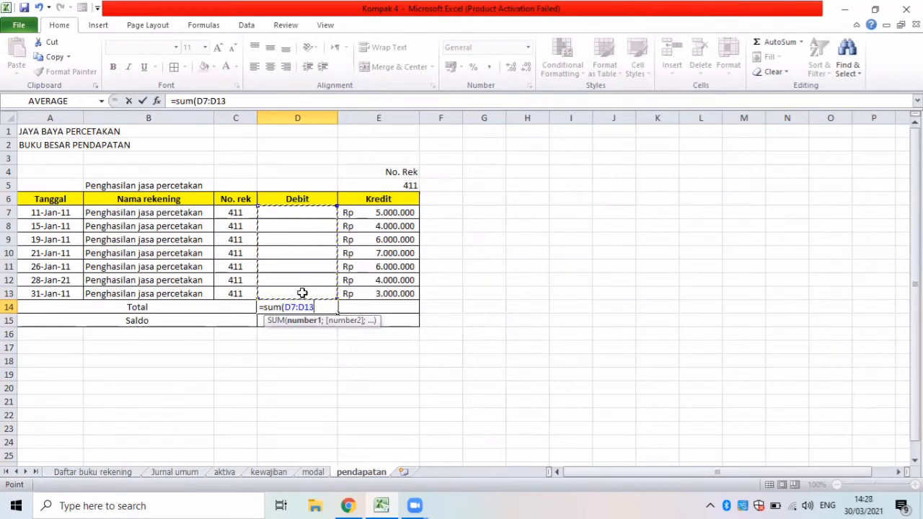
pyautogui.press('Return')
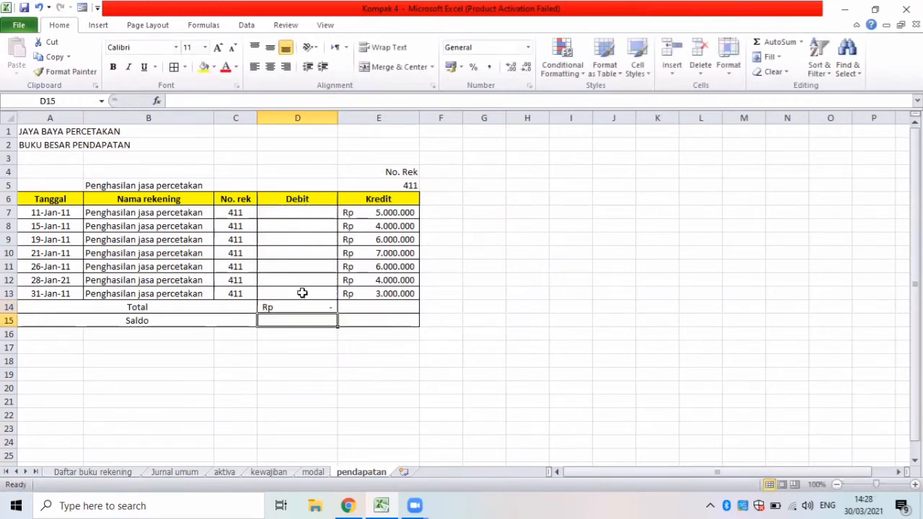
# Total the account 411 Kredit column in E14 with a SUM formula over E7:E13.
pyautogui.click(362, 310)
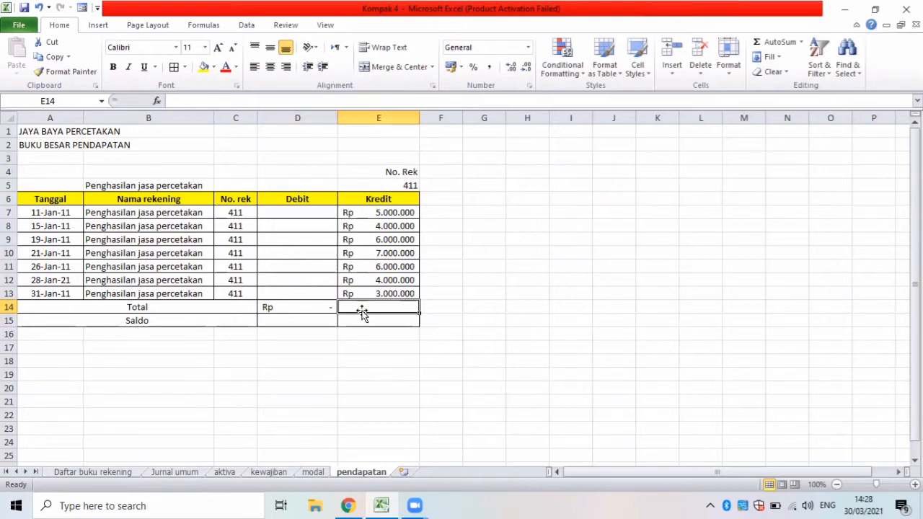
pyautogui.write('=')
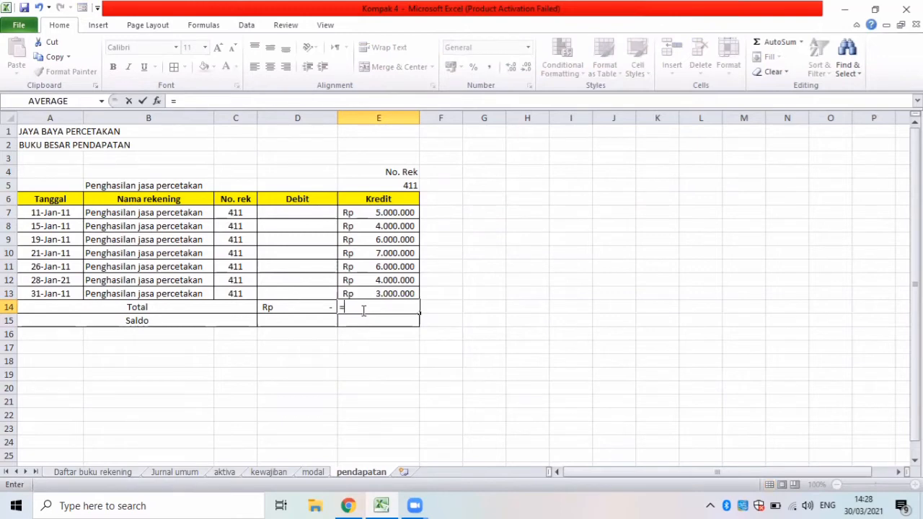
pyautogui.write('su')
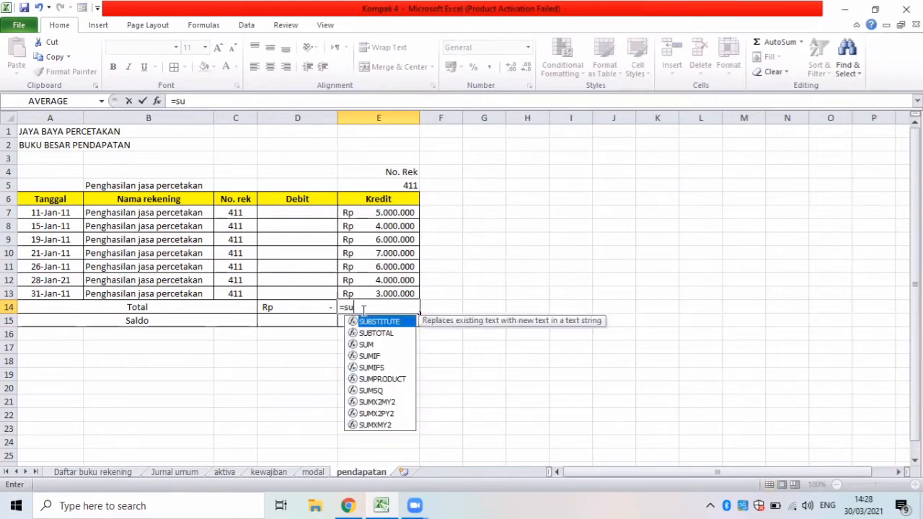
pyautogui.write('m')
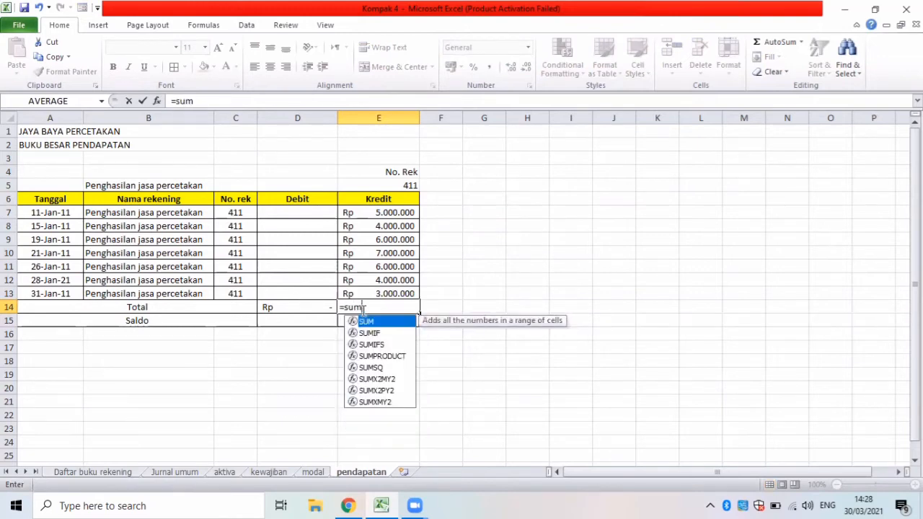
pyautogui.write('(')
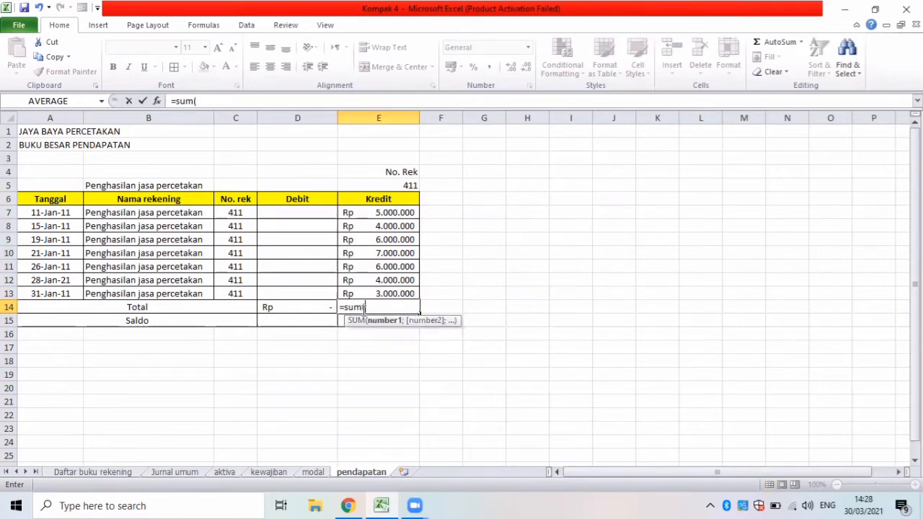
pyautogui.moveTo(346, 210); pyautogui.dragTo(399, 294)
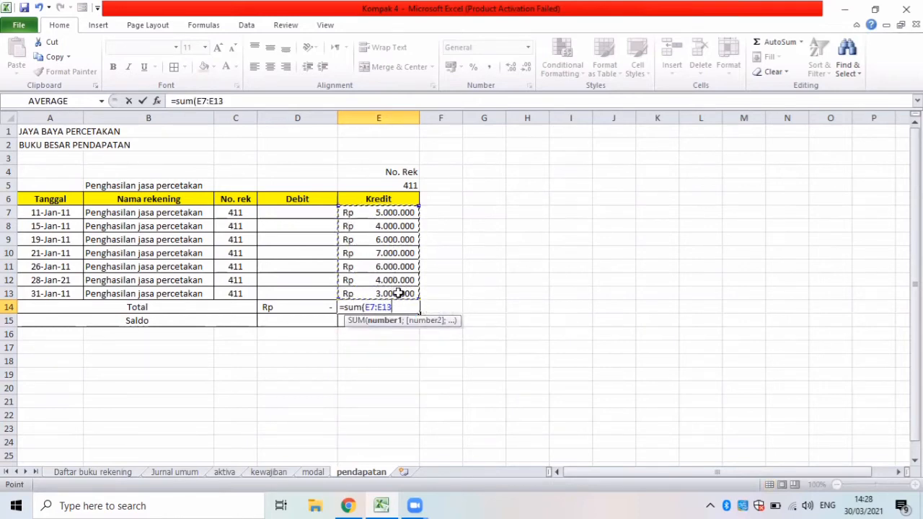
pyautogui.press('Return')
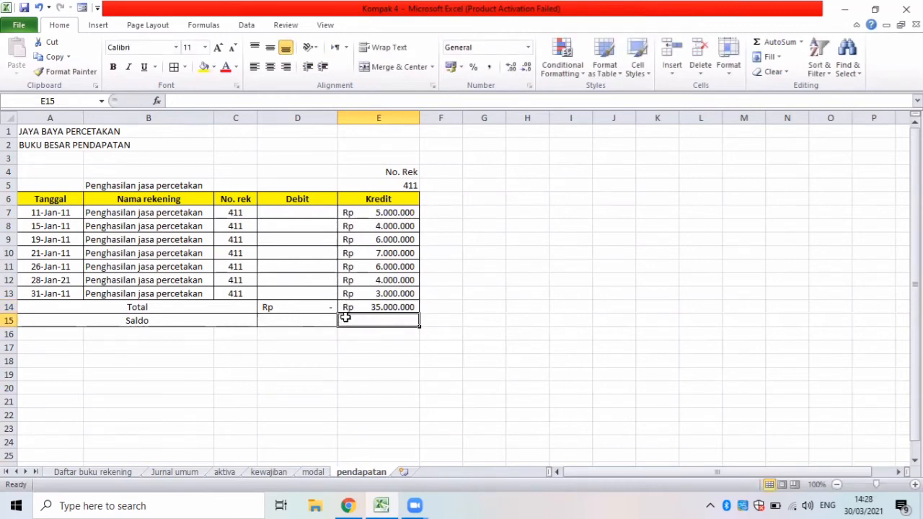
# Calculate the account 411 Saldo in E15 with the formula =E14-D14.
pyautogui.write('=')
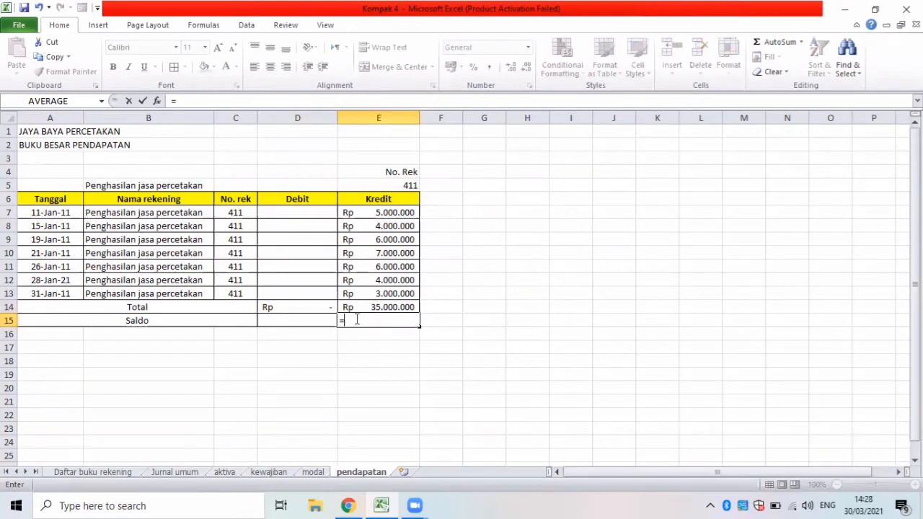
pyautogui.click(359, 308)
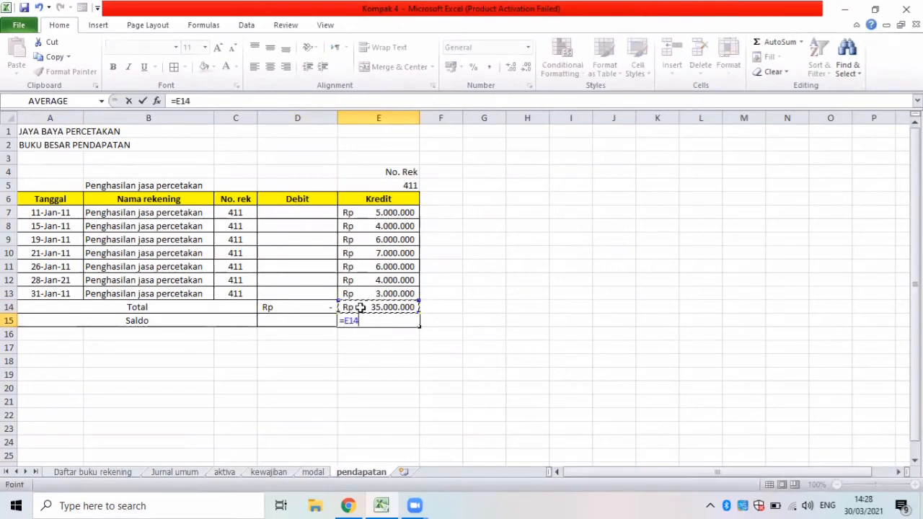
pyautogui.write('-')
pyautogui.click(309, 307)
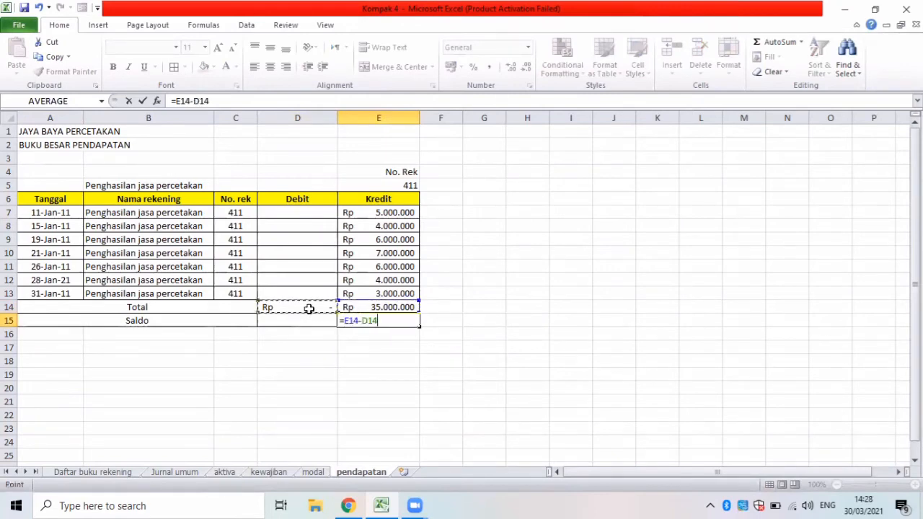
pyautogui.press('Return')
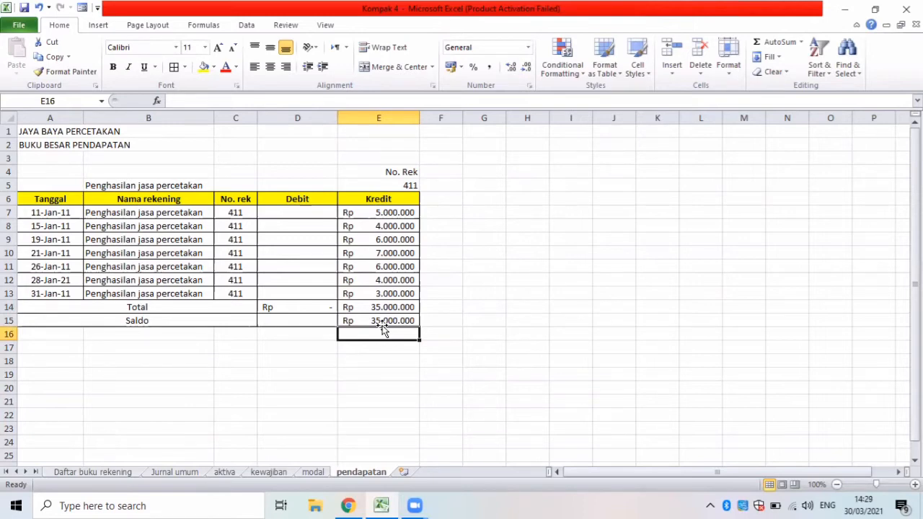
# Bold the Total and Saldo rows, A14:E15, and fill the Saldo row A15:E15 with yellow.
pyautogui.click(97, 307)
pyautogui.moveTo(262, 308); pyautogui.dragTo(362, 329)
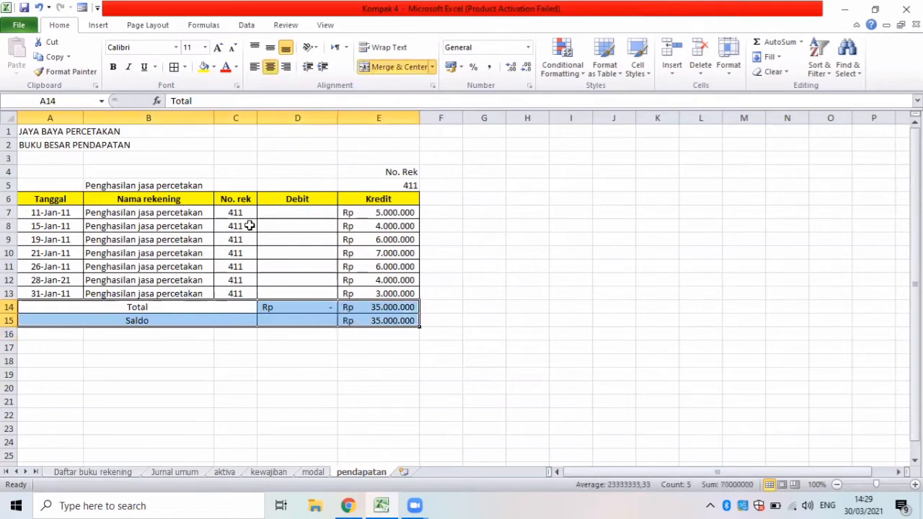
pyautogui.hotkey('ctrl', 'b')
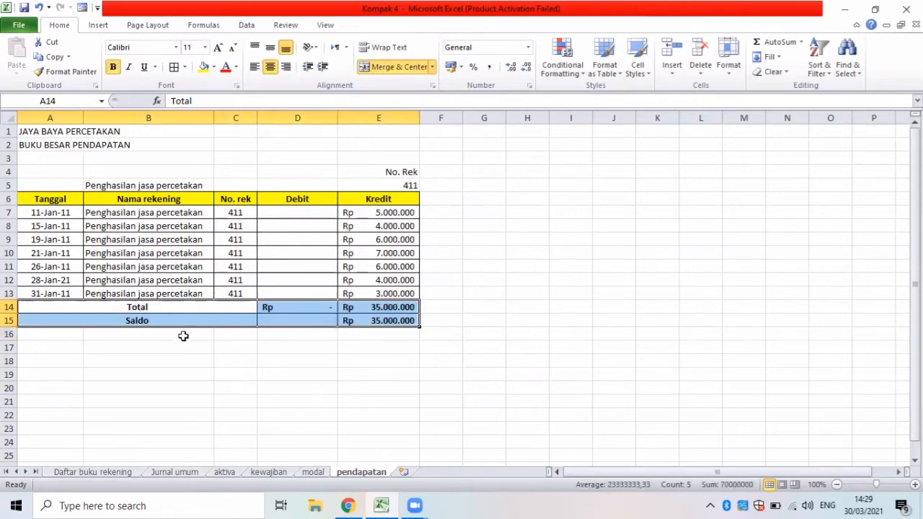
pyautogui.moveTo(91, 324); pyautogui.dragTo(356, 319)
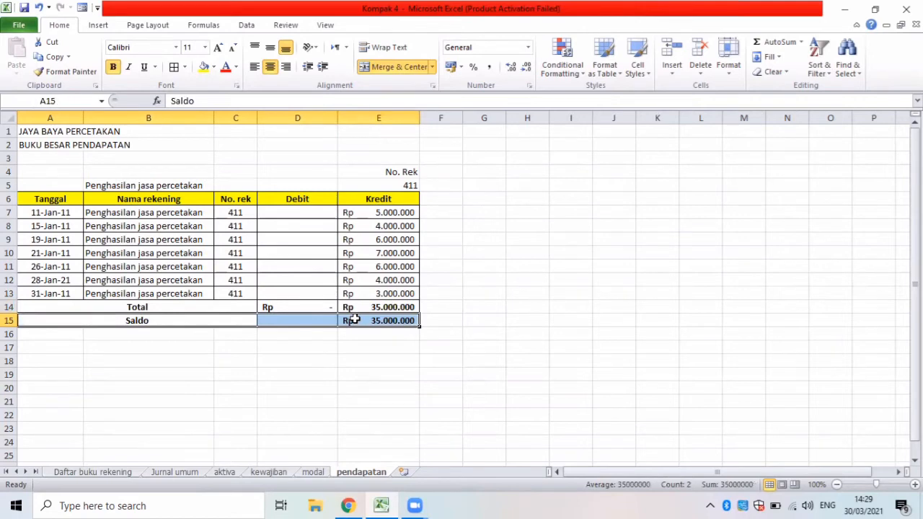
pyautogui.click(205, 67)
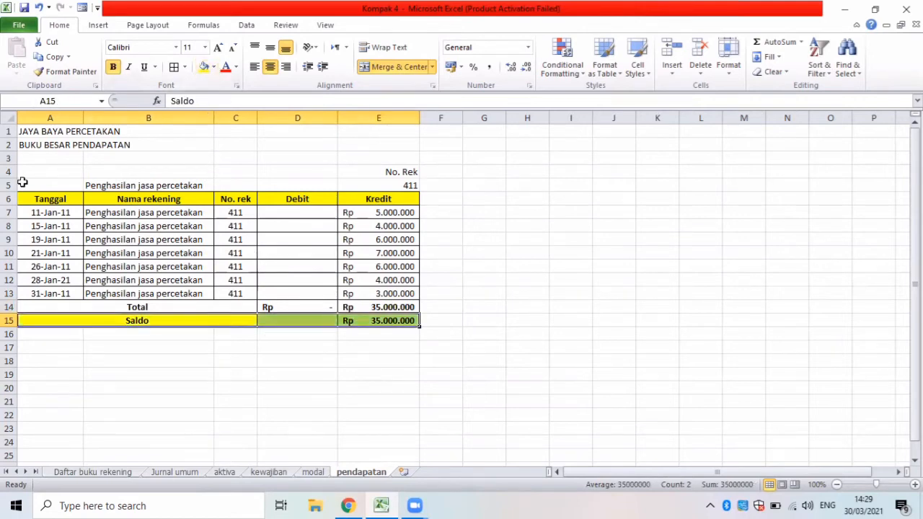
# Copy the account heading and column headers in A4:E6 to a new block starting at A17.
pyautogui.moveTo(33, 169); pyautogui.dragTo(376, 202)
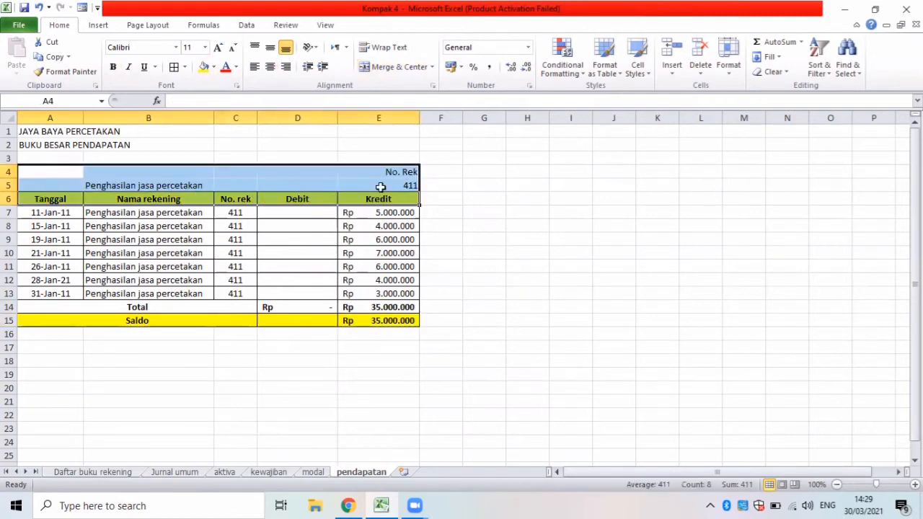
pyautogui.hotkey('ctrl', 'c')
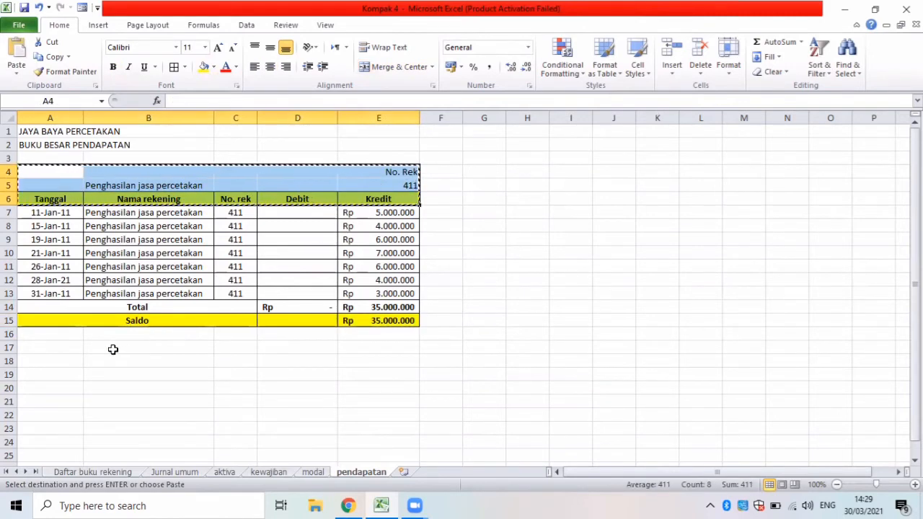
pyautogui.click(73, 348)
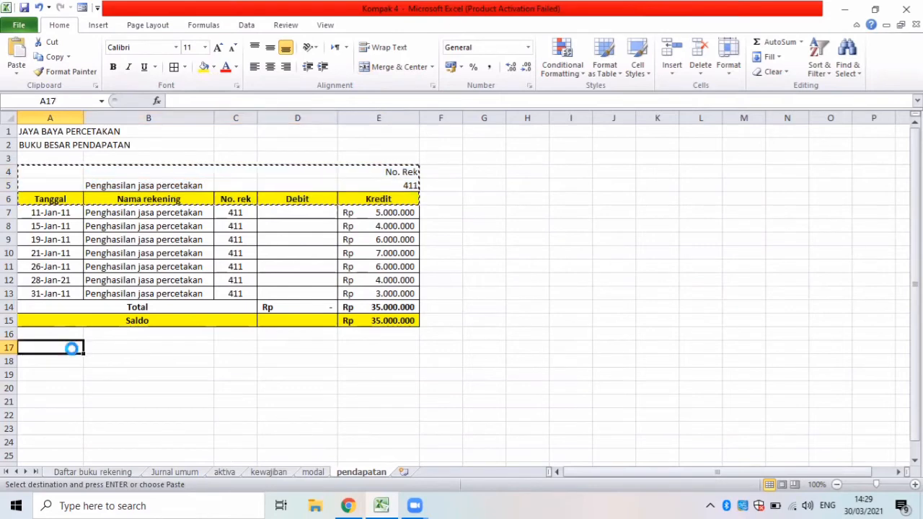
pyautogui.hotkey('ctrl', 'v')
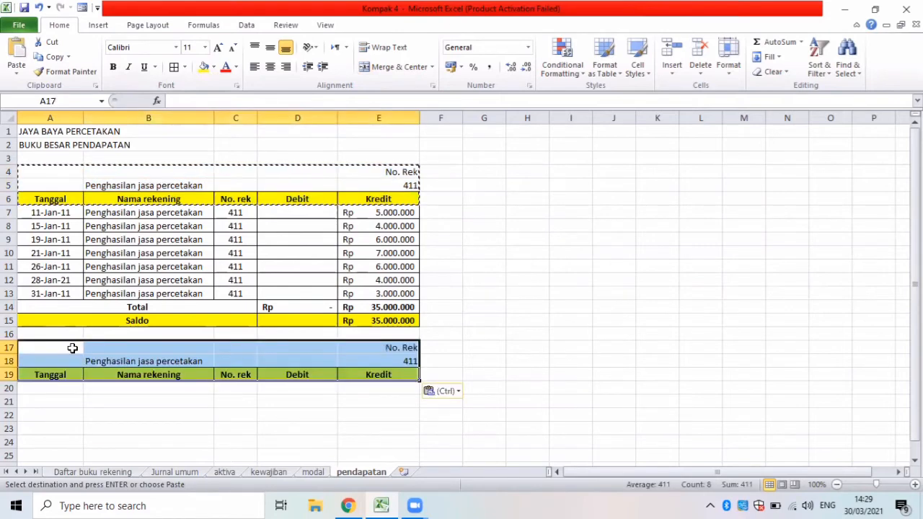
# Check the next income account in Daftar buku rekening and replace the account name in B18 with penghasilan jasa lain.
pyautogui.click(165, 359)
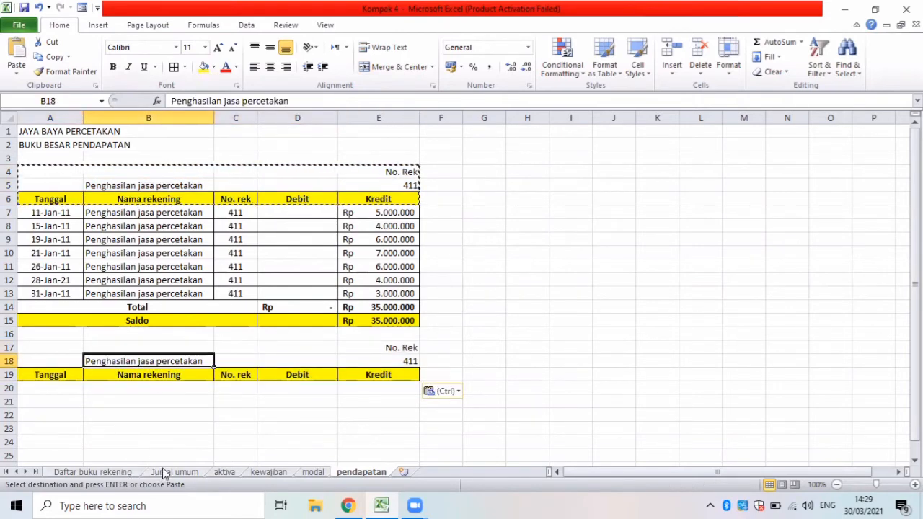
pyautogui.click(127, 473)
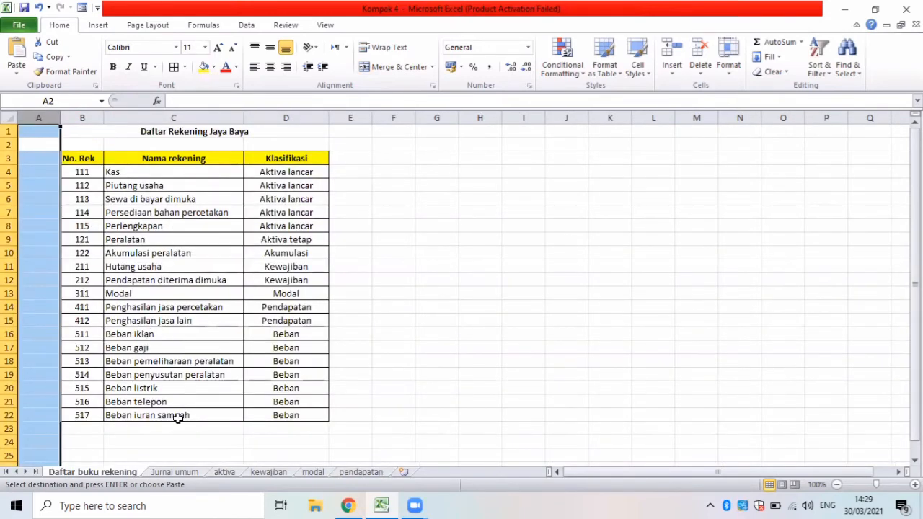
pyautogui.click(359, 472)
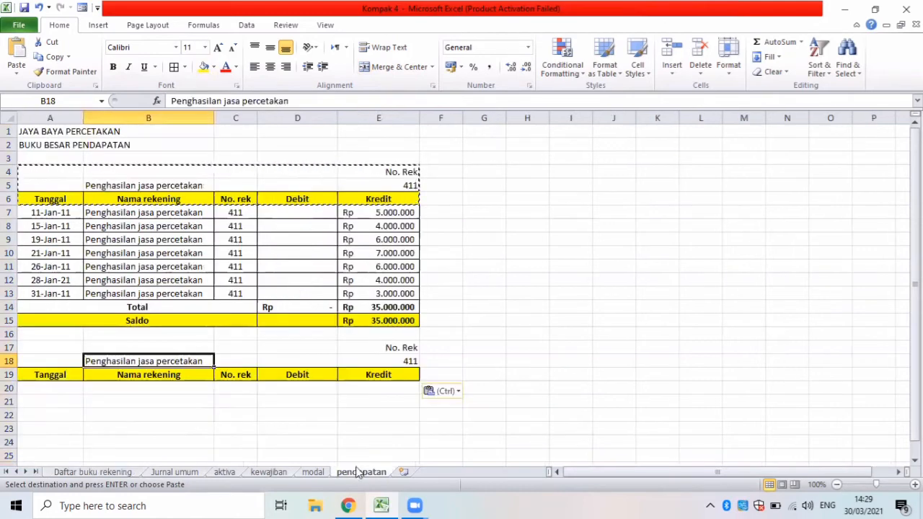
pyautogui.press('BackSpace')
pyautogui.write('p')
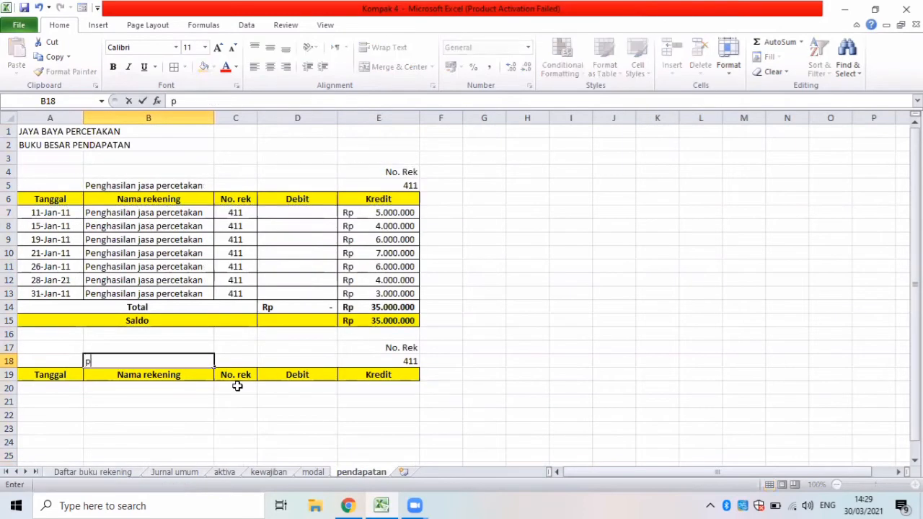
pyautogui.write('enghasilan')
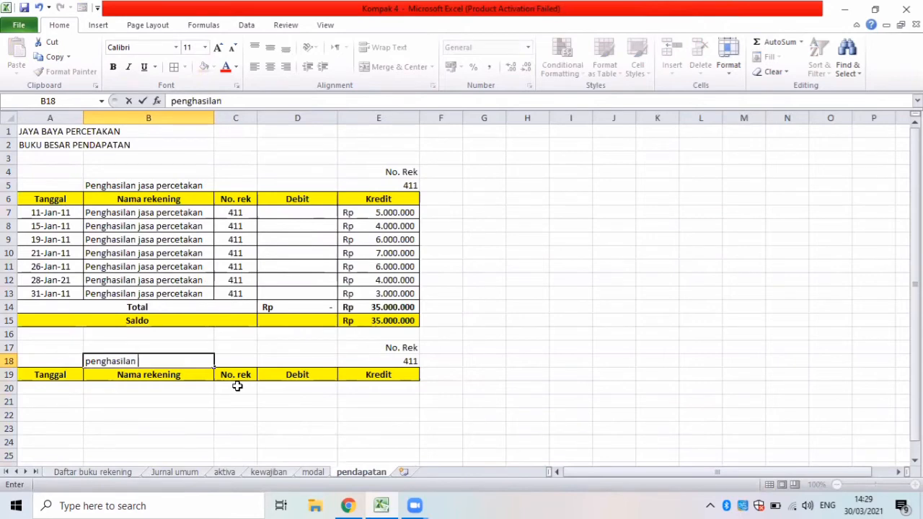
pyautogui.write(' jasa lain')
# Set the second block's account number in E18 to 412.
pyautogui.click(393, 368)
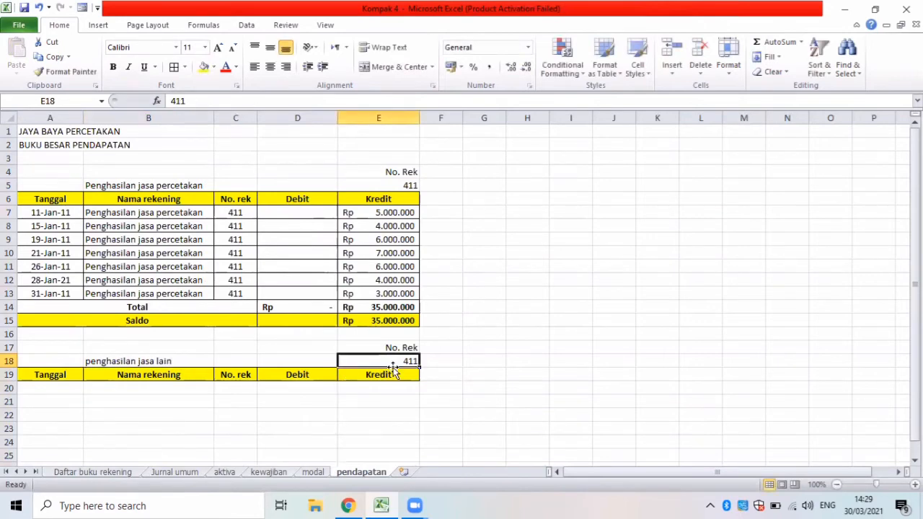
pyautogui.press('BackSpace')
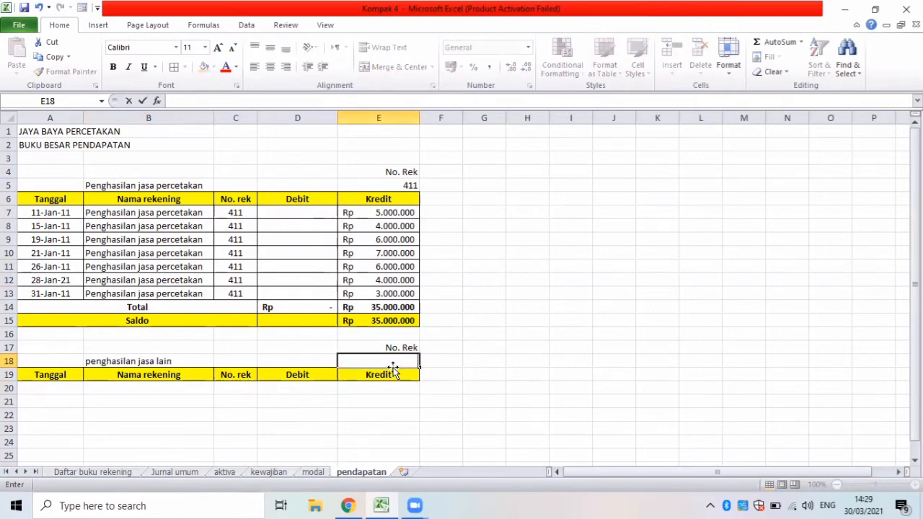
pyautogui.write('412')
# Start an Advanced Filter from A20 on the pendapatan sheet, set to copy to another location.
pyautogui.click(66, 390)
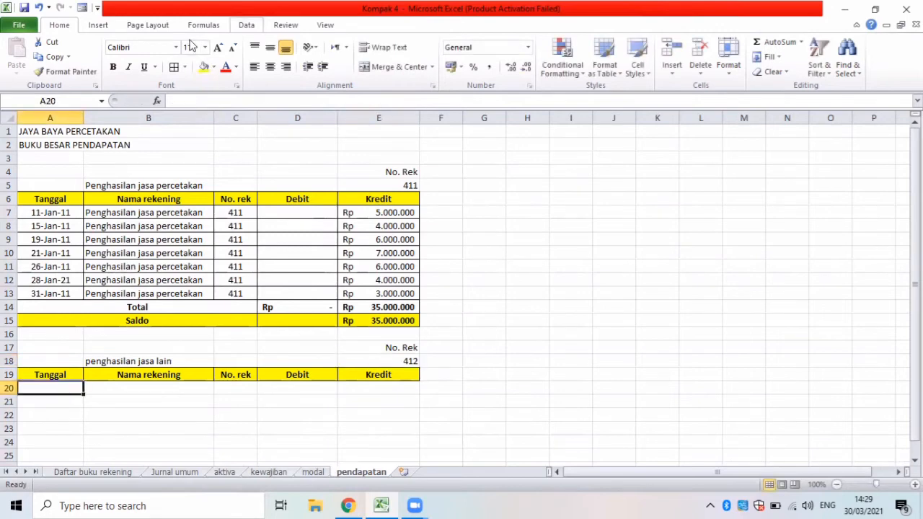
pyautogui.click(247, 24)
pyautogui.click(393, 71)
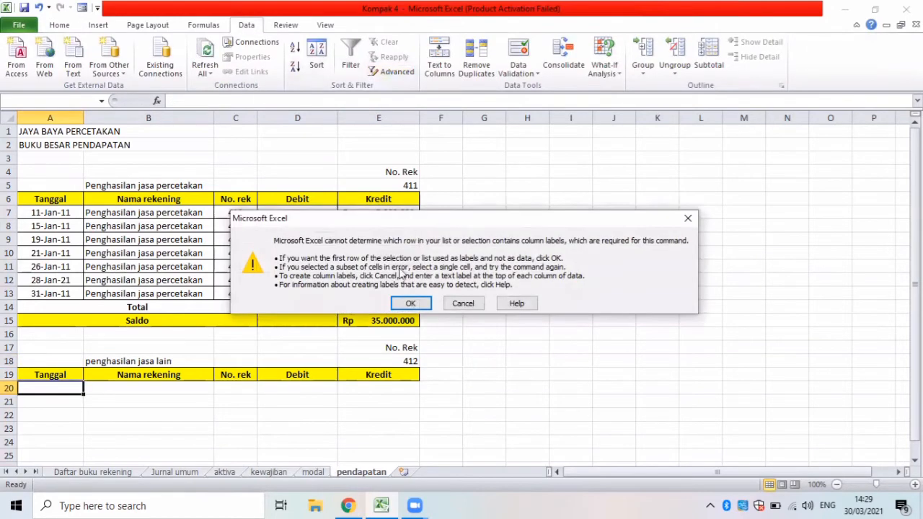
pyautogui.click(408, 304)
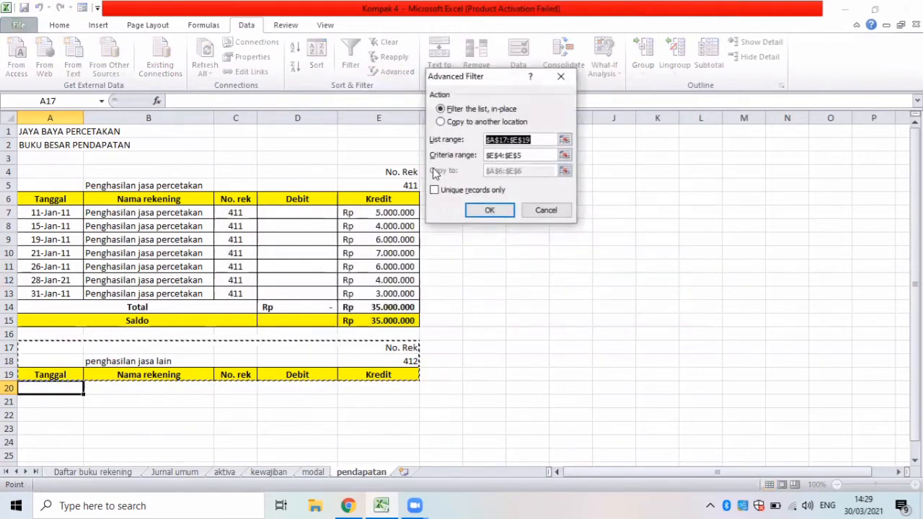
pyautogui.click(441, 122)
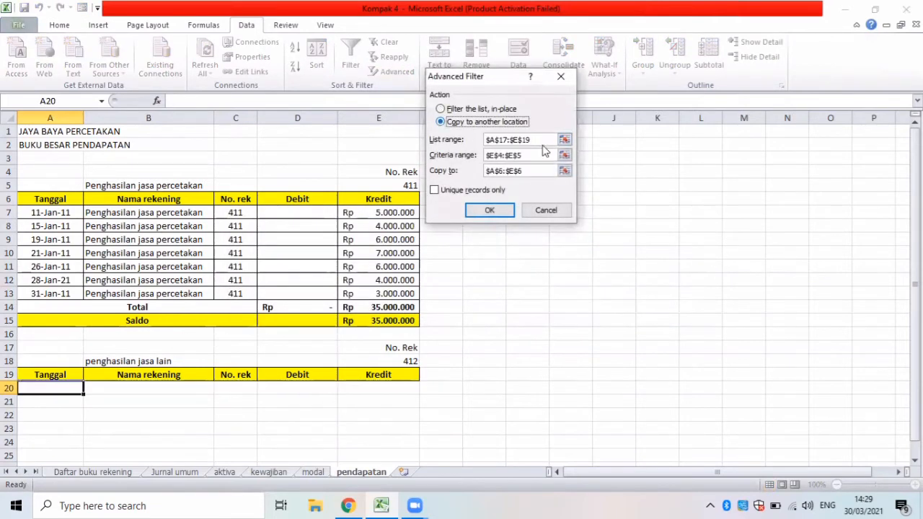
# Set the filter's list range to the journal table B5:F70 on the Jurnal umum sheet.
pyautogui.press('BackSpace')
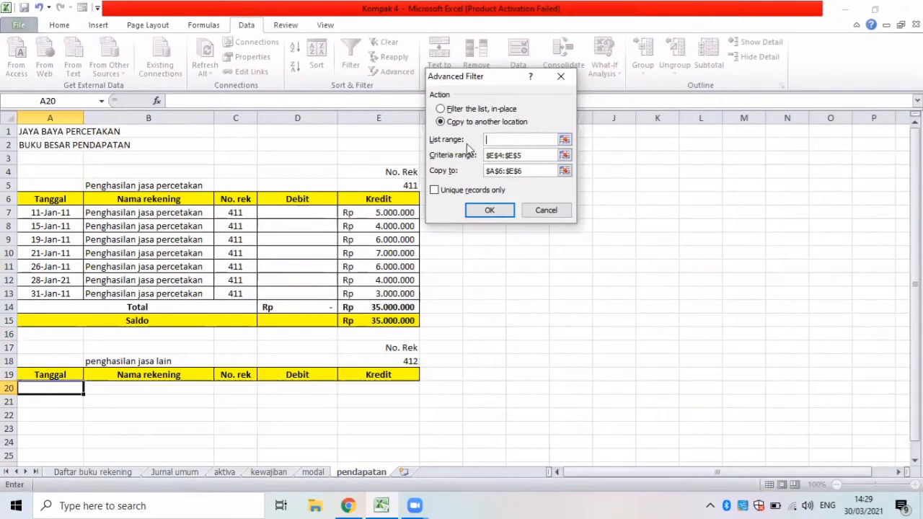
pyautogui.click(162, 472)
pyautogui.press('Up')
pyautogui.press('Up')
pyautogui.press('Up')
pyautogui.press('Up')
pyautogui.press('Up')
pyautogui.press('Up')
pyautogui.press('Up')
pyautogui.press('Up')
pyautogui.press('Up')
pyautogui.press('Up')
pyautogui.press('Up')
pyautogui.press('Up')
pyautogui.press('Up')
pyautogui.press('Up')
pyautogui.press('Up')
pyautogui.press('Up')
pyautogui.press('Up')
pyautogui.press('Up')
pyautogui.press('Up')
pyautogui.press('Up')
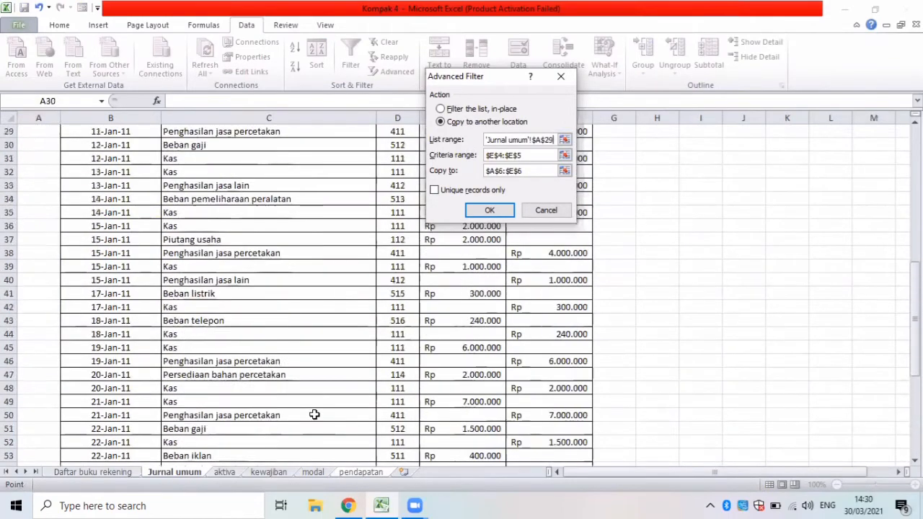
pyautogui.press('Up')
pyautogui.press('Up')
pyautogui.press('Up')
pyautogui.press('Up')
pyautogui.press('Up')
pyautogui.press('Up')
pyautogui.press('Up')
pyautogui.press('Up')
pyautogui.press('Up')
pyautogui.press('Up')
pyautogui.press('Up')
pyautogui.press('Up')
pyautogui.press('Up')
pyautogui.press('Up')
pyautogui.press('Up')
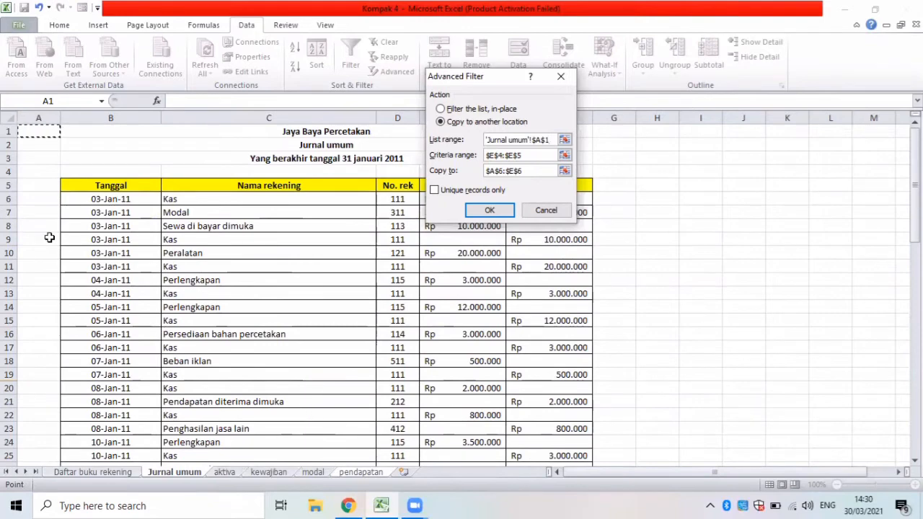
pyautogui.moveTo(75, 178); pyautogui.dragTo(562, 429)
# Replace the Advanced Filter's criteria range with E17:E18, the account number criterion for penghasilan jasa lain.
pyautogui.click(505, 155)
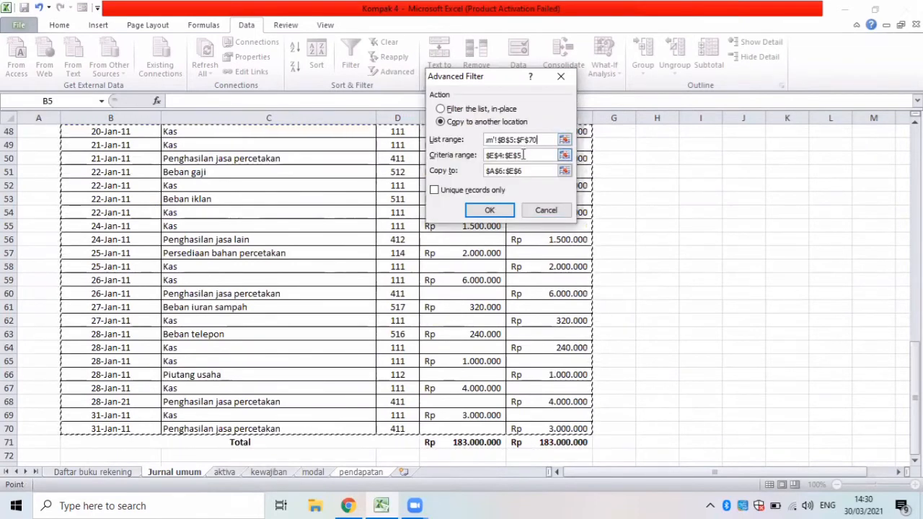
pyautogui.moveTo(504, 155); pyautogui.dragTo(482, 152)
pyautogui.press('BackSpace')
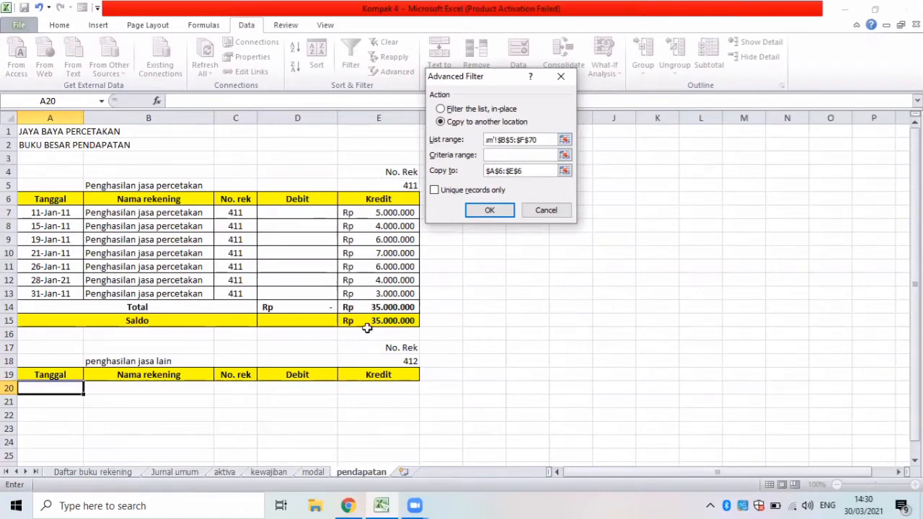
pyautogui.moveTo(372, 348); pyautogui.dragTo(375, 363)
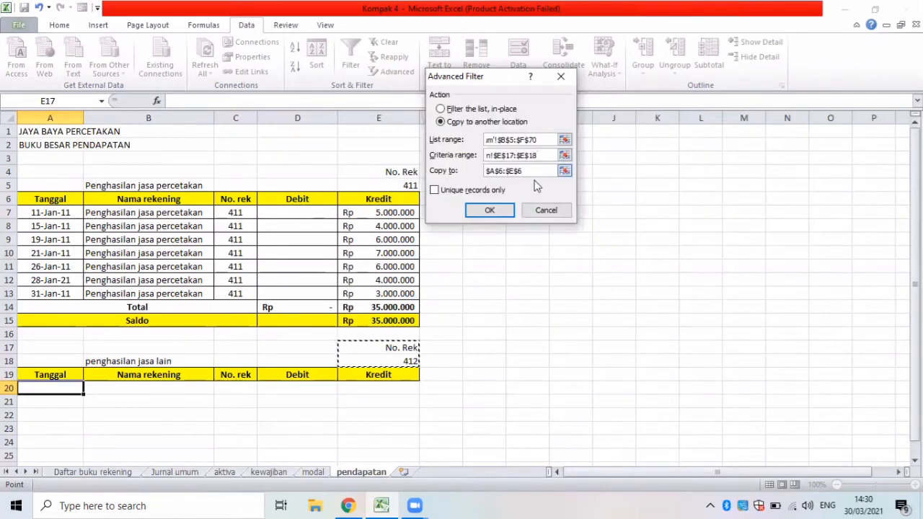
# Set the filter's copy destination to the header row A19:E19 and run it to extract account 412's entries.
pyautogui.moveTo(530, 173); pyautogui.dragTo(481, 177)
pyautogui.press('BackSpace')
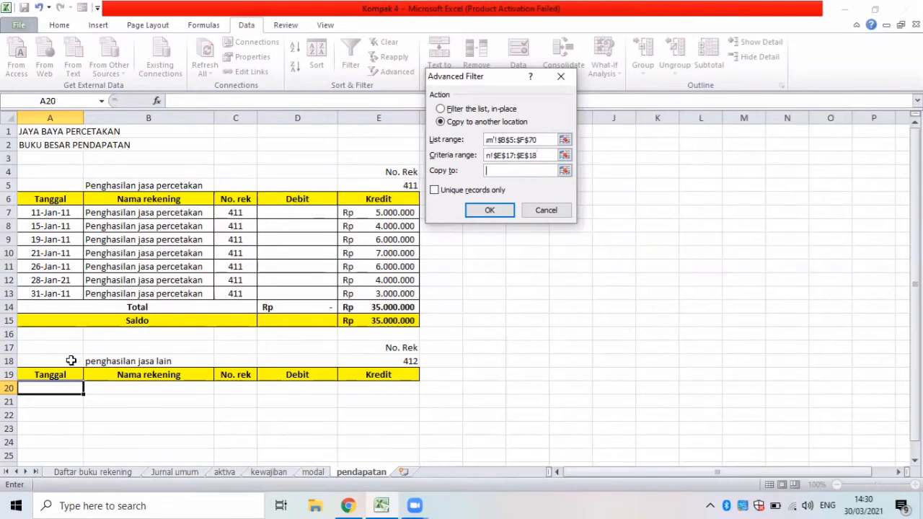
pyautogui.moveTo(47, 371)
pyautogui.mouseDown()
pyautogui.moveTo(161, 363)
pyautogui.moveTo(358, 374)
pyautogui.mouseUp()
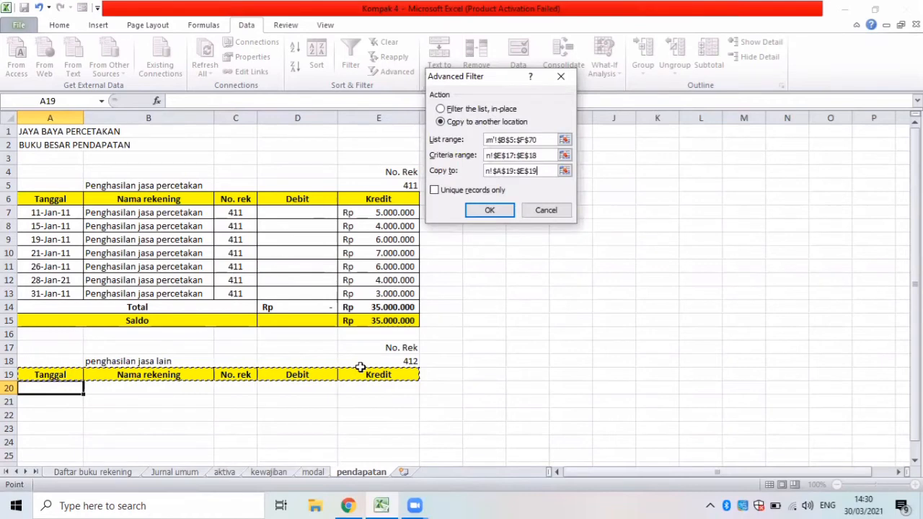
pyautogui.click(496, 212)
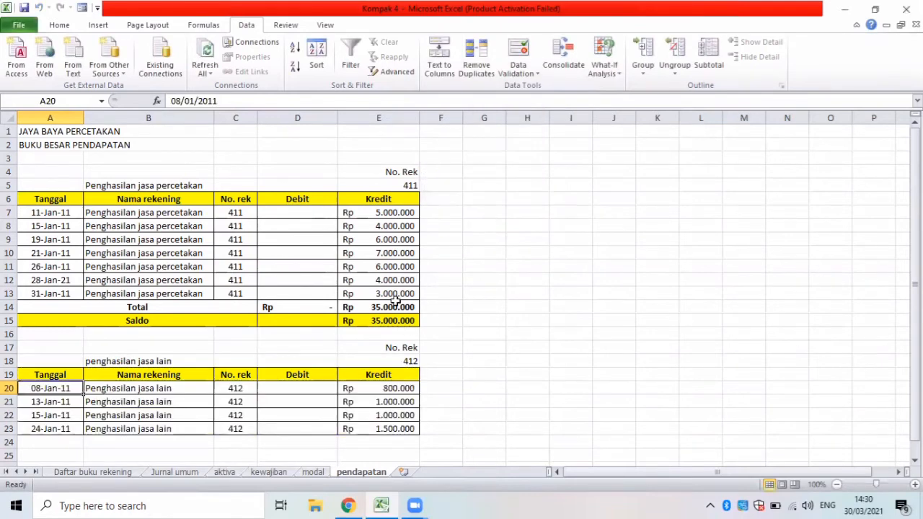
# Label the rows under account 412's entries Total in A24 and Saldo in A25.
pyautogui.press('Down')
pyautogui.press('Down')
pyautogui.press('Down')
pyautogui.press('Down')
pyautogui.press('Down')
pyautogui.press('Down')
pyautogui.press('Down')
pyautogui.press('Down')
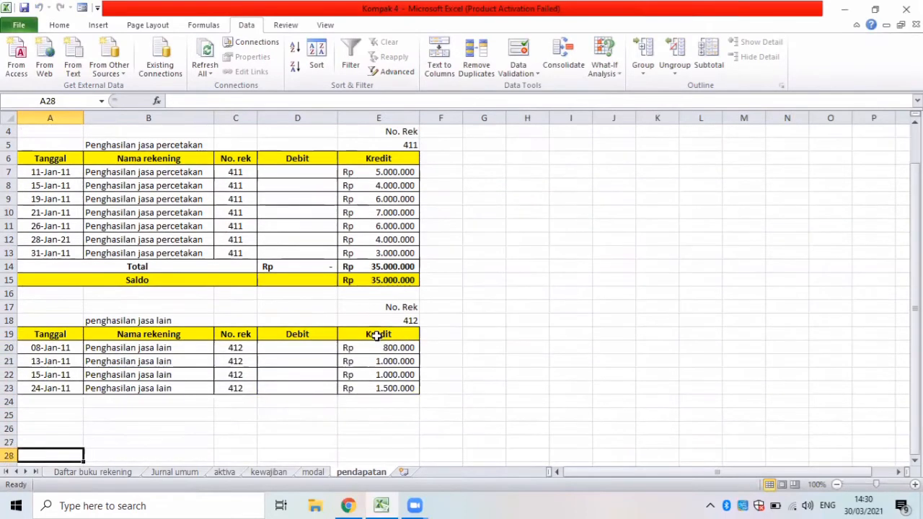
pyautogui.click(48, 401)
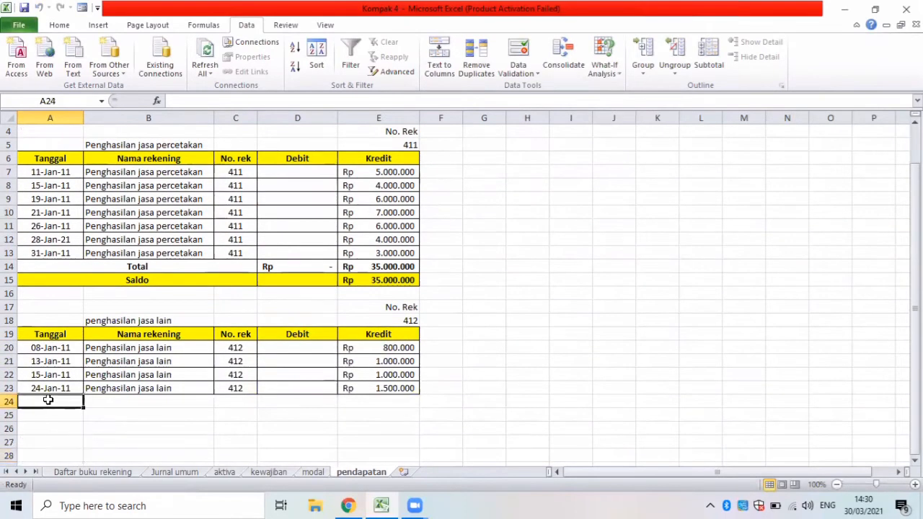
pyautogui.write('t')
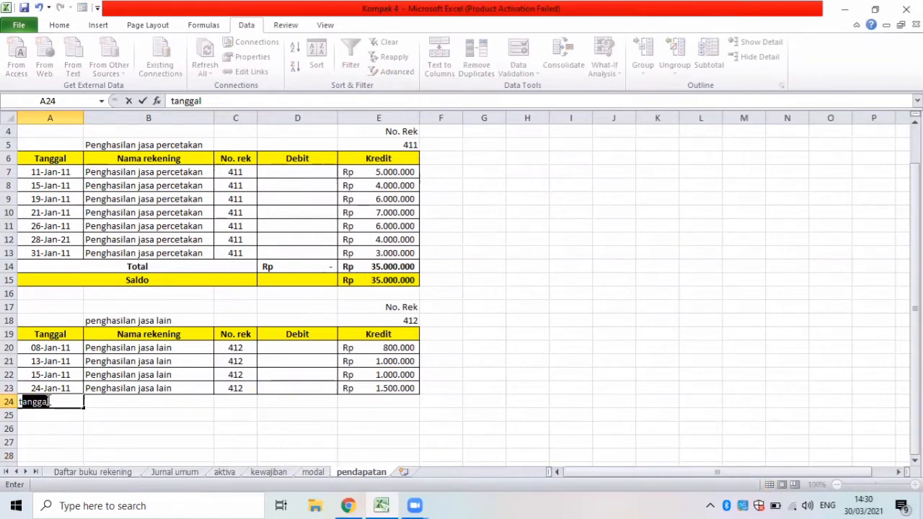
pyautogui.press('BackSpace')
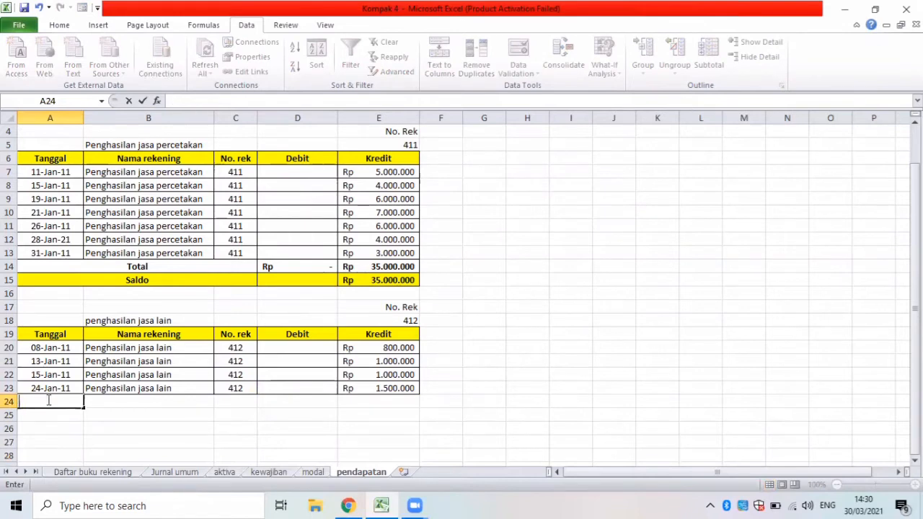
pyautogui.write('Total')
pyautogui.click(60, 420)
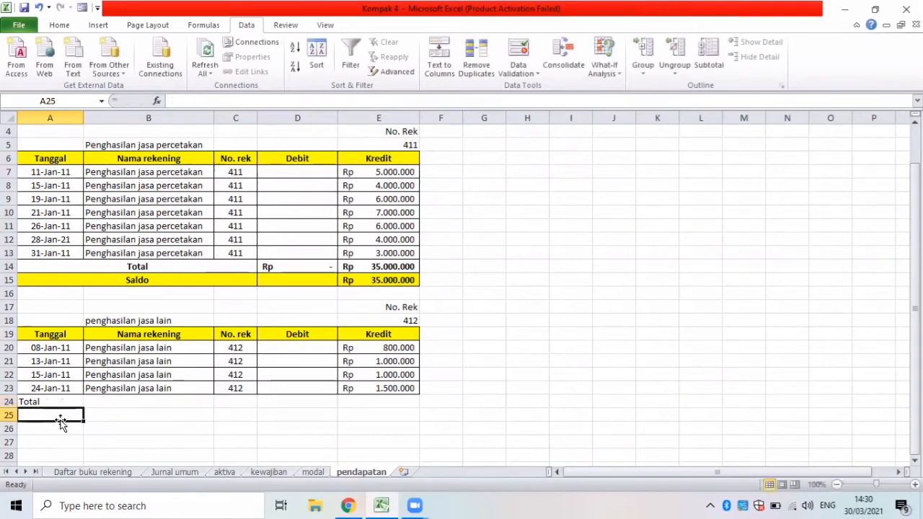
pyautogui.write('Saldo')
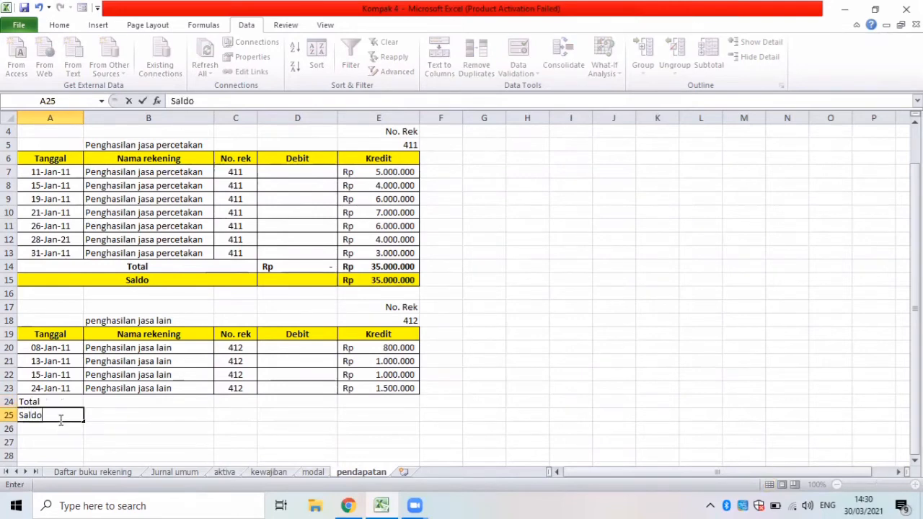
# Apply borders to the Total and Saldo rows, A24:E25.
pyautogui.moveTo(36, 398); pyautogui.dragTo(353, 412)
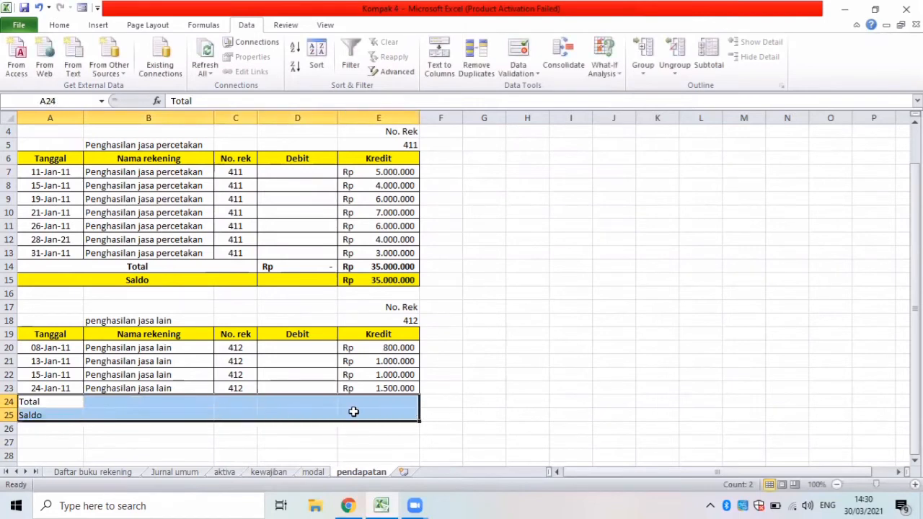
pyautogui.click(64, 26)
pyautogui.click(174, 66)
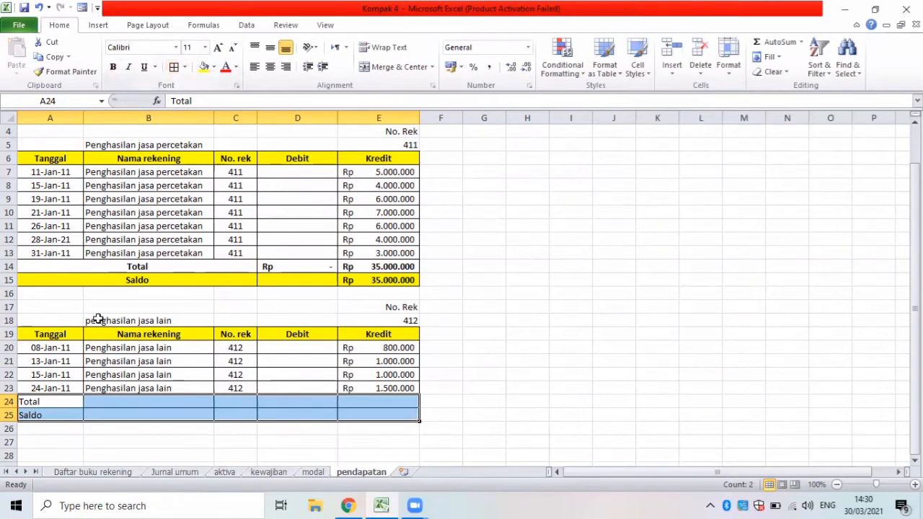
# Merge and center the Total label across A24:C24 and the Saldo label across A25:C25.
pyautogui.moveTo(64, 403); pyautogui.dragTo(222, 404)
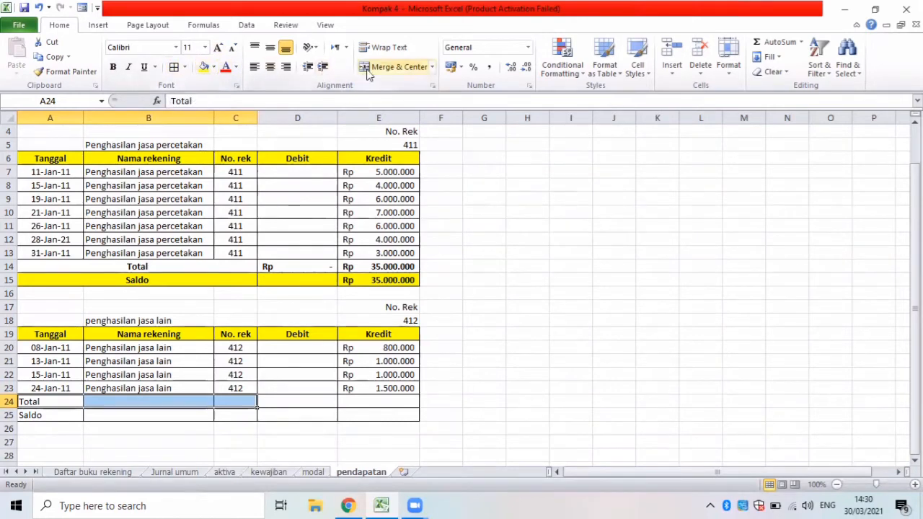
pyautogui.click(385, 66)
pyautogui.moveTo(62, 419); pyautogui.dragTo(226, 415)
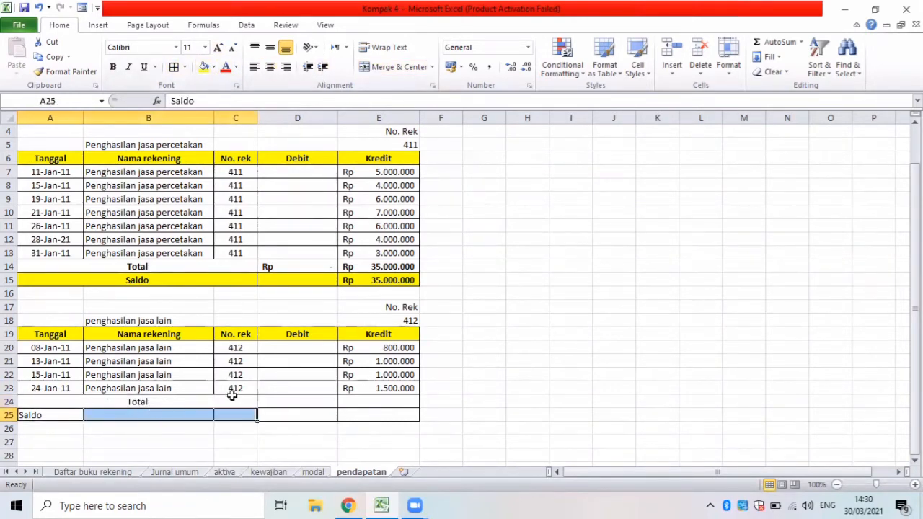
pyautogui.click(397, 66)
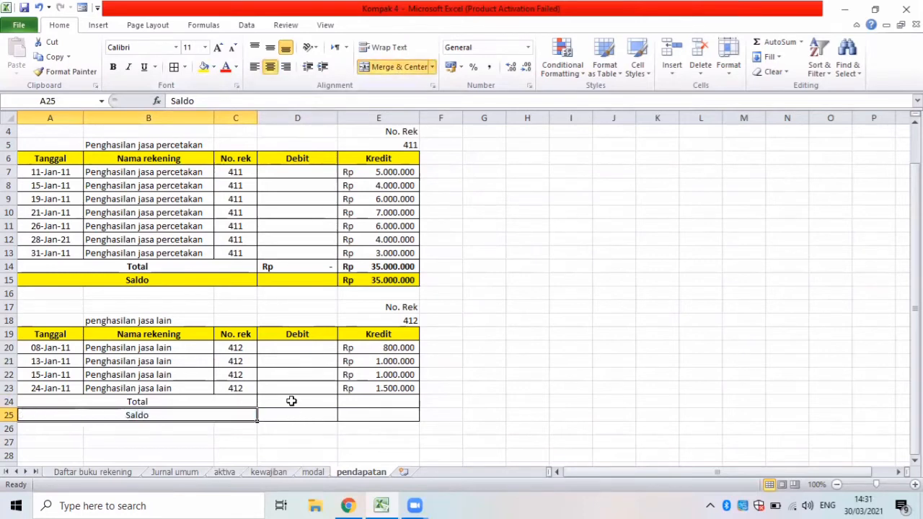
# Total account 412's debit column in D24 with a SUM of D20:D23.
pyautogui.click(291, 401)
pyautogui.write('=')
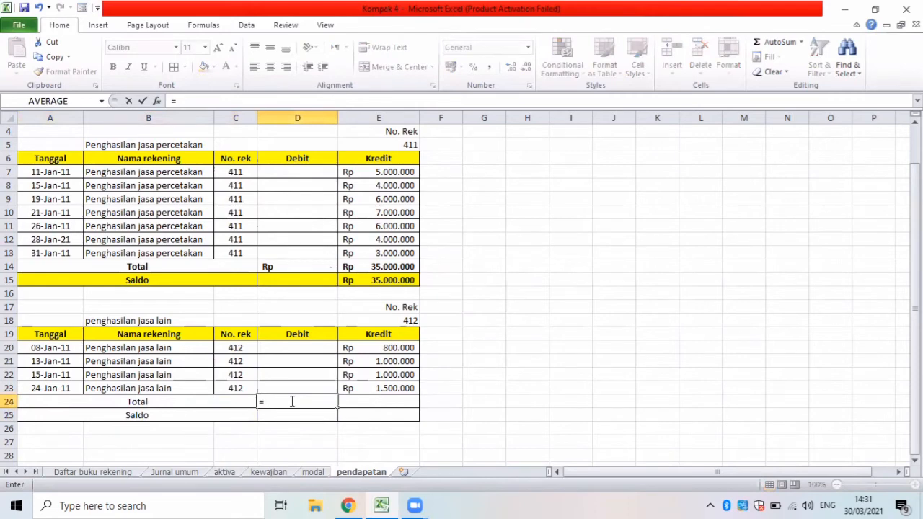
pyautogui.write('sum')
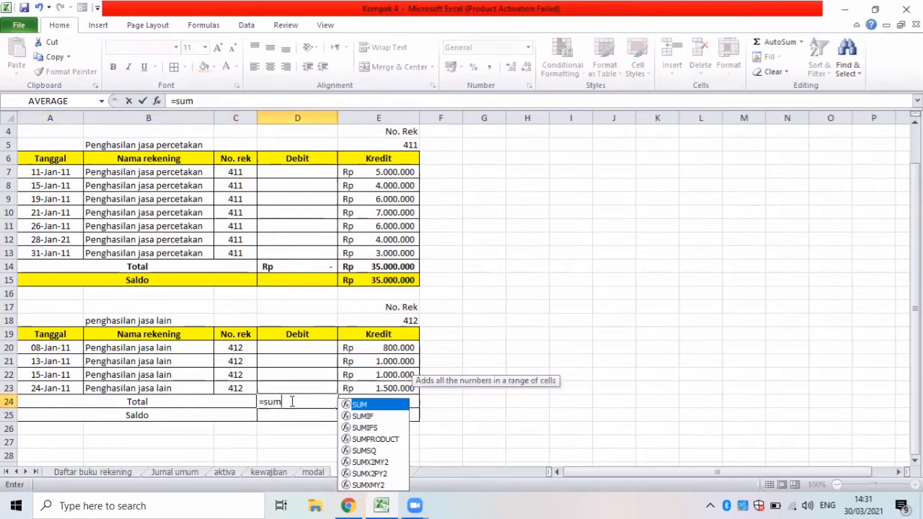
pyautogui.write('(')
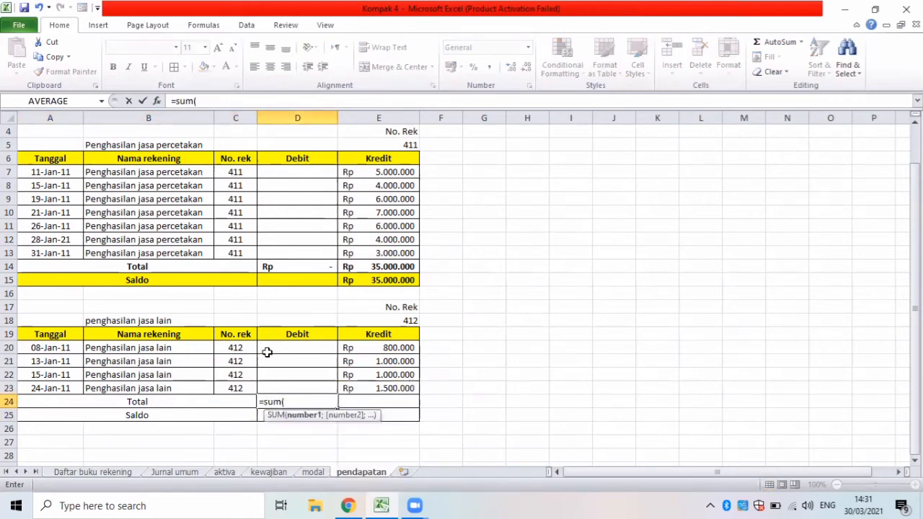
pyautogui.moveTo(267, 352); pyautogui.dragTo(284, 385)
pyautogui.press('Return')
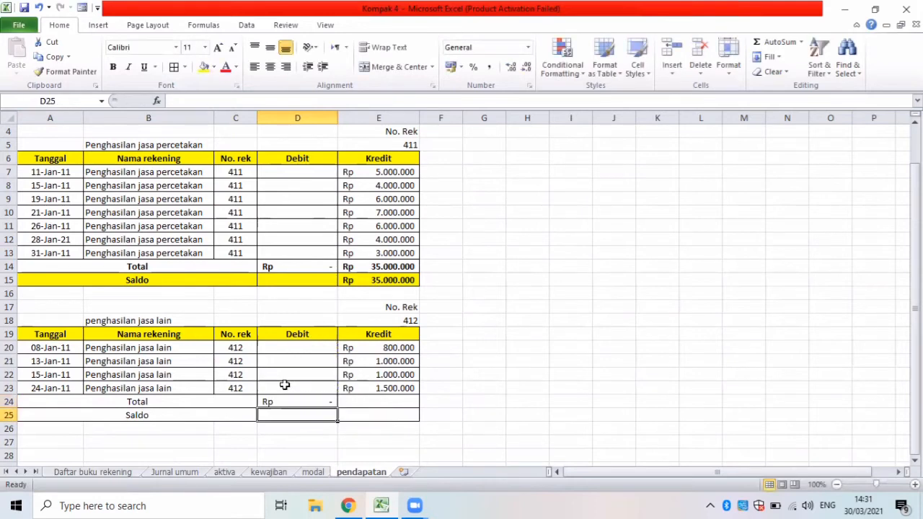
# Total account 412's credit column in E24 with a SUM of E20:E23.
pyautogui.click(358, 402)
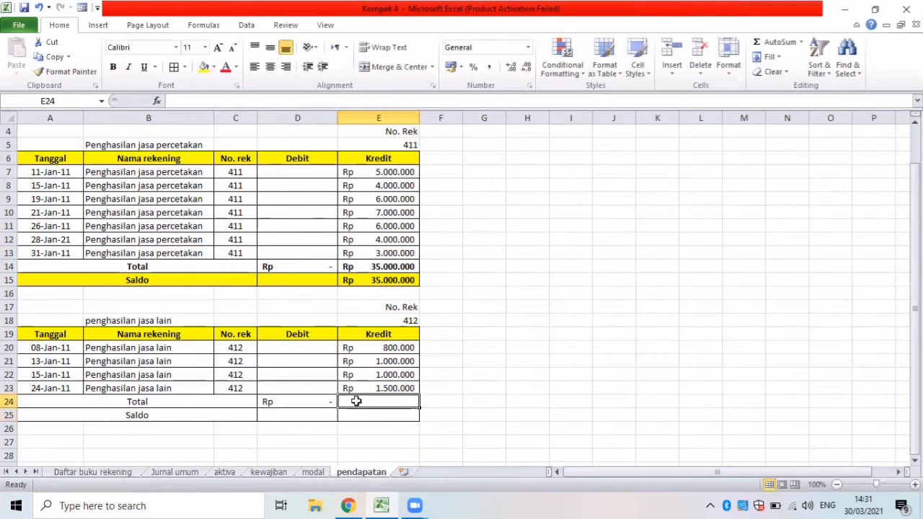
pyautogui.write('=sum')
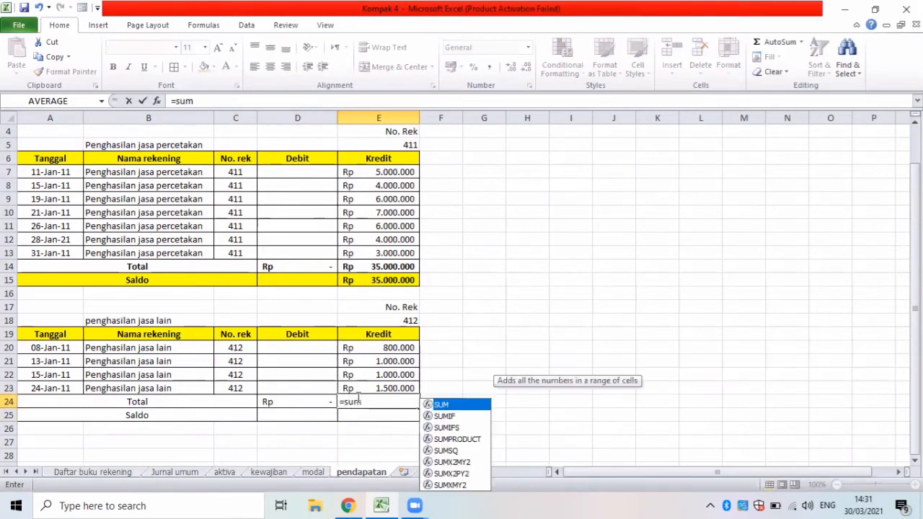
pyautogui.write('(')
pyautogui.moveTo(357, 350); pyautogui.dragTo(365, 384)
pyautogui.press('Return')
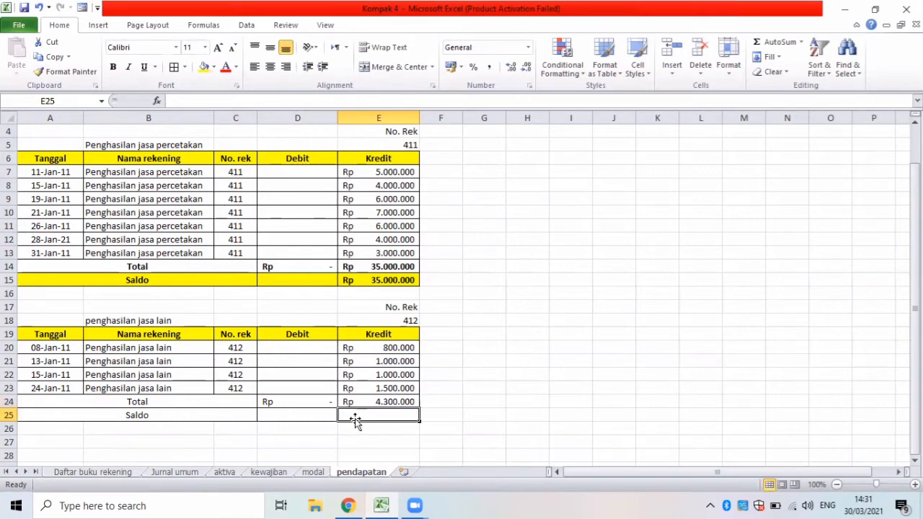
# Calculate account 412's balance in E25 as the credit total minus the debit total, =E24-D24.
pyautogui.write('=')
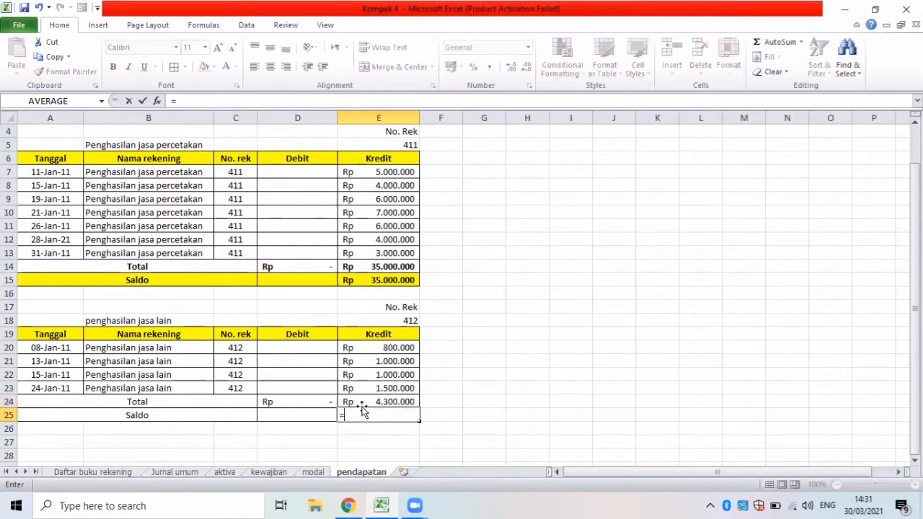
pyautogui.click(361, 401)
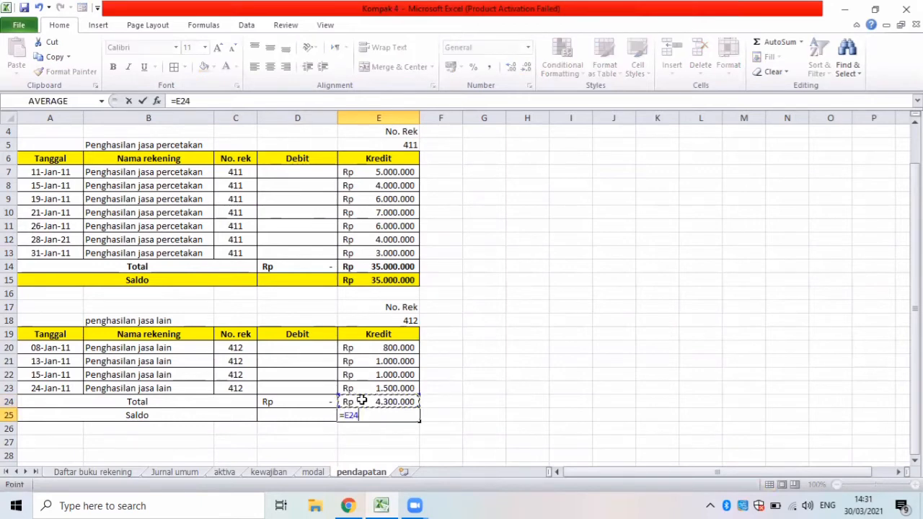
pyautogui.write('-')
pyautogui.click(305, 403)
pyautogui.press('Return')
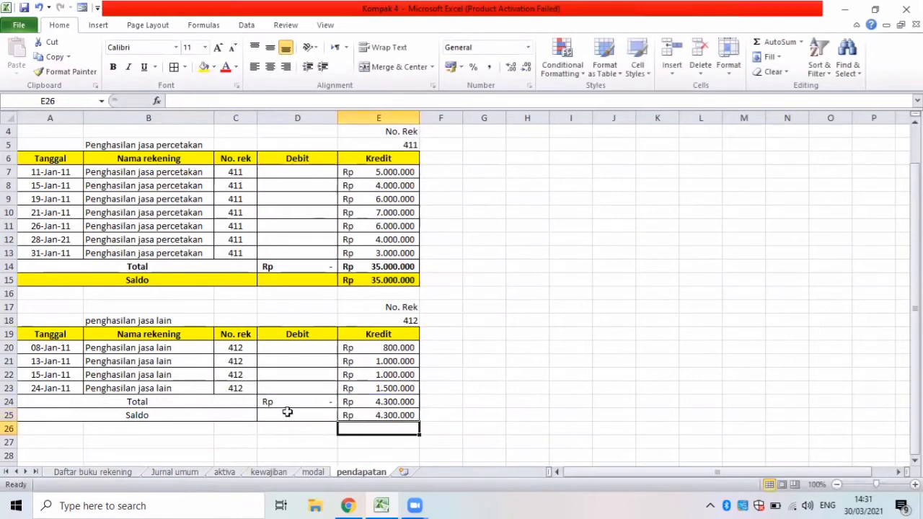
# Make the second block's Total and Saldo rows, A24:E25, bold.
pyautogui.click(105, 405)
pyautogui.moveTo(104, 405); pyautogui.dragTo(354, 414)
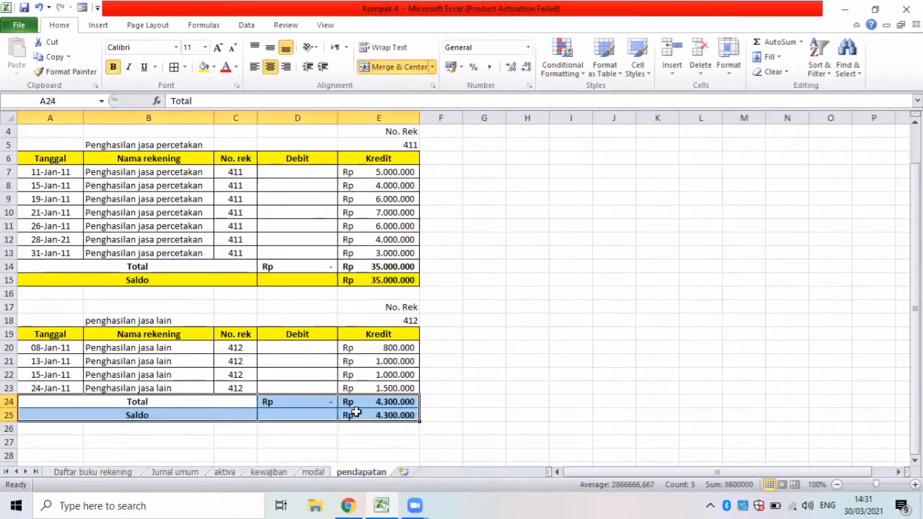
pyautogui.moveTo(91, 423); pyautogui.dragTo(286, 409)
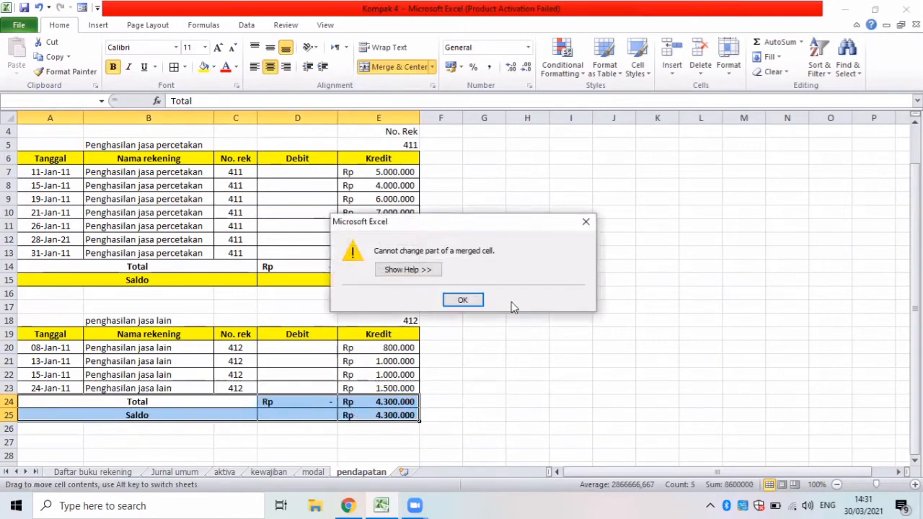
pyautogui.click(465, 300)
pyautogui.click(129, 424)
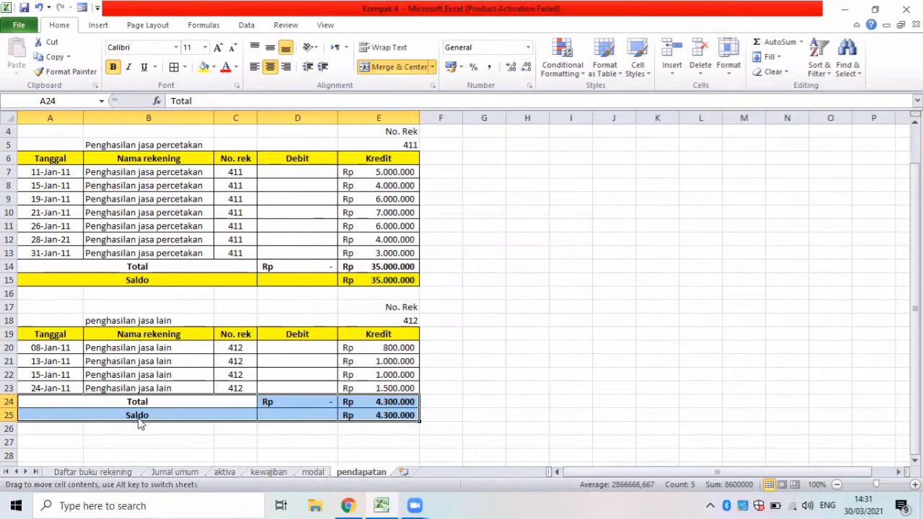
# Fill account 412's Saldo row, A25:E25, with yellow.
pyautogui.moveTo(120, 415); pyautogui.dragTo(348, 422)
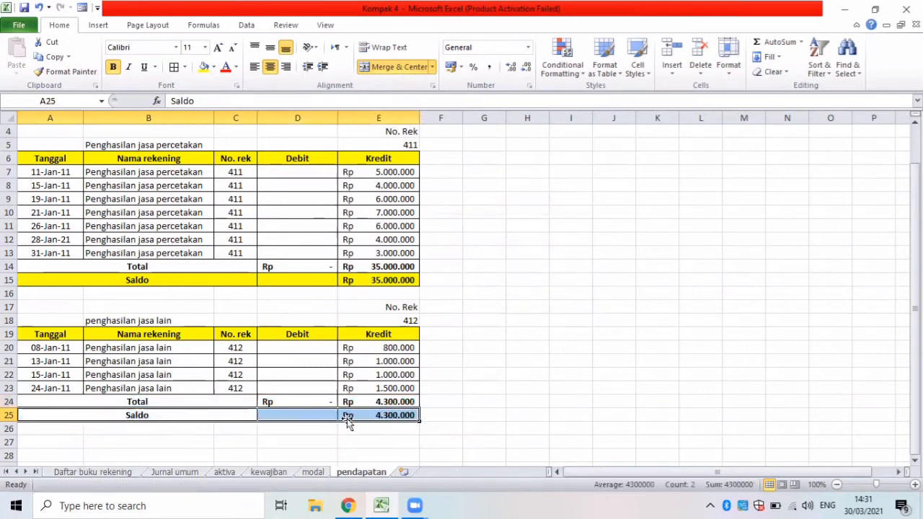
pyautogui.click(204, 66)
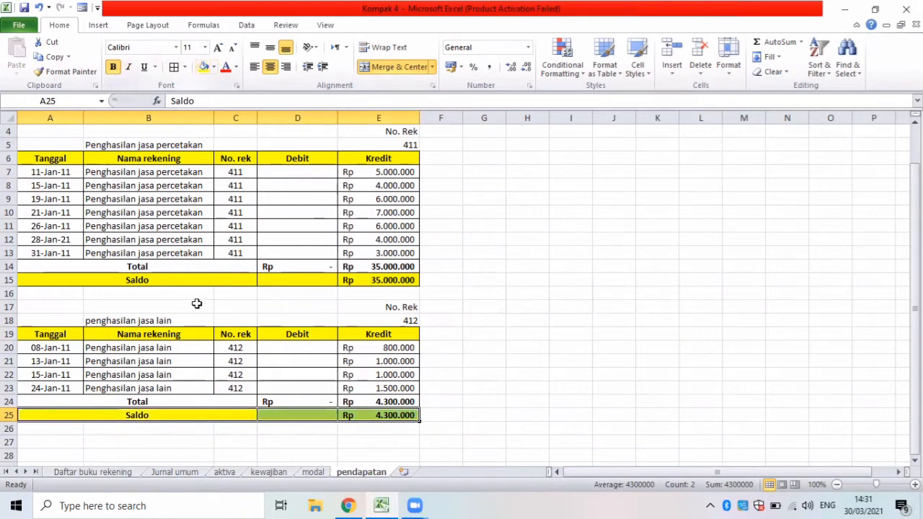
pyautogui.click(275, 427)
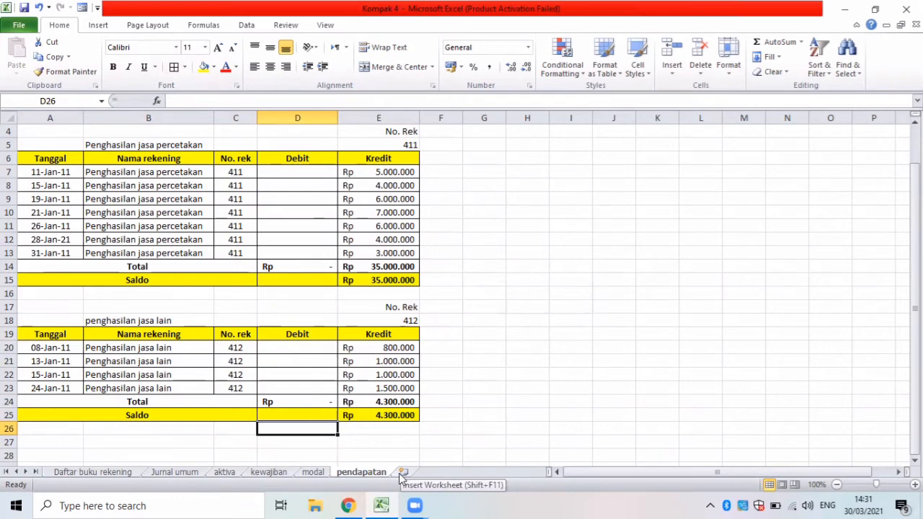
# Check the next account class in Daftar buku rekening and insert a new worksheet after pendapatan.
pyautogui.click(117, 472)
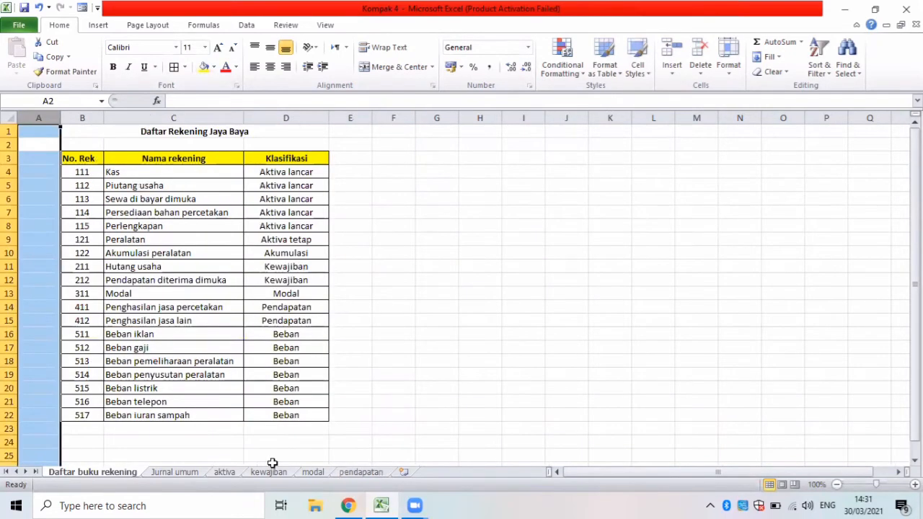
pyautogui.click(404, 471)
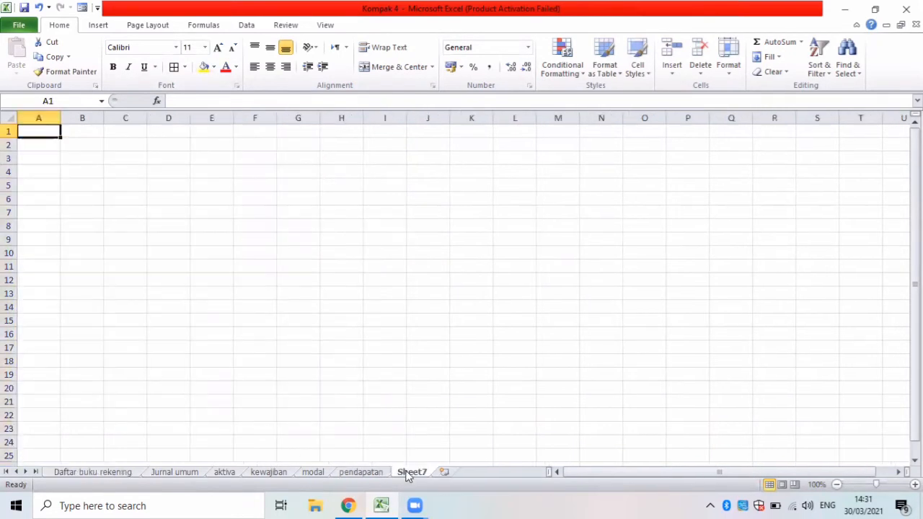
# Rename the new worksheet "beban beban" and select its first cell.
pyautogui.doubleClick(408, 472)
pyautogui.press('BackSpace')
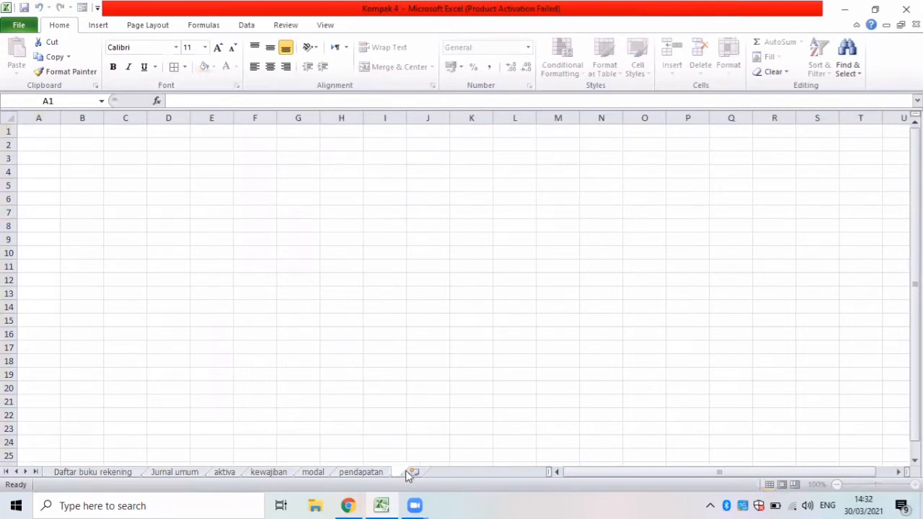
pyautogui.write('beban beban')
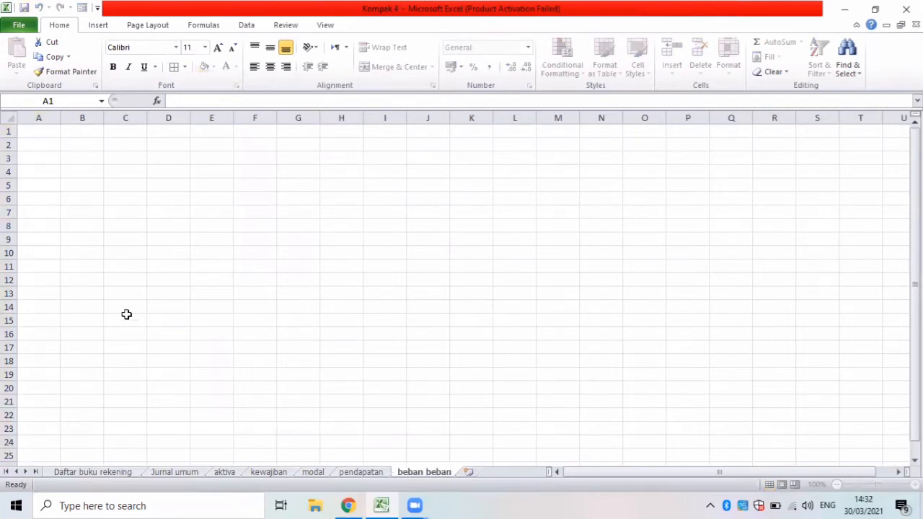
pyautogui.click(41, 131)
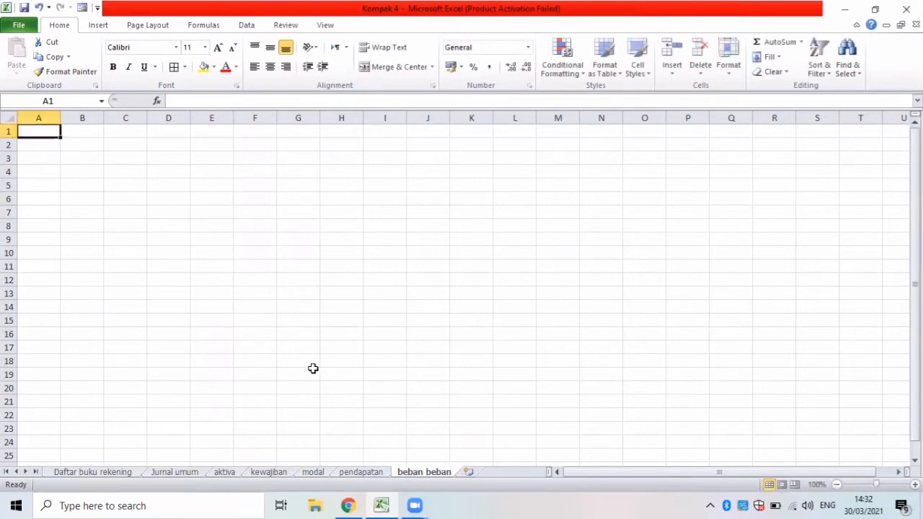
# Copy the title rows A1:B2 from the pendapatan sheet to A1 of the beban beban sheet.
pyautogui.click(346, 473)
pyautogui.press('Up')
pyautogui.press('Up')
pyautogui.press('Up')
pyautogui.press('Up')
pyautogui.press('Up')
pyautogui.press('Up')
pyautogui.press('Up')
pyautogui.press('Up')
pyautogui.press('Up')
pyautogui.press('Up')
pyautogui.press('Up')
pyautogui.press('Up')
pyautogui.press('Up')
pyautogui.press('Up')
pyautogui.press('Up')
pyautogui.press('Up')
pyautogui.press('Up')
pyautogui.press('Up')
pyautogui.press('Up')
pyautogui.press('Up')
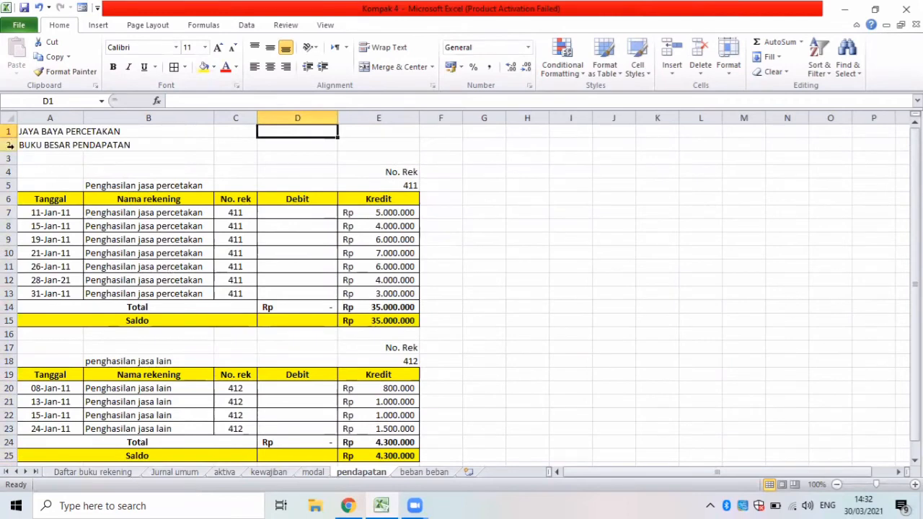
pyautogui.moveTo(20, 134); pyautogui.dragTo(116, 136)
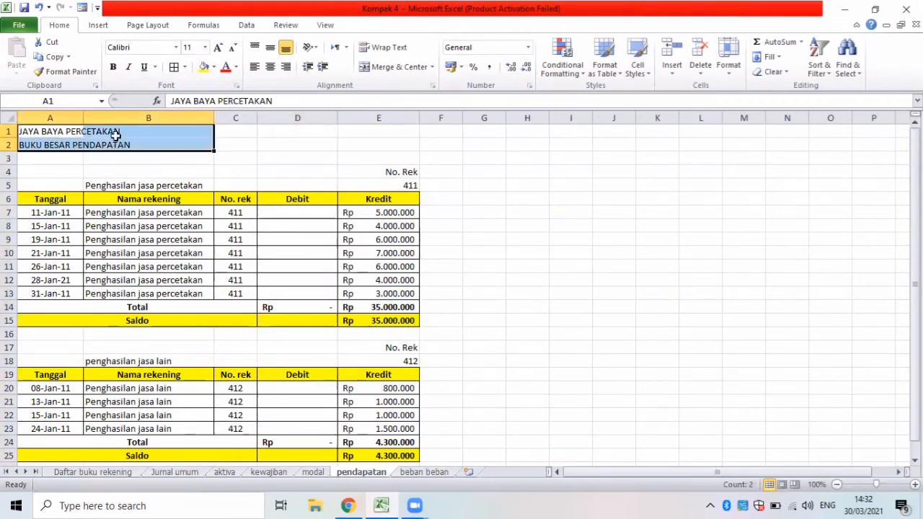
pyautogui.hotkey('ctrl', 'c')
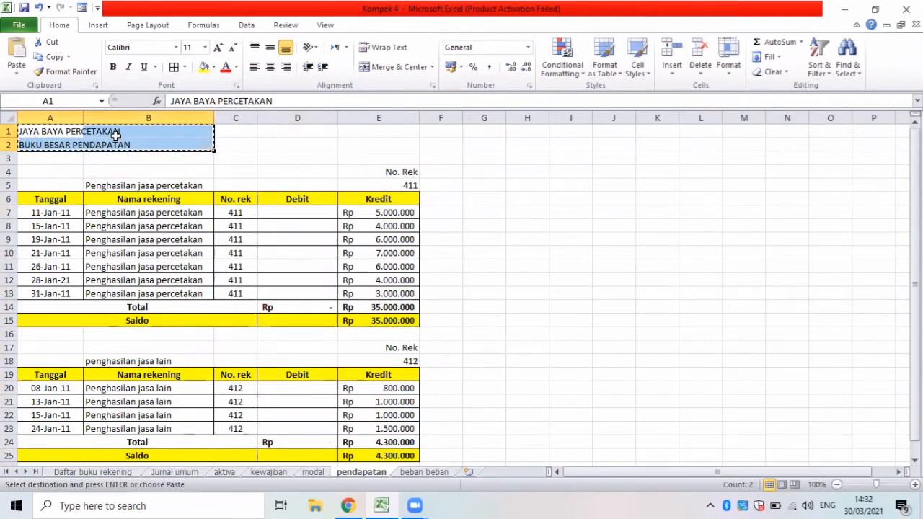
pyautogui.click(418, 473)
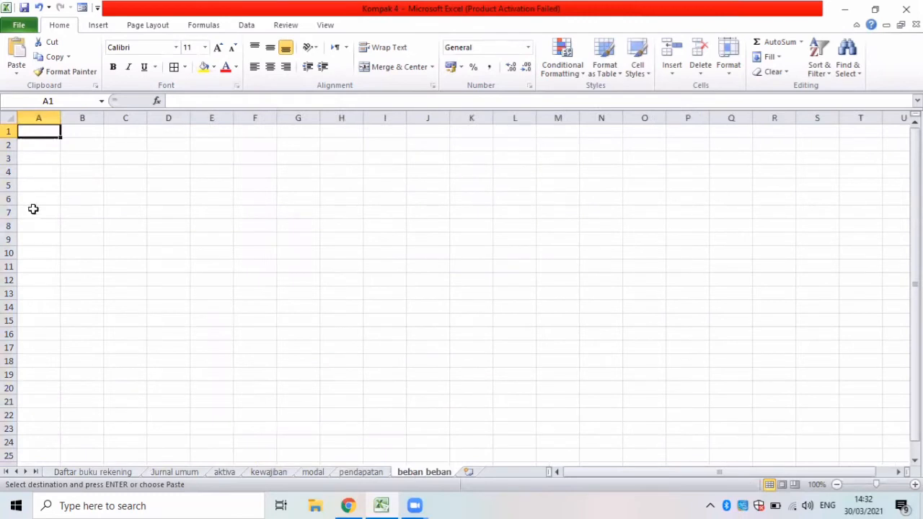
pyautogui.hotkey('ctrl', 'v')
# Change the ledger title in A2 to "BUKU BESAR BEBAN BEBAN".
pyautogui.click(66, 144)
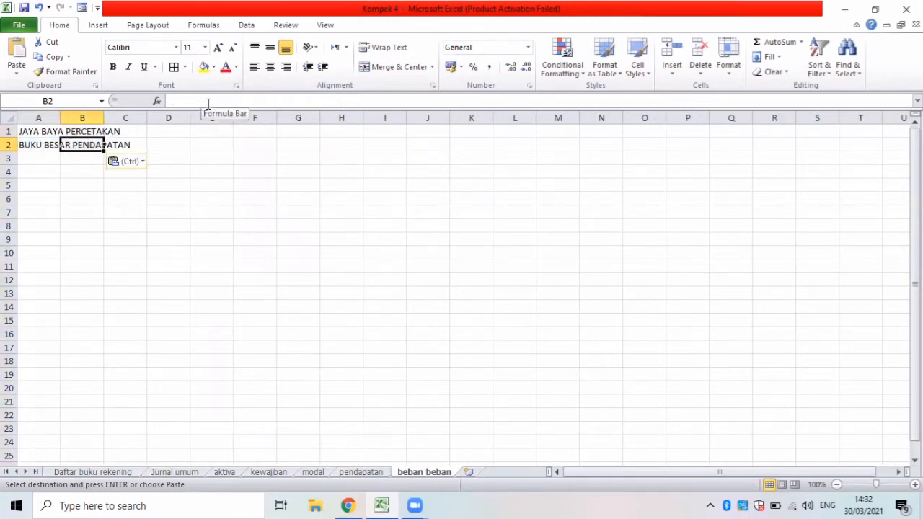
pyautogui.press('Left')
pyautogui.click(286, 102)
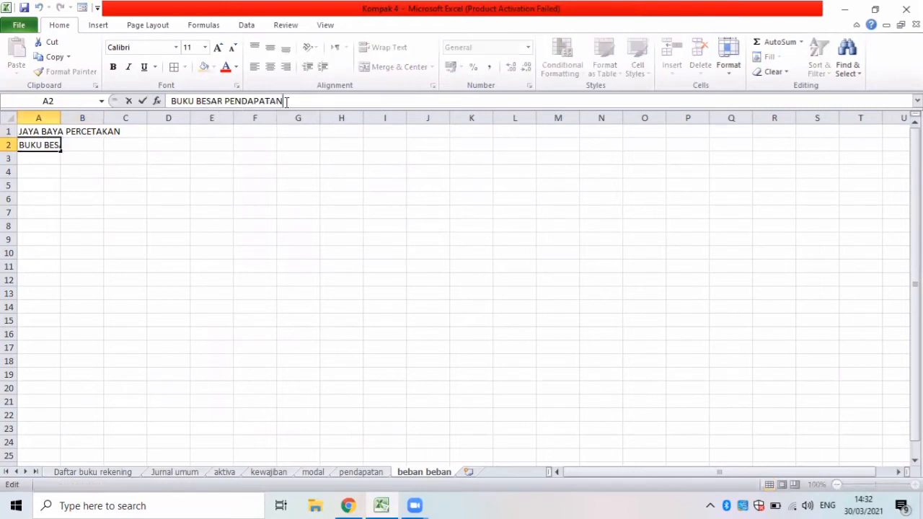
pyautogui.press('BackSpace')
pyautogui.press('BackSpace')
pyautogui.press('BackSpace')
pyautogui.press('BackSpace')
pyautogui.press('BackSpace')
pyautogui.press('BackSpace')
pyautogui.press('BackSpace')
pyautogui.press('BackSpace')
pyautogui.press('BackSpace')
pyautogui.press('BackSpace')
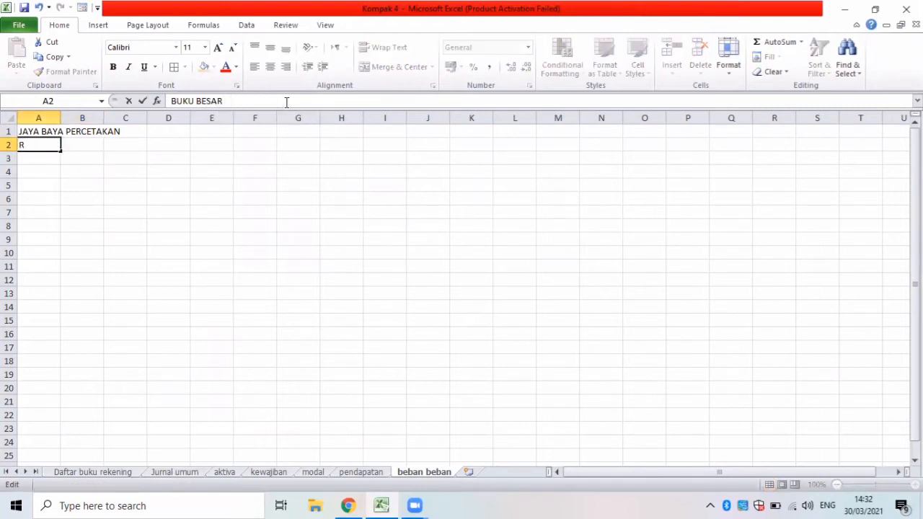
pyautogui.write('BEBAN BEBAN')
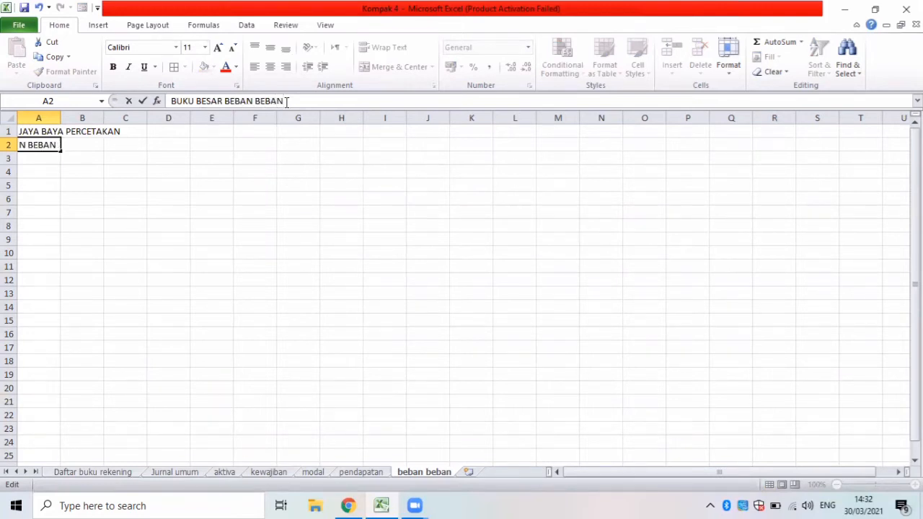
pyautogui.click(41, 171)
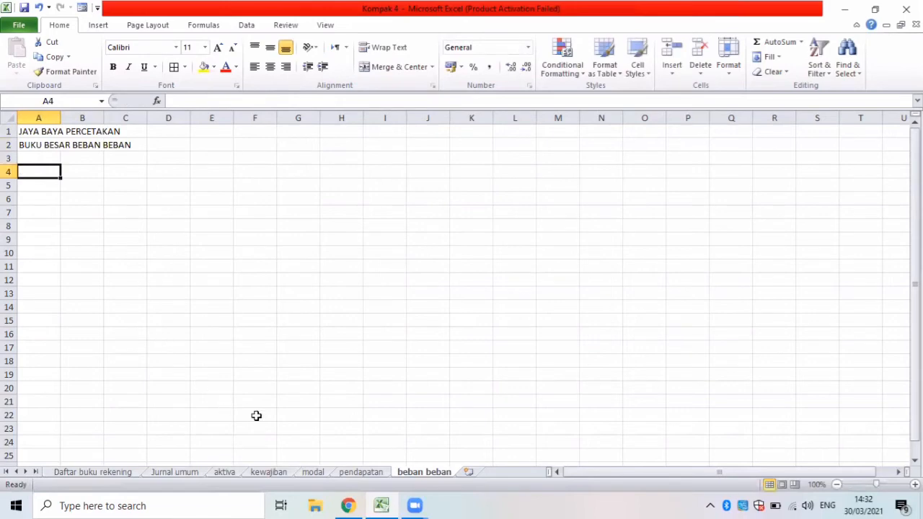
# Copy the account label and table header block A4:E6 from pendapatan to A4 of beban beban.
pyautogui.click(361, 473)
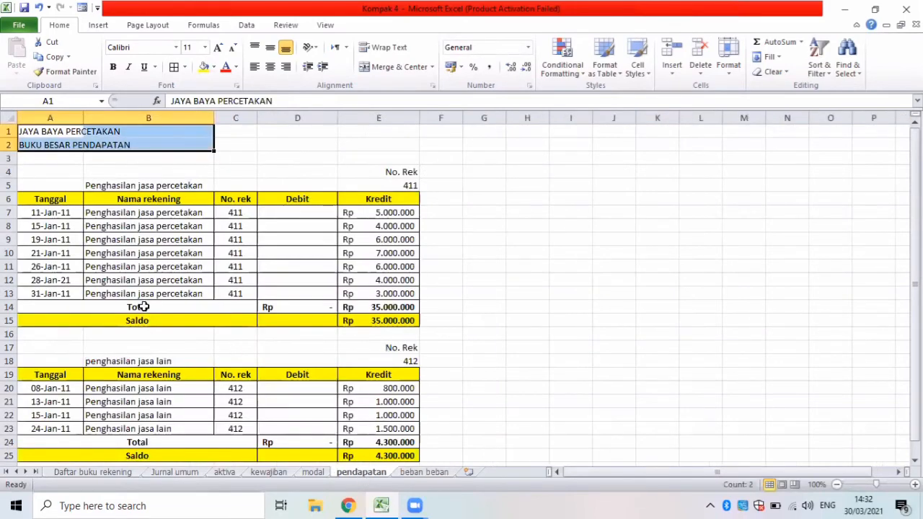
pyautogui.click(46, 176)
pyautogui.moveTo(46, 176); pyautogui.dragTo(371, 199)
pyautogui.hotkey('ctrl', 'c')
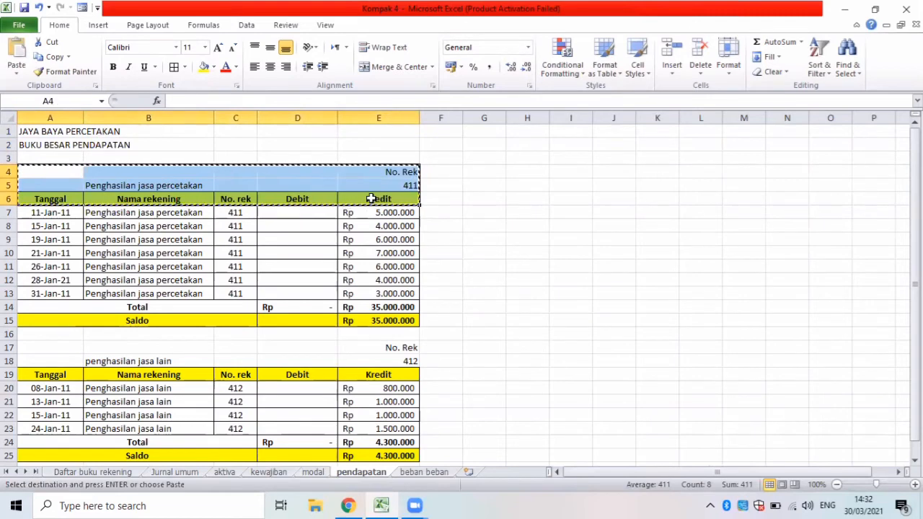
pyautogui.click(424, 473)
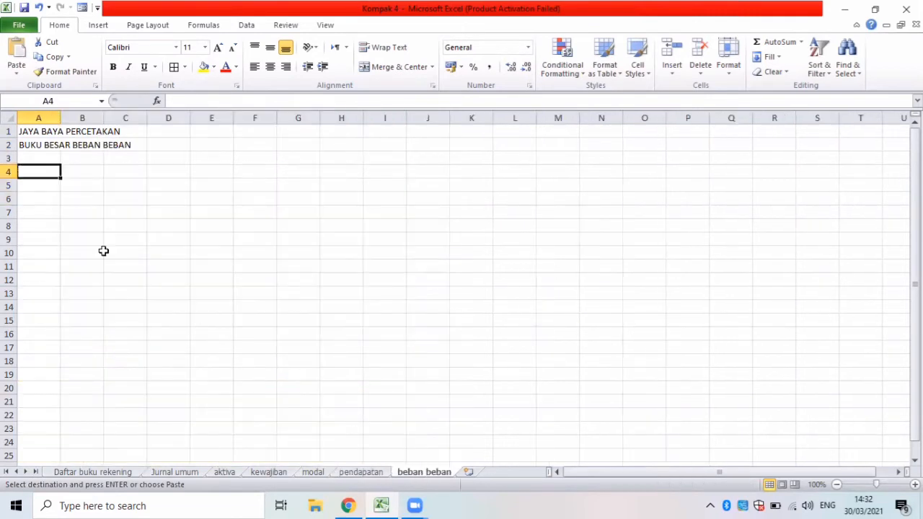
pyautogui.hotkey('ctrl', 'v')
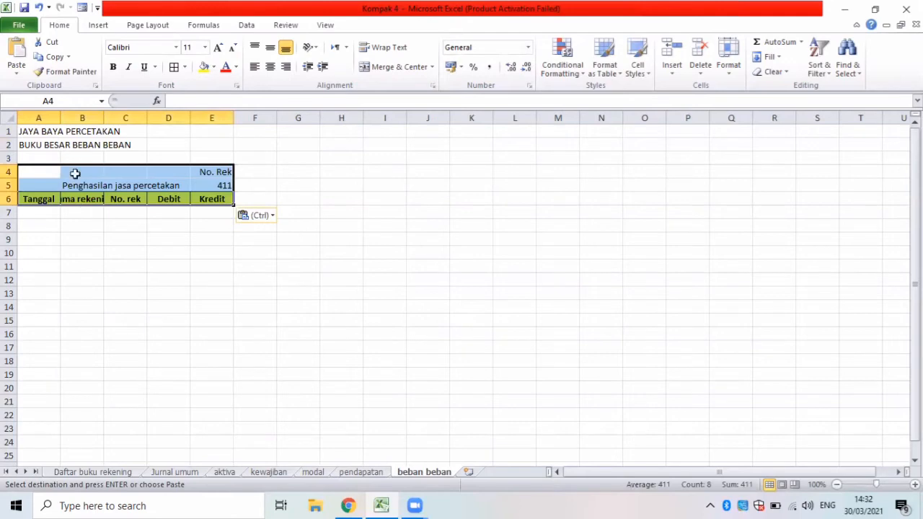
# Widen columns A, B, D and E of the beban beban sheet to suit the ledger table.
pyautogui.moveTo(60, 118); pyautogui.dragTo(205, 118)
pyautogui.moveTo(288, 122); pyautogui.dragTo(413, 132)
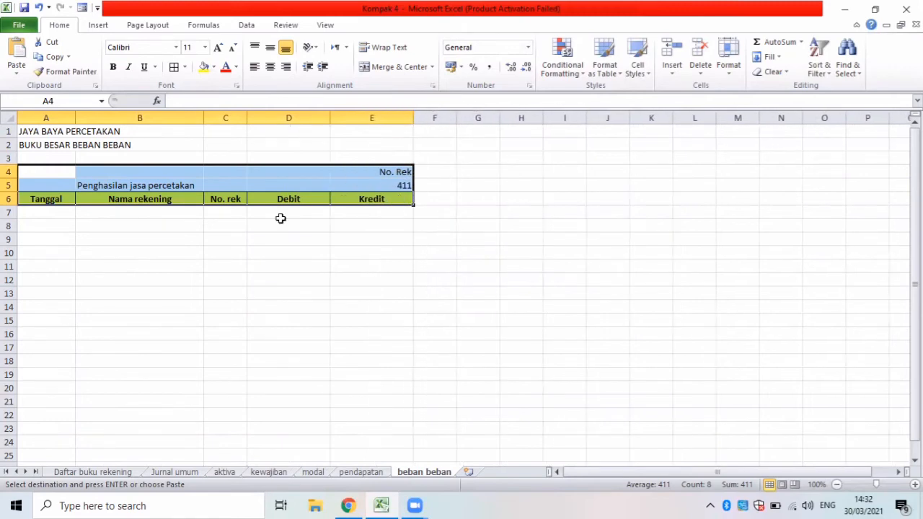
pyautogui.click(41, 213)
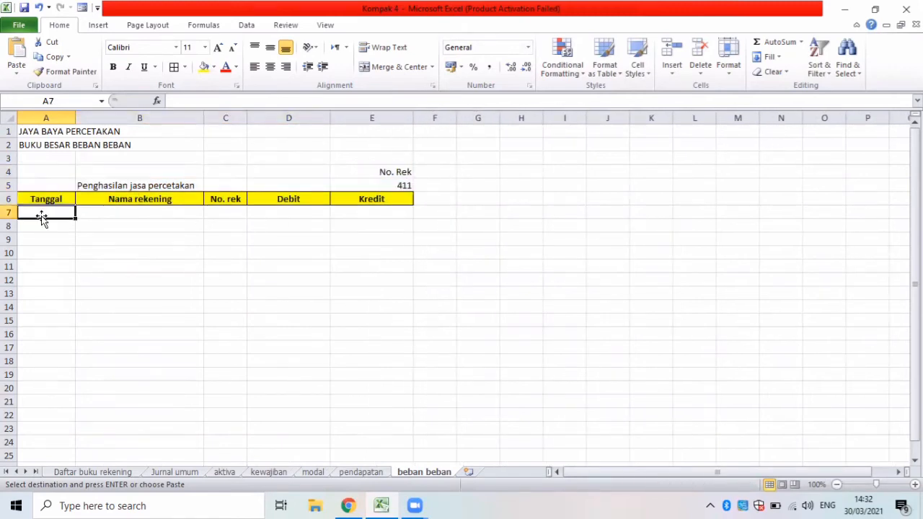
# Look up the first expense account in Daftar buku rekening and enter "Beban iklan" as the account name in B5.
pyautogui.click(142, 185)
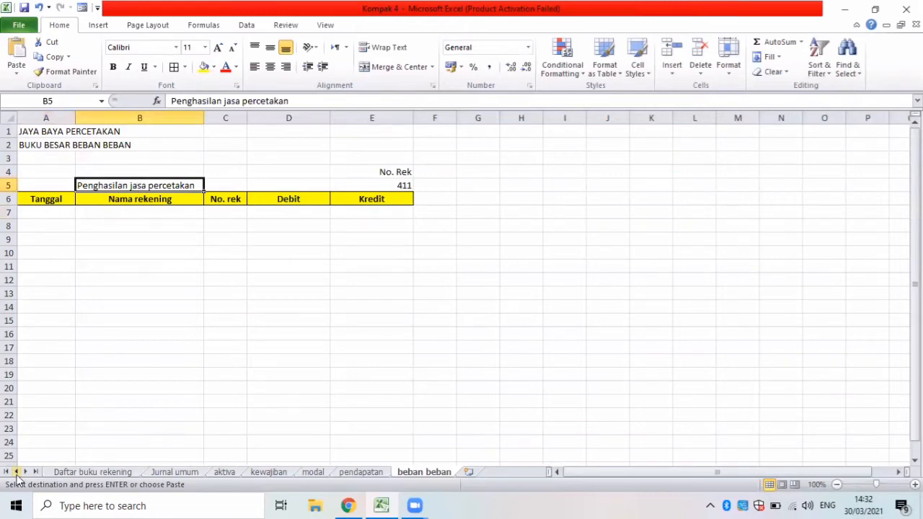
pyautogui.click(127, 471)
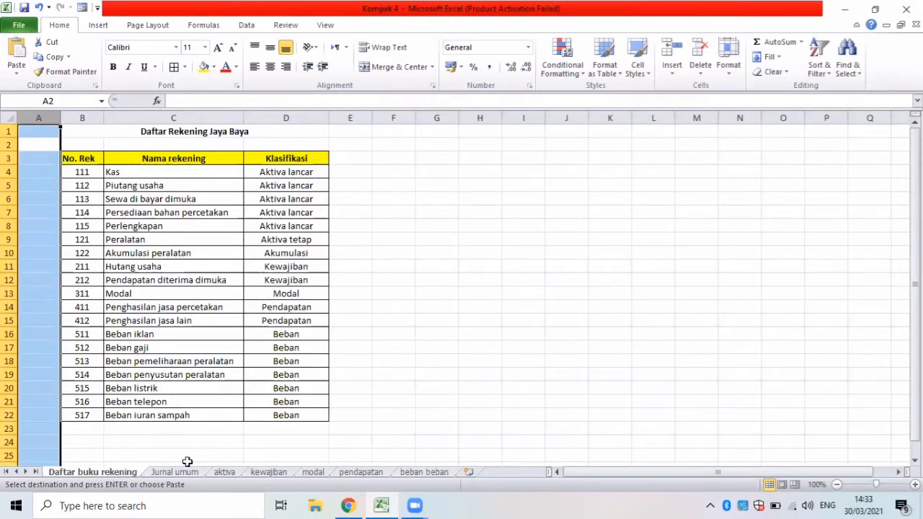
pyautogui.click(422, 472)
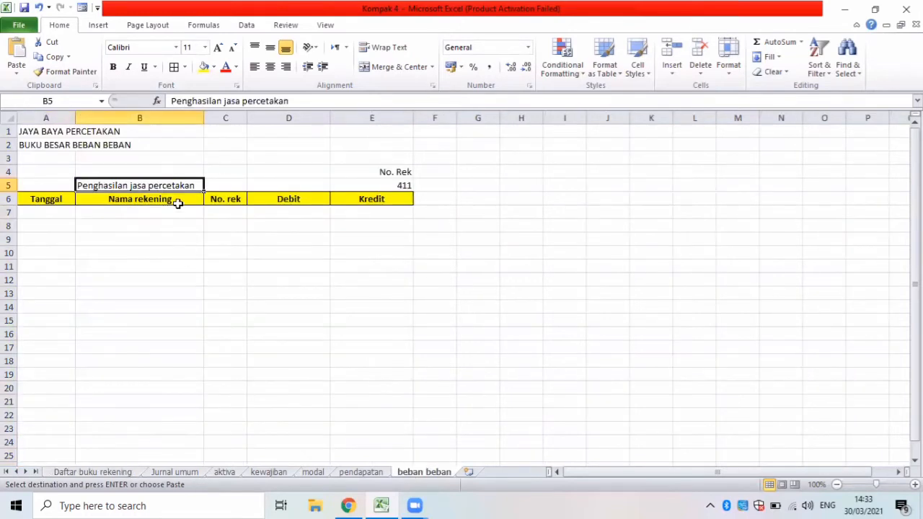
pyautogui.press('BackSpace')
pyautogui.write('BEBAN ')
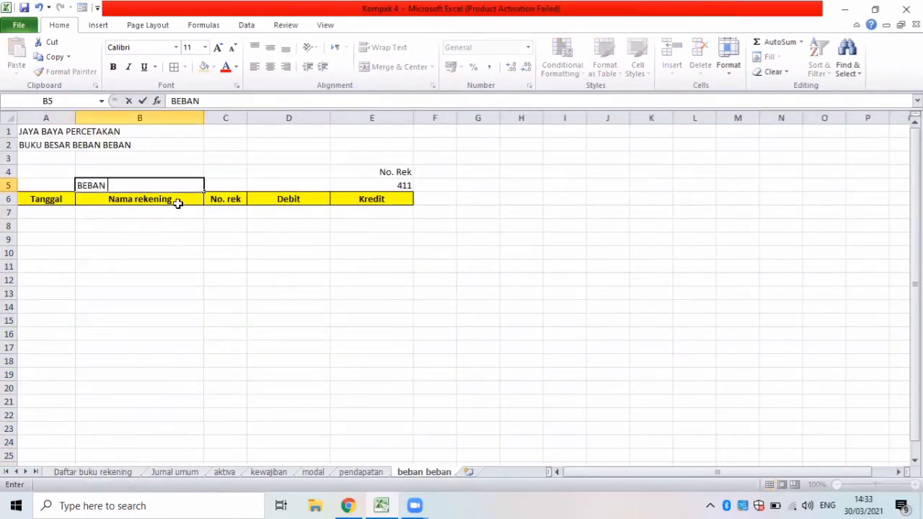
pyautogui.write('KLA')
pyautogui.press('BackSpace')
pyautogui.press('BackSpace')
pyautogui.press('BackSpace')
pyautogui.write('eba')
# Check Beban iklan's number in Daftar buku rekening and set the account number in E5 to 511.
pyautogui.click(383, 187)
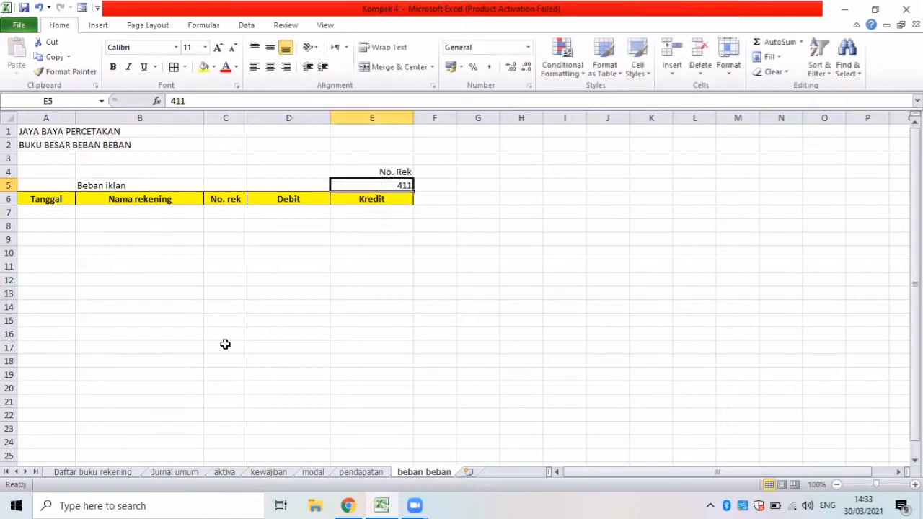
pyautogui.click(120, 473)
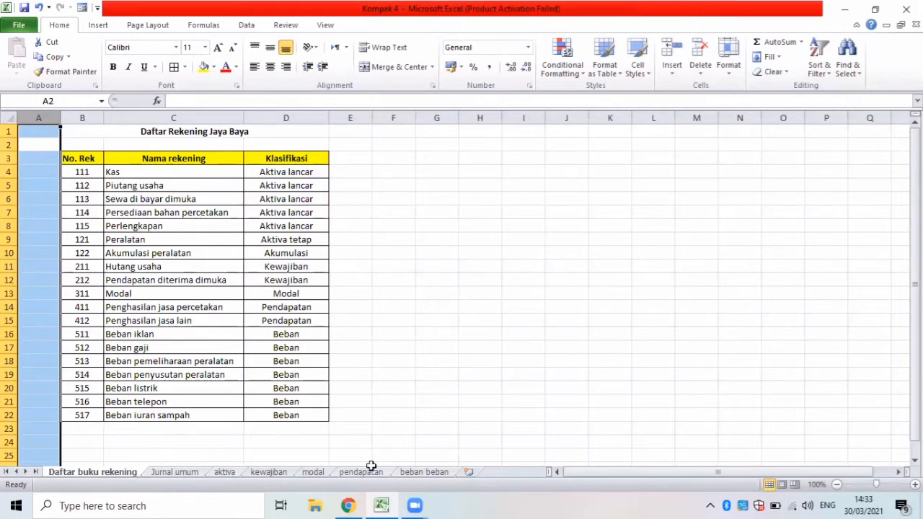
pyautogui.click(422, 472)
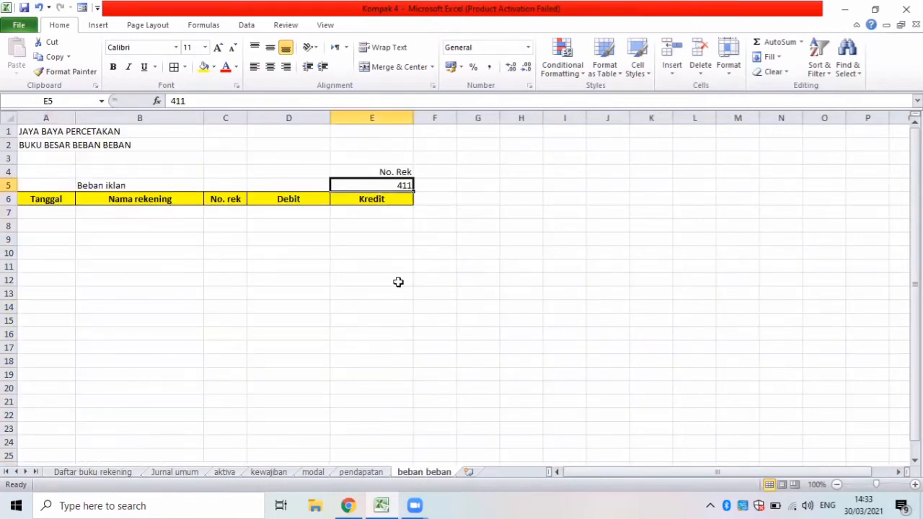
pyautogui.press('BackSpace')
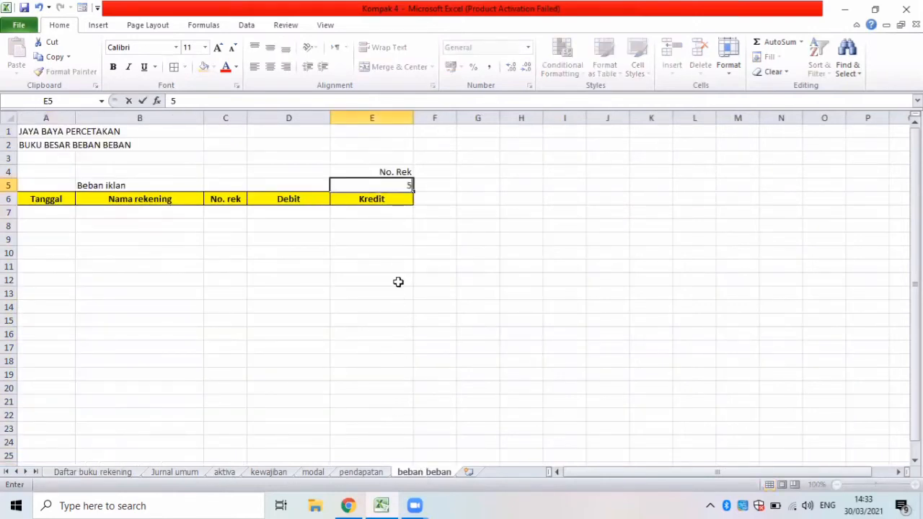
pyautogui.click(49, 214)
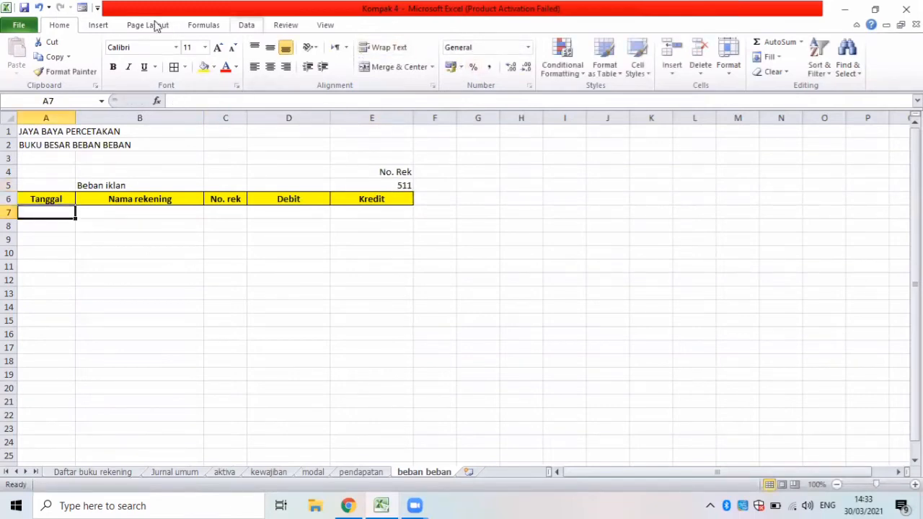
# Start an Advanced Filter on the beban beban sheet and set it to copy to another location.
pyautogui.scroll(-4, 155, 26)
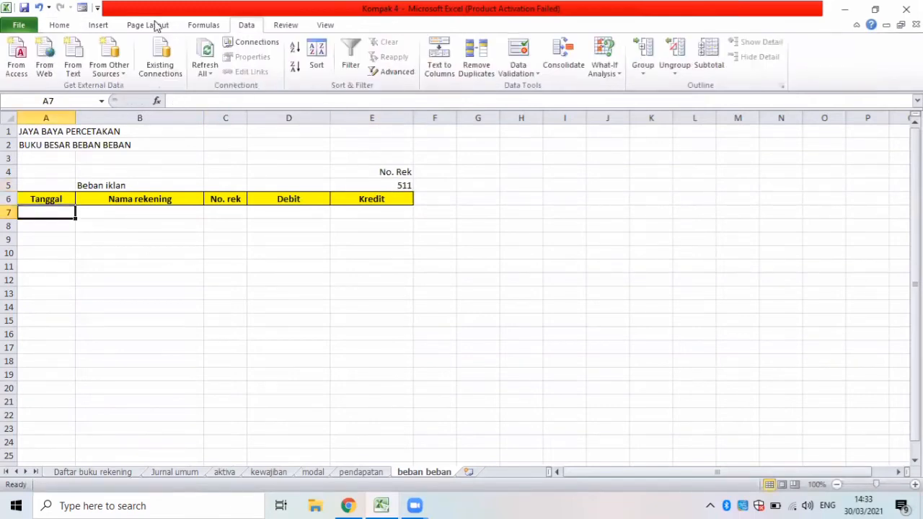
pyautogui.click(386, 72)
pyautogui.click(410, 303)
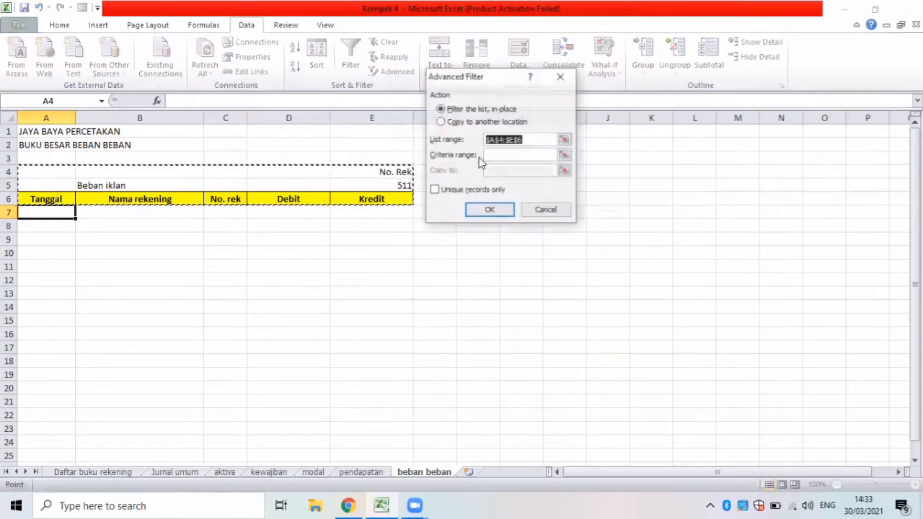
pyautogui.click(447, 121)
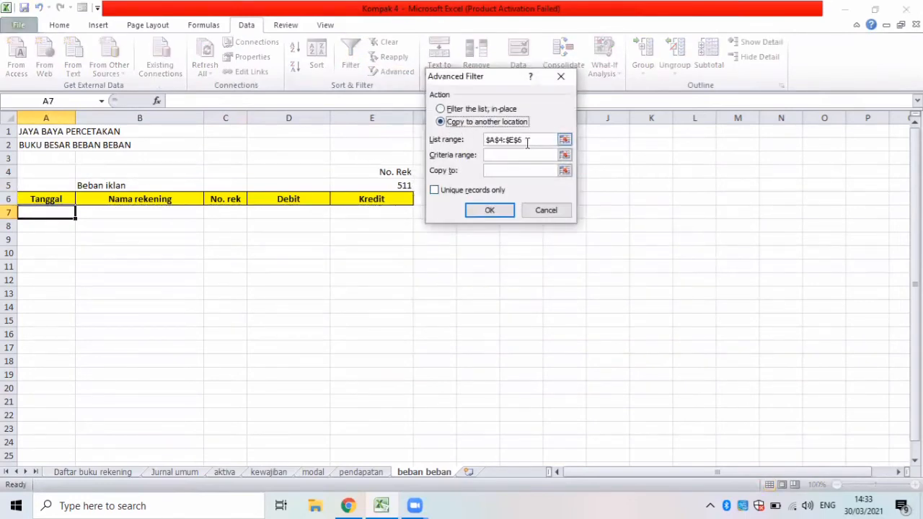
# Replace the Advanced Filter's list range with the journal table B5:F70 on the Jurnal umum sheet.
pyautogui.moveTo(527, 143); pyautogui.dragTo(475, 141)
pyautogui.press('BackSpace')
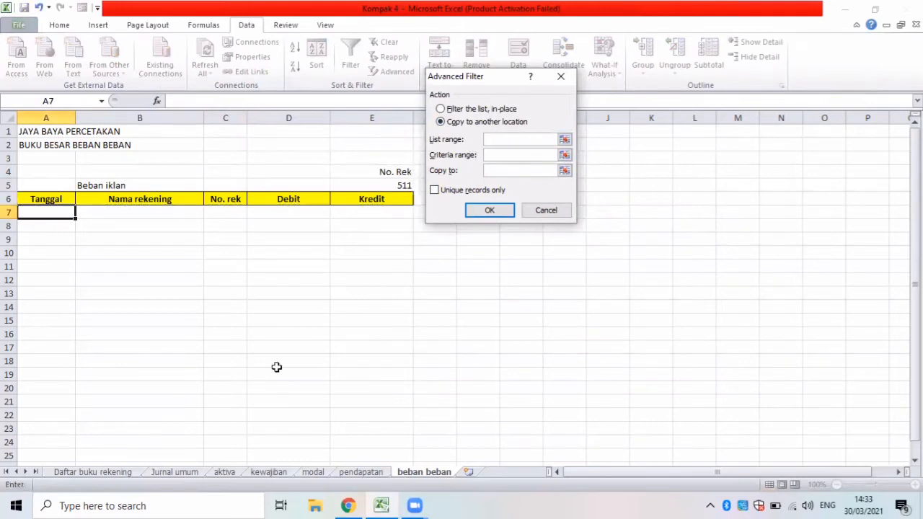
pyautogui.click(159, 474)
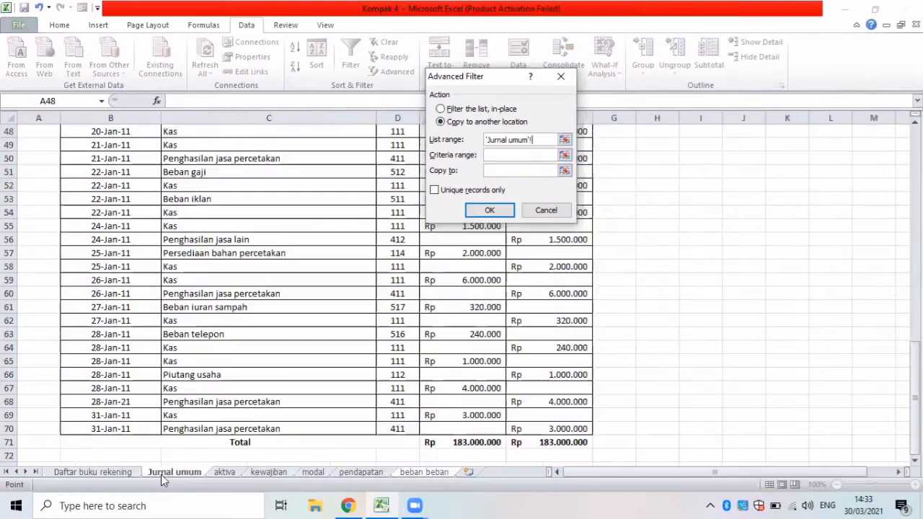
pyautogui.press('Up')
pyautogui.press('Up')
pyautogui.press('Up')
pyautogui.press('Up')
pyautogui.press('Up')
pyautogui.press('Up')
pyautogui.press('Up')
pyautogui.press('Up')
pyautogui.press('Up')
pyautogui.press('Up')
pyautogui.press('Up')
pyautogui.press('Up')
pyautogui.press('Up')
pyautogui.press('Up')
pyautogui.press('Up')
pyautogui.press('Up')
pyautogui.press('Up')
pyautogui.press('Up')
pyautogui.press('Up')
pyautogui.press('Up')
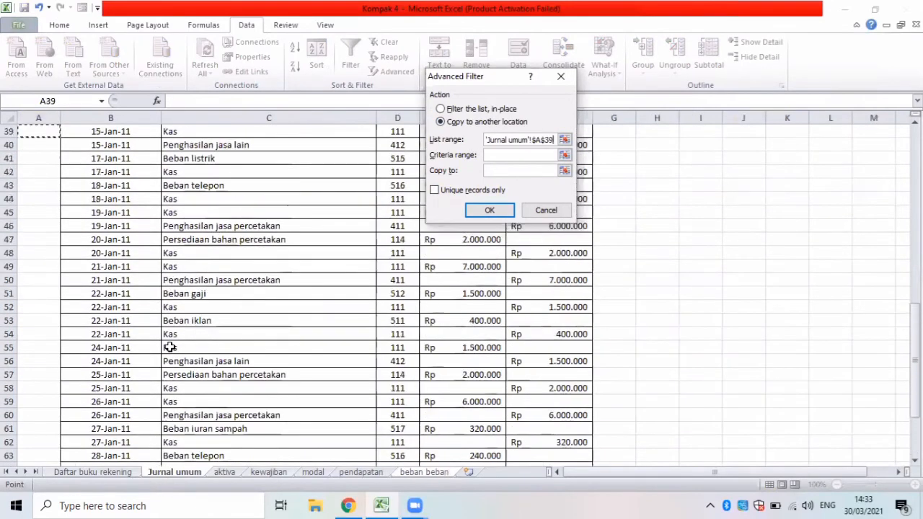
pyautogui.press('Up')
pyautogui.press('Up')
pyautogui.press('Up')
pyautogui.press('Up')
pyautogui.press('Up')
pyautogui.press('Up')
pyautogui.press('Up')
pyautogui.press('Up')
pyautogui.press('Up')
pyautogui.press('Up')
pyautogui.press('Up')
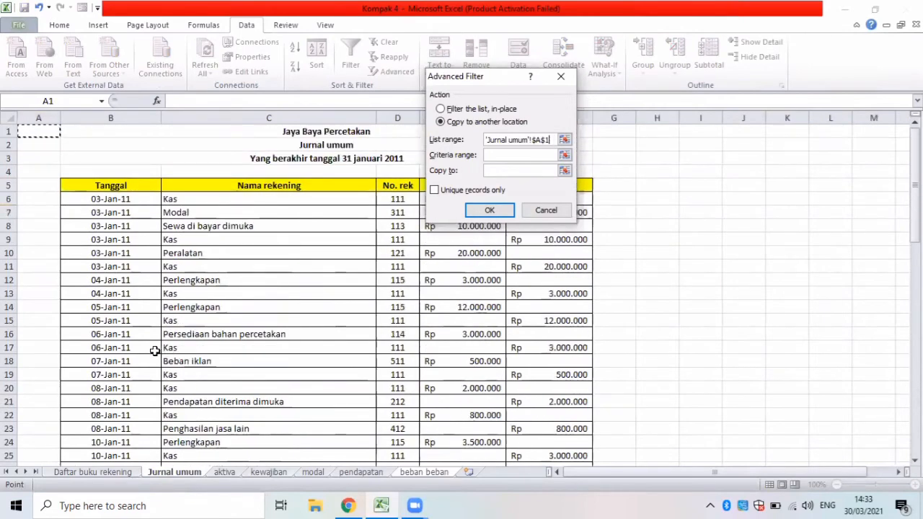
pyautogui.moveTo(72, 185); pyautogui.dragTo(561, 437)
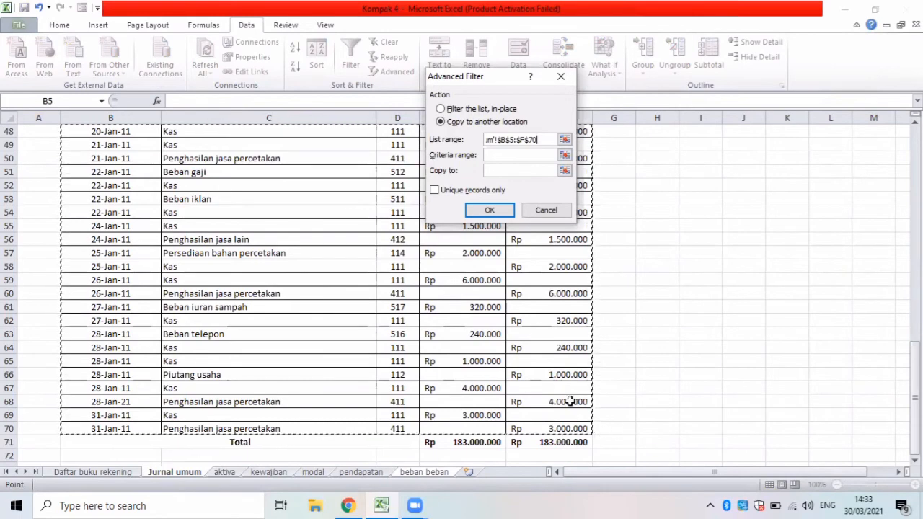
# Set the Advanced Filter's criteria range to E4:E5 and its copy destination to headers A6:E6, and run the filter.
pyautogui.click(530, 155)
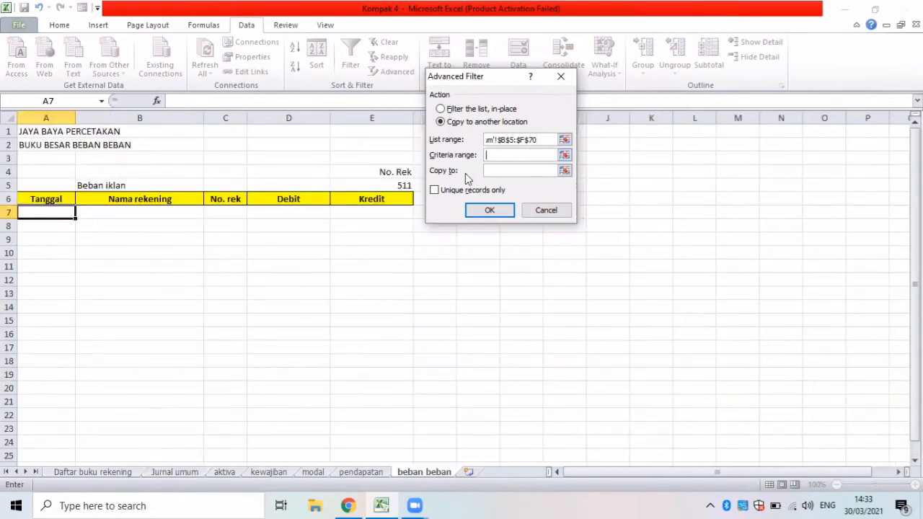
pyautogui.moveTo(339, 173); pyautogui.dragTo(347, 181)
pyautogui.click(489, 171)
pyautogui.moveTo(21, 205); pyautogui.dragTo(364, 202)
pyautogui.click(489, 209)
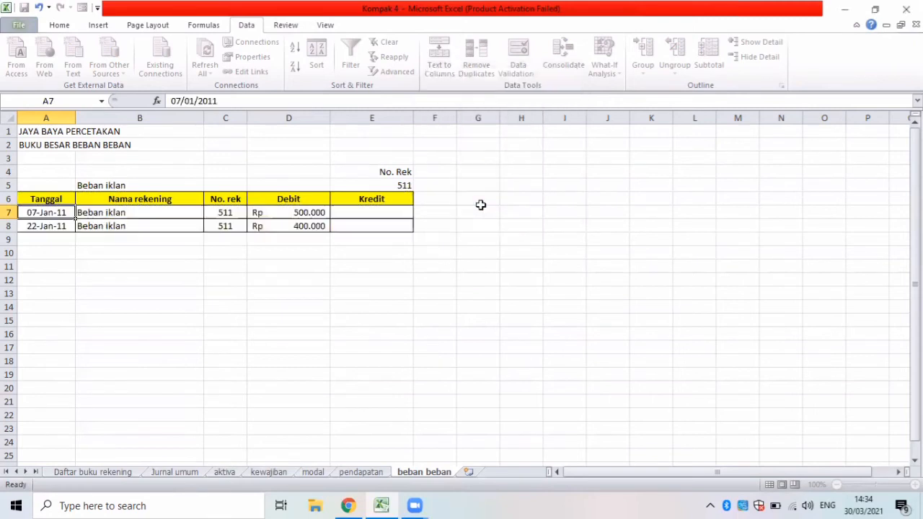
# Label the rows below the filtered entries "Total" in A9 and "Saldo" in A10.
pyautogui.click(26, 240)
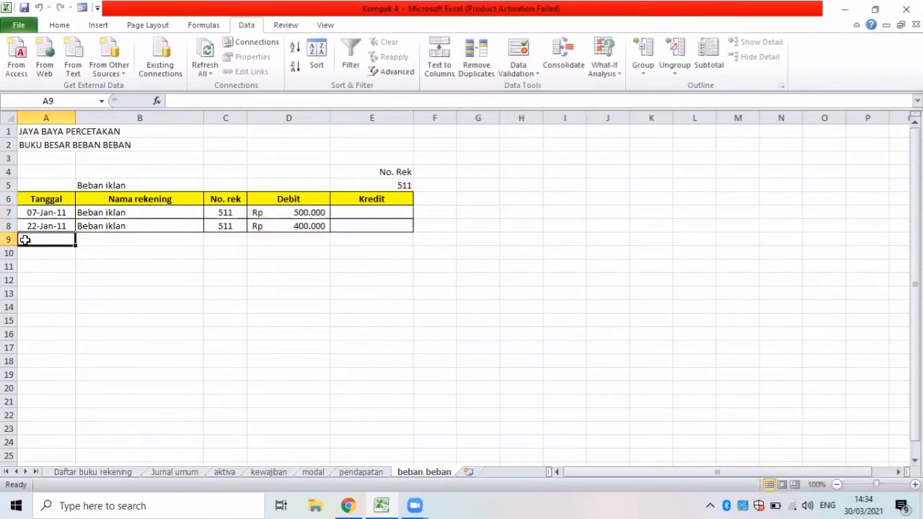
pyautogui.write('To')
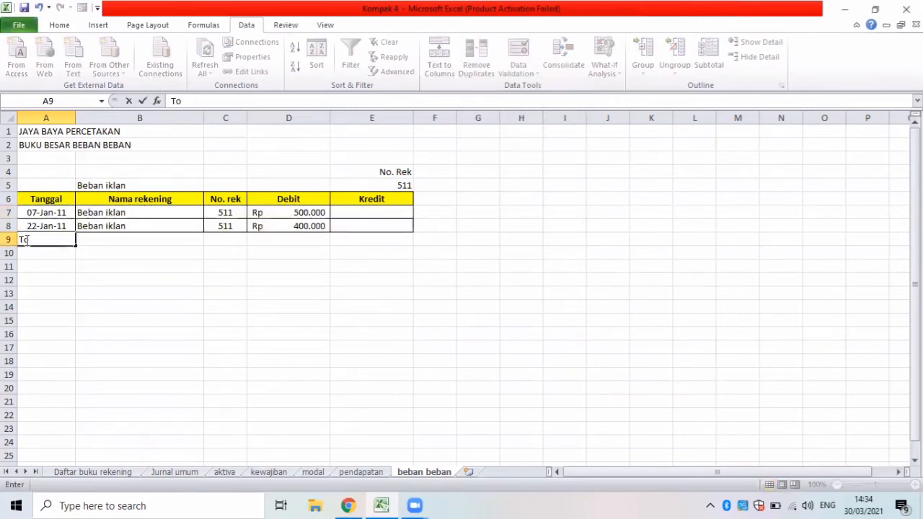
pyautogui.write('tal')
pyautogui.press('Return')
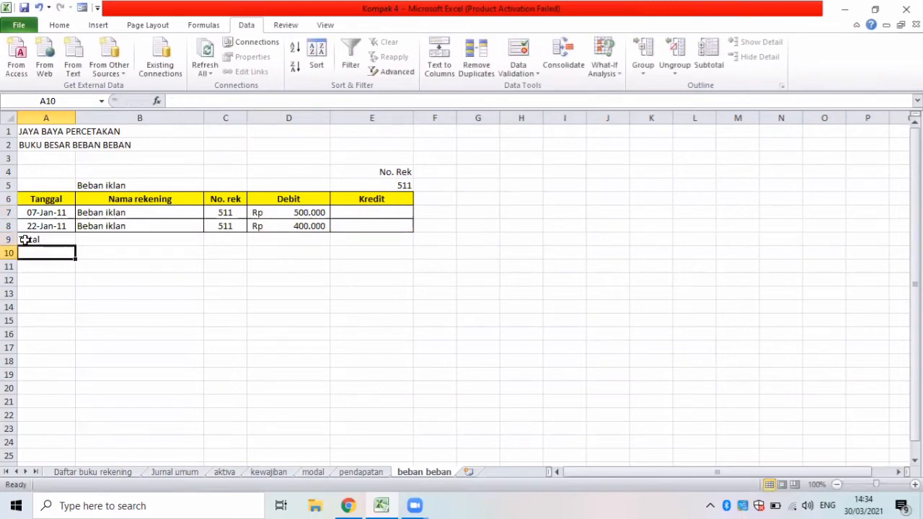
pyautogui.write('Saldo')
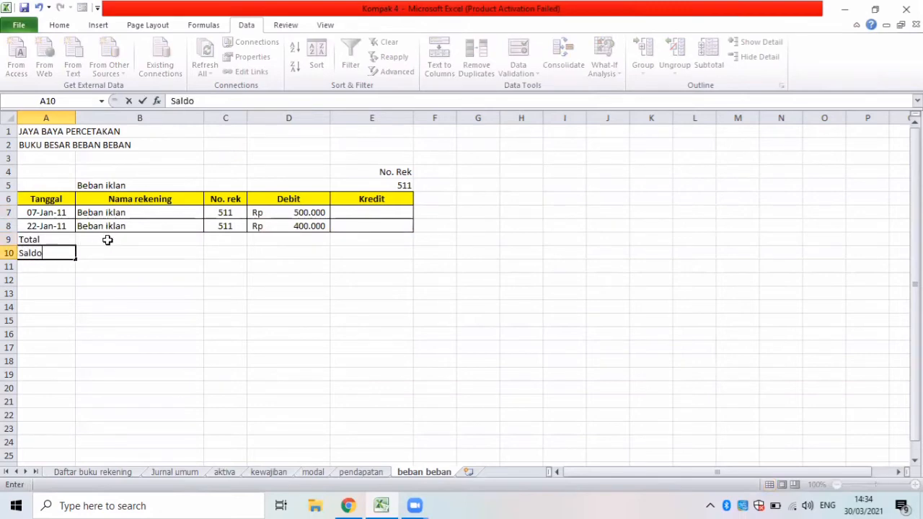
pyautogui.click(12, 240)
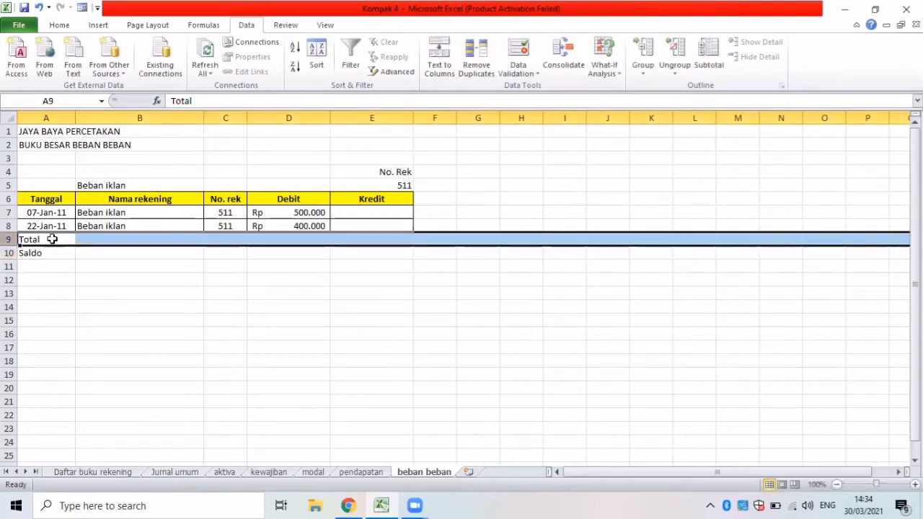
pyautogui.click(52, 239)
pyautogui.doubleClick(49, 243)
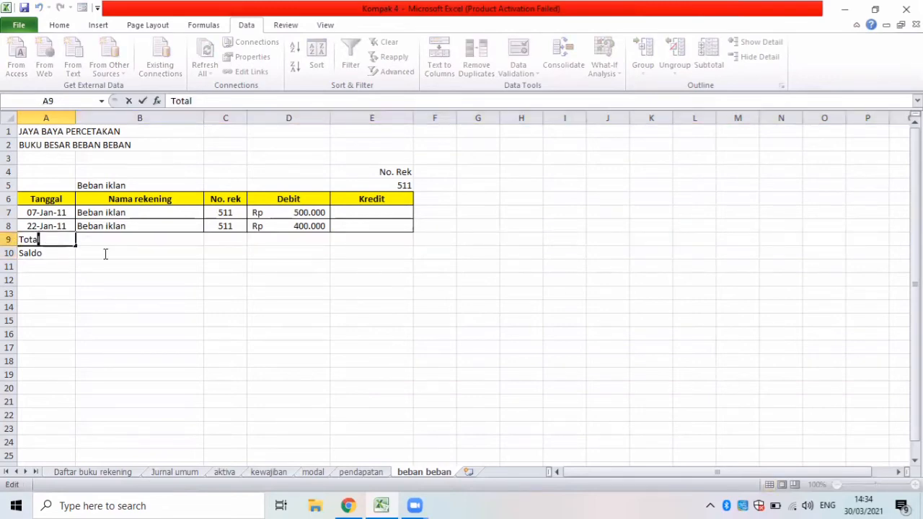
pyautogui.click(81, 243)
pyautogui.click(52, 240)
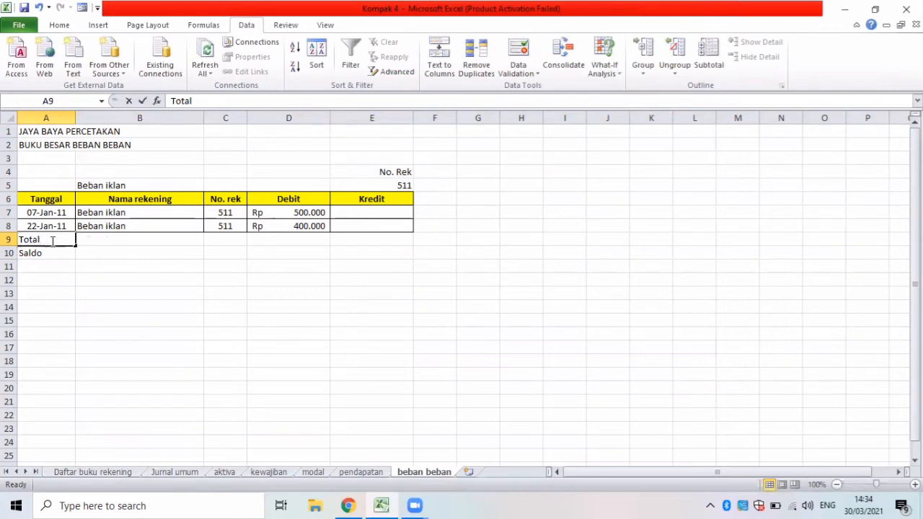
pyautogui.press('F2')
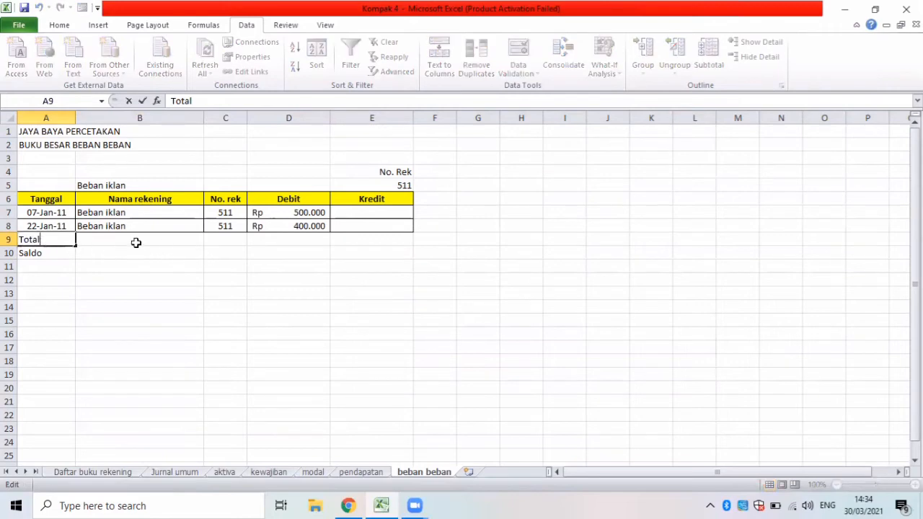
pyautogui.click(87, 244)
# Apply all borders to the Total and Saldo rows, A9:E10.
pyautogui.moveTo(58, 240); pyautogui.dragTo(342, 255)
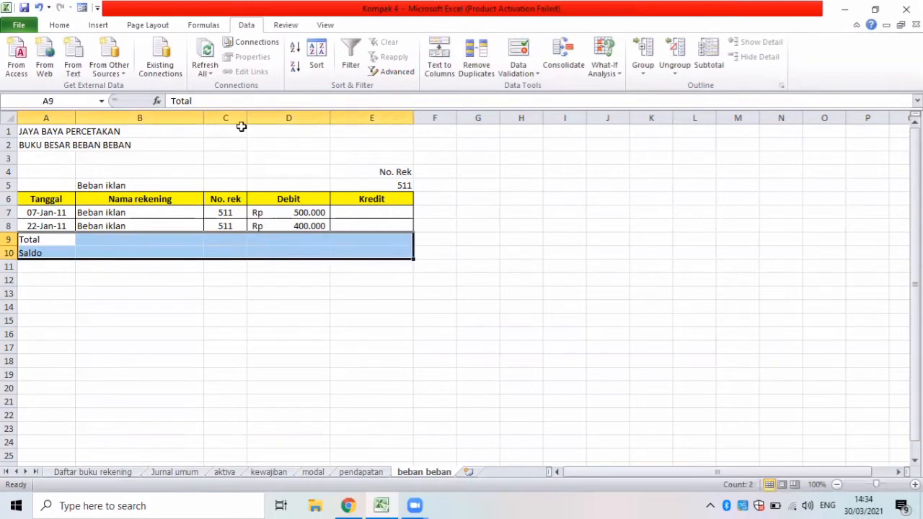
pyautogui.click(57, 25)
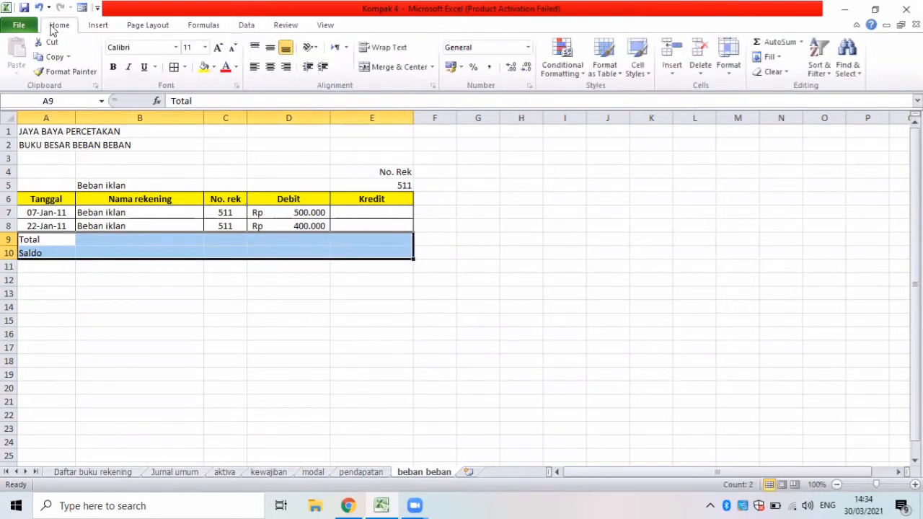
pyautogui.click(174, 66)
# Merge and center the Total label across A9:C9 and the Saldo label across A10:C10.
pyautogui.click(150, 240)
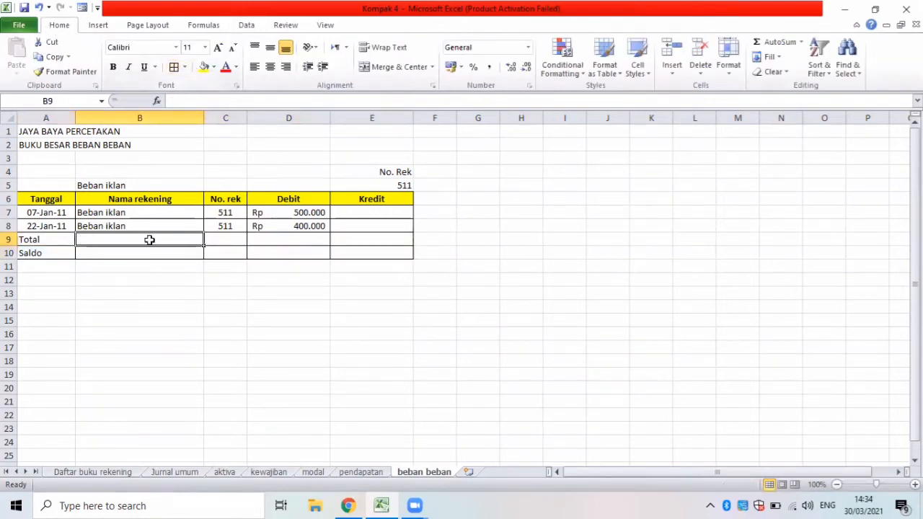
pyautogui.moveTo(197, 240); pyautogui.dragTo(206, 237)
pyautogui.moveTo(62, 239); pyautogui.dragTo(210, 241)
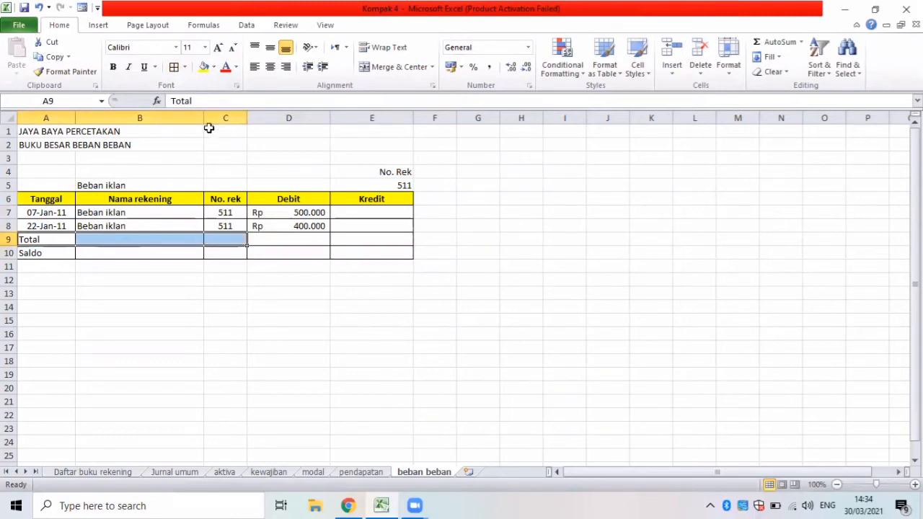
pyautogui.click(389, 69)
pyautogui.click(63, 253)
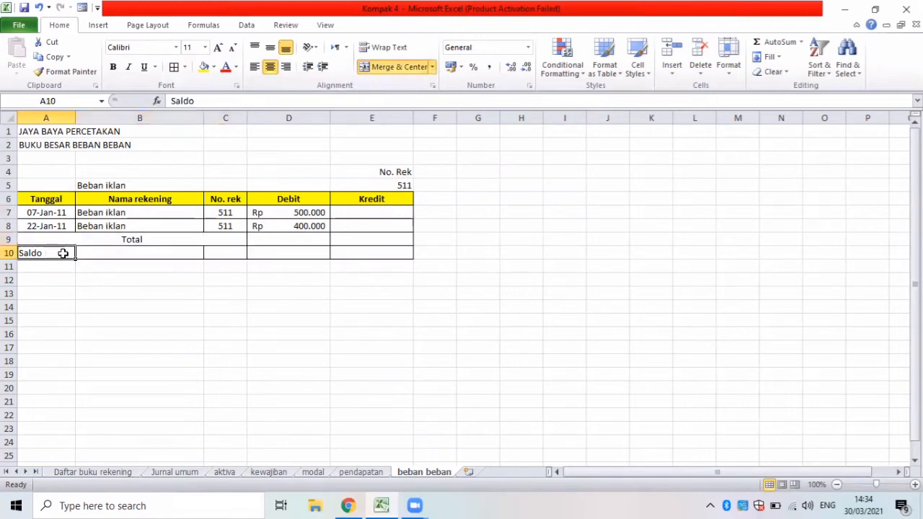
pyautogui.moveTo(63, 253); pyautogui.dragTo(209, 252)
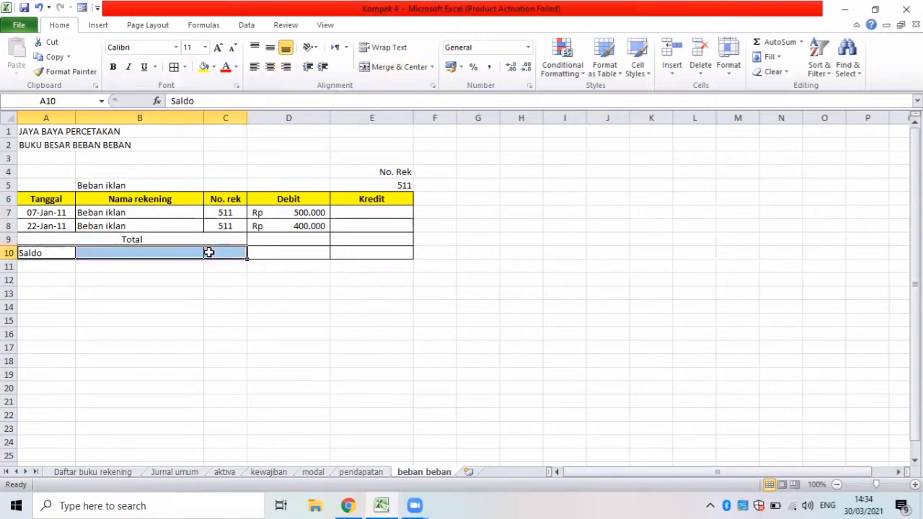
pyautogui.click(379, 69)
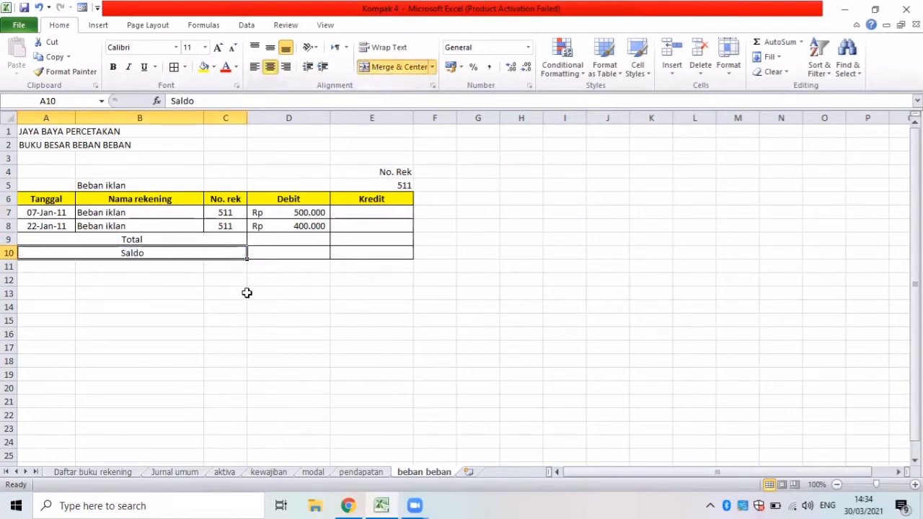
# Total the Debit column in D9 with a SUM of D7:D8.
pyautogui.click(271, 240)
pyautogui.write('=s')
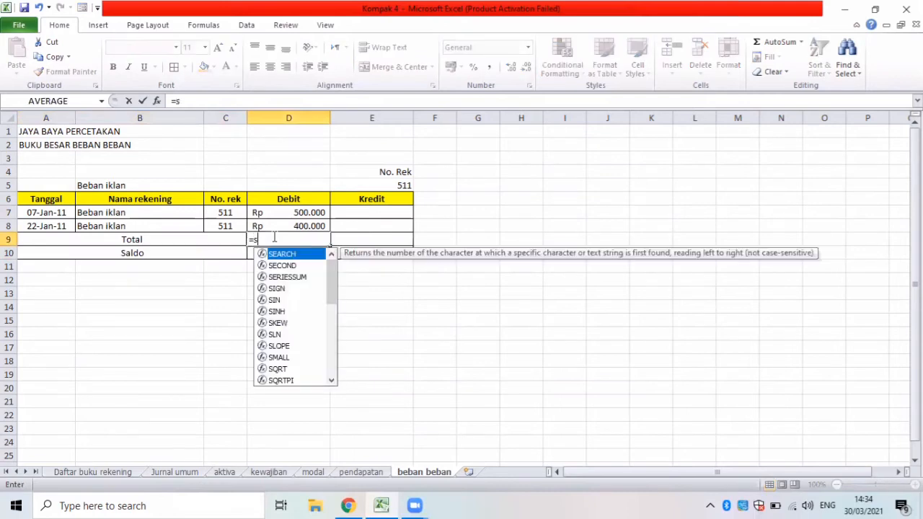
pyautogui.write('um(')
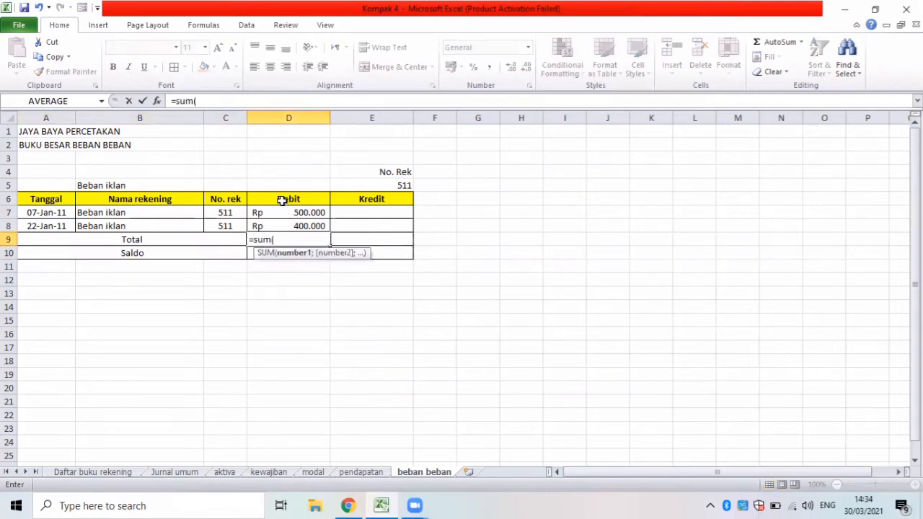
pyautogui.moveTo(277, 211); pyautogui.dragTo(275, 226)
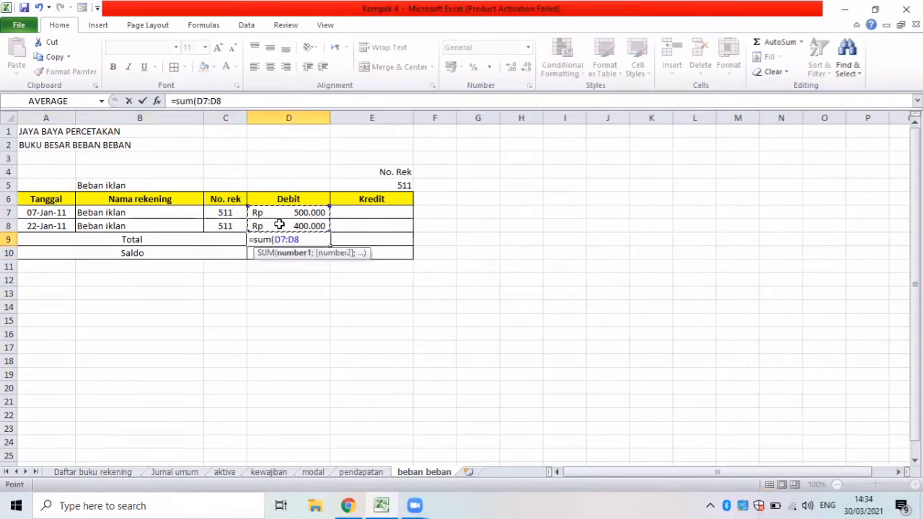
pyautogui.press('Return')
# Total the Kredit column in E9 with a SUM of E7:E8.
pyautogui.click(351, 240)
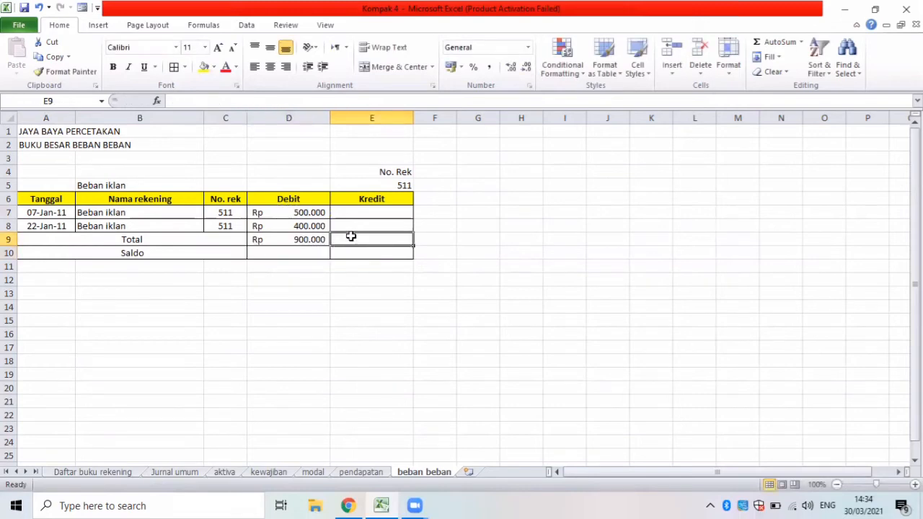
pyautogui.write('=sum')
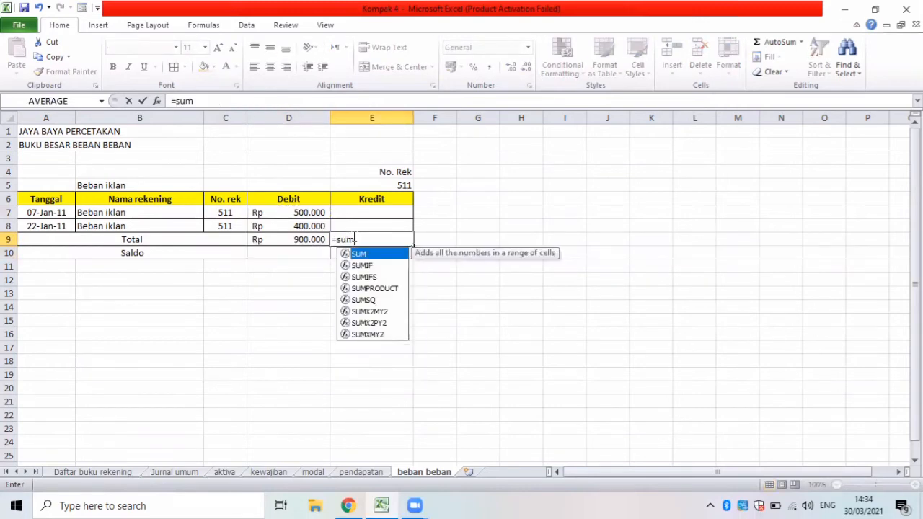
pyautogui.write('(')
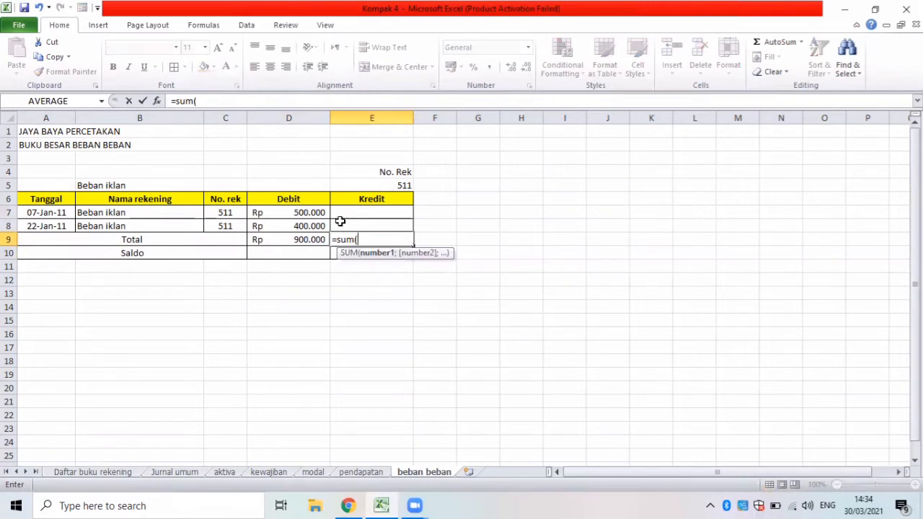
pyautogui.moveTo(339, 217); pyautogui.dragTo(344, 227)
pyautogui.press('Return')
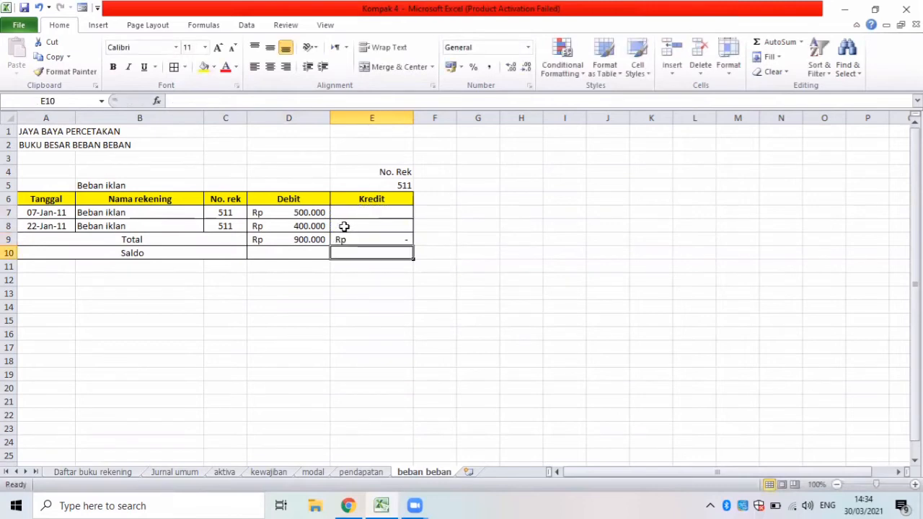
# Calculate the Beban iklan balance in D10 with the formula =D9-E9.
pyautogui.click(270, 252)
pyautogui.write('=')
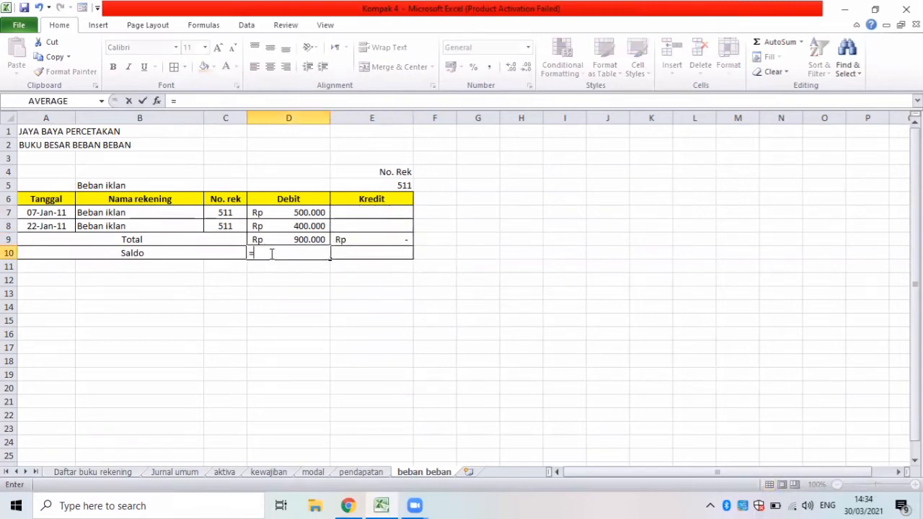
pyautogui.click(272, 240)
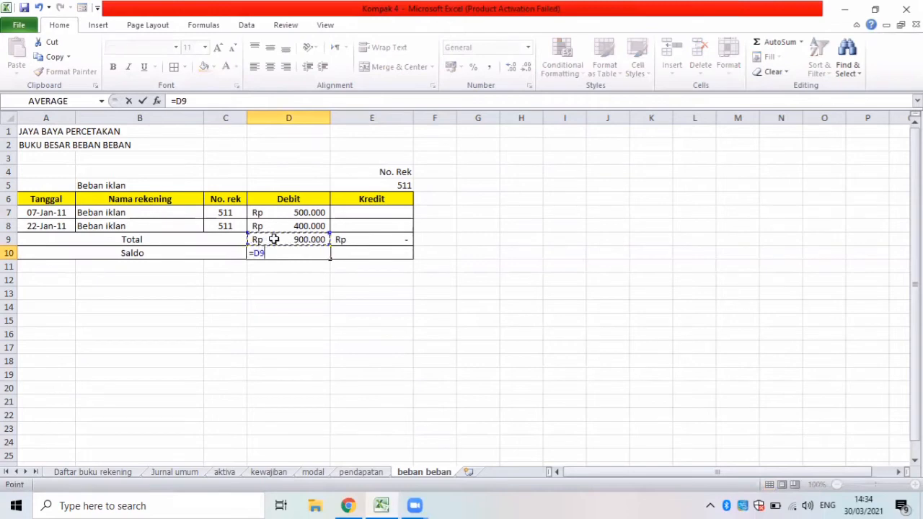
pyautogui.write('-')
pyautogui.click(355, 240)
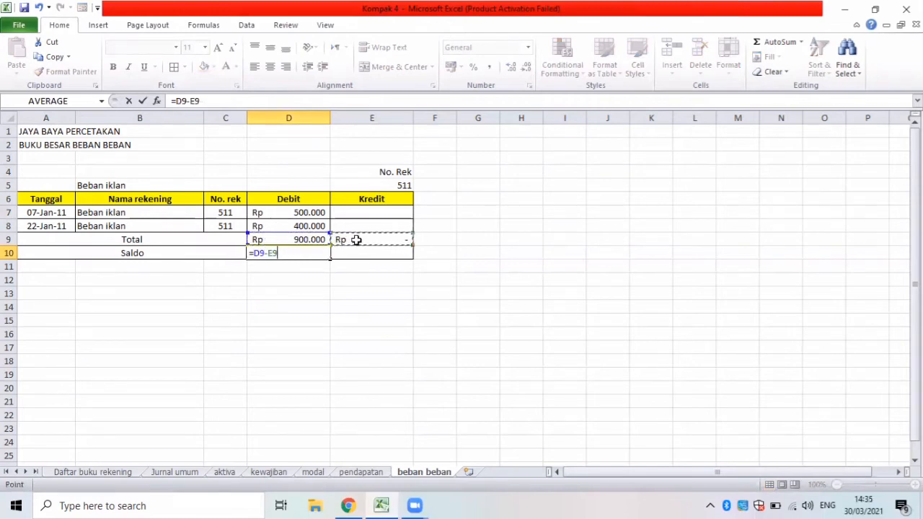
pyautogui.press('Return')
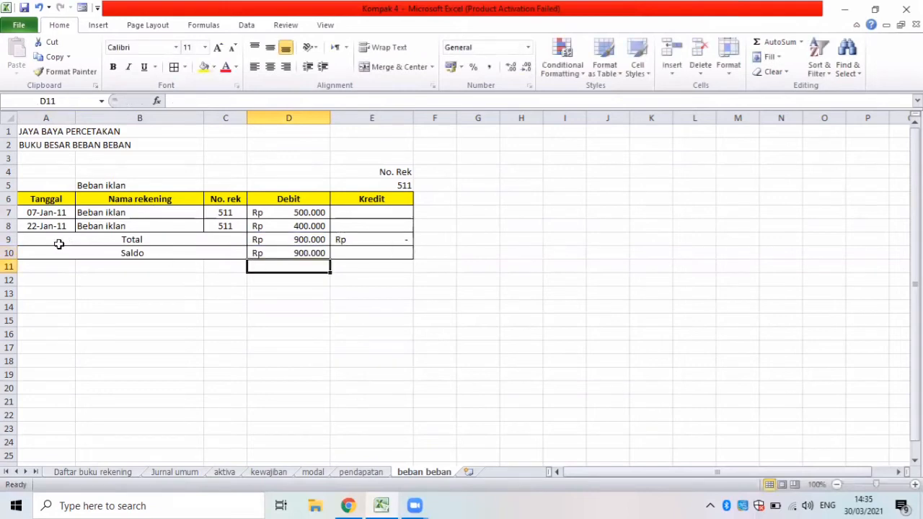
# Make the Total and Saldo rows bold and fill the Saldo row A10:E10 with yellow.
pyautogui.moveTo(59, 244); pyautogui.dragTo(345, 243)
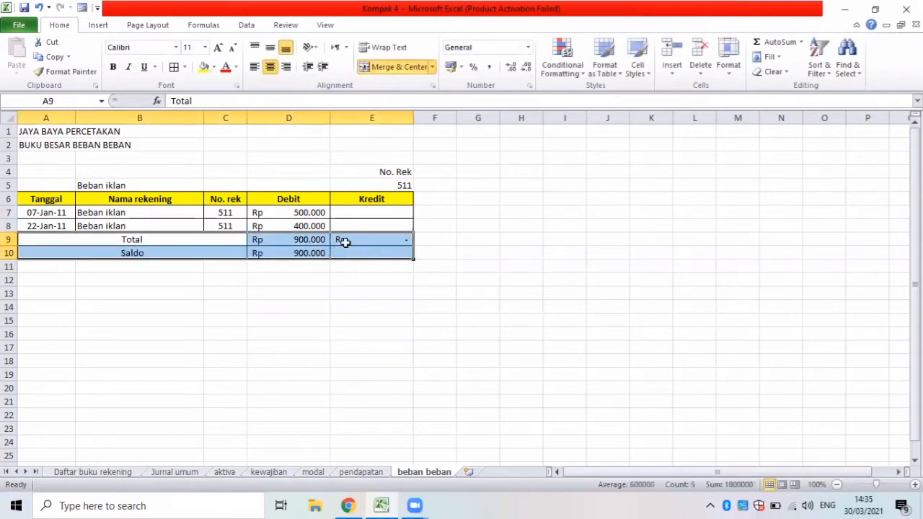
pyautogui.hotkey('ctrl', 'b')
pyautogui.moveTo(111, 252); pyautogui.dragTo(351, 249)
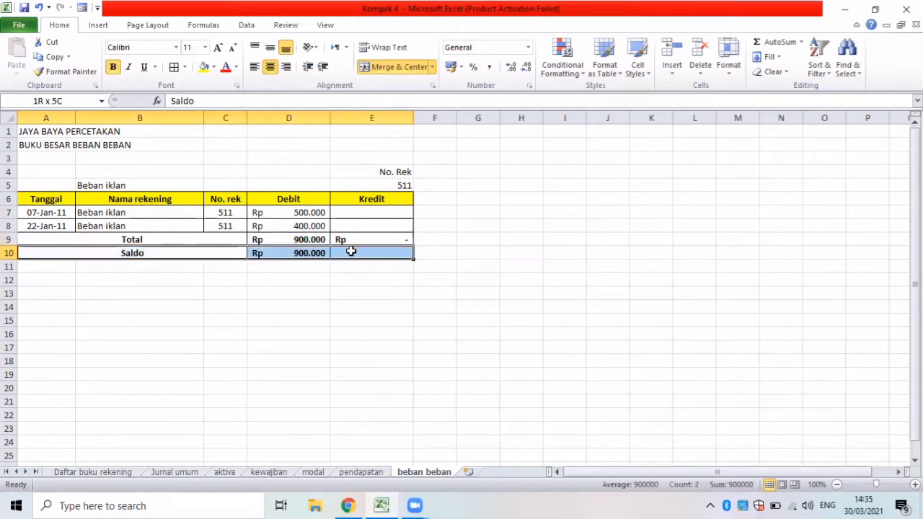
pyautogui.click(204, 66)
pyautogui.click(243, 282)
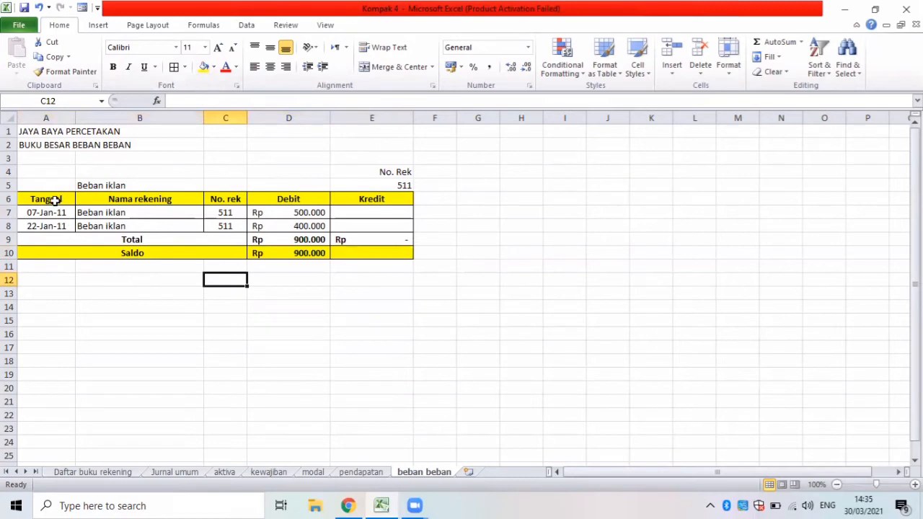
# Copy the Beban iklan account heading and column headers A4:E6 to A12 for the next expense account.
pyautogui.moveTo(45, 175); pyautogui.dragTo(390, 197)
pyautogui.hotkey('ctrl', 'c')
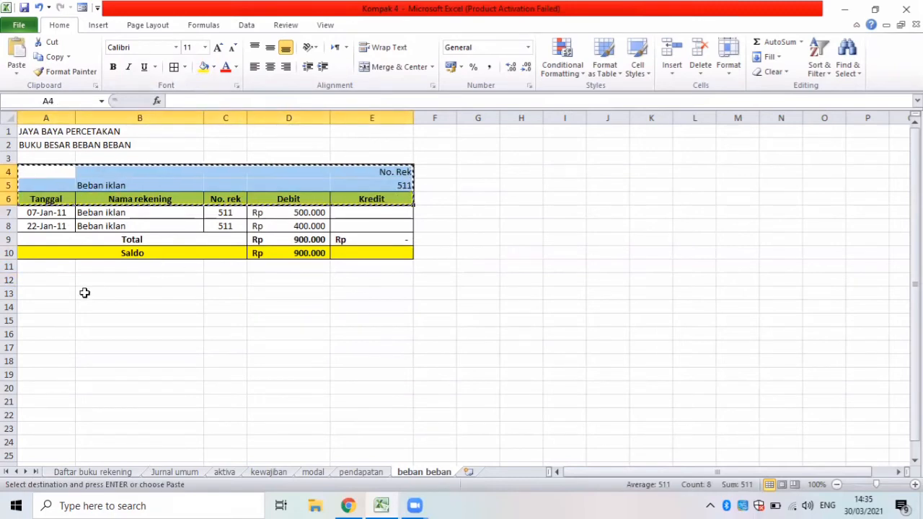
pyautogui.click(51, 282)
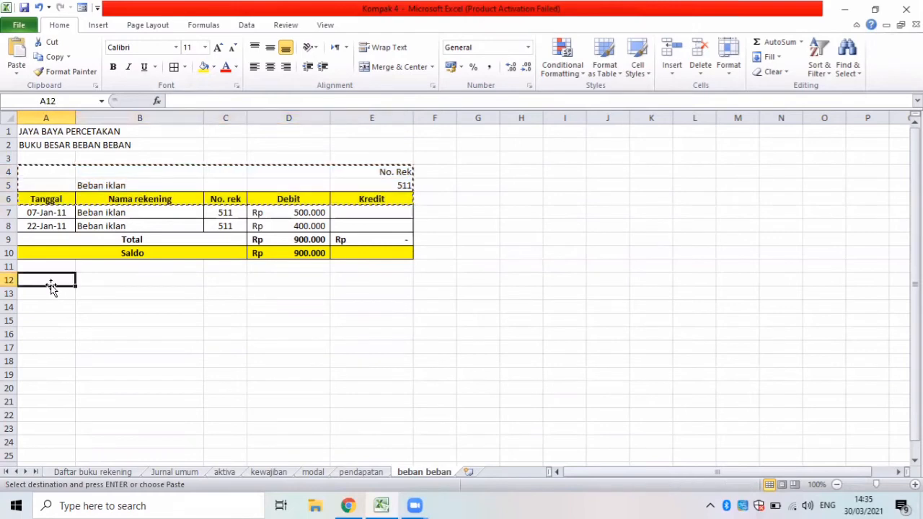
pyautogui.hotkey('ctrl', 'v')
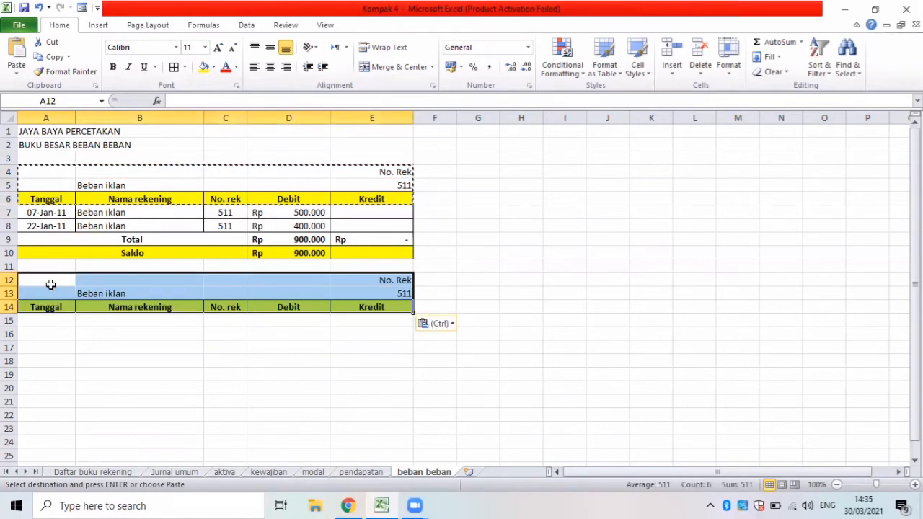
# Change the copied account heading to Beban gaji with account number 512, checking the number against the Daftar buku rekening sheet.
pyautogui.click(104, 295)
pyautogui.press('BackSpace')
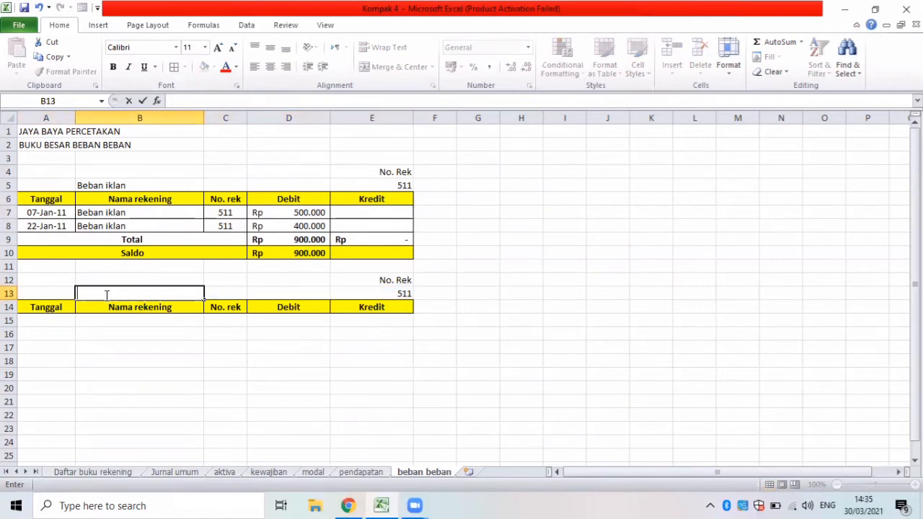
pyautogui.write('Beban gaji')
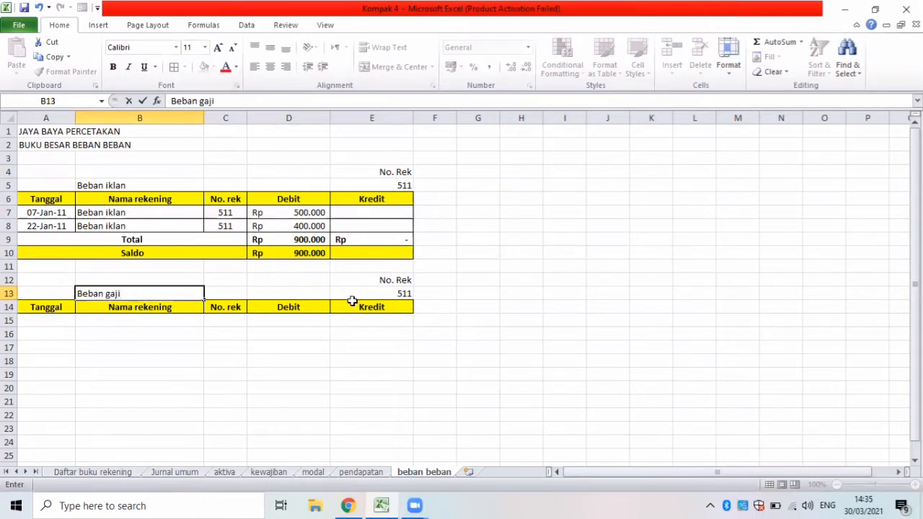
pyautogui.click(372, 305)
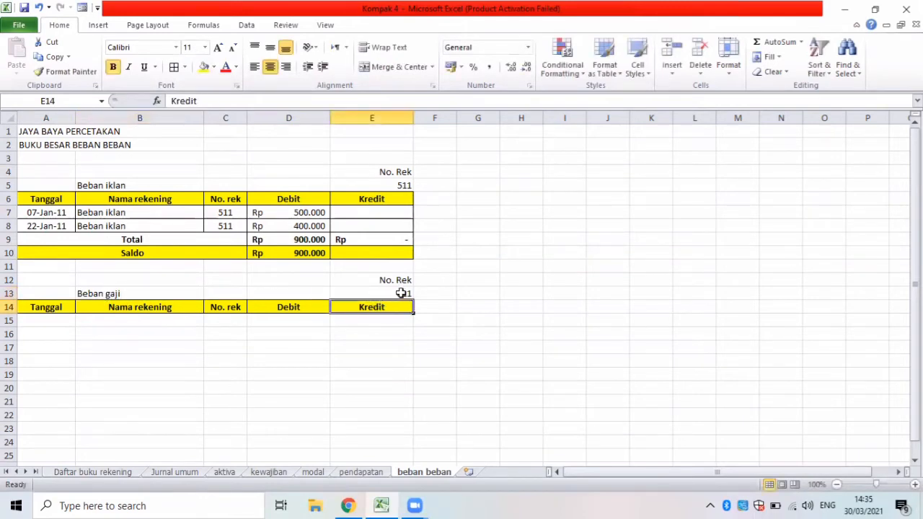
pyautogui.click(403, 293)
pyautogui.press('BackSpace')
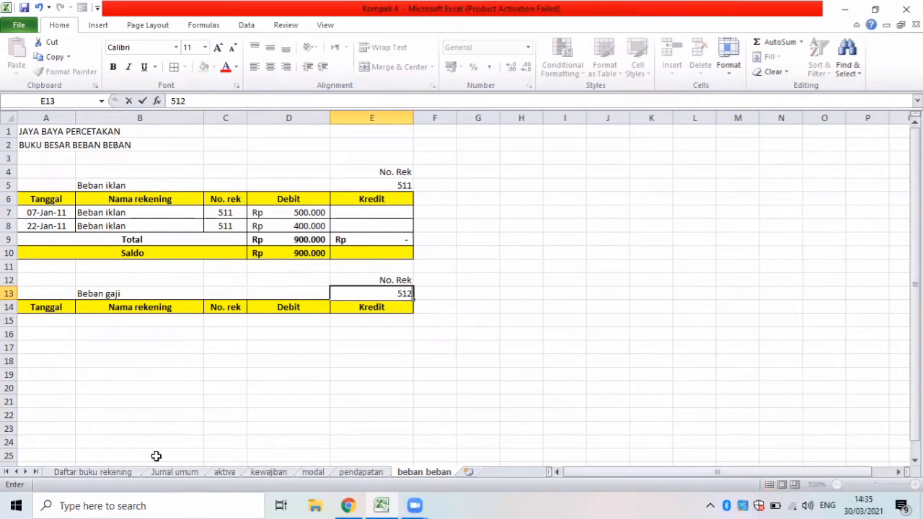
pyautogui.click(92, 472)
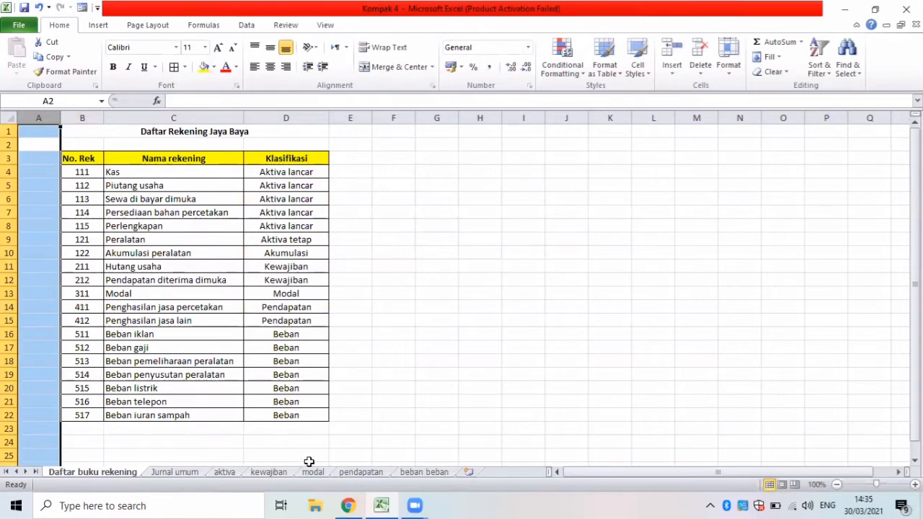
pyautogui.click(424, 473)
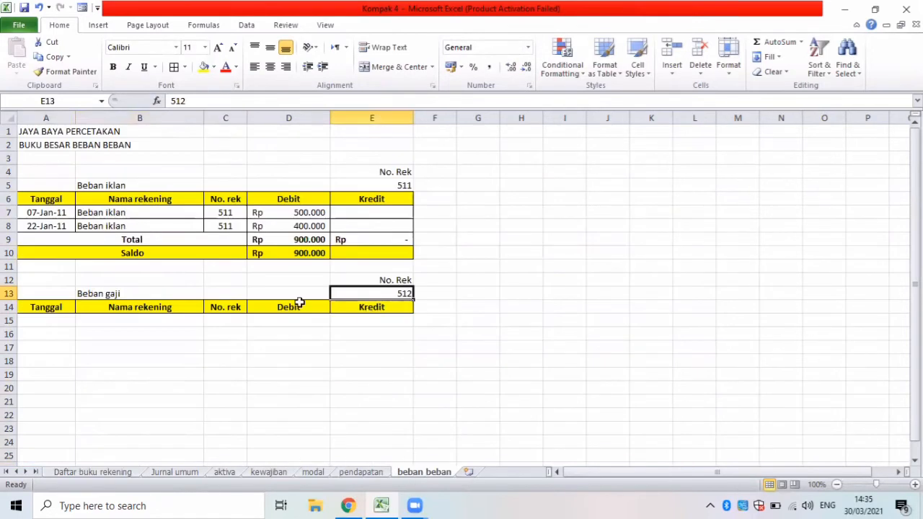
# Start an Advanced Filter from A15 that copies to another location, with Jurnal umum B5:F70 as the list range.
pyautogui.click(43, 324)
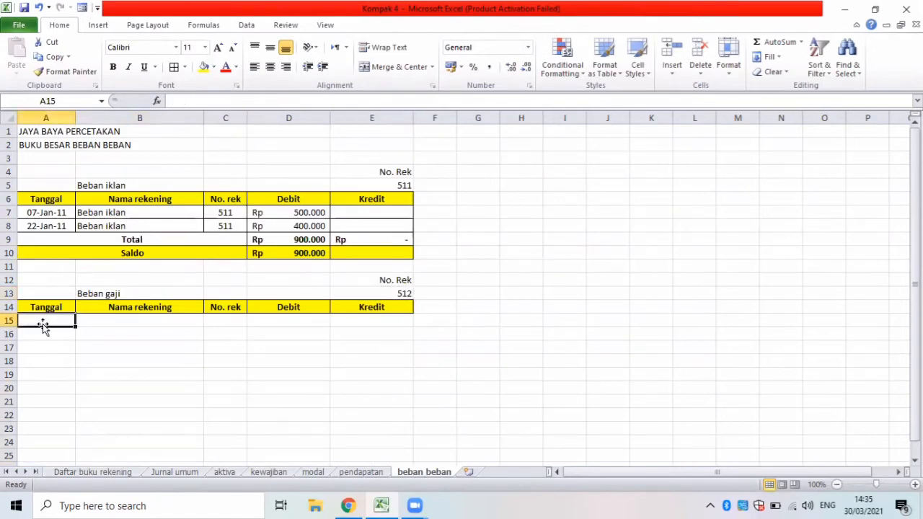
pyautogui.click(247, 26)
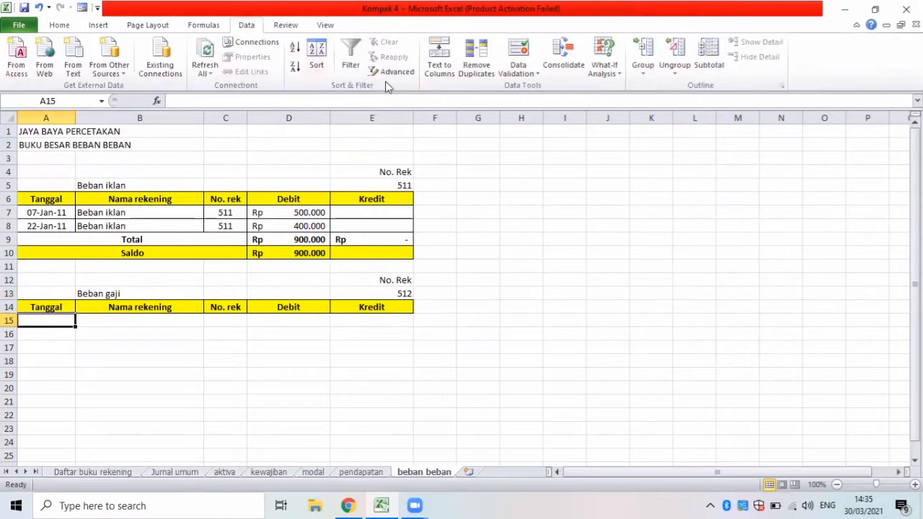
pyautogui.click(393, 71)
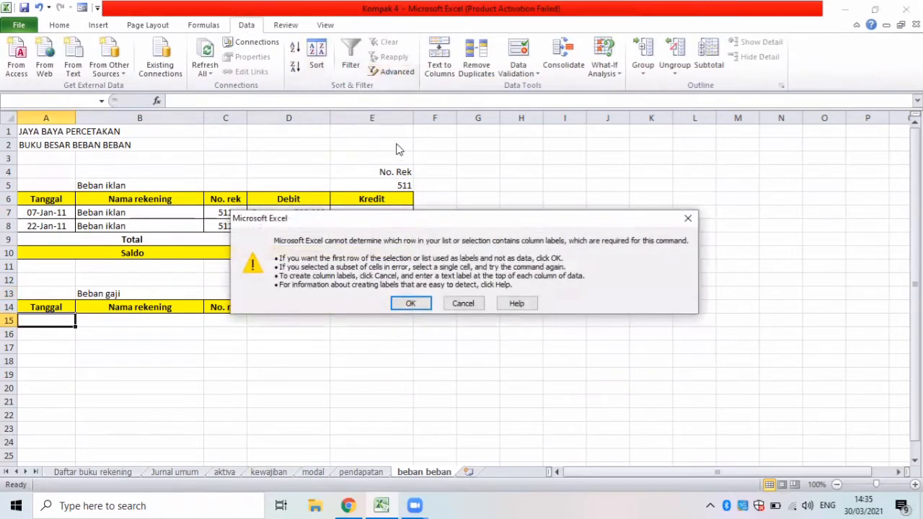
pyautogui.click(411, 303)
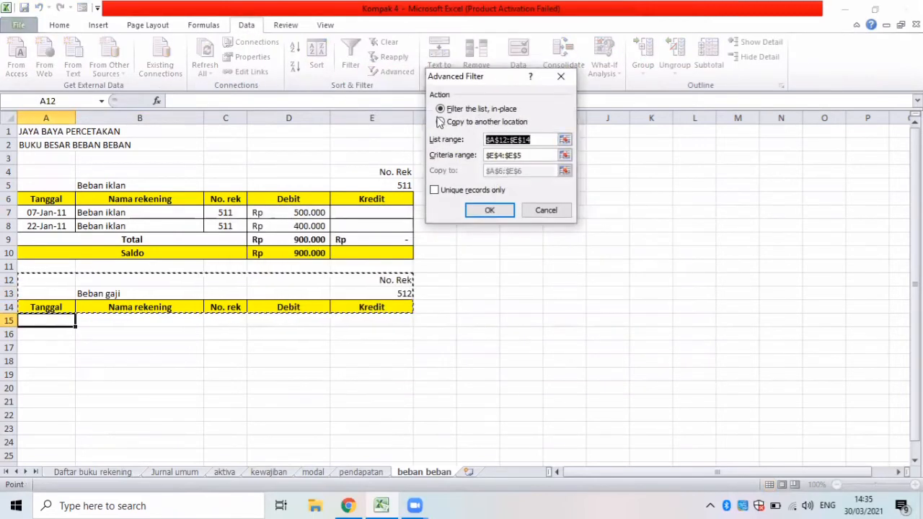
pyautogui.click(441, 121)
pyautogui.moveTo(530, 142); pyautogui.dragTo(477, 139)
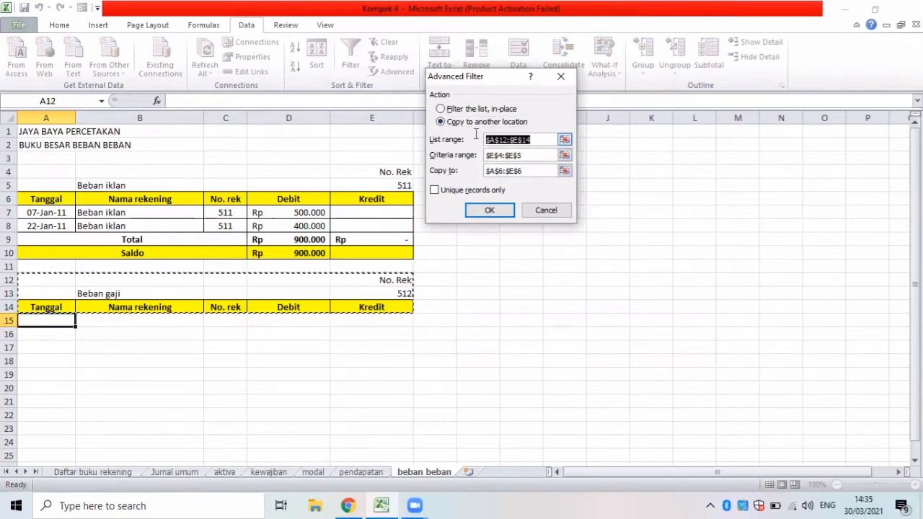
pyautogui.press('BackSpace')
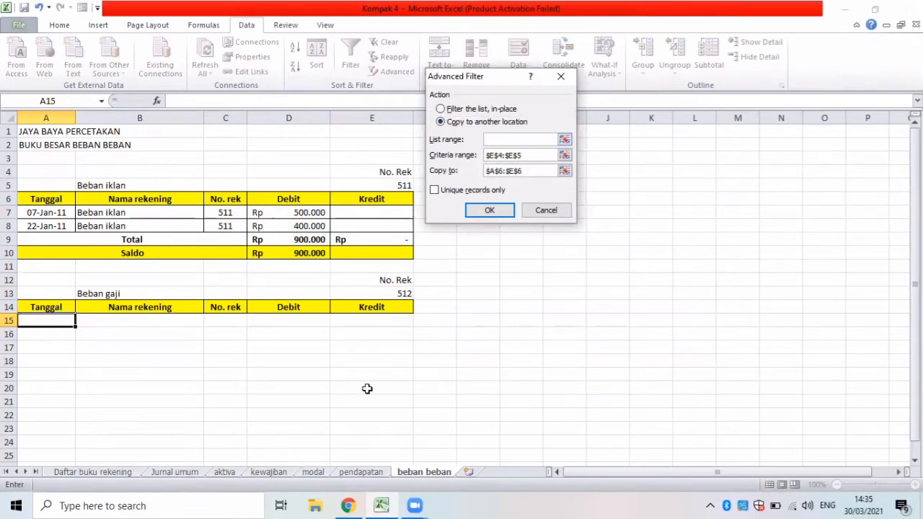
pyautogui.click(171, 472)
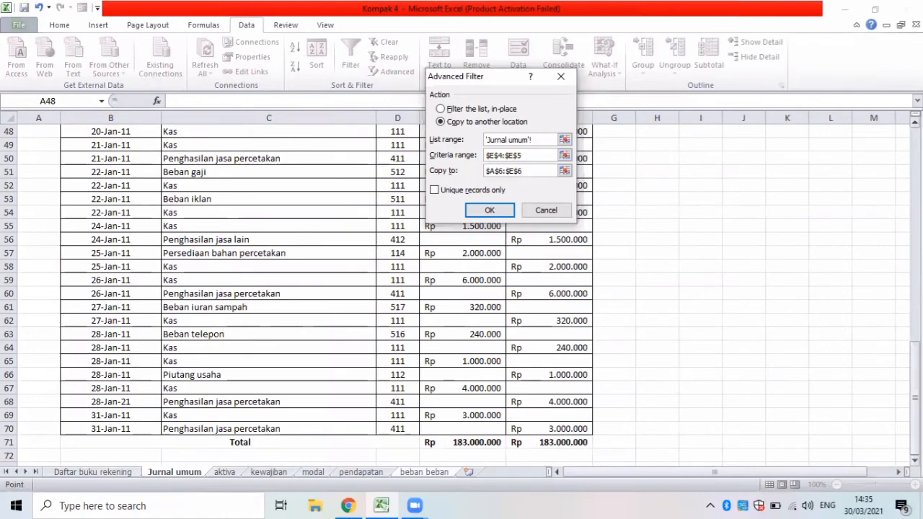
pyautogui.moveTo(914, 367); pyautogui.dragTo(886, 152)
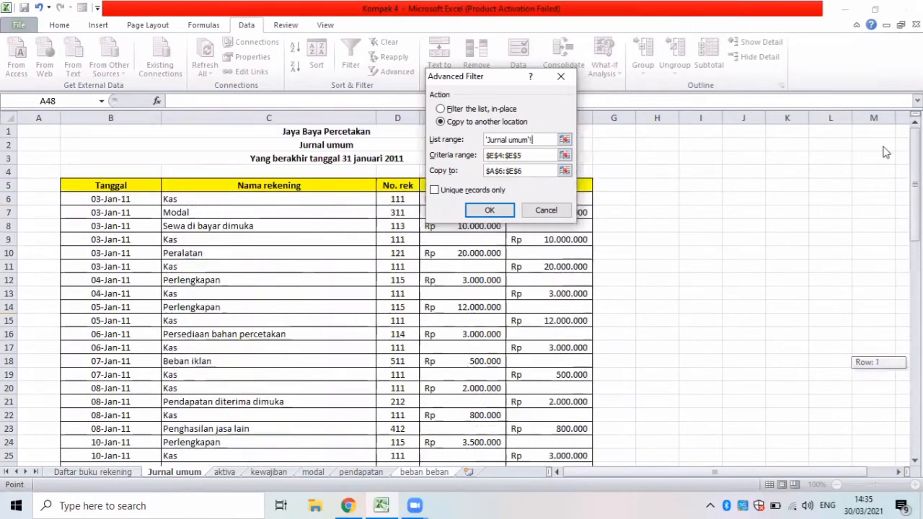
pyautogui.moveTo(78, 180); pyautogui.dragTo(586, 417)
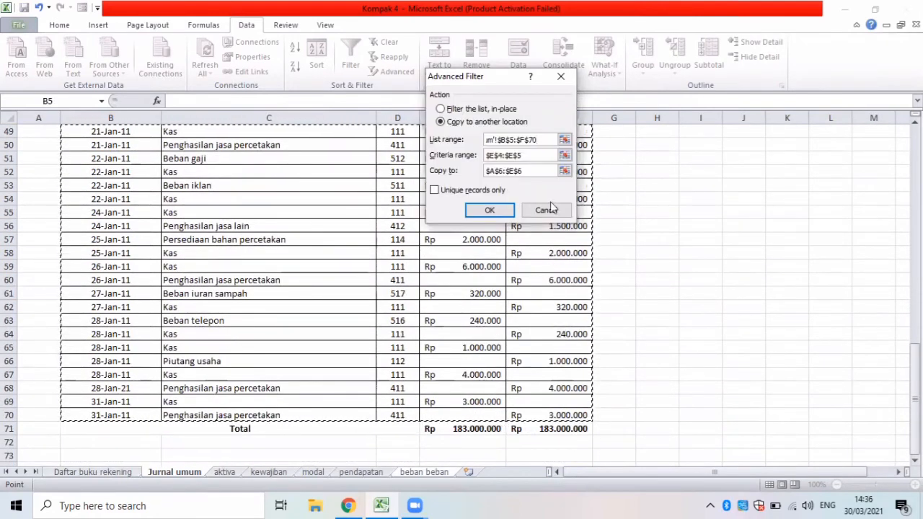
# Set the filter's criteria range to E12:E13 and its destination to A14:E14, and run it to extract the Beban gaji entries.
pyautogui.moveTo(538, 157); pyautogui.dragTo(470, 159)
pyautogui.press('BackSpace')
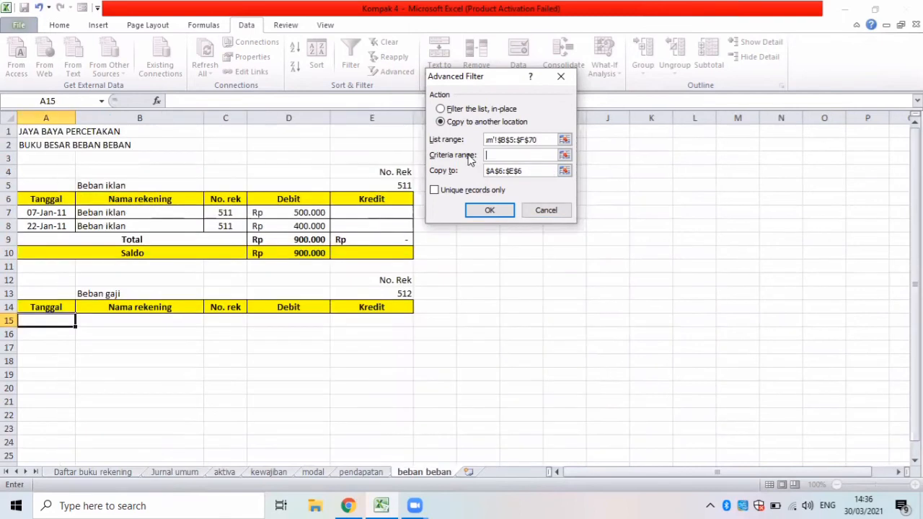
pyautogui.moveTo(348, 278); pyautogui.dragTo(364, 292)
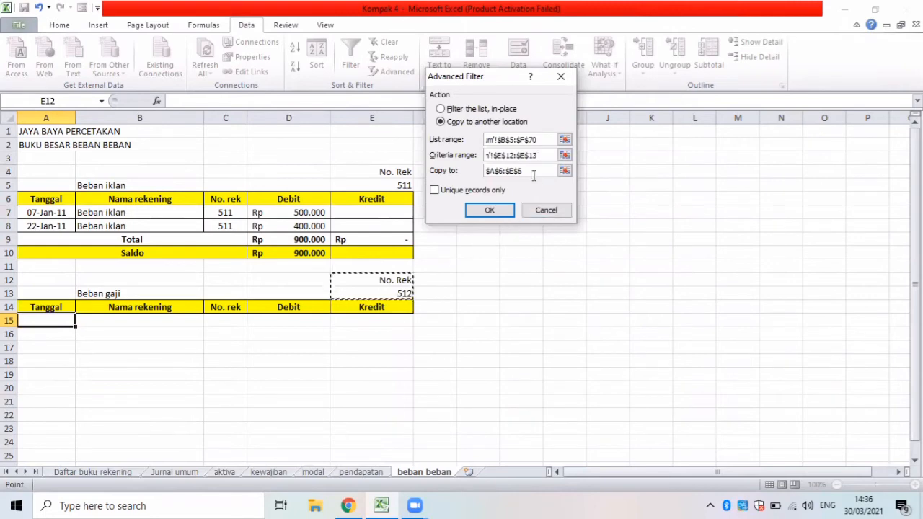
pyautogui.moveTo(533, 177); pyautogui.dragTo(469, 175)
pyautogui.press('BackSpace')
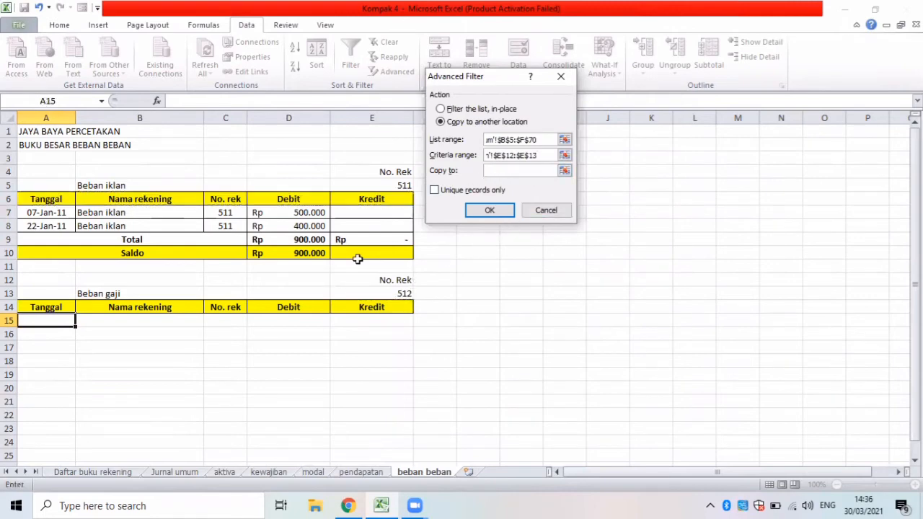
pyautogui.moveTo(32, 309); pyautogui.dragTo(351, 309)
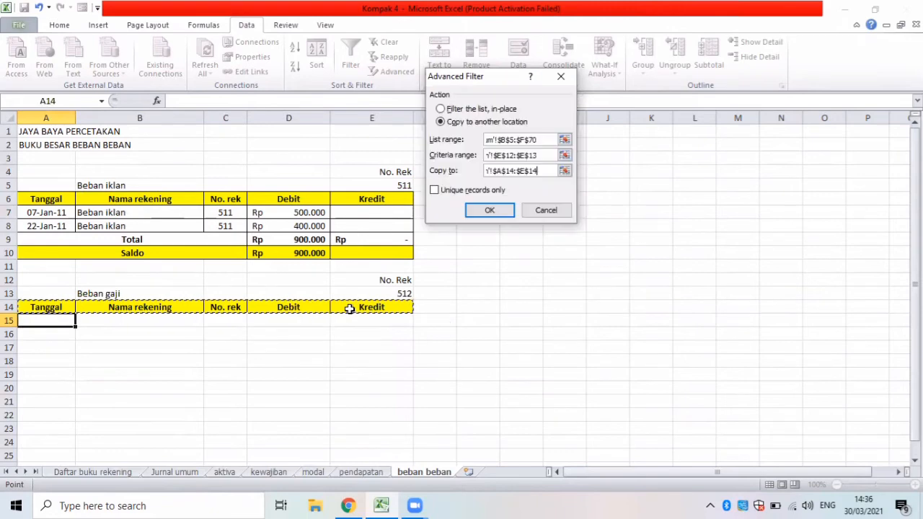
pyautogui.click(490, 210)
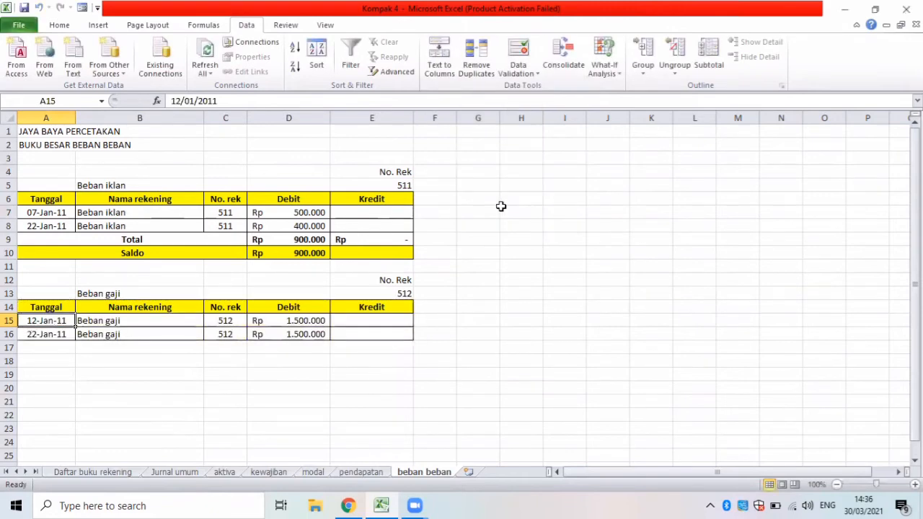
# Enter the labels Total in A17 and Saldo in A18 below the Beban gaji entries.
pyautogui.click(59, 350)
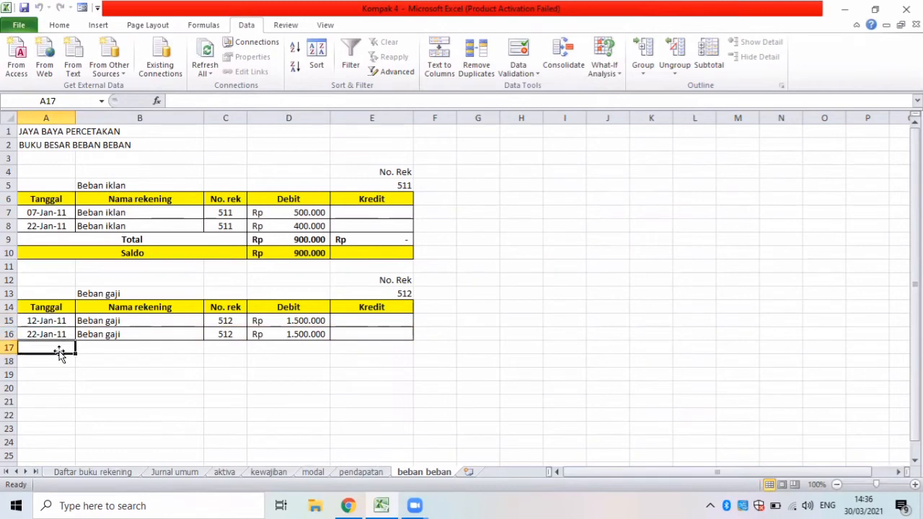
pyautogui.write('T')
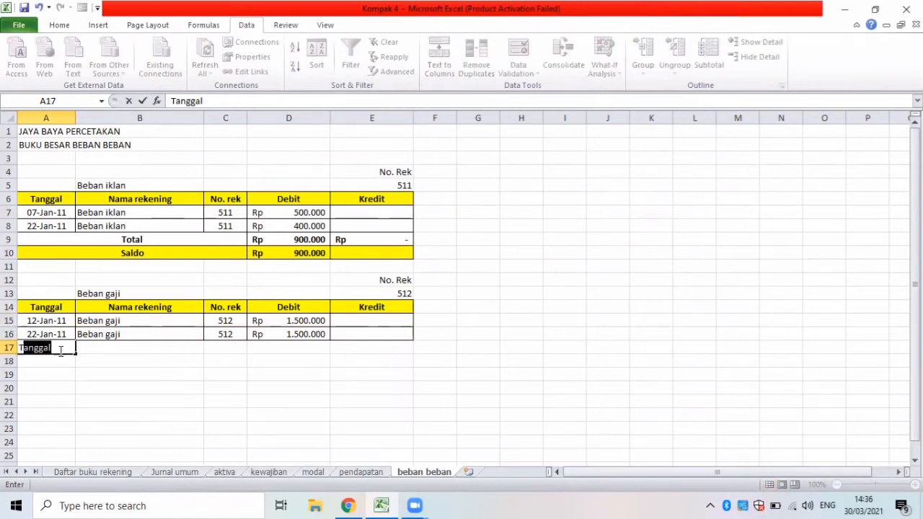
pyautogui.write('otal')
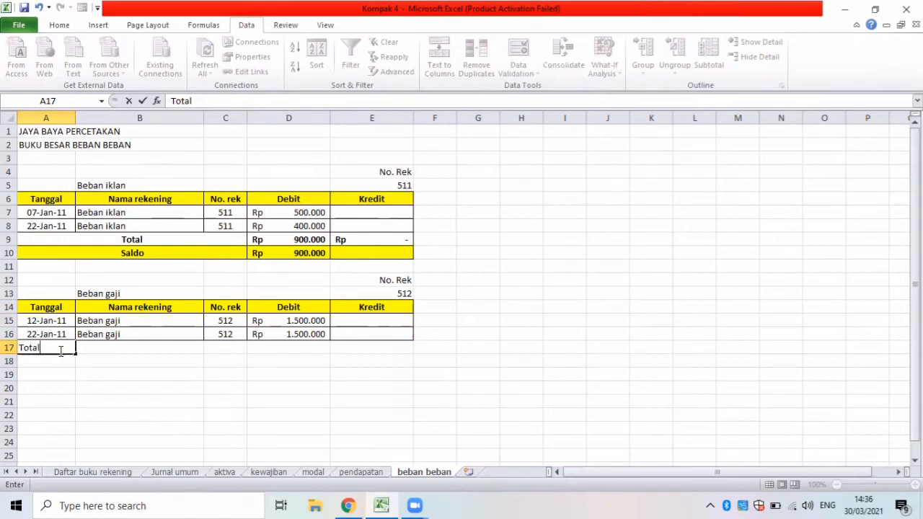
pyautogui.press('Return')
pyautogui.write('Saldo')
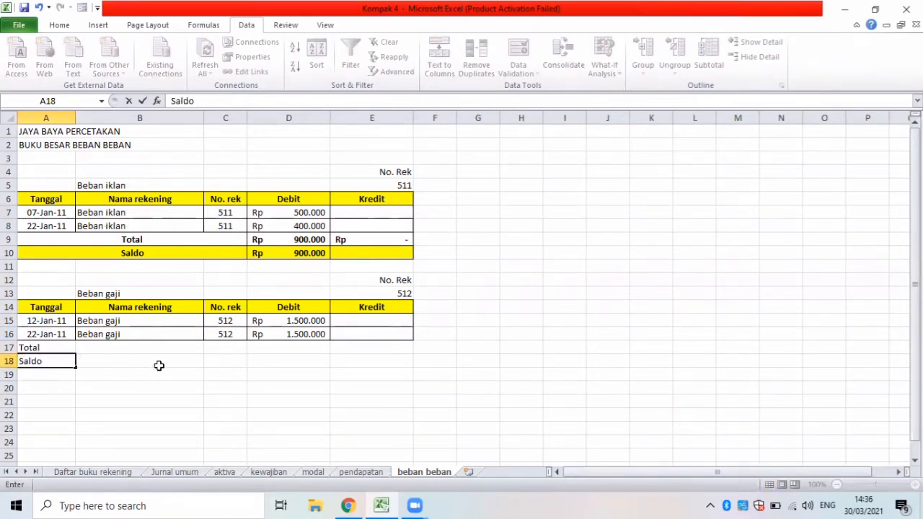
# Apply all borders to the Beban gaji Total and Saldo rows A17:E18.
pyautogui.moveTo(40, 352); pyautogui.dragTo(327, 355)
pyautogui.moveTo(344, 355); pyautogui.dragTo(344, 357)
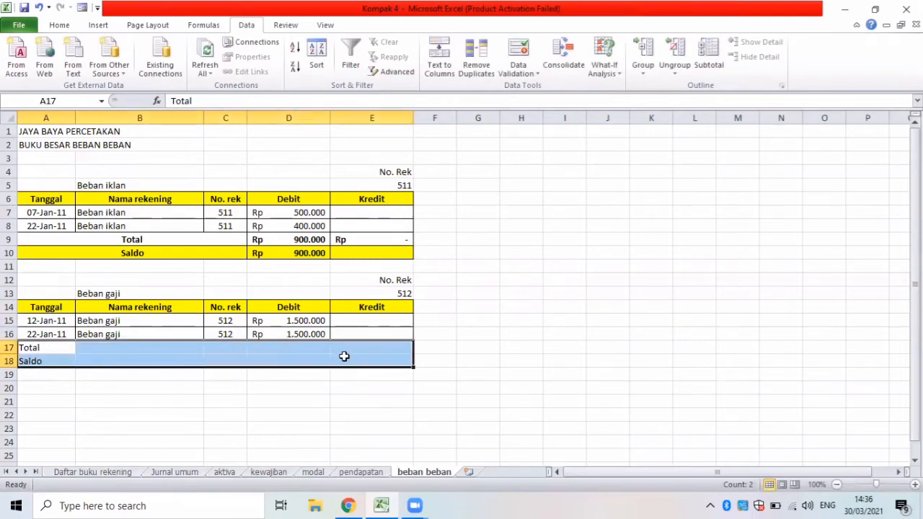
pyautogui.click(59, 25)
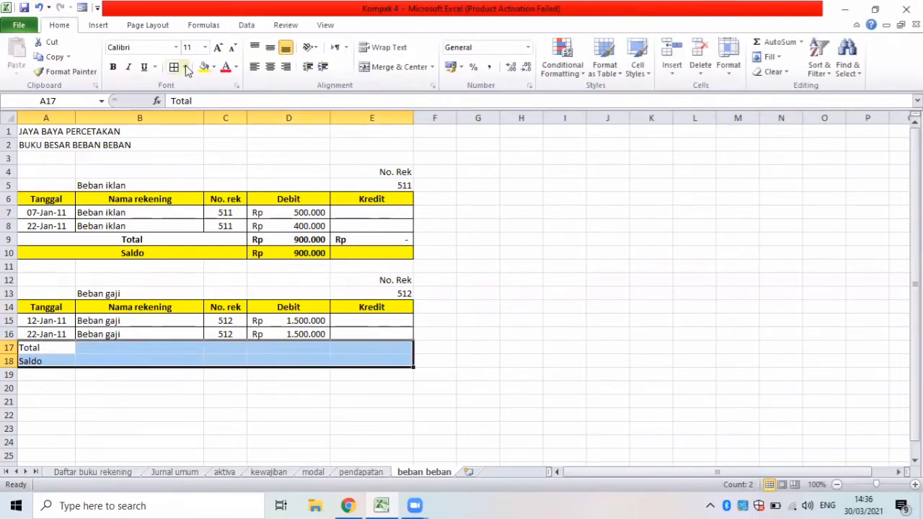
pyautogui.click(174, 67)
# Merge and center the Total label across A17:C17 and the Saldo label across A18:C18.
pyautogui.moveTo(71, 344); pyautogui.dragTo(206, 346)
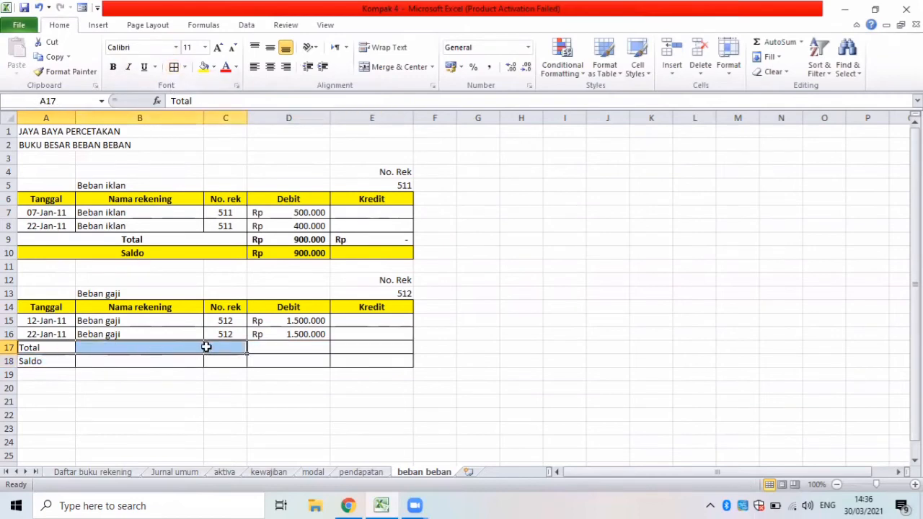
pyautogui.click(393, 67)
pyautogui.moveTo(62, 363); pyautogui.dragTo(233, 362)
pyautogui.click(390, 69)
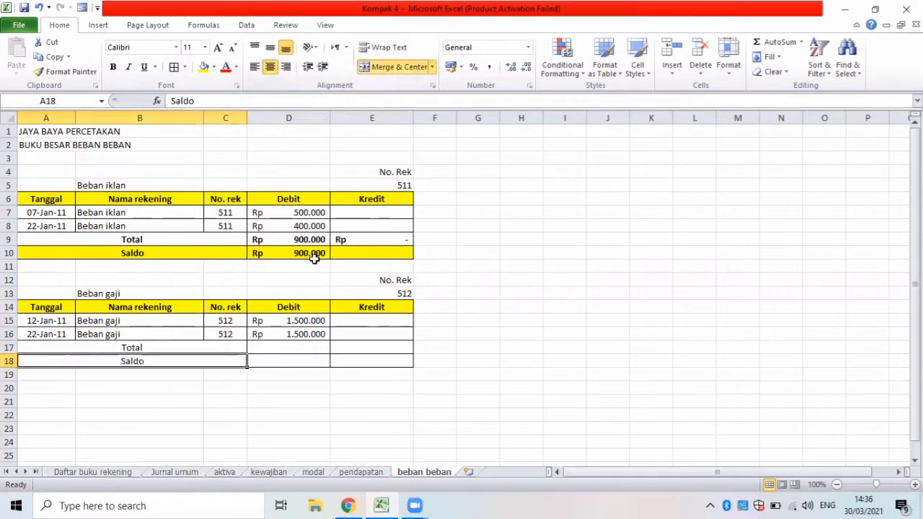
# Total the Beban gaji Debit column in D17 with a SUM of D15:D16.
pyautogui.click(255, 347)
pyautogui.write('=')
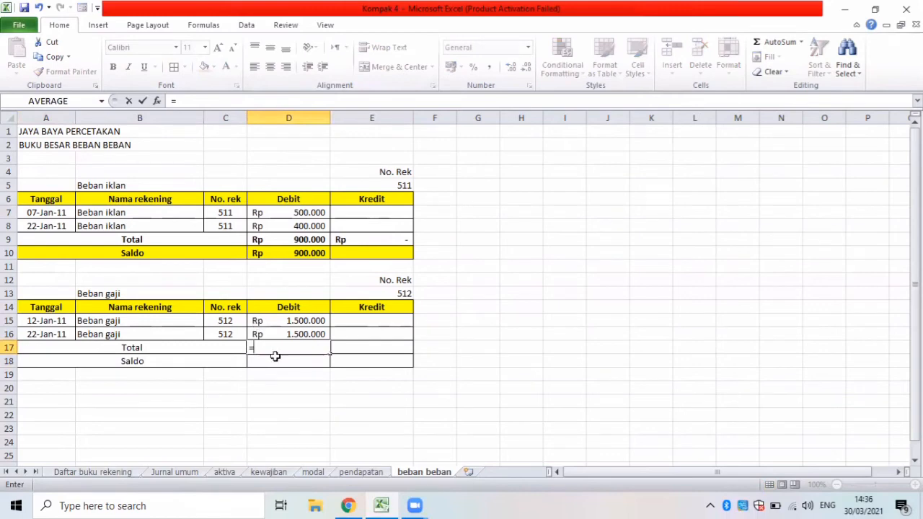
pyautogui.write('sum')
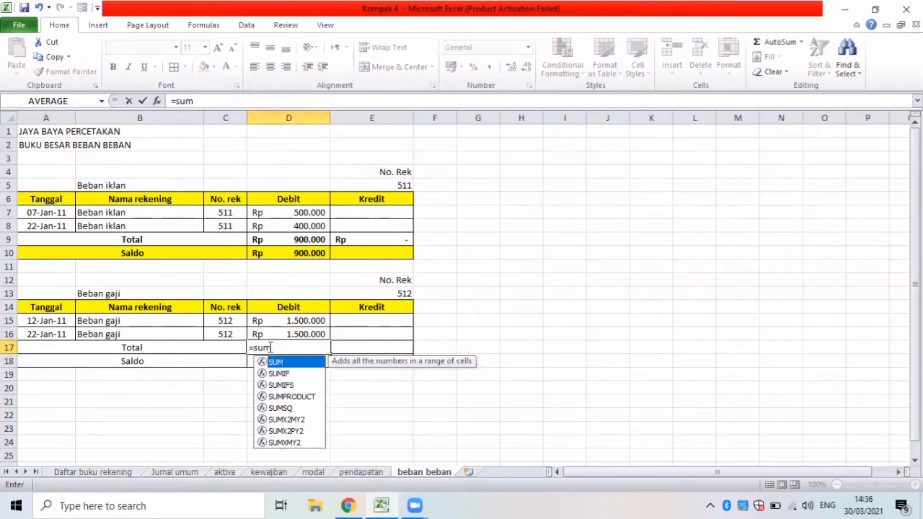
pyautogui.write('(')
pyautogui.moveTo(269, 323); pyautogui.dragTo(272, 329)
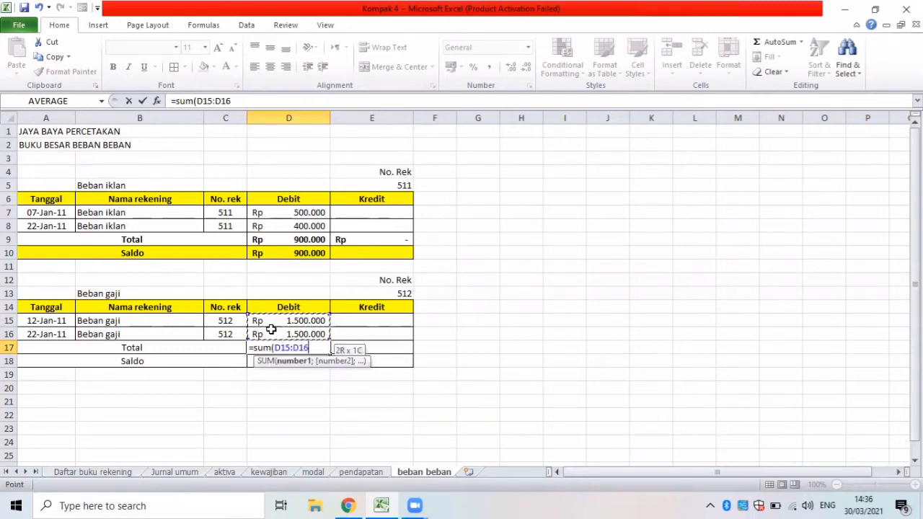
pyautogui.press('Return')
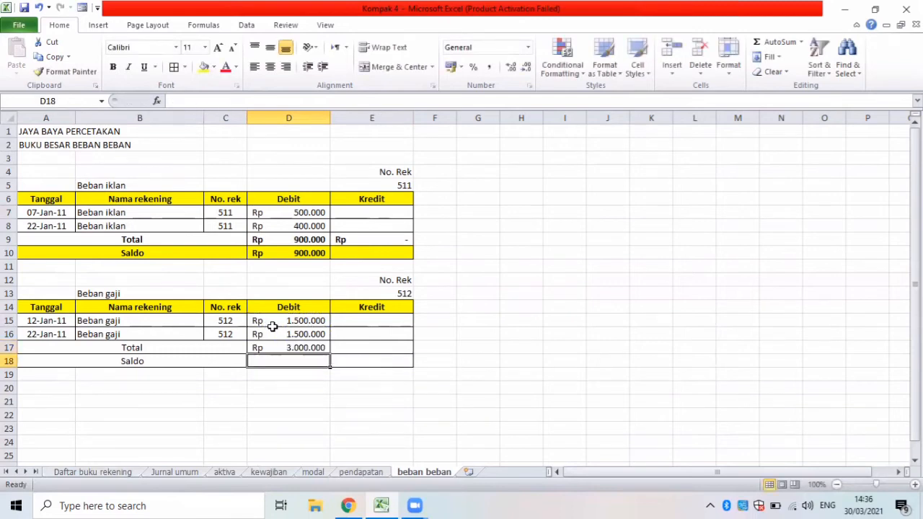
pyautogui.click(316, 343)
pyautogui.moveTo(331, 354); pyautogui.dragTo(368, 345)
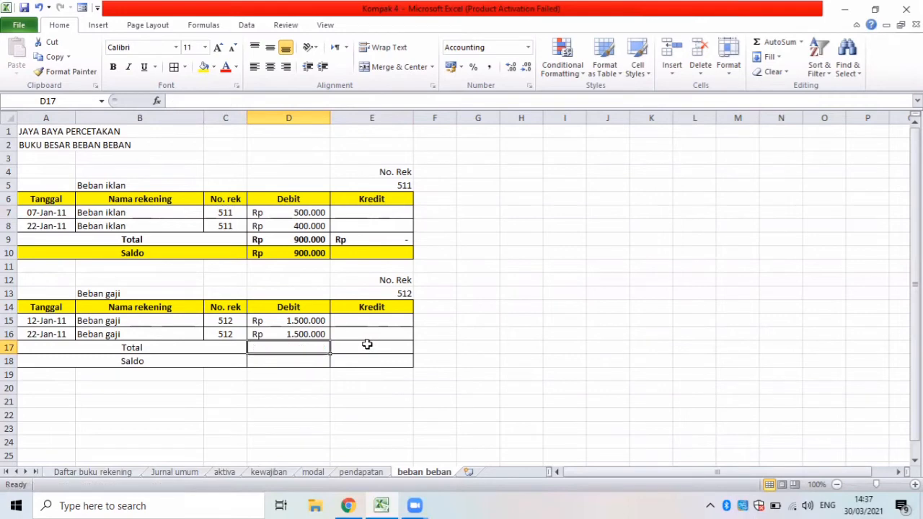
pyautogui.hotkey('ctrl', 'z')
# Total the Beban gaji Kredit column in E17 with a SUM of E15:E16.
pyautogui.click(354, 348)
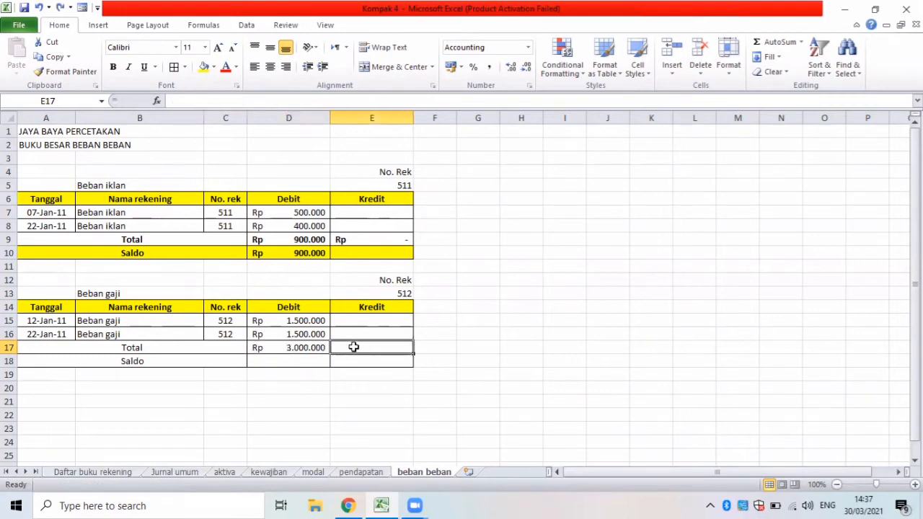
pyautogui.write('=sum(')
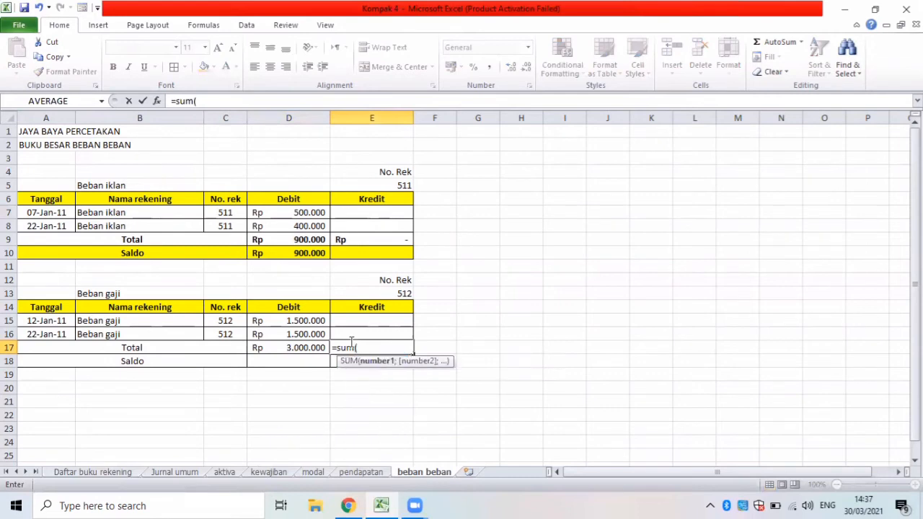
pyautogui.moveTo(345, 323); pyautogui.dragTo(344, 332)
pyautogui.press('Return')
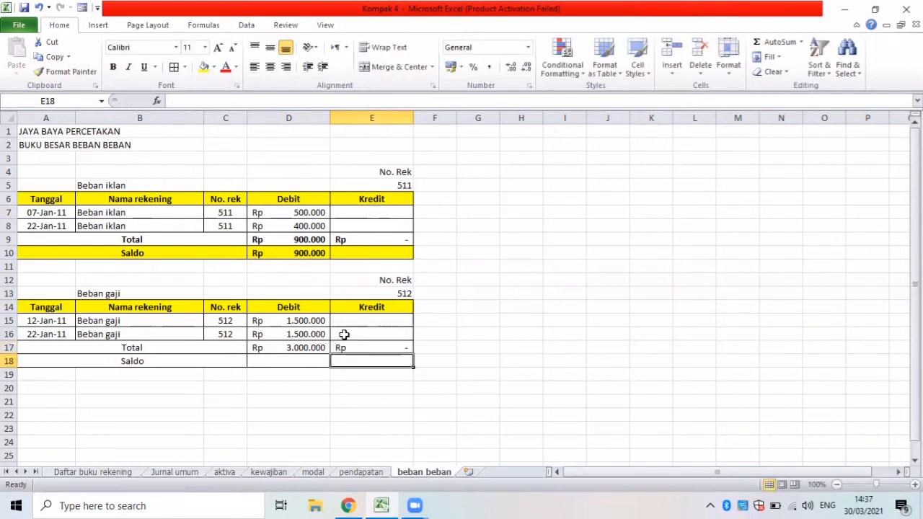
# Calculate the Beban gaji Saldo in D18 with the formula =D17-E17.
pyautogui.click(263, 363)
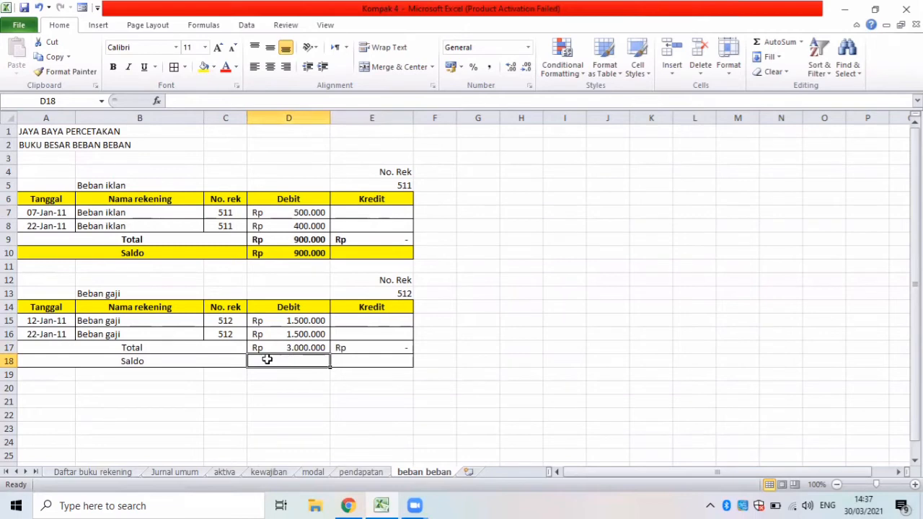
pyautogui.write('=')
pyautogui.click(282, 349)
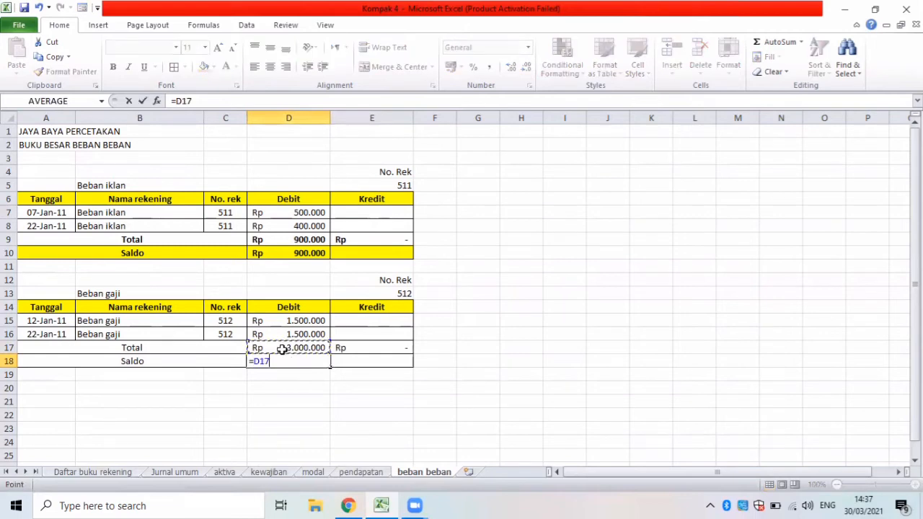
pyautogui.write('-')
pyautogui.click(360, 345)
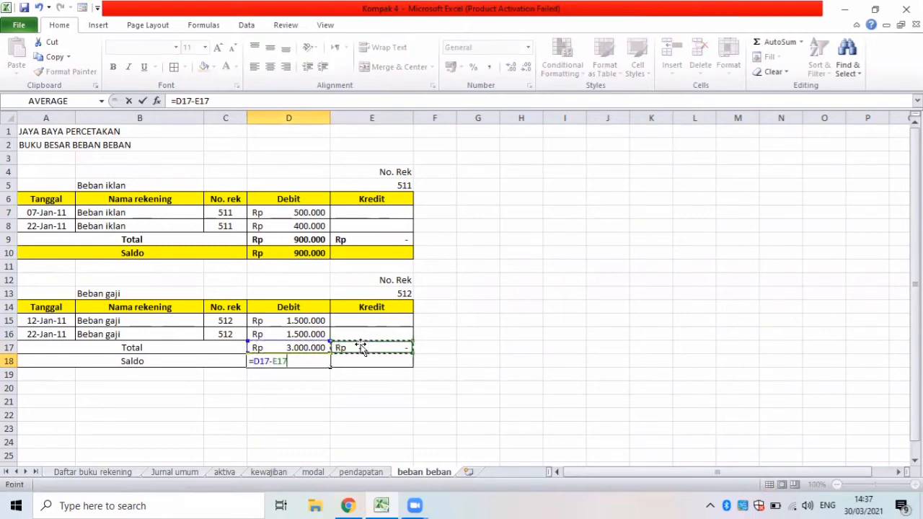
pyautogui.press('Return')
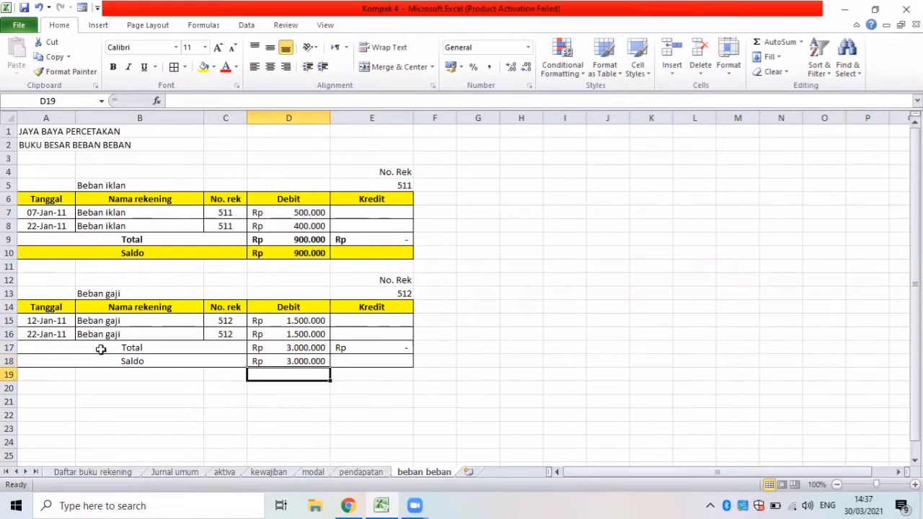
# Select the Beban gaji Total and Saldo rows A17:E18 for formatting.
pyautogui.moveTo(101, 349); pyautogui.dragTo(344, 362)
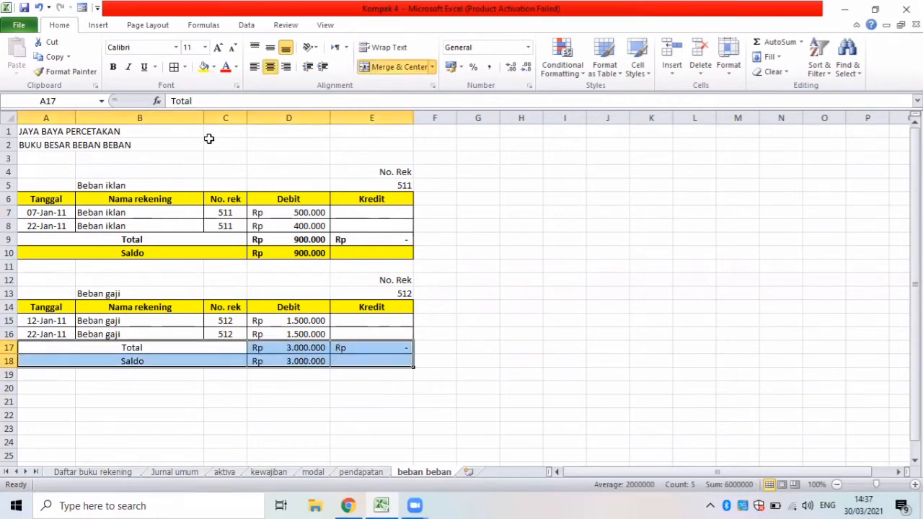
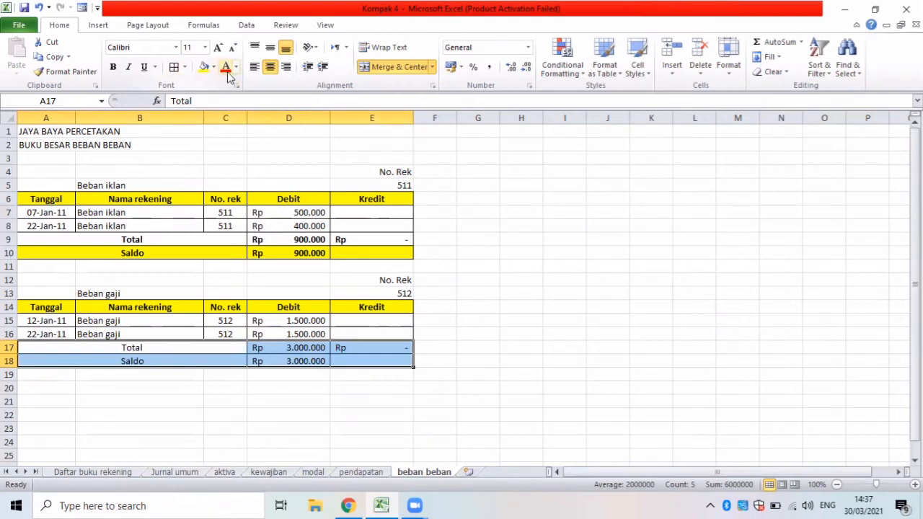
# Make the Beban gaji Total and Saldo rows bold and fill the Saldo row A18:E18 yellow.
pyautogui.click(113, 67)
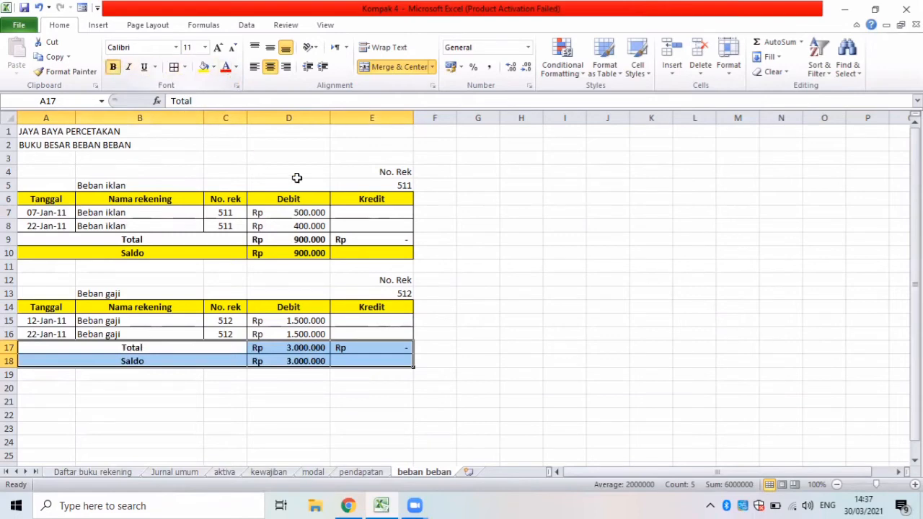
pyautogui.moveTo(105, 360); pyautogui.dragTo(356, 362)
pyautogui.click(203, 66)
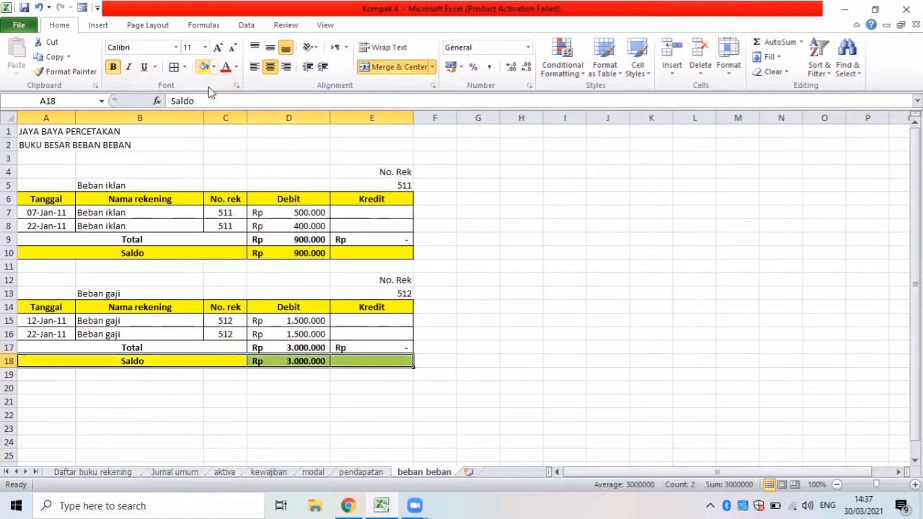
pyautogui.click(161, 413)
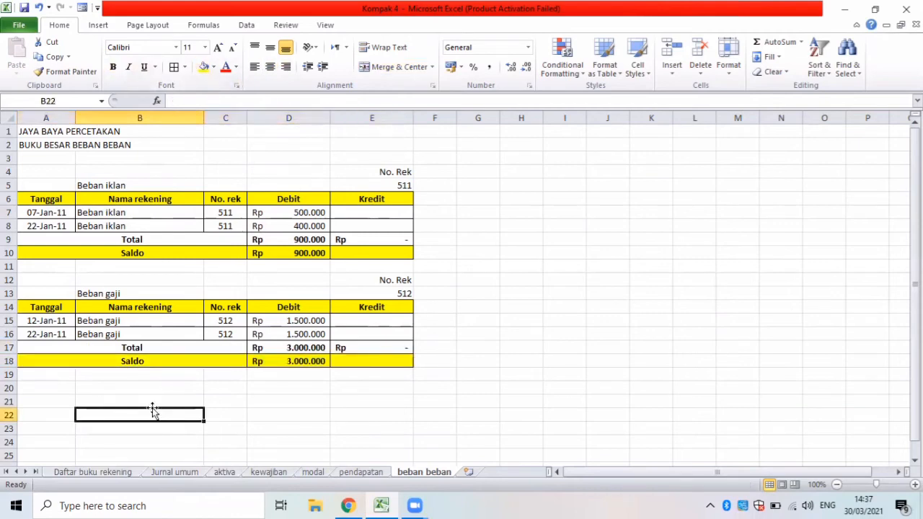
# Copy the Beban gaji account heading and column header block A12:E14 to A20 for the next account.
pyautogui.moveTo(39, 285); pyautogui.dragTo(368, 306)
pyautogui.hotkey('ctrl', 'c')
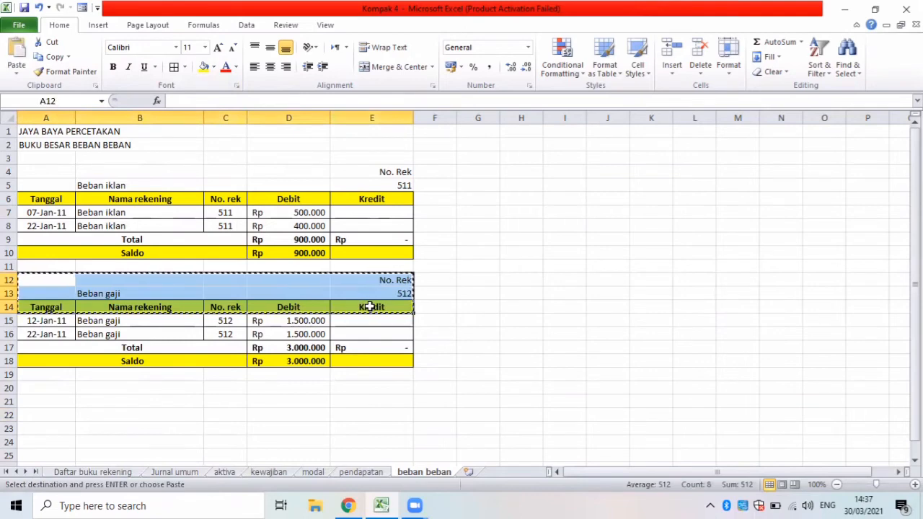
pyautogui.click(30, 390)
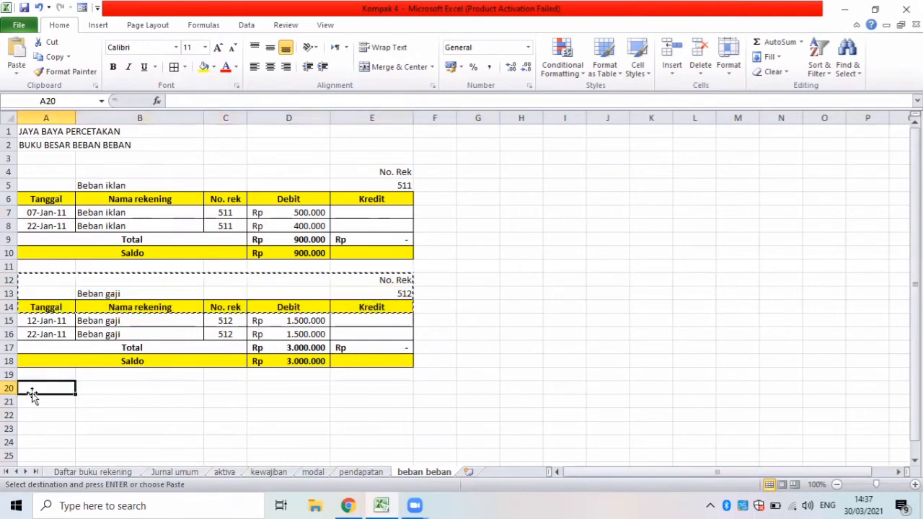
pyautogui.hotkey('ctrl', 'v')
# Look up the next expense account in Daftar buku rekening and set the account name in B21 to Beban pemeliharaan peralatan.
pyautogui.click(110, 401)
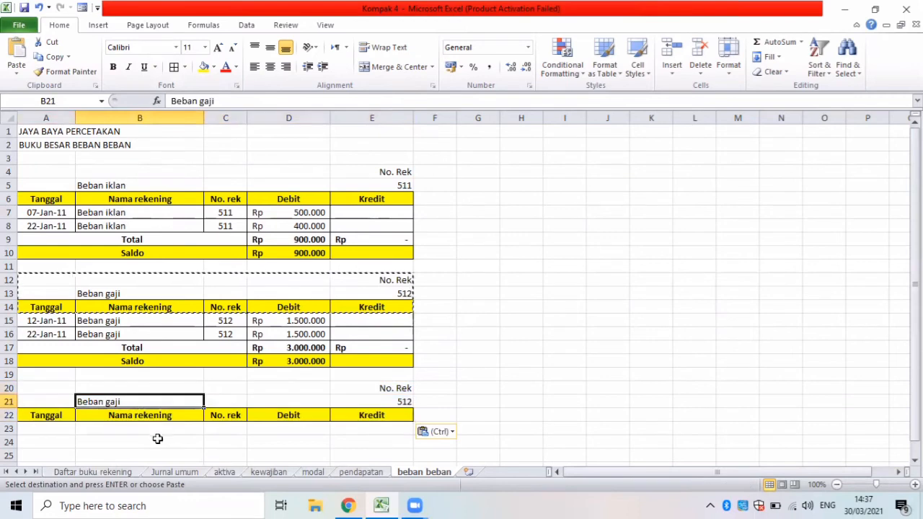
pyautogui.click(95, 473)
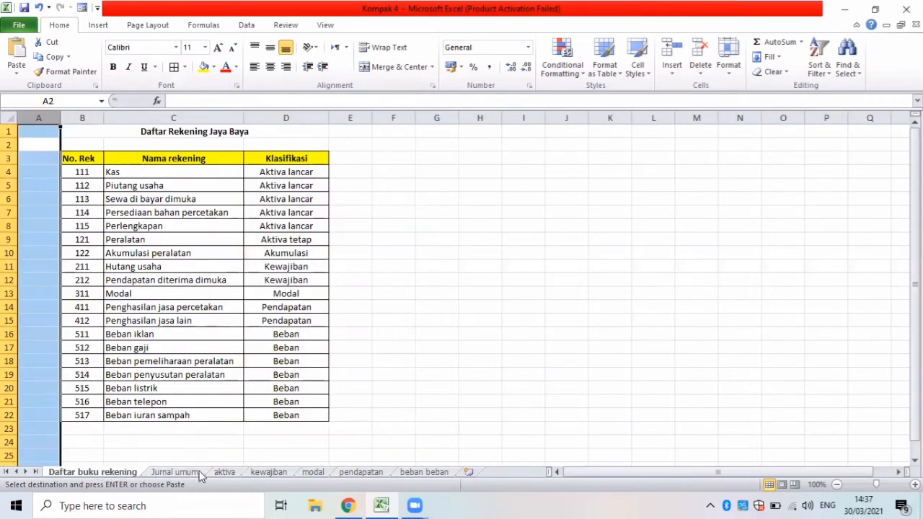
pyautogui.click(411, 473)
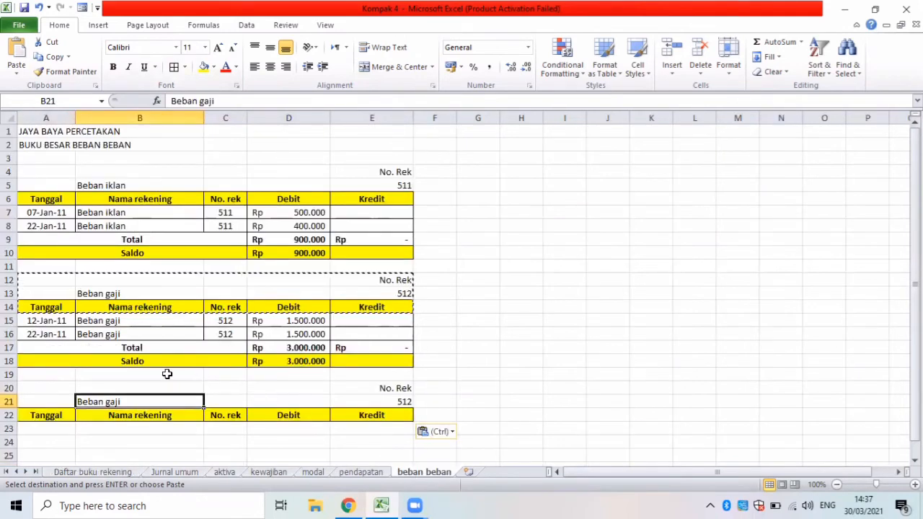
pyautogui.press('BackSpace')
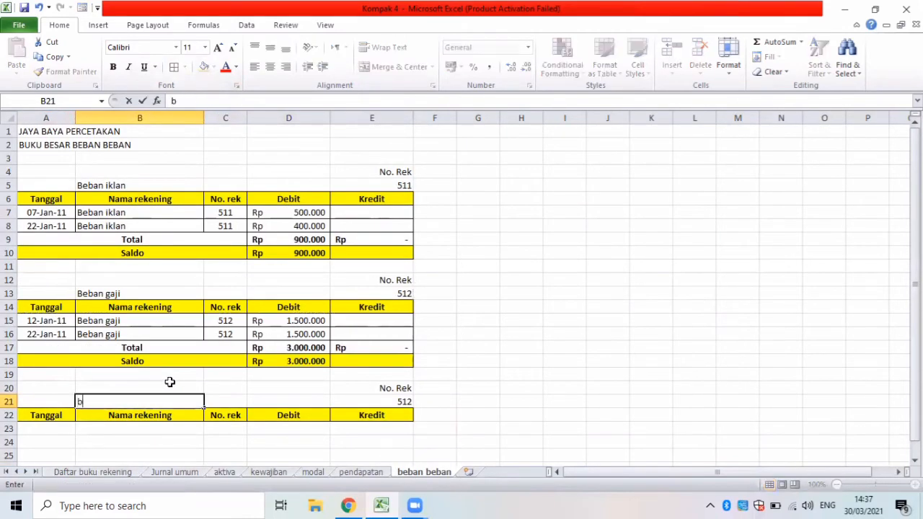
pyautogui.write('Beban pemeli')
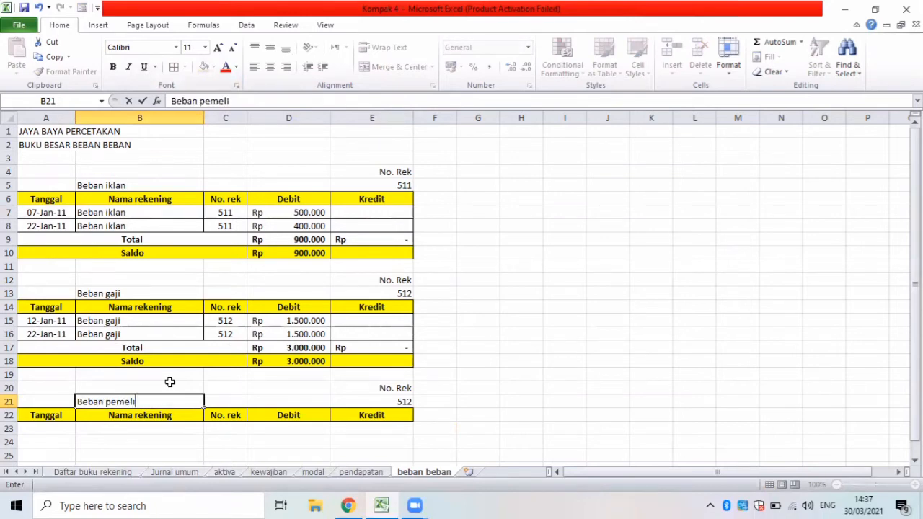
pyautogui.write('haraan pera')
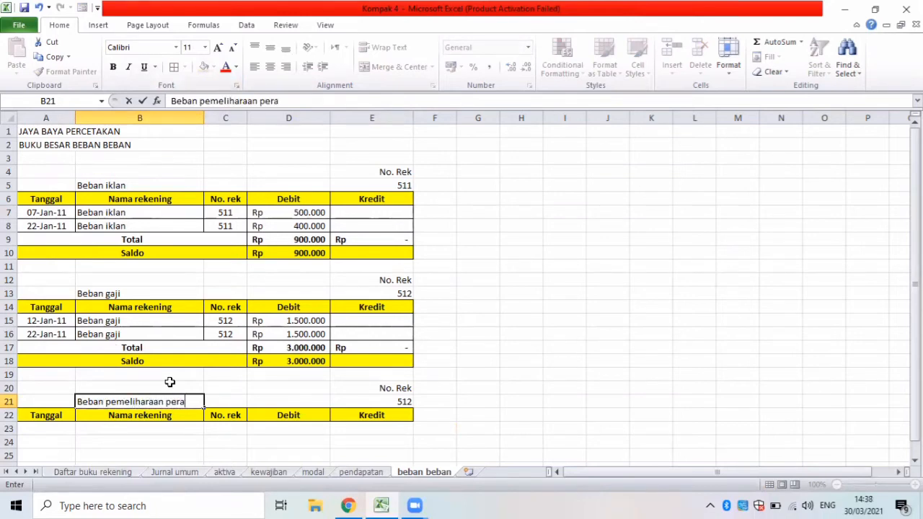
pyautogui.write('latan')
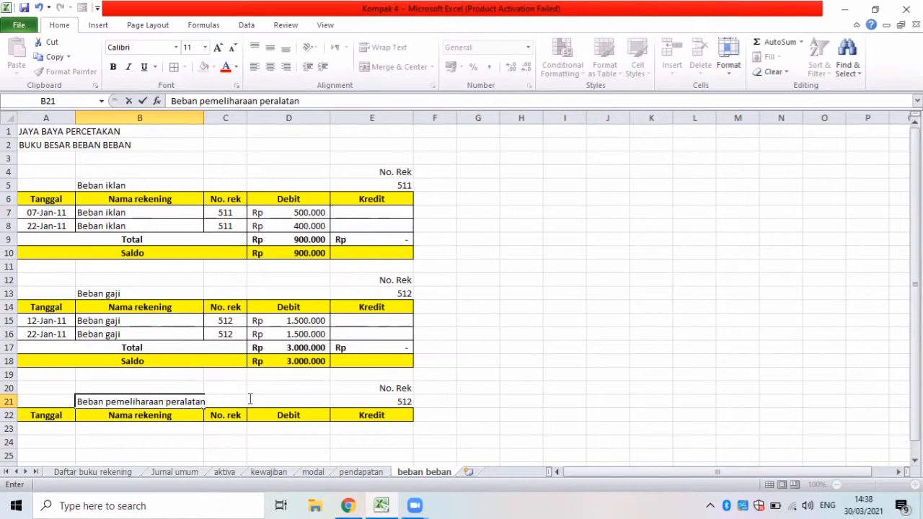
pyautogui.click(388, 411)
# Set the Beban pemeliharaan peralatan account number in E21 to 513.
pyautogui.click(396, 402)
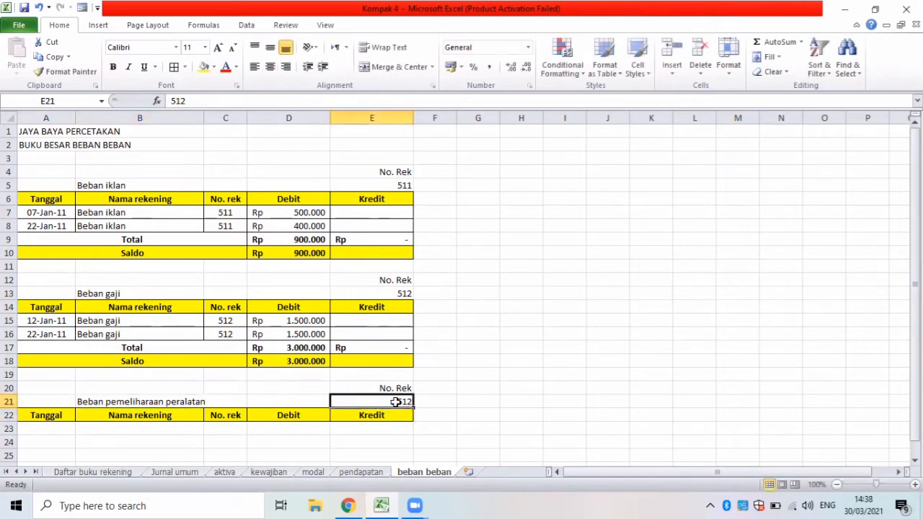
pyautogui.press('BackSpace')
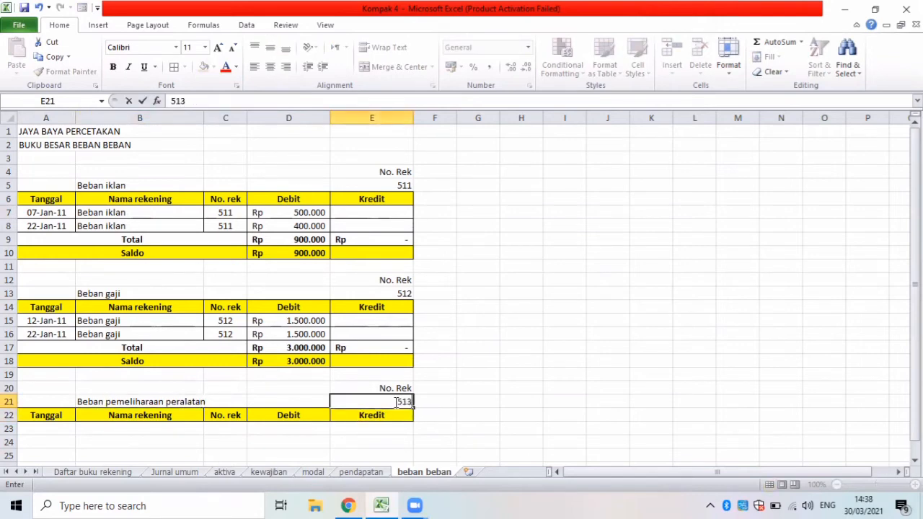
pyautogui.click(43, 430)
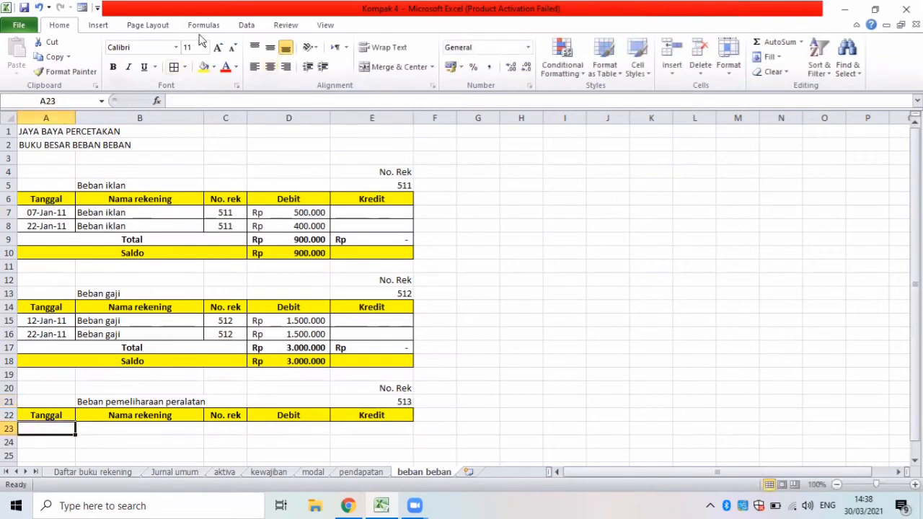
# Start an Advanced Filter from A23 that copies to another location, with Jurnal umum B5:F70 as the list range.
pyautogui.click(244, 27)
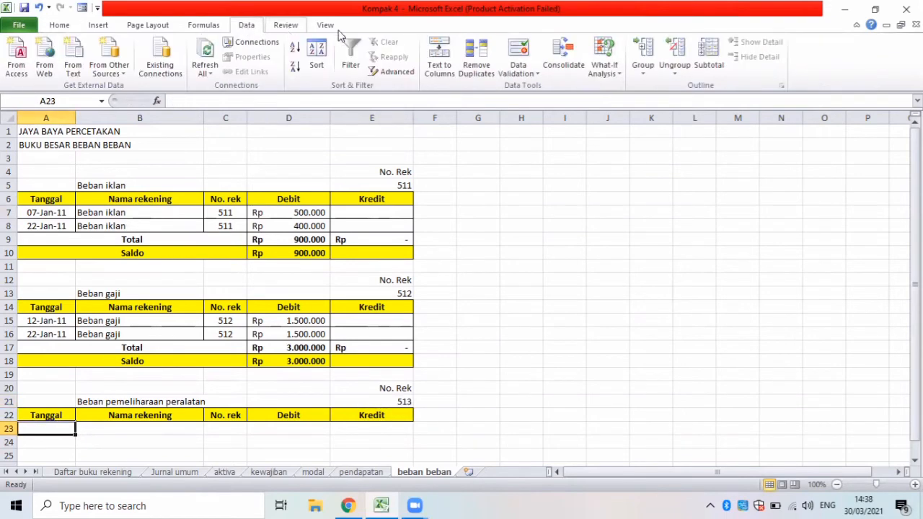
pyautogui.click(391, 73)
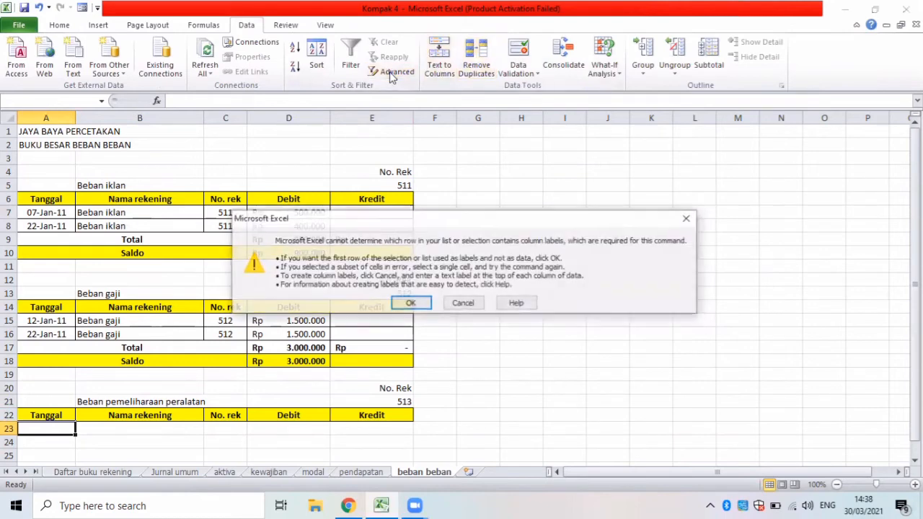
pyautogui.click(409, 303)
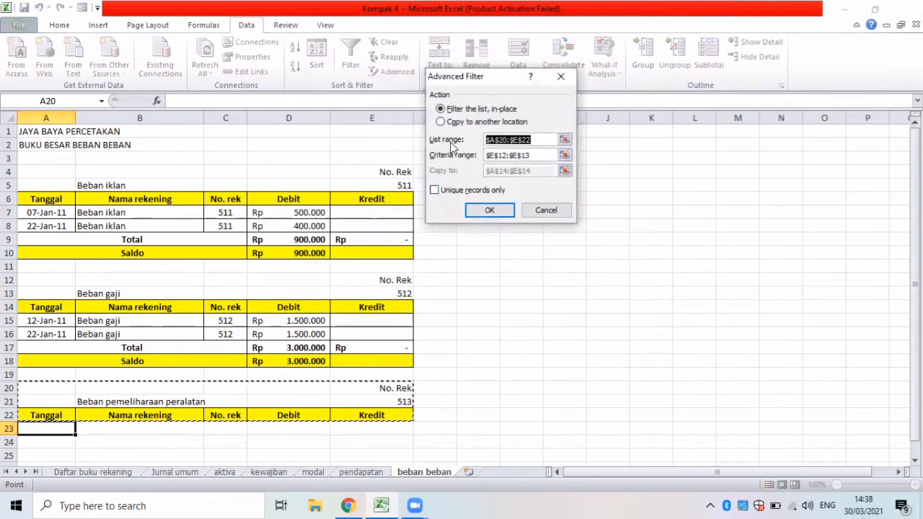
pyautogui.click(446, 123)
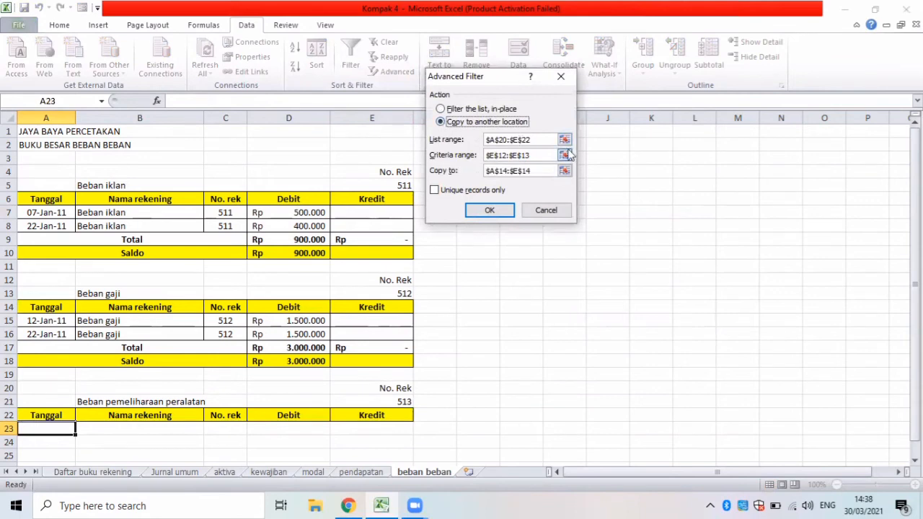
pyautogui.press('BackSpace')
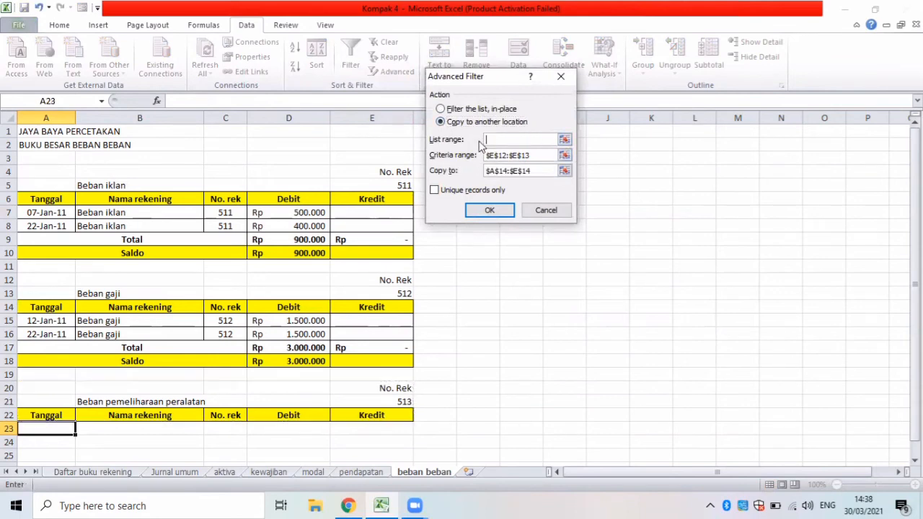
pyautogui.click(181, 473)
pyautogui.moveTo(915, 398); pyautogui.dragTo(882, 174)
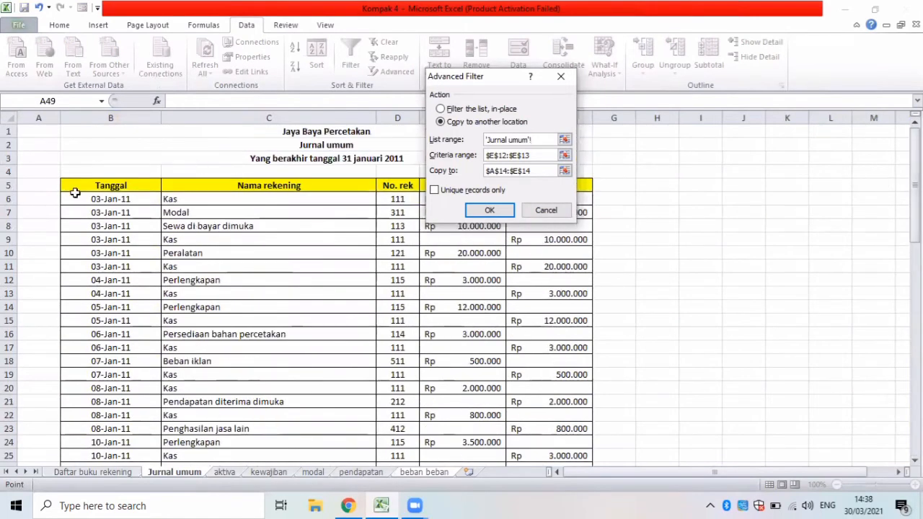
pyautogui.moveTo(72, 178); pyautogui.dragTo(583, 429)
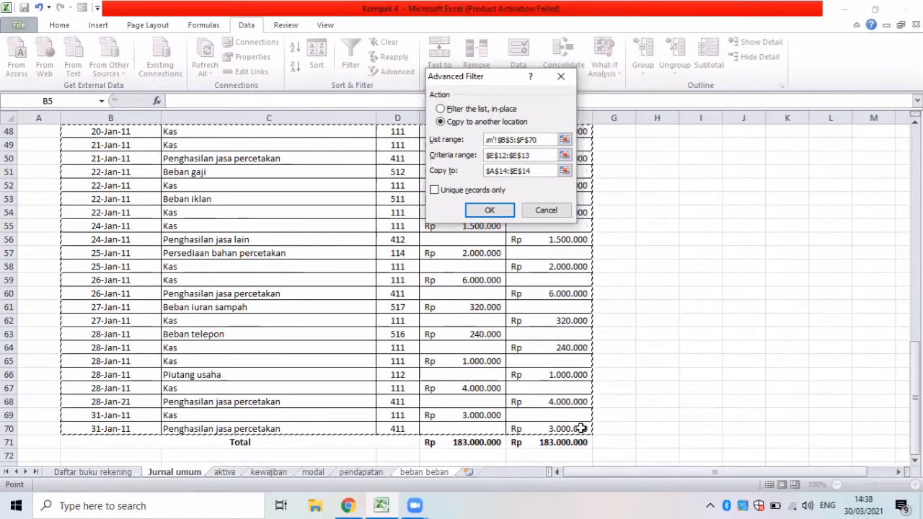
# Set the filter's criteria range to E20:E21 and its copy destination to A22:E22, and run it.
pyautogui.moveTo(537, 156); pyautogui.dragTo(488, 155)
pyautogui.press('BackSpace')
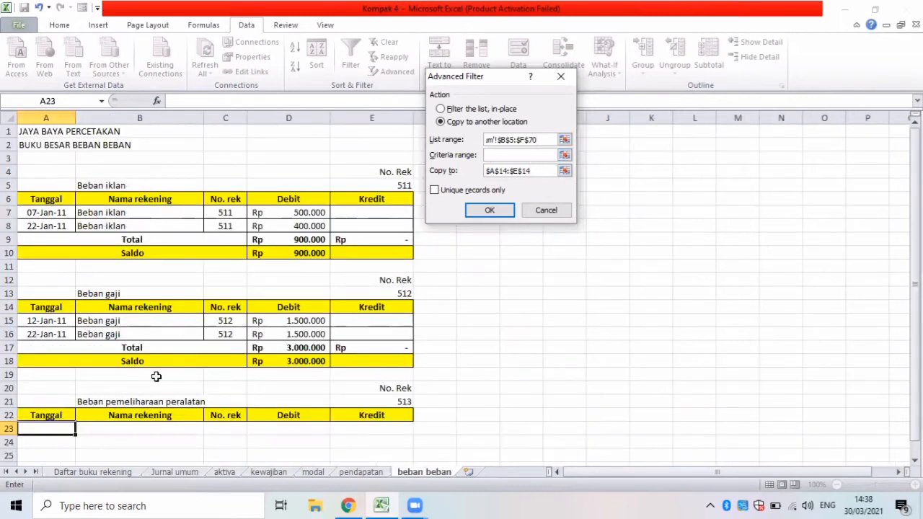
pyautogui.moveTo(351, 392); pyautogui.dragTo(351, 403)
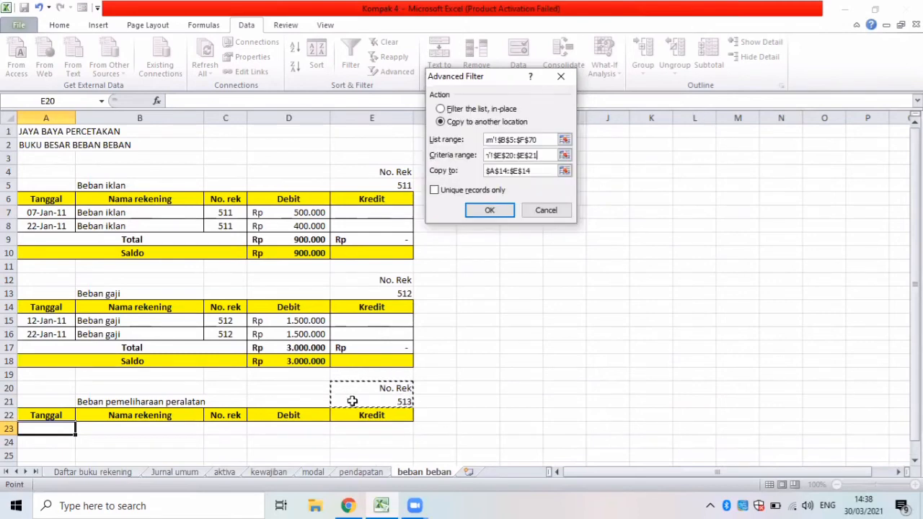
pyautogui.moveTo(540, 171); pyautogui.dragTo(485, 171)
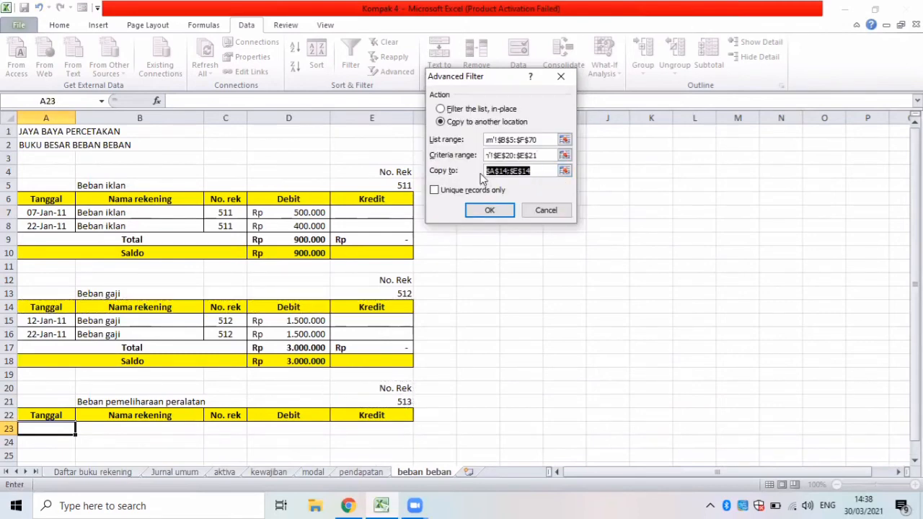
pyautogui.press('BackSpace')
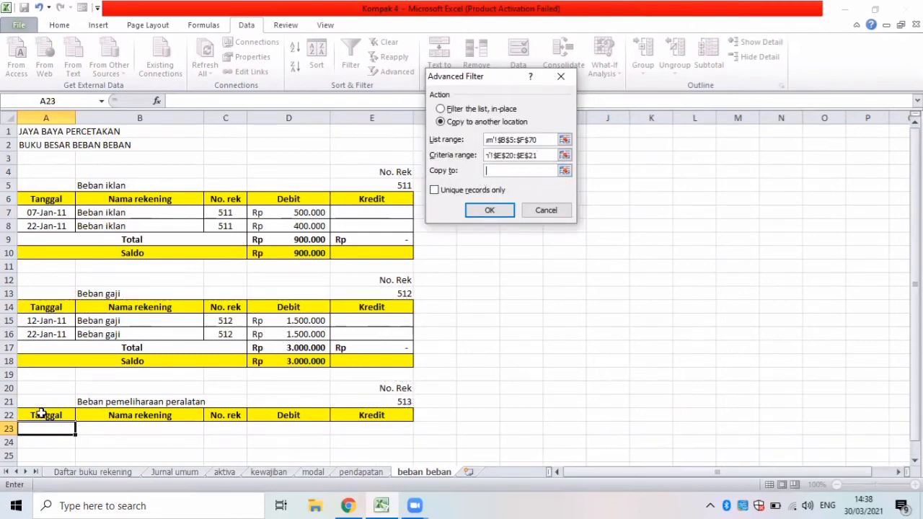
pyautogui.moveTo(42, 414); pyautogui.dragTo(347, 415)
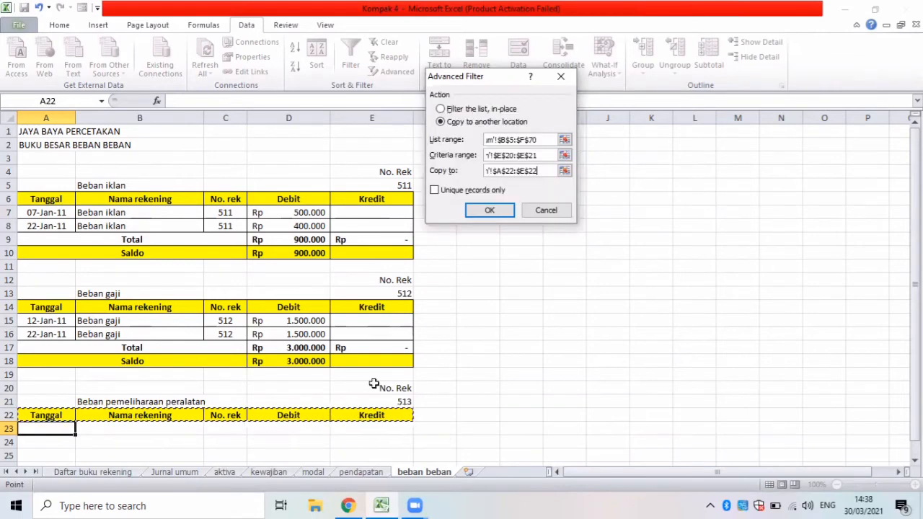
pyautogui.click(496, 208)
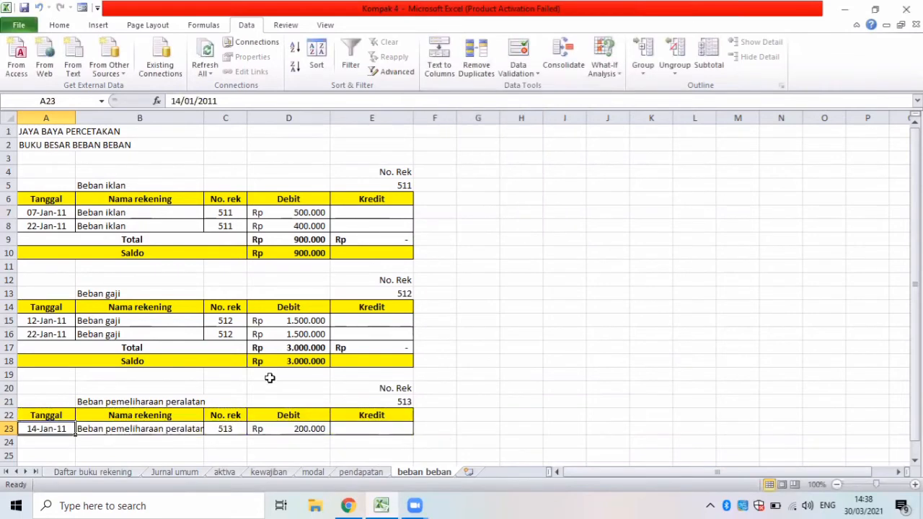
# Label A24 as Total and A25 as Saldo below the Beban pemeliharaan peralatan entry.
pyautogui.click(67, 442)
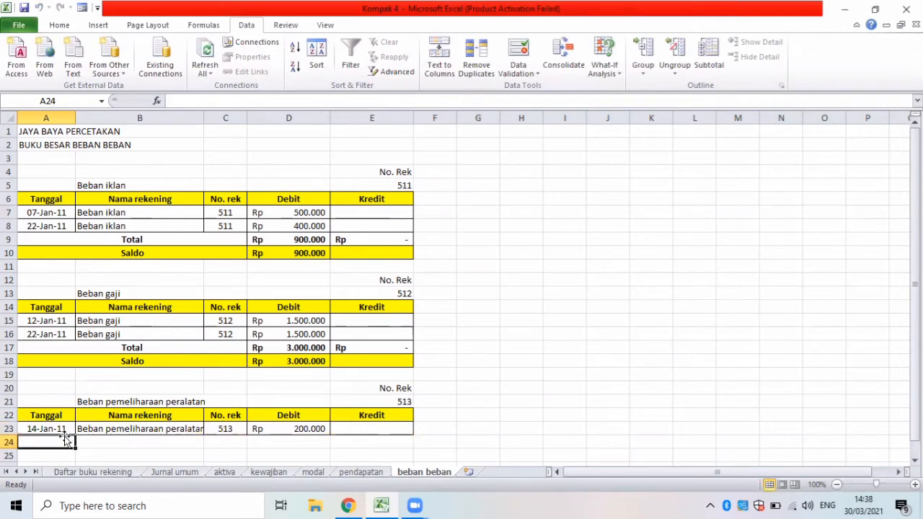
pyautogui.write('Tot')
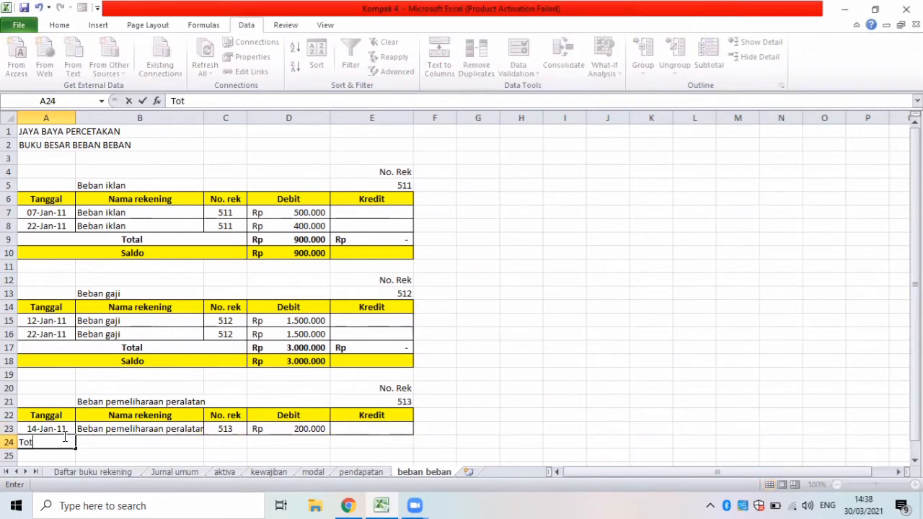
pyautogui.write('al')
pyautogui.press('Return')
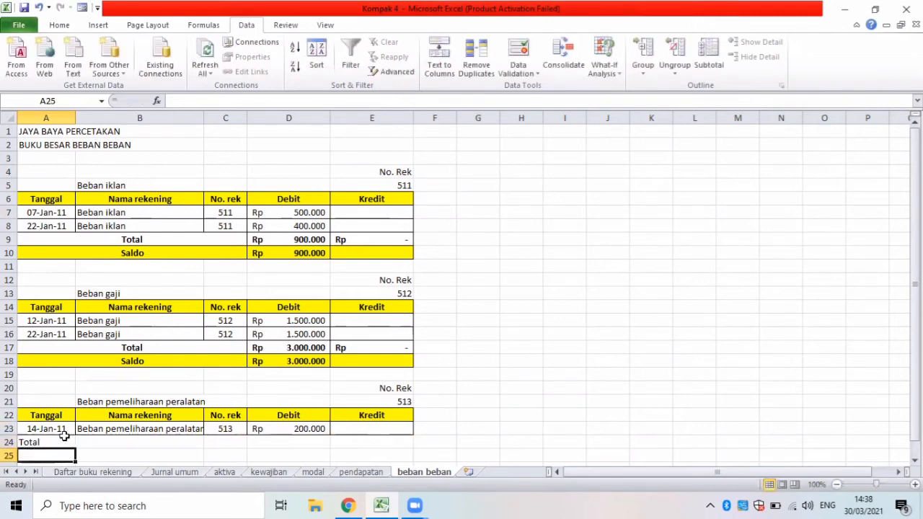
pyautogui.write('Sal')
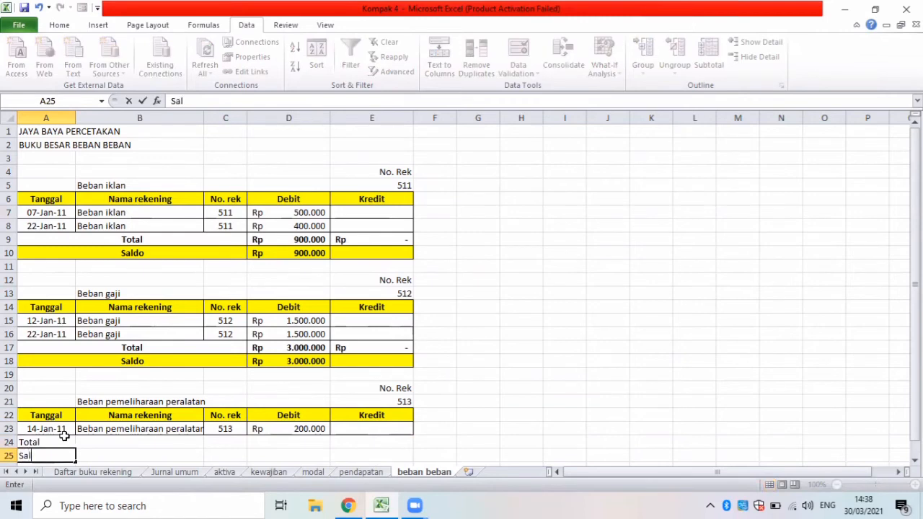
pyautogui.write('do')
# Apply all borders to the Beban pemeliharaan peralatan Total and Saldo rows A24:E25.
pyautogui.moveTo(63, 441); pyautogui.dragTo(350, 455)
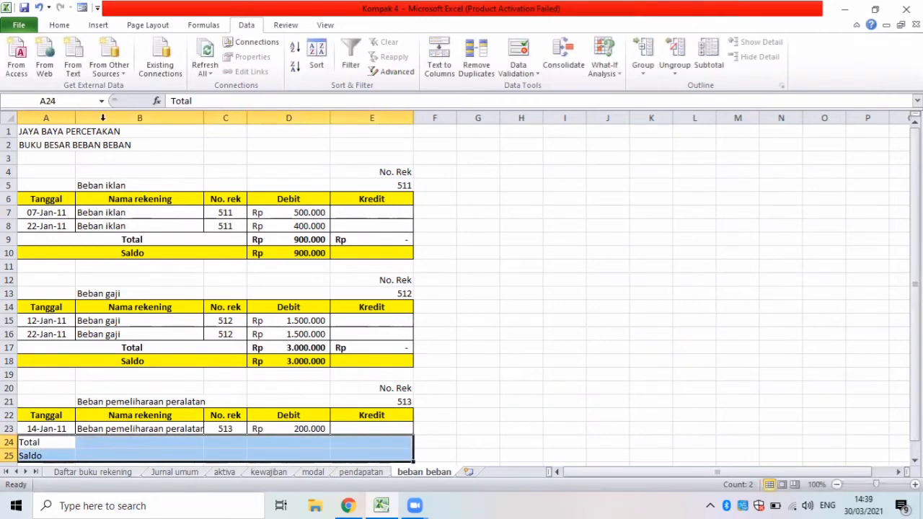
pyautogui.click(60, 25)
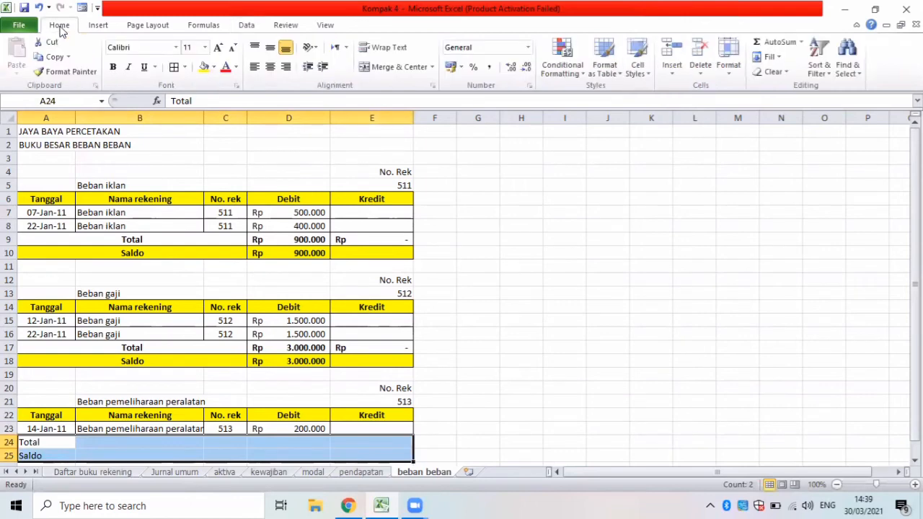
pyautogui.click(174, 67)
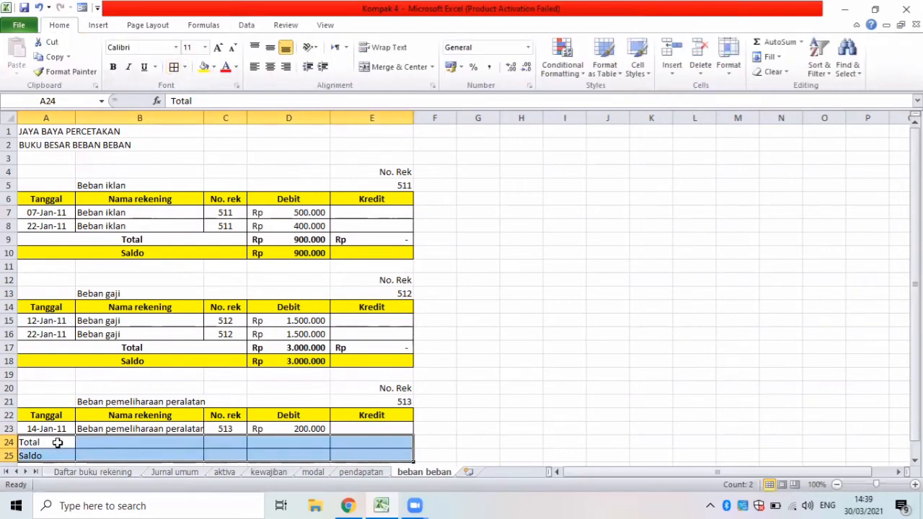
# Merge and center the Total label across A24:C24 in the Beban pemeliharaan peralatan table.
pyautogui.moveTo(57, 443); pyautogui.dragTo(220, 442)
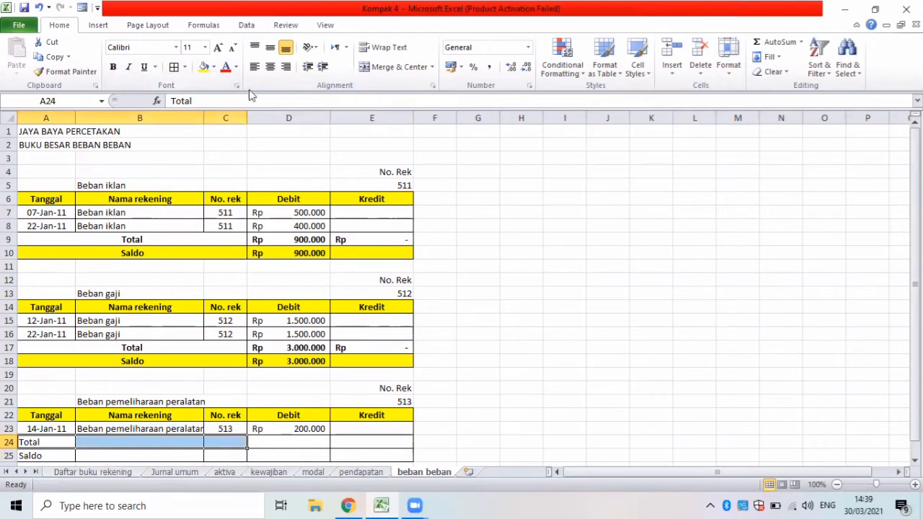
pyautogui.click(378, 68)
pyautogui.moveTo(64, 456); pyautogui.dragTo(259, 458)
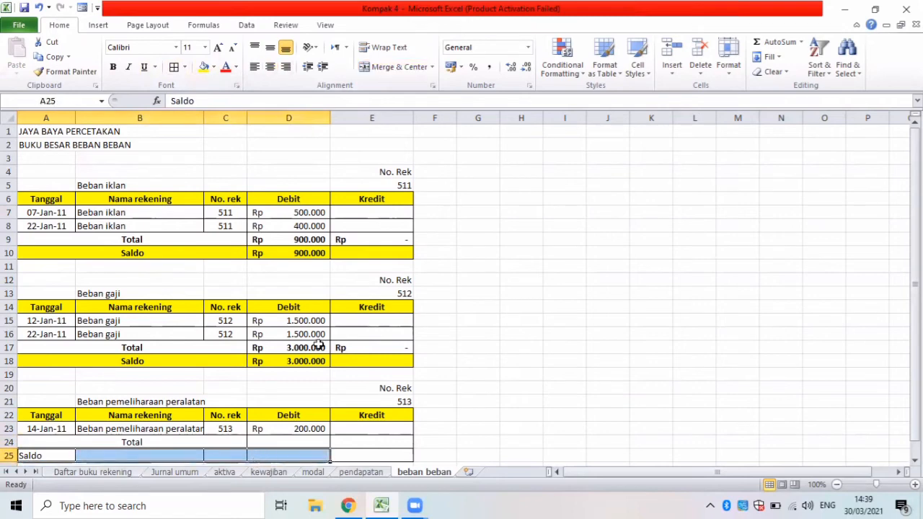
pyautogui.click(395, 66)
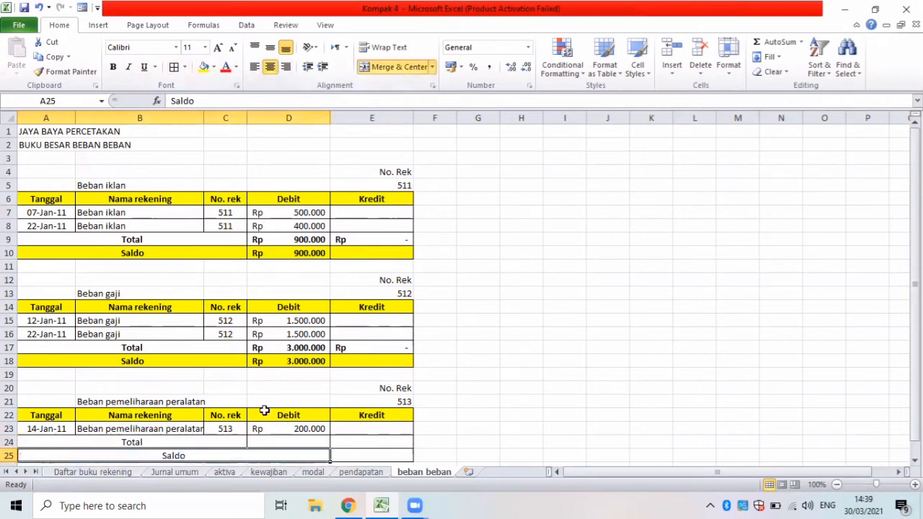
pyautogui.hotkey('ctrl', 'z')
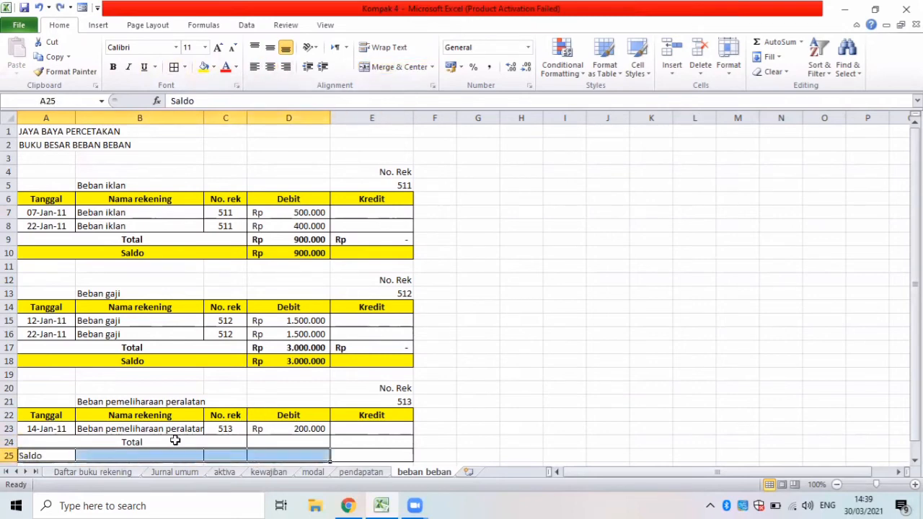
# Merge and center the Saldo label across A25:C25 in the Beban pemeliharaan peralatan table.
pyautogui.moveTo(50, 455); pyautogui.dragTo(236, 455)
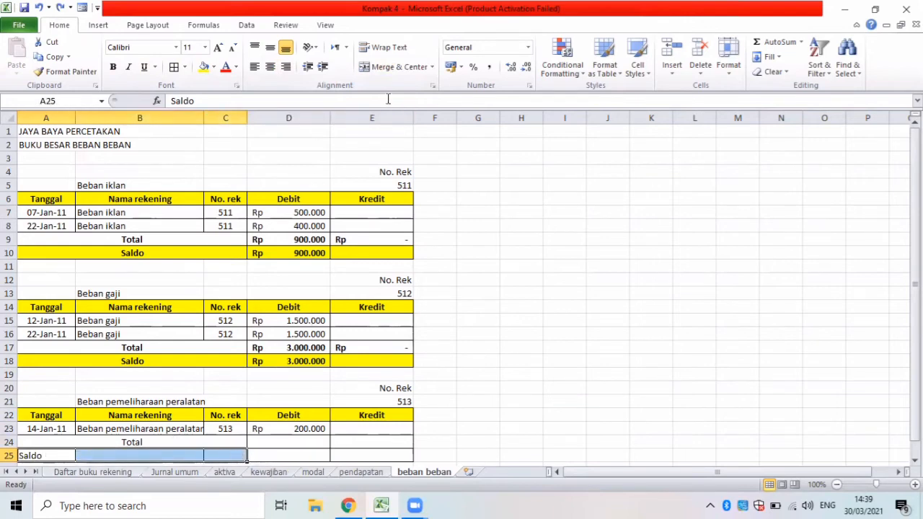
pyautogui.click(391, 67)
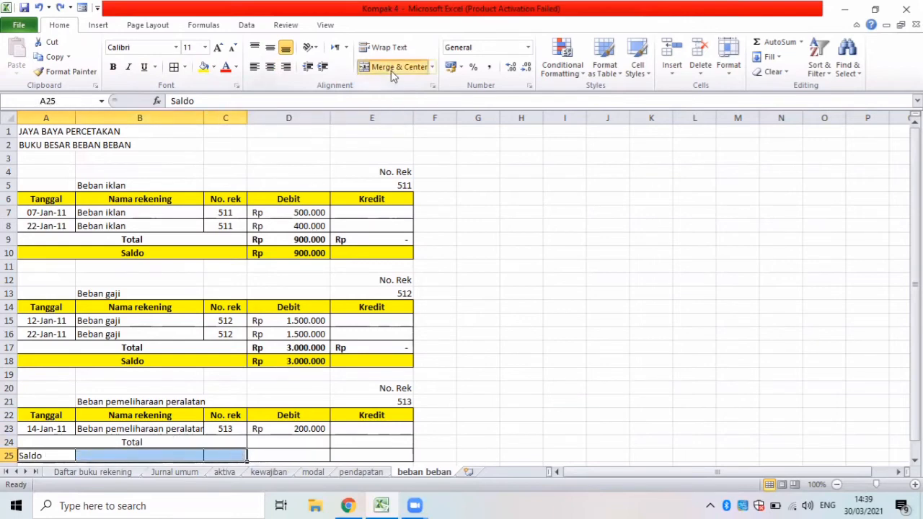
# Fill the Total row with SUM formulas, summing D23 in D24 and E23 in E24.
pyautogui.click(265, 445)
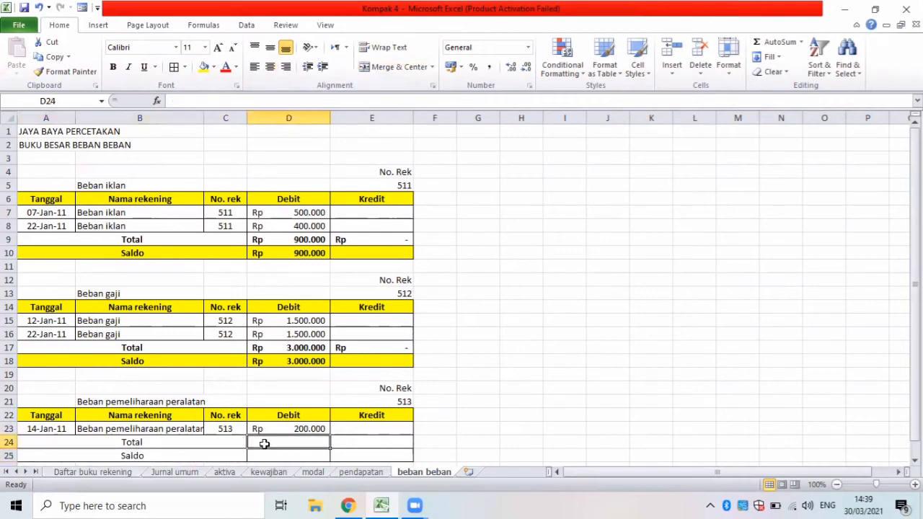
pyautogui.write('=sum(')
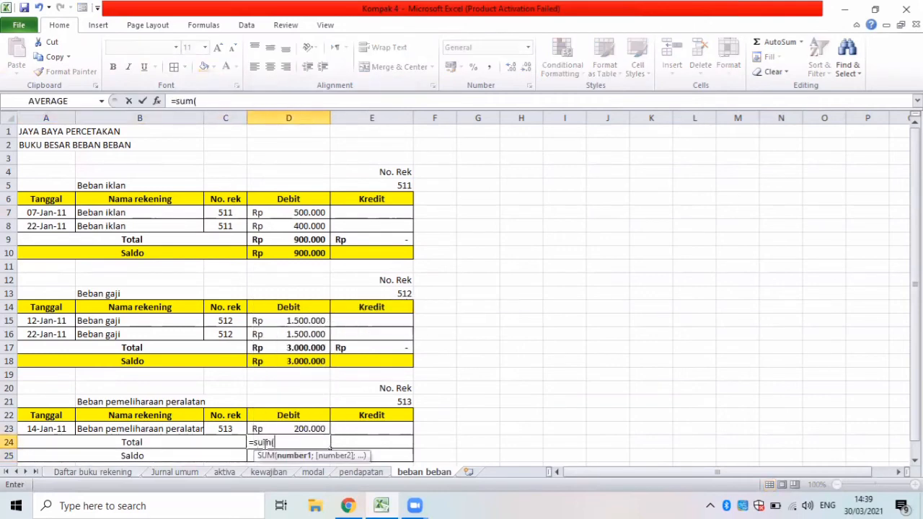
pyautogui.click(269, 428)
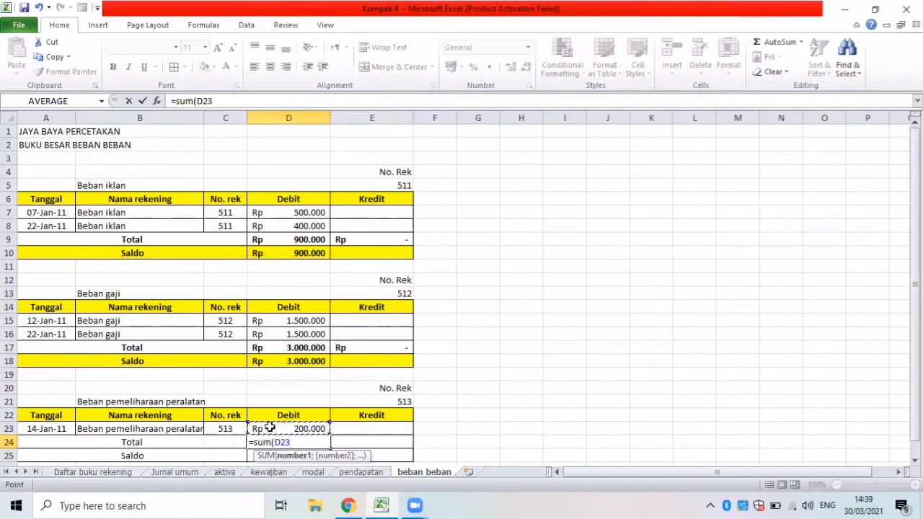
pyautogui.press('Return')
pyautogui.click(349, 440)
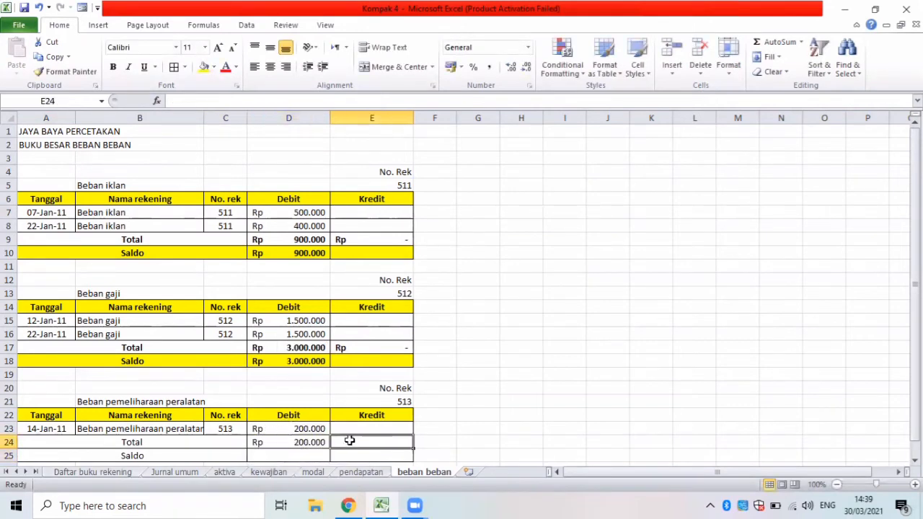
pyautogui.write('=sum')
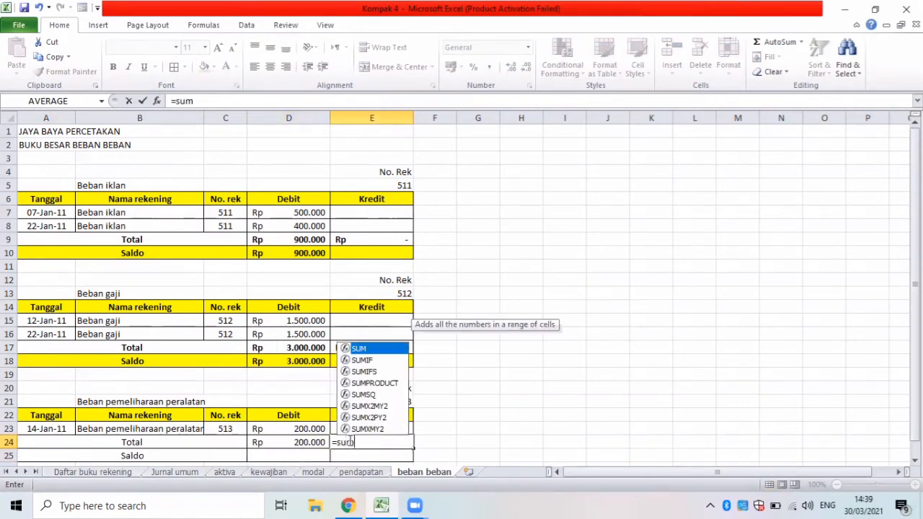
pyautogui.write('(')
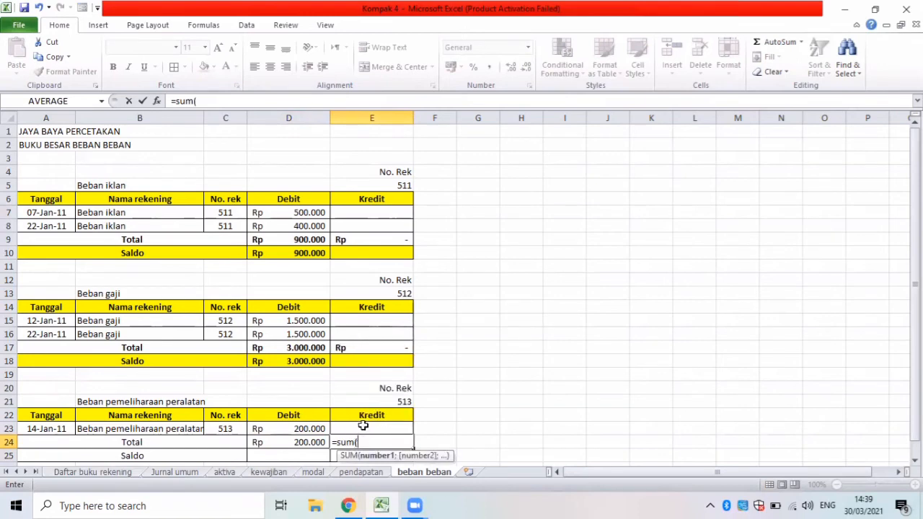
pyautogui.click(358, 429)
pyautogui.press('Return')
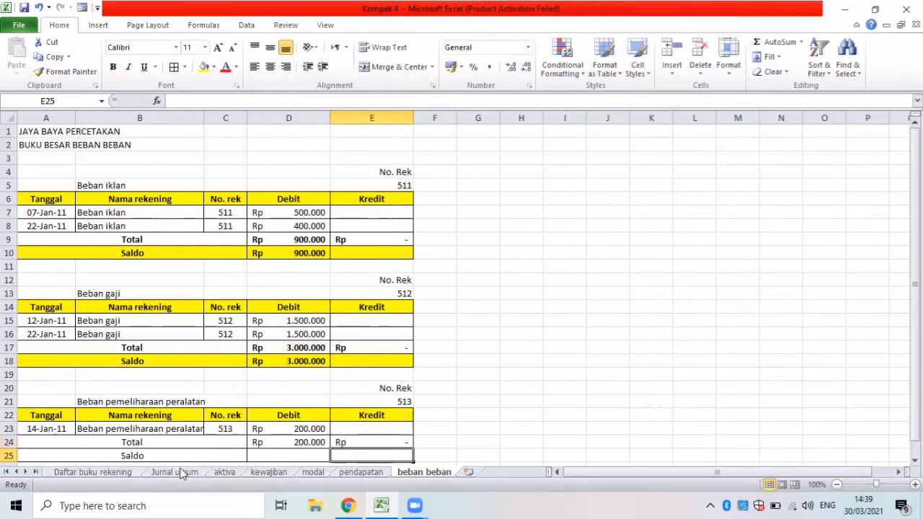
# Calculate the Beban pemeliharaan peralatan balance in D25 with the formula =D24-E24.
pyautogui.click(263, 458)
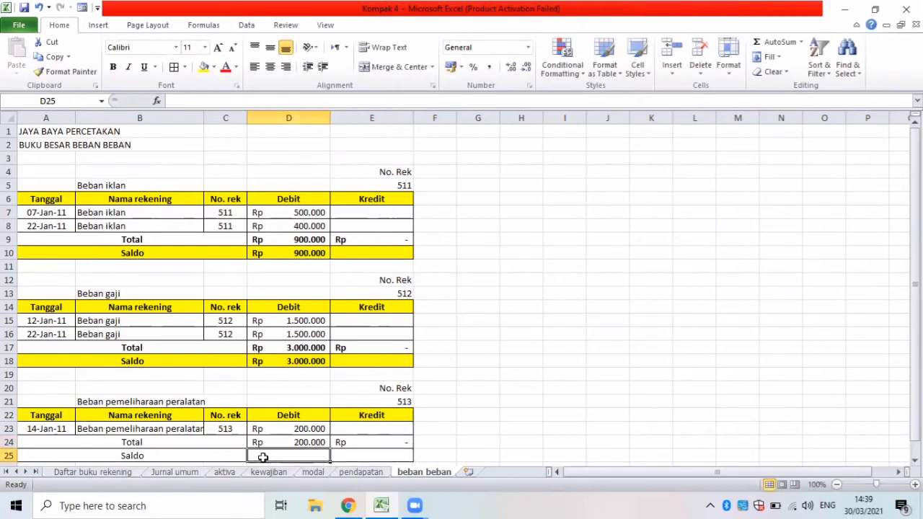
pyautogui.write('=')
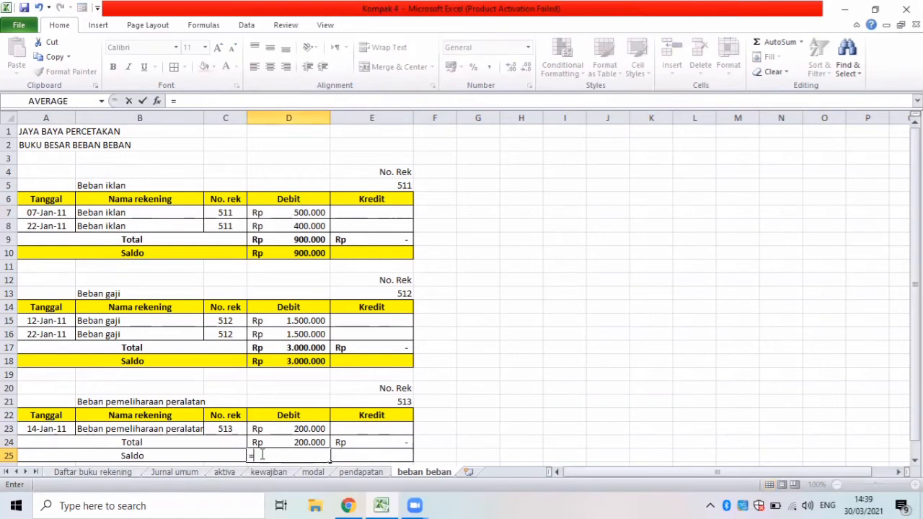
pyautogui.click(274, 443)
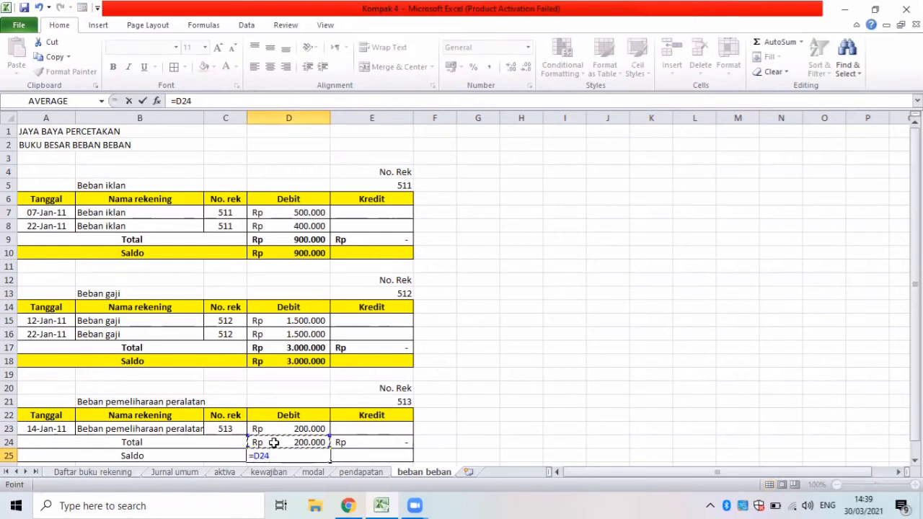
pyautogui.write('-')
pyautogui.click(375, 441)
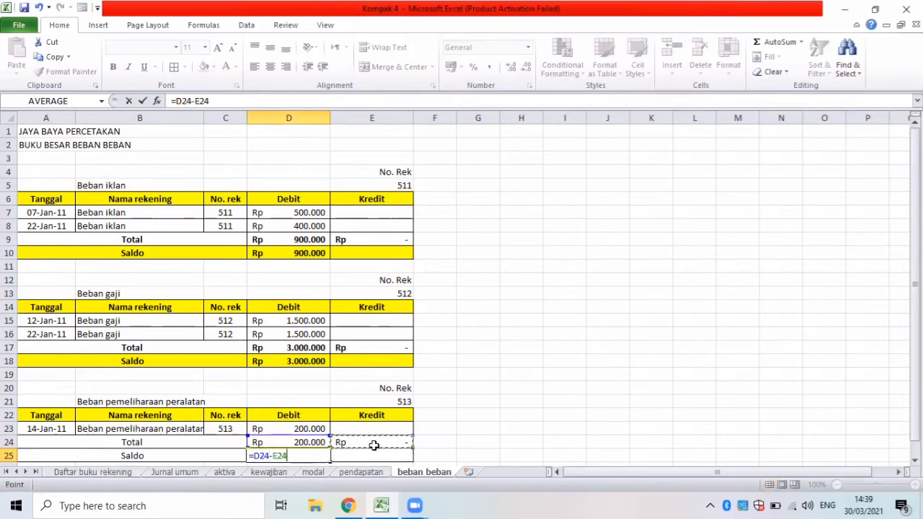
pyautogui.press('Return')
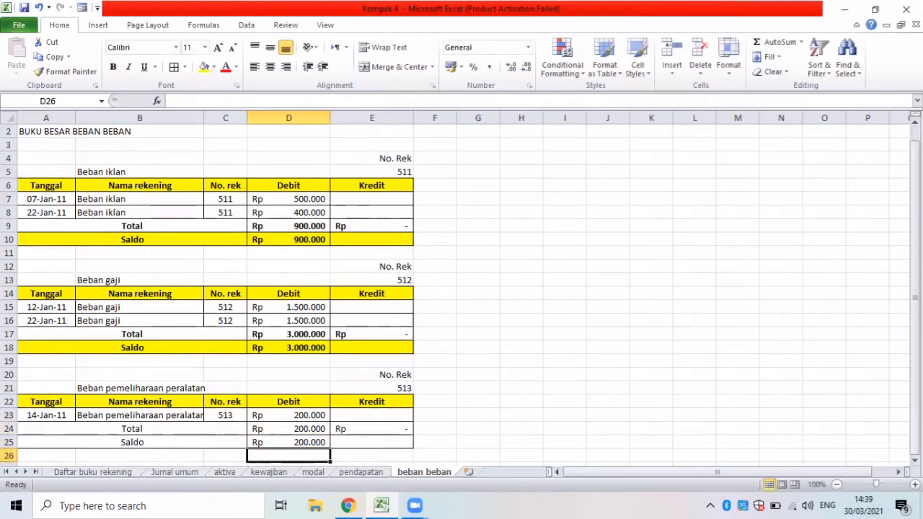
# Bold the Total and Saldo rows A24:E25 of the Beban pemeliharaan peralatan table.
pyautogui.press('Down')
pyautogui.press('Down')
pyautogui.press('Down')
pyautogui.press('Down')
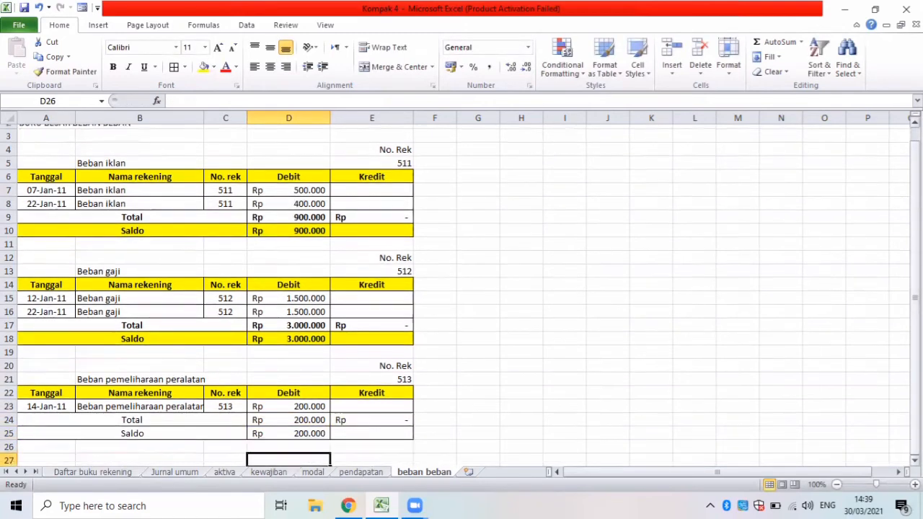
pyautogui.press('Down')
pyautogui.press('Down')
pyautogui.press('Down')
pyautogui.press('Down')
pyautogui.press('Down')
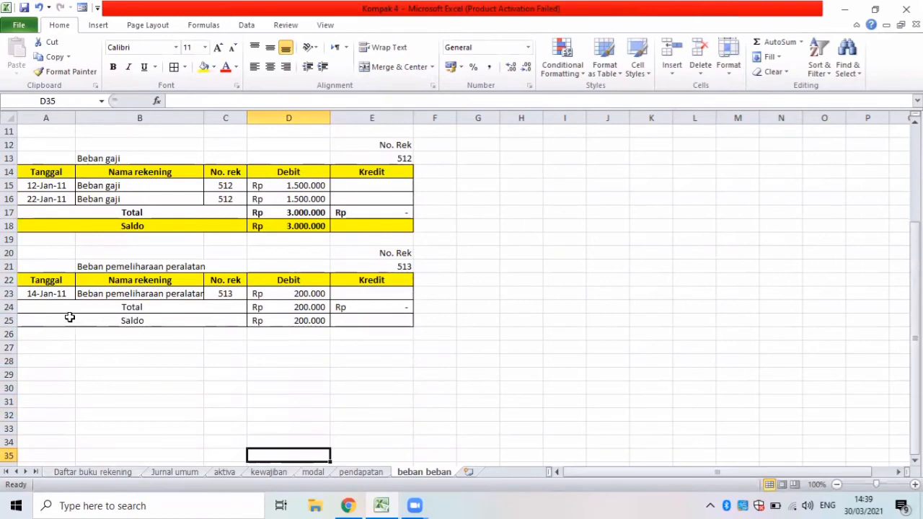
pyautogui.moveTo(62, 310); pyautogui.dragTo(340, 319)
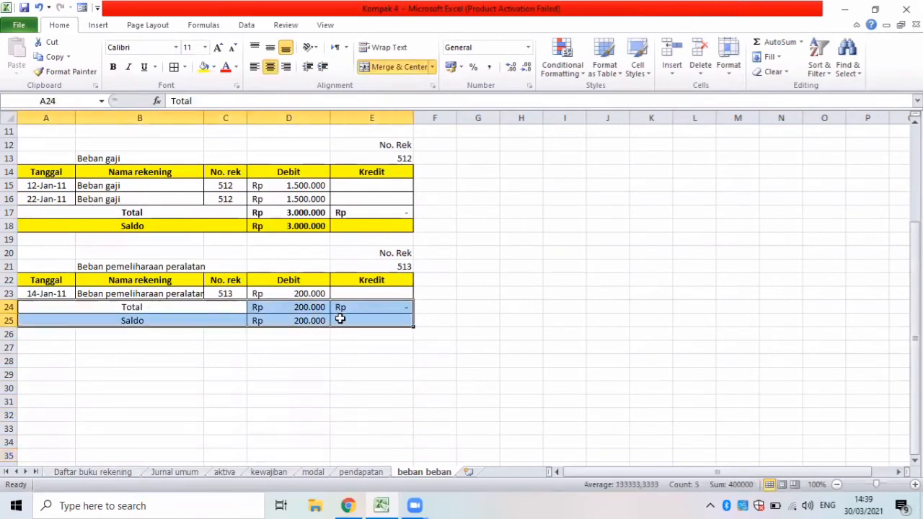
pyautogui.hotkey('ctrl', 'b')
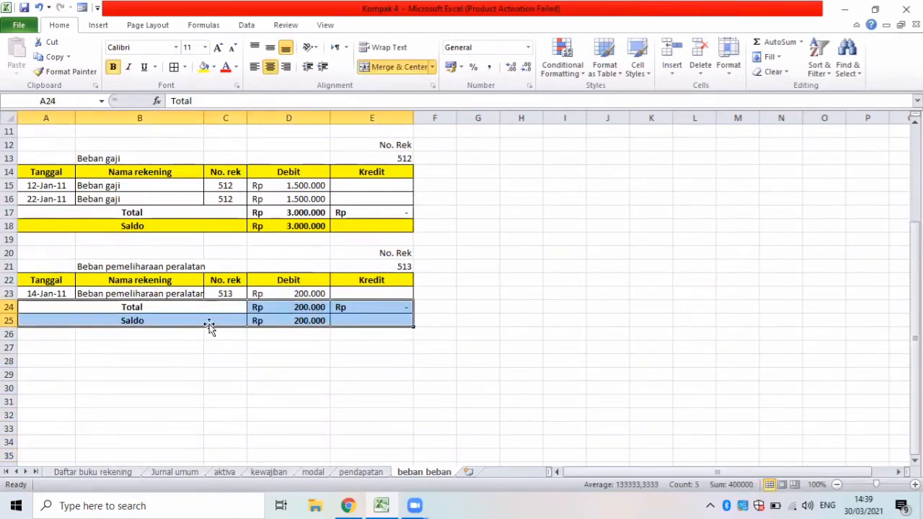
# Fill the Saldo row A25:E25 with yellow.
pyautogui.moveTo(50, 320); pyautogui.dragTo(350, 322)
pyautogui.click(204, 67)
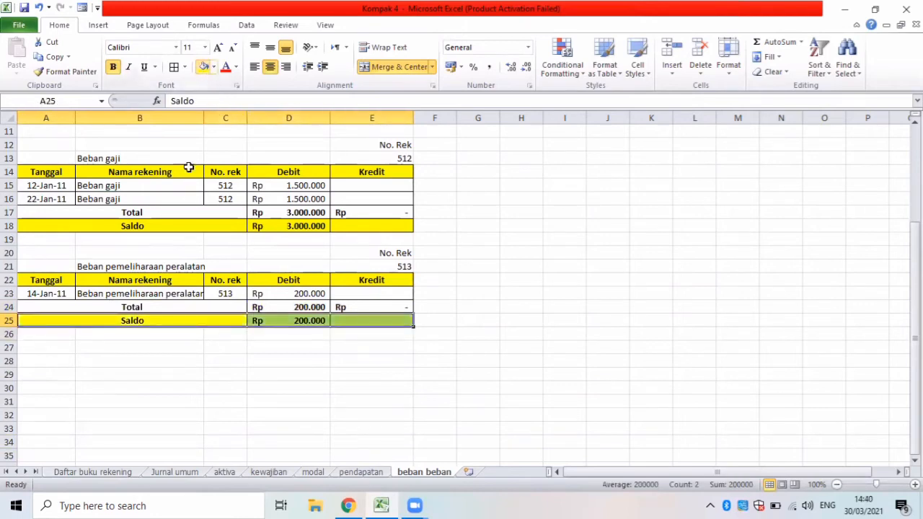
pyautogui.click(100, 339)
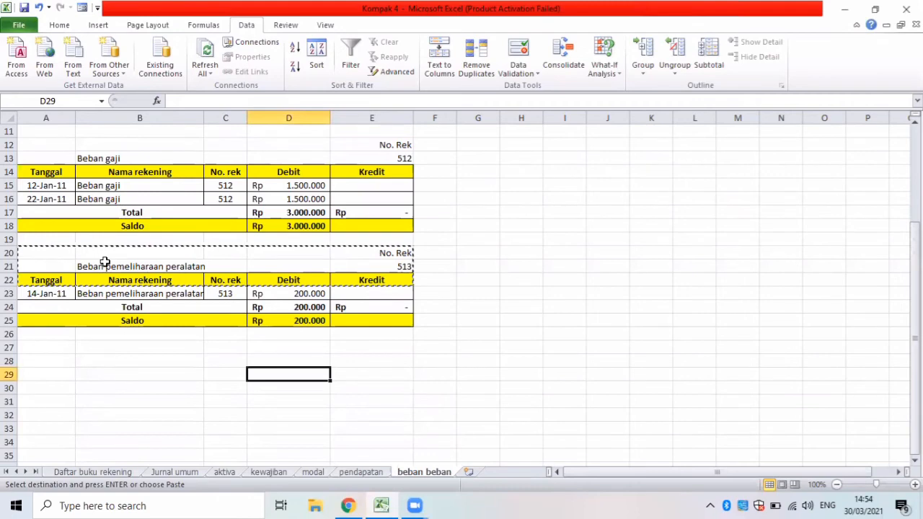
pyautogui.hotkey('ctrl', 'c')
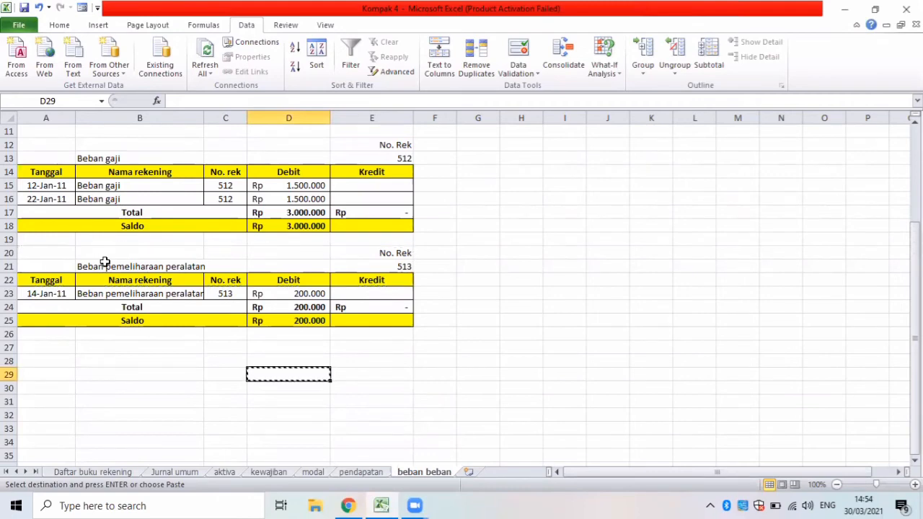
pyautogui.click(65, 348)
pyautogui.hotkey('ctrl', 'v')
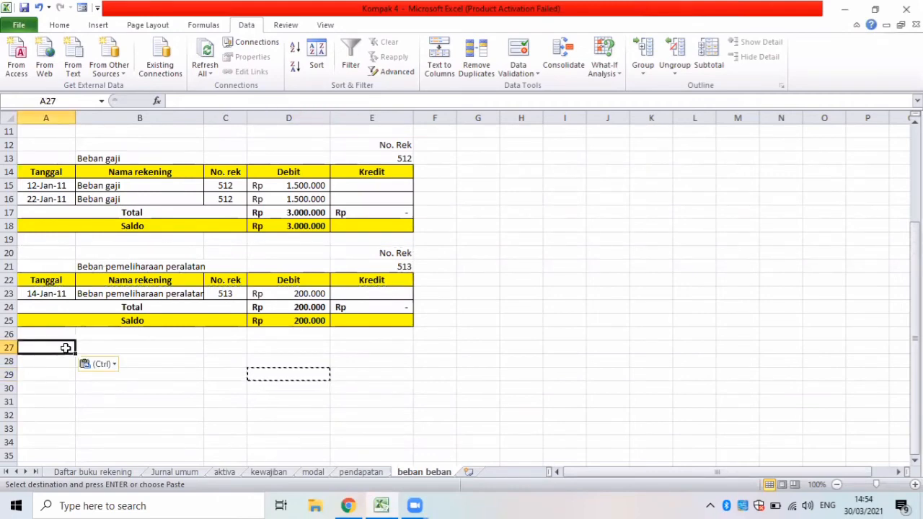
pyautogui.moveTo(62, 253); pyautogui.dragTo(364, 270)
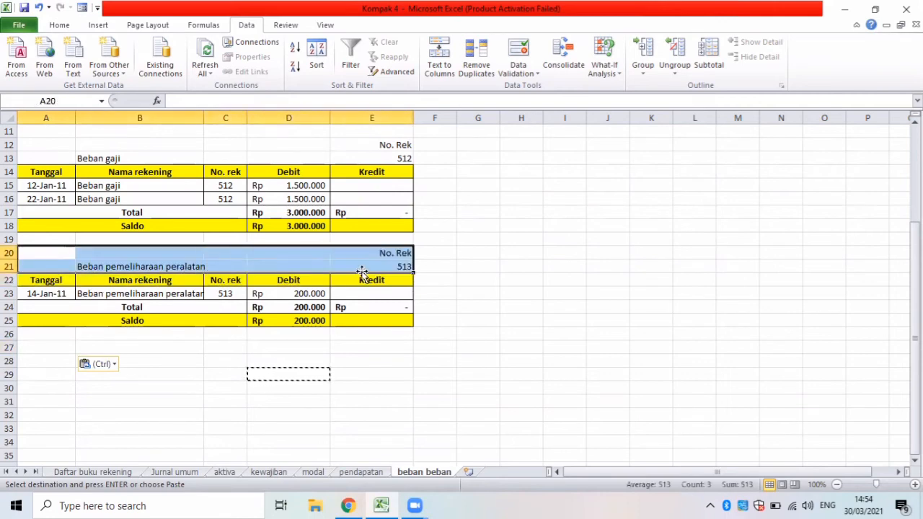
pyautogui.hotkey('ctrl', 'c')
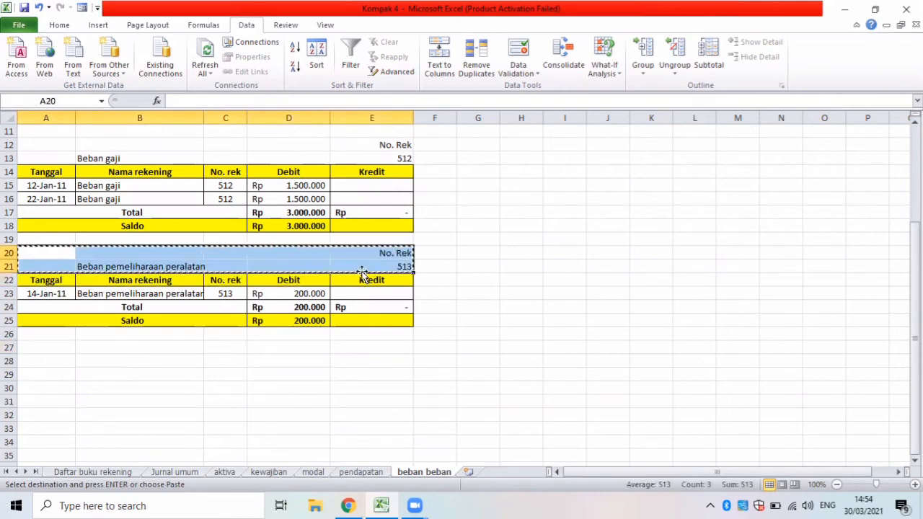
pyautogui.click(59, 359)
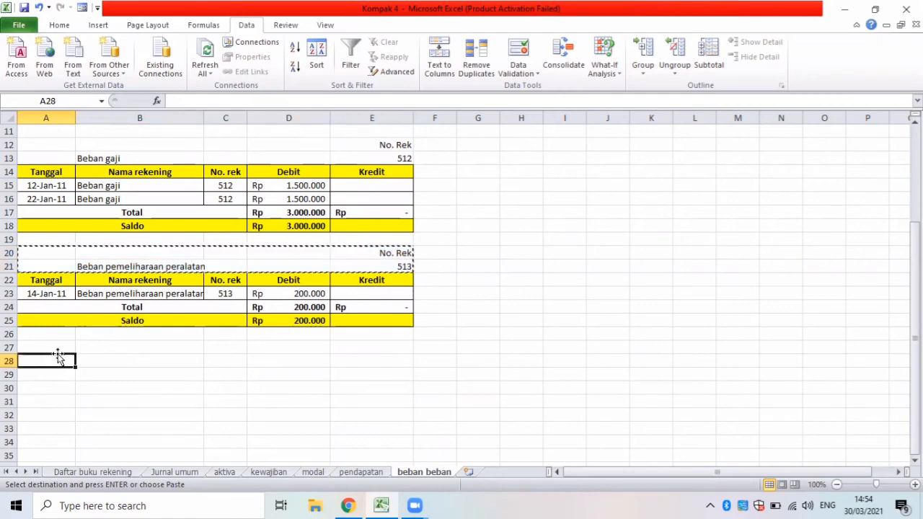
pyautogui.click(59, 349)
pyautogui.hotkey('ctrl', 'v')
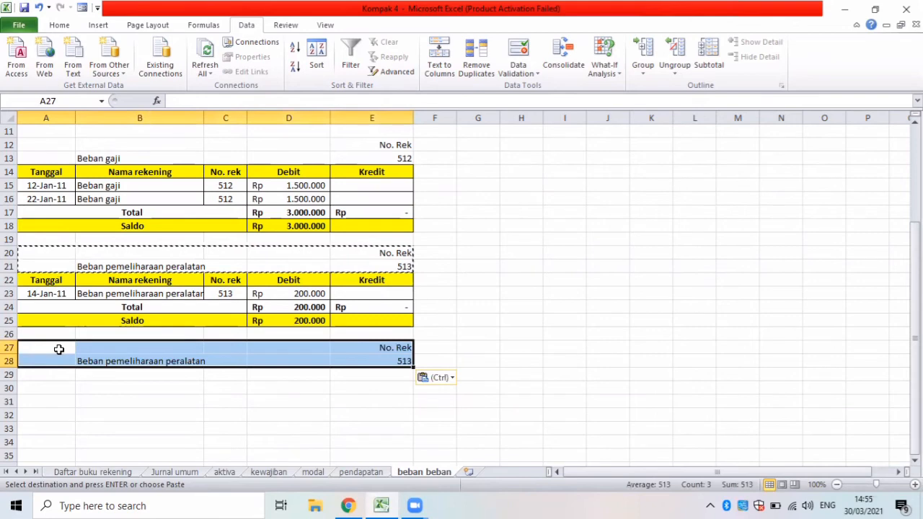
pyautogui.hotkey('ctrl', 'z')
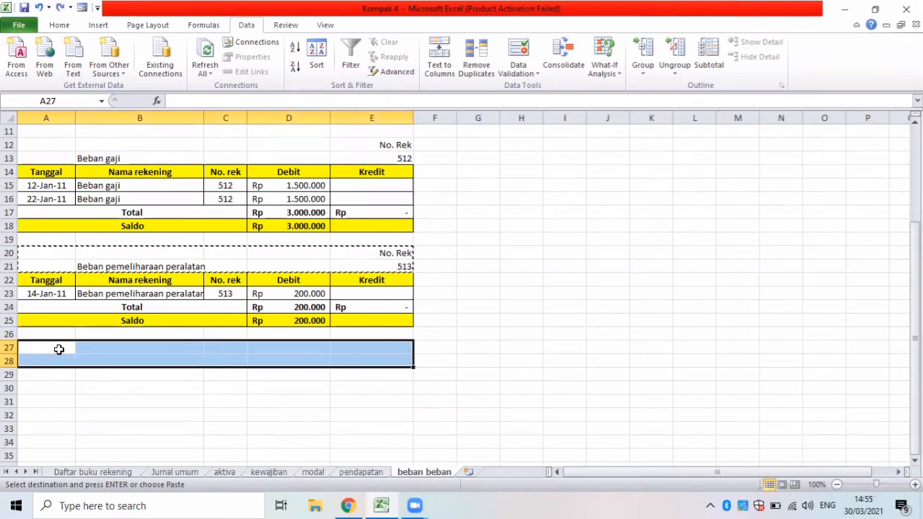
pyautogui.click(36, 252)
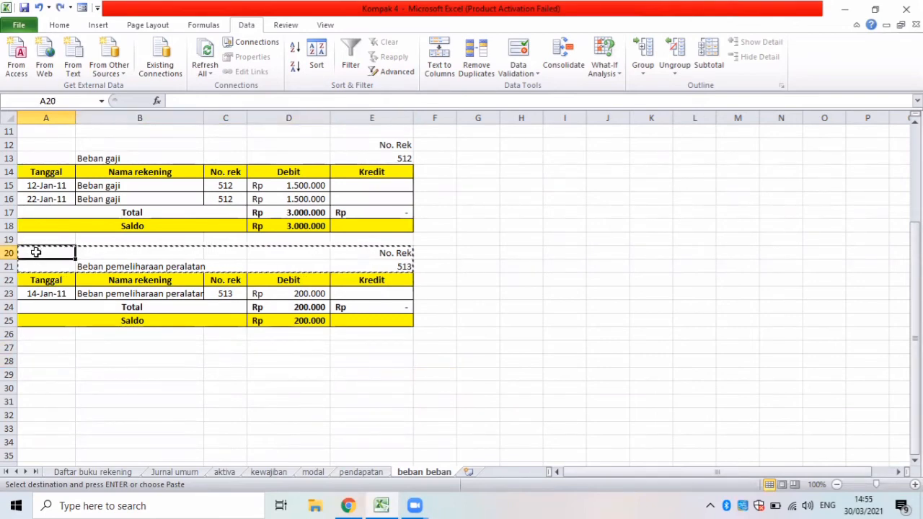
pyautogui.moveTo(44, 252); pyautogui.dragTo(77, 261)
pyautogui.click(77, 263)
pyautogui.click(74, 263)
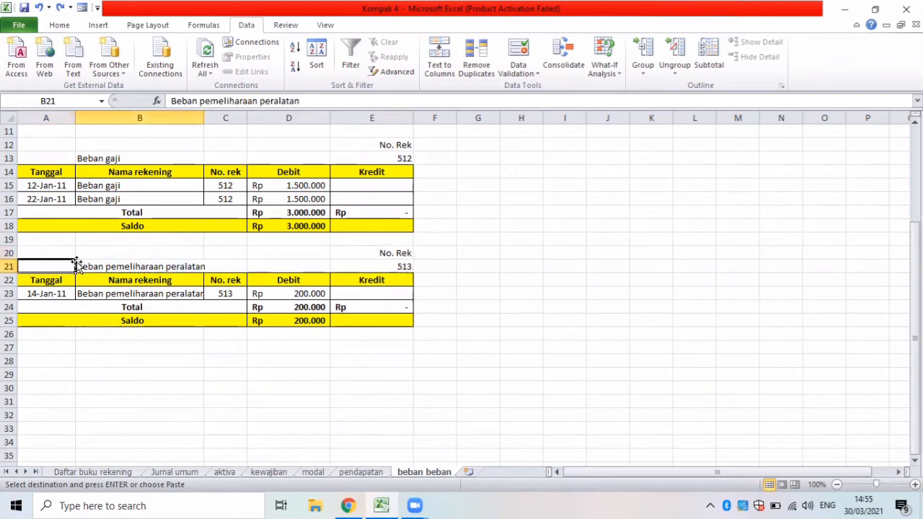
pyautogui.click(44, 251)
pyautogui.doubleClick(44, 251)
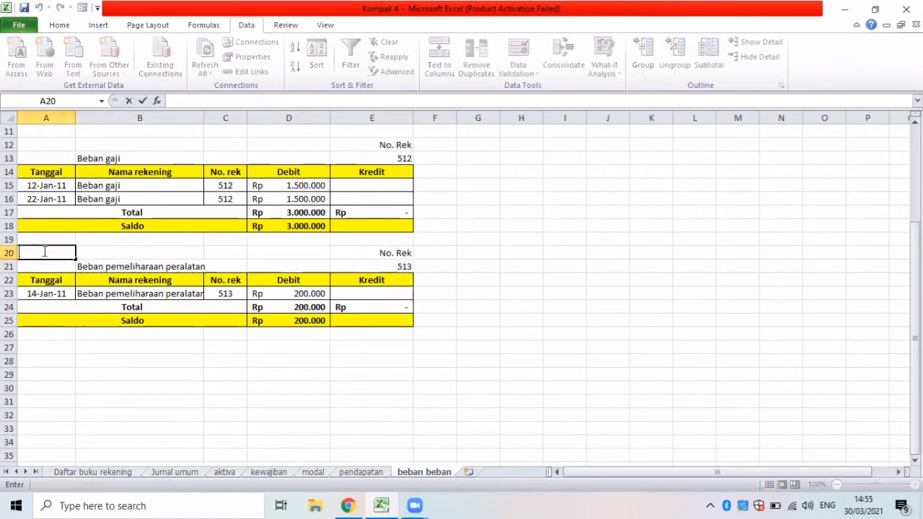
pyautogui.click(86, 255)
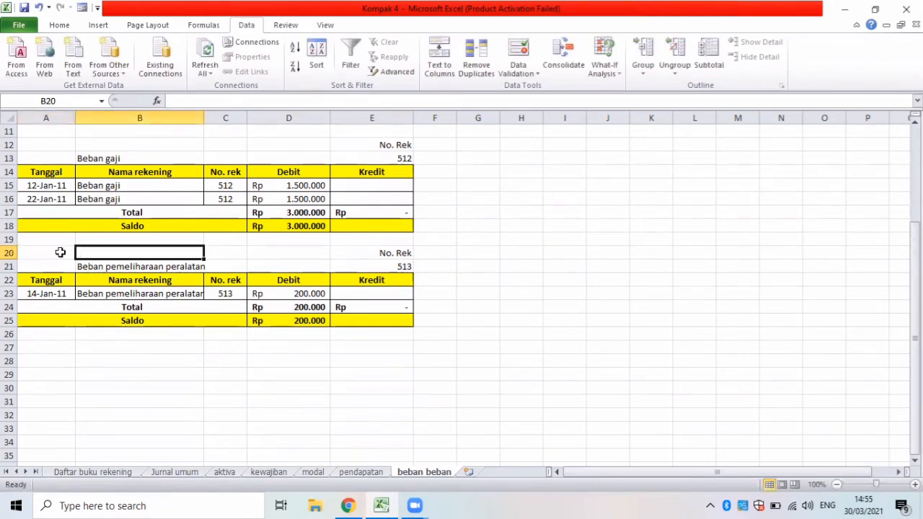
# Copy the Beban pemeliharaan peralatan heading block A20:E22 and paste it at A27 for the next account.
pyautogui.moveTo(60, 252); pyautogui.dragTo(387, 276)
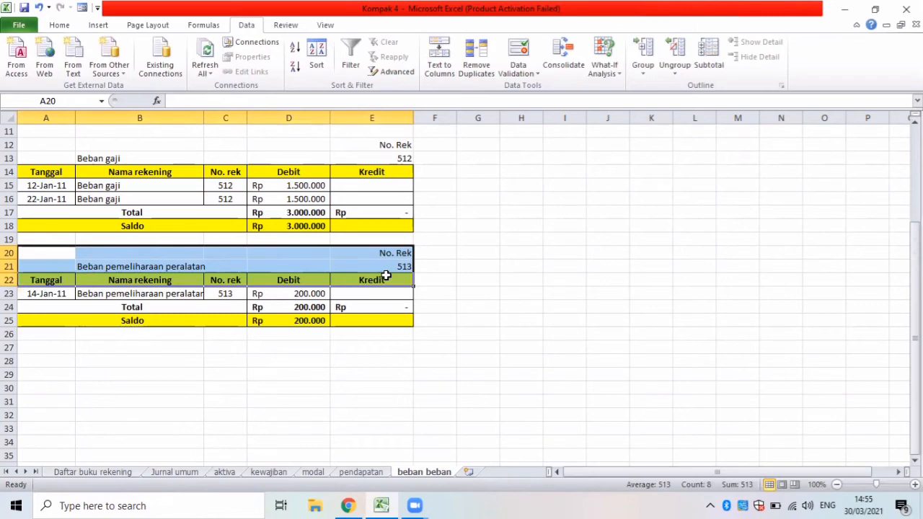
pyautogui.hotkey('ctrl', 'c')
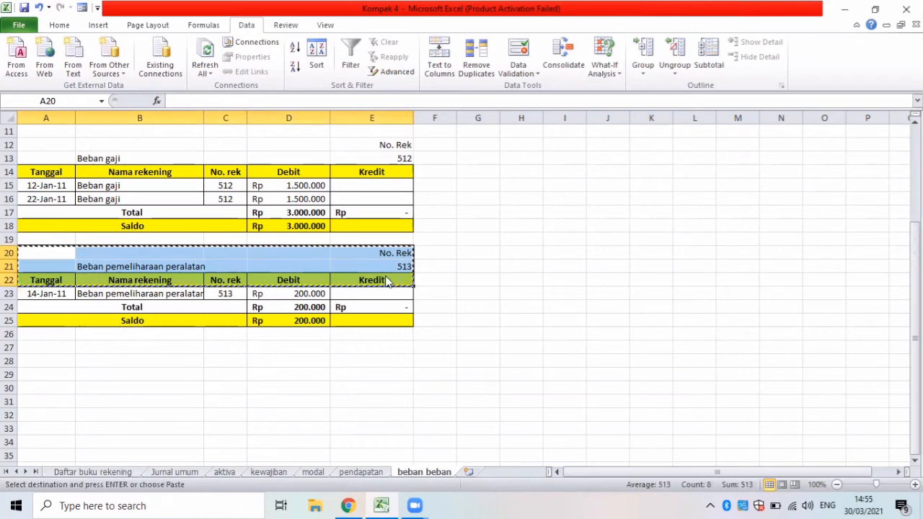
pyautogui.click(65, 349)
pyautogui.hotkey('ctrl', 'v')
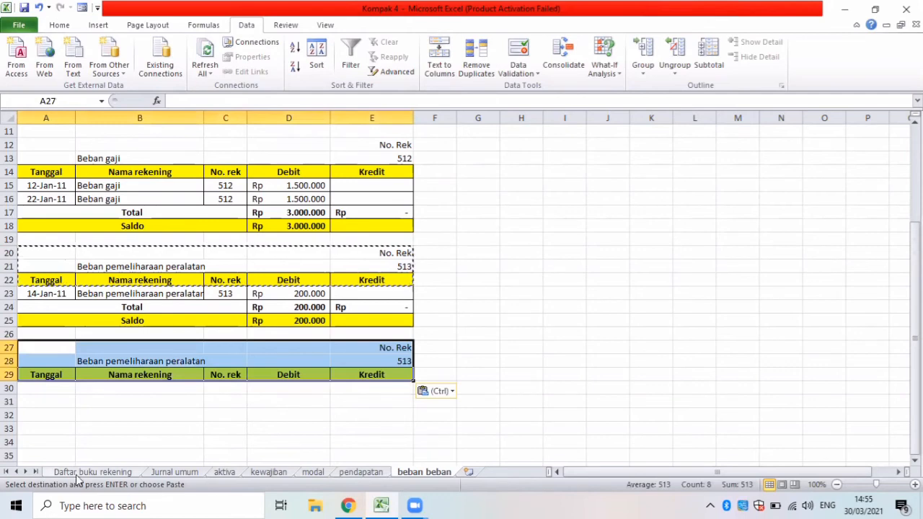
# Check the account names in Daftar buku rekening and replace the copied account name in B28 with Beban Listrik.
pyautogui.click(127, 473)
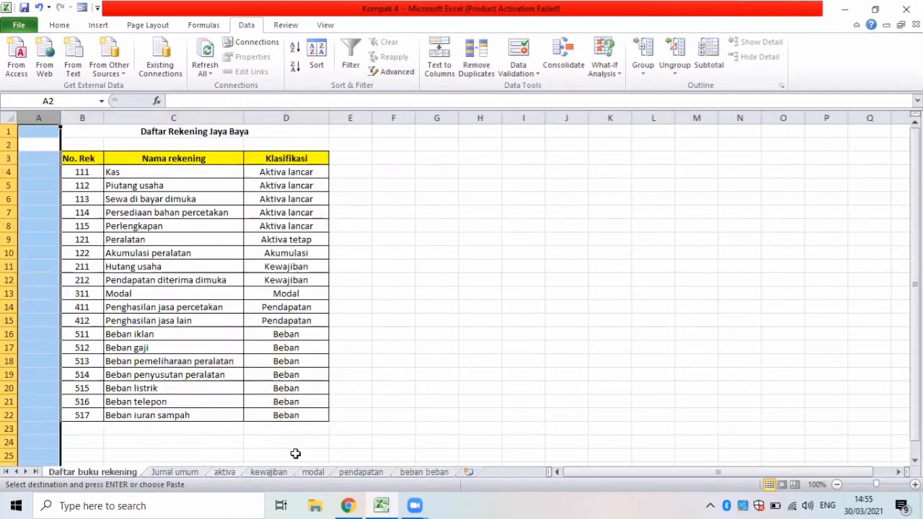
pyautogui.click(422, 472)
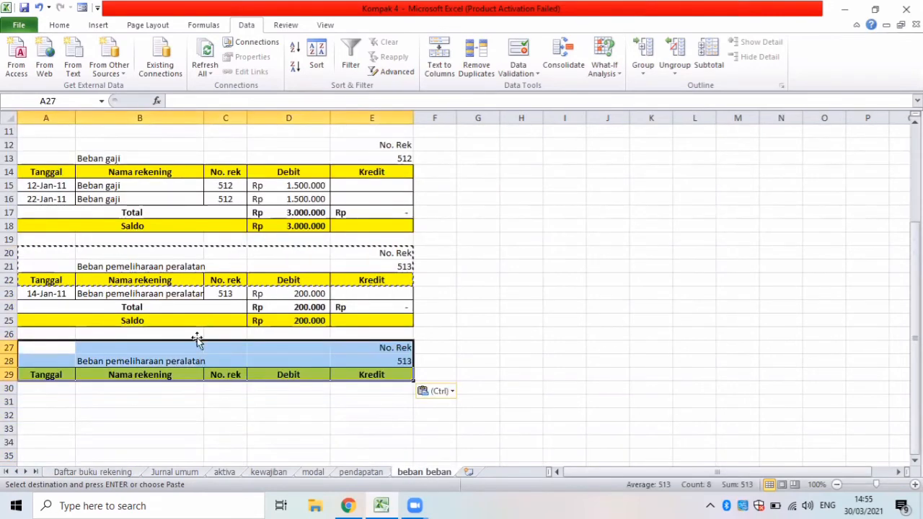
pyautogui.click(206, 362)
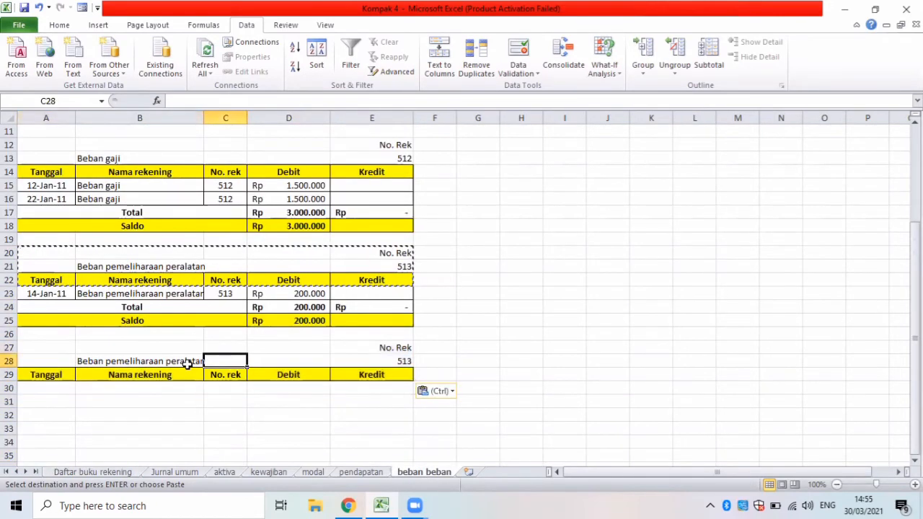
pyautogui.click(187, 365)
pyautogui.press('BackSpace')
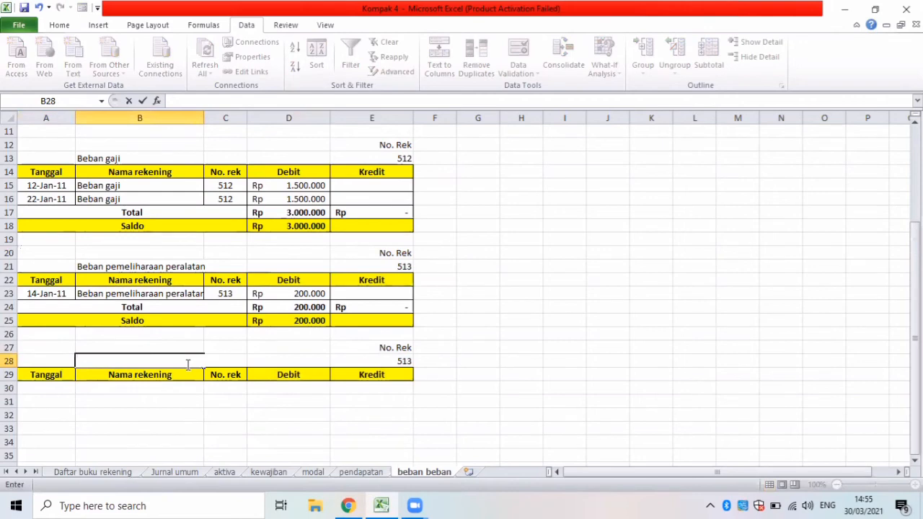
pyautogui.write('Beban Liatrik')
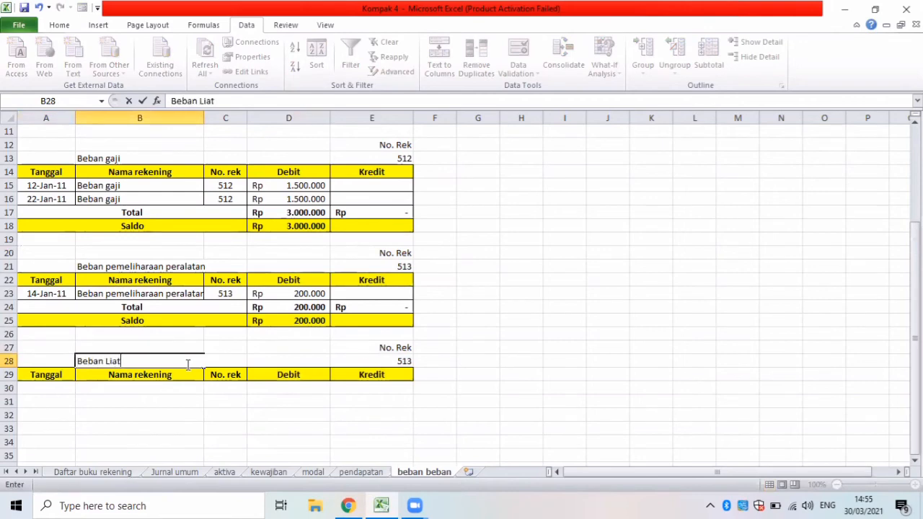
pyautogui.press('BackSpace')
pyautogui.press('BackSpace')
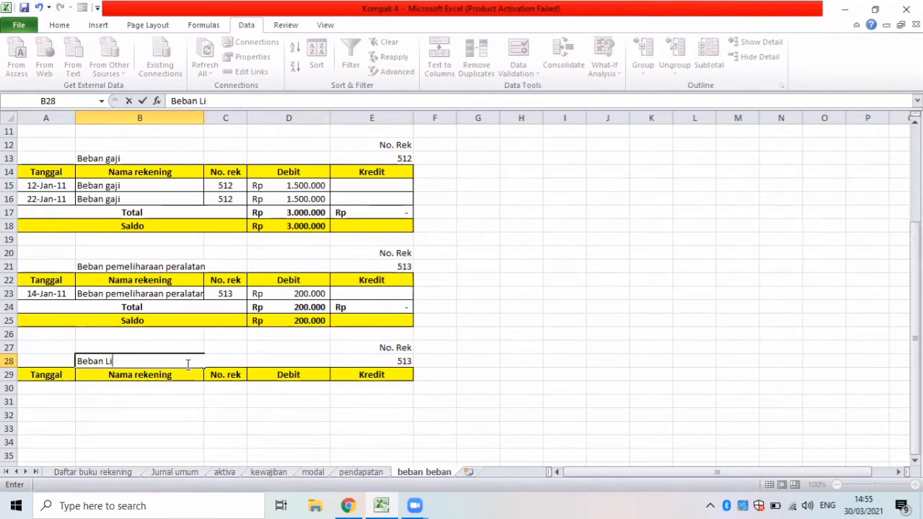
pyautogui.write('s')
pyautogui.write('trik')
# Look up the Beban listrik account number in Daftar buku rekening and set E28 to 515.
pyautogui.click(396, 362)
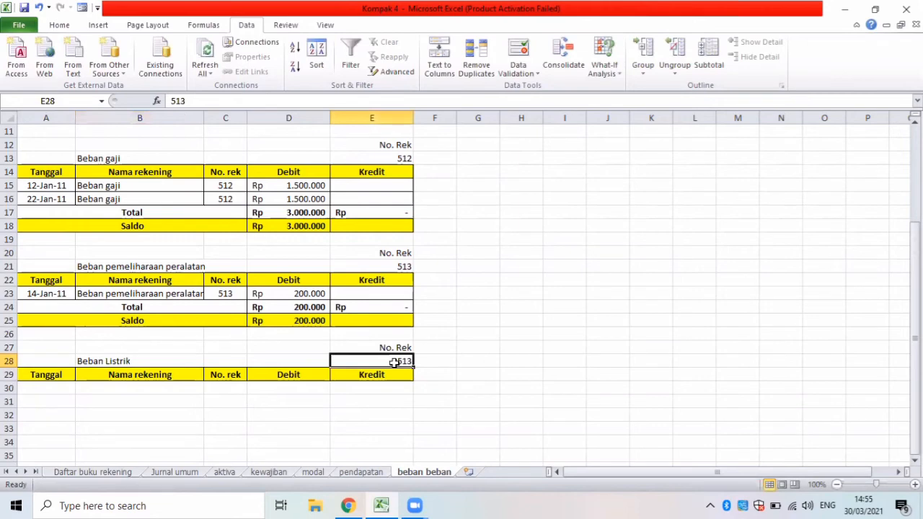
pyautogui.click(86, 473)
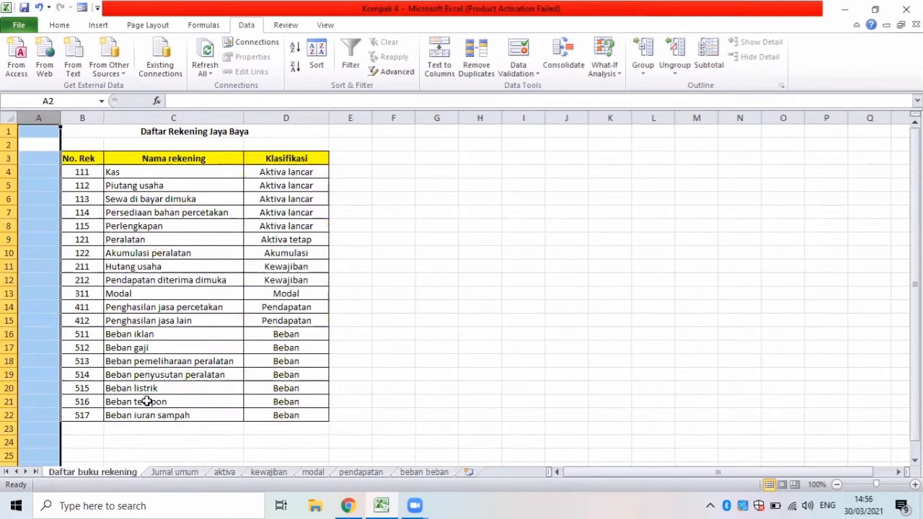
pyautogui.click(425, 472)
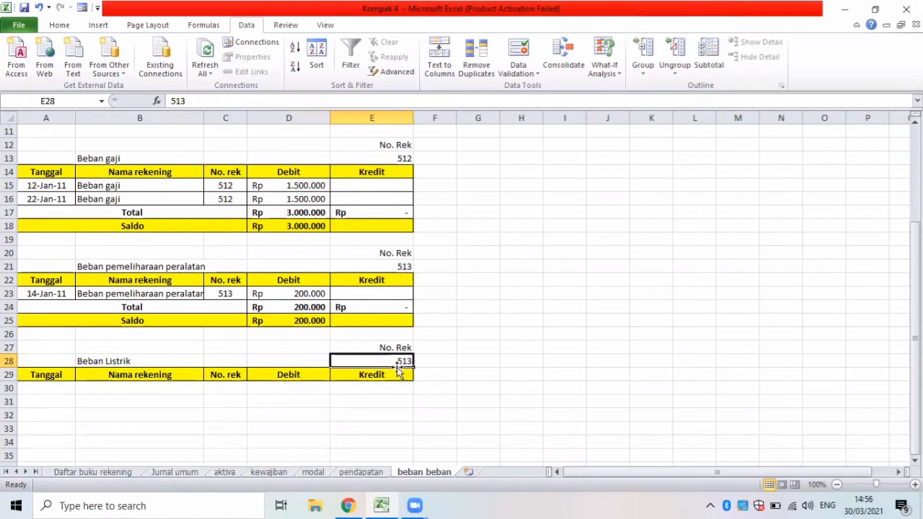
pyautogui.click(117, 474)
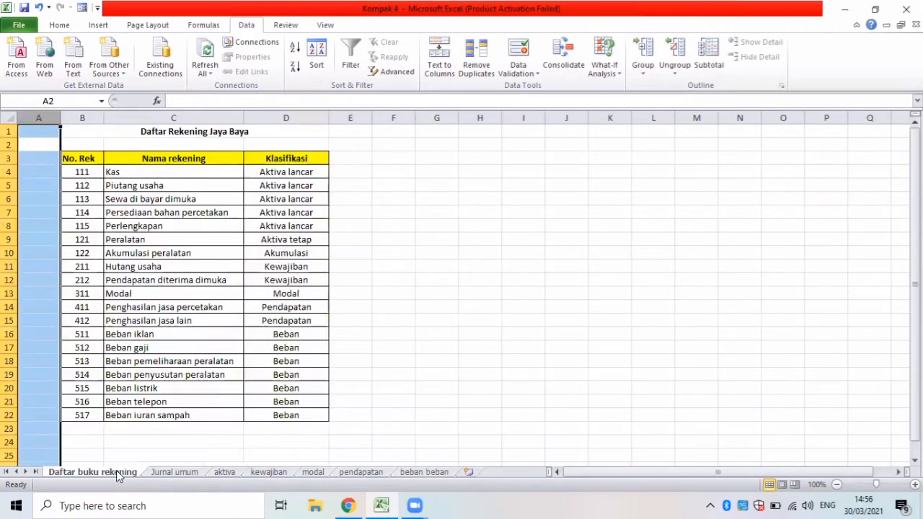
pyautogui.click(430, 473)
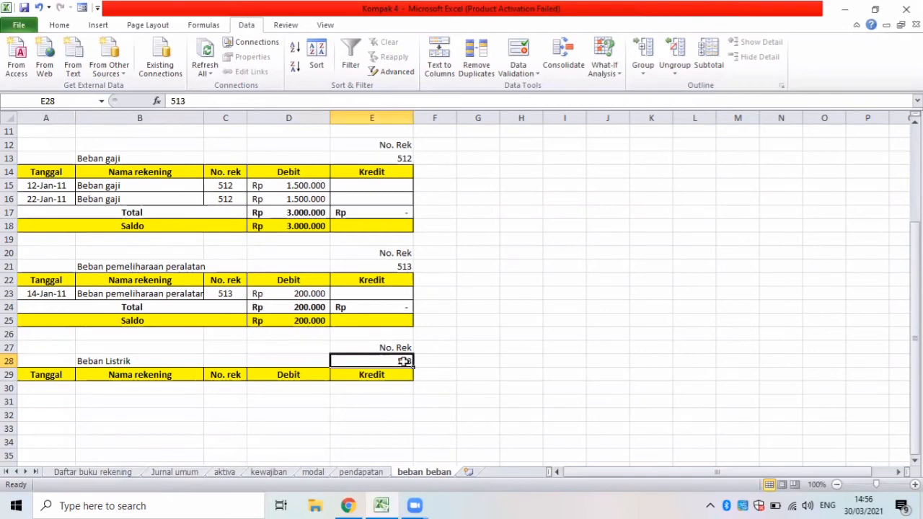
pyautogui.write('515')
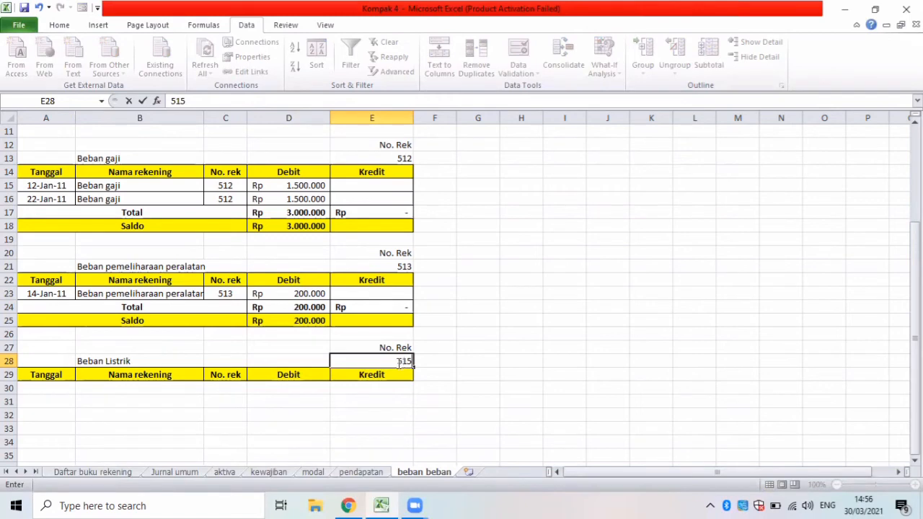
# Set up an Advanced Filter that copies to another location, using B5:F70 of the Jurnal umum sheet as the list range.
pyautogui.click(59, 389)
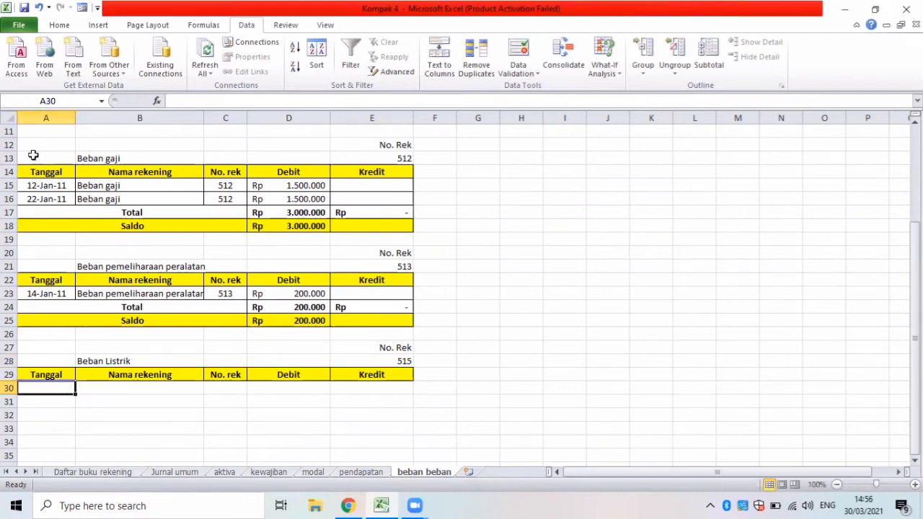
pyautogui.click(60, 26)
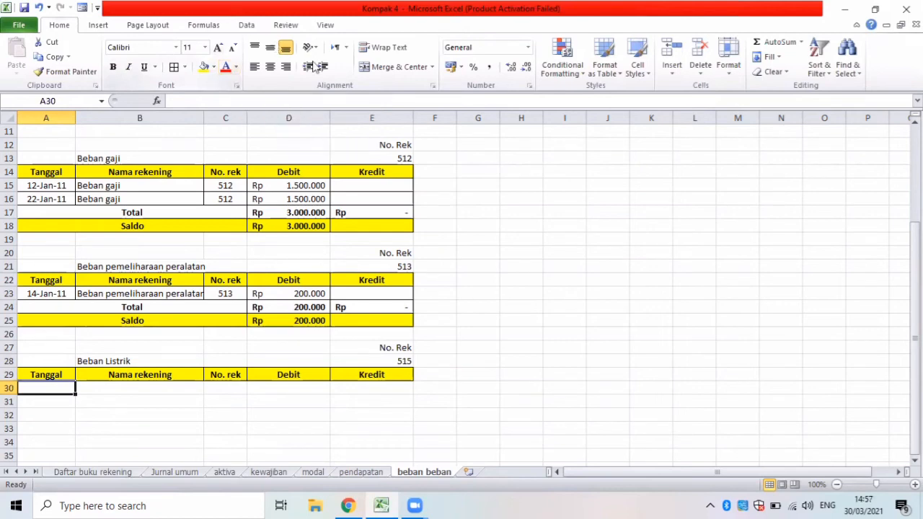
pyautogui.click(247, 25)
pyautogui.click(399, 73)
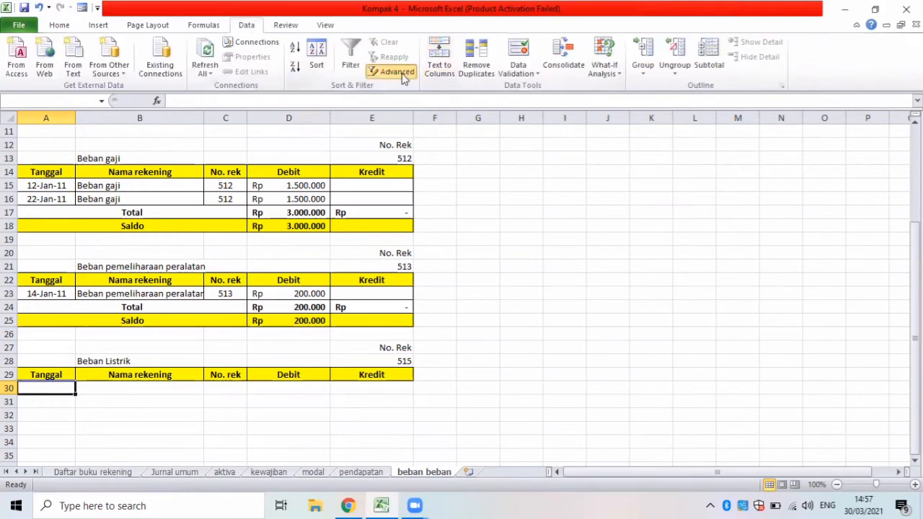
pyautogui.click(410, 304)
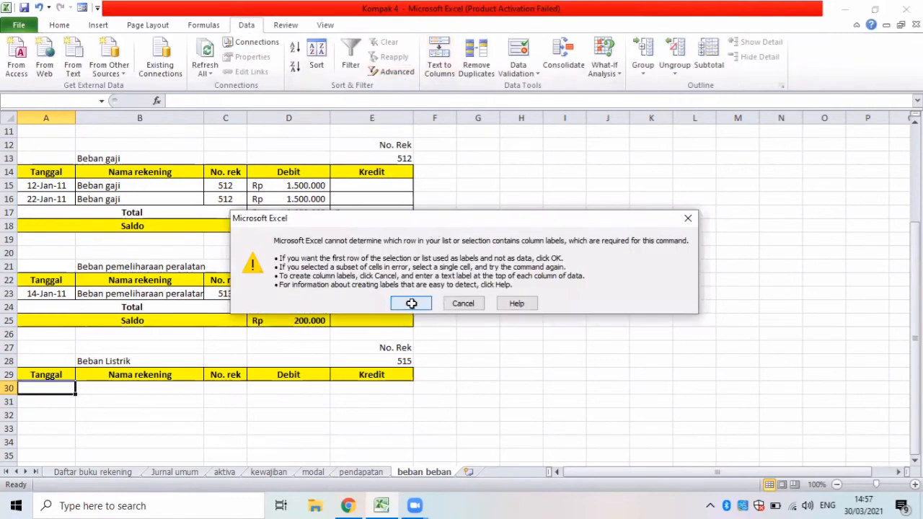
pyautogui.click(441, 122)
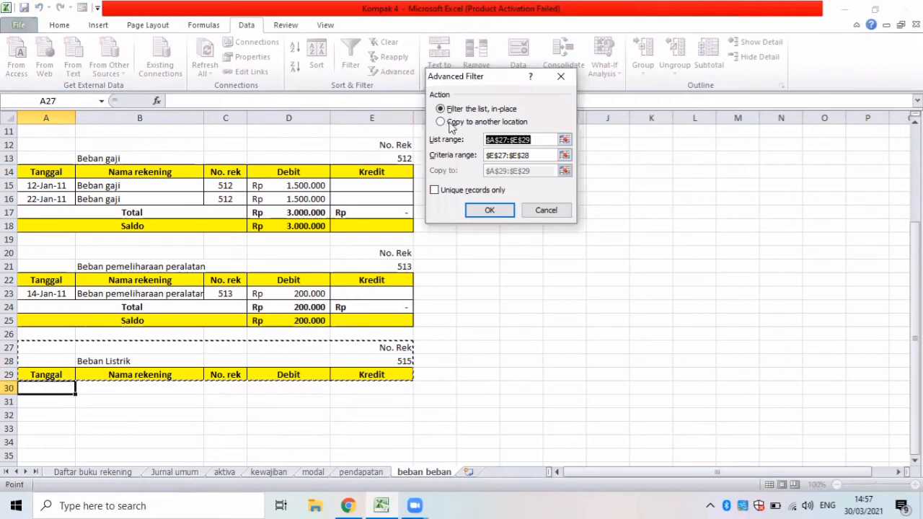
pyautogui.click(446, 142)
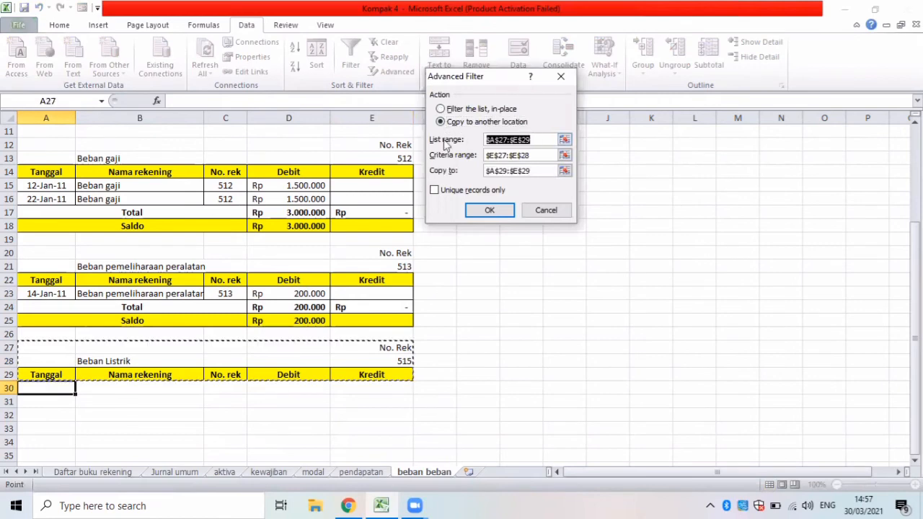
pyautogui.press('BackSpace')
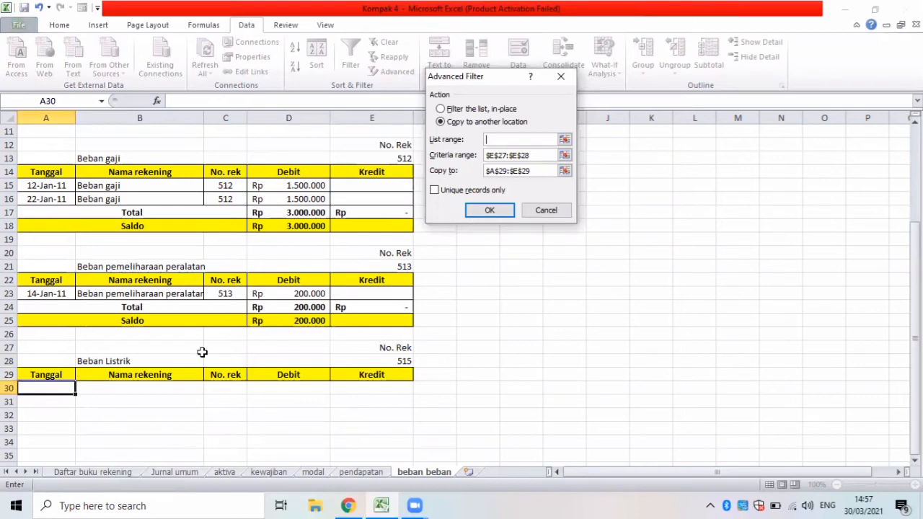
pyautogui.click(174, 472)
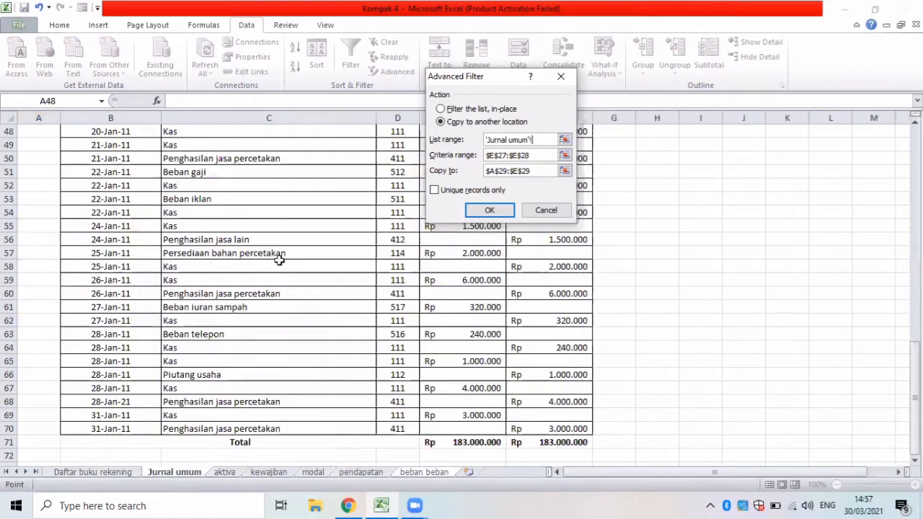
pyautogui.moveTo(915, 358); pyautogui.dragTo(876, 118)
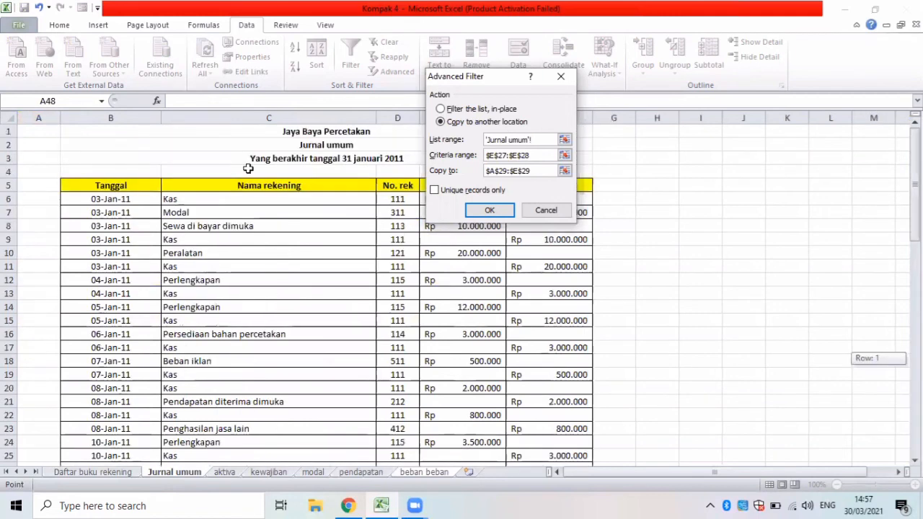
pyautogui.click(72, 181)
pyautogui.moveTo(454, 485); pyautogui.dragTo(566, 435)
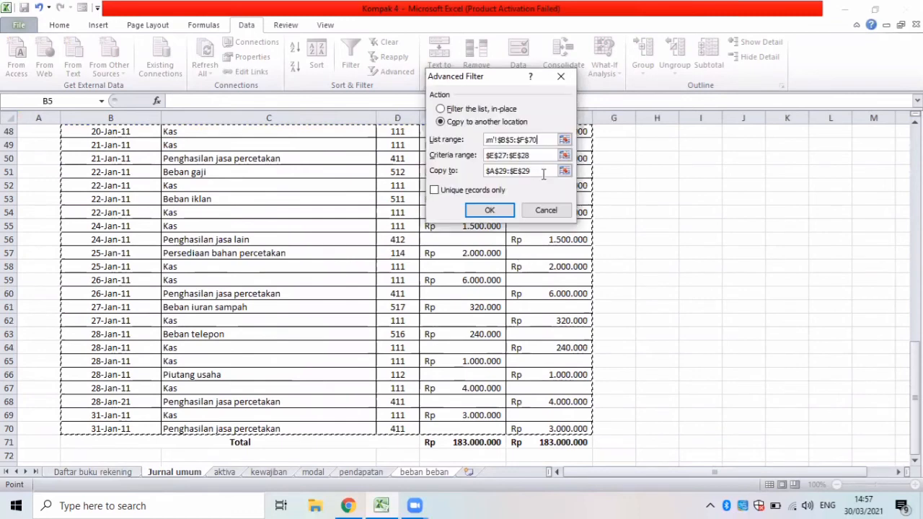
# Run the filter with criteria range E27:E28 and the Beban Listrik header row A29:E29 as the copy destination.
pyautogui.click(471, 160)
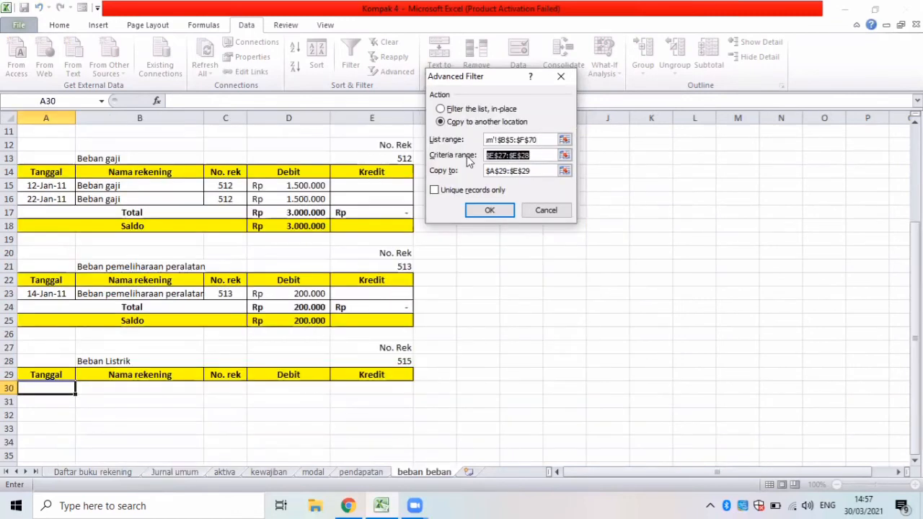
pyautogui.press('BackSpace')
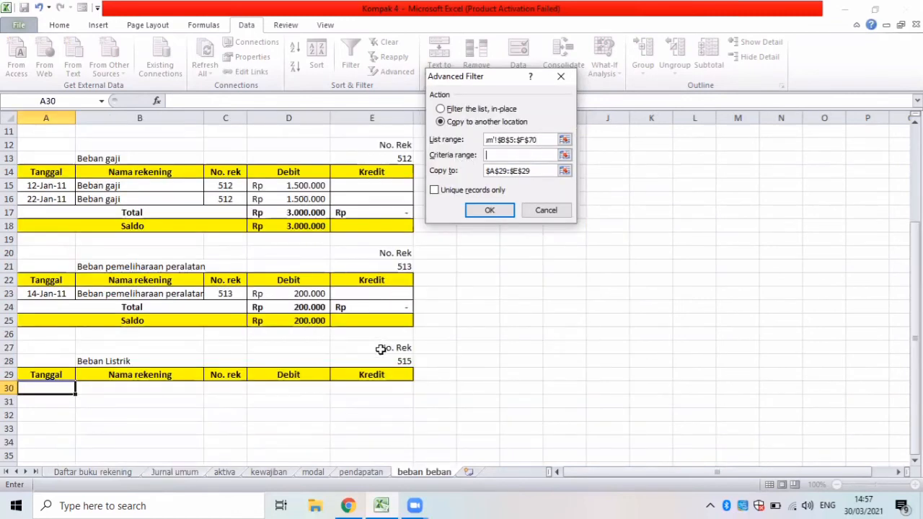
pyautogui.moveTo(381, 360); pyautogui.dragTo(381, 348)
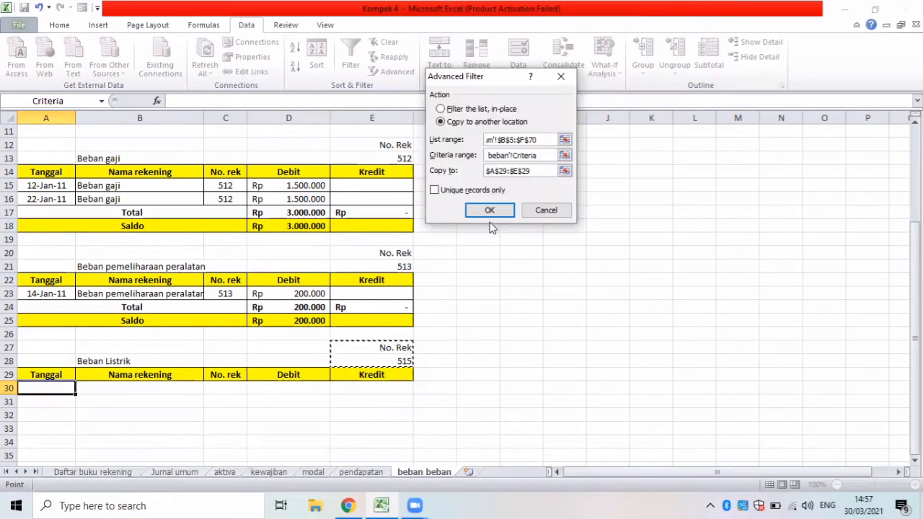
pyautogui.click(537, 177)
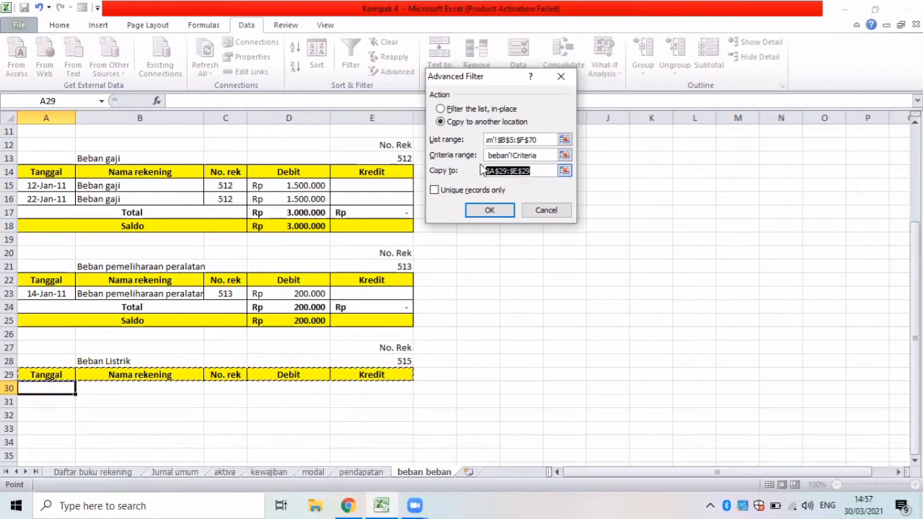
pyautogui.press('BackSpace')
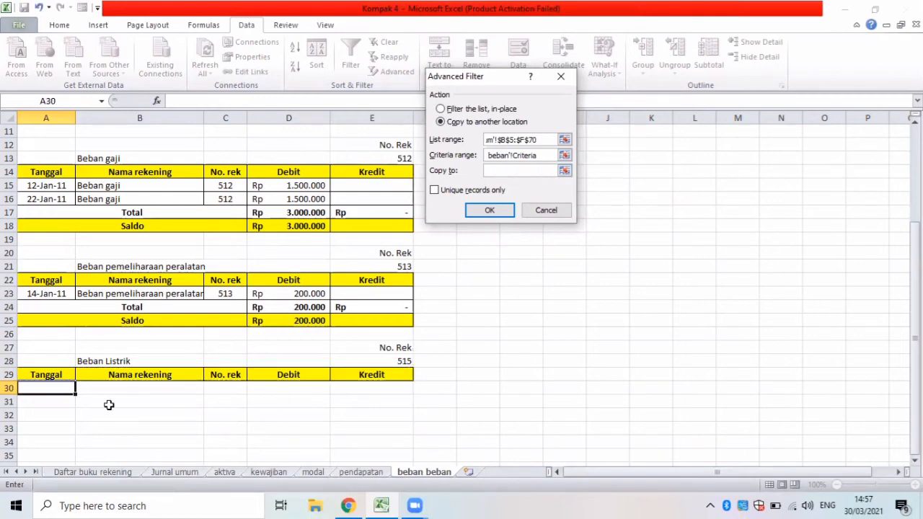
pyautogui.moveTo(29, 373); pyautogui.dragTo(370, 373)
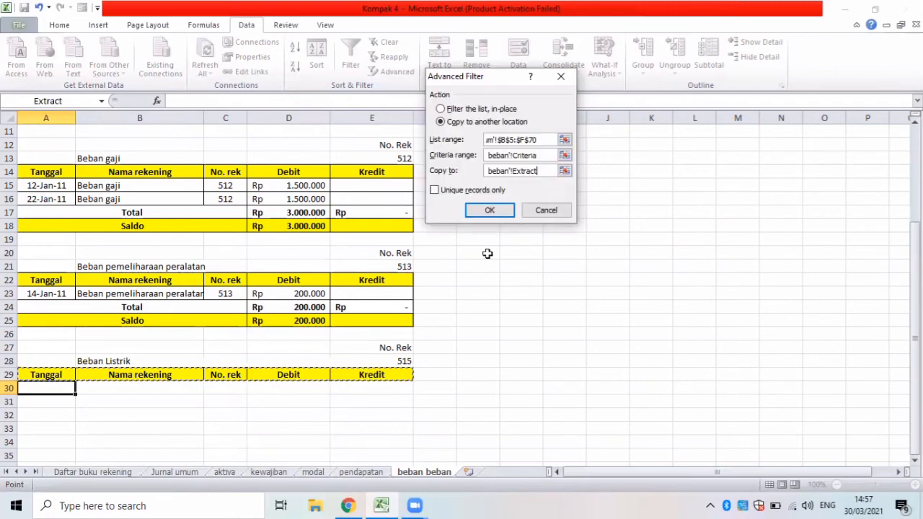
pyautogui.click(501, 210)
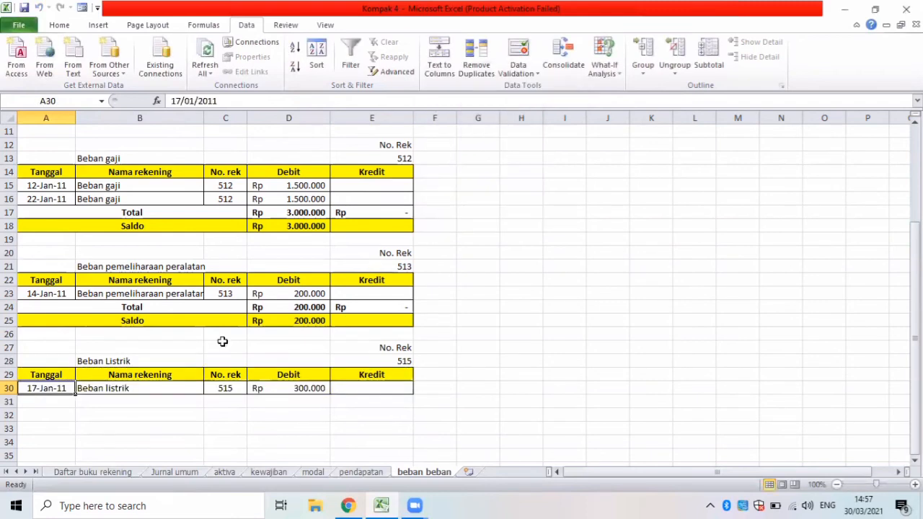
# Enter the label Total in A31 below the Beban Listrik entry.
pyautogui.click(59, 403)
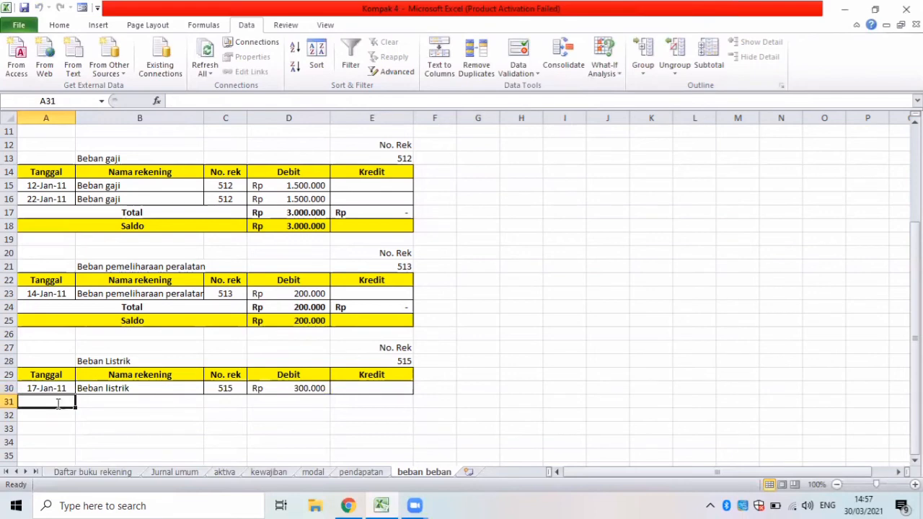
pyautogui.write('Total')
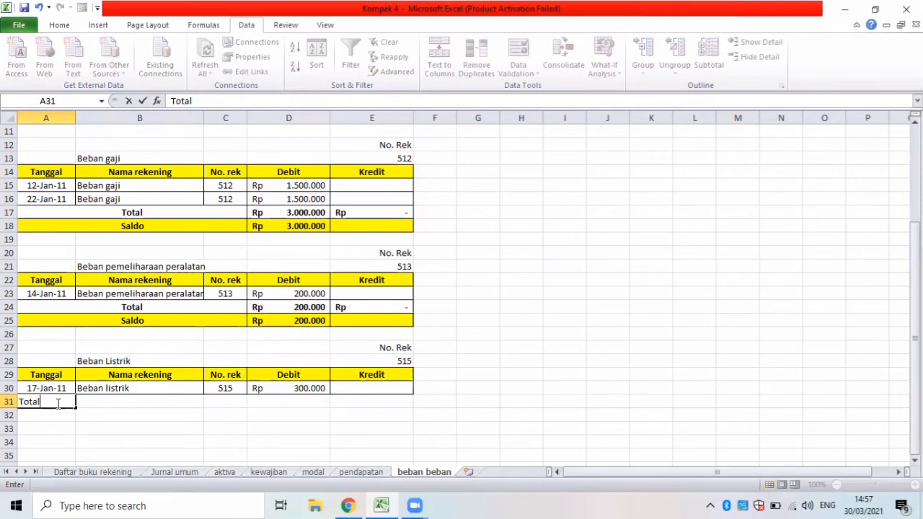
pyautogui.hotkey('ctrl', 'Return')
pyautogui.press('Return')
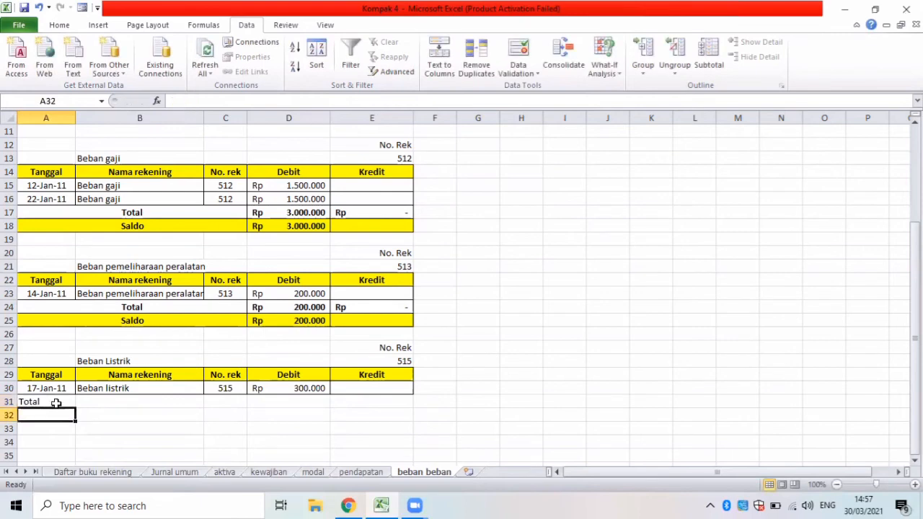
# Enter the label Saldo in A32 and apply all borders to the Total and Saldo rows, A31:E32.
pyautogui.write('Sa')
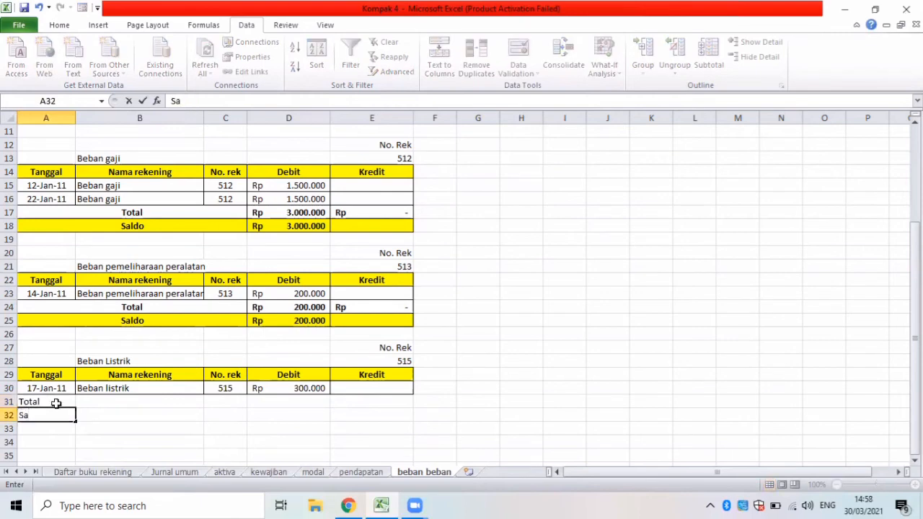
pyautogui.write('ldo')
pyautogui.moveTo(25, 401); pyautogui.dragTo(356, 411)
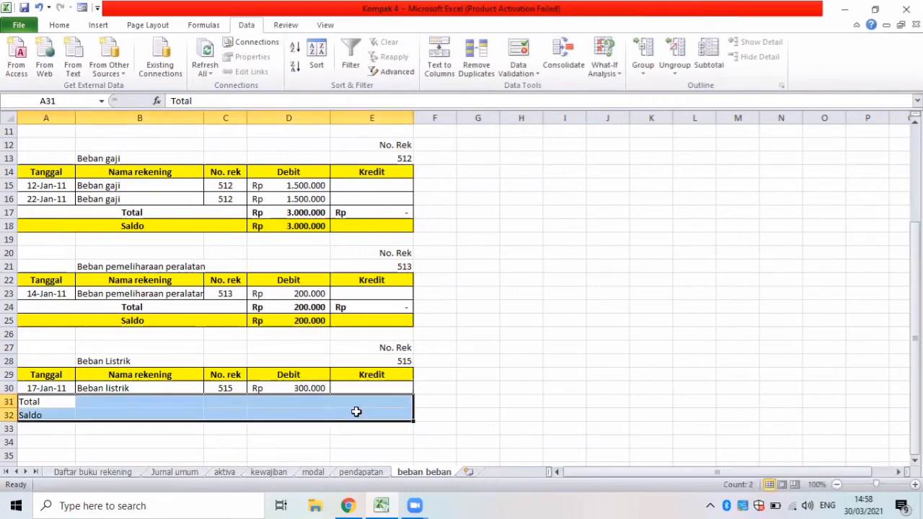
pyautogui.click(56, 25)
pyautogui.click(174, 68)
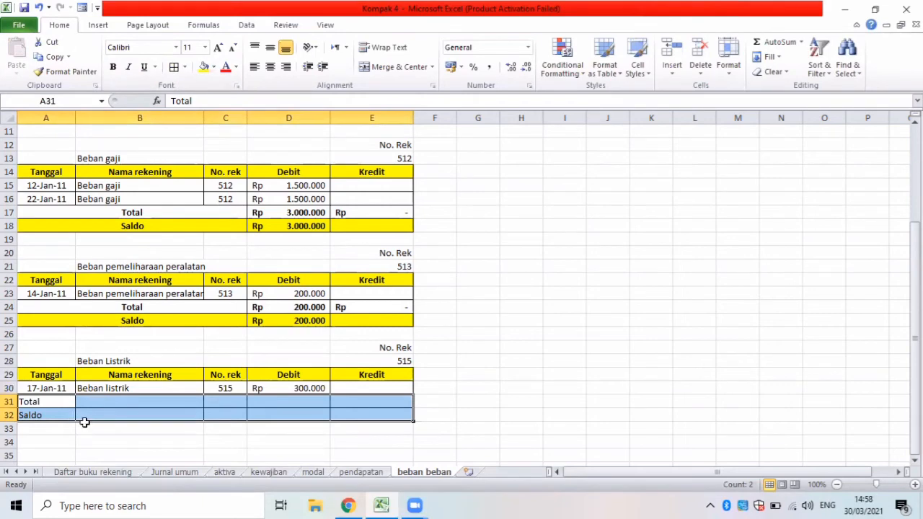
# Merge and center A31:C31 for Total and A32:C32 for Saldo, and make both rows bold through column E.
pyautogui.moveTo(70, 404); pyautogui.dragTo(238, 401)
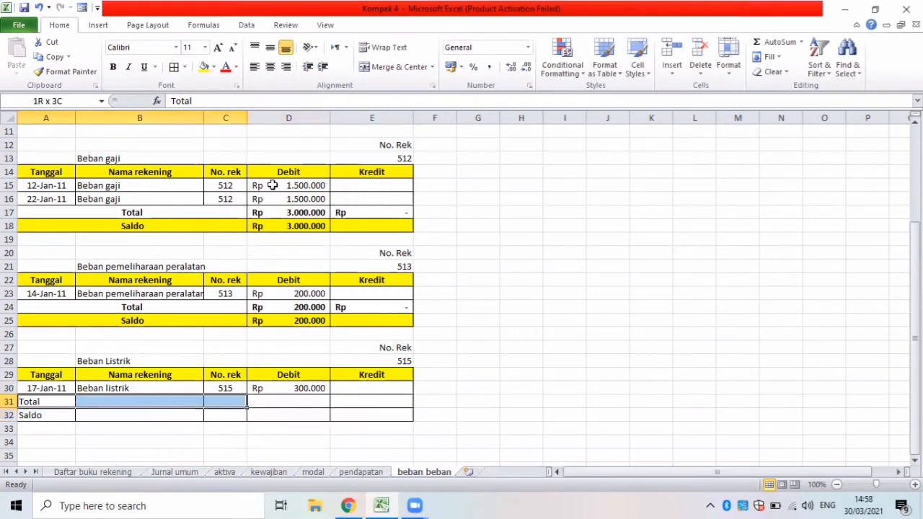
pyautogui.click(387, 67)
pyautogui.moveTo(60, 414); pyautogui.dragTo(243, 414)
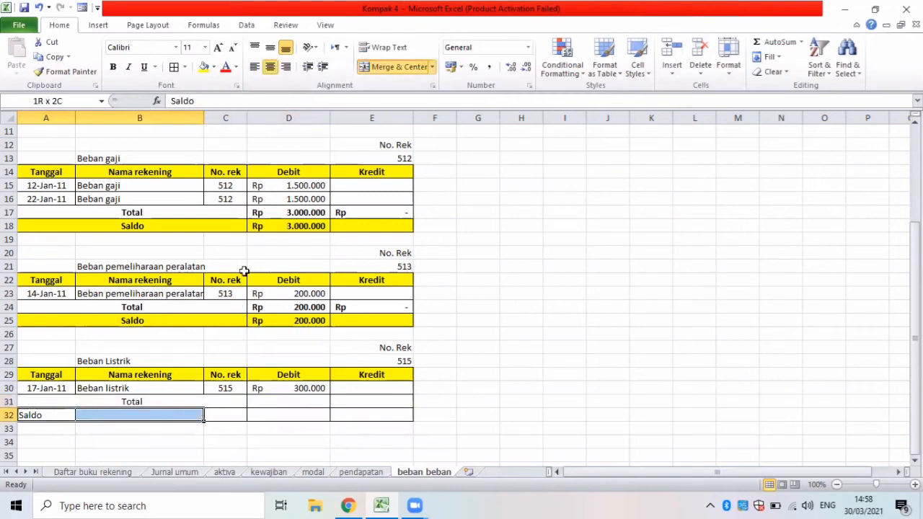
pyautogui.click(375, 67)
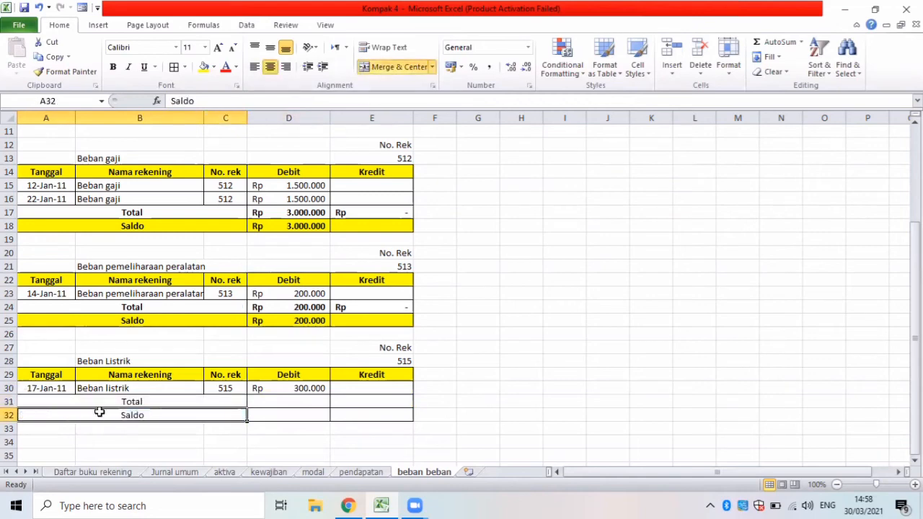
pyautogui.moveTo(101, 403); pyautogui.dragTo(346, 414)
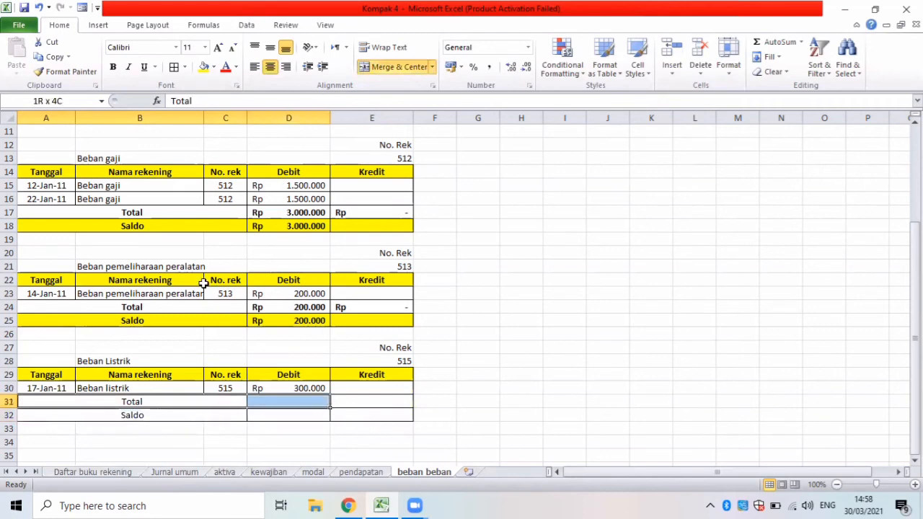
pyautogui.click(117, 67)
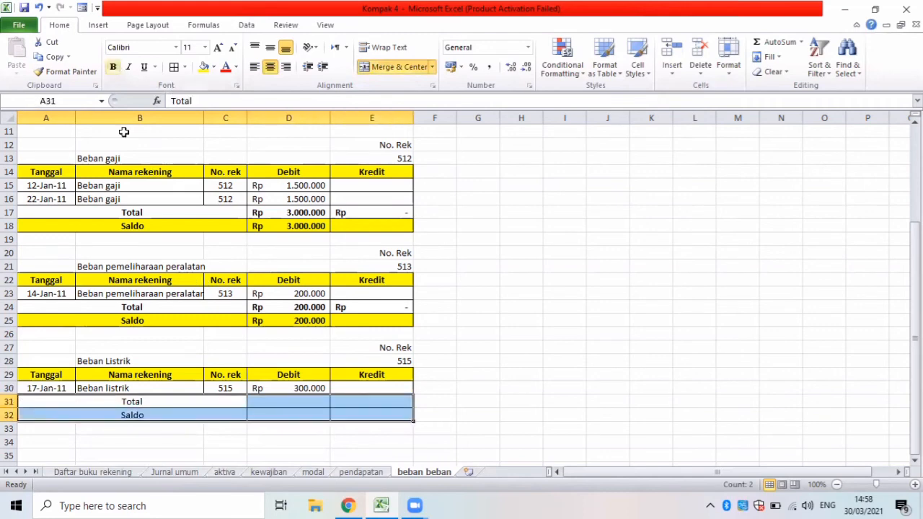
# Total the Beban Listrik debit column in D31 with a SUM of D30.
pyautogui.click(302, 405)
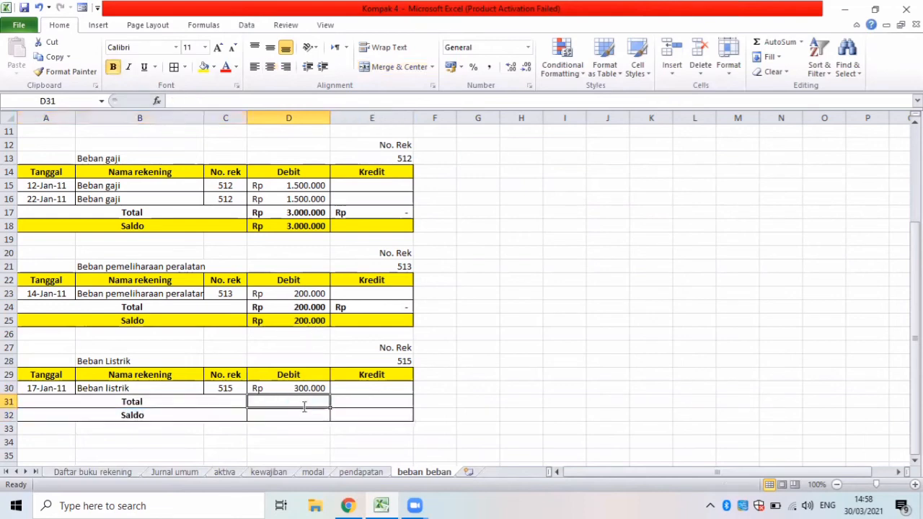
pyautogui.write('=s')
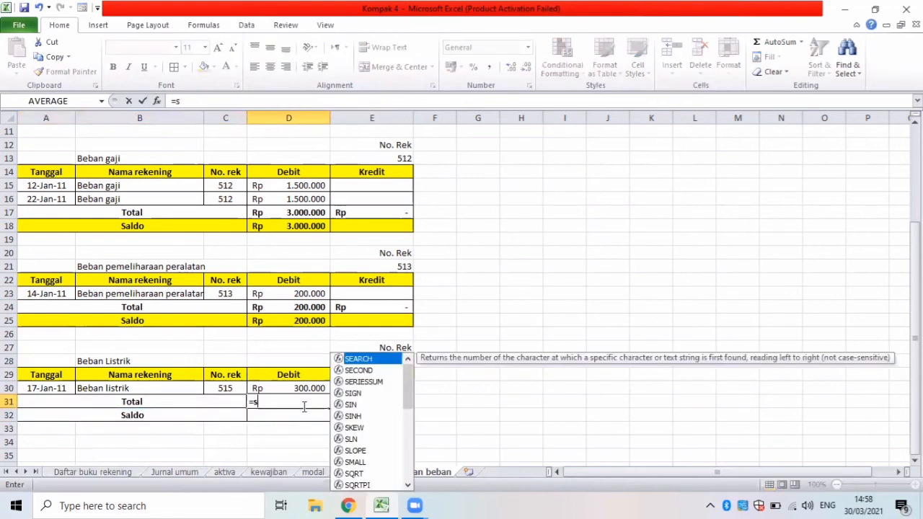
pyautogui.write('um(')
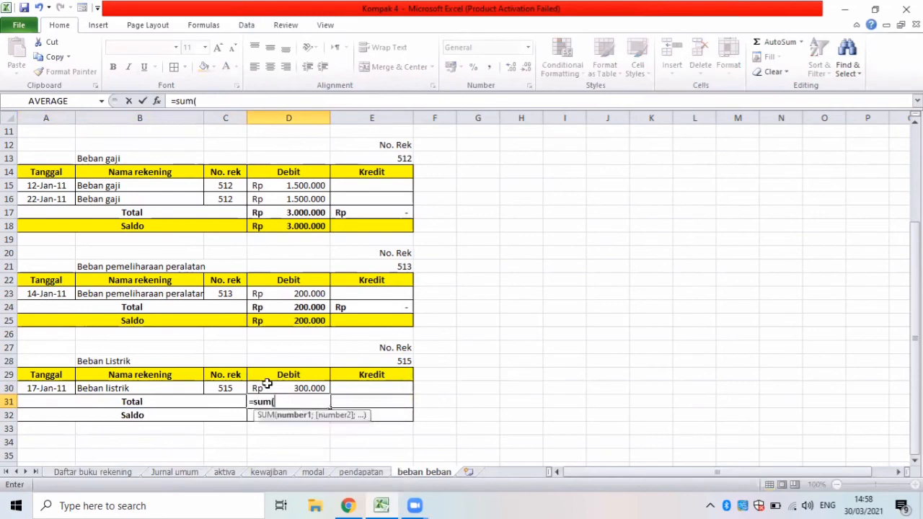
pyautogui.click(273, 390)
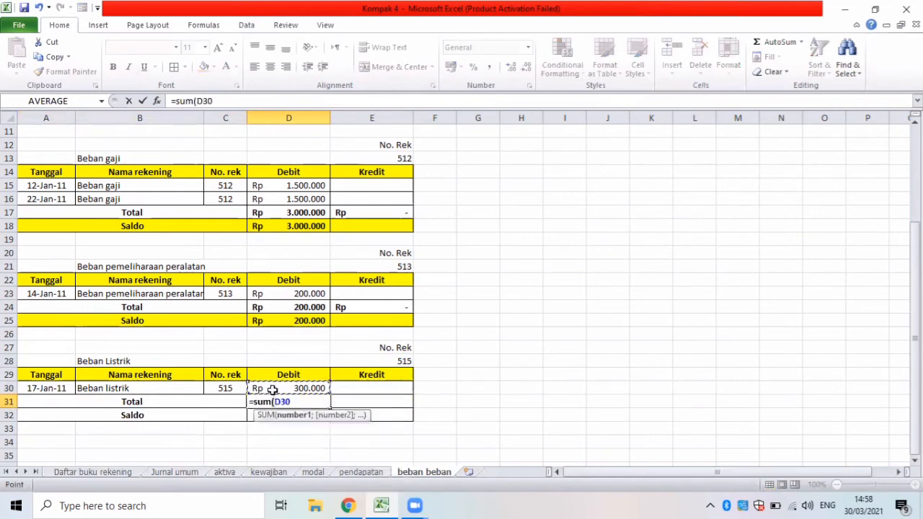
pyautogui.press('Return')
# Total the Beban Listrik credit column in E31 with a SUM of E30.
pyautogui.click(361, 397)
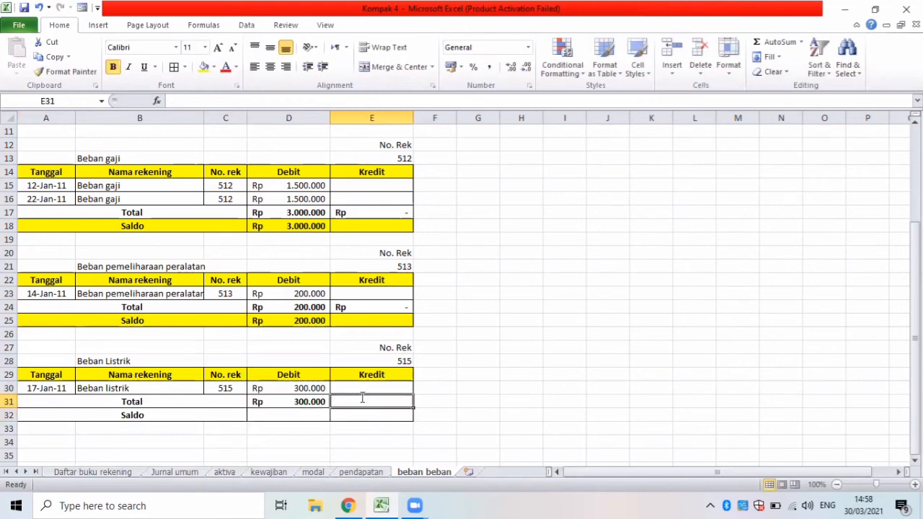
pyautogui.write('=')
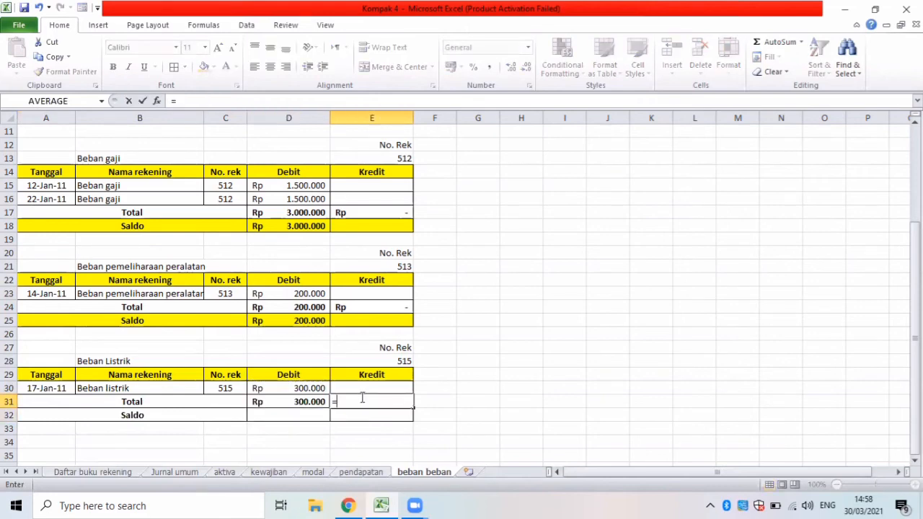
pyautogui.write('sum(')
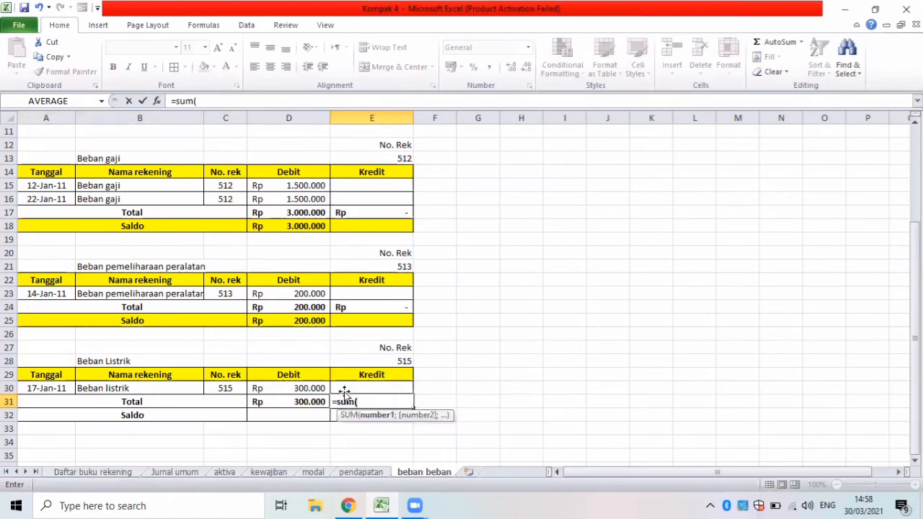
pyautogui.click(345, 389)
pyautogui.press('Return')
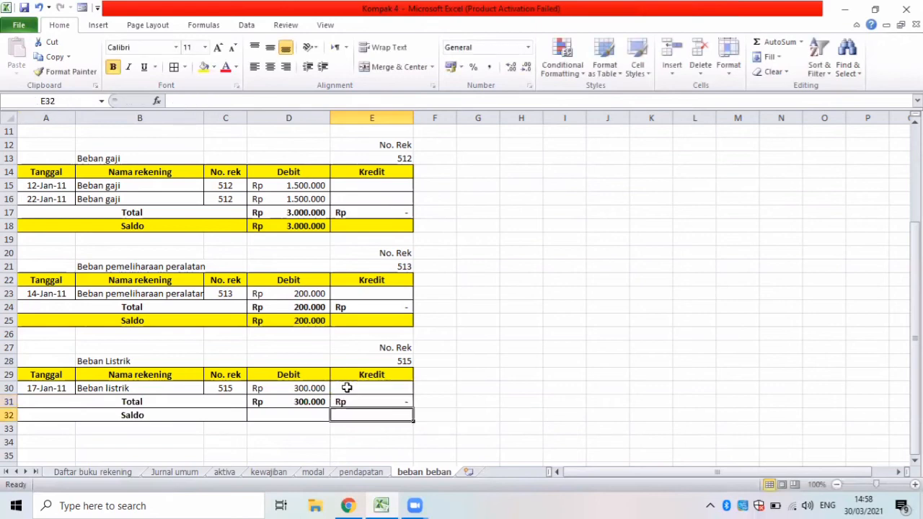
# Calculate the Beban Listrik Saldo in D32 as the debit total D31 minus the credit total E31.
pyautogui.click(275, 416)
pyautogui.write('=')
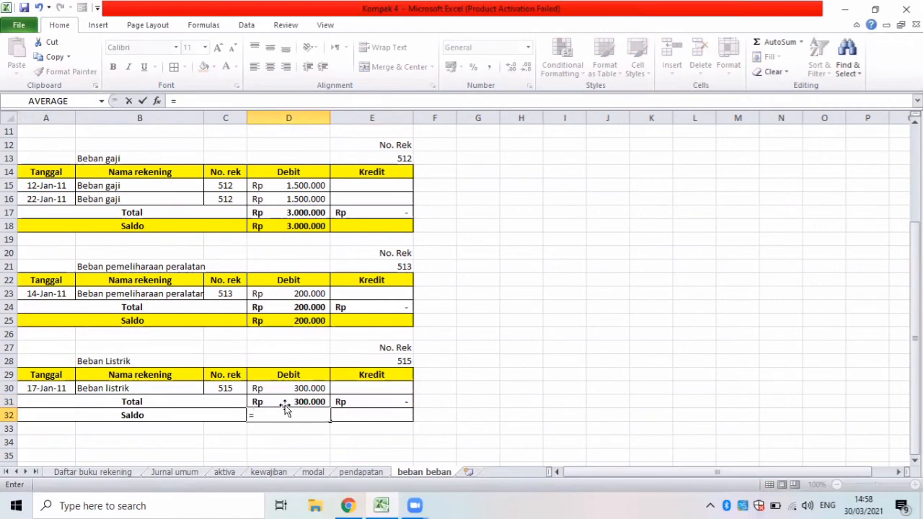
pyautogui.click(285, 402)
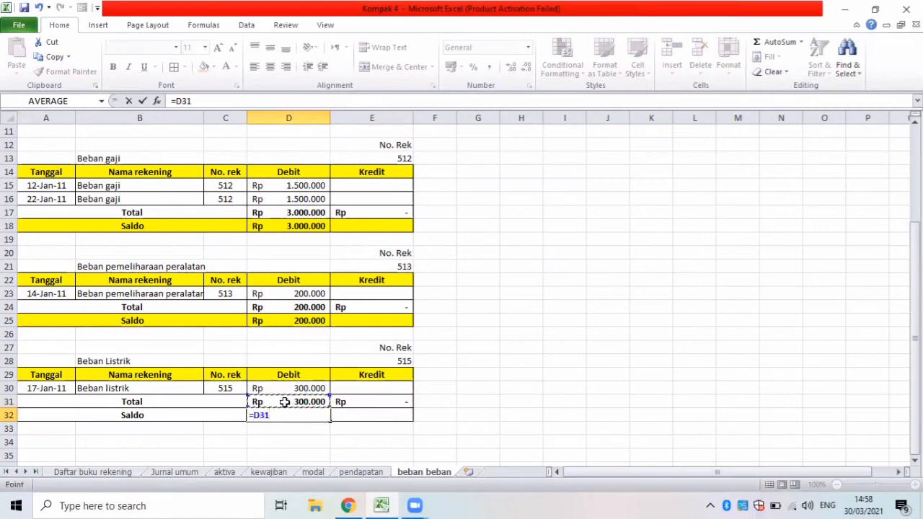
pyautogui.write('-')
pyautogui.click(358, 404)
pyautogui.press('Return')
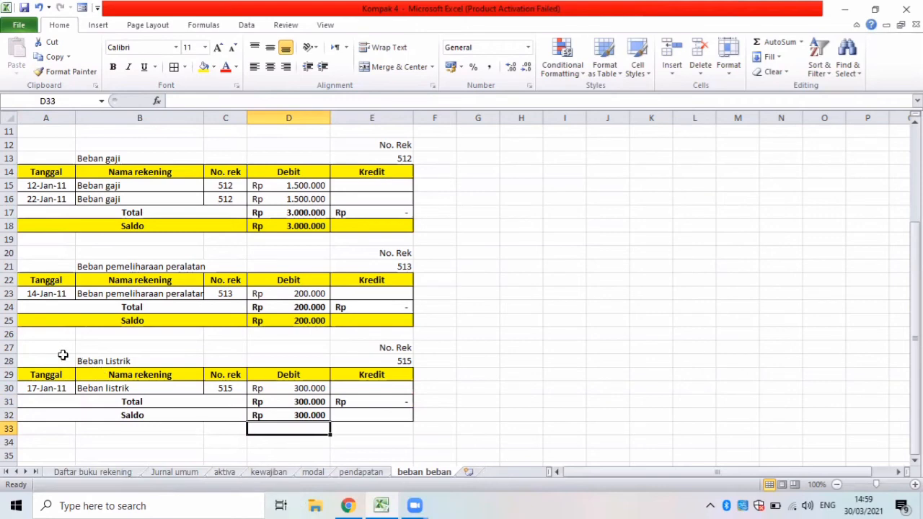
# Copy the Beban Listrik heading block A27:E29 and paste it at A34 for the next expense table.
pyautogui.moveTo(56, 347); pyautogui.dragTo(369, 363)
pyautogui.hotkey('ctrl', 'c')
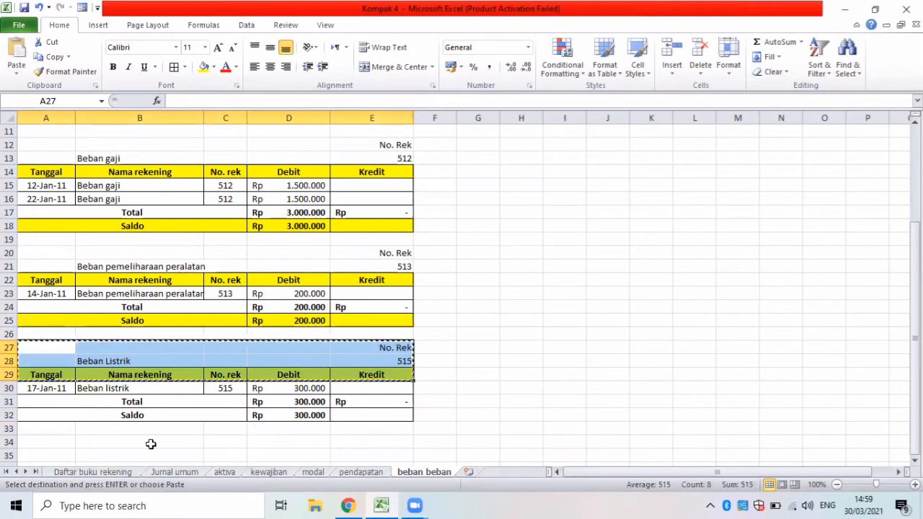
pyautogui.click(62, 446)
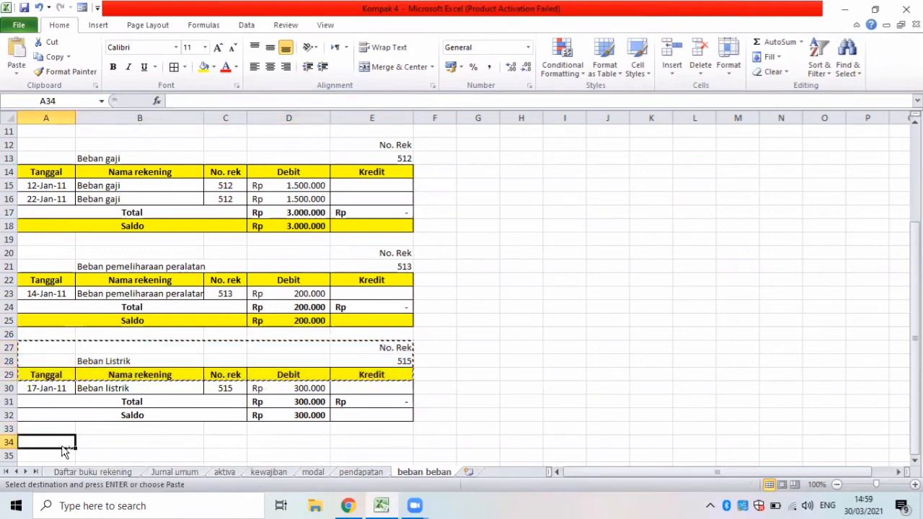
pyautogui.hotkey('ctrl', 'v')
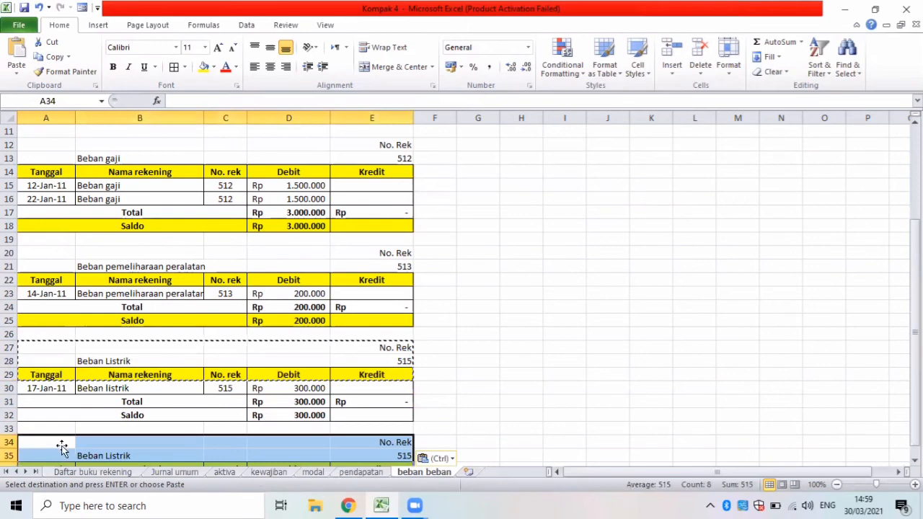
pyautogui.press('Down')
pyautogui.press('Down')
pyautogui.press('Down')
pyautogui.press('Down')
pyautogui.press('Down')
pyautogui.press('Down')
pyautogui.press('Down')
pyautogui.press('Down')
pyautogui.press('Down')
pyautogui.press('Down')
pyautogui.press('Down')
pyautogui.press('Down')
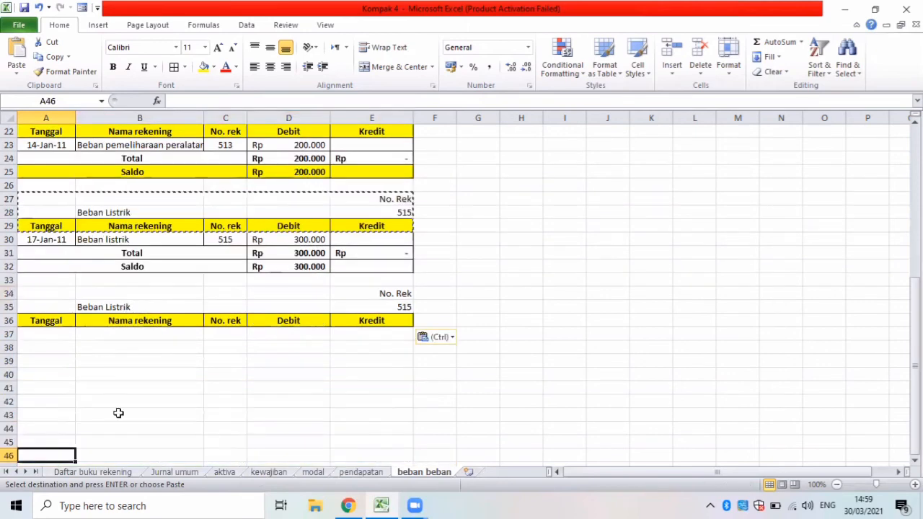
# Look up the next account in Daftar buku rekening, then set E35 to 516 and the account name in B35 to Beban telepon.
pyautogui.click(125, 307)
pyautogui.click(99, 474)
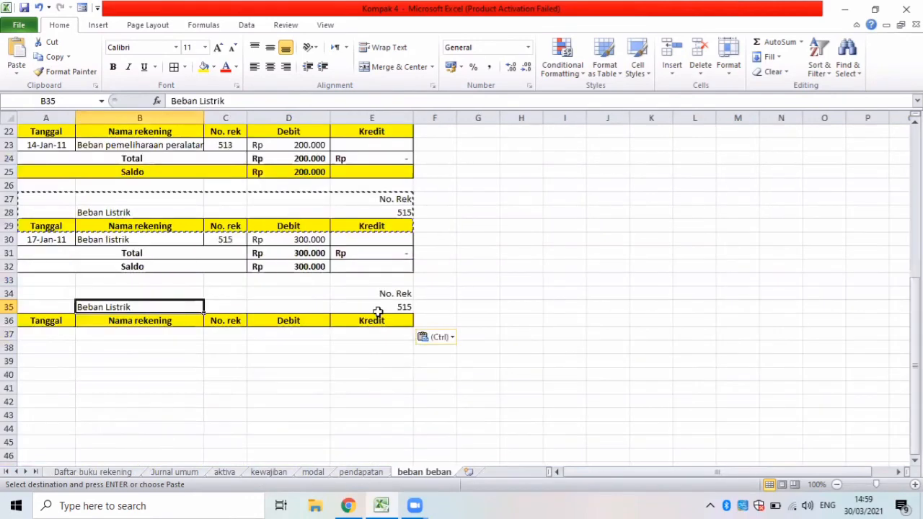
pyautogui.click(378, 310)
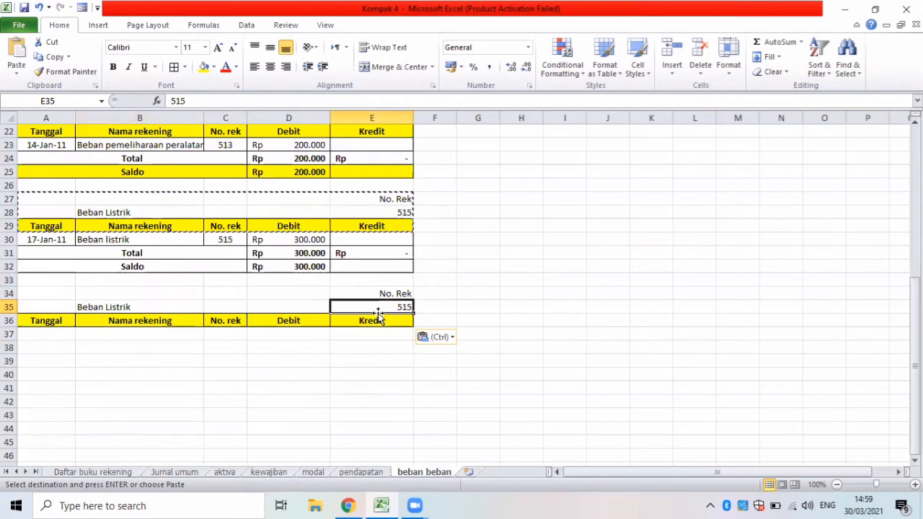
pyautogui.write('51')
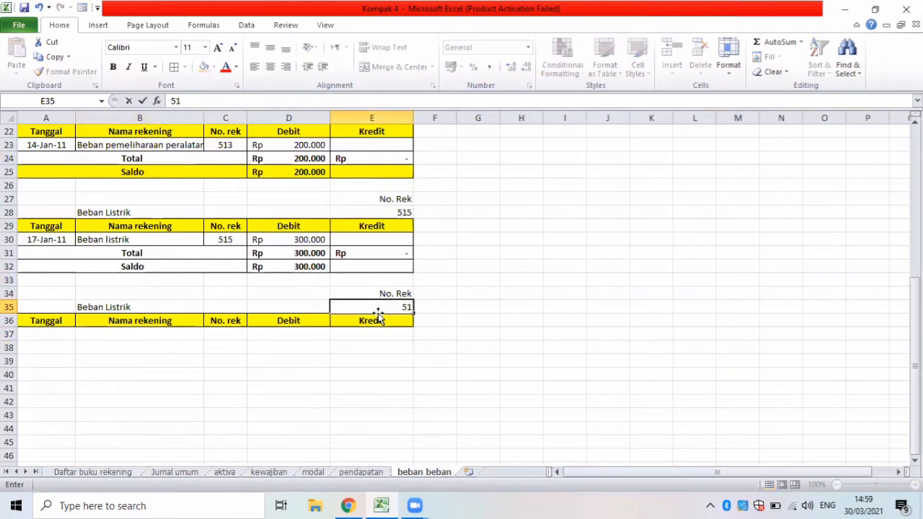
pyautogui.write('6')
pyautogui.click(173, 311)
pyautogui.press('BackSpace')
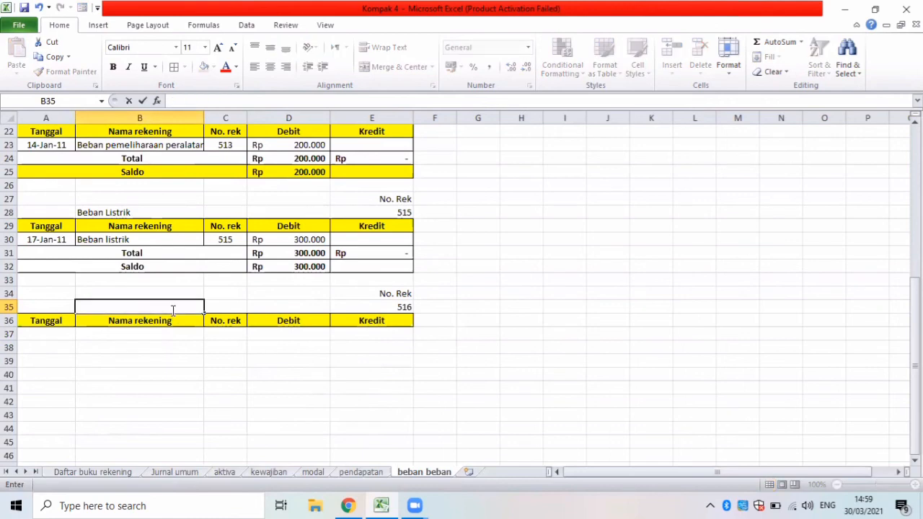
pyautogui.write('Beban telepo')
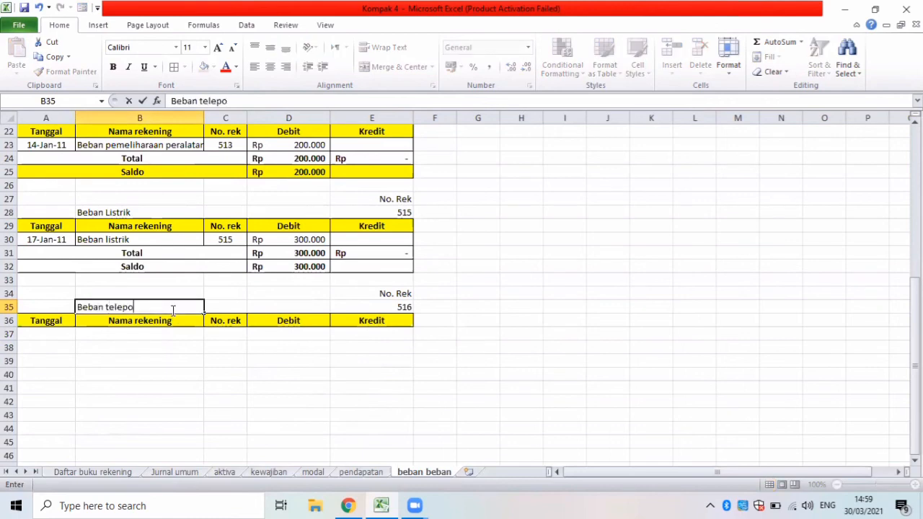
pyautogui.write('n')
# Open an Advanced Filter for the Beban telepon table from A37, set to copy the results to another location.
pyautogui.click(29, 332)
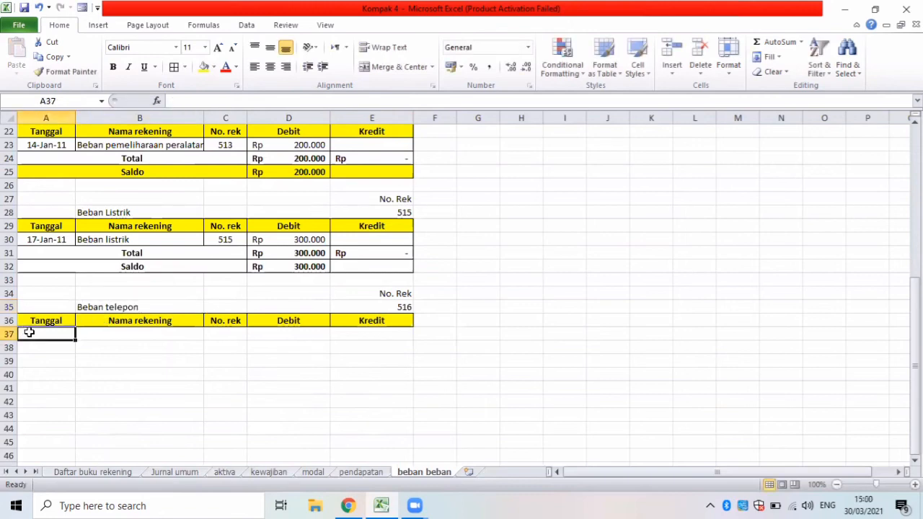
pyautogui.click(246, 25)
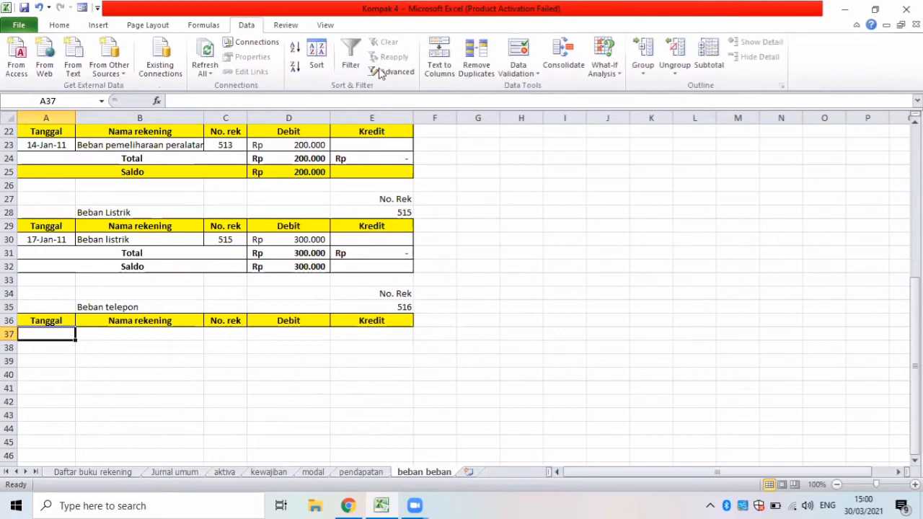
pyautogui.click(381, 73)
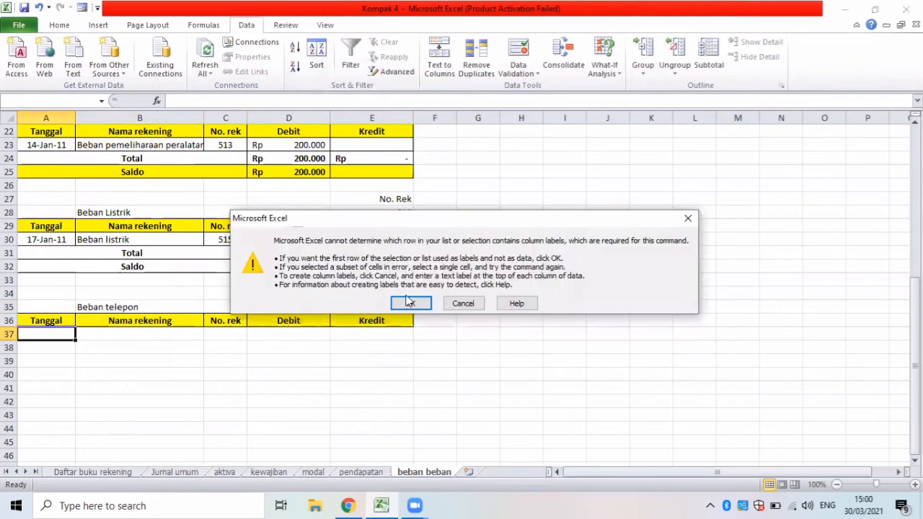
pyautogui.click(409, 302)
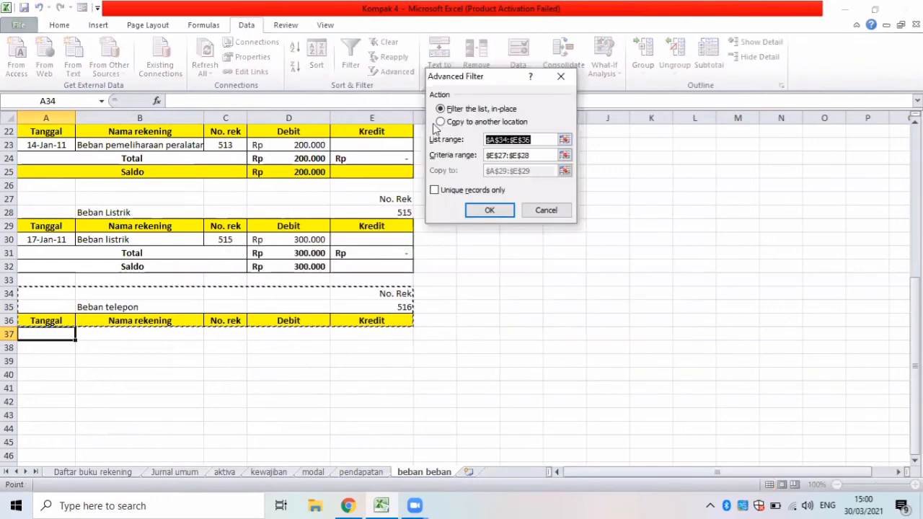
pyautogui.click(440, 122)
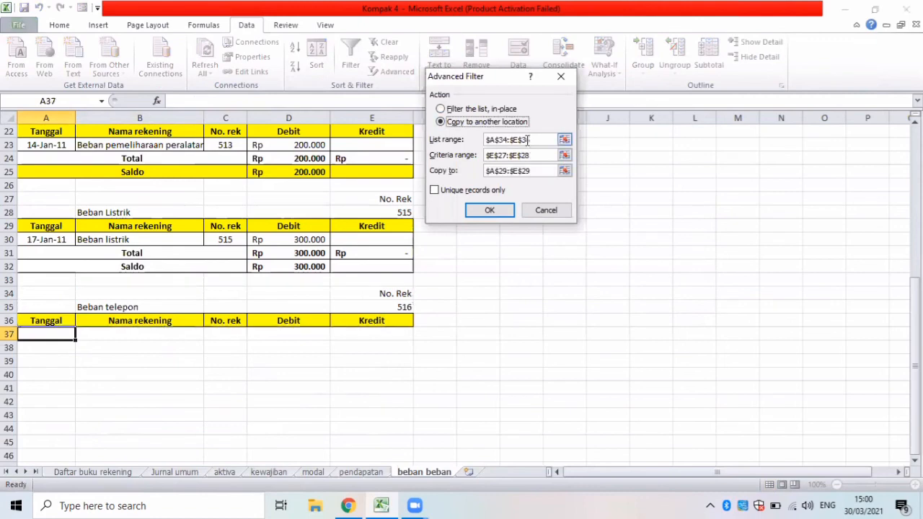
pyautogui.moveTo(527, 141); pyautogui.dragTo(477, 143)
pyautogui.press('BackSpace')
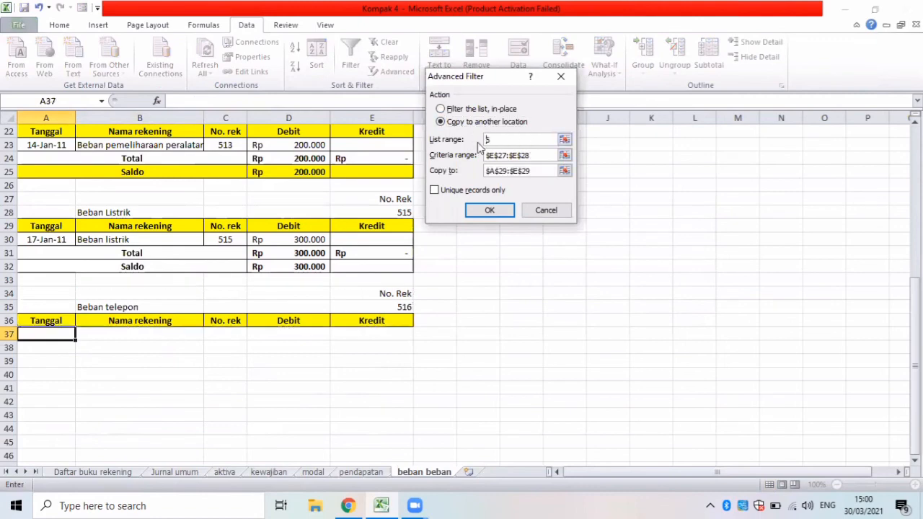
pyautogui.press('Right')
pyautogui.press('BackSpace')
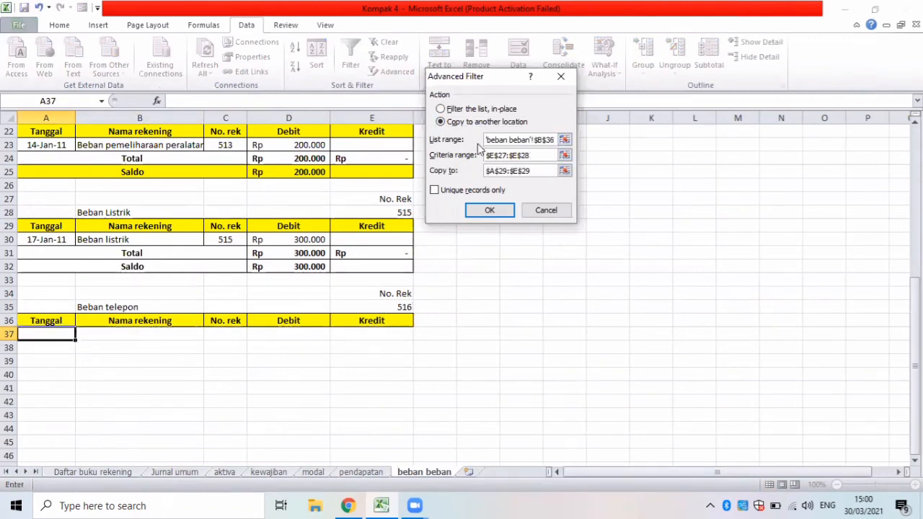
pyautogui.press('BackSpace')
pyautogui.press('BackSpace')
pyautogui.press('BackSpace')
pyautogui.press('BackSpace')
pyautogui.press('BackSpace')
pyautogui.press('BackSpace')
pyautogui.press('BackSpace')
pyautogui.press('BackSpace')
pyautogui.press('BackSpace')
pyautogui.press('BackSpace')
pyautogui.press('BackSpace')
pyautogui.press('BackSpace')
pyautogui.press('BackSpace')
pyautogui.press('BackSpace')
pyautogui.press('BackSpace')
pyautogui.press('BackSpace')
pyautogui.press('BackSpace')
pyautogui.press('Right')
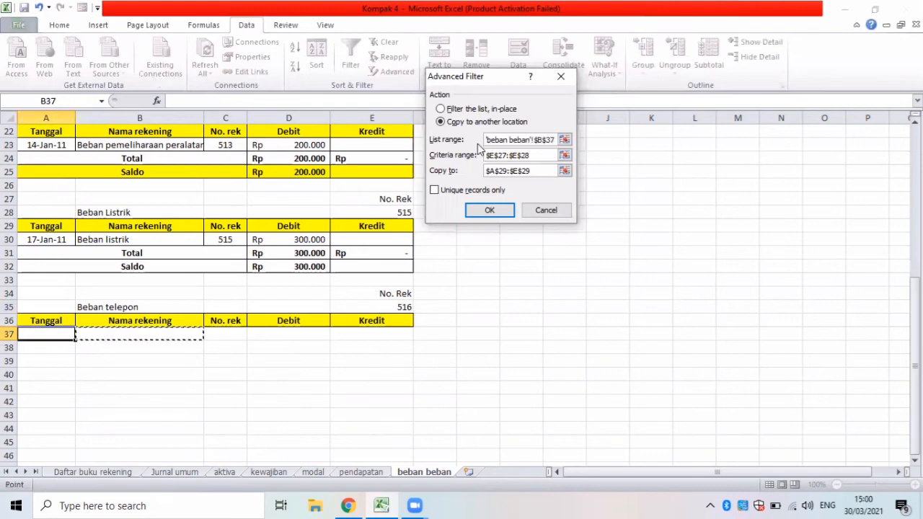
pyautogui.doubleClick(555, 137)
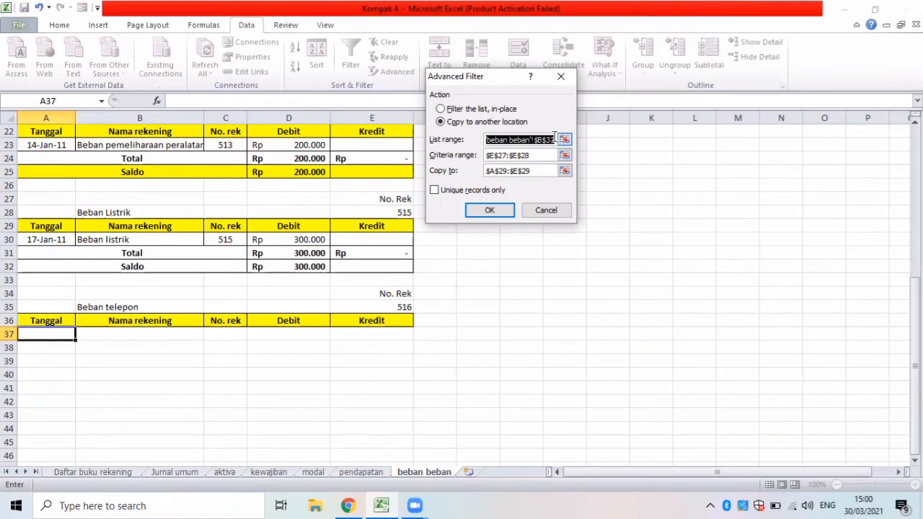
pyautogui.write('6')
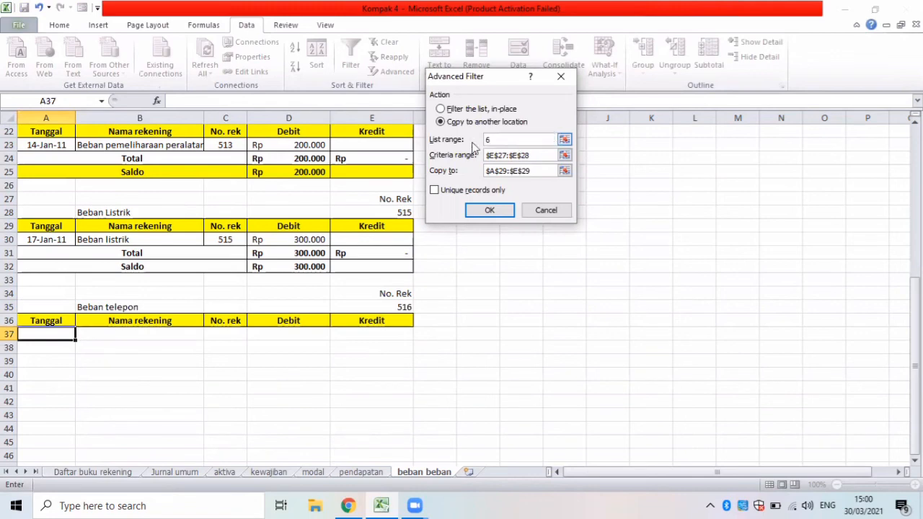
# Replace the filter's list range with the journal table B5:F70 on the Jurnal umum sheet.
pyautogui.moveTo(552, 140); pyautogui.dragTo(472, 148)
pyautogui.press('BackSpace')
pyautogui.click(178, 472)
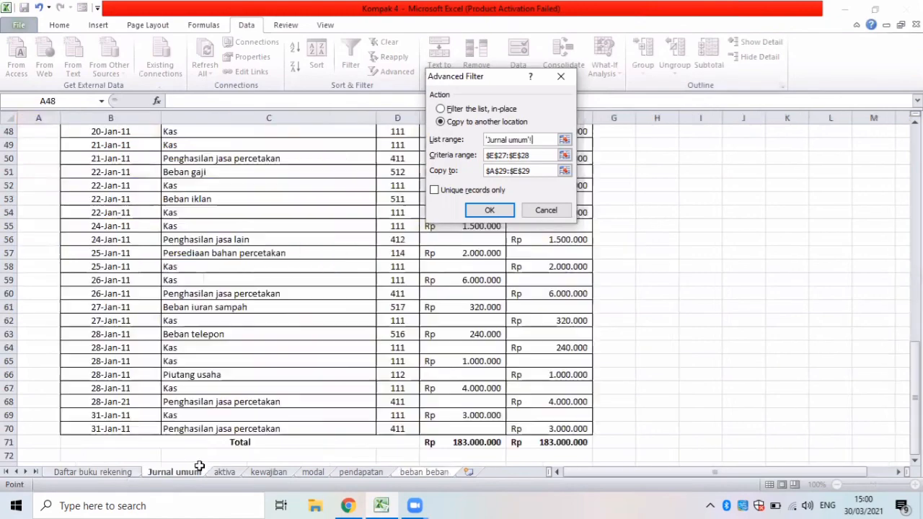
pyautogui.press('Up')
pyautogui.press('Up')
pyautogui.press('Up')
pyautogui.press('Up')
pyautogui.press('Up')
pyautogui.press('Up')
pyautogui.press('Up')
pyautogui.press('Up')
pyautogui.press('Up')
pyautogui.press('Up')
pyautogui.press('Up')
pyautogui.press('Up')
pyautogui.press('Up')
pyautogui.press('Up')
pyautogui.press('Up')
pyautogui.press('Up')
pyautogui.press('Up')
pyautogui.press('Up')
pyautogui.press('Up')
pyautogui.press('Up')
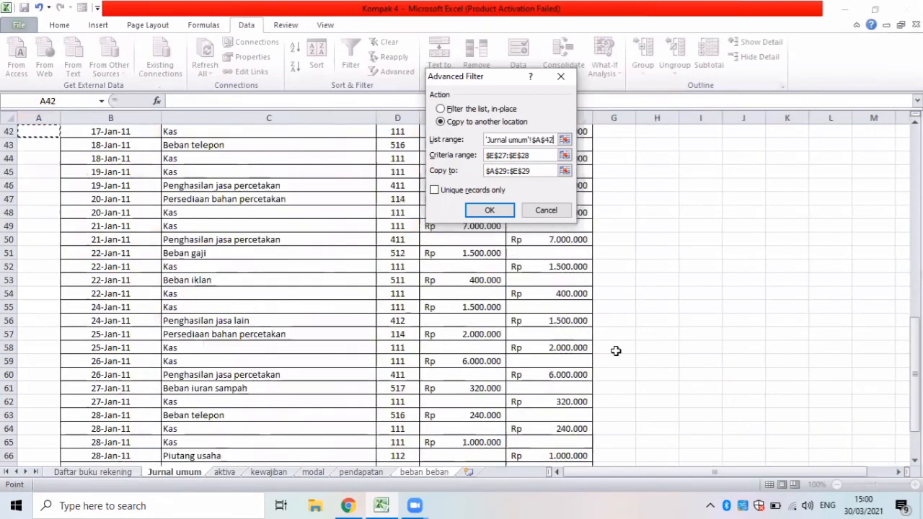
pyautogui.press('Up')
pyautogui.press('Up')
pyautogui.press('Up')
pyautogui.press('Up')
pyautogui.press('Up')
pyautogui.press('Up')
pyautogui.press('Up')
pyautogui.press('Up')
pyautogui.press('Up')
pyautogui.press('Up')
pyautogui.press('Up')
pyautogui.press('Up')
pyautogui.press('Up')
pyautogui.press('Up')
pyautogui.press('Up')
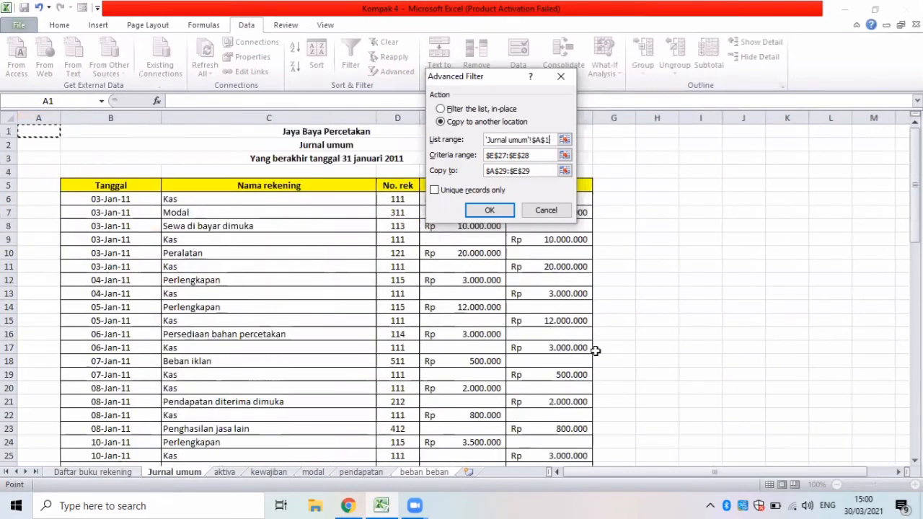
pyautogui.moveTo(66, 181); pyautogui.dragTo(568, 431)
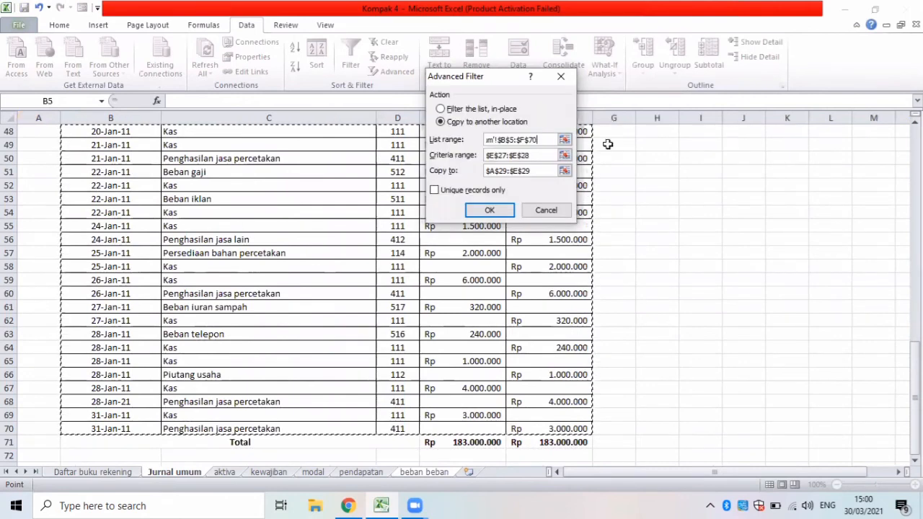
# Set the filter's criteria range to the No. Rek cells E34:E35 of the Beban telepon table.
pyautogui.click(467, 160)
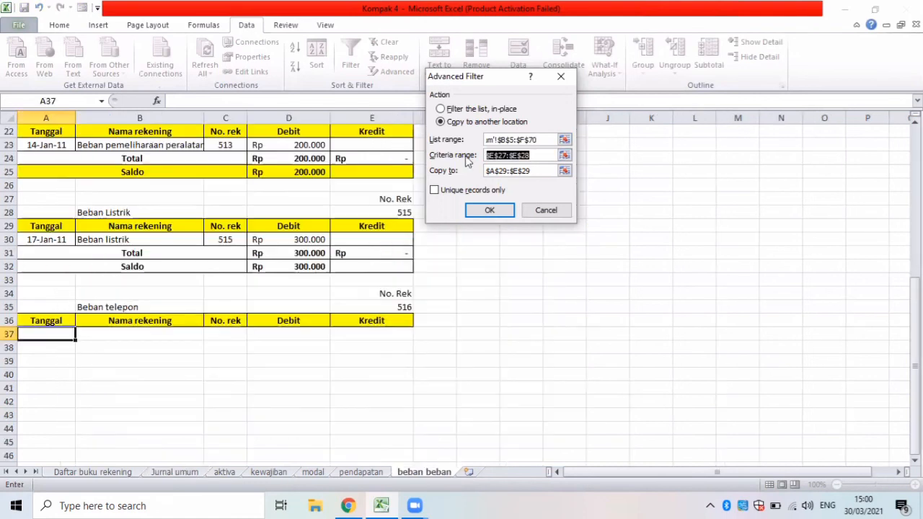
pyautogui.press('BackSpace')
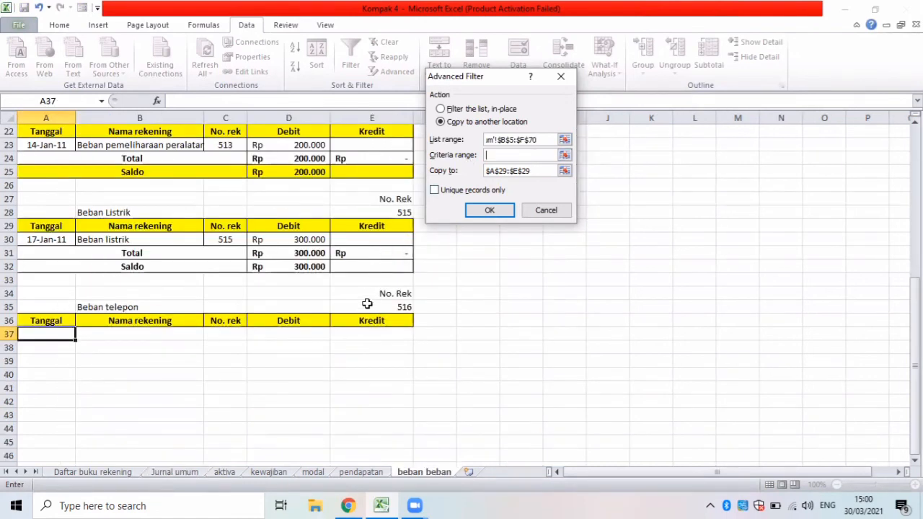
pyautogui.moveTo(371, 294); pyautogui.dragTo(375, 306)
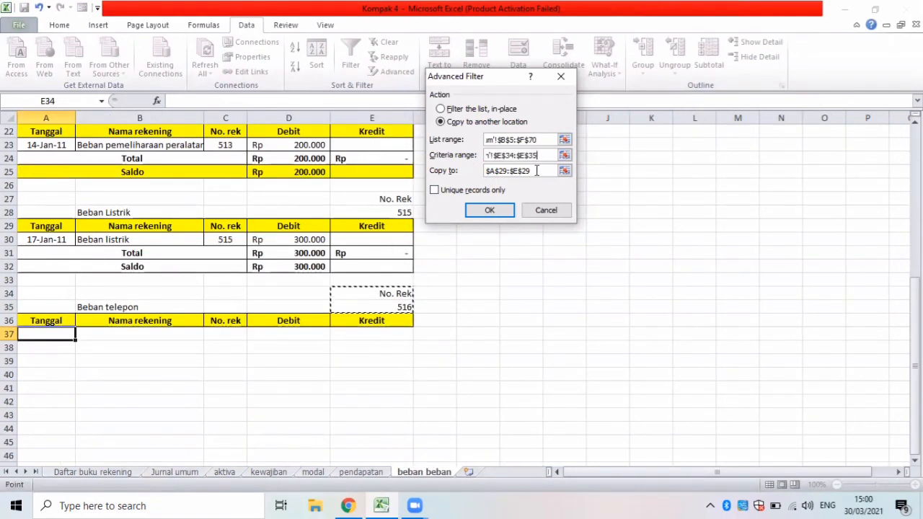
# Set the copy destination to the Beban telepon header row A36:E36 and run the filter.
pyautogui.moveTo(537, 171); pyautogui.dragTo(461, 179)
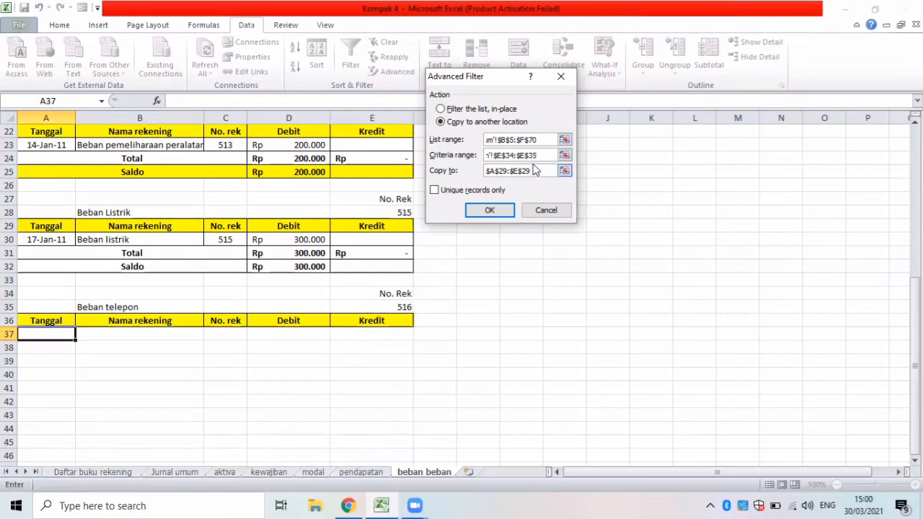
pyautogui.doubleClick(488, 170)
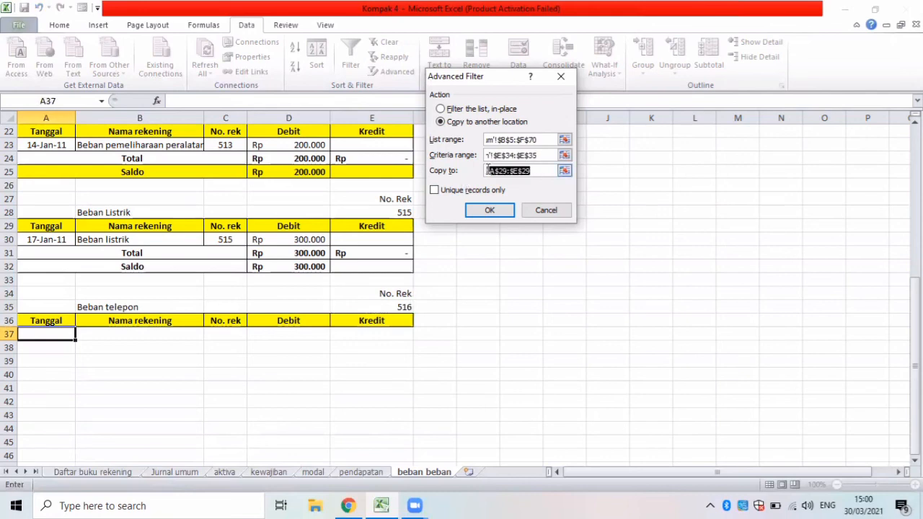
pyautogui.press('BackSpace')
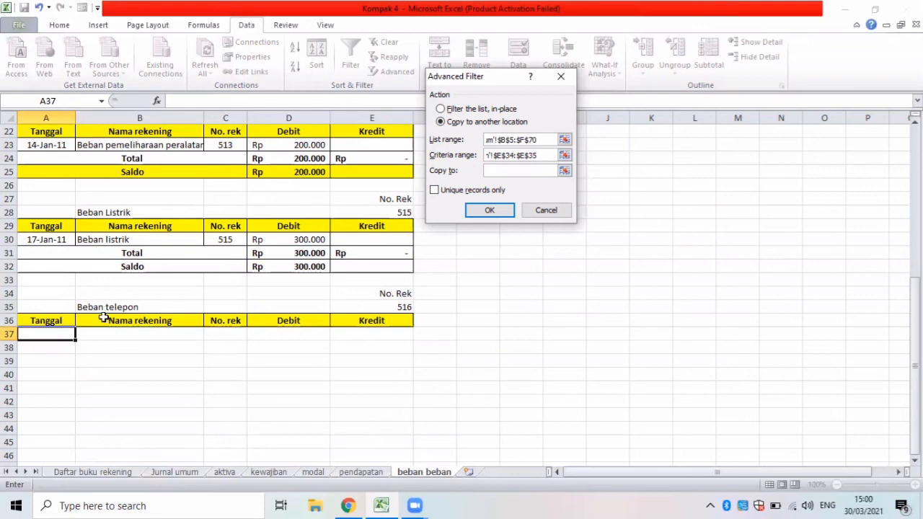
pyautogui.moveTo(45, 320); pyautogui.dragTo(345, 320)
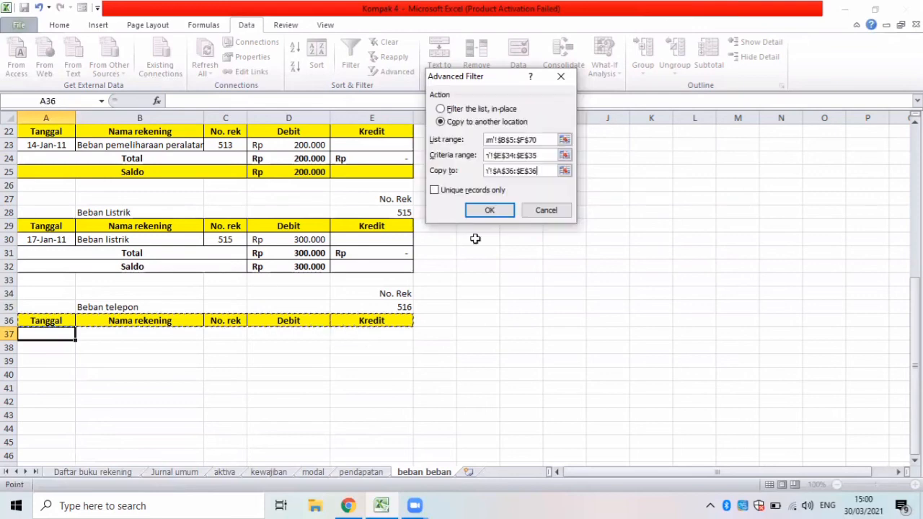
pyautogui.click(486, 212)
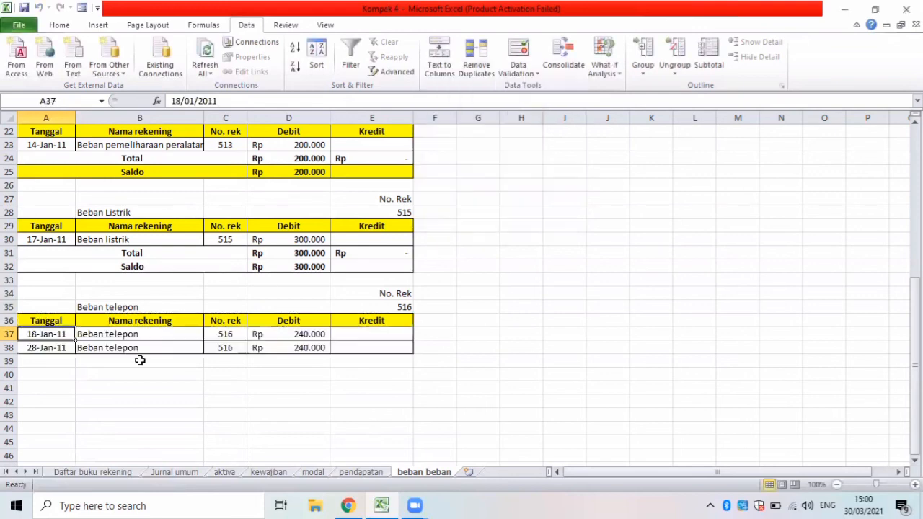
# Label the two rows below the Beban telepon entries Total in A39 and Saldo in A40.
pyautogui.click(47, 364)
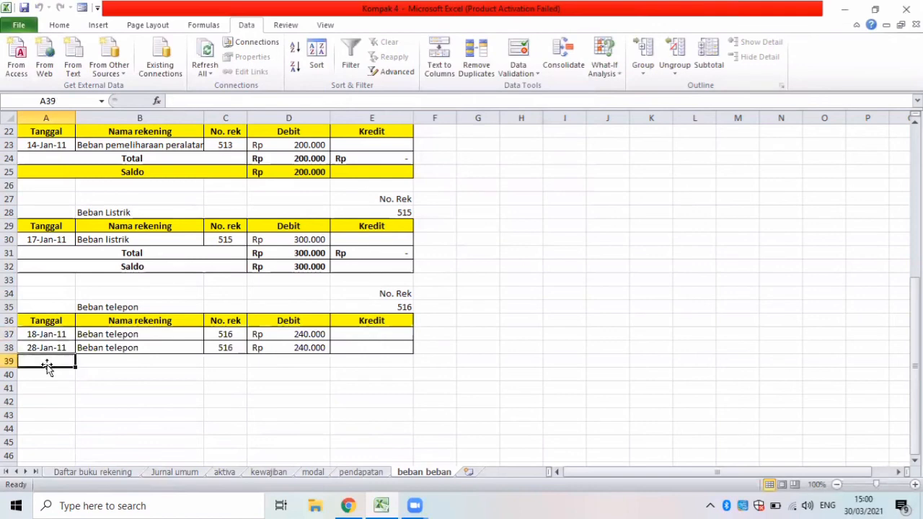
pyautogui.write('To')
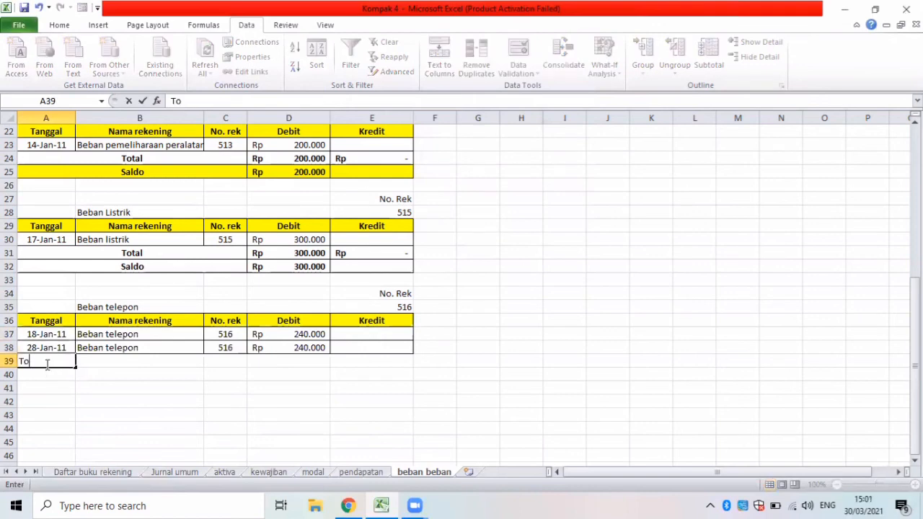
pyautogui.write('tal')
pyautogui.press('Return')
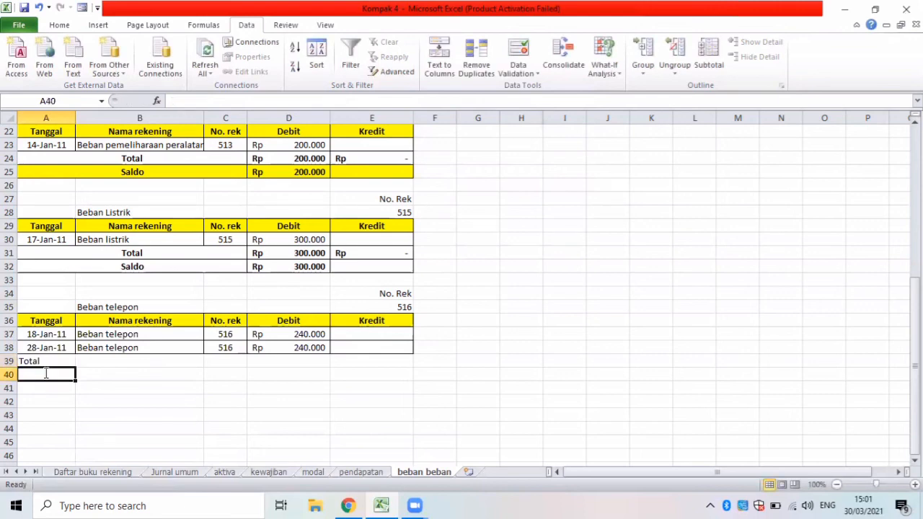
pyautogui.write('Saldo')
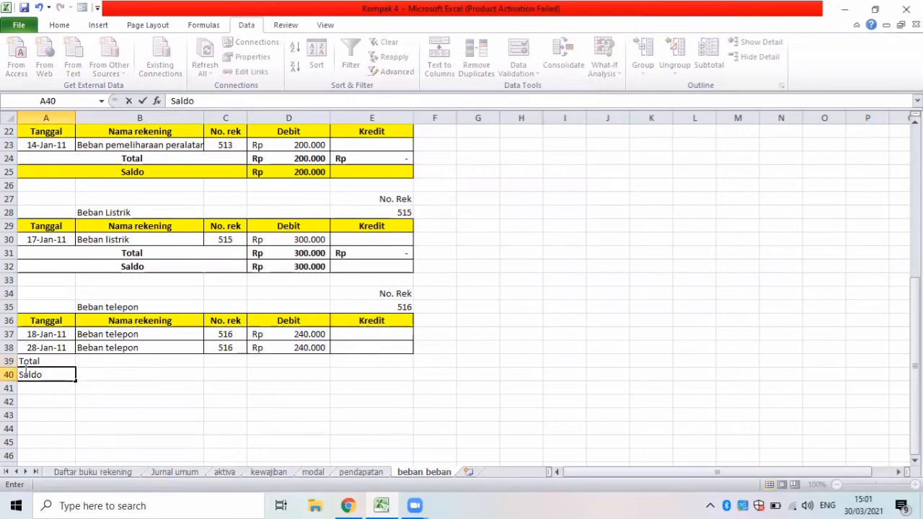
# Apply all borders to the Beban telepon Total and Saldo rows, A39:E40.
pyautogui.moveTo(33, 360); pyautogui.dragTo(201, 387)
pyautogui.moveTo(329, 369); pyautogui.dragTo(382, 372)
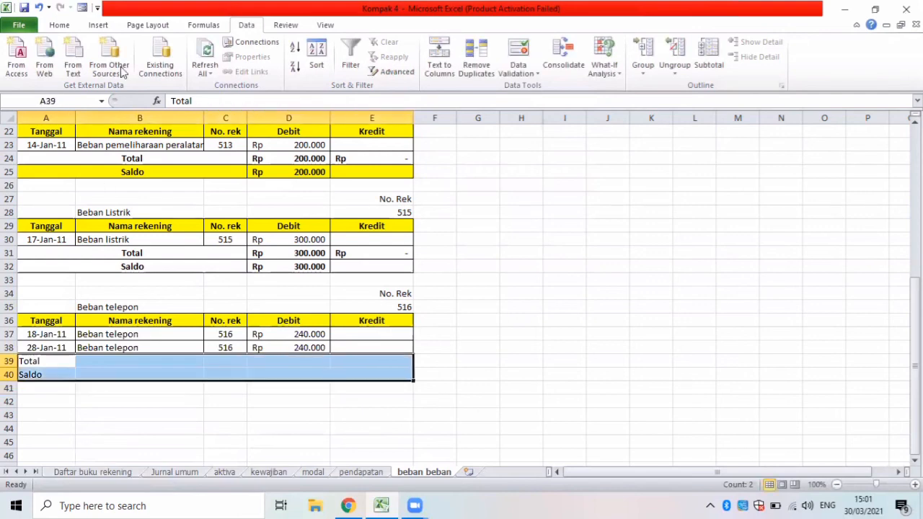
pyautogui.click(56, 24)
pyautogui.click(175, 69)
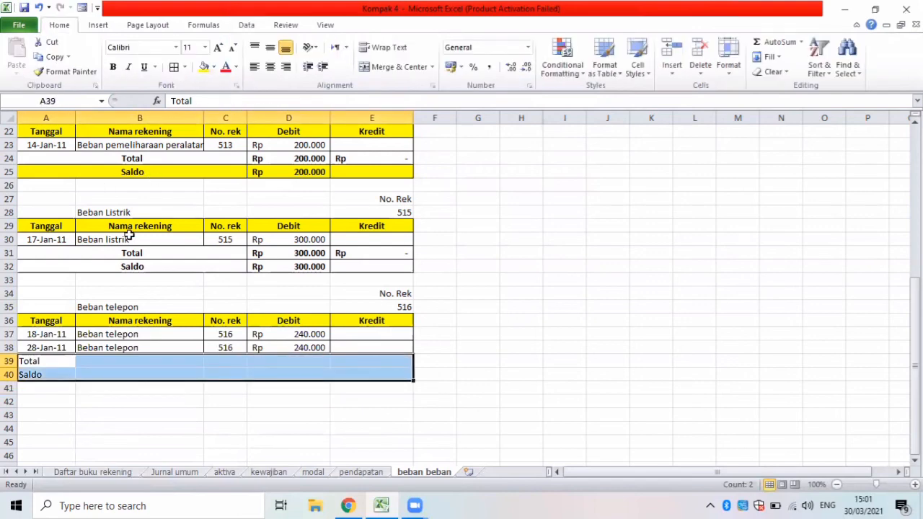
# Merge and center the Total label across A39:C39 and the Saldo label across A40:C40.
pyautogui.moveTo(61, 360); pyautogui.dragTo(210, 365)
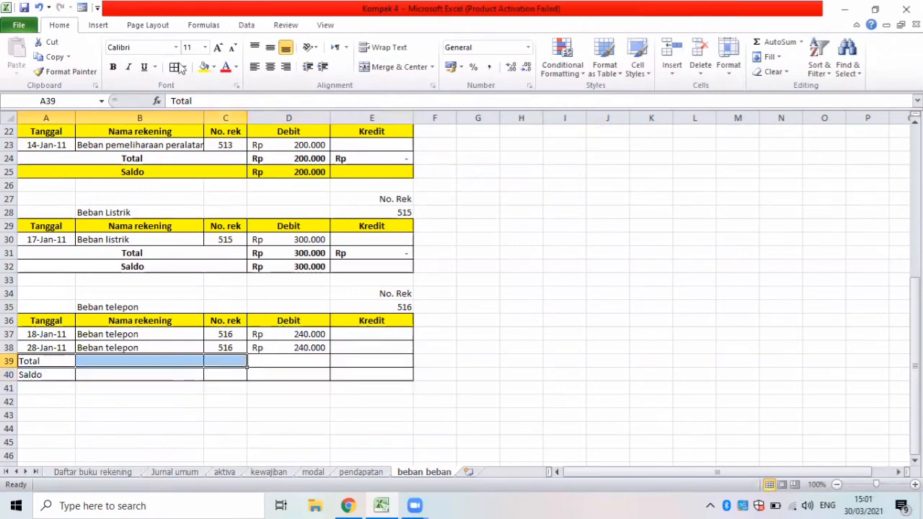
pyautogui.click(364, 71)
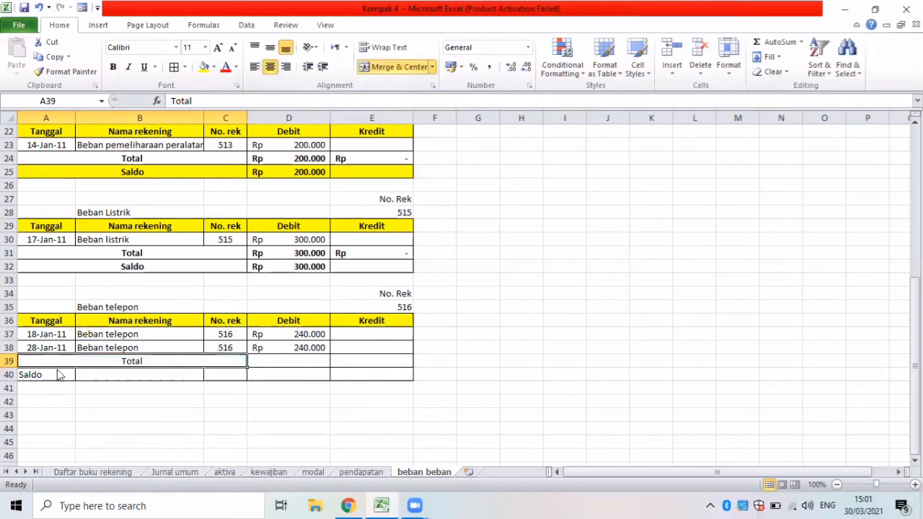
pyautogui.moveTo(183, 365); pyautogui.dragTo(201, 371)
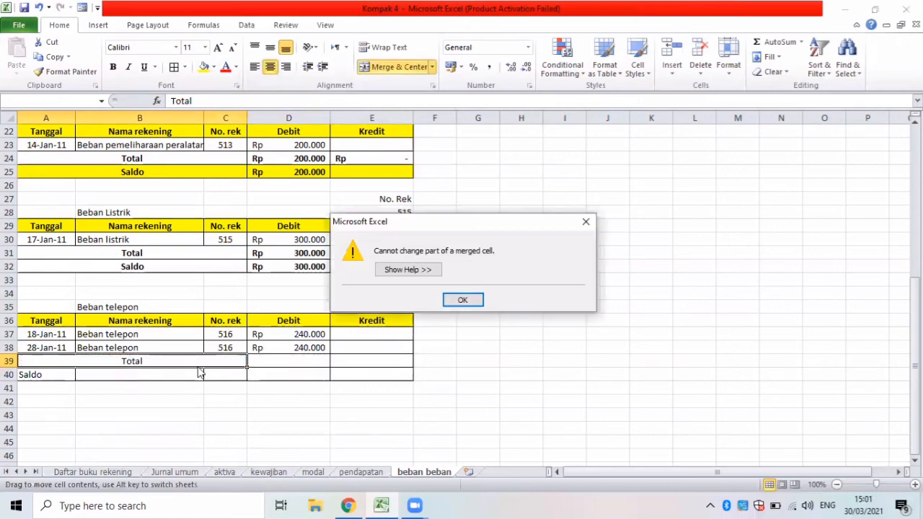
pyautogui.click(462, 301)
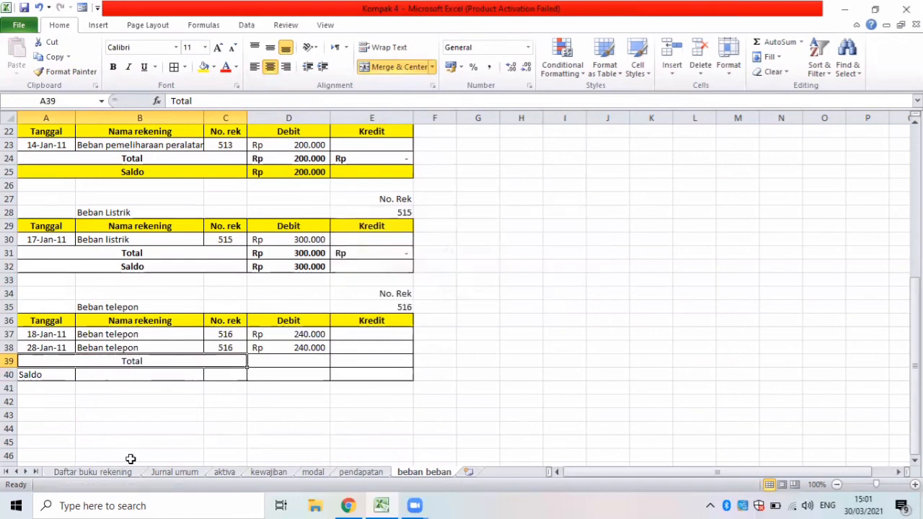
pyautogui.moveTo(43, 375); pyautogui.dragTo(228, 371)
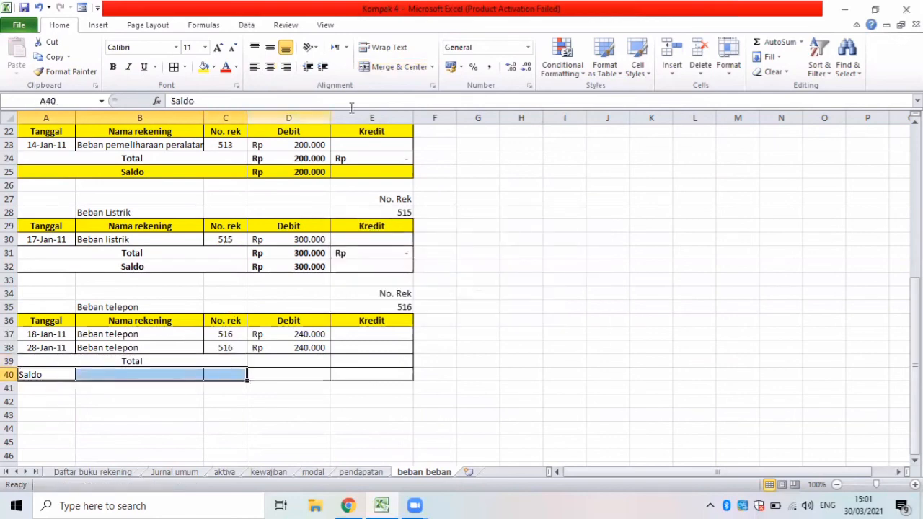
pyautogui.click(379, 68)
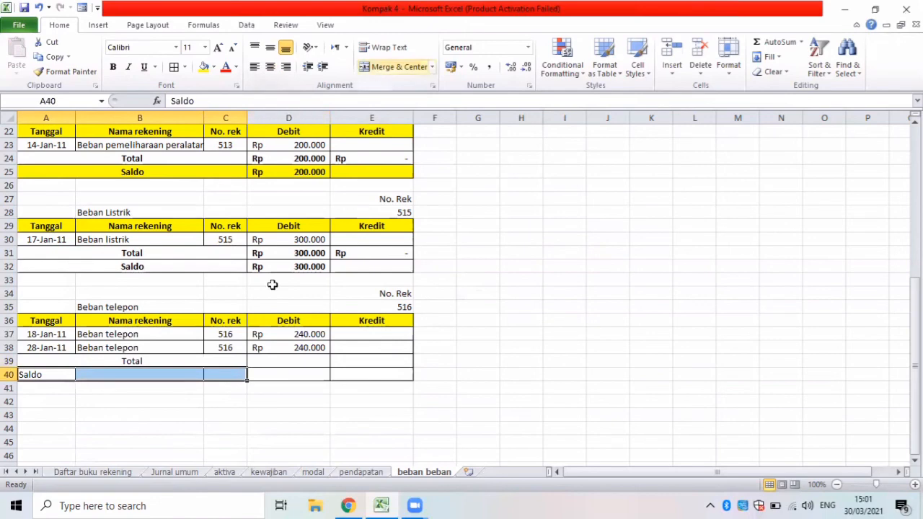
# Total the Beban telepon debits in D39 with a SUM of D37:D38.
pyautogui.click(282, 363)
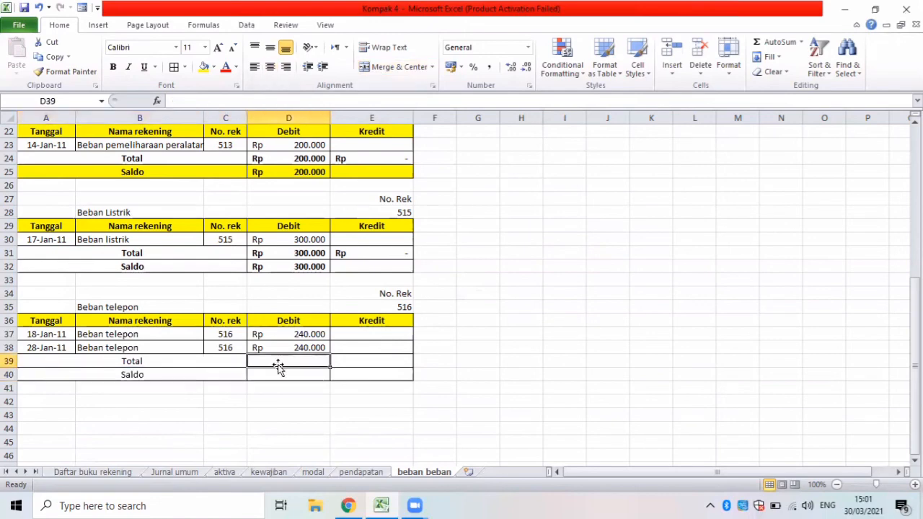
pyautogui.write('=su')
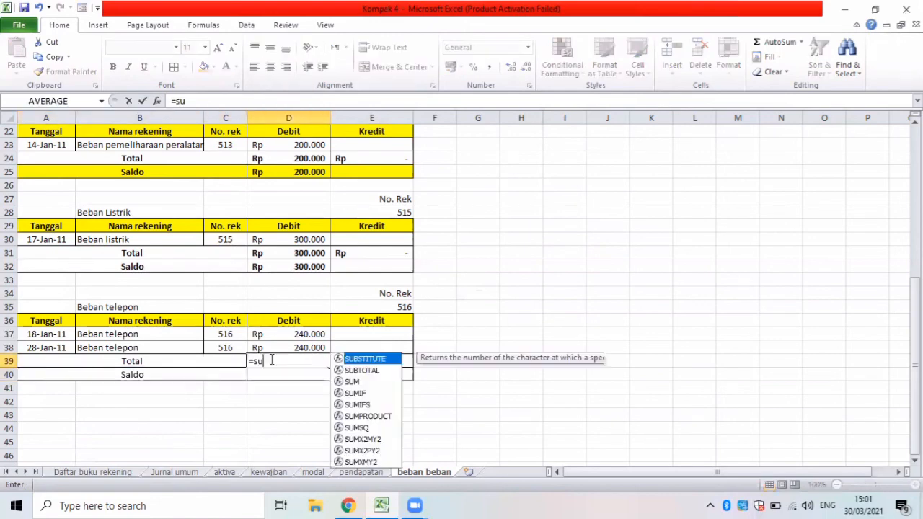
pyautogui.write('m(')
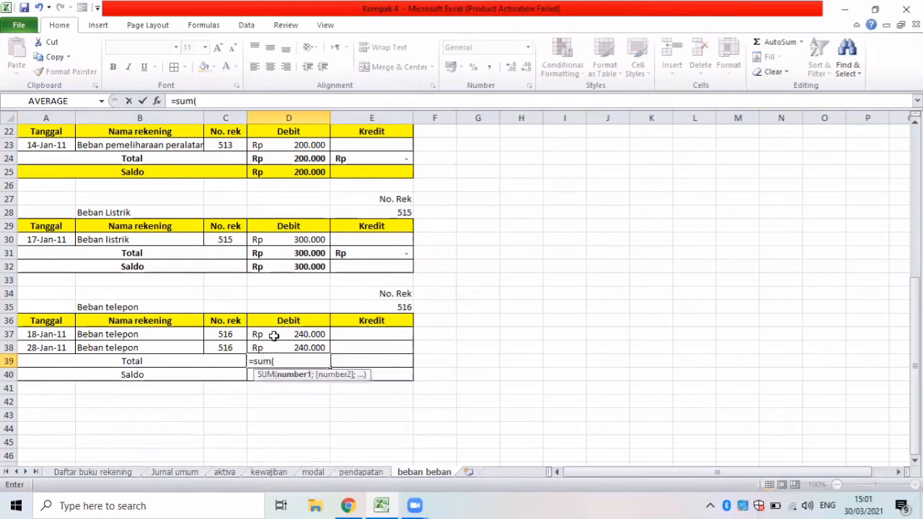
pyautogui.moveTo(275, 335); pyautogui.dragTo(274, 346)
pyautogui.press('Return')
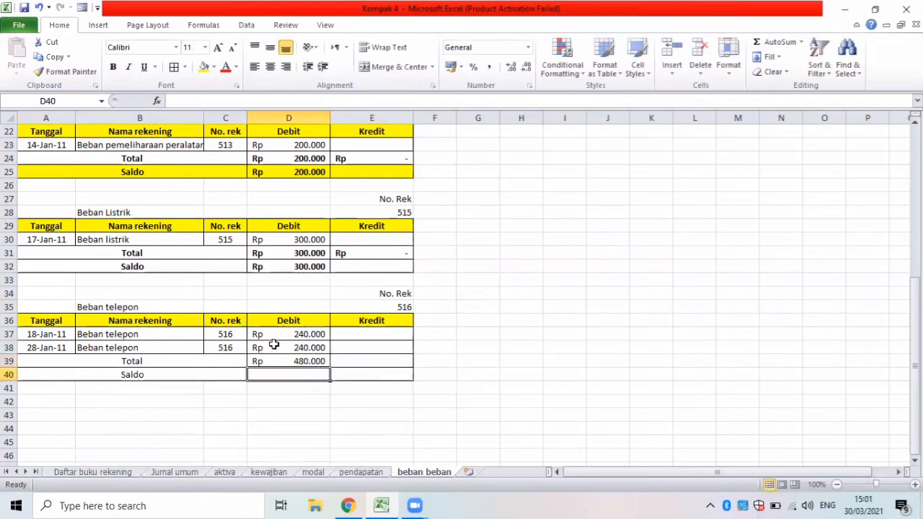
# Total the Beban telepon credits in E39 with a SUM of E37:E38.
pyautogui.click(339, 362)
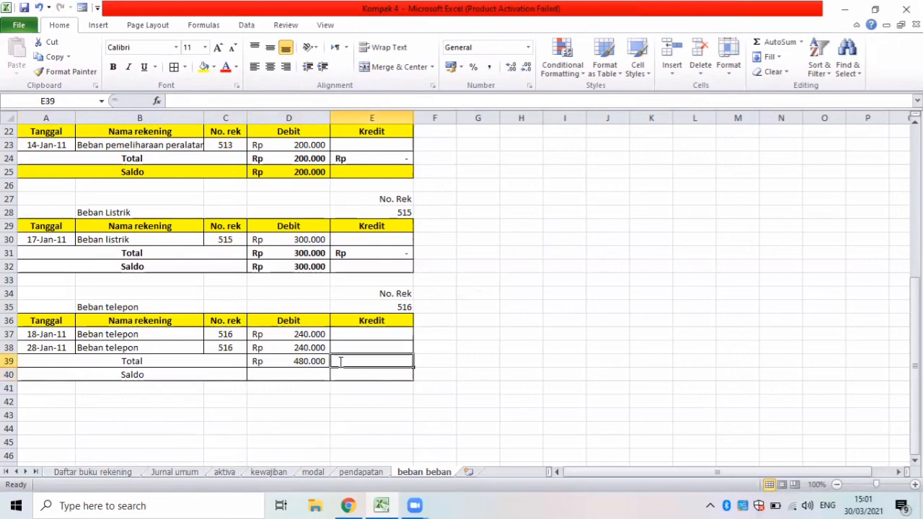
pyautogui.write('=sum')
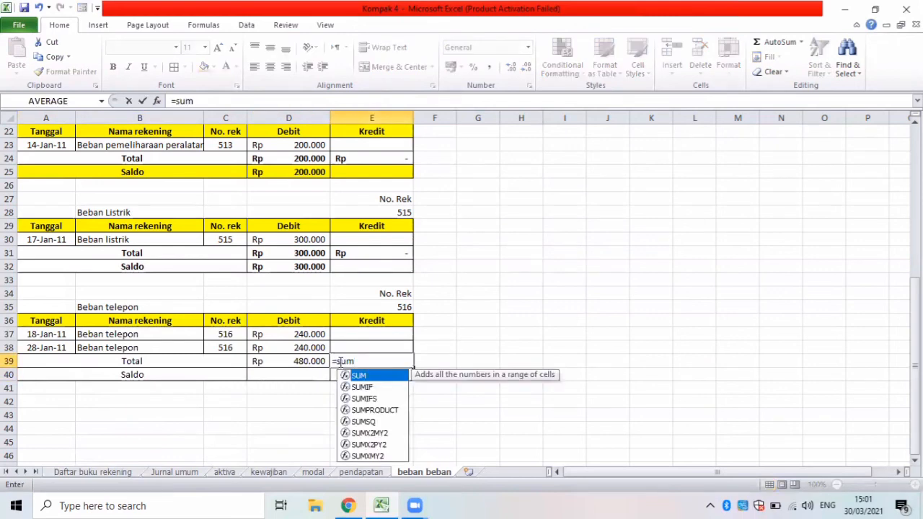
pyautogui.write('(')
pyautogui.moveTo(353, 336); pyautogui.dragTo(353, 344)
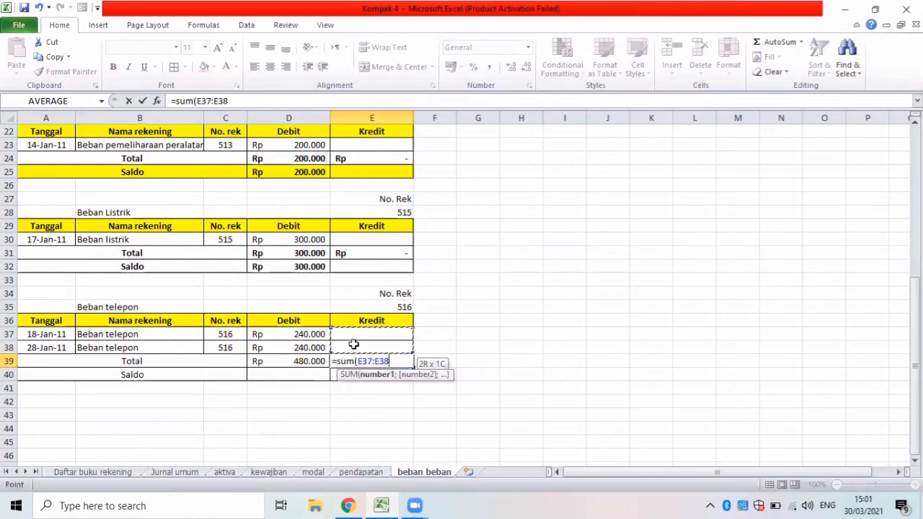
pyautogui.press('Return')
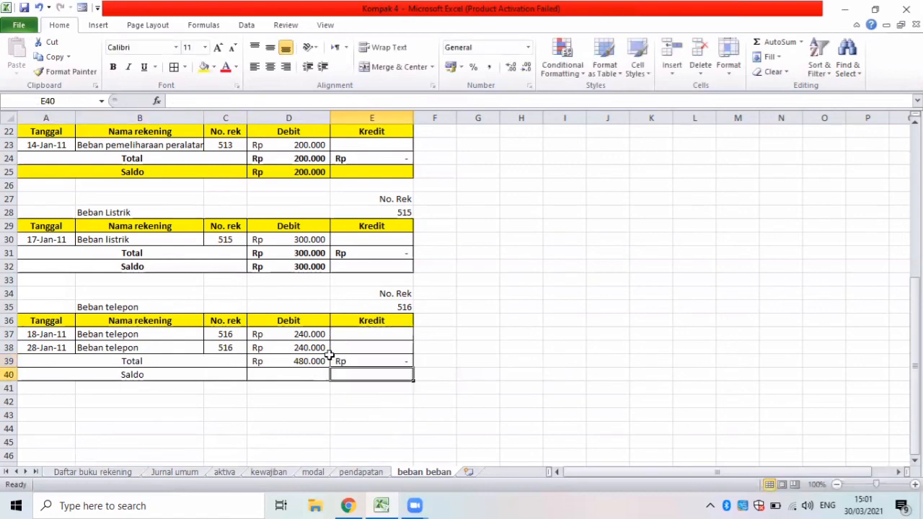
# Calculate the Beban telepon Saldo in D40 as total debit minus total credit, D39-E39.
pyautogui.click(274, 372)
pyautogui.write('=')
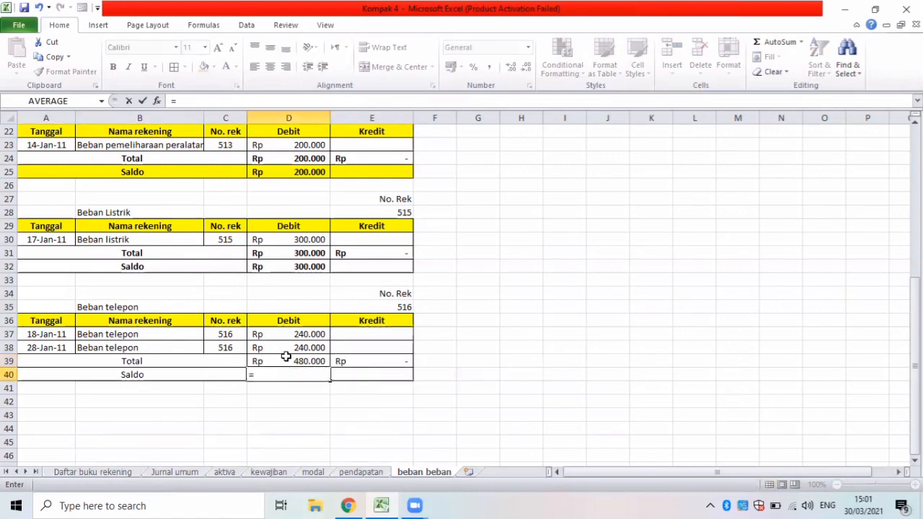
pyautogui.press('Up')
pyautogui.write('-')
pyautogui.press('Up')
pyautogui.press('Right')
pyautogui.press('Return')
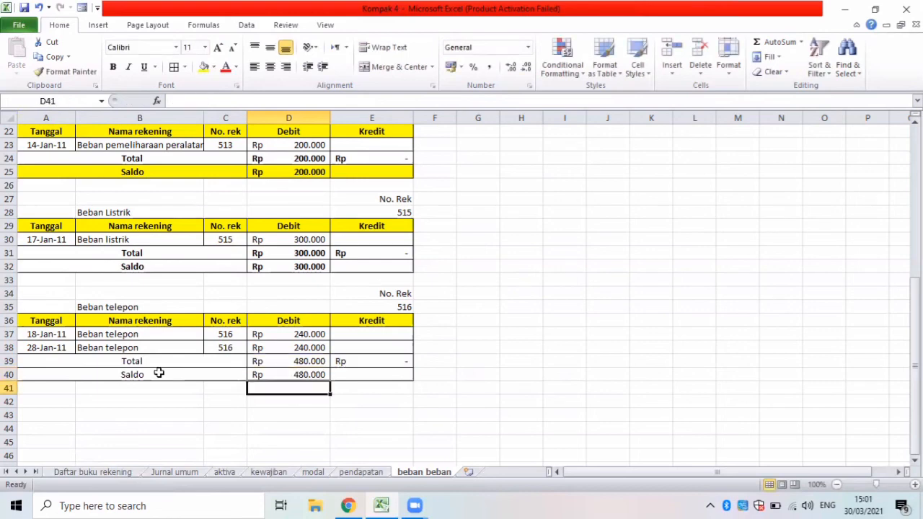
# Bold the Beban telepon Total and Saldo rows A39:E40 and fill the Saldo row A40:E40 yellow.
pyautogui.moveTo(216, 362); pyautogui.dragTo(353, 370)
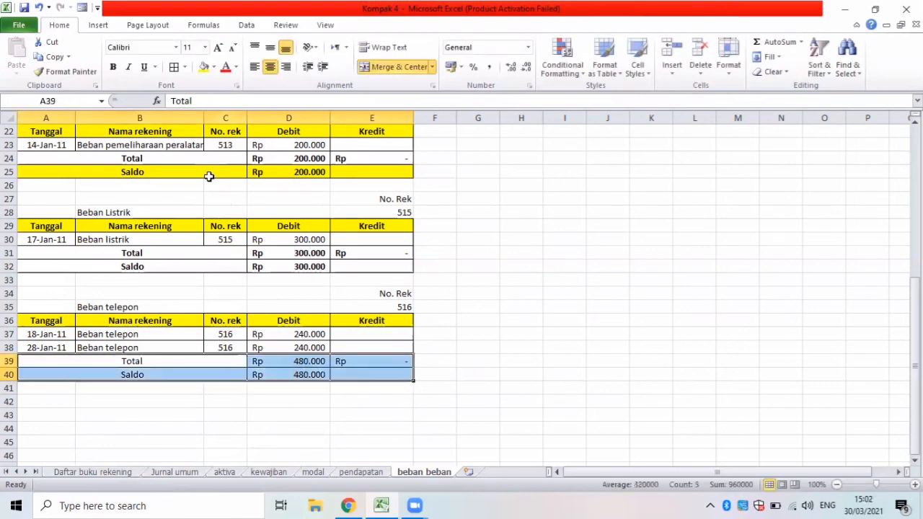
pyautogui.hotkey('ctrl', 'b')
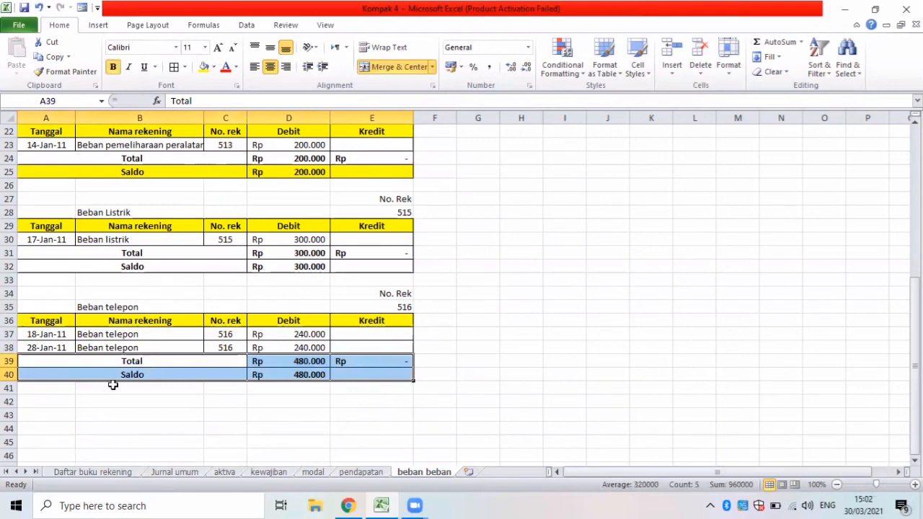
pyautogui.click(105, 374)
pyautogui.keyDown('shift'); pyautogui.click(335, 374); pyautogui.keyUp('shift')
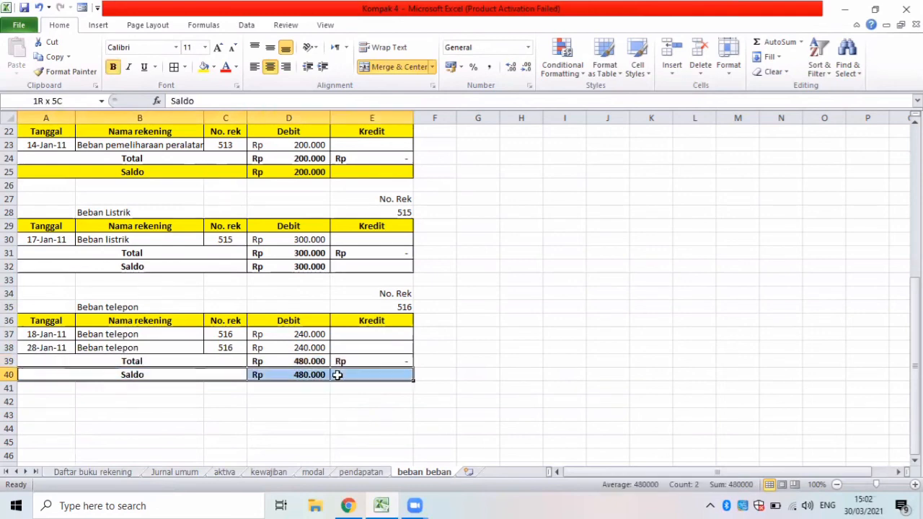
pyautogui.click(204, 67)
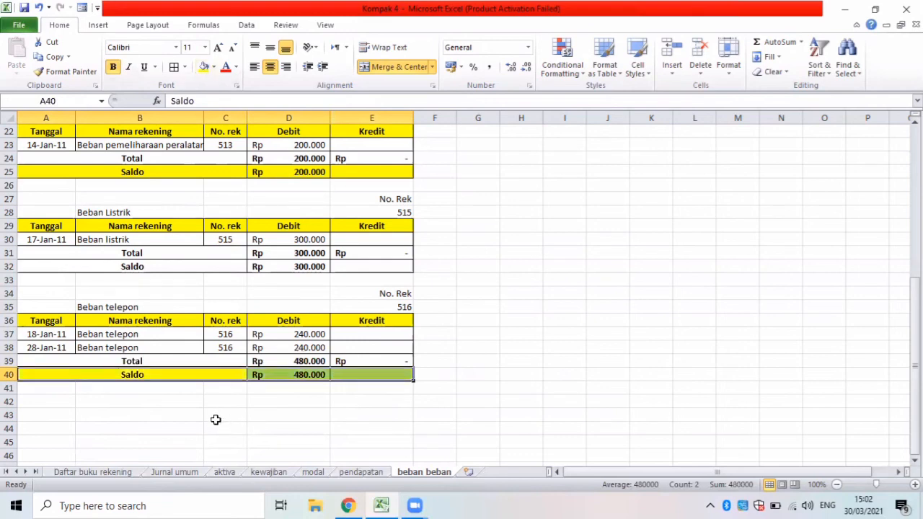
pyautogui.click(141, 401)
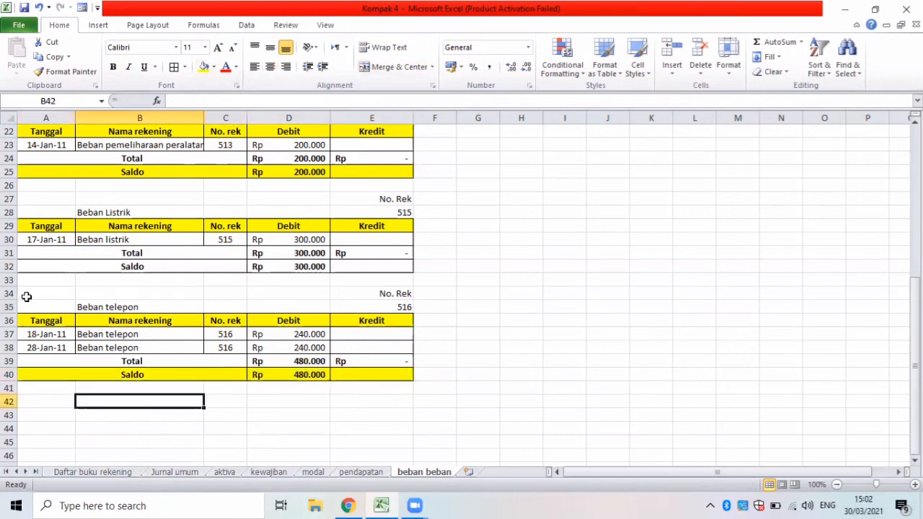
# Copy the Beban telepon heading block A34:E36 to A42 to start the next expense table.
pyautogui.moveTo(51, 295); pyautogui.dragTo(393, 310)
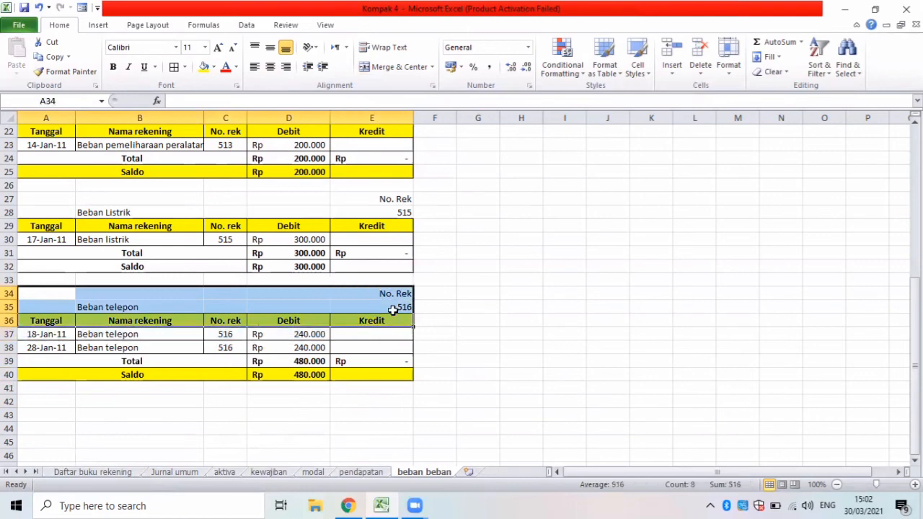
pyautogui.hotkey('ctrl', 'c')
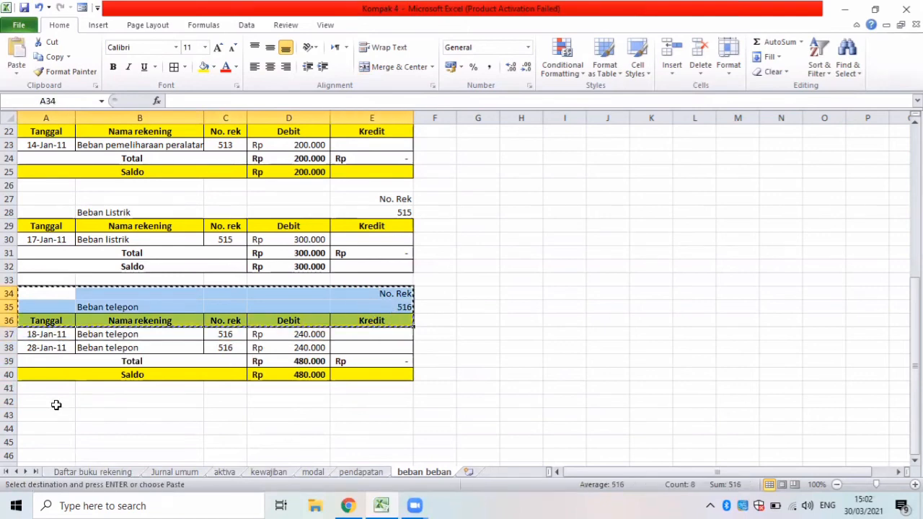
pyautogui.click(56, 405)
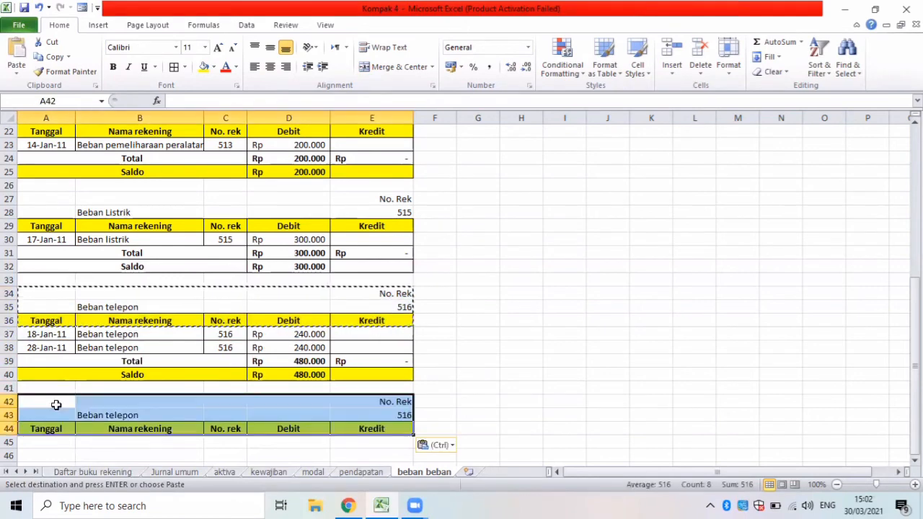
pyautogui.hotkey('ctrl', 'v')
# Replace the copied account name in B43 with Beban Iuran sampah, checking the Daftar buku rekening sheet for the next expense account.
pyautogui.click(81, 416)
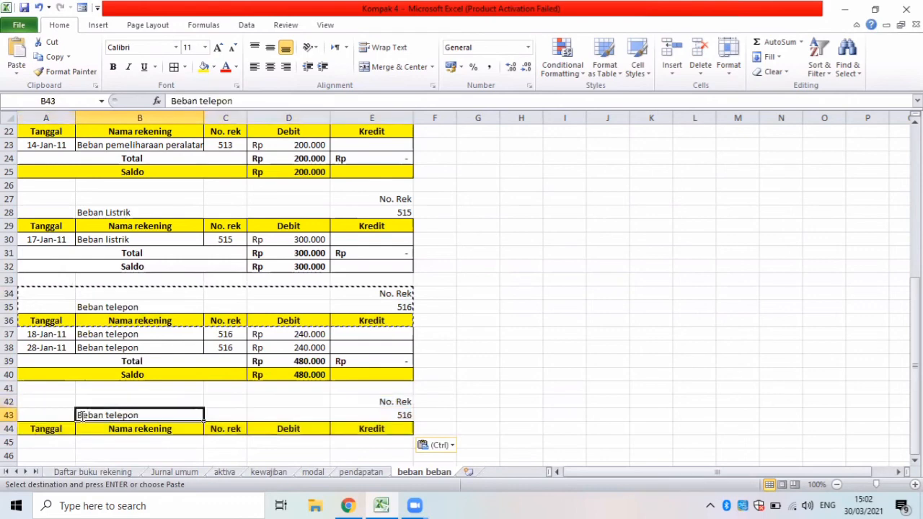
pyautogui.press('BackSpace')
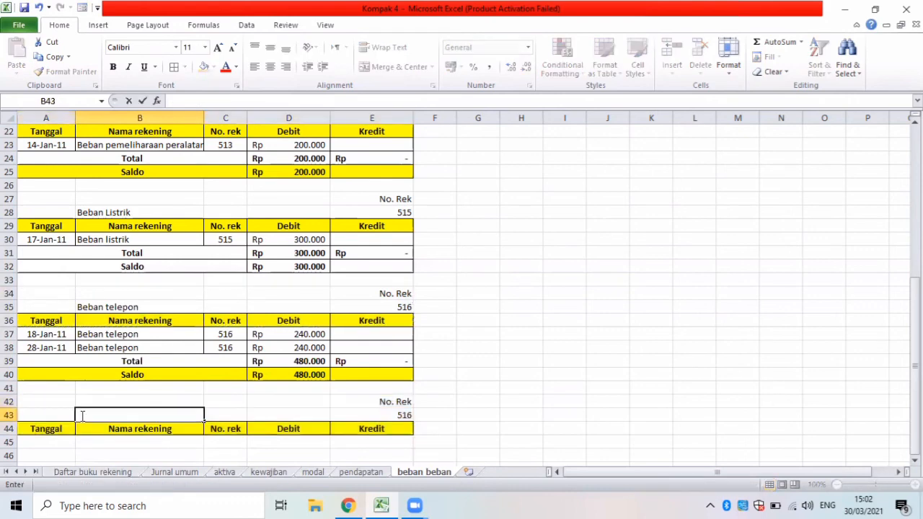
pyautogui.click(97, 470)
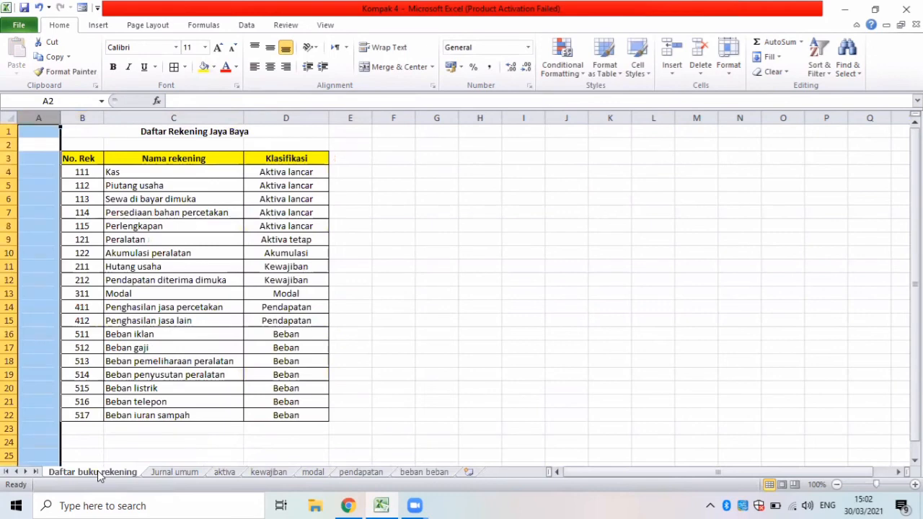
pyautogui.click(424, 473)
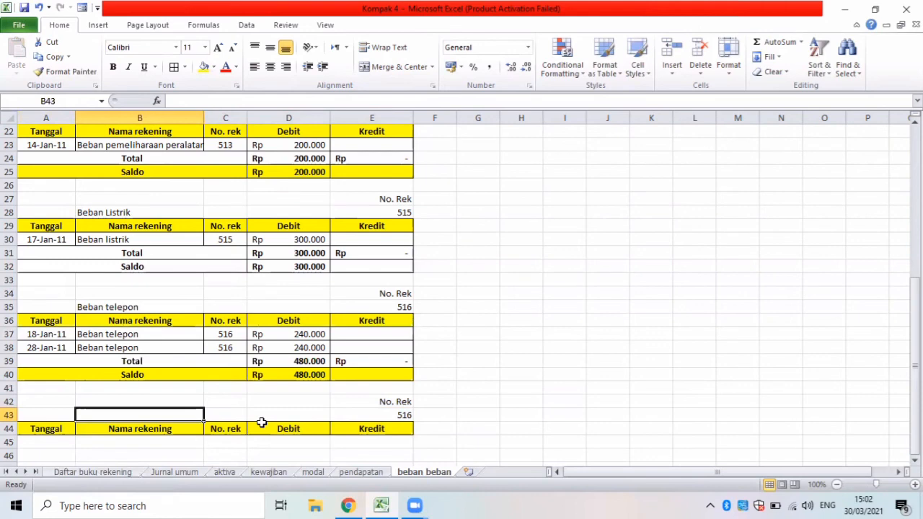
pyautogui.write('Beban')
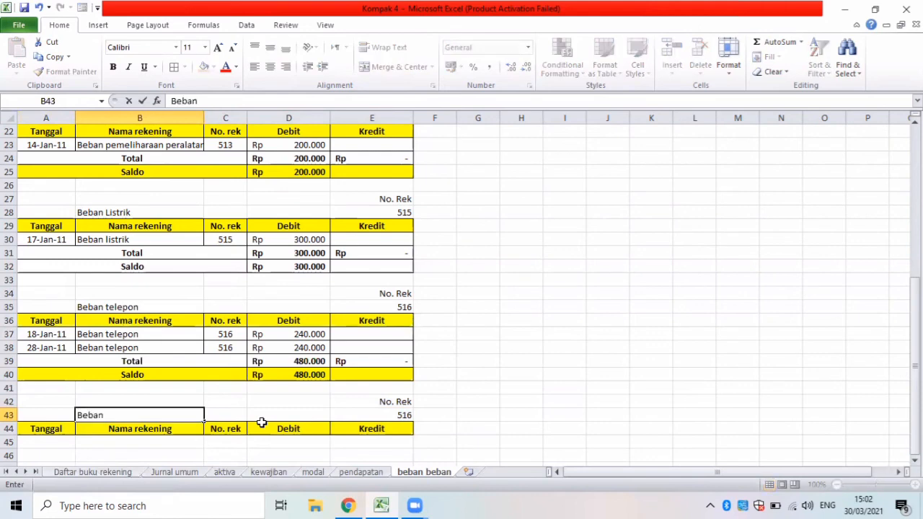
pyautogui.write(' Iuran sampah')
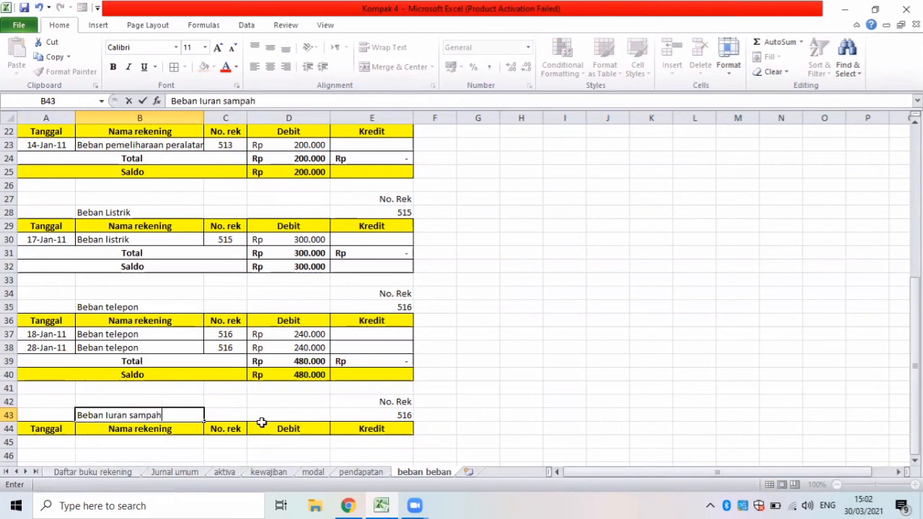
# Set the account number under No. Rek in E43 to 517.
pyautogui.click(389, 426)
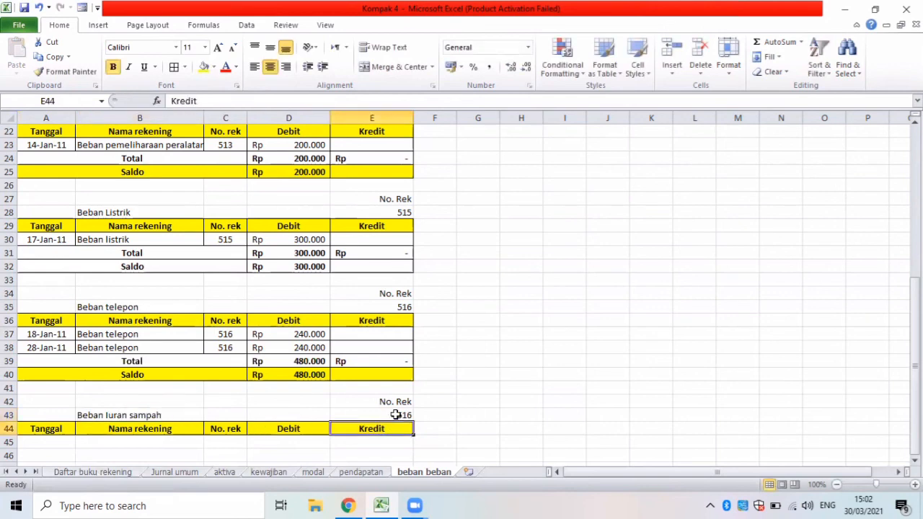
pyautogui.click(396, 414)
pyautogui.press('BackSpace')
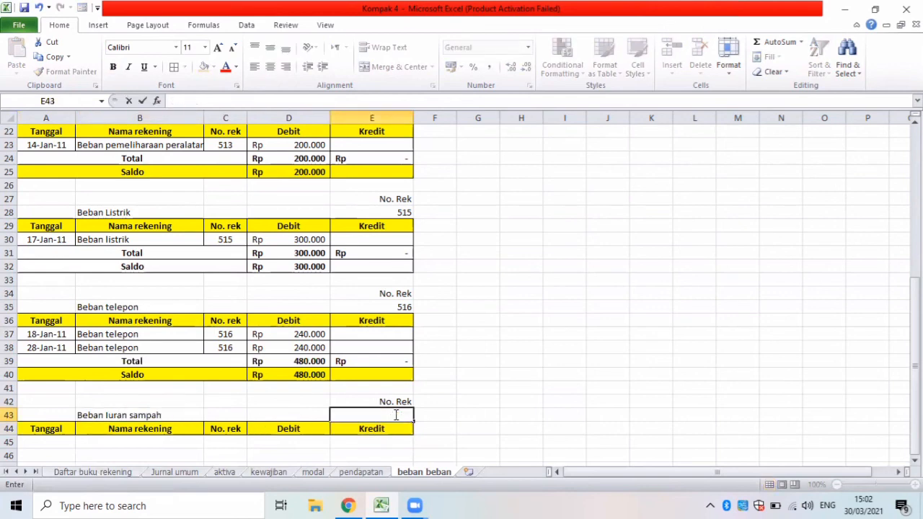
pyautogui.write('517')
# Start an Advanced Filter from A45, accepting the first row as labels, and set it to copy to another location.
pyautogui.click(52, 443)
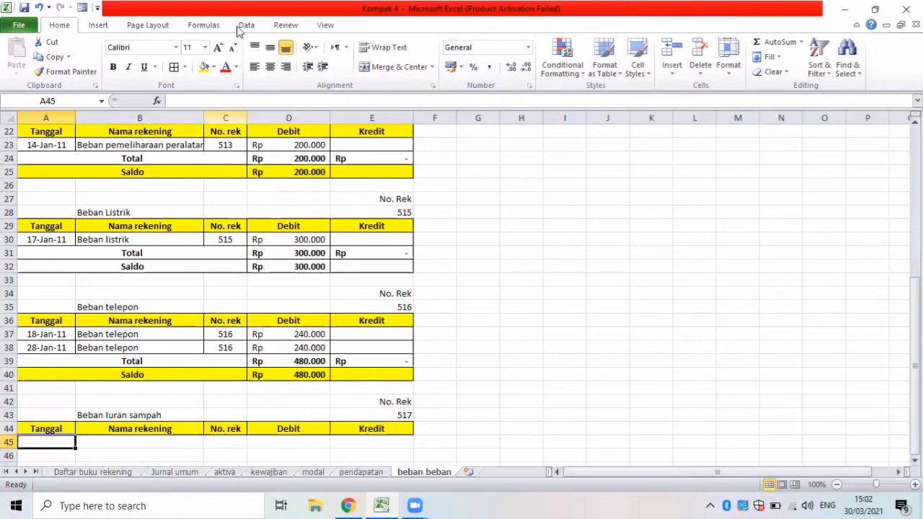
pyautogui.scroll(-4, 398, 65)
pyautogui.click(383, 74)
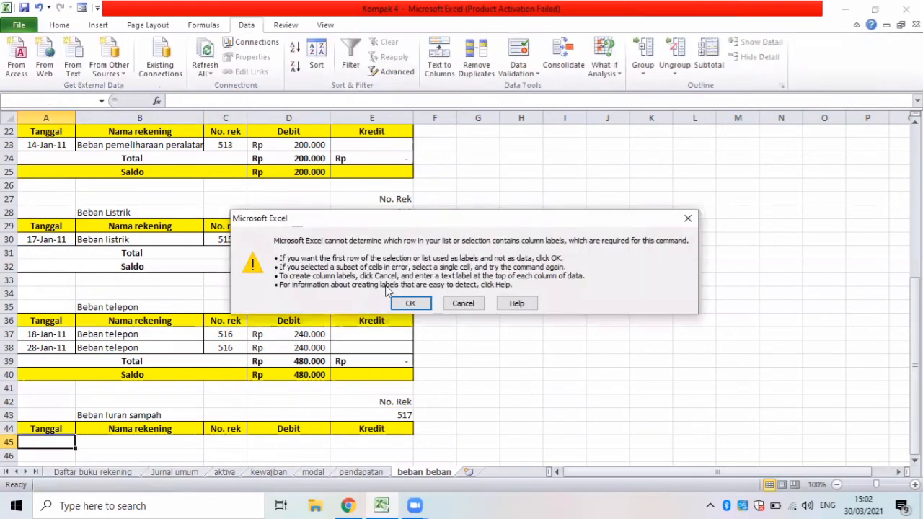
pyautogui.click(408, 302)
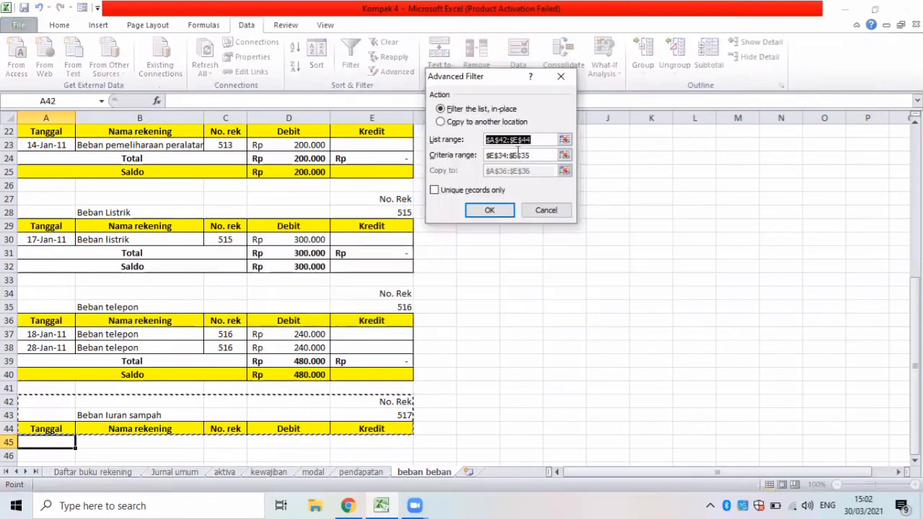
pyautogui.click(441, 122)
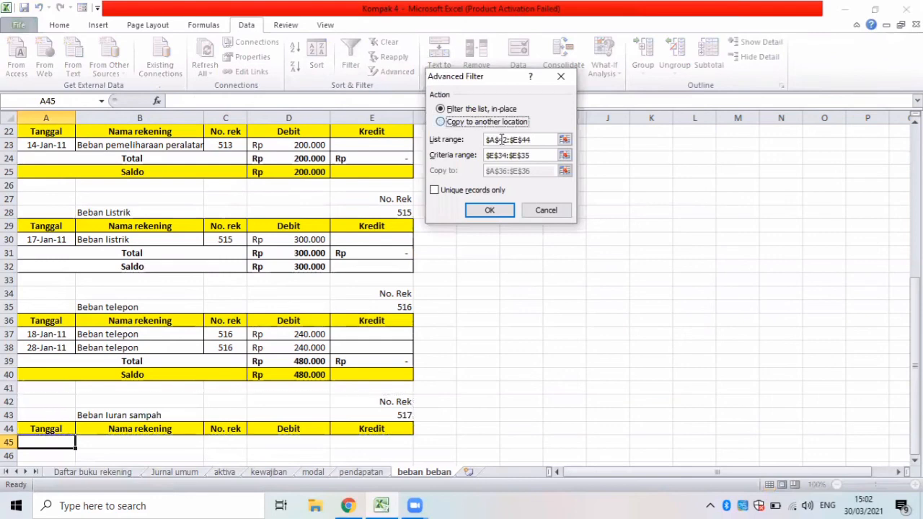
# Set the Advanced Filter's list range to B5:F70 on the Jurnal umum sheet.
pyautogui.click(467, 142)
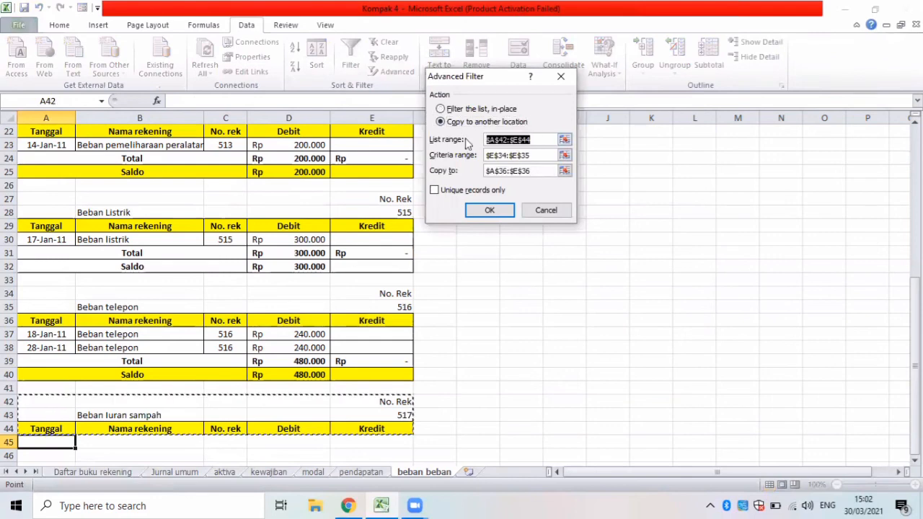
pyautogui.press('BackSpace')
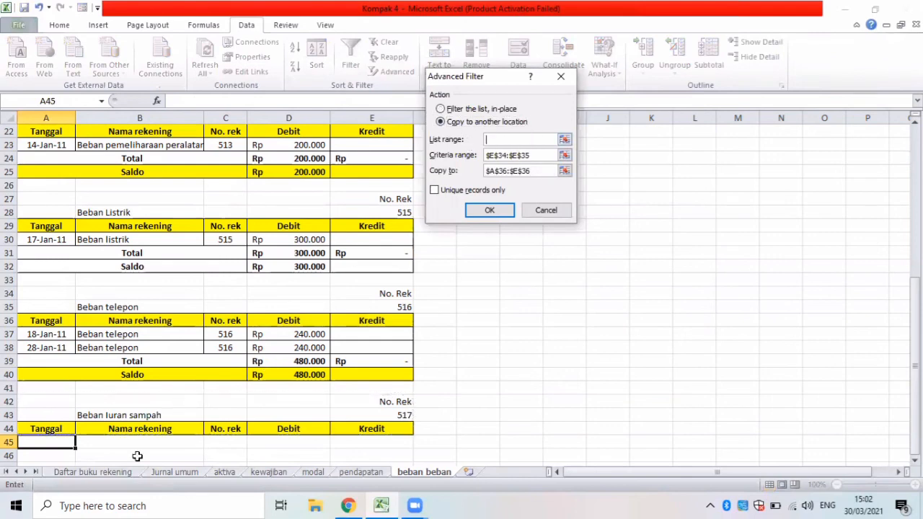
pyautogui.click(158, 478)
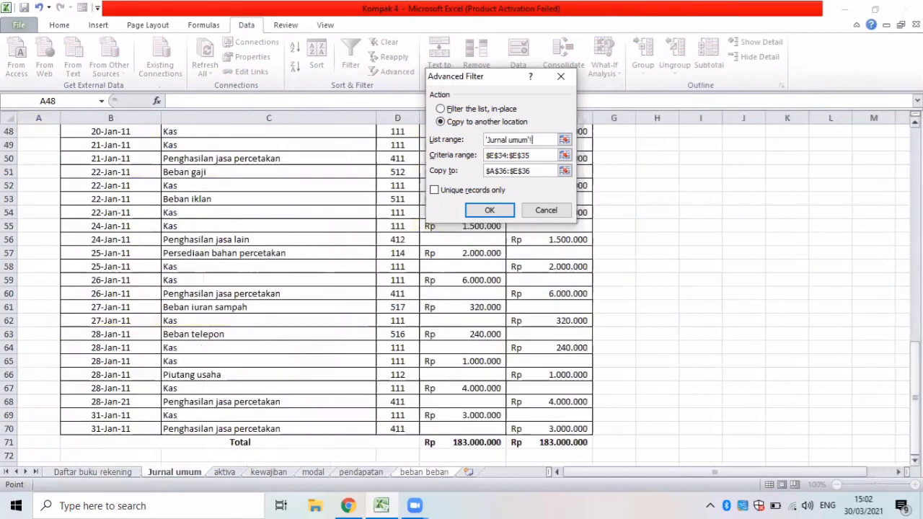
pyautogui.moveTo(914, 390); pyautogui.dragTo(858, 148)
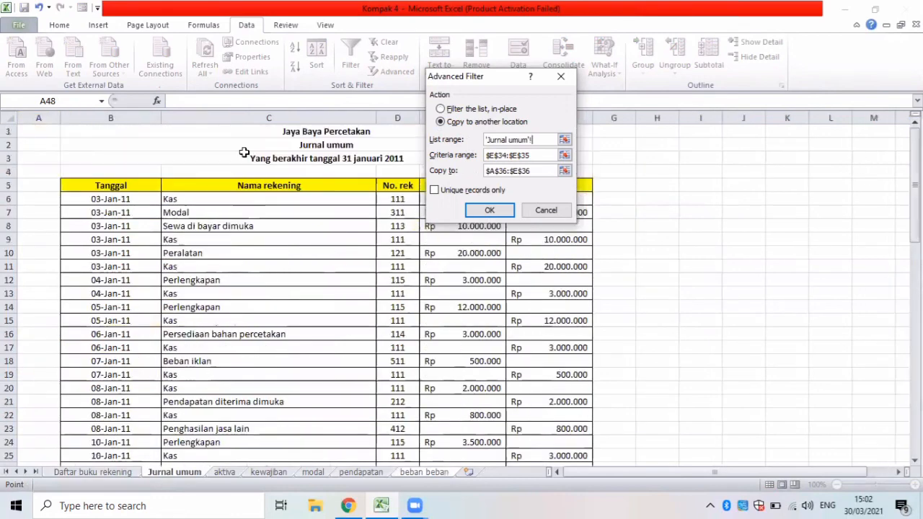
pyautogui.moveTo(70, 182); pyautogui.dragTo(375, 314)
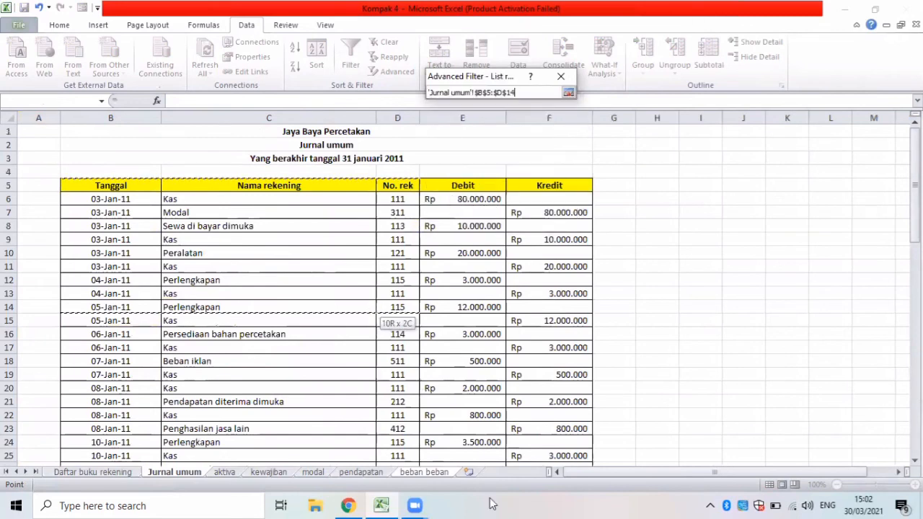
pyautogui.moveTo(566, 503); pyautogui.dragTo(538, 427)
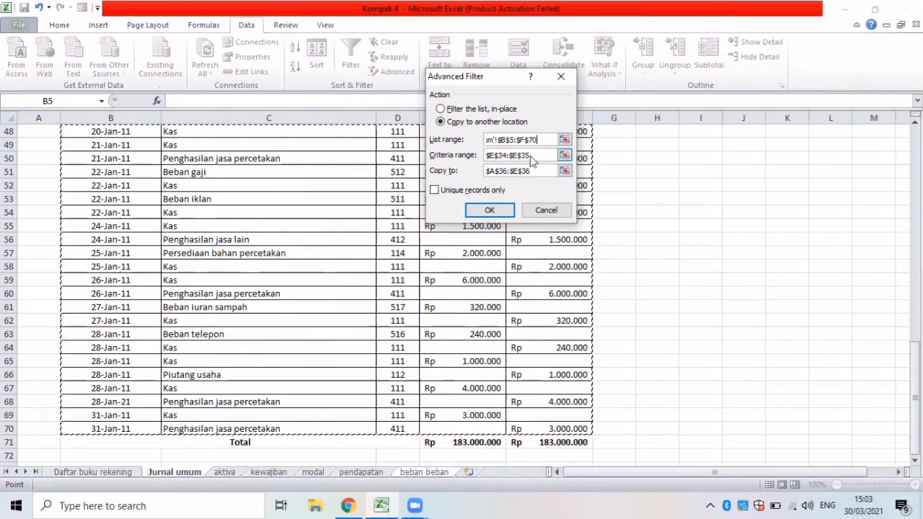
# Set the criteria range to E42:E43 and the copy destination to headings A44:E44, and run the filter.
pyautogui.click(483, 165)
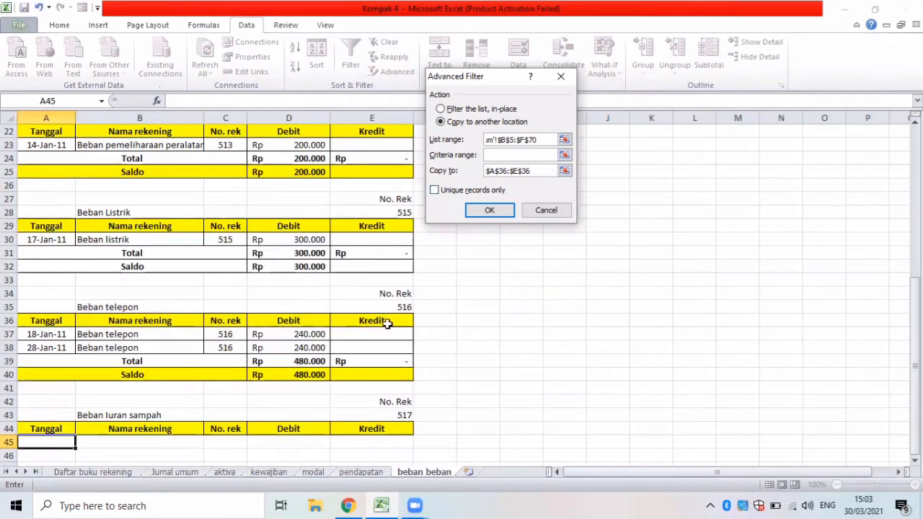
pyautogui.click(371, 402)
pyautogui.moveTo(370, 410); pyautogui.dragTo(371, 415)
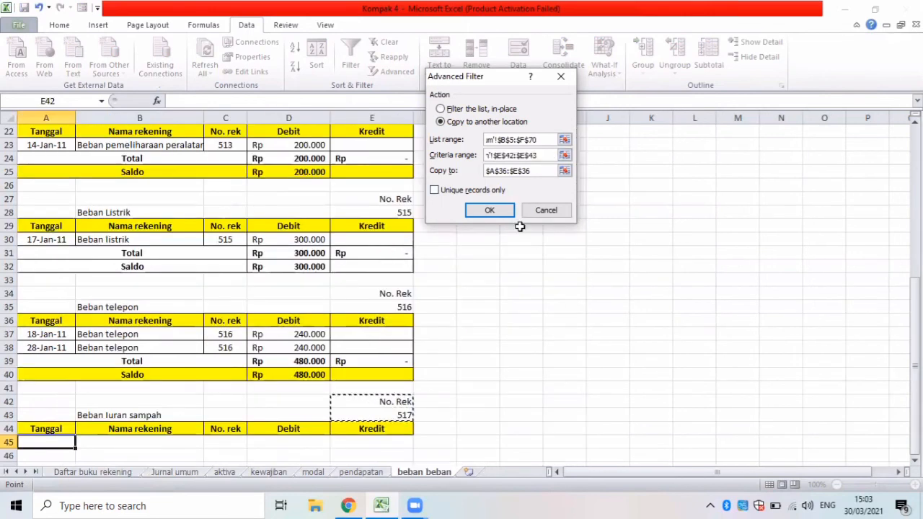
pyautogui.click(483, 172)
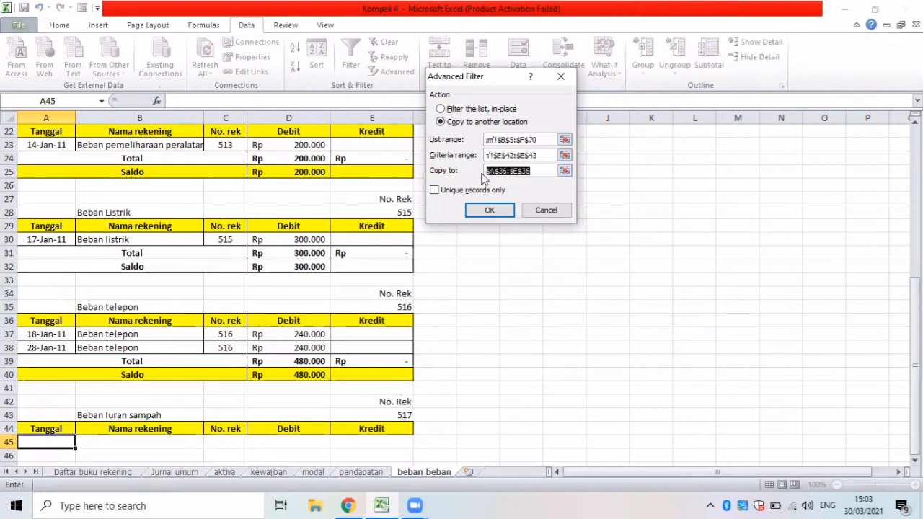
pyautogui.press('BackSpace')
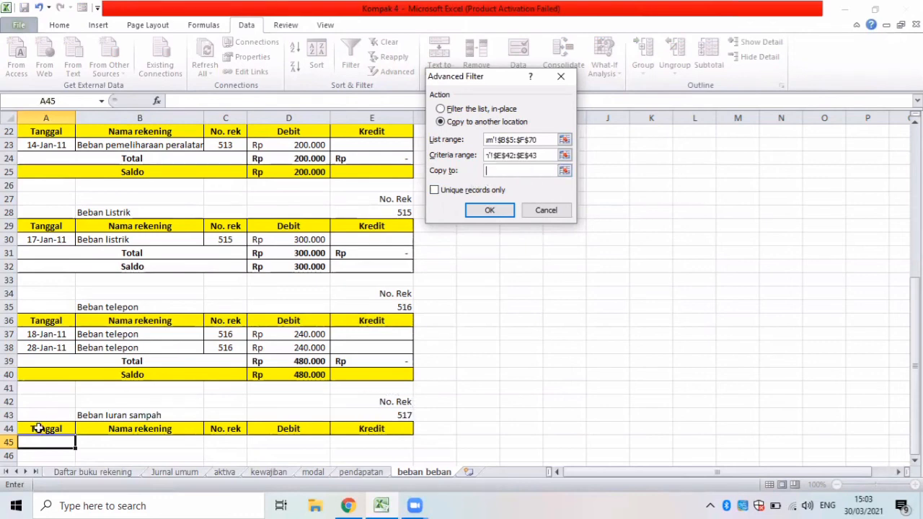
pyautogui.moveTo(46, 429); pyautogui.dragTo(346, 428)
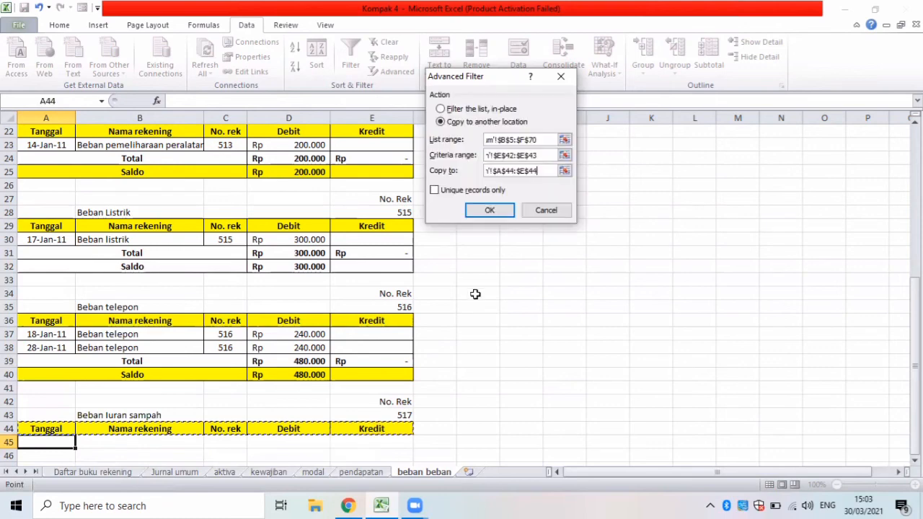
pyautogui.click(497, 211)
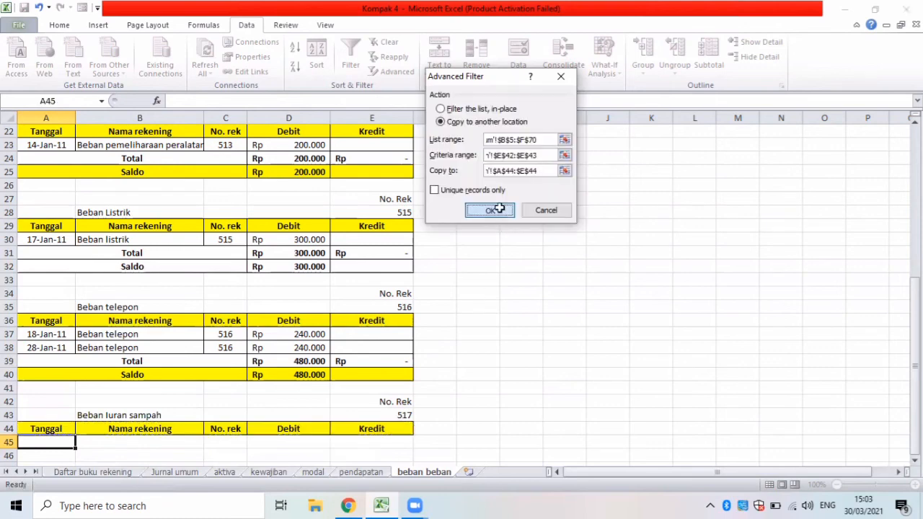
# Enter the labels Total in A46 and Saldo in A47 below the Beban Iuran sampah entry.
pyautogui.click(47, 456)
pyautogui.press('Down')
pyautogui.press('Down')
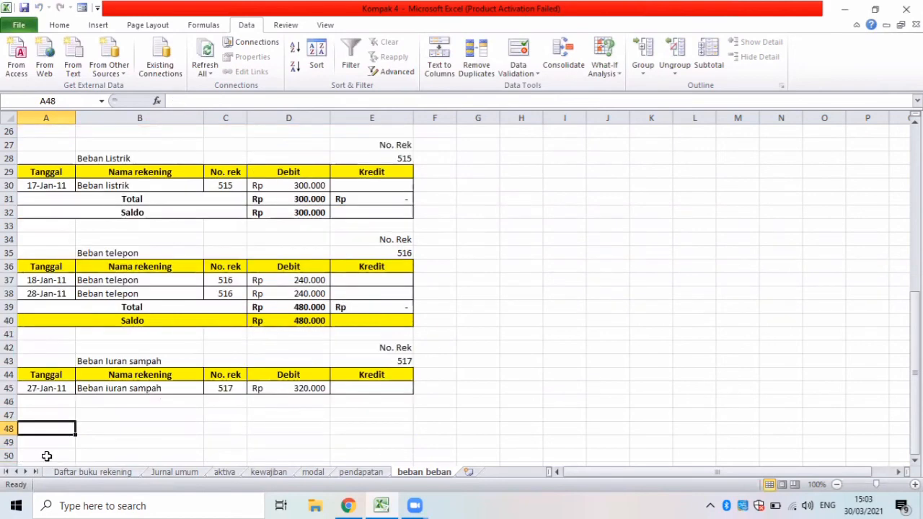
pyautogui.press('Up')
pyautogui.press('Up')
pyautogui.write('T')
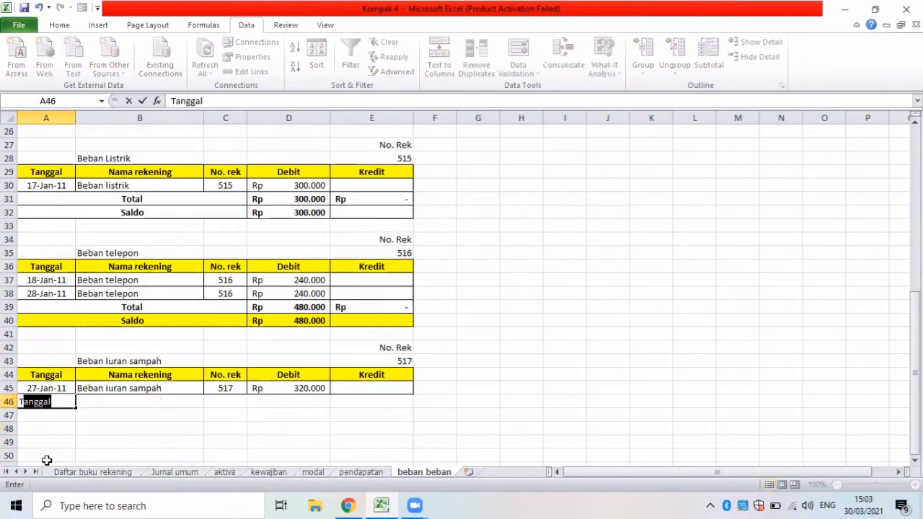
pyautogui.write('otal')
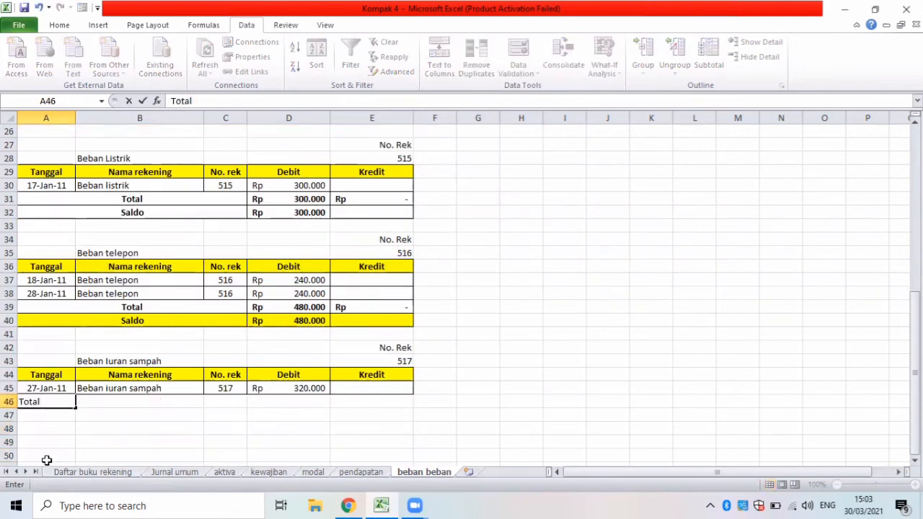
pyautogui.press('Return')
pyautogui.write('Sal')
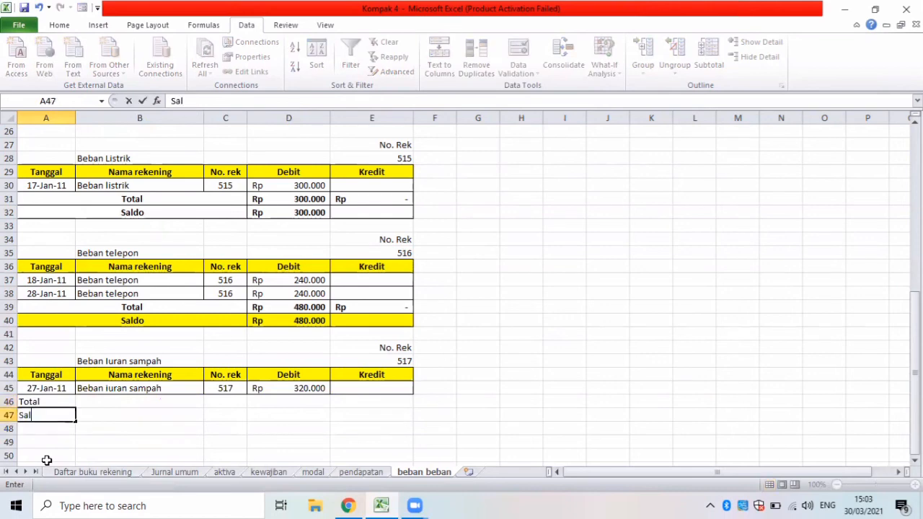
pyautogui.write('do')
# Apply all borders to A46:E47, and merge and centre the Total and Saldo labels across columns A to C.
pyautogui.moveTo(44, 402); pyautogui.dragTo(367, 412)
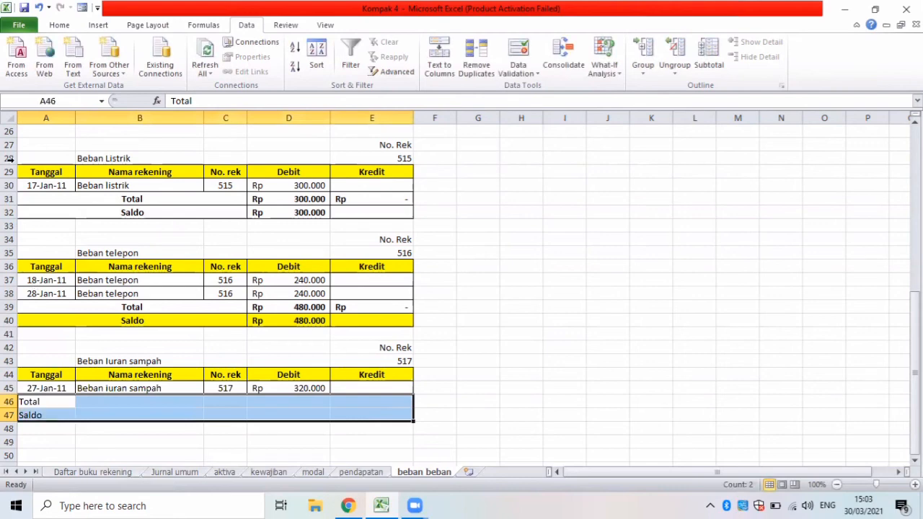
pyautogui.click(60, 29)
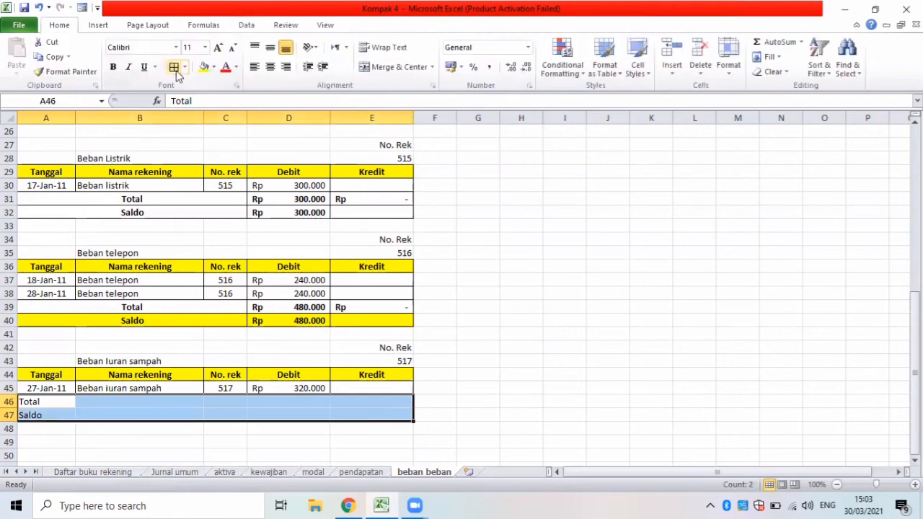
pyautogui.moveTo(54, 402); pyautogui.dragTo(227, 399)
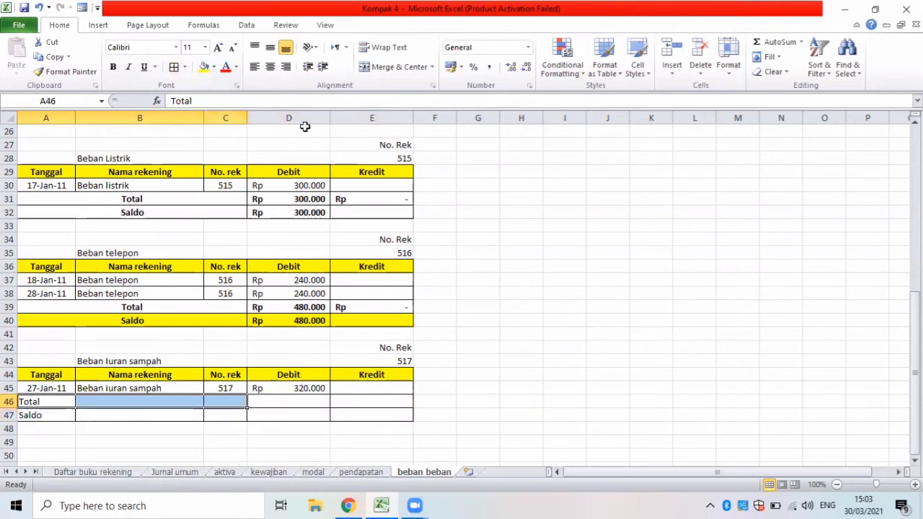
pyautogui.click(380, 68)
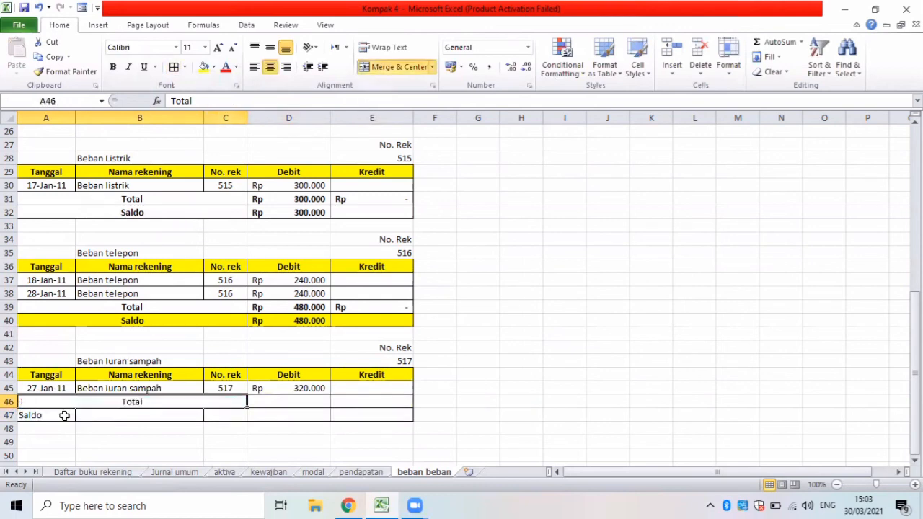
pyautogui.moveTo(62, 414); pyautogui.dragTo(208, 413)
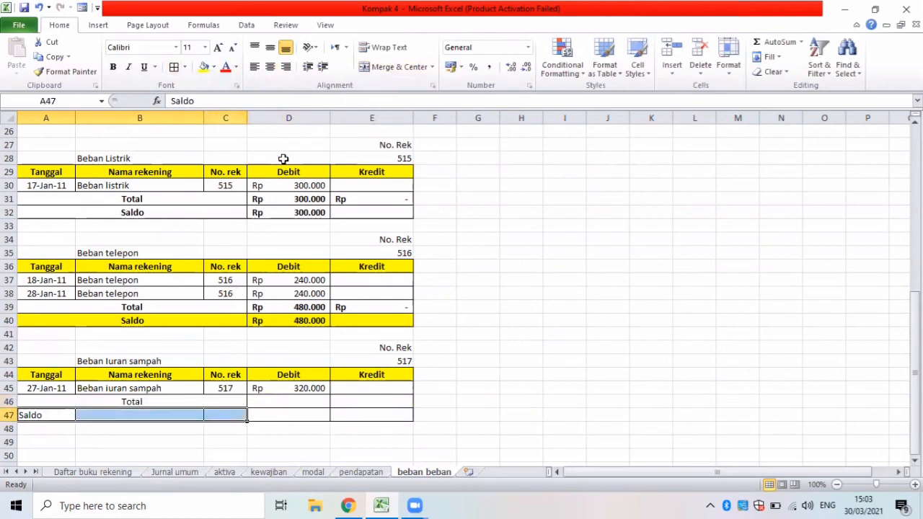
pyautogui.click(369, 72)
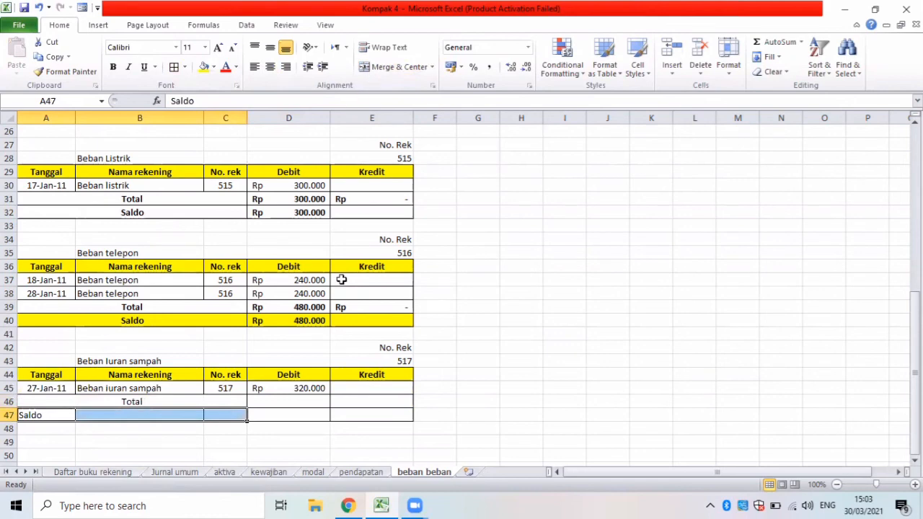
# Enter a SUM formula over D45 in D46 for the Beban Iuran sampah debit total.
pyautogui.click(274, 402)
pyautogui.write('=')
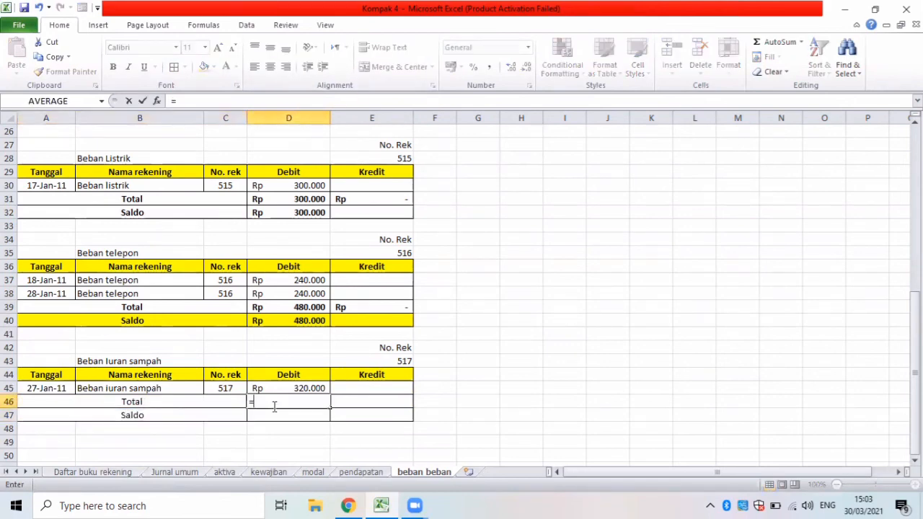
pyautogui.write('sum(')
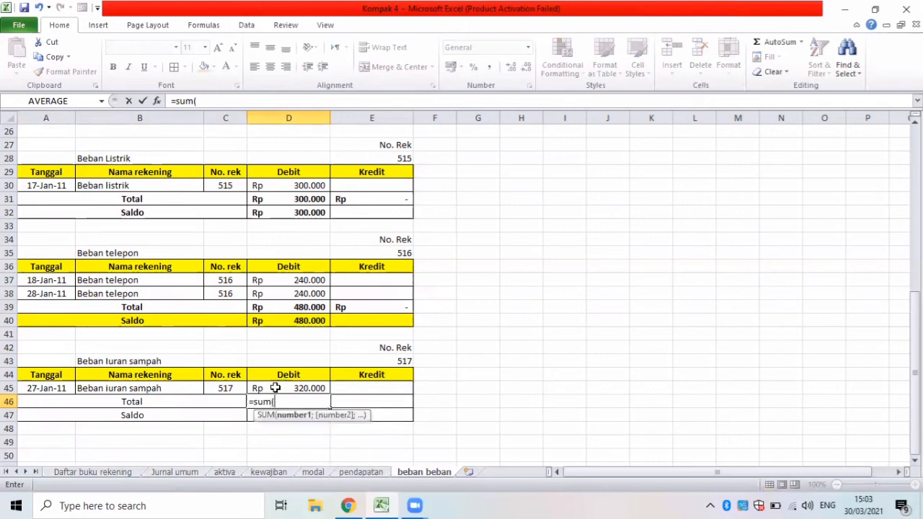
pyautogui.click(275, 388)
pyautogui.press('Return')
# Enter a SUM formula over E45 in E46 for the Beban Iuran sampah credit total.
pyautogui.click(339, 406)
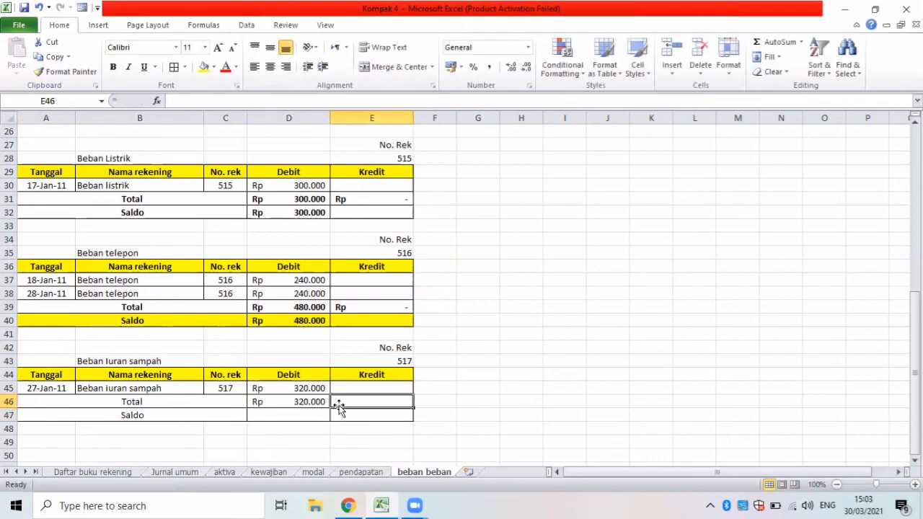
pyautogui.write('=sum')
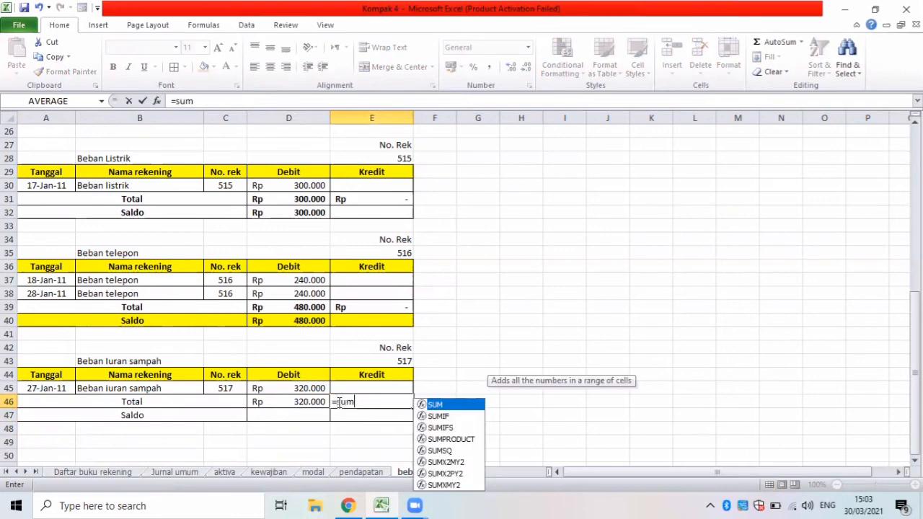
pyautogui.write('(')
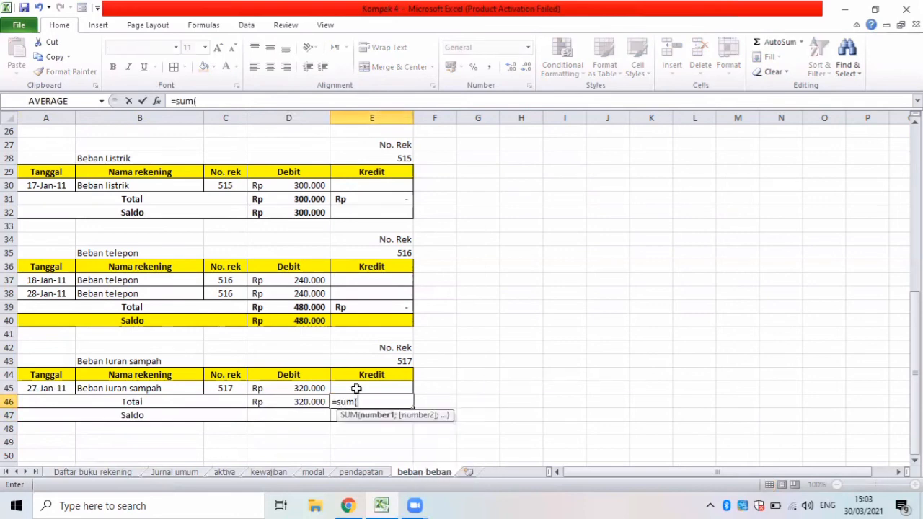
pyautogui.click(357, 388)
pyautogui.press('Return')
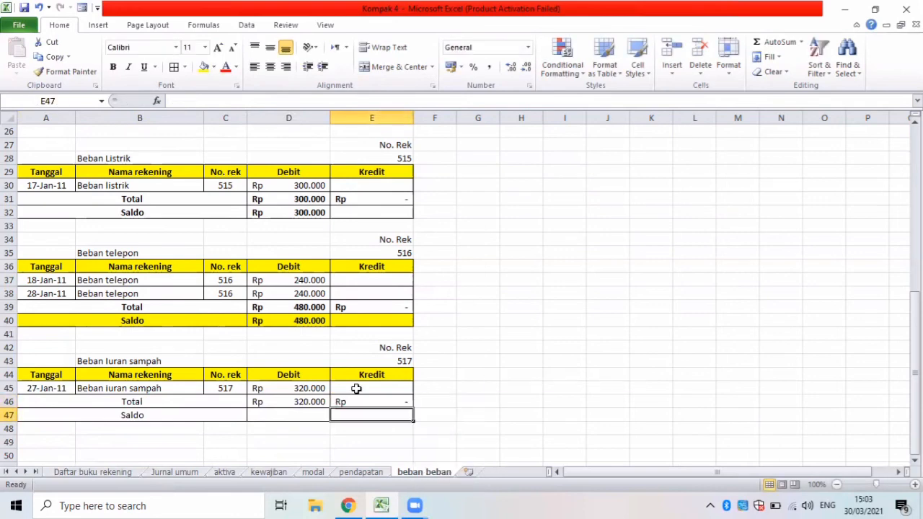
# Calculate the Beban Iuran sampah balance in D47 with the formula =D46-E46.
pyautogui.click(292, 413)
pyautogui.write('=')
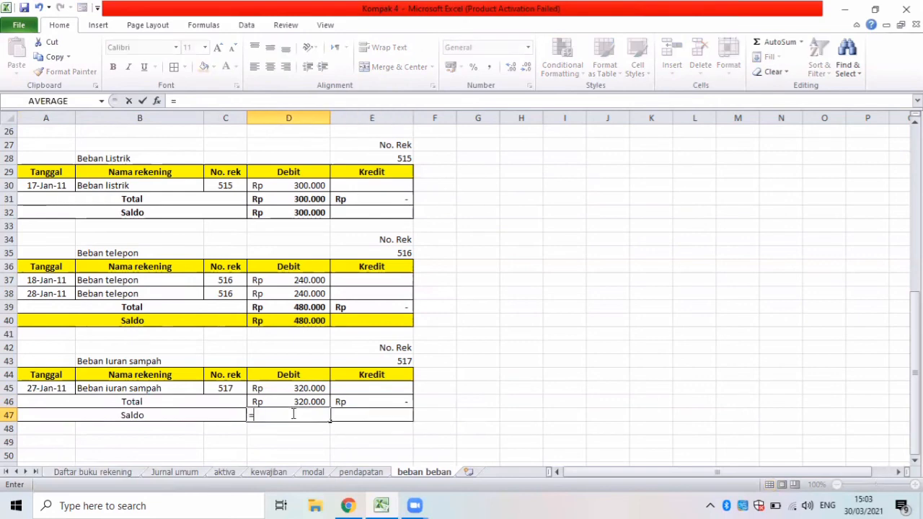
pyautogui.click(299, 404)
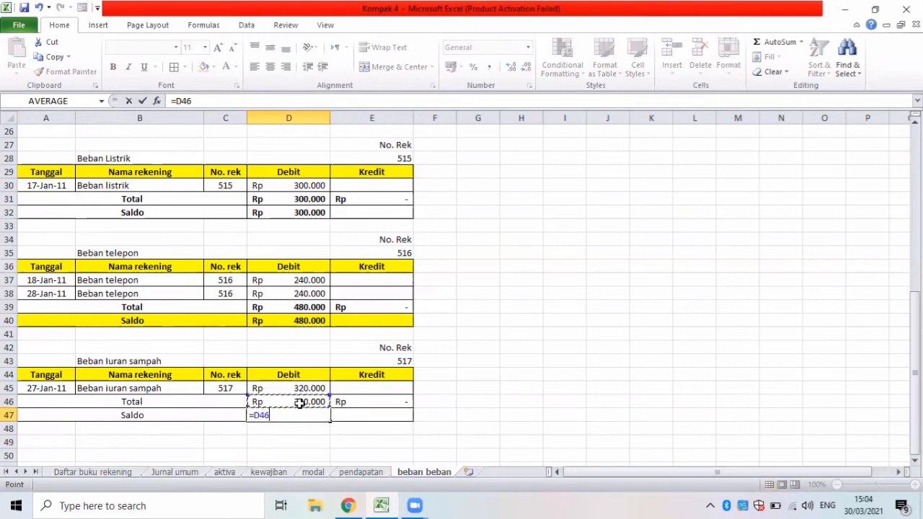
pyautogui.write('-')
pyautogui.click(342, 413)
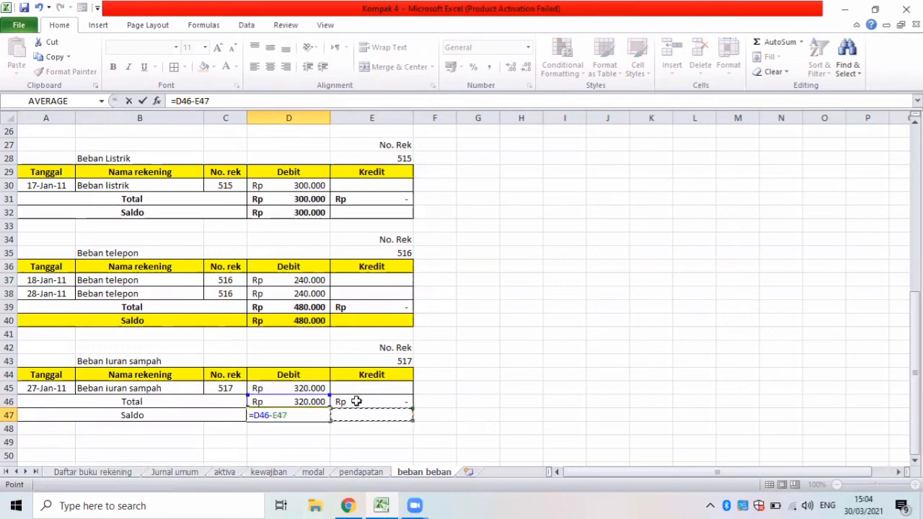
pyautogui.click(357, 402)
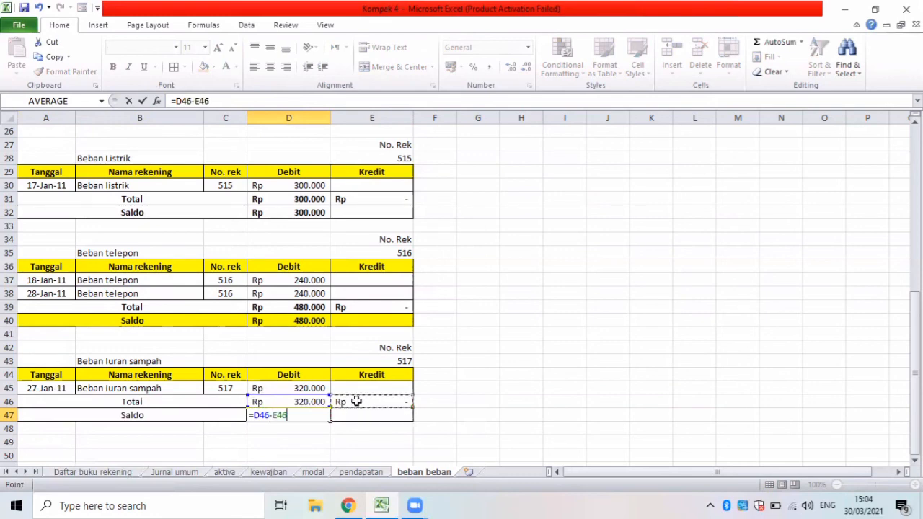
pyautogui.press('Return')
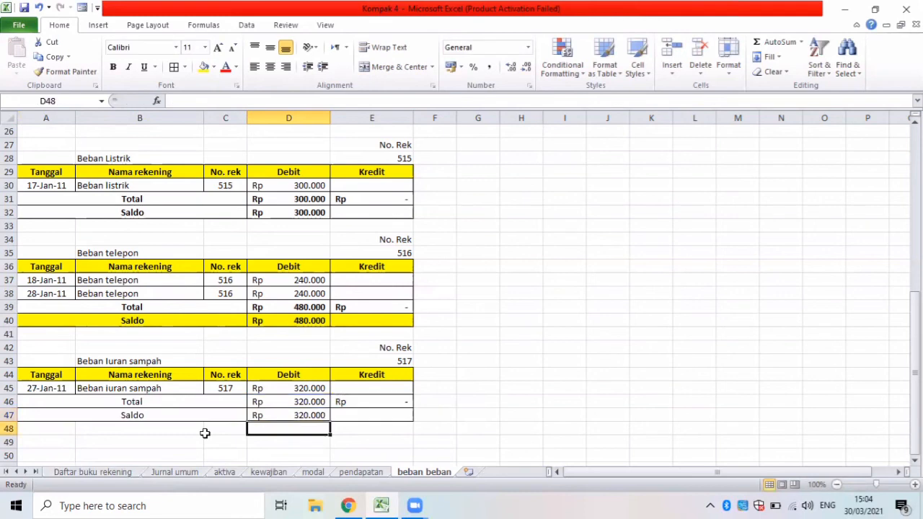
# Make the Total and Saldo rows A46:E47 of the Beban Iuran sampah table bold.
pyautogui.click(64, 402)
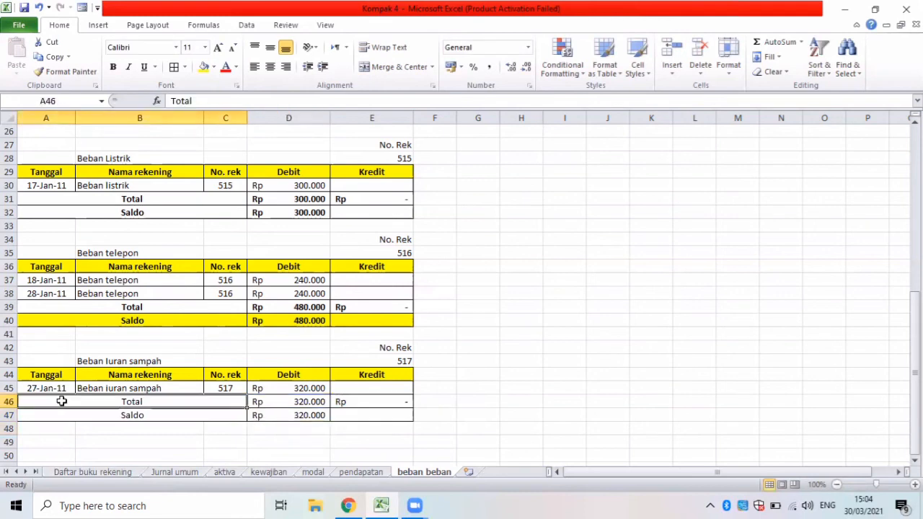
pyautogui.keyDown('shift'); pyautogui.click(359, 416); pyautogui.keyUp('shift')
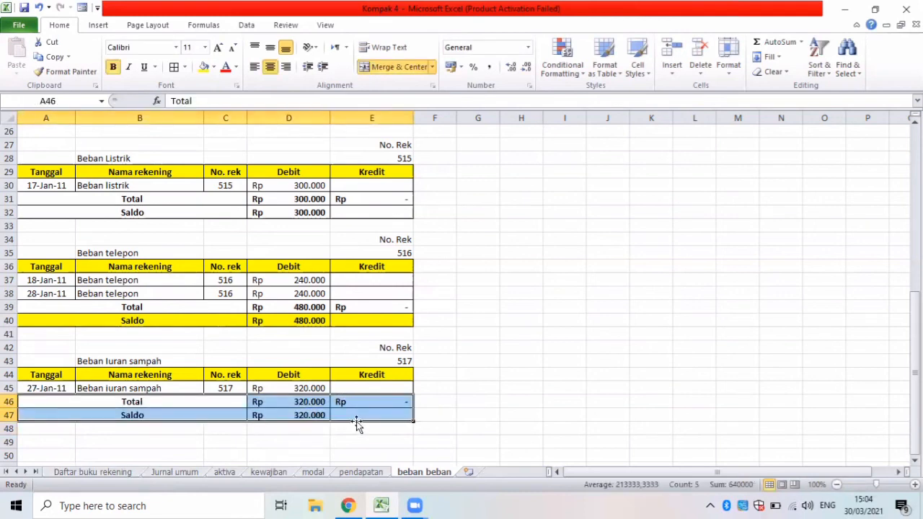
# Fill the Saldo row A47:E47 of the Beban Iuran sampah table with yellow.
pyautogui.moveTo(52, 411); pyautogui.dragTo(352, 415)
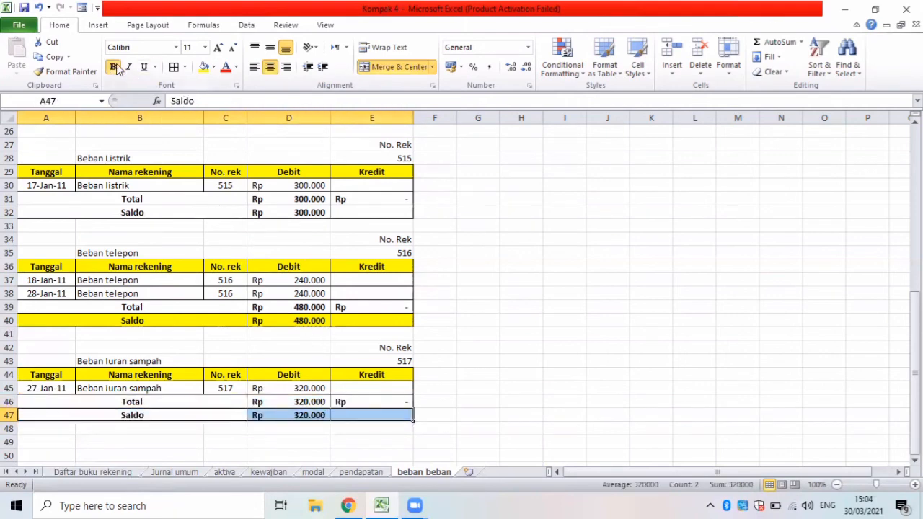
pyautogui.click(204, 67)
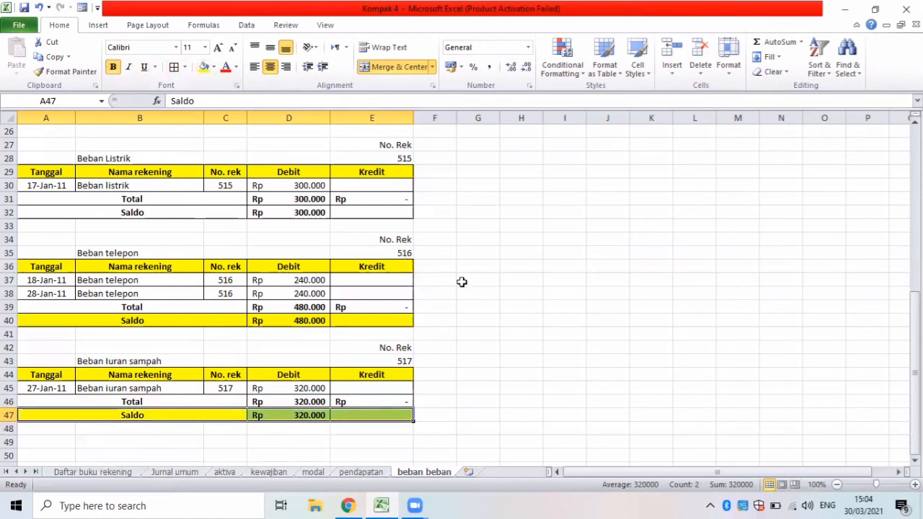
pyautogui.click(553, 325)
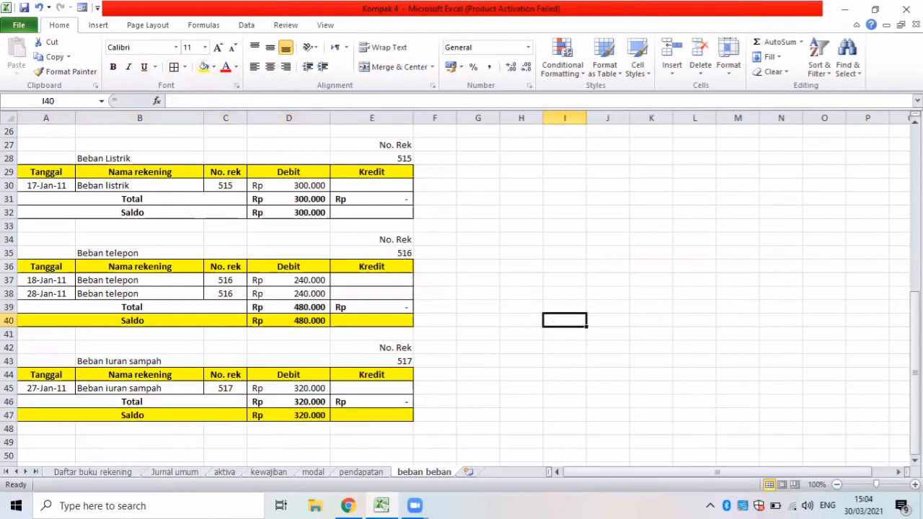
# Review the ledger tables on the beban beban, pendapatan and modal sheets, ending back on the beban beban sheet.
pyautogui.moveTo(915, 370); pyautogui.dragTo(914, 360)
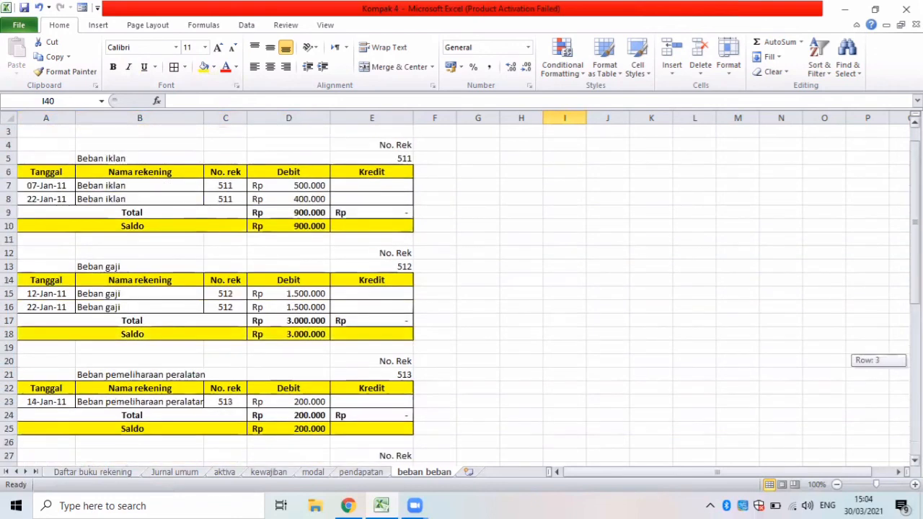
pyautogui.moveTo(916, 222); pyautogui.dragTo(915, 215)
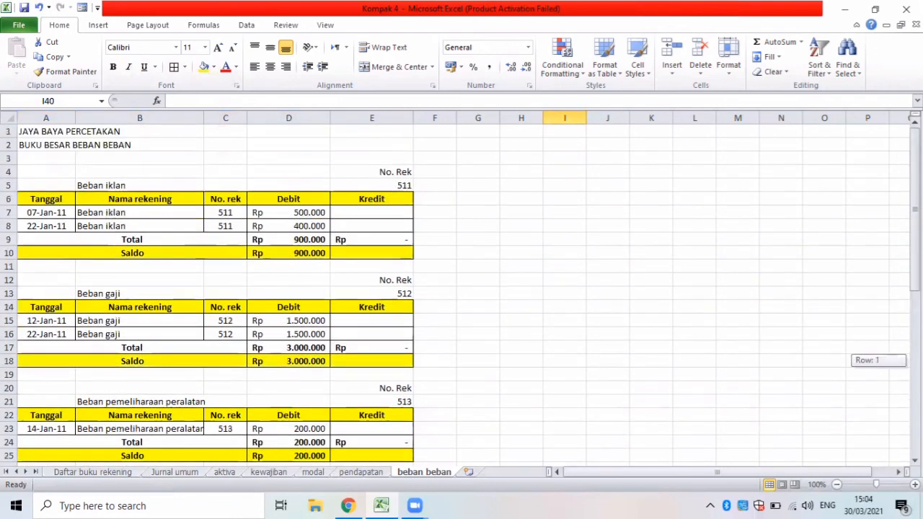
pyautogui.click(346, 473)
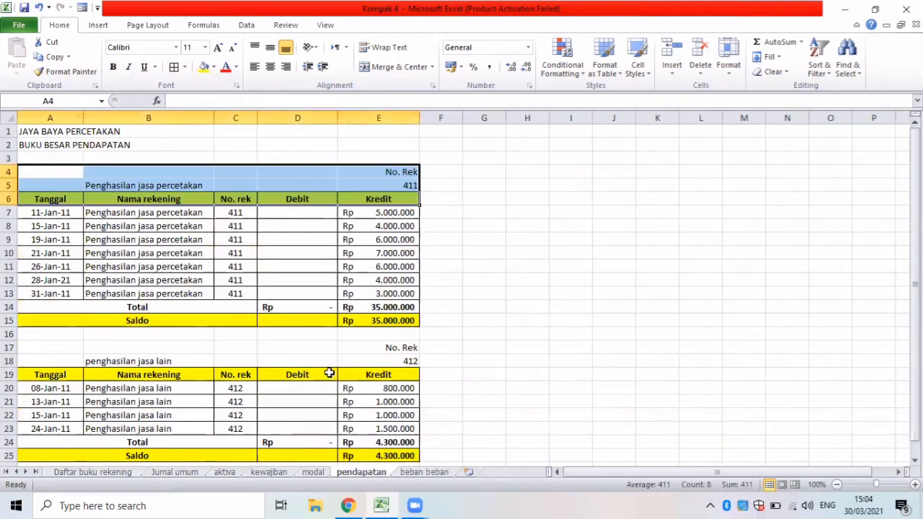
pyautogui.click(329, 373)
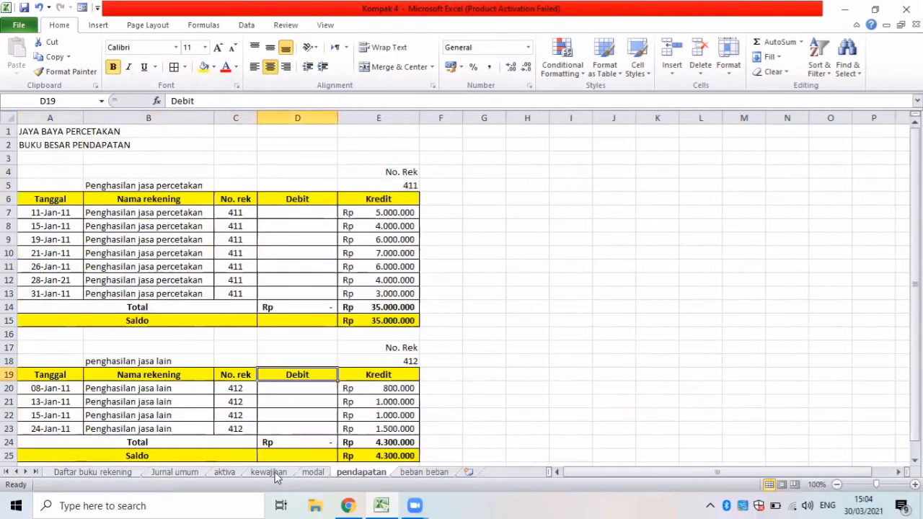
pyautogui.click(313, 472)
pyautogui.click(439, 415)
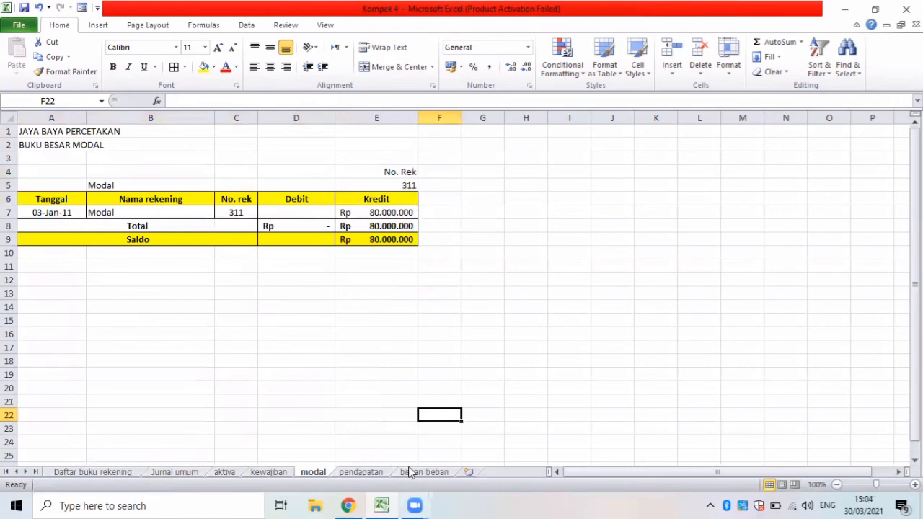
pyautogui.click(412, 472)
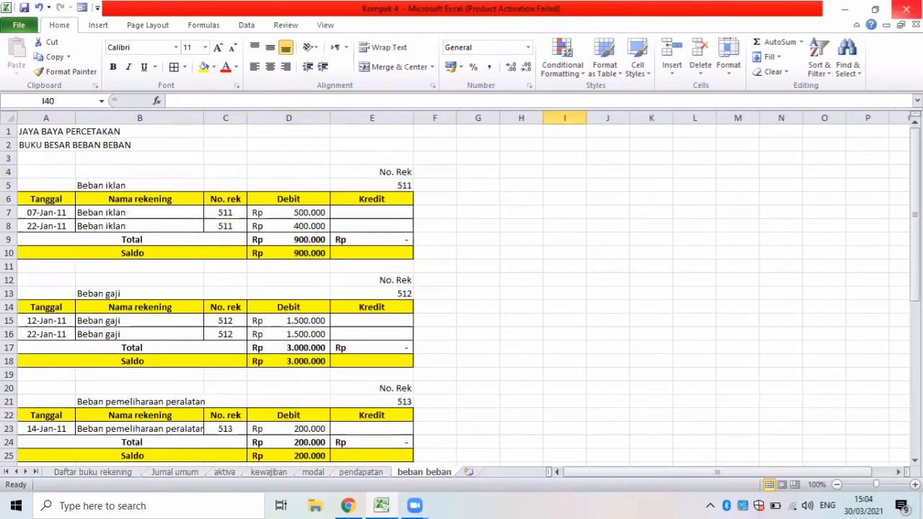
# Try to close the Kompak 4 workbook, then cancel without choosing whether to save.
pyautogui.click(906, 9)
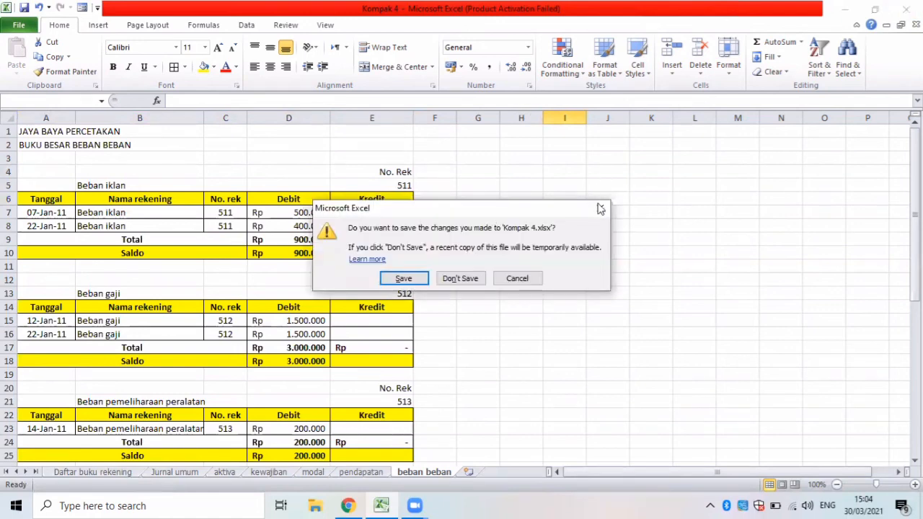
pyautogui.press('Escape')
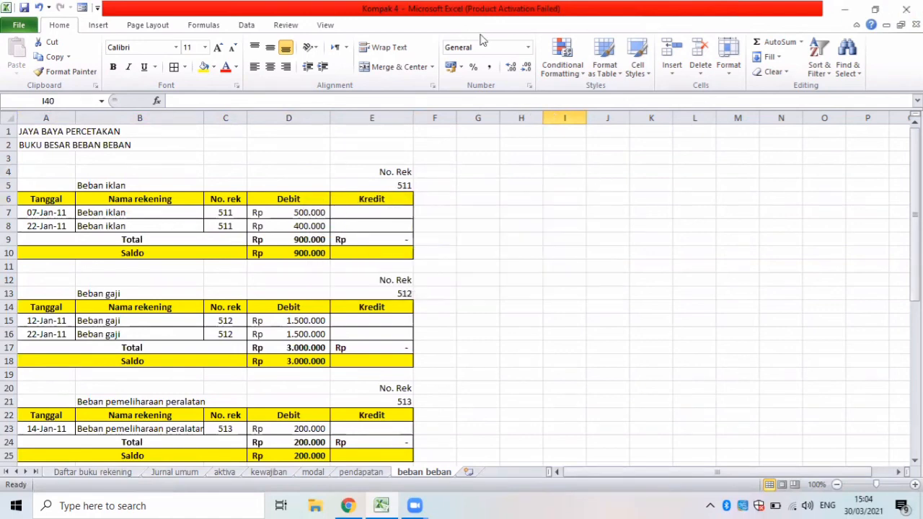